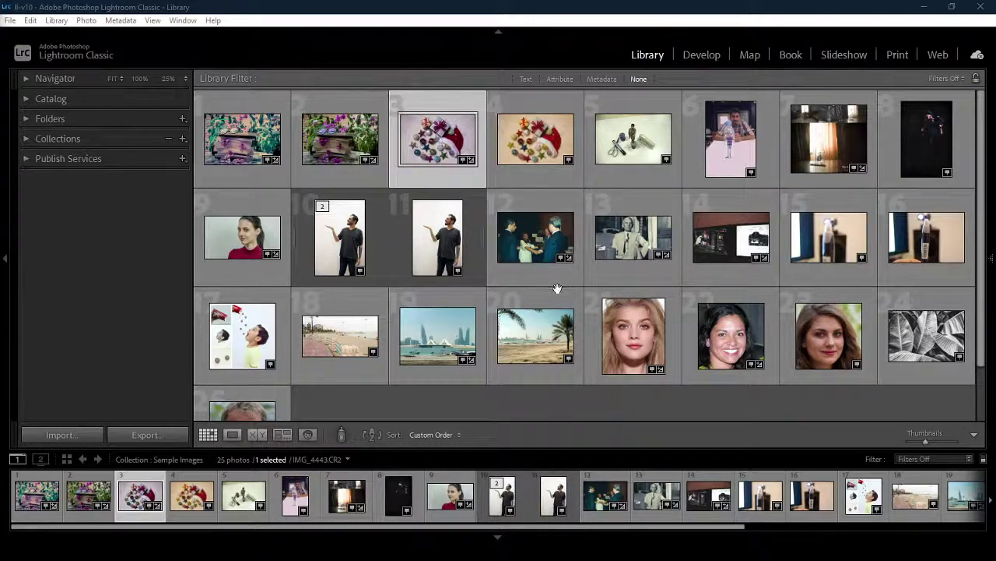
Browse the thumbnails of the Sample Images collection, including the two stacked photos of the standing man and the last row.
{"action": "left_click", "coordinate": [474, 411]}
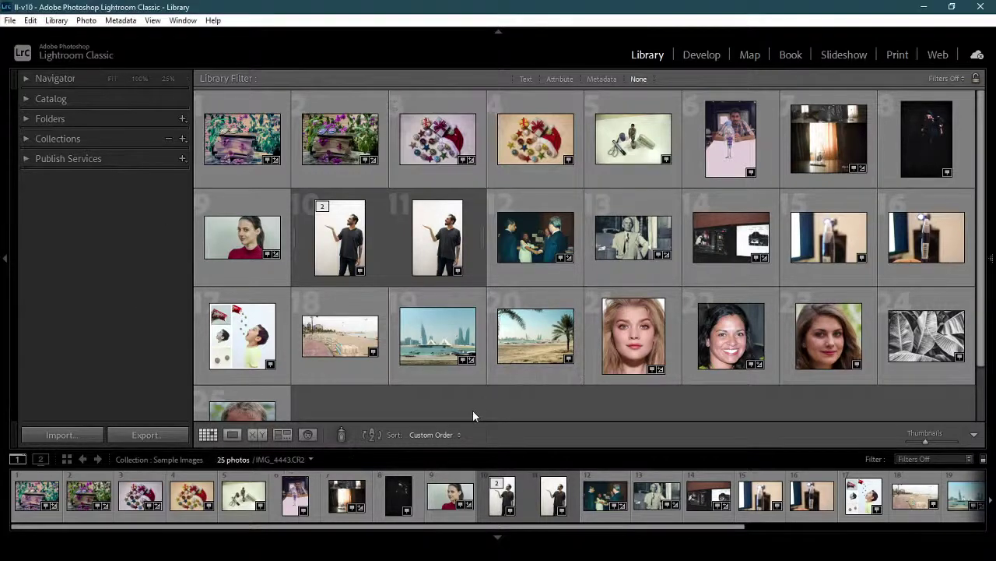
{"action": "left_click", "coordinate": [331, 242]}
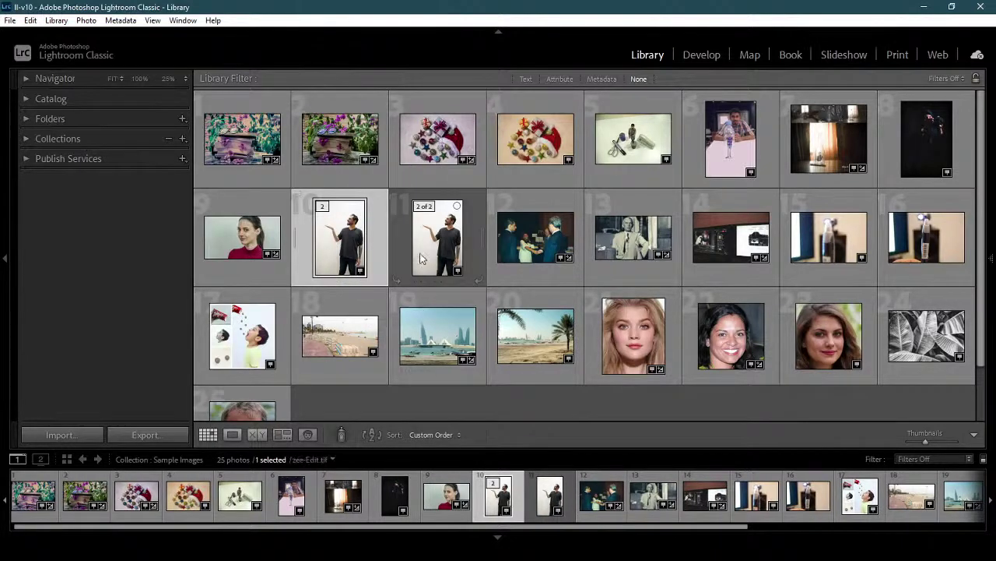
{"action": "key", "text": "Right"}
{"action": "left_click", "coordinate": [443, 399]}
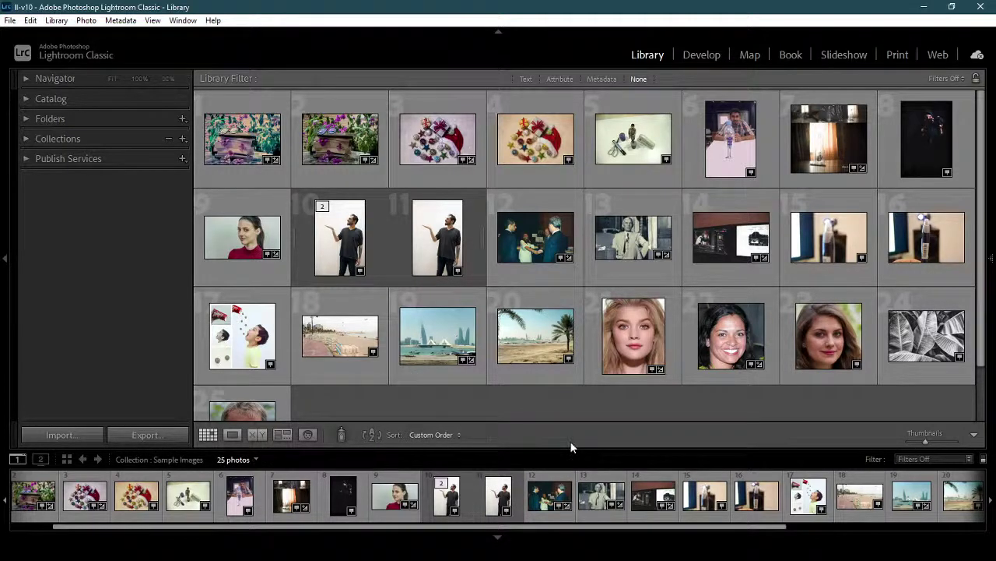
{"action": "scroll", "coordinate": [972, 270], "scroll_direction": "down", "scroll_amount": 2}
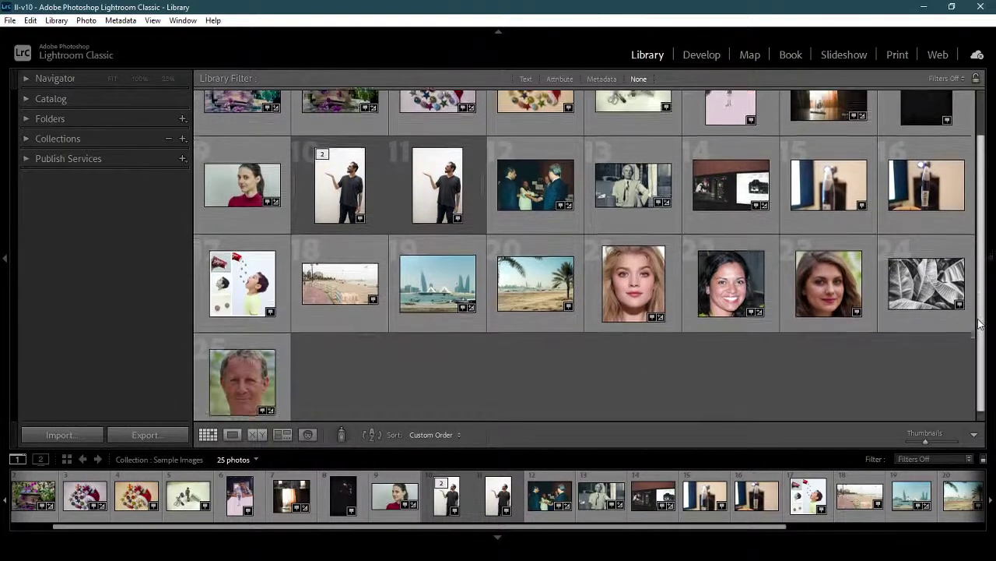
{"action": "scroll", "coordinate": [971, 270], "scroll_direction": "up", "scroll_amount": 2}
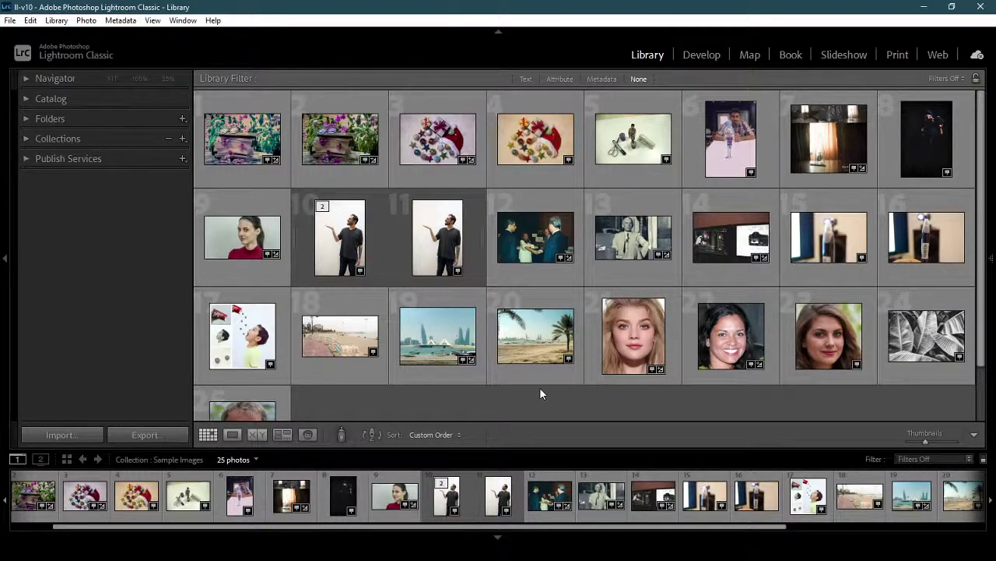
Open the Christmas ornaments photo IMG_4443.CR2 in Loupe view.
{"action": "left_click", "coordinate": [438, 140]}
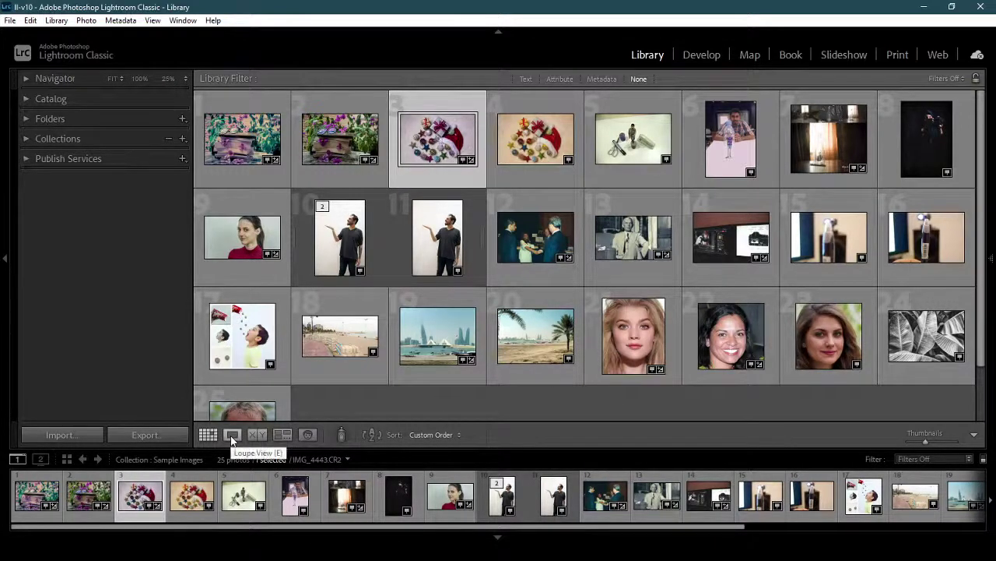
{"action": "left_click", "coordinate": [231, 436]}
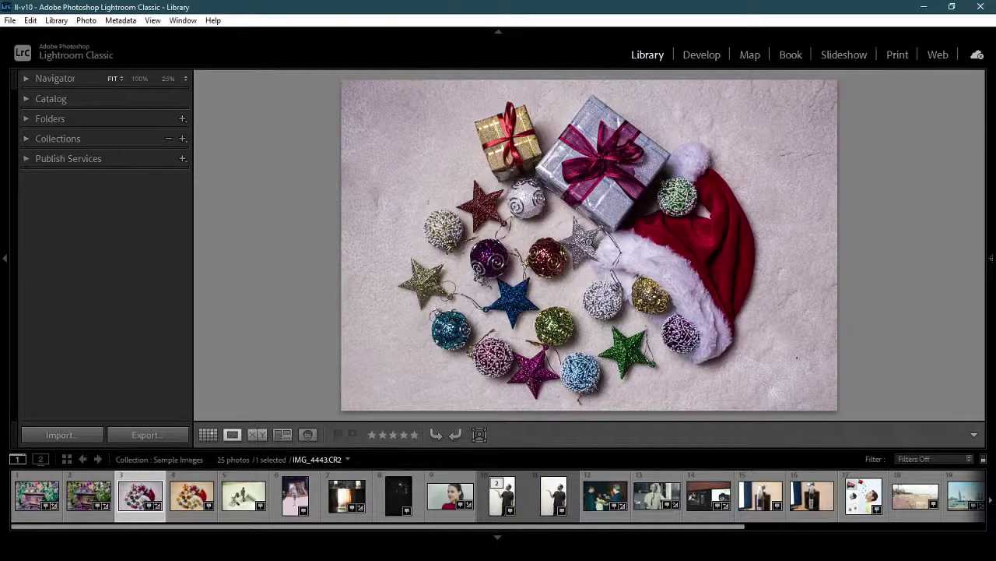
Switch the ornaments photo to the Develop module and collapse the Presets list.
{"action": "left_click", "coordinate": [702, 55]}
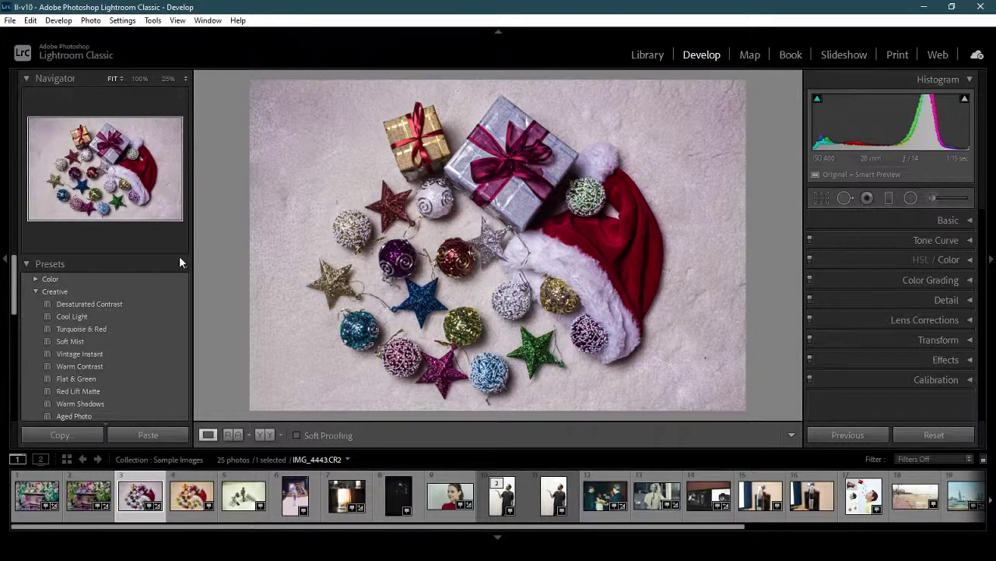
{"action": "left_click", "coordinate": [32, 264]}
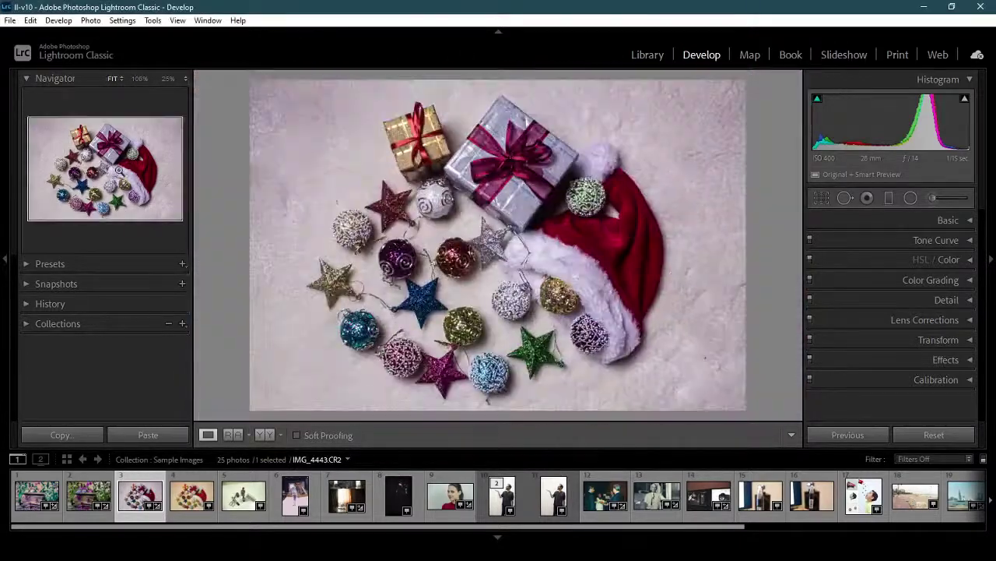
Inspect the gift boxes and nearby ornaments up close at 100% zoom, then return to the full-photo view.
{"action": "mouse_move", "coordinate": [120, 171]}
{"action": "left_mouse_down"}
{"action": "mouse_move", "coordinate": [87, 156]}
{"action": "mouse_move", "coordinate": [69, 187]}
{"action": "mouse_move", "coordinate": [117, 201]}
{"action": "mouse_move", "coordinate": [125, 189]}
{"action": "left_mouse_up"}
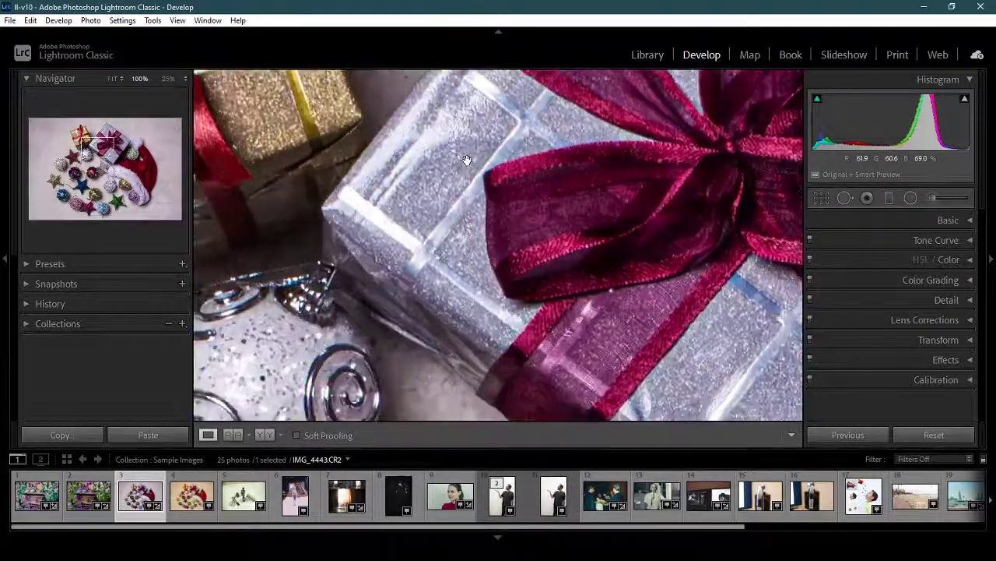
{"action": "left_click", "coordinate": [467, 163]}
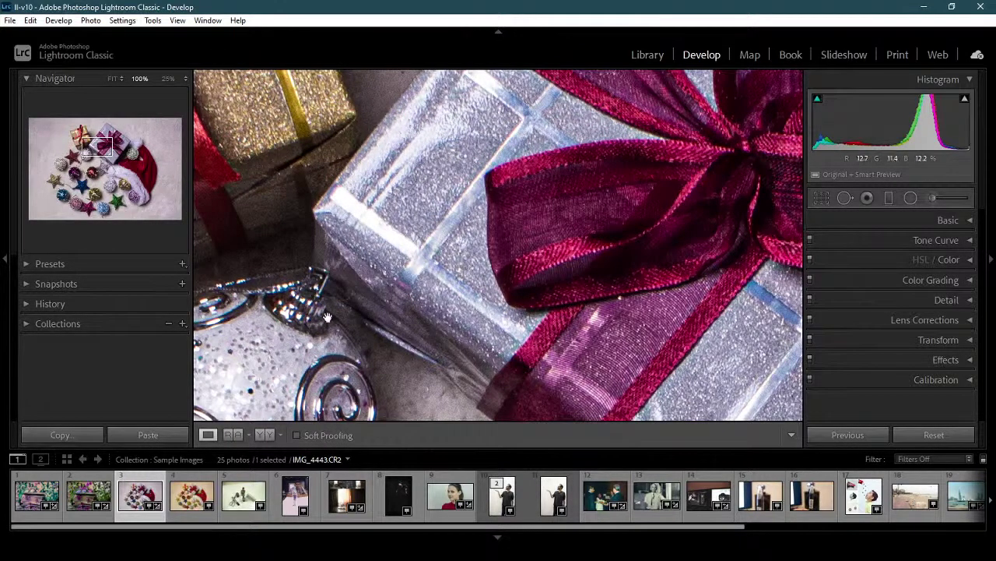
{"action": "left_click_drag", "start_coordinate": [323, 331], "coordinate": [535, 173]}
{"action": "left_click_drag", "start_coordinate": [86, 154], "coordinate": [123, 173]}
{"action": "left_click", "coordinate": [340, 206]}
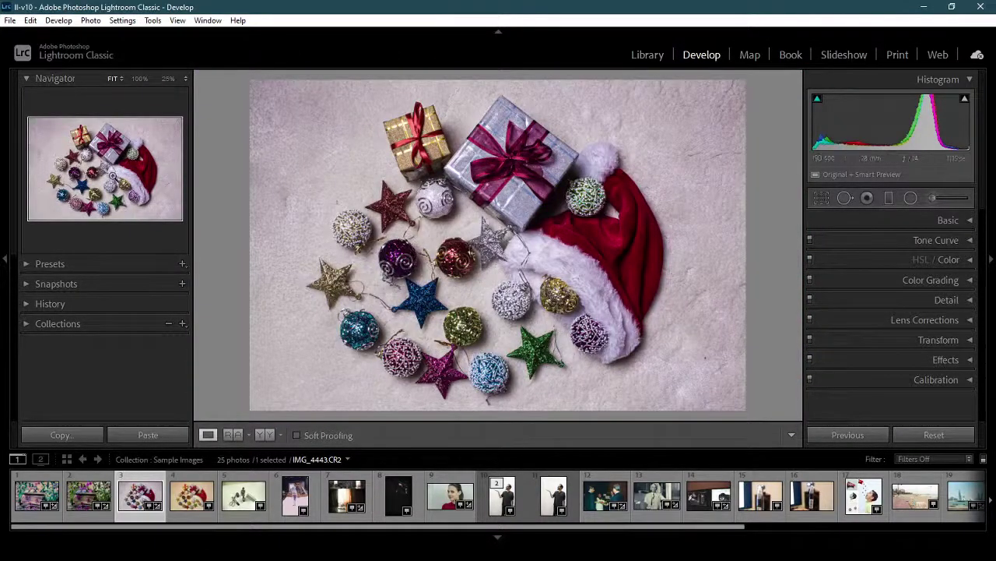
Compare the Fill and Fit zoom modes on the ornaments photo, ending on Fit.
{"action": "left_click", "coordinate": [120, 80]}
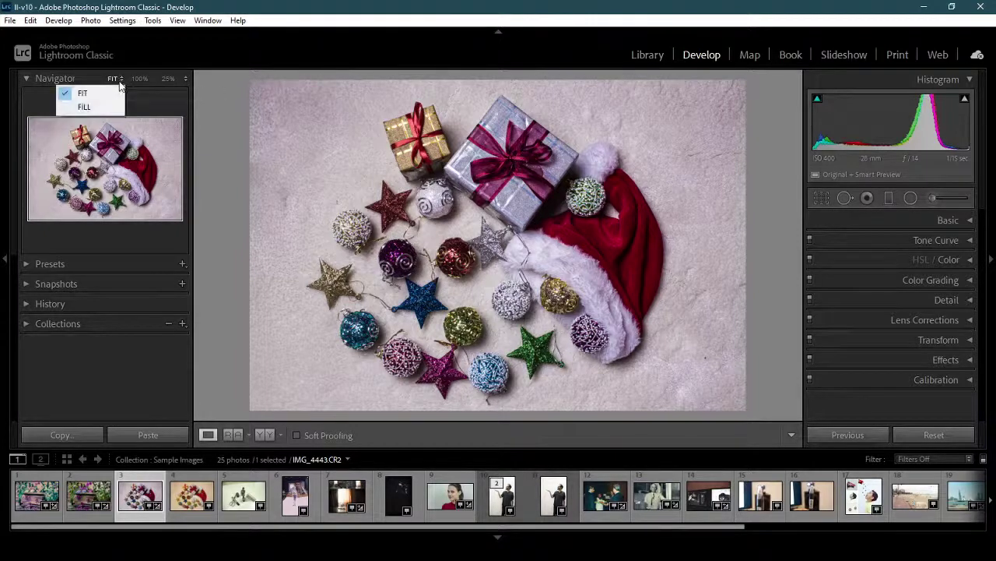
{"action": "left_click", "coordinate": [112, 104]}
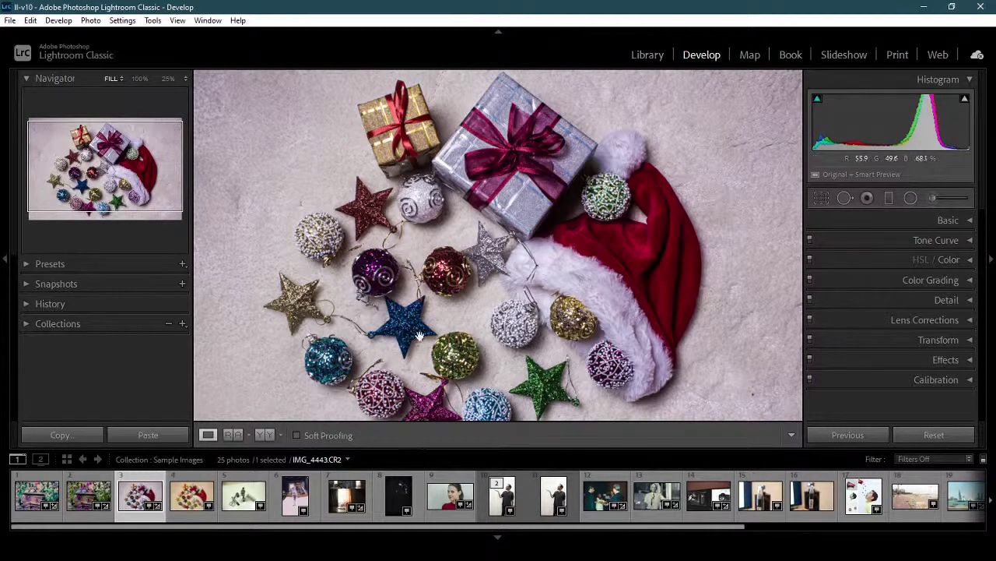
{"action": "left_click", "coordinate": [121, 78]}
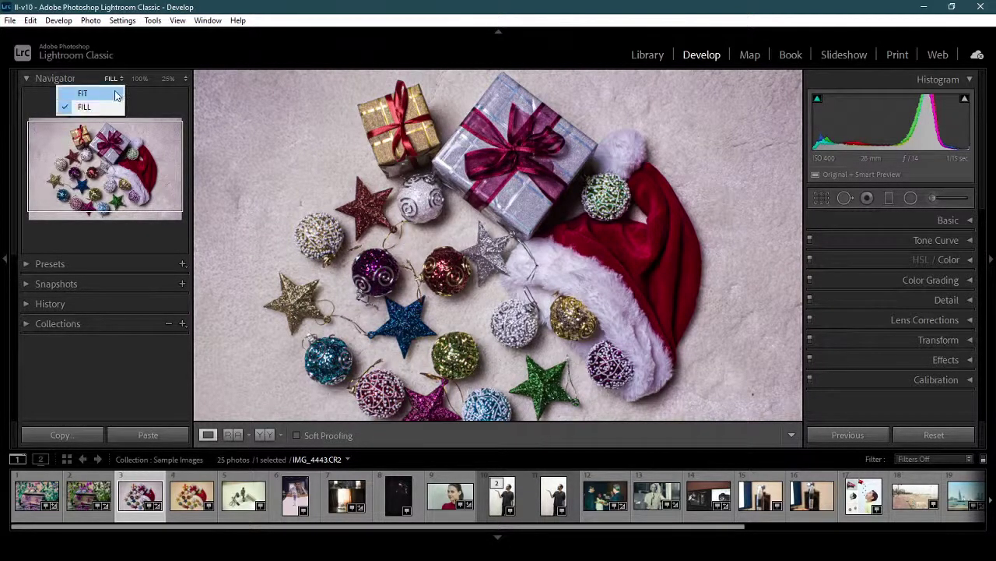
{"action": "left_click", "coordinate": [117, 90]}
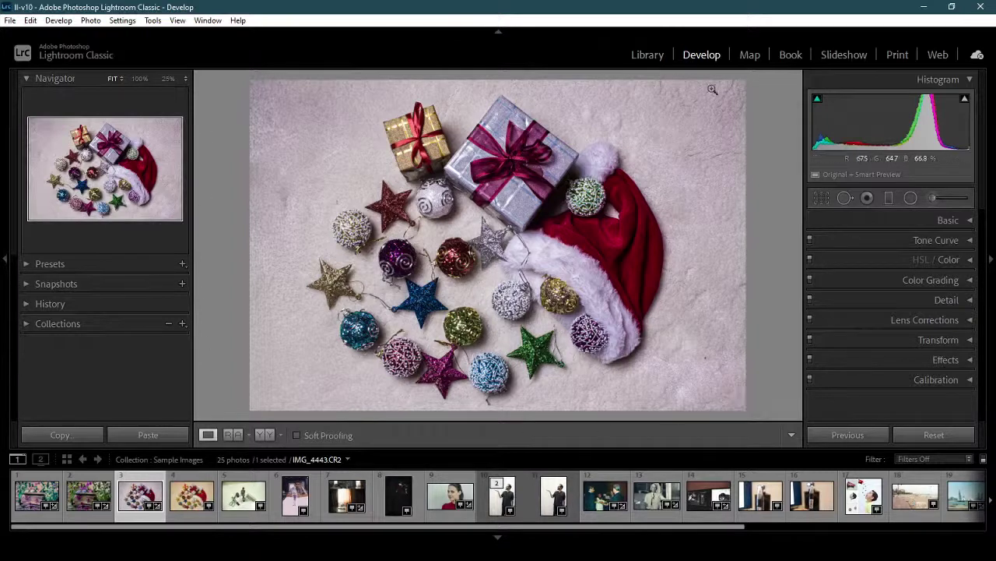
{"action": "left_click", "coordinate": [113, 78]}
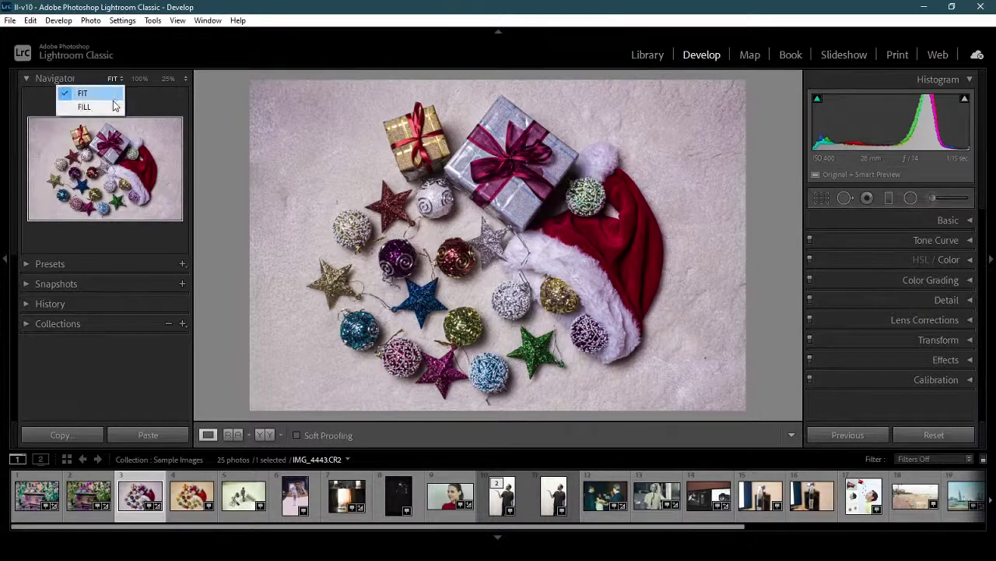
{"action": "left_click", "coordinate": [114, 108]}
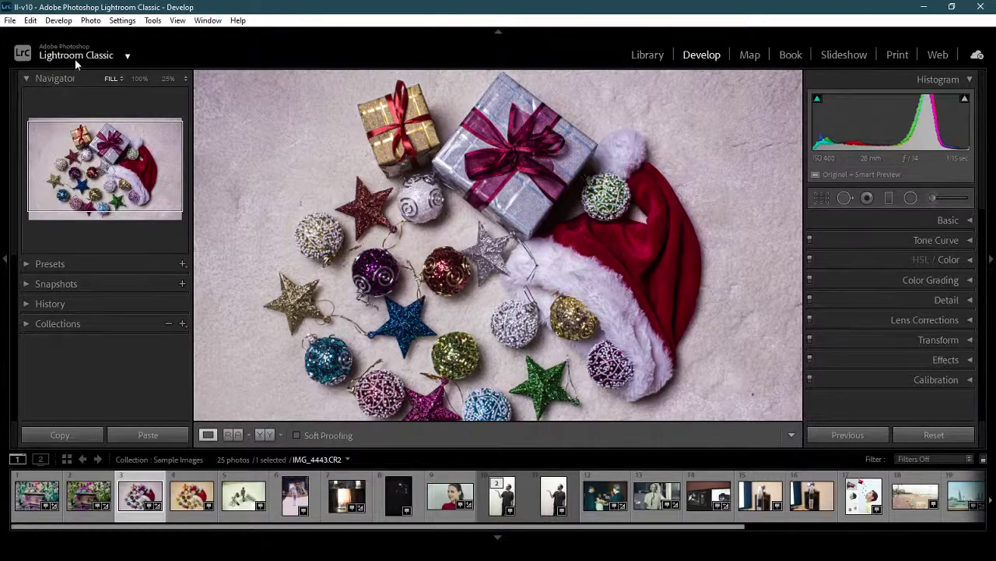
{"action": "left_click", "coordinate": [116, 80]}
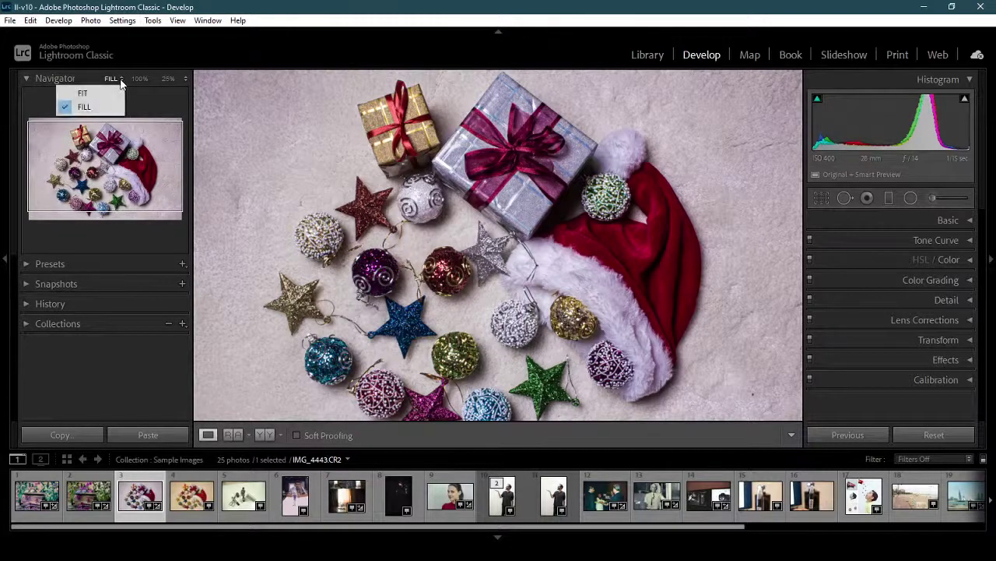
{"action": "left_click", "coordinate": [113, 89]}
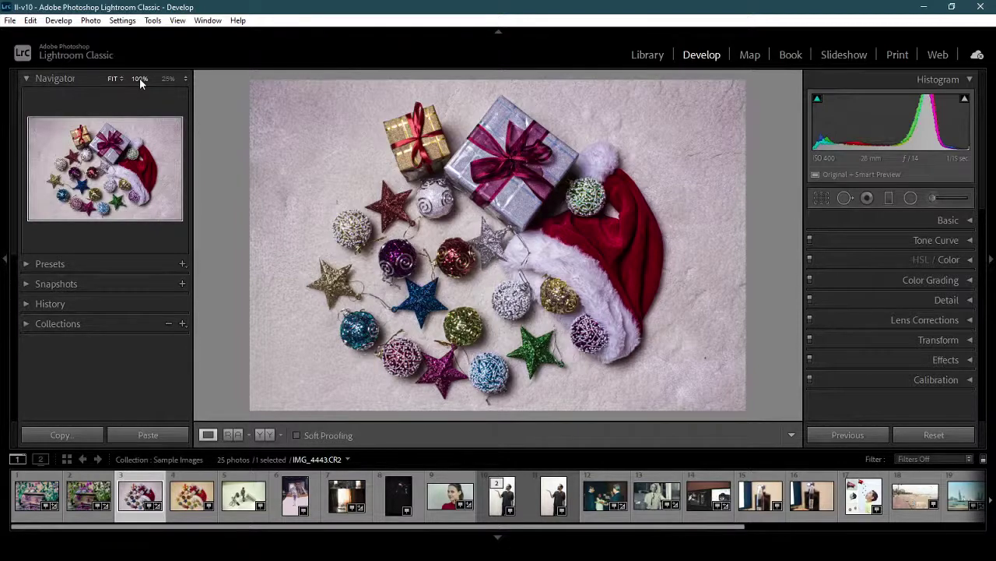
Compare the 100% zoom level with the Fit view, ending on Fit.
{"action": "left_click", "coordinate": [139, 78]}
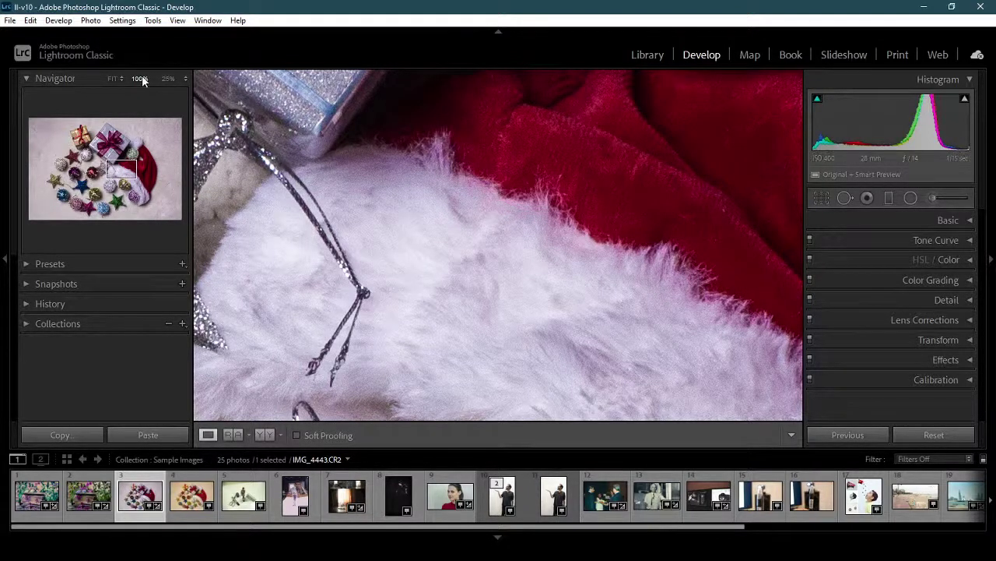
{"action": "left_click", "coordinate": [113, 78]}
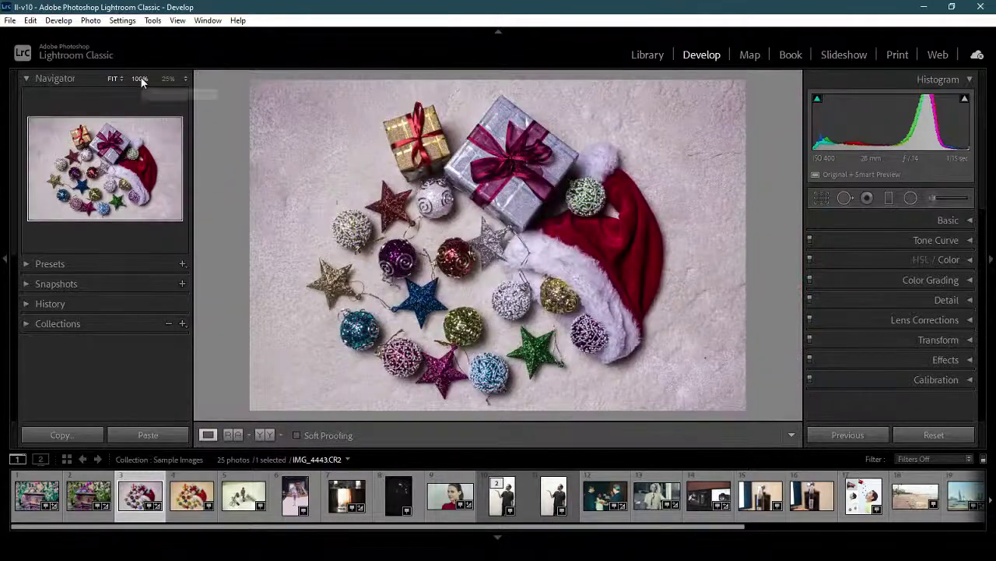
{"action": "left_click", "coordinate": [140, 78]}
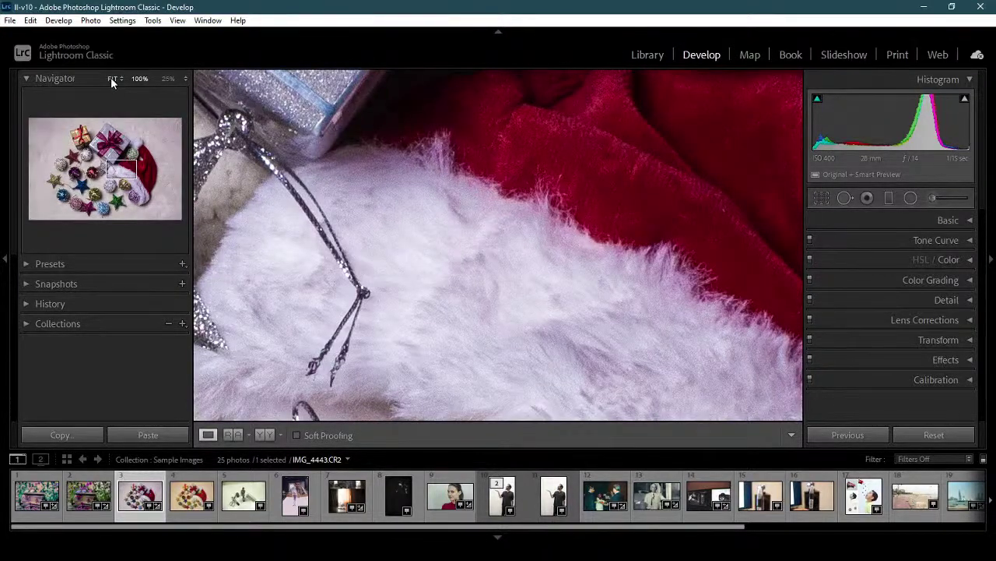
{"action": "left_click", "coordinate": [112, 79]}
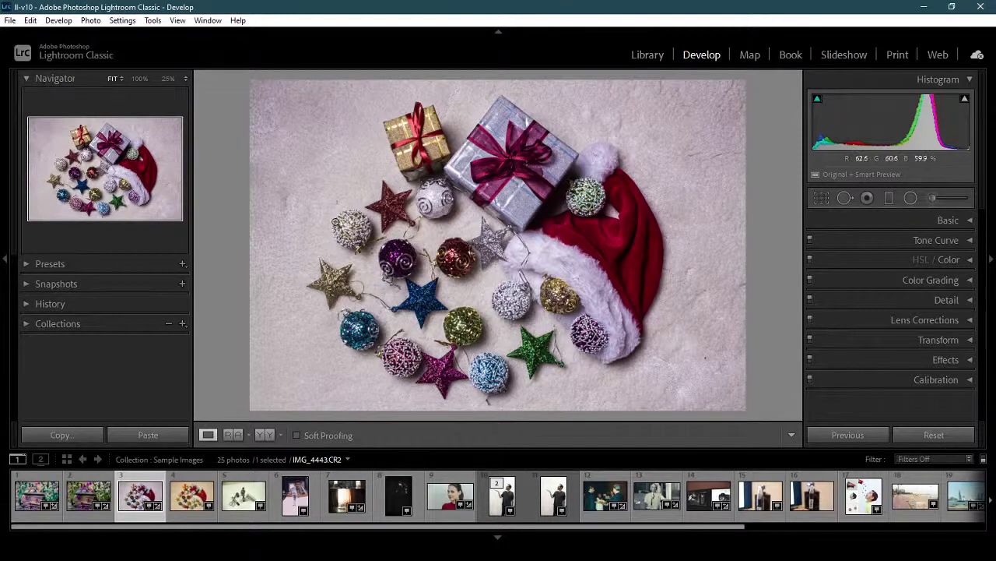
Examine the silver gift box and the white beaded ornament at 100%, then return to the Fit view.
{"action": "left_click", "coordinate": [141, 80]}
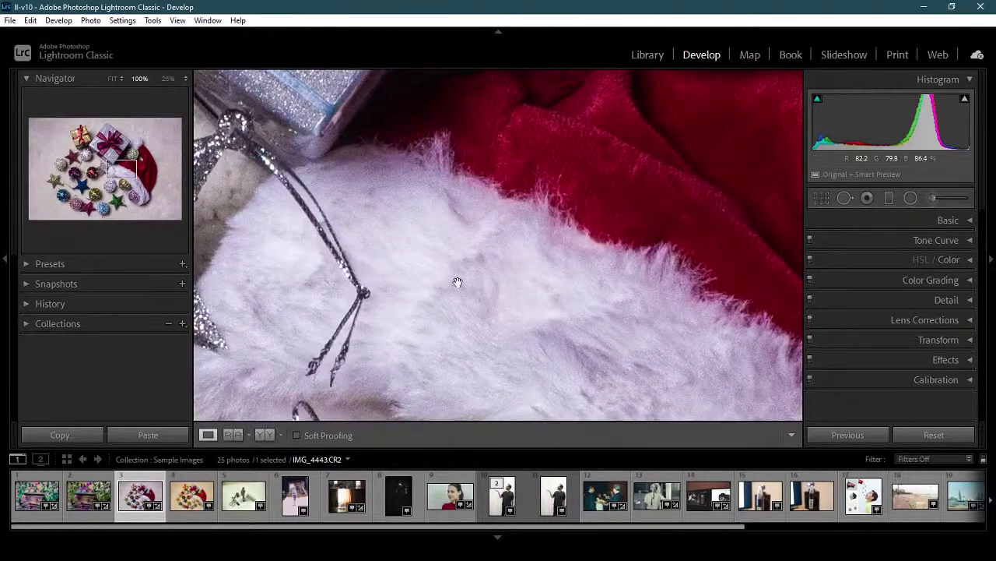
{"action": "left_click_drag", "start_coordinate": [350, 291], "coordinate": [574, 420]}
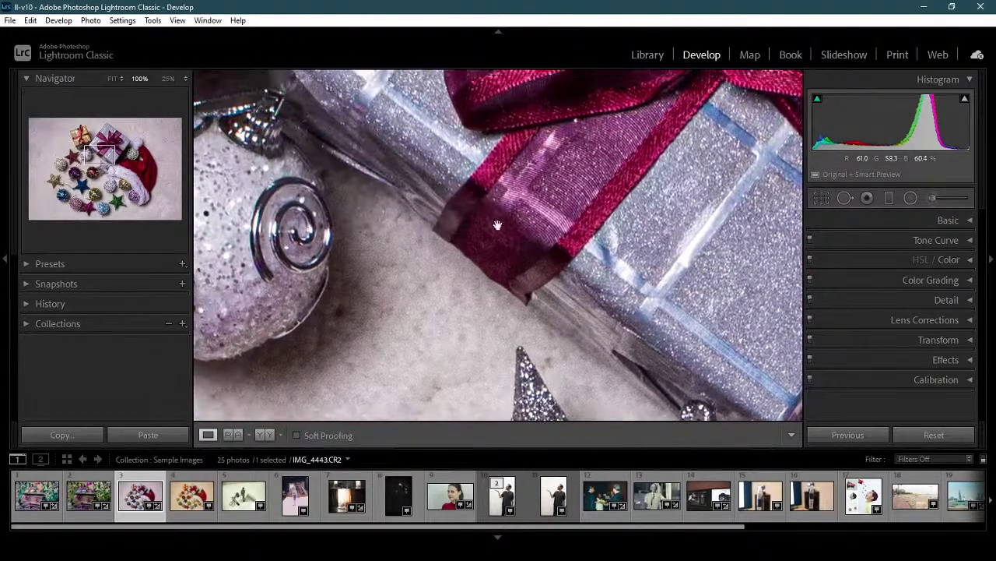
{"action": "left_click", "coordinate": [296, 337]}
{"action": "left_click", "coordinate": [139, 78]}
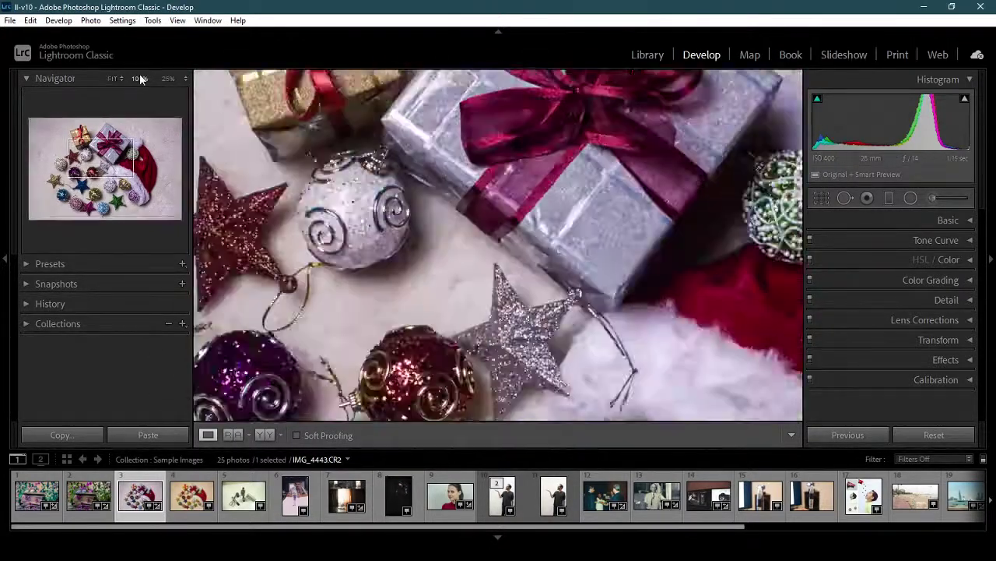
{"action": "left_click_drag", "start_coordinate": [96, 156], "coordinate": [113, 183]}
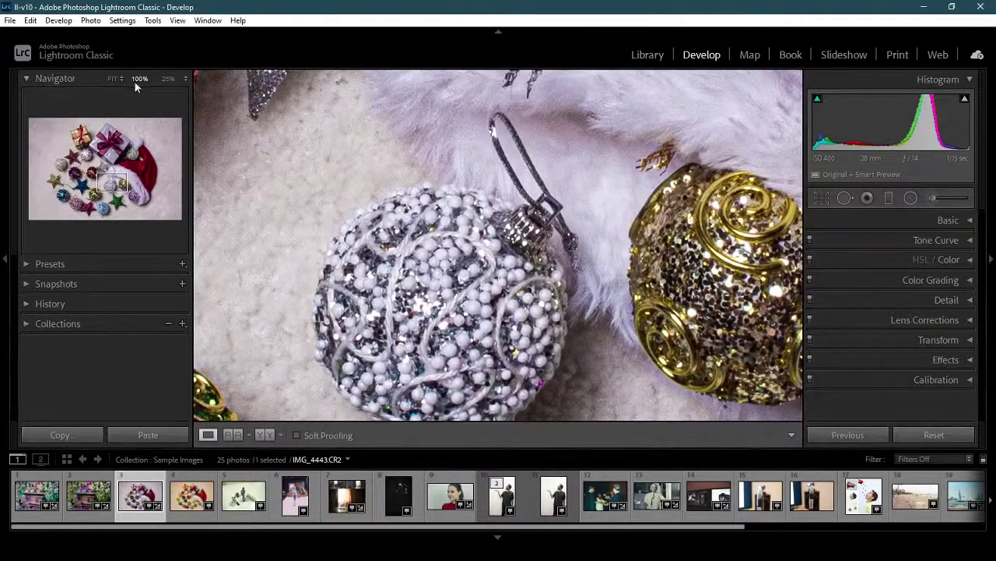
{"action": "left_click", "coordinate": [112, 78]}
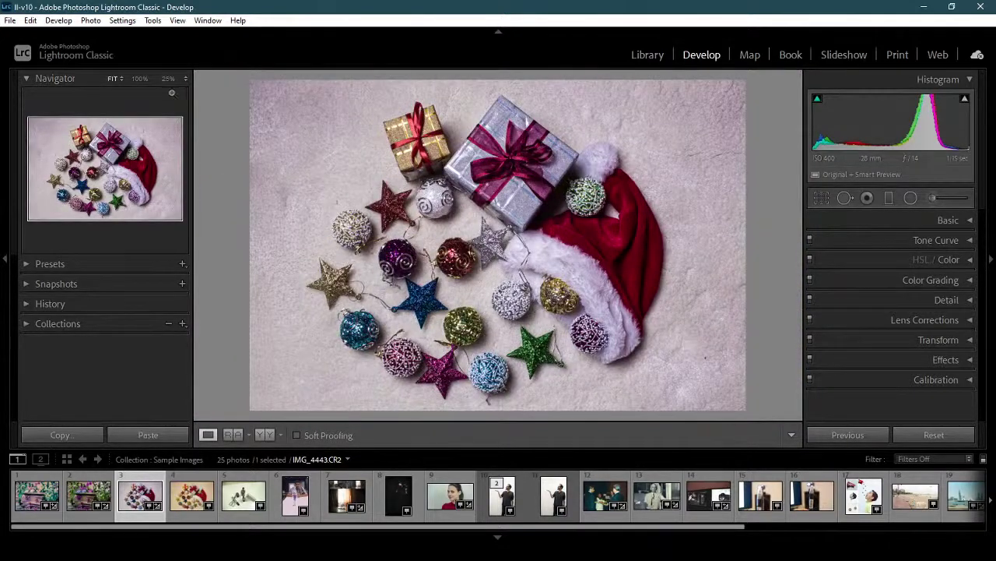
View the ornaments photo at zoom levels of 25%, 6% and 200%.
{"action": "left_click", "coordinate": [169, 80]}
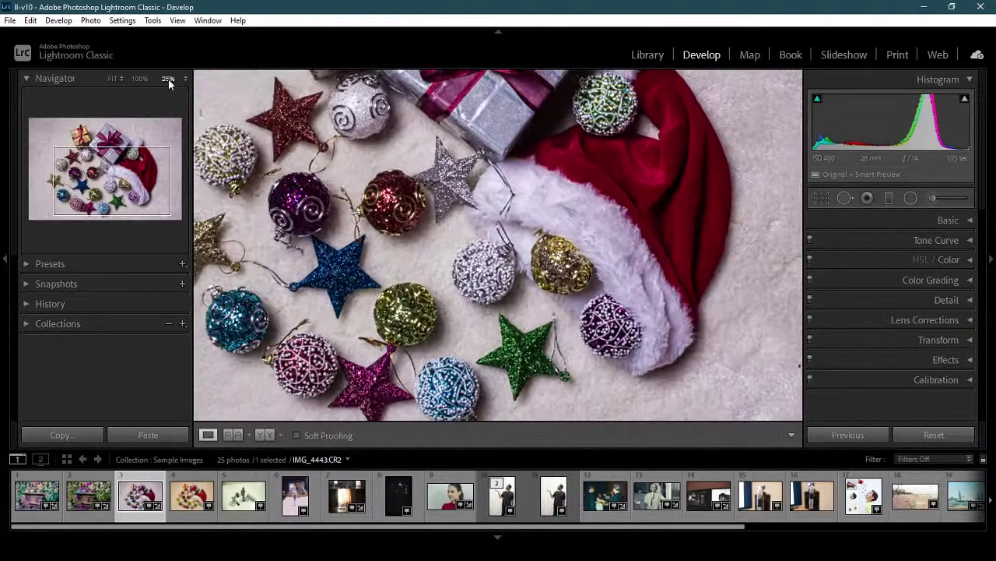
{"action": "left_click", "coordinate": [185, 78]}
{"action": "left_click", "coordinate": [138, 91]}
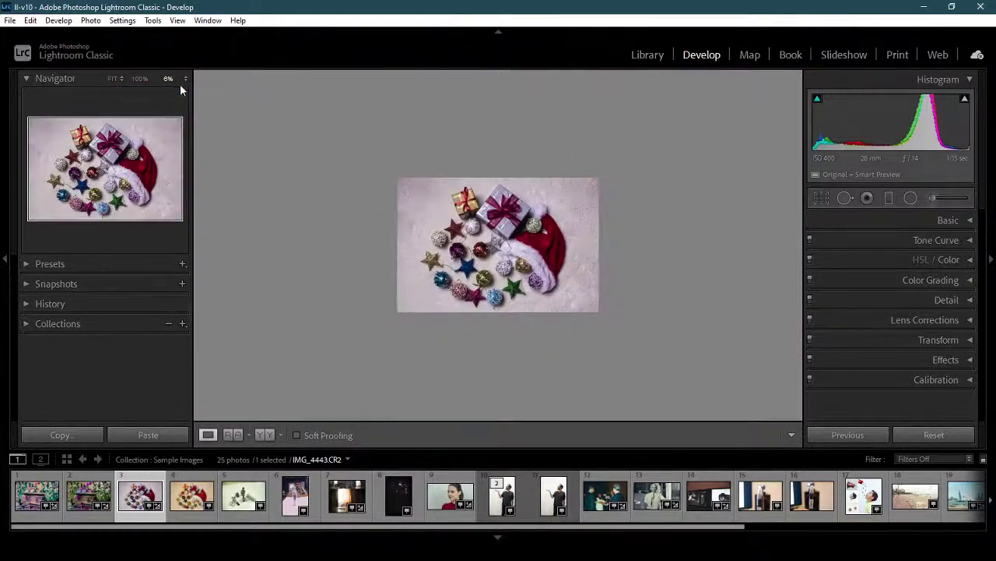
{"action": "left_click", "coordinate": [185, 80]}
{"action": "left_click", "coordinate": [175, 193]}
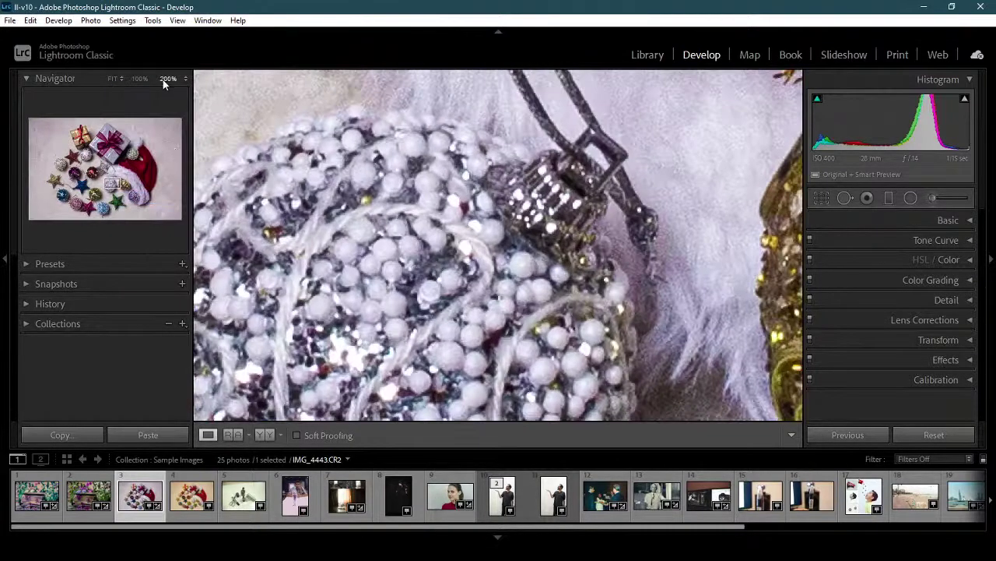
View the white beaded ornament at 100% and again at 200%, then set the Navigator's custom zoom level to 25%.
{"action": "left_click", "coordinate": [185, 81]}
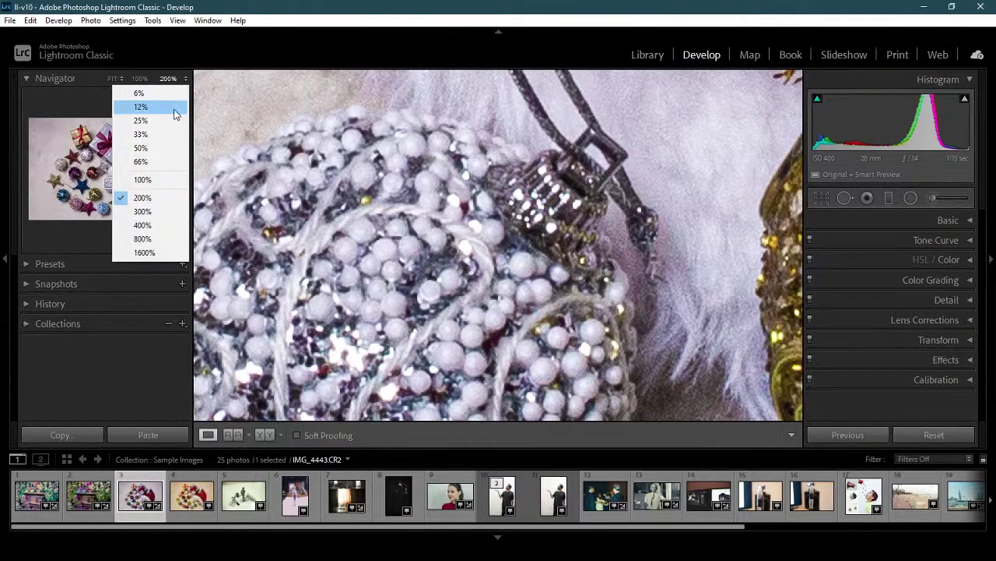
{"action": "left_click", "coordinate": [165, 180]}
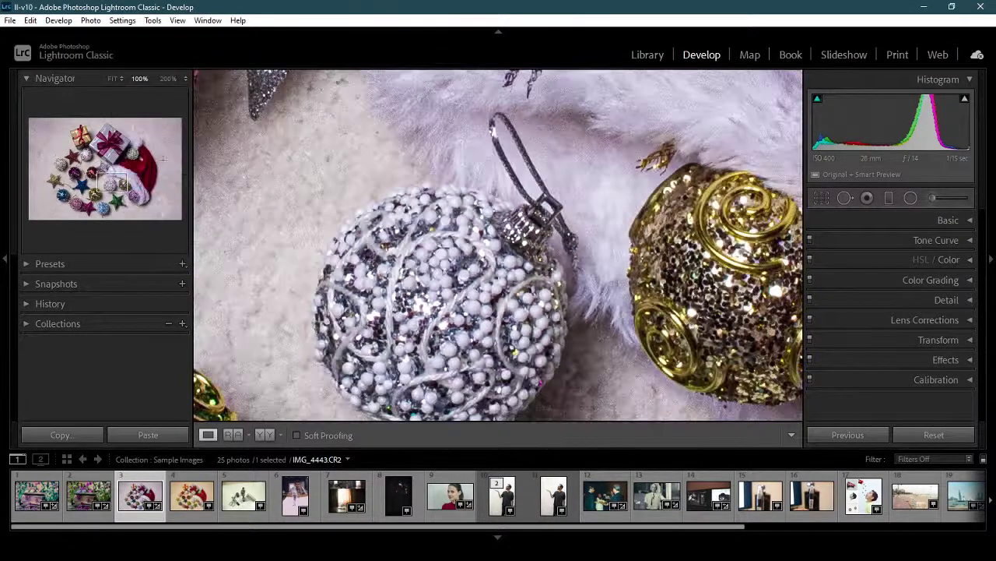
{"action": "left_click", "coordinate": [176, 79]}
{"action": "left_click", "coordinate": [185, 80]}
{"action": "left_click", "coordinate": [175, 119]}
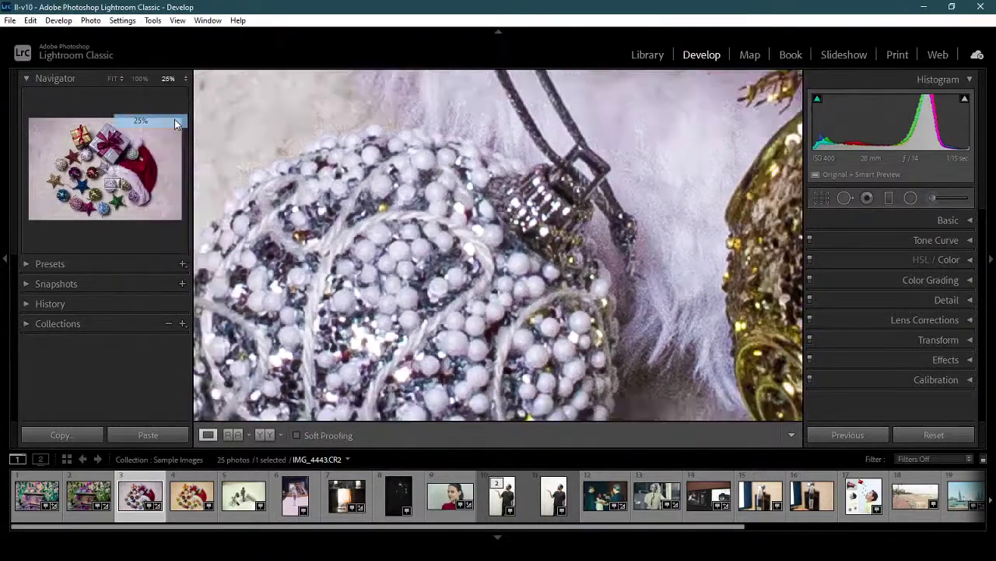
Return the photo to the Fit view and open the presets list, collapsing its expanded Creative and custom preset groups.
{"action": "left_click", "coordinate": [113, 78]}
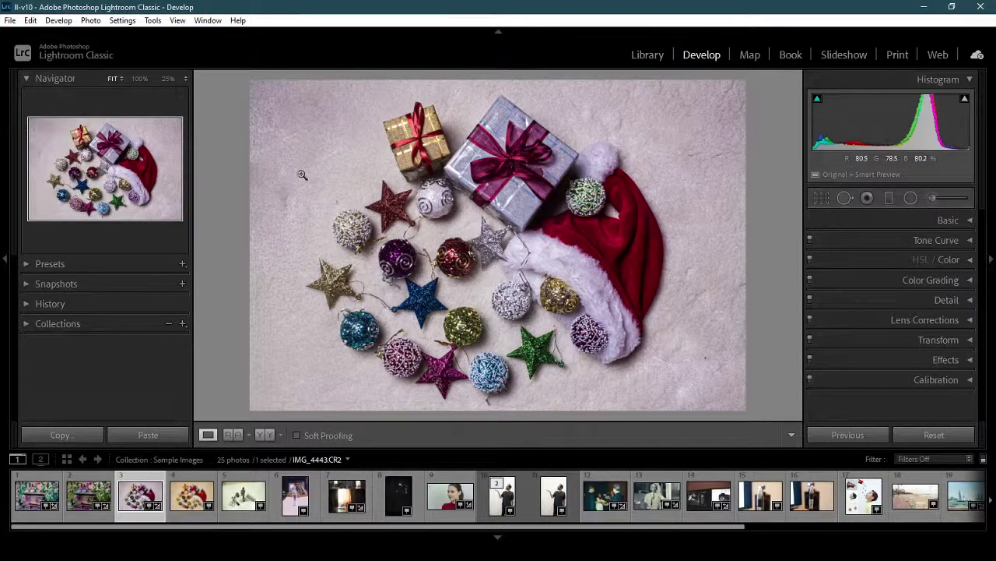
{"action": "left_click", "coordinate": [27, 266]}
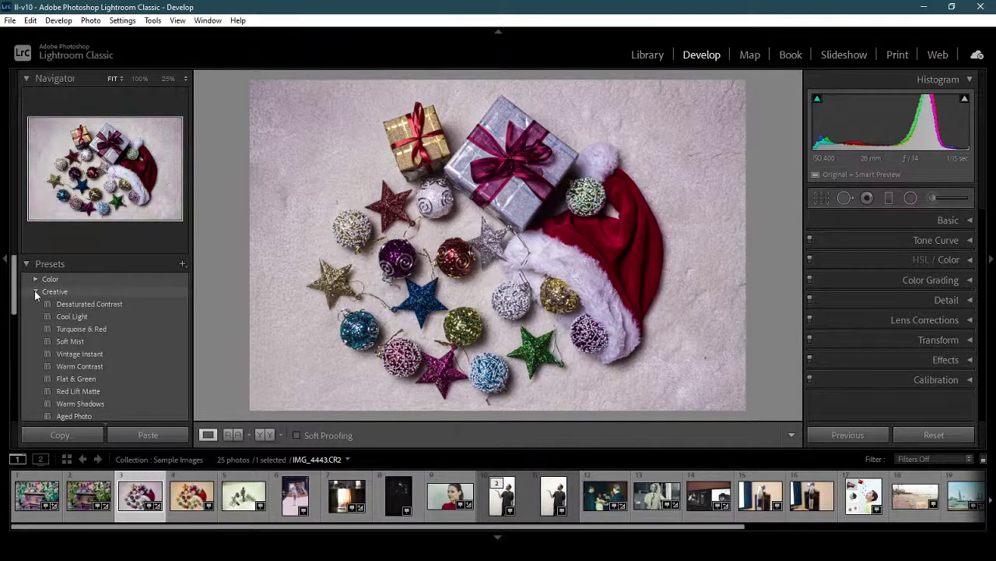
{"action": "left_click", "coordinate": [36, 292]}
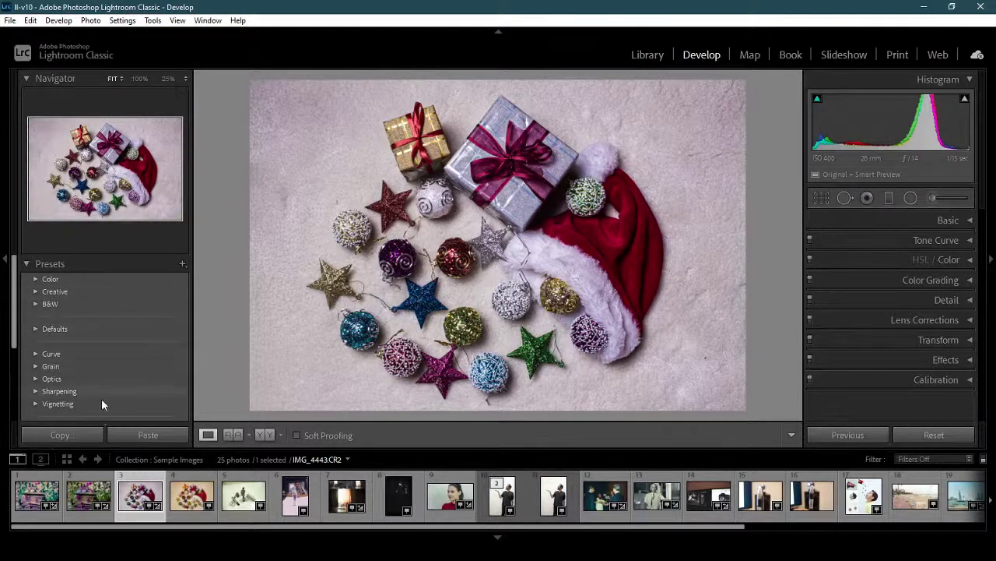
{"action": "scroll", "coordinate": [156, 326], "scroll_direction": "down", "scroll_amount": 1}
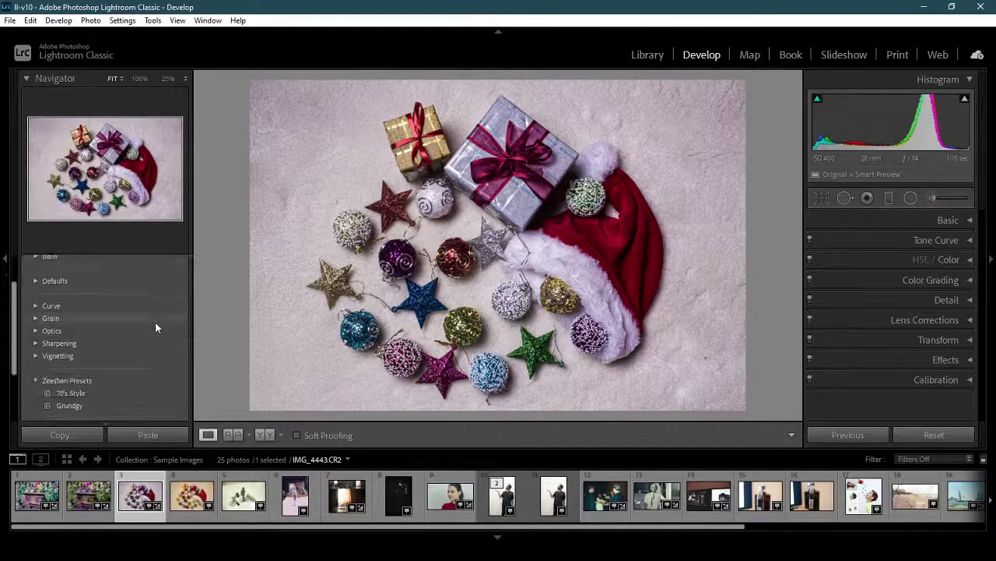
{"action": "left_click", "coordinate": [34, 380]}
{"action": "scroll", "coordinate": [143, 324], "scroll_direction": "down", "scroll_amount": 1}
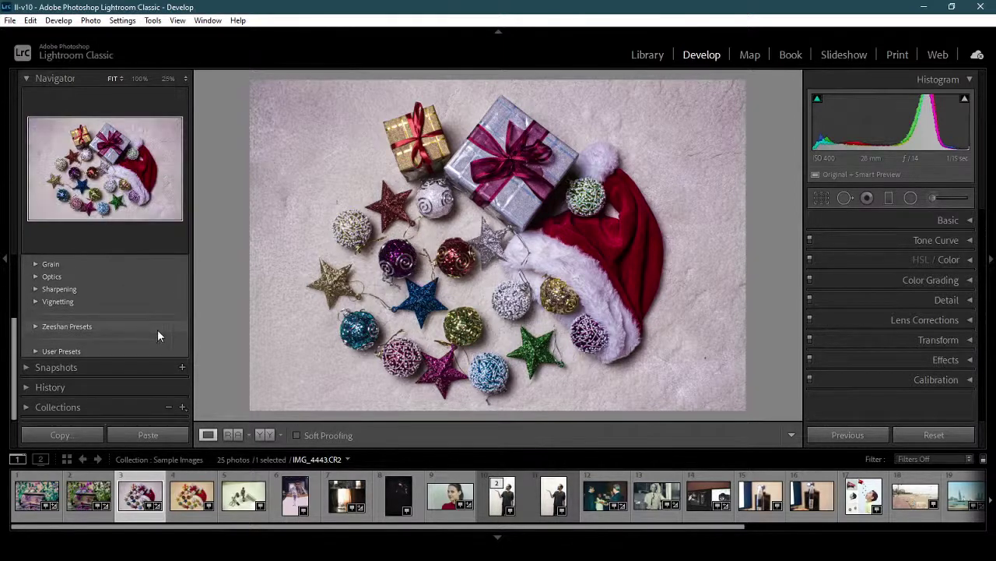
Look through the list of preset groups, from Color, Creative and B&W down to User Presets.
{"action": "scroll", "coordinate": [157, 312], "scroll_direction": "up", "scroll_amount": 1}
{"action": "scroll", "coordinate": [158, 299], "scroll_direction": "up", "scroll_amount": 2}
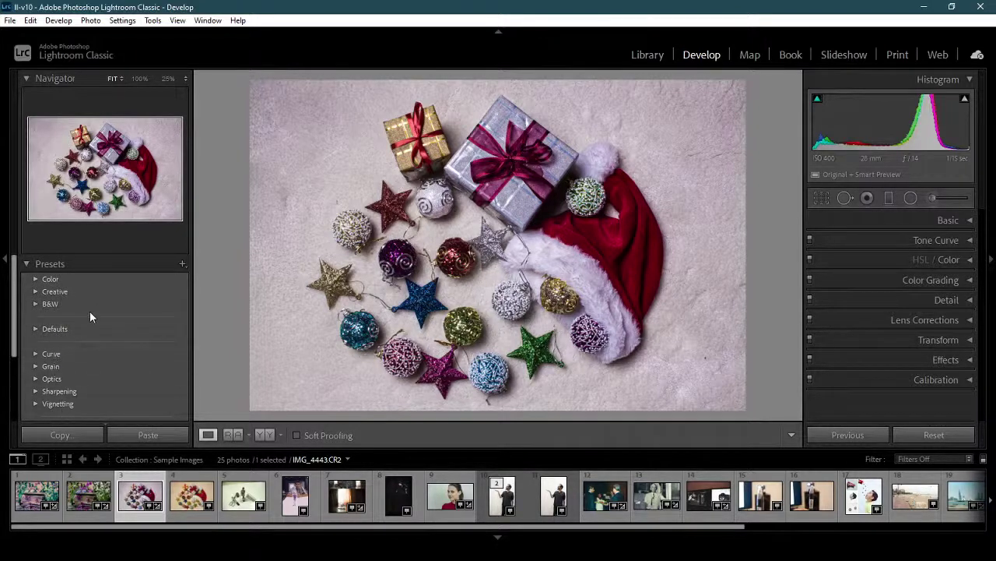
{"action": "scroll", "coordinate": [87, 356], "scroll_direction": "down", "scroll_amount": 1}
{"action": "scroll", "coordinate": [87, 355], "scroll_direction": "up", "scroll_amount": 1}
{"action": "scroll", "coordinate": [87, 355], "scroll_direction": "down", "scroll_amount": 2}
{"action": "scroll", "coordinate": [114, 353], "scroll_direction": "up", "scroll_amount": 1}
{"action": "scroll", "coordinate": [114, 353], "scroll_direction": "up", "scroll_amount": 1}
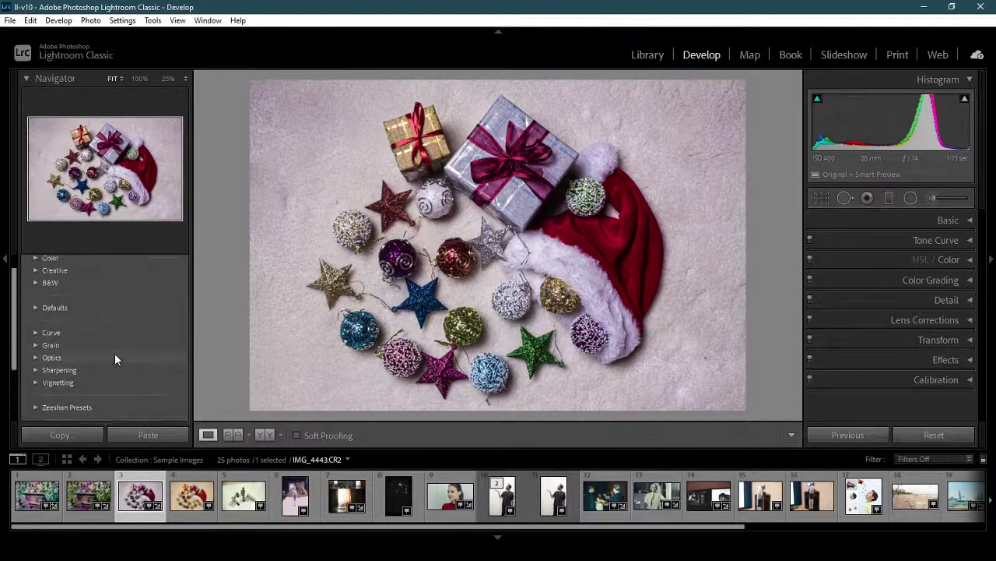
{"action": "scroll", "coordinate": [115, 352], "scroll_direction": "up", "scroll_amount": 1}
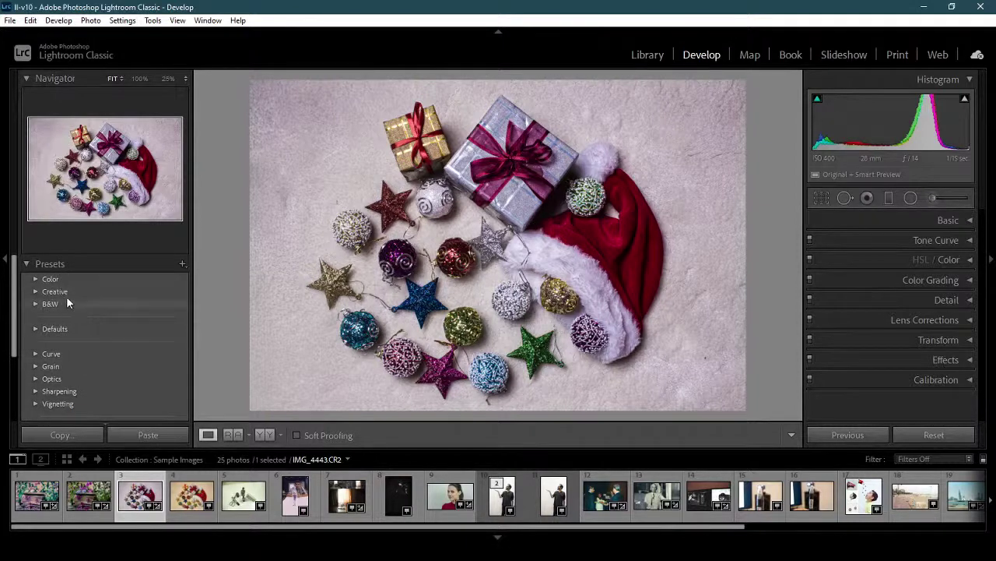
Expand the Color preset group to view the presets it contains, and collapse it again.
{"action": "left_click", "coordinate": [35, 280]}
{"action": "left_click", "coordinate": [35, 281]}
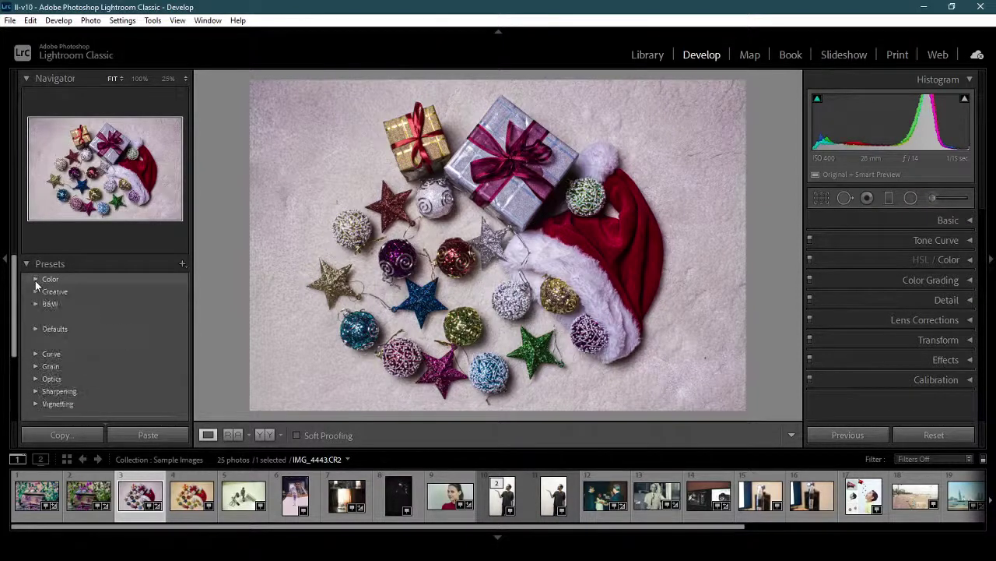
{"action": "left_click", "coordinate": [35, 279]}
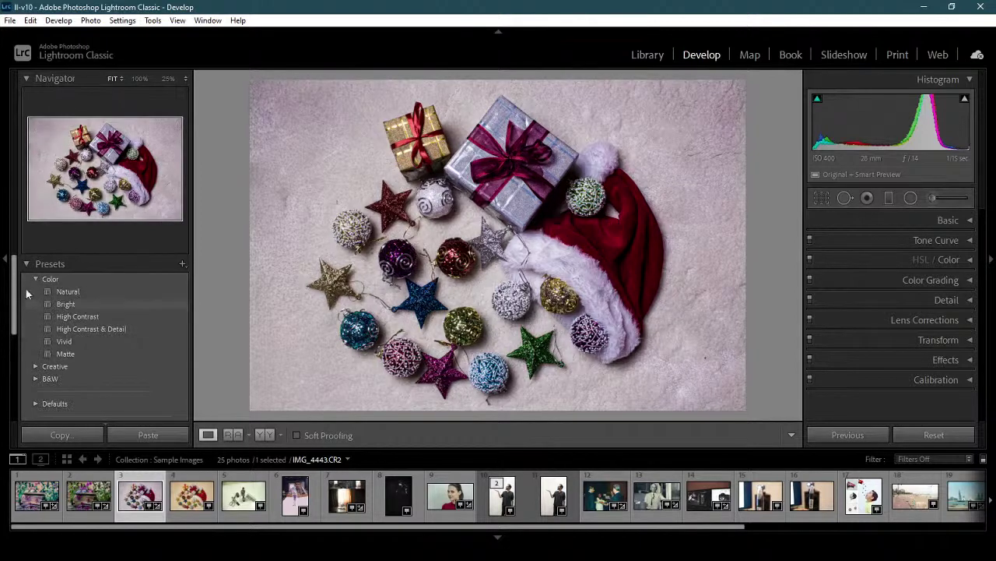
{"action": "left_click", "coordinate": [37, 279]}
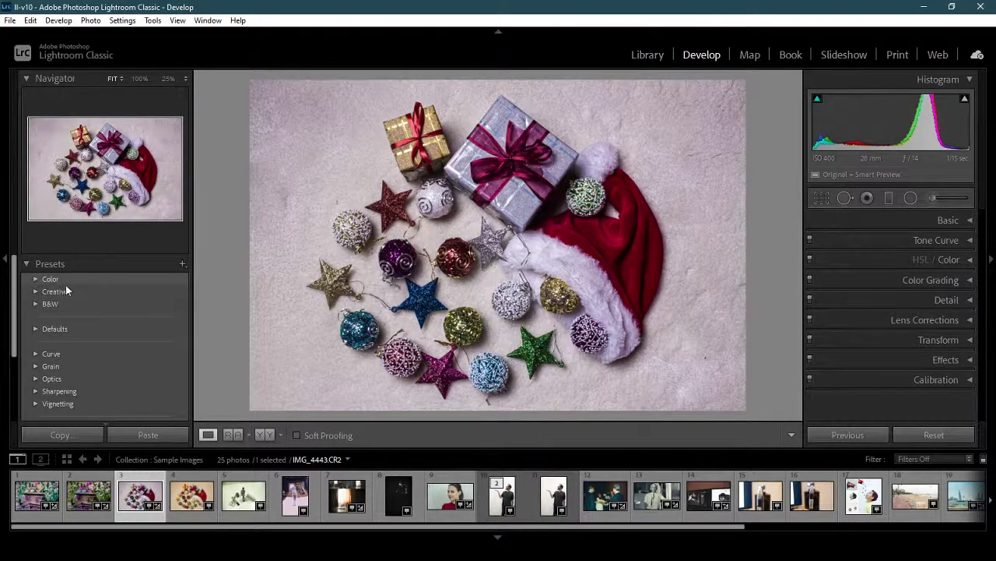
Apply the Color group's Matte, Vivid, High Contrast and Natural presets in turn, and view the options available for the High Contrast preset.
{"action": "left_click", "coordinate": [35, 278]}
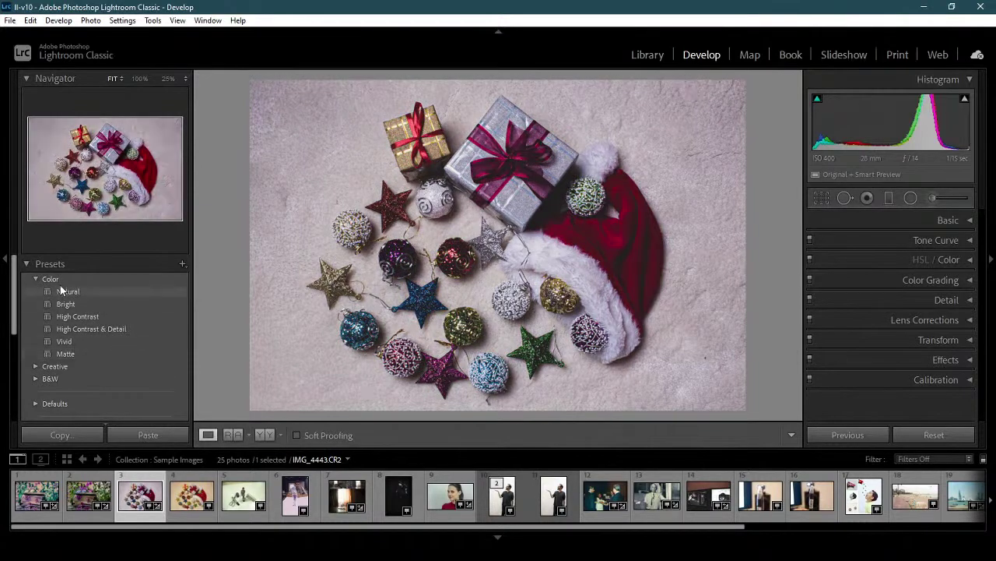
{"action": "left_click", "coordinate": [70, 354]}
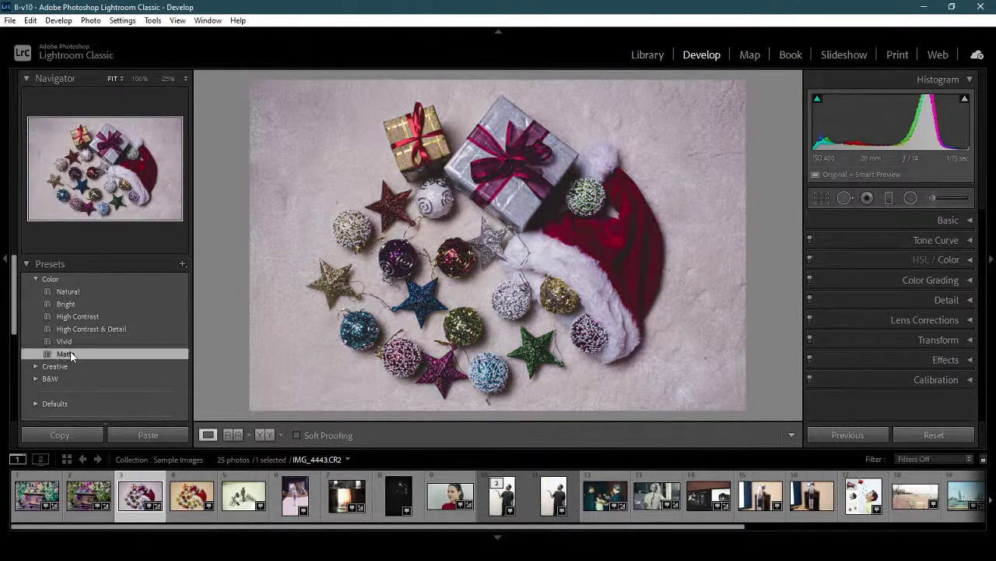
{"action": "left_click", "coordinate": [65, 341]}
{"action": "left_click", "coordinate": [83, 317]}
{"action": "left_click", "coordinate": [76, 291]}
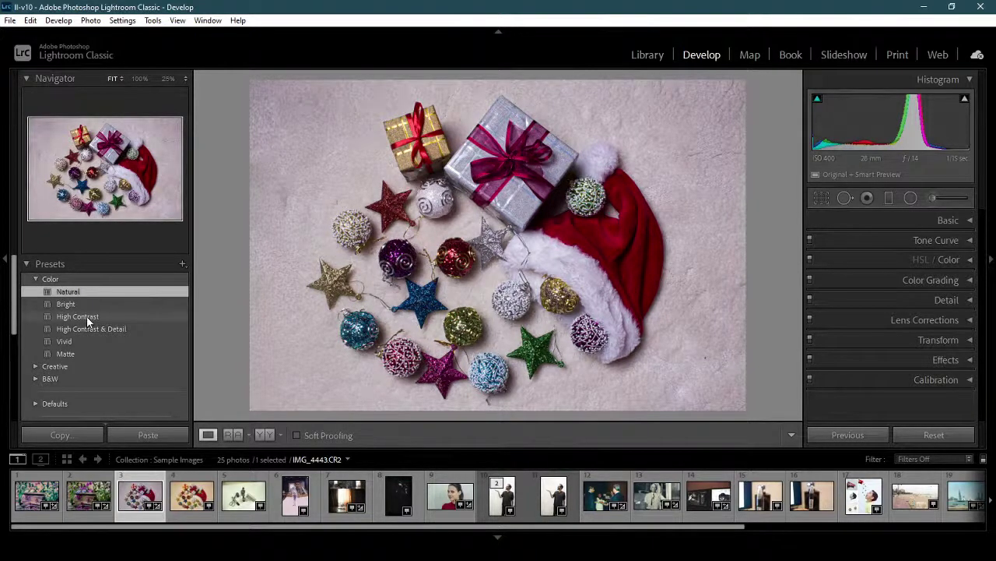
{"action": "right_click", "coordinate": [82, 315]}
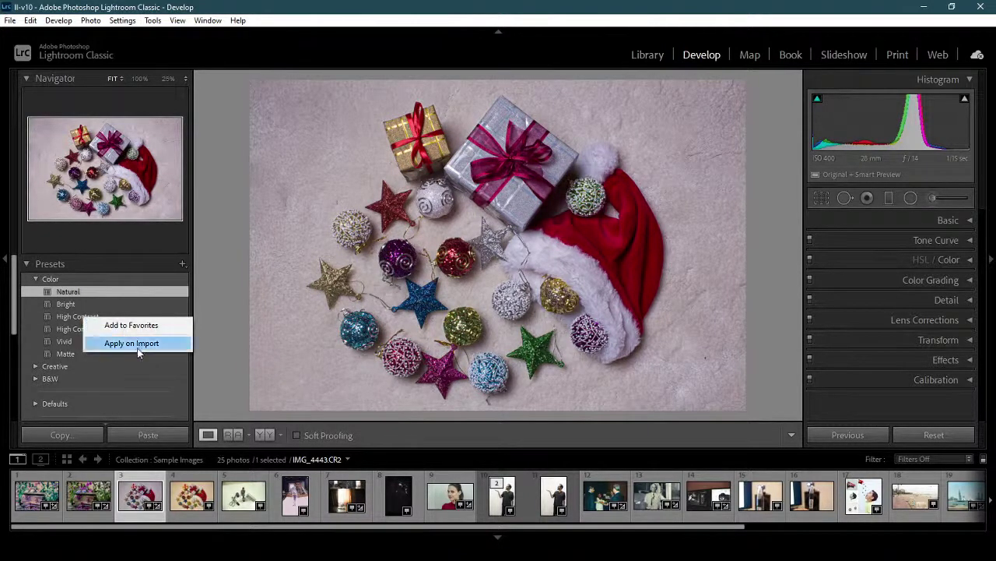
{"action": "left_click", "coordinate": [36, 279]}
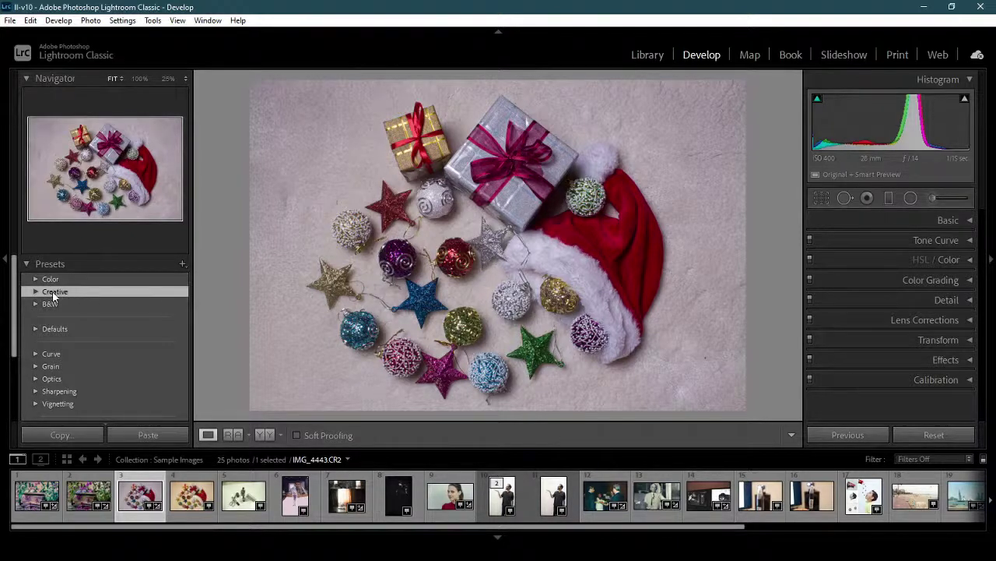
Apply the Creative group's Desaturated Contrast, Cool Light, Turquoise & Red, Soft Mist and Vintage Instant presets to the photo in turn.
{"action": "left_click", "coordinate": [36, 291]}
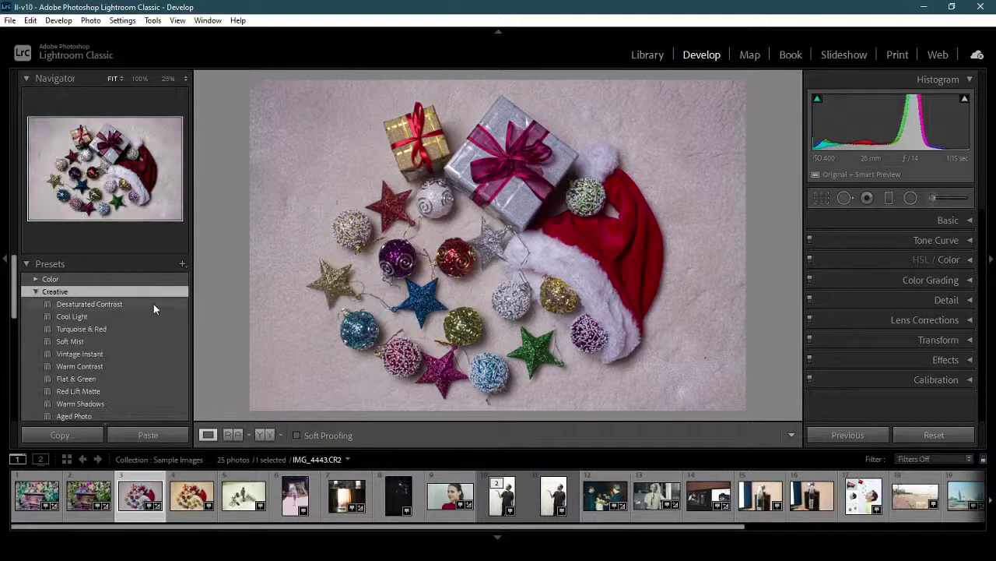
{"action": "scroll", "coordinate": [155, 310], "scroll_direction": "down", "scroll_amount": 1}
{"action": "scroll", "coordinate": [156, 313], "scroll_direction": "up", "scroll_amount": 1}
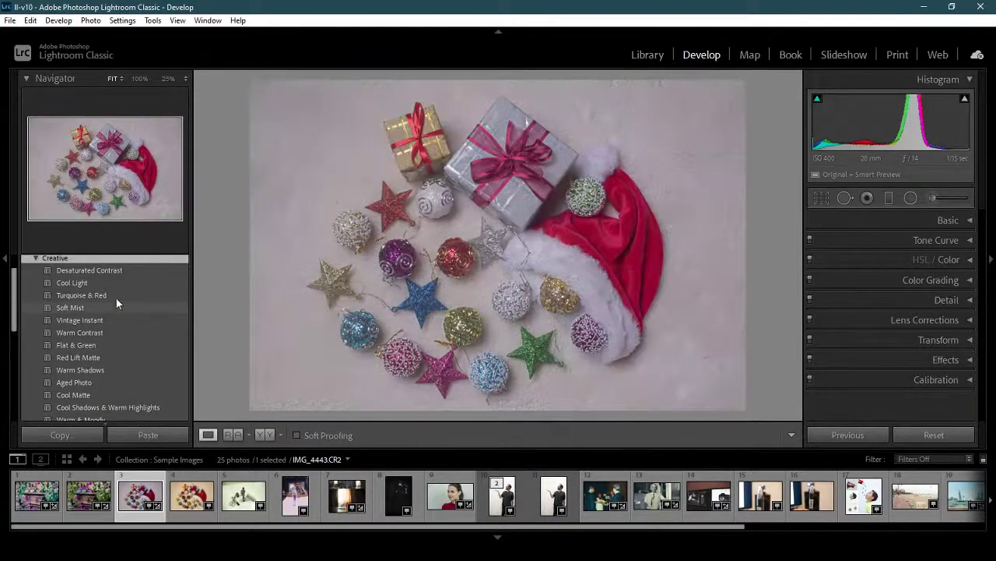
{"action": "left_click", "coordinate": [105, 269]}
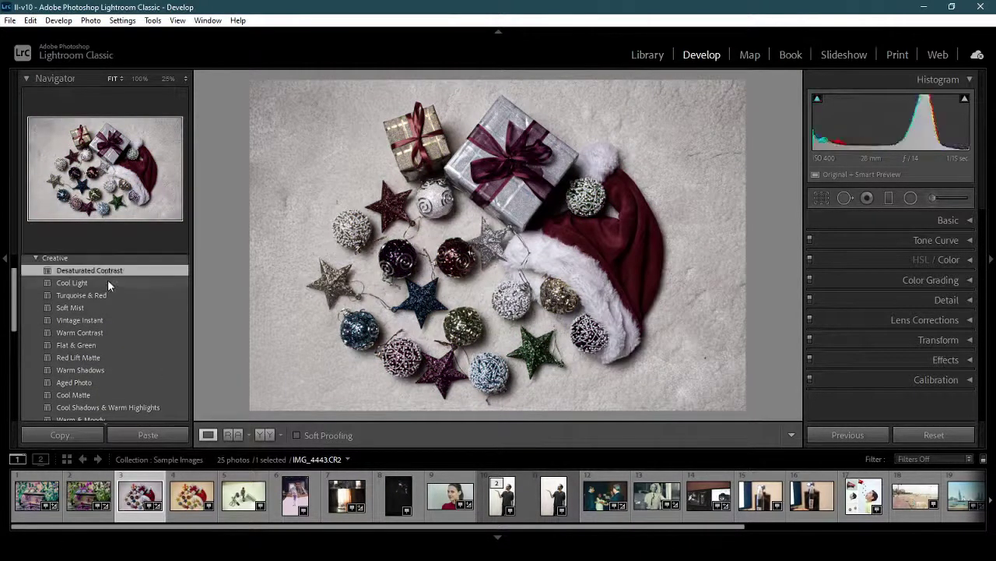
{"action": "left_click", "coordinate": [108, 281]}
{"action": "left_click", "coordinate": [110, 295]}
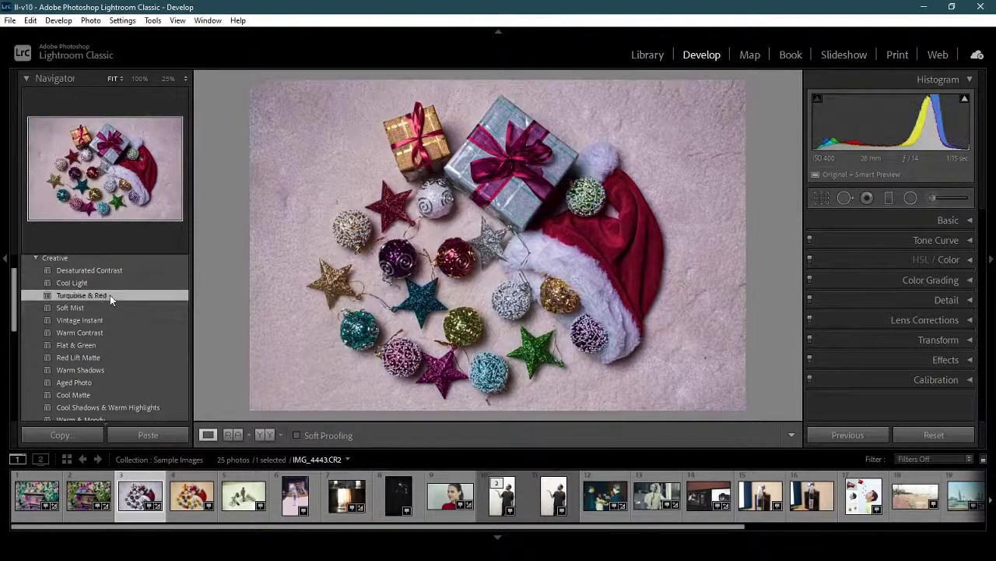
{"action": "left_click", "coordinate": [104, 307]}
{"action": "left_click", "coordinate": [102, 319]}
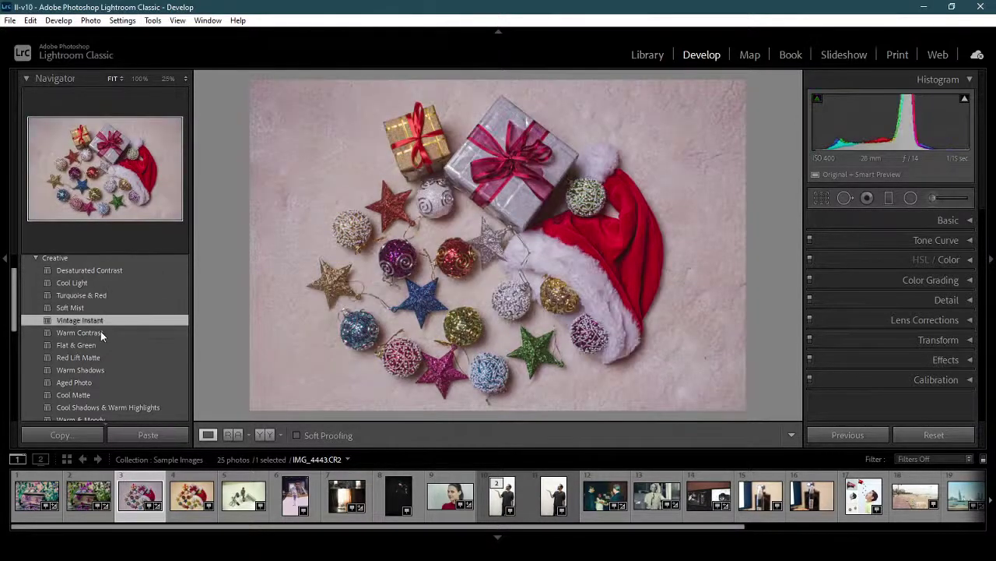
Apply the Warm Contrast, Flat & Green, Red Lift Matte and Warm Shadows presets in turn, ending on Desaturated Contrast.
{"action": "left_click", "coordinate": [101, 331]}
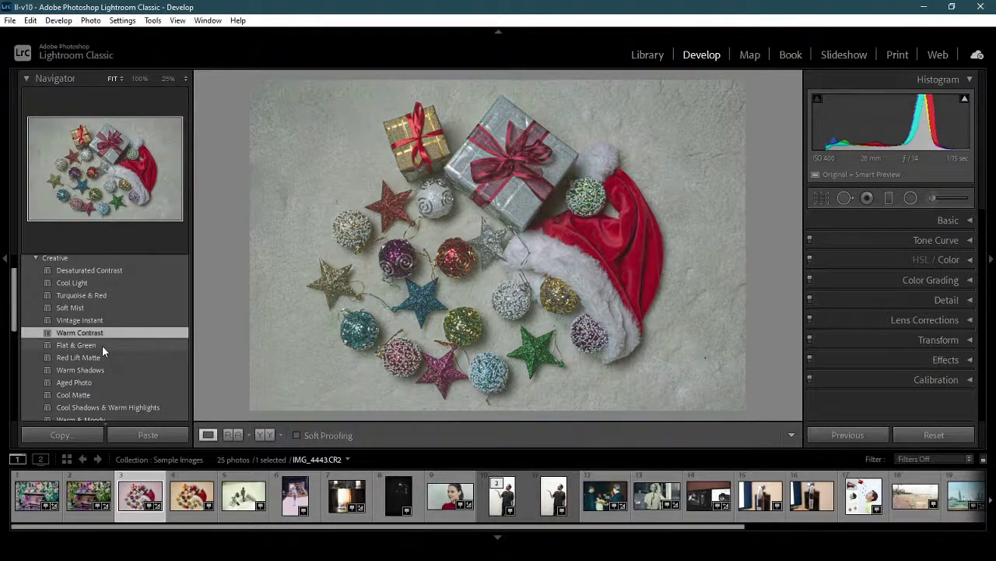
{"action": "left_click", "coordinate": [102, 345]}
{"action": "left_click", "coordinate": [106, 355]}
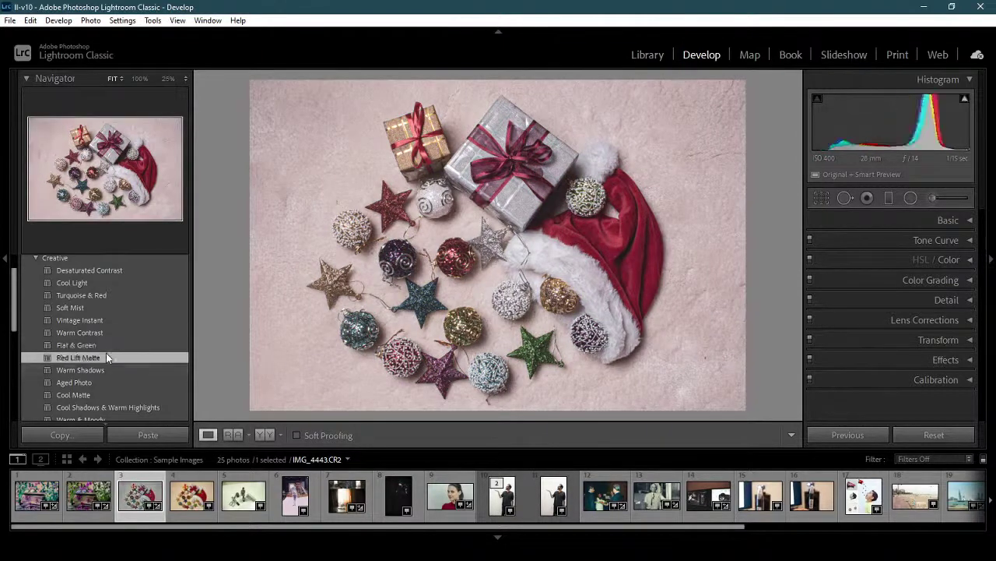
{"action": "left_click", "coordinate": [103, 370]}
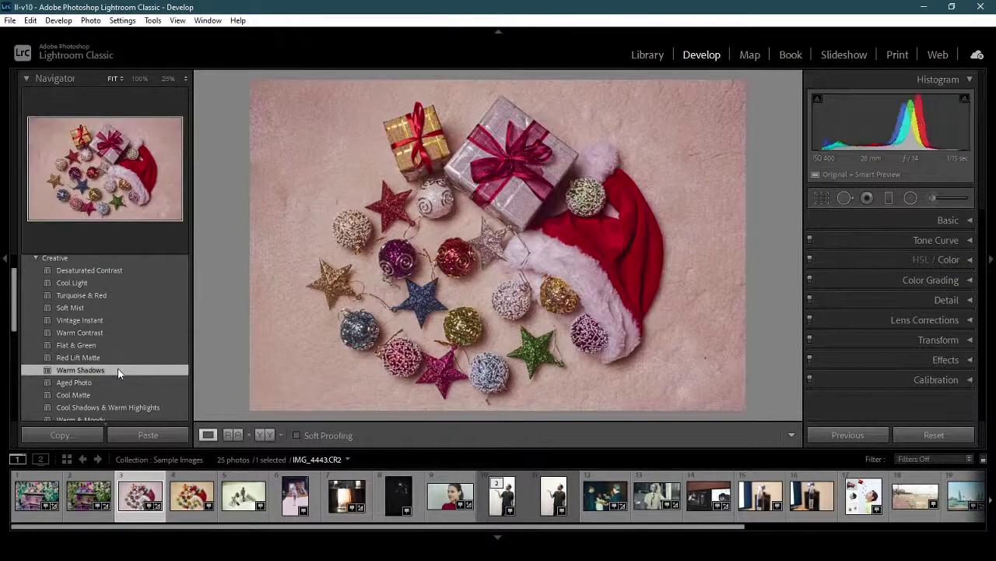
{"action": "left_click", "coordinate": [100, 270]}
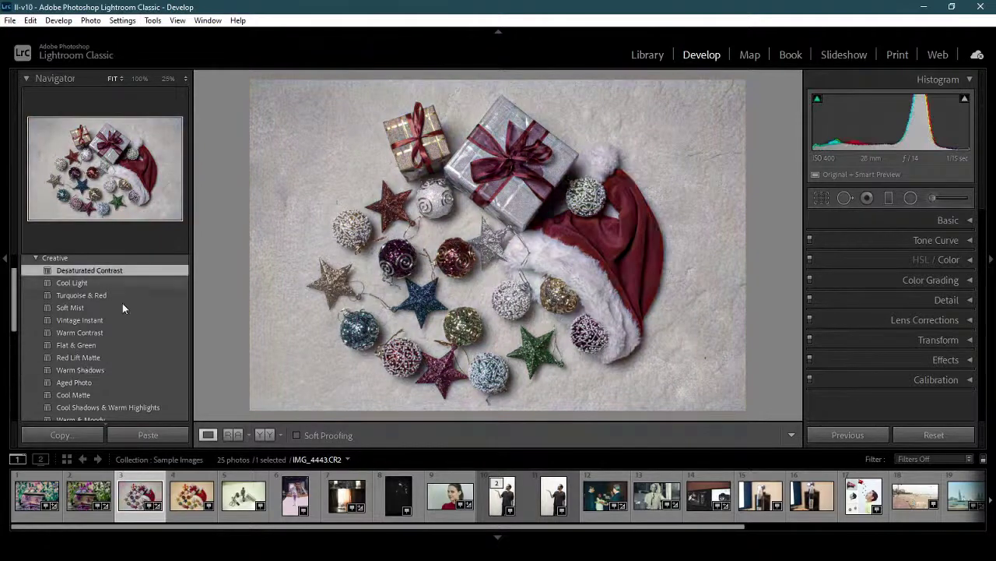
Apply the Aged Photo, Cool Matte, Cool Shadows & Warm Highlights and Warm & Moody presets to the photo in turn.
{"action": "scroll", "coordinate": [125, 334], "scroll_direction": "down", "scroll_amount": 2}
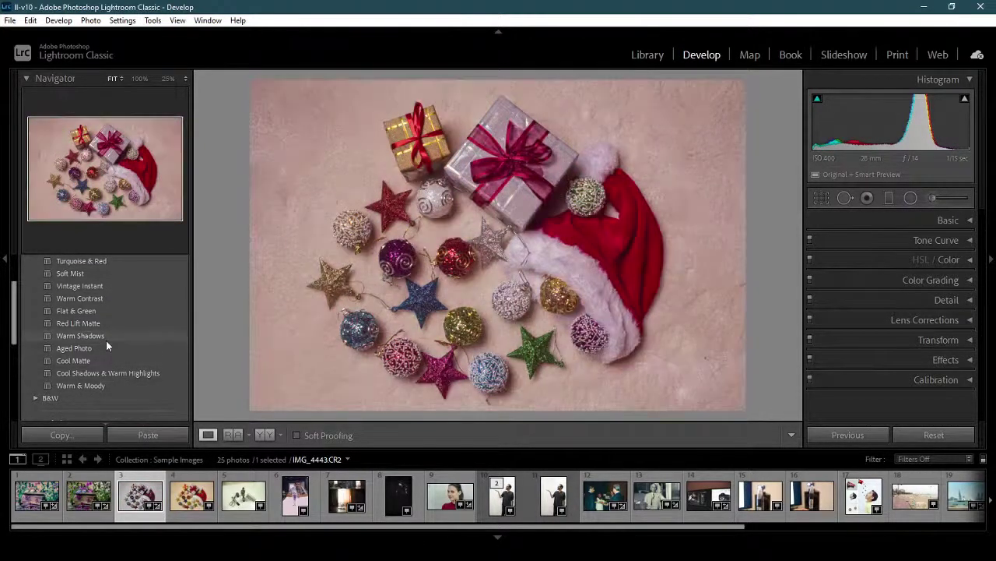
{"action": "left_click", "coordinate": [105, 348]}
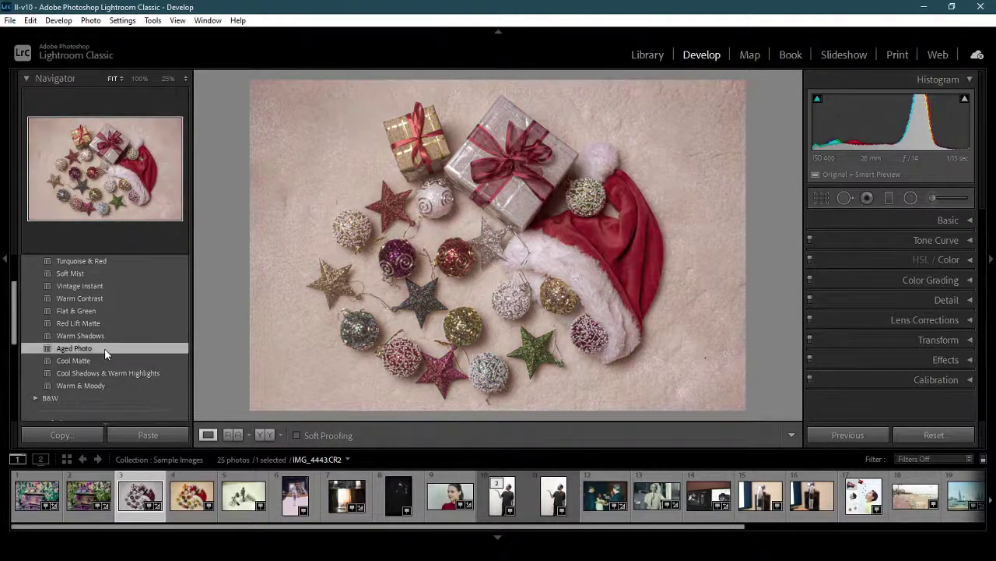
{"action": "left_click", "coordinate": [105, 361]}
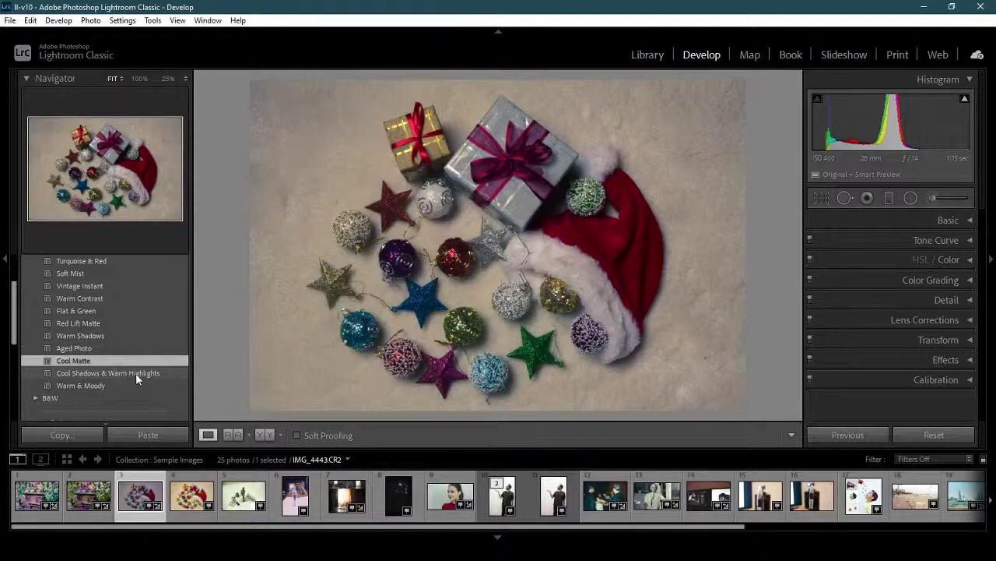
{"action": "left_click", "coordinate": [135, 373]}
{"action": "left_click", "coordinate": [124, 384]}
Apply Flat & Green, Warm Contrast, Vintage Instant, Soft Mist, Turquoise & Red and Cool Light in turn, ending on the Desaturated Contrast preset.
{"action": "left_click", "coordinate": [116, 314]}
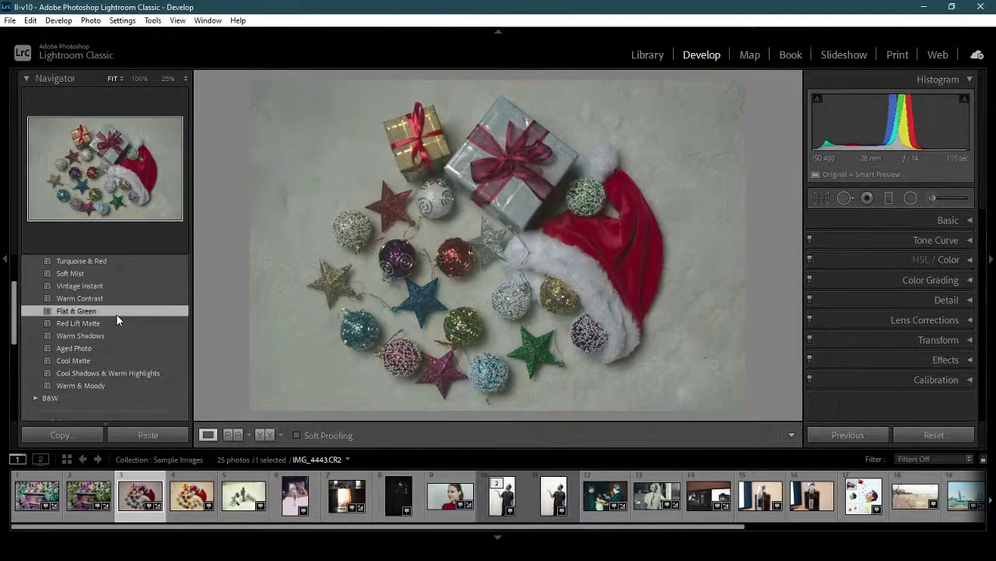
{"action": "left_click", "coordinate": [118, 298]}
{"action": "left_click", "coordinate": [118, 286]}
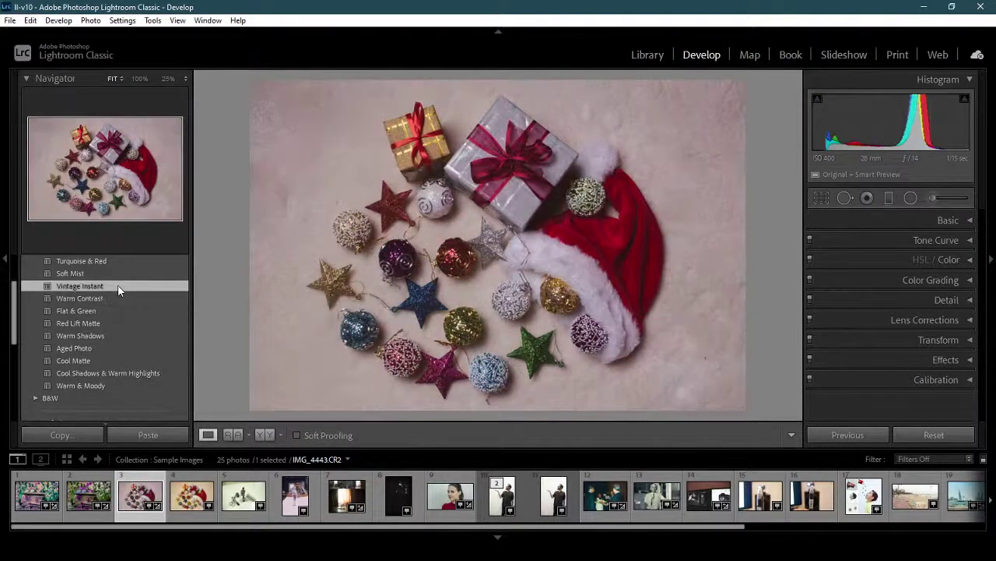
{"action": "scroll", "coordinate": [121, 312], "scroll_direction": "up", "scroll_amount": 2}
{"action": "left_click", "coordinate": [108, 302]}
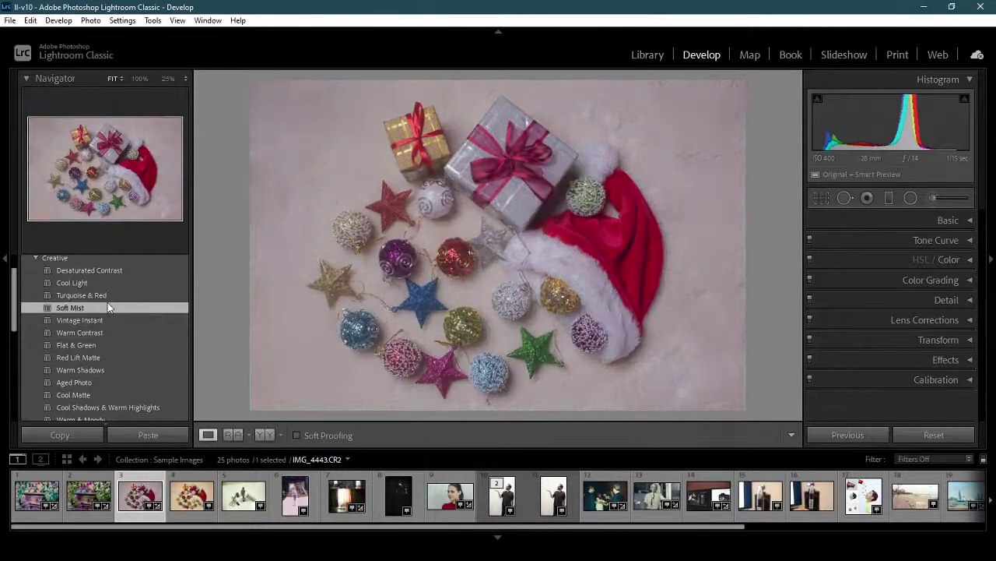
{"action": "left_click", "coordinate": [110, 295]}
{"action": "left_click", "coordinate": [122, 282]}
{"action": "left_click", "coordinate": [123, 272]}
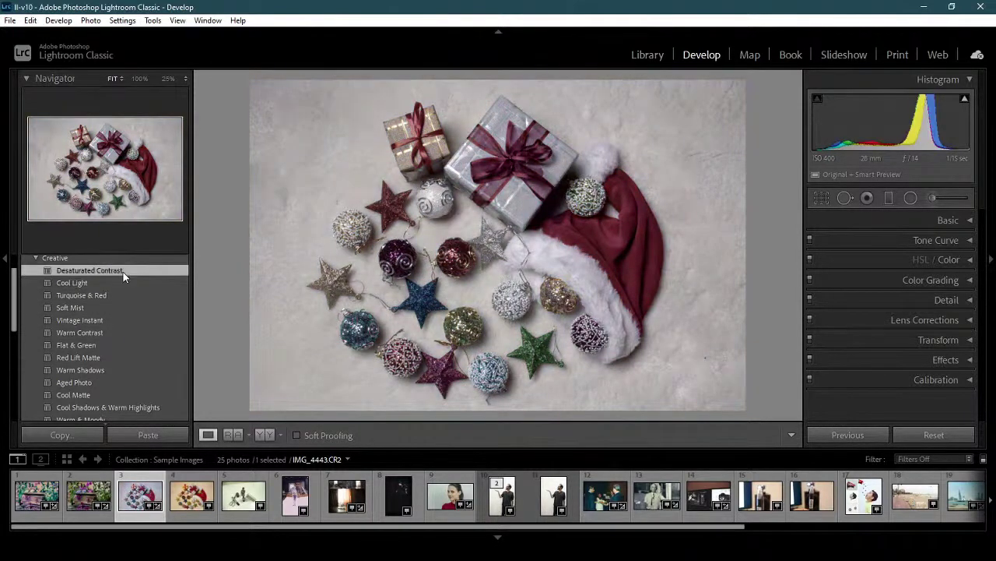
Collapse the Creative preset group and expand the B&W group to show its presets.
{"action": "scroll", "coordinate": [48, 272], "scroll_direction": "up", "scroll_amount": 2}
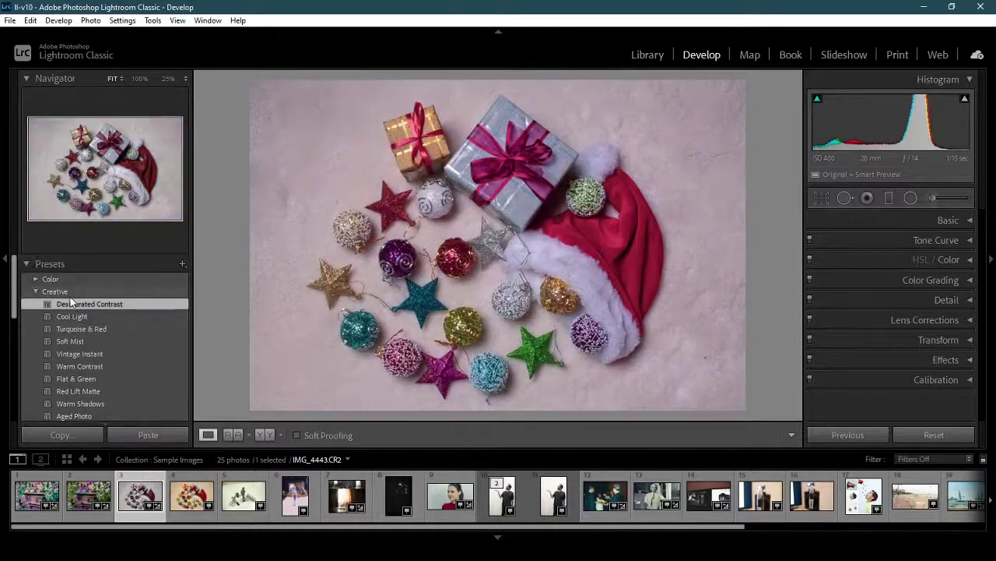
{"action": "left_click", "coordinate": [36, 292]}
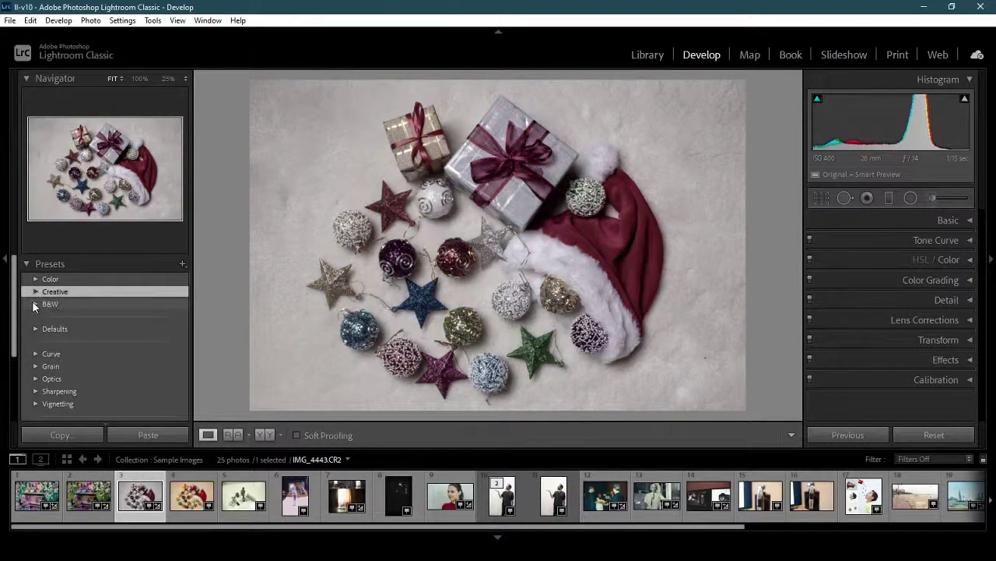
{"action": "left_click", "coordinate": [35, 303]}
{"action": "scroll", "coordinate": [180, 321], "scroll_direction": "down", "scroll_amount": 1}
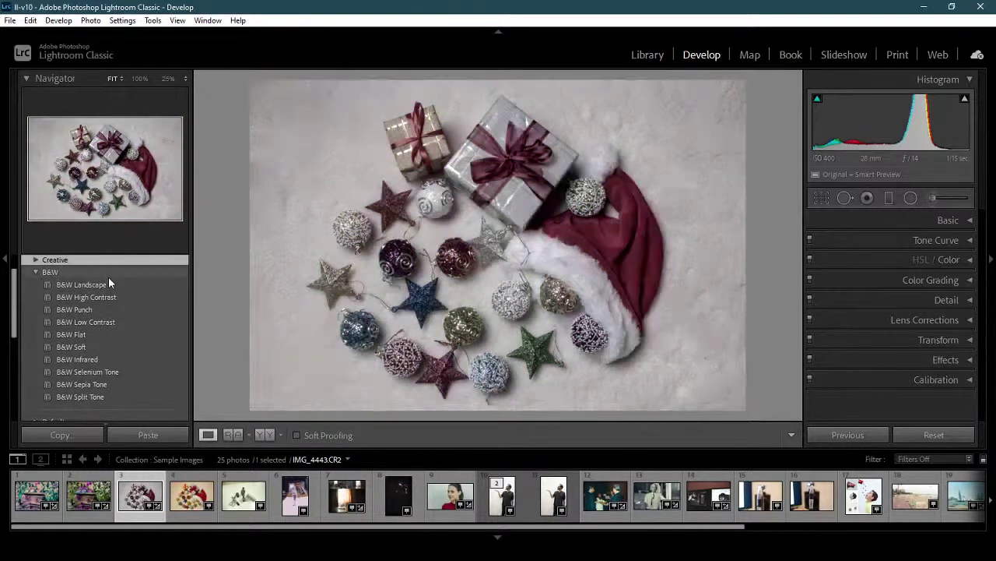
Apply B&W Landscape, High Contrast, Punch, Low Contrast, Flat, Soft and Infrared presets to the photo in turn.
{"action": "left_click", "coordinate": [109, 284]}
{"action": "left_click", "coordinate": [110, 299]}
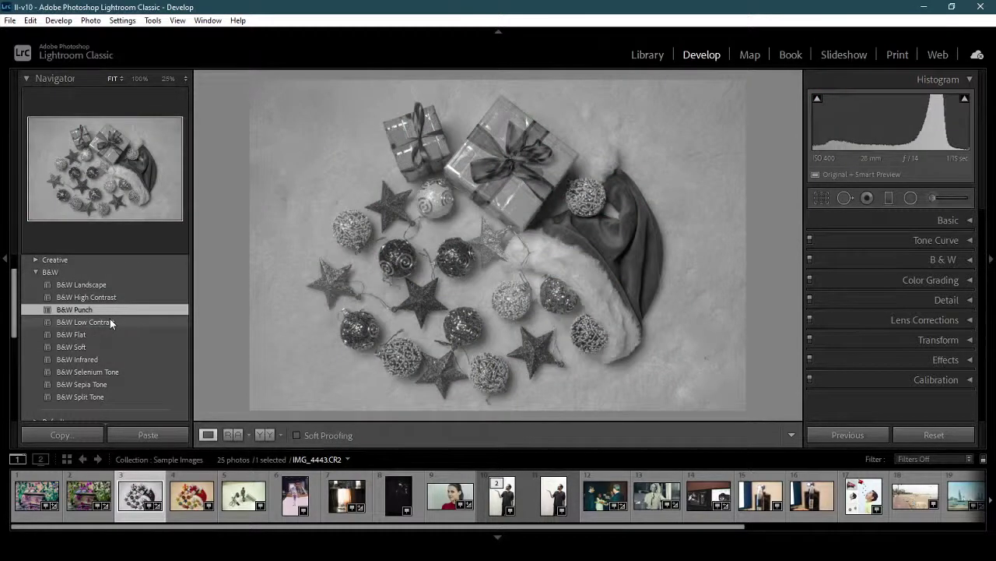
{"action": "left_click", "coordinate": [109, 321]}
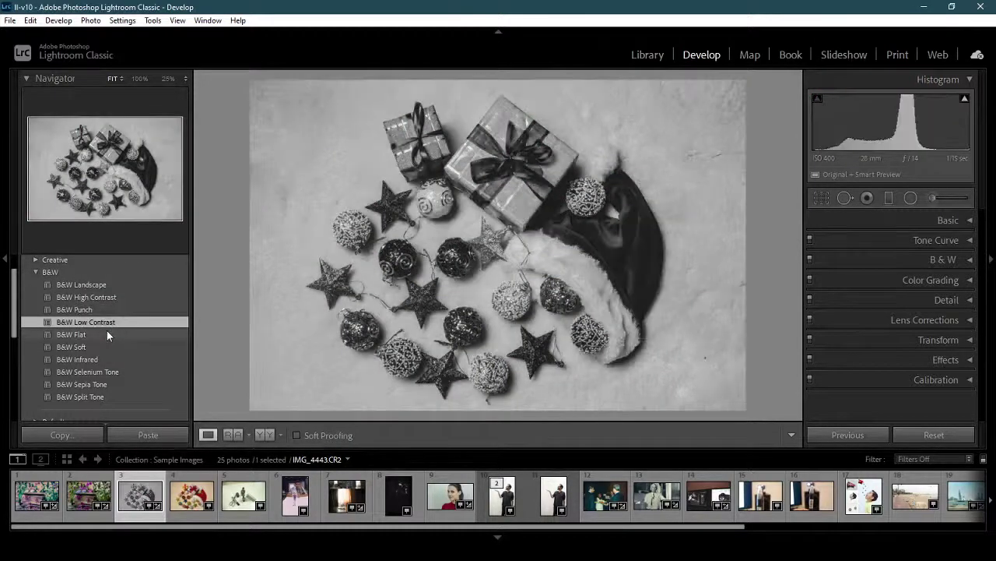
{"action": "left_click", "coordinate": [107, 334]}
{"action": "left_click", "coordinate": [107, 345]}
{"action": "left_click", "coordinate": [111, 359]}
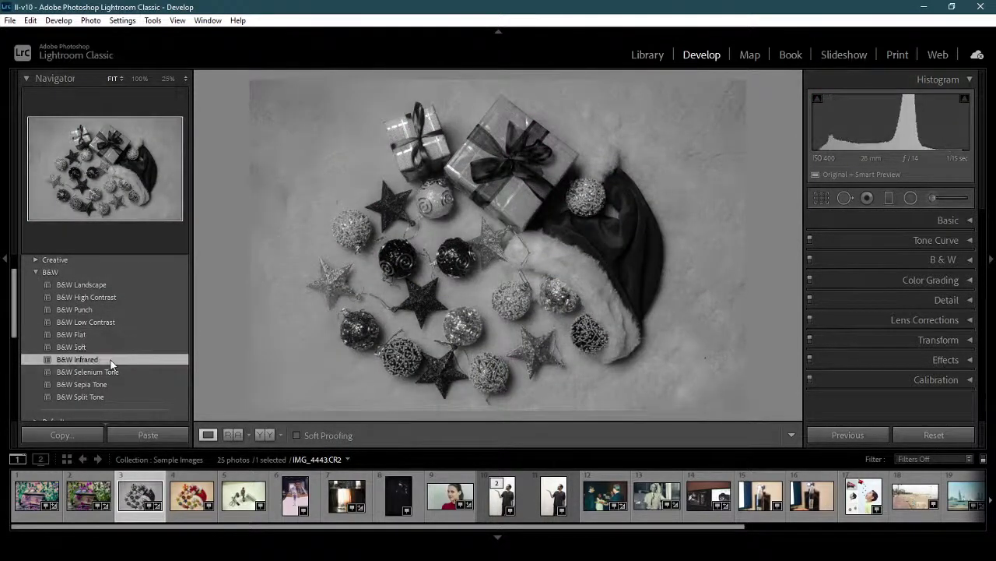
Apply the B&W Selenium Tone, Sepia Tone and Split Tone presets in turn, ending on the B&W Flat preset.
{"action": "left_click", "coordinate": [114, 371]}
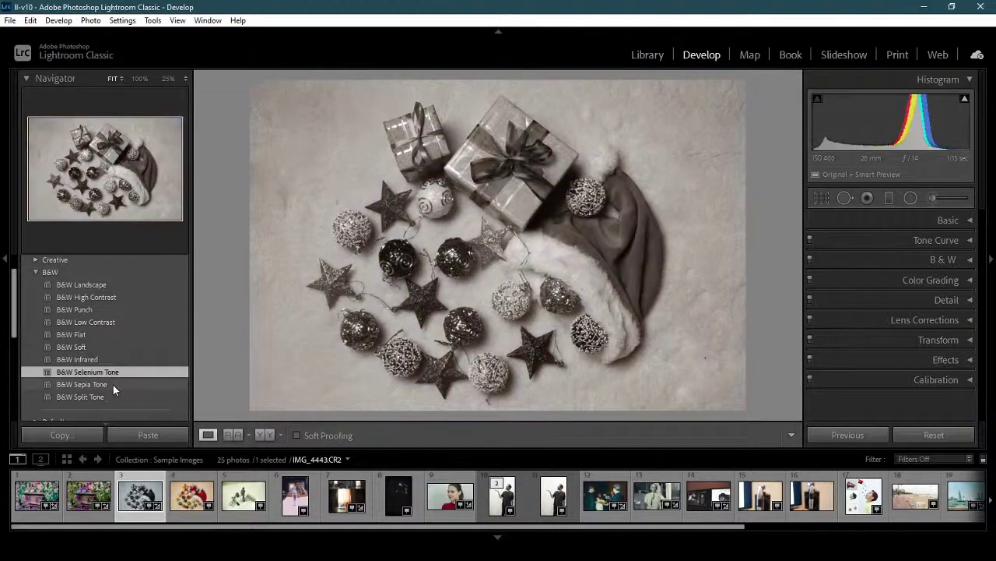
{"action": "left_click", "coordinate": [113, 385]}
{"action": "left_click", "coordinate": [114, 396]}
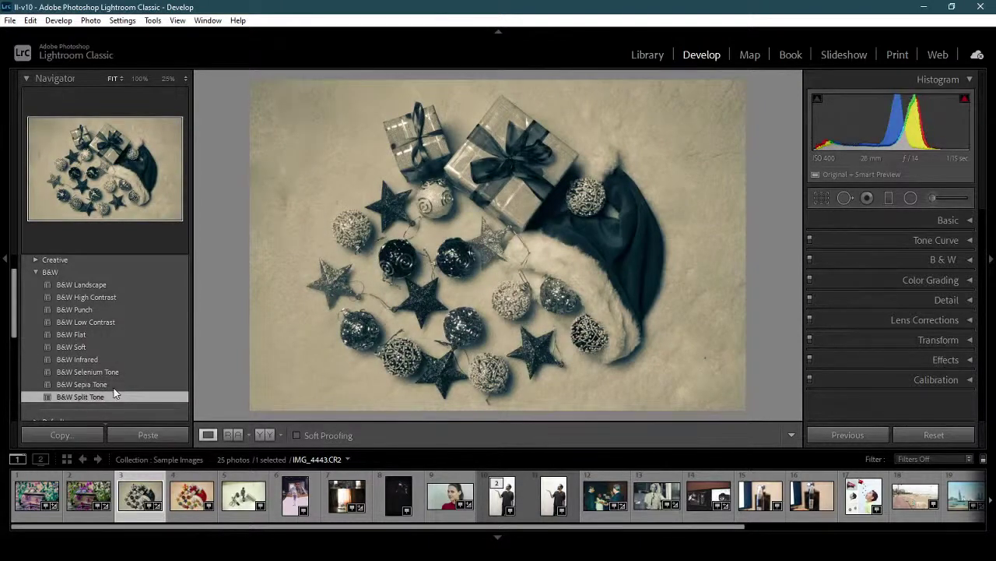
{"action": "left_click", "coordinate": [115, 371]}
{"action": "left_click", "coordinate": [155, 334]}
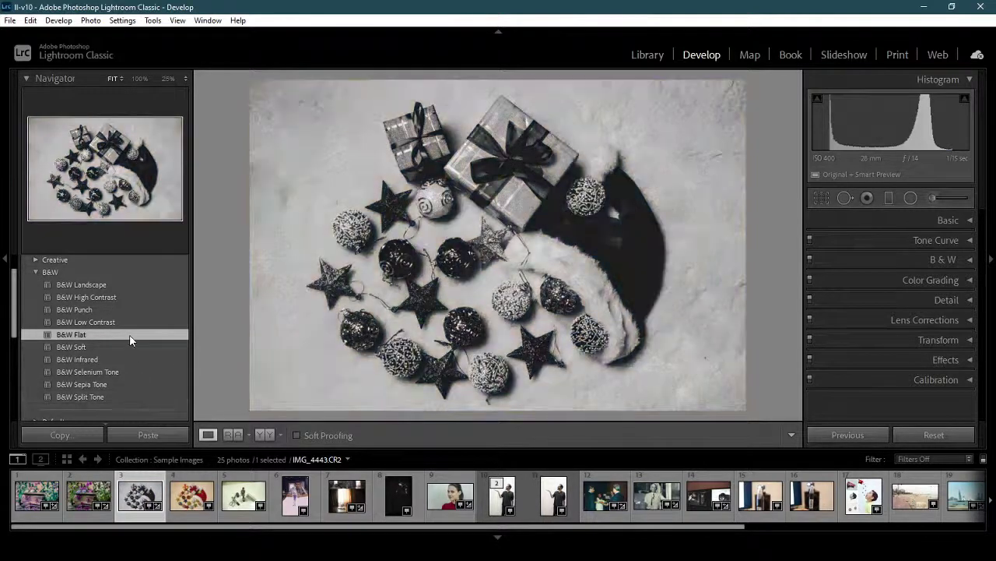
Switch from the B&W preset group to the Defaults group and apply Adobe Default followed by Camera Settings.
{"action": "left_click", "coordinate": [36, 272]}
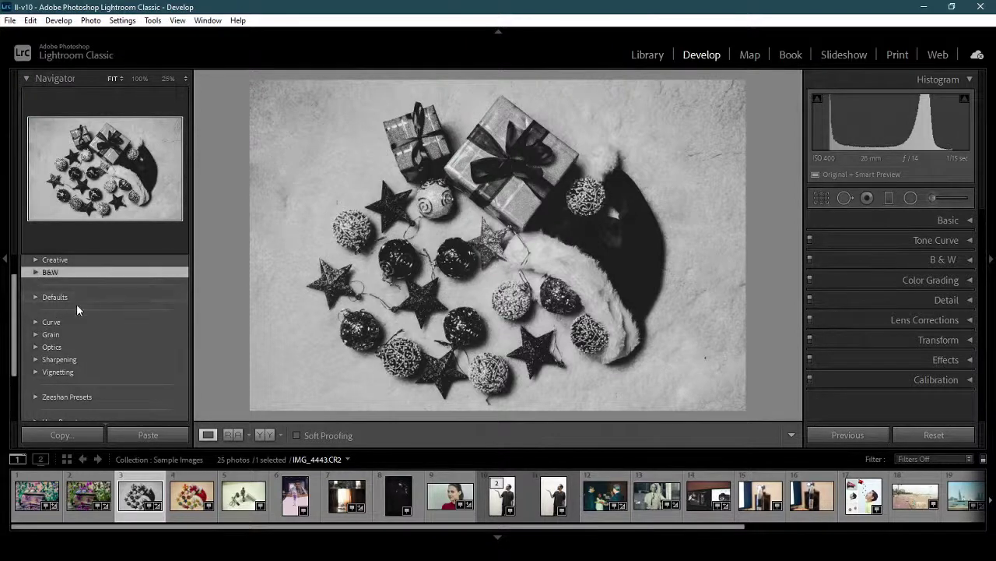
{"action": "left_click", "coordinate": [36, 296]}
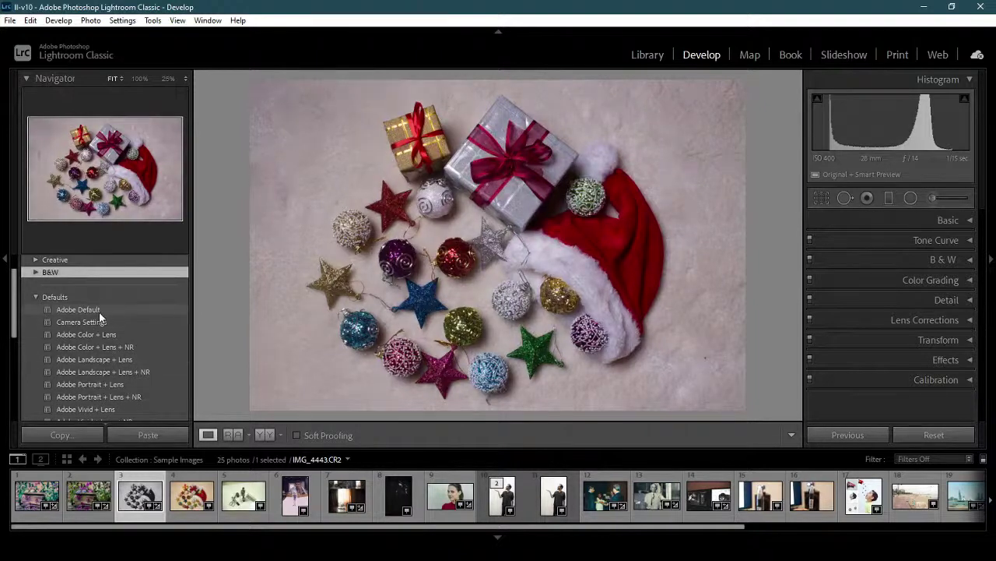
{"action": "left_click", "coordinate": [101, 309]}
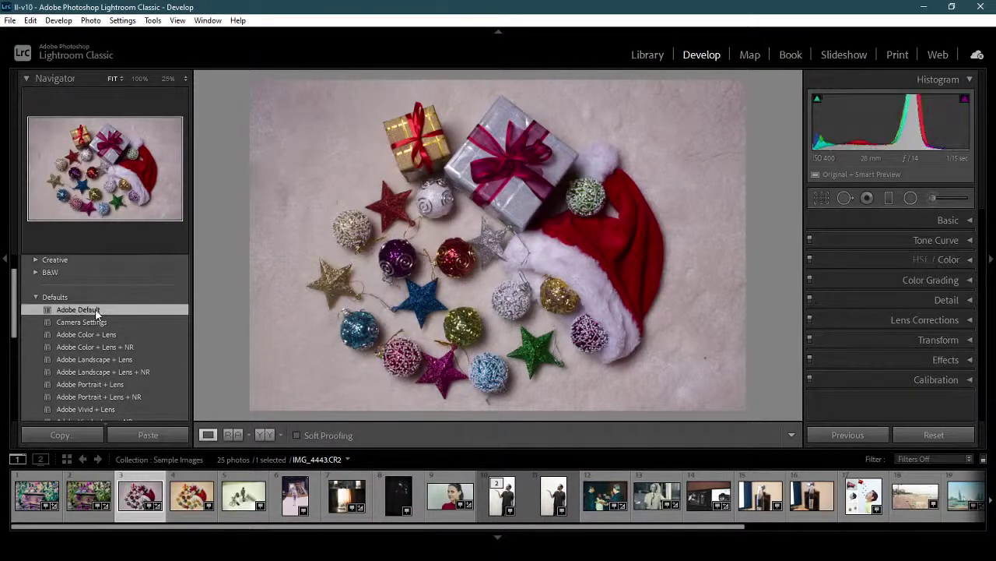
{"action": "right_click", "coordinate": [96, 310]}
{"action": "left_click", "coordinate": [75, 313]}
{"action": "left_click", "coordinate": [101, 322]}
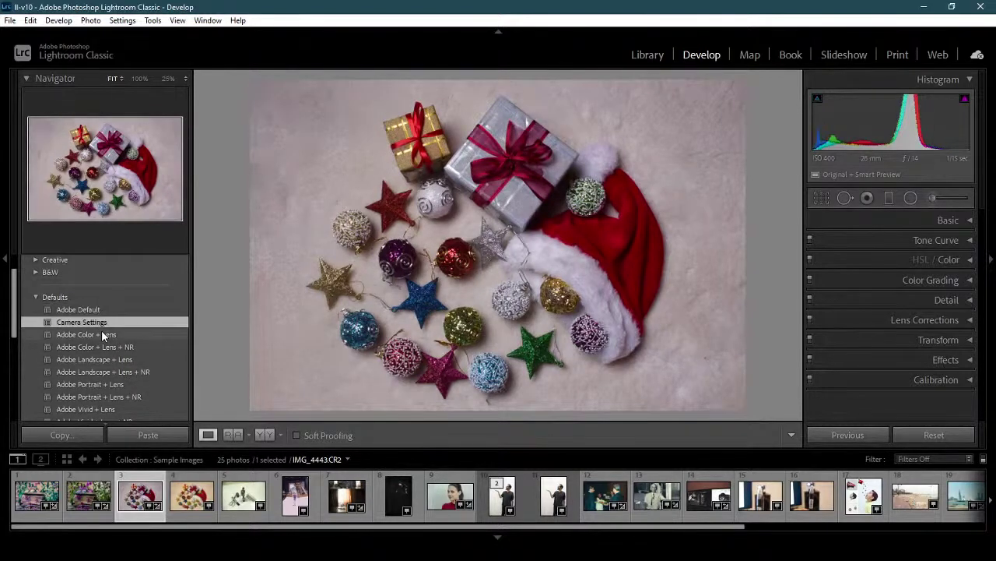
Apply Adobe Color + Lens, Adobe Color + Lens + NR, Adobe Landscape + Lens and Adobe Portrait + Lens, and collapse the Defaults group.
{"action": "left_click", "coordinate": [102, 335]}
{"action": "left_click", "coordinate": [104, 347]}
{"action": "left_click", "coordinate": [107, 360]}
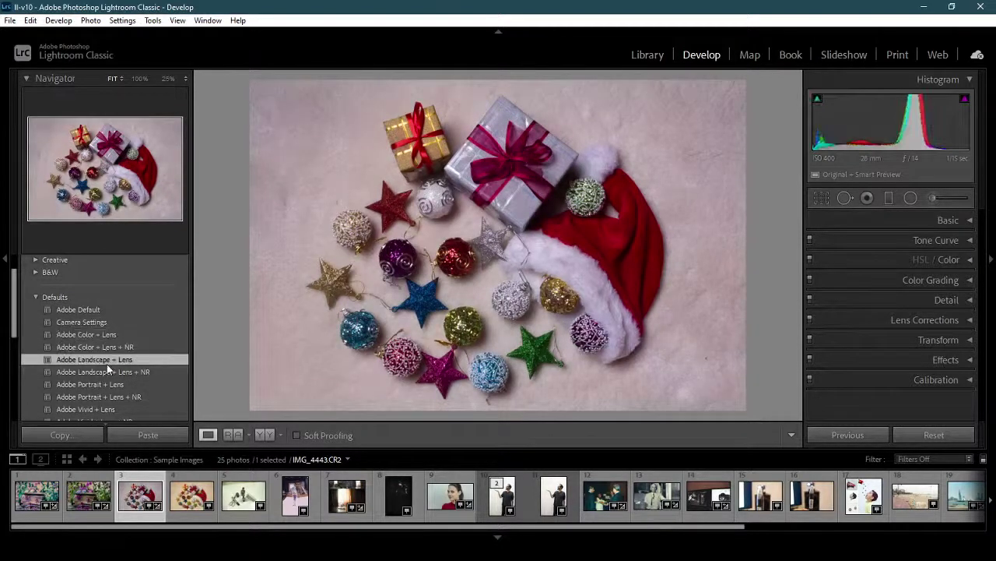
{"action": "scroll", "coordinate": [107, 364], "scroll_direction": "down", "scroll_amount": 2}
{"action": "left_click", "coordinate": [103, 348]}
{"action": "left_click", "coordinate": [107, 322]}
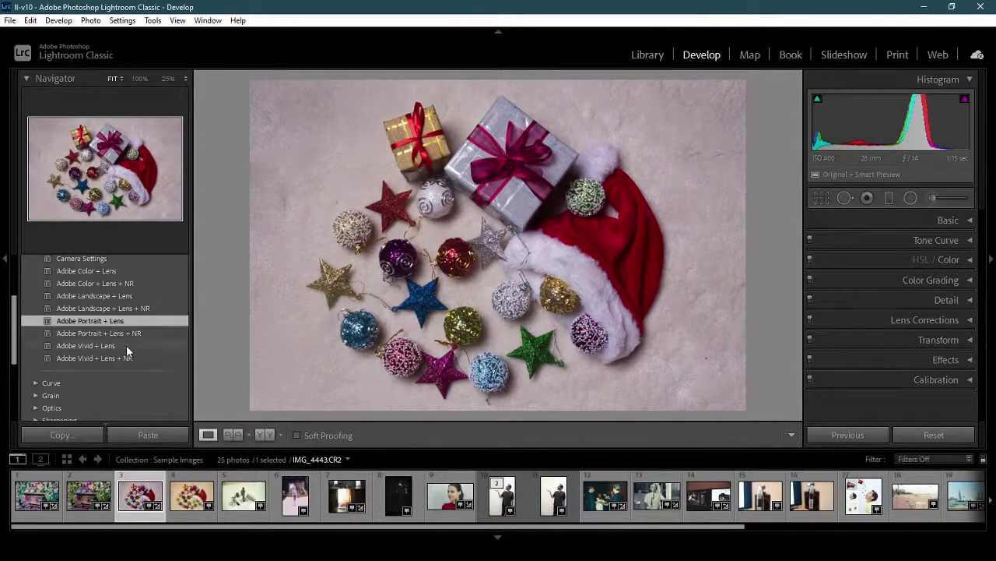
{"action": "scroll", "coordinate": [126, 346], "scroll_direction": "up", "scroll_amount": 2}
{"action": "left_click", "coordinate": [35, 297]}
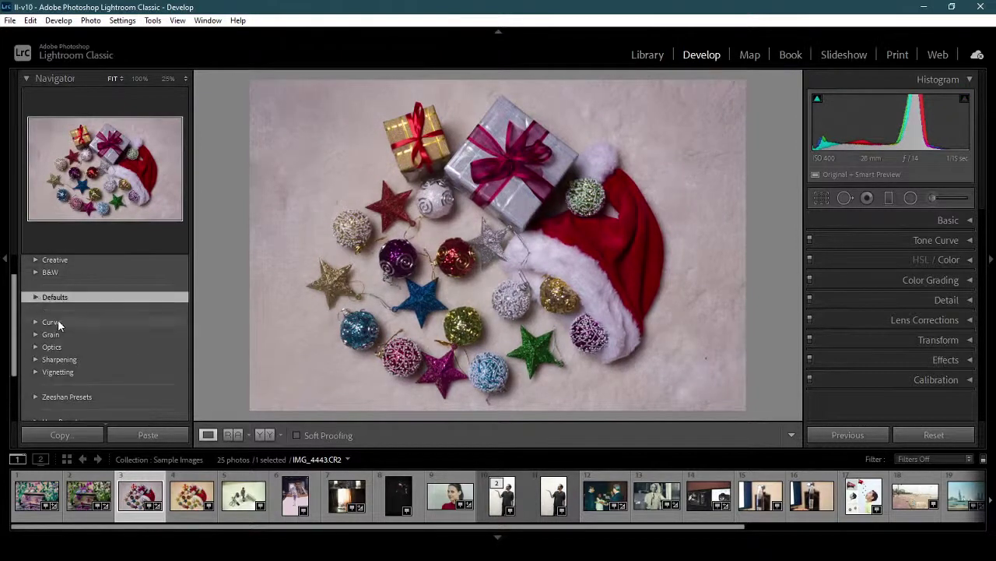
Apply the Curve presets Strong S Curve, Lift Shadows, Cross Process and None in turn, and collapse the Curve group.
{"action": "left_click", "coordinate": [36, 321]}
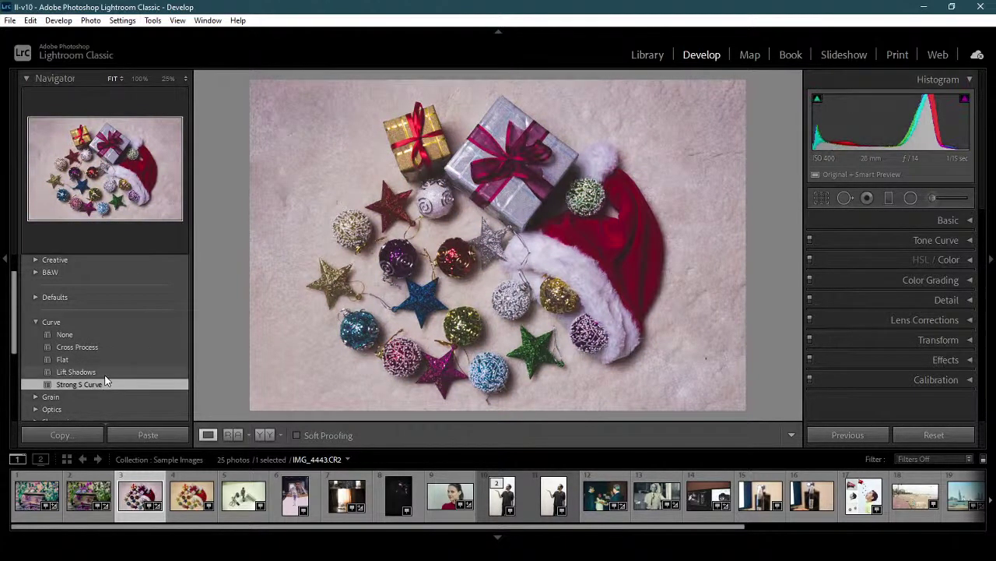
{"action": "left_click", "coordinate": [104, 372]}
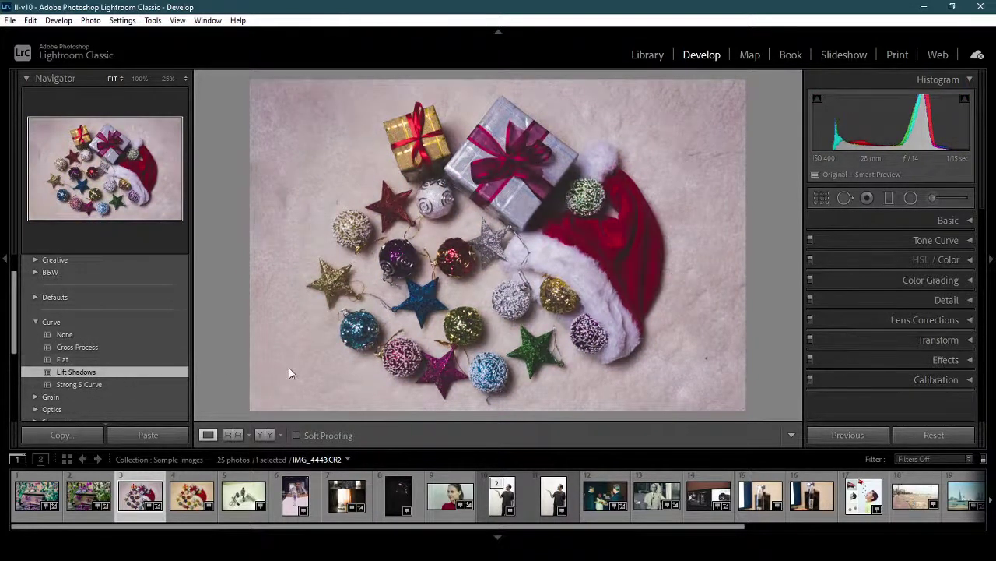
{"action": "left_click", "coordinate": [112, 345]}
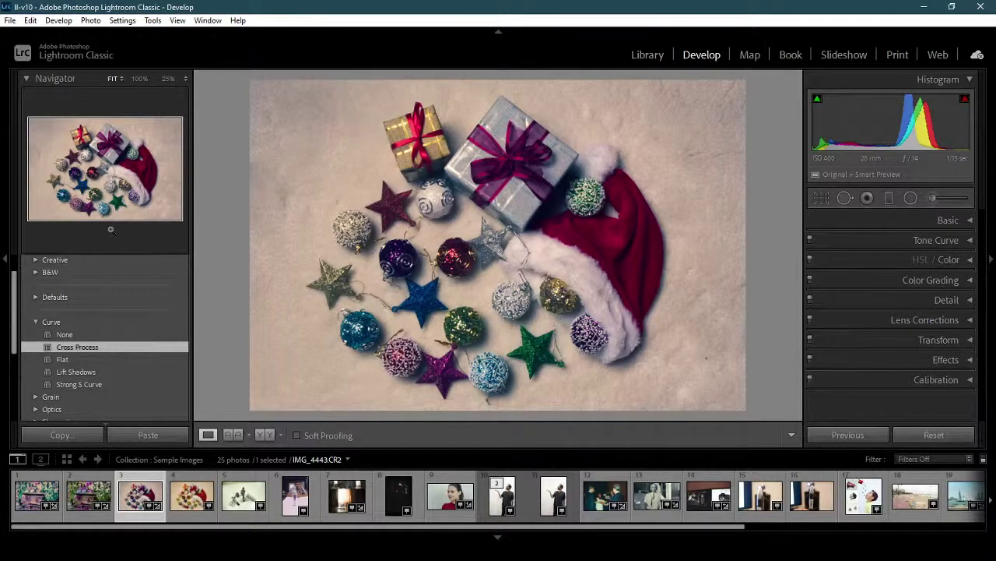
{"action": "left_click", "coordinate": [76, 335]}
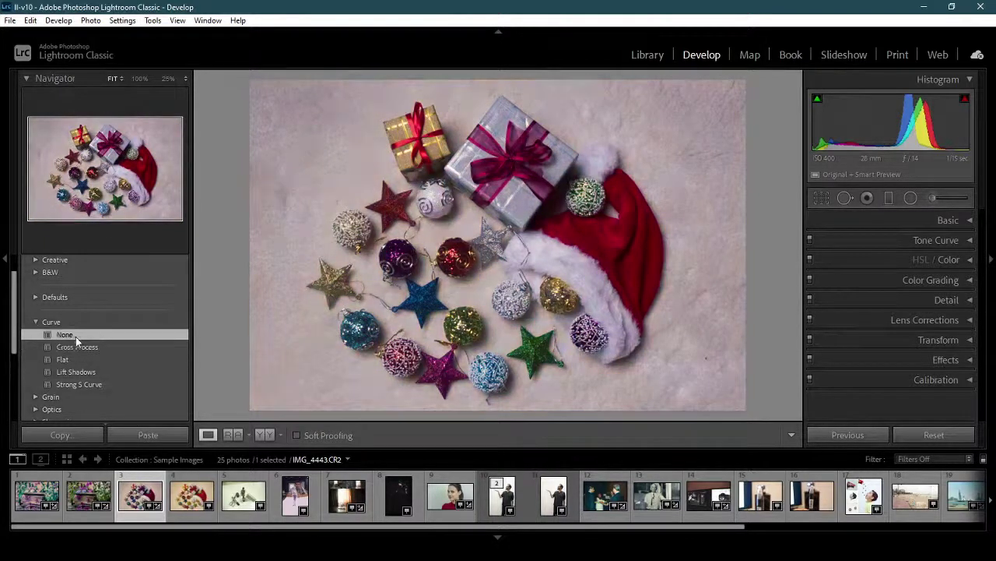
{"action": "left_click", "coordinate": [36, 322]}
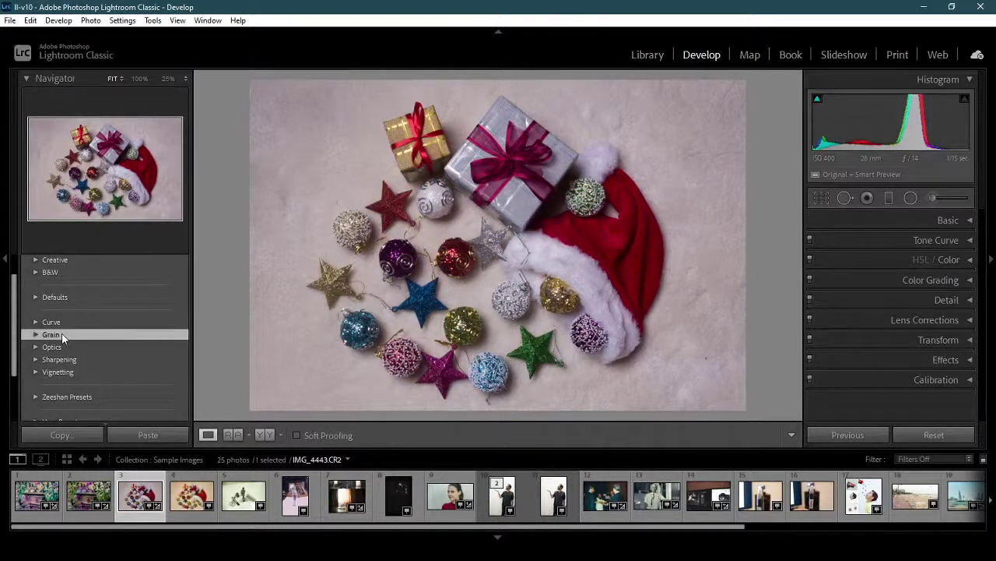
Expand the Grain preset group and apply None, Light, Medium and Heavy in turn, comparing the photo at 100% zoom.
{"action": "left_click", "coordinate": [36, 335]}
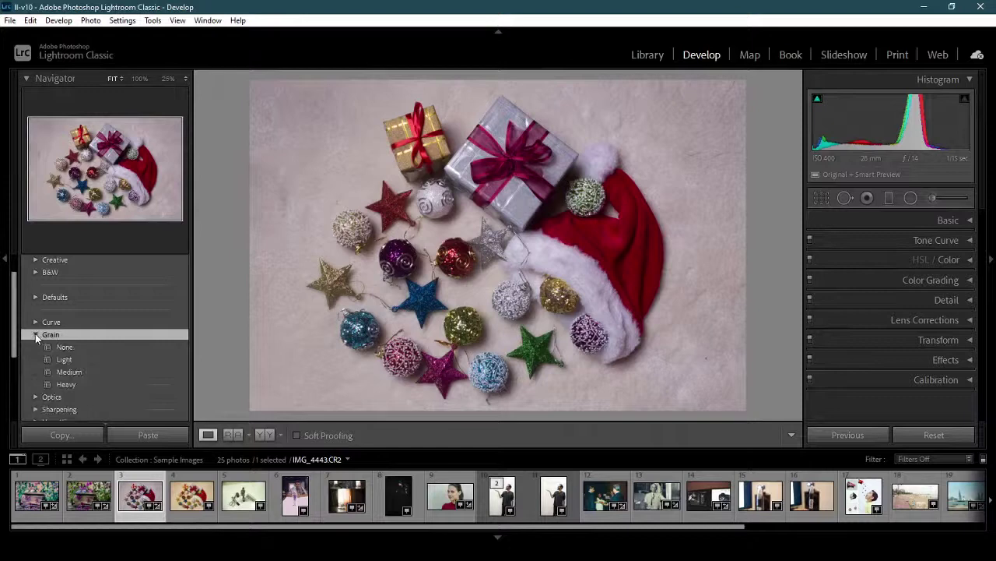
{"action": "left_click", "coordinate": [95, 349]}
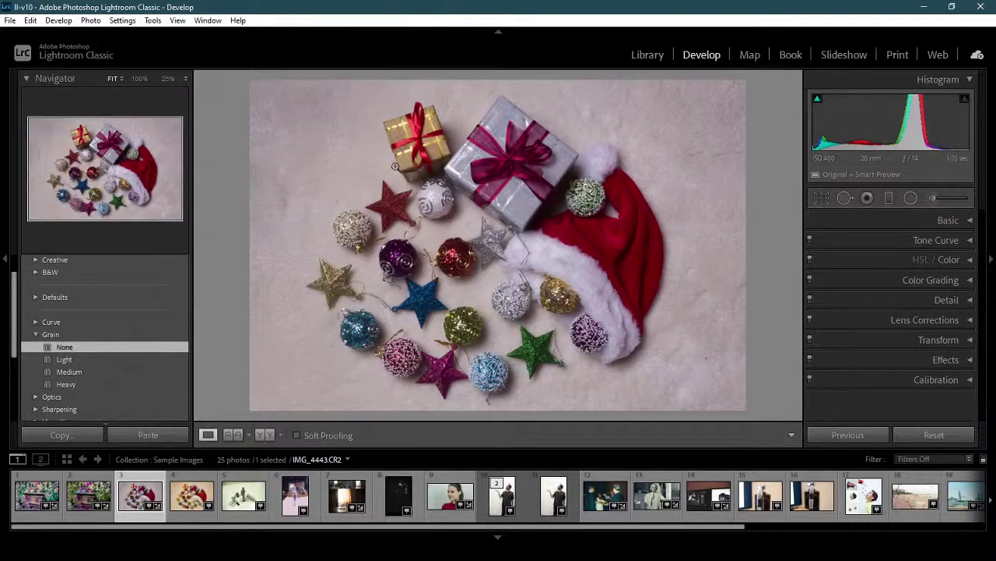
{"action": "left_click", "coordinate": [140, 80]}
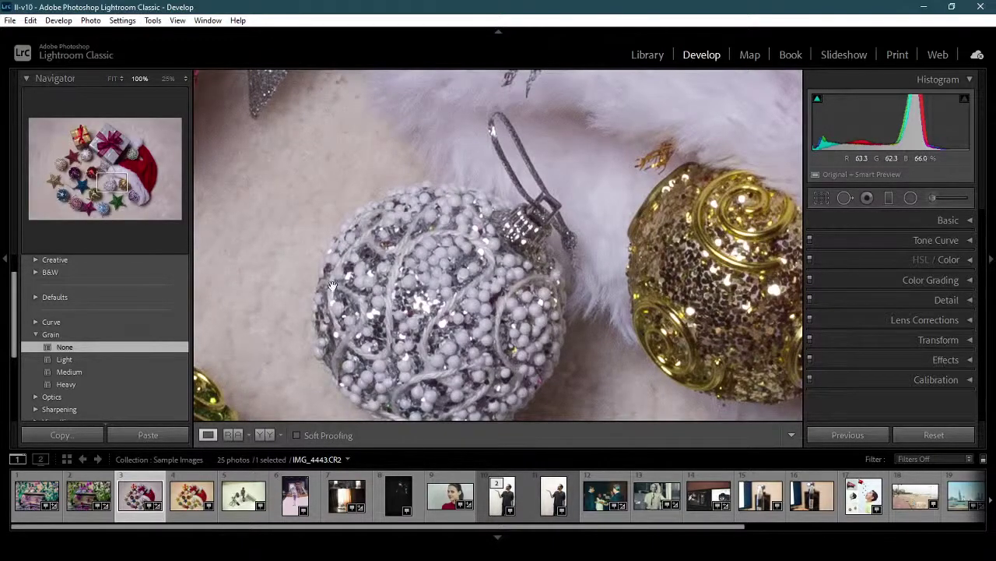
{"action": "left_click", "coordinate": [99, 359]}
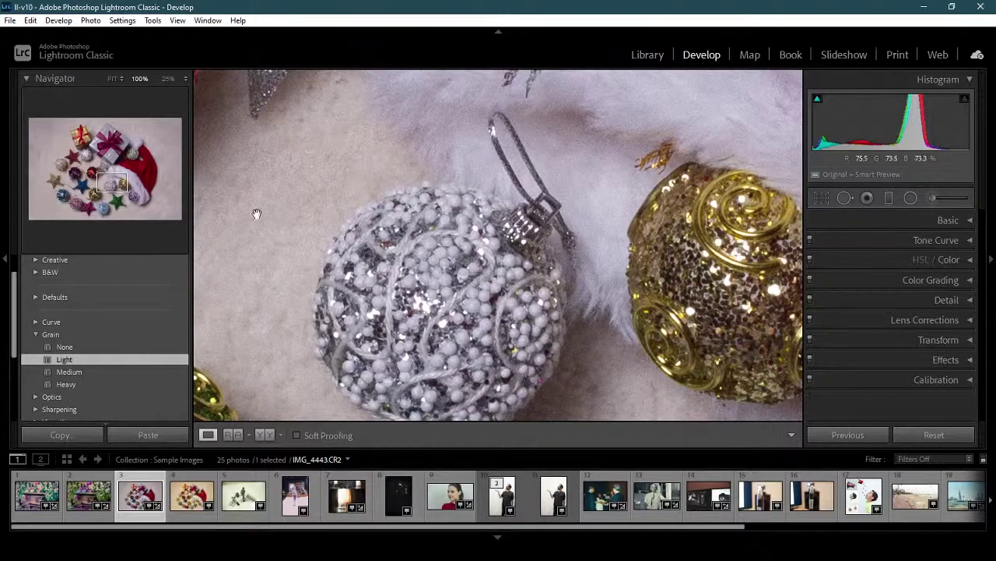
{"action": "left_click", "coordinate": [133, 372]}
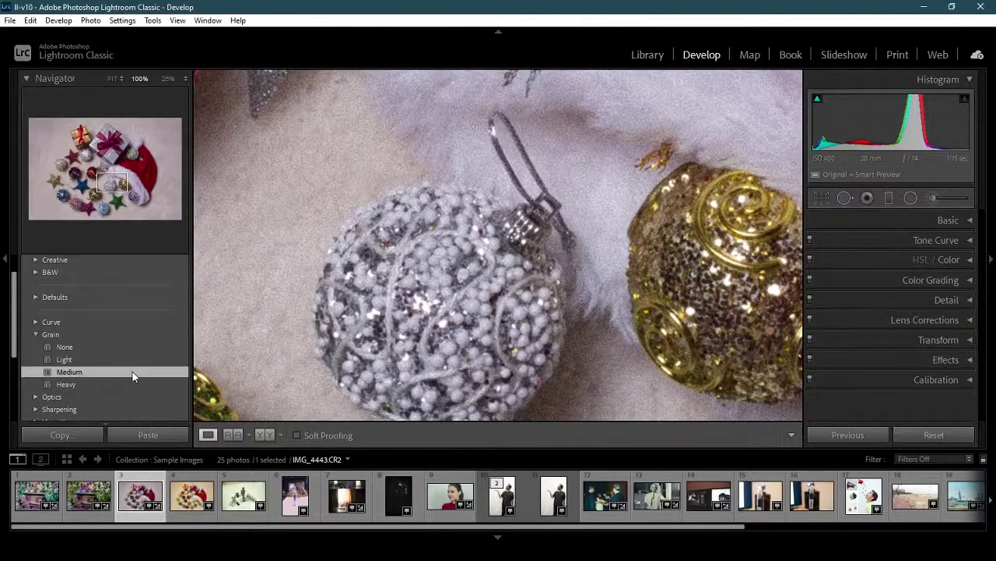
{"action": "left_click", "coordinate": [134, 385]}
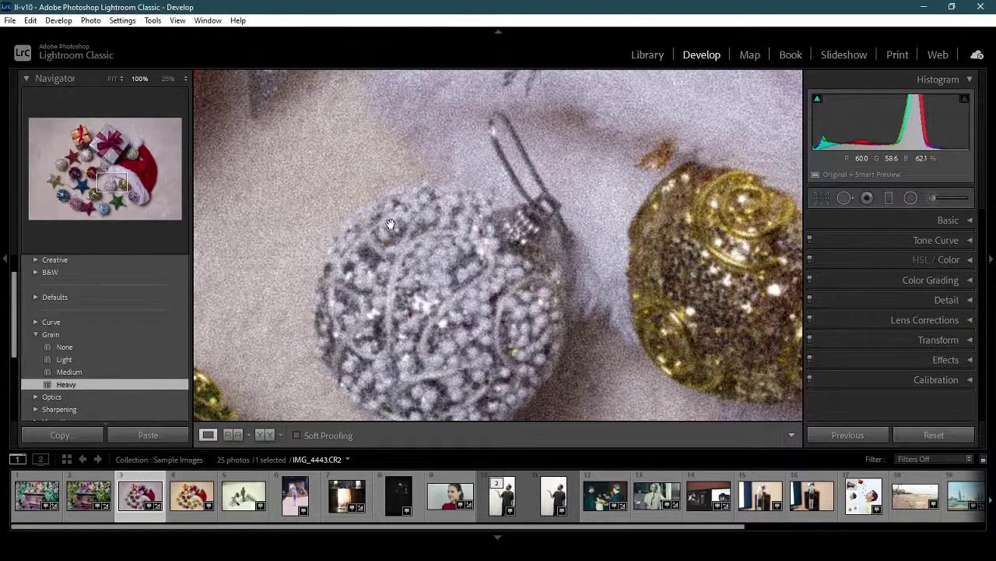
Reduce the grain through the Medium and Light presets to None, and collapse the Grain group.
{"action": "left_click", "coordinate": [142, 372]}
{"action": "left_click", "coordinate": [129, 360]}
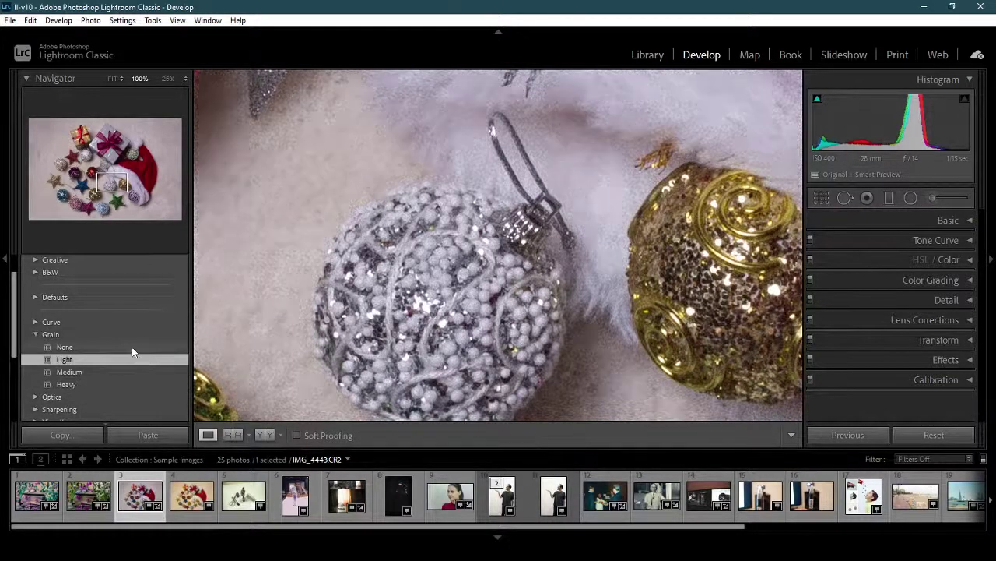
{"action": "left_click", "coordinate": [132, 346]}
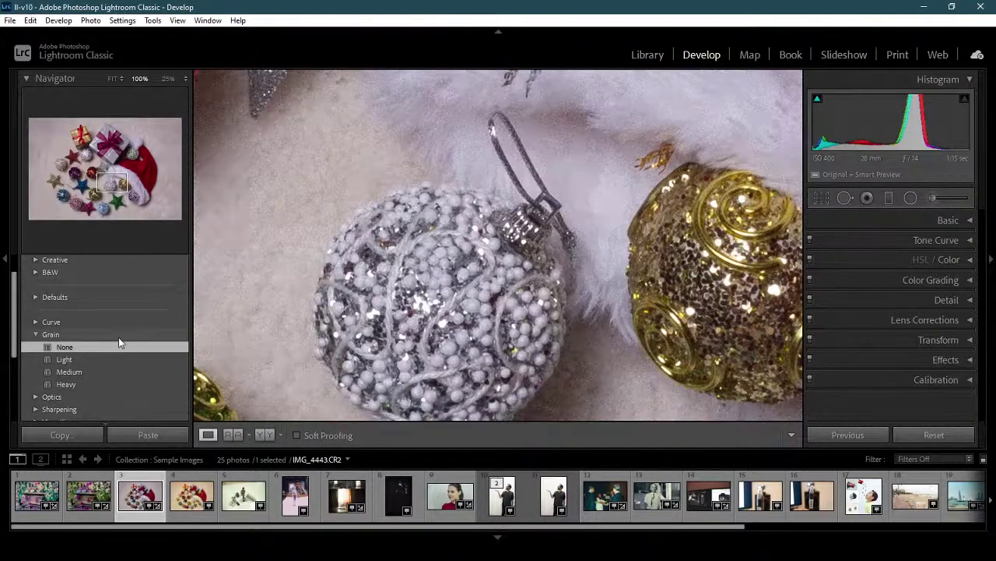
{"action": "left_click", "coordinate": [35, 335]}
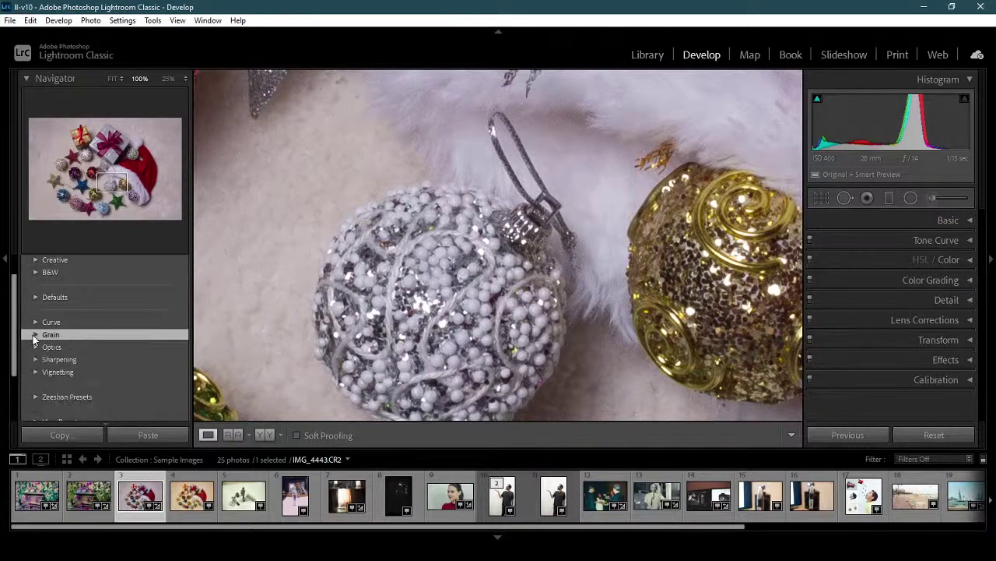
Return the photo to Fit view and look through the presets in the Optics group.
{"action": "left_click", "coordinate": [113, 77]}
{"action": "left_click", "coordinate": [44, 350]}
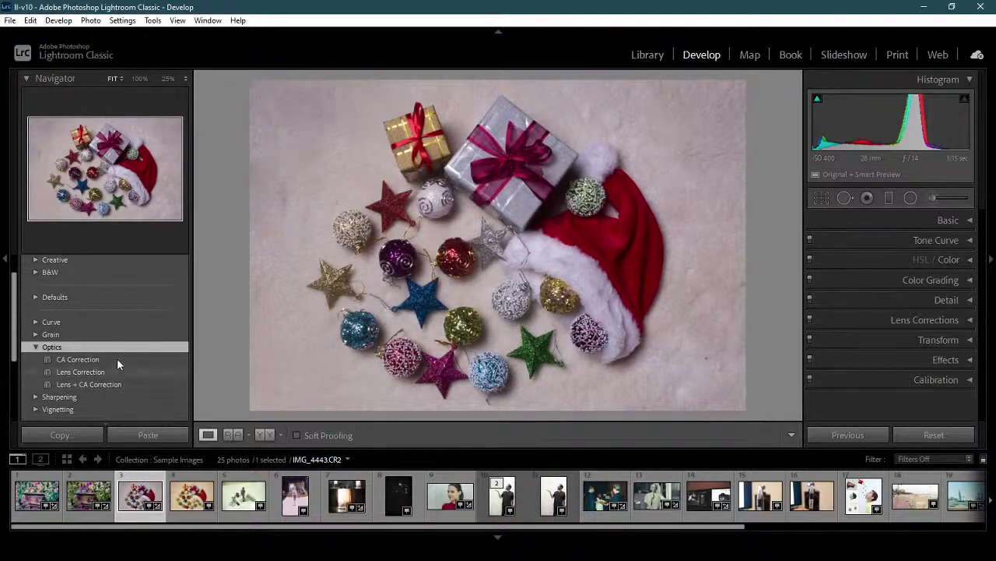
{"action": "left_click", "coordinate": [34, 348]}
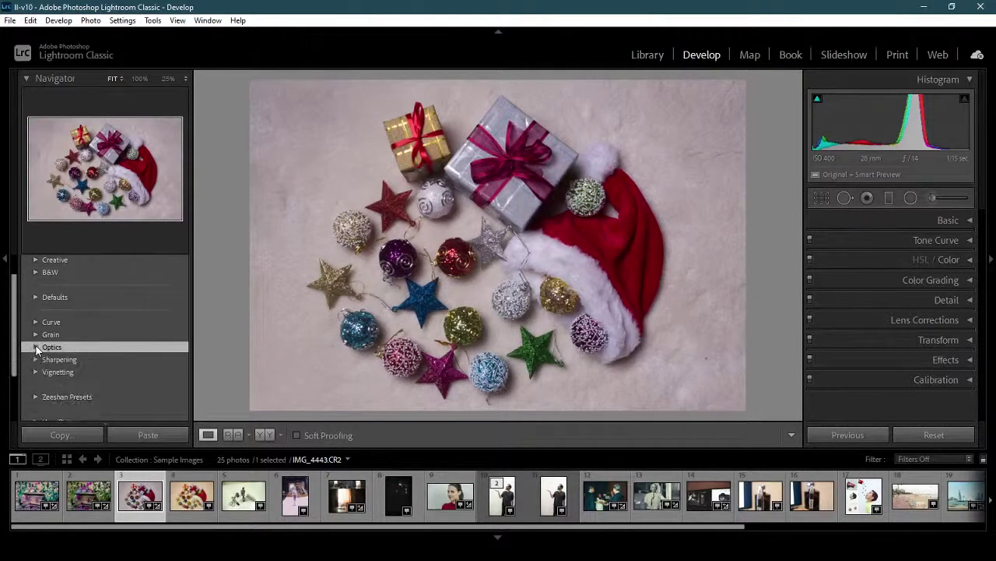
Expand the Sharpening preset group and apply None, Light, Medium and Heavy in turn, comparing the photo at 100% zoom.
{"action": "left_click", "coordinate": [35, 359]}
{"action": "scroll", "coordinate": [121, 369], "scroll_direction": "down", "scroll_amount": 1}
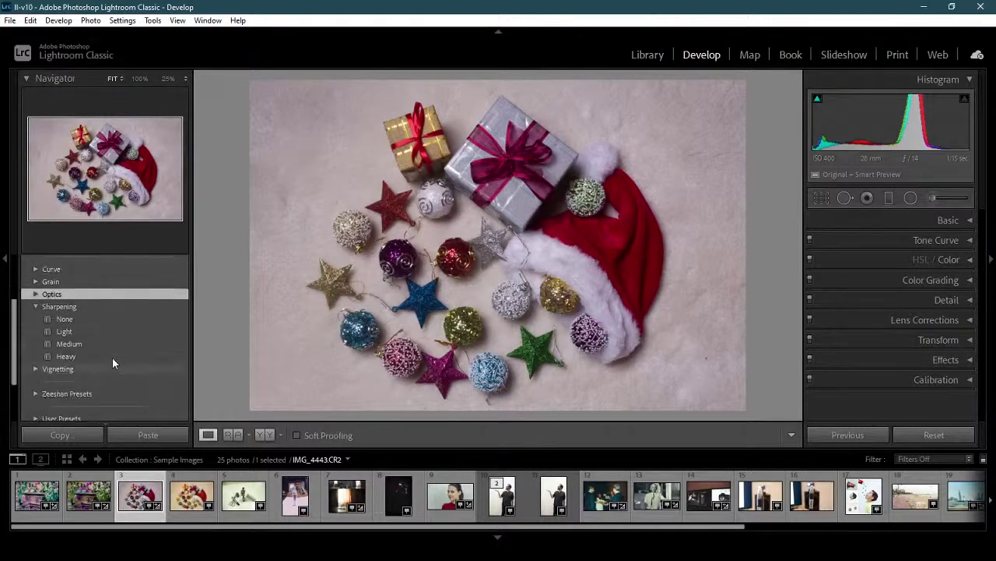
{"action": "left_click", "coordinate": [79, 318]}
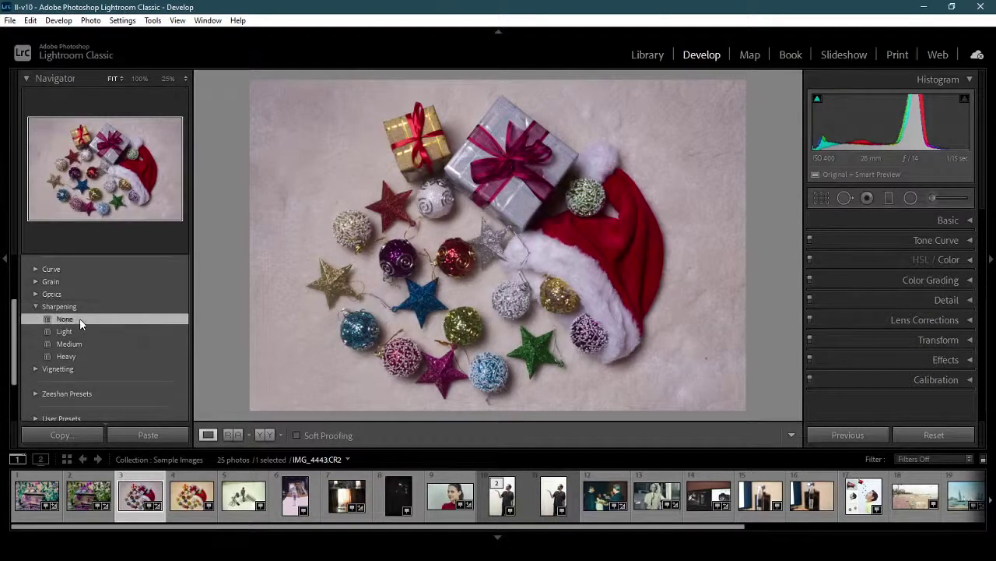
{"action": "left_click", "coordinate": [136, 79]}
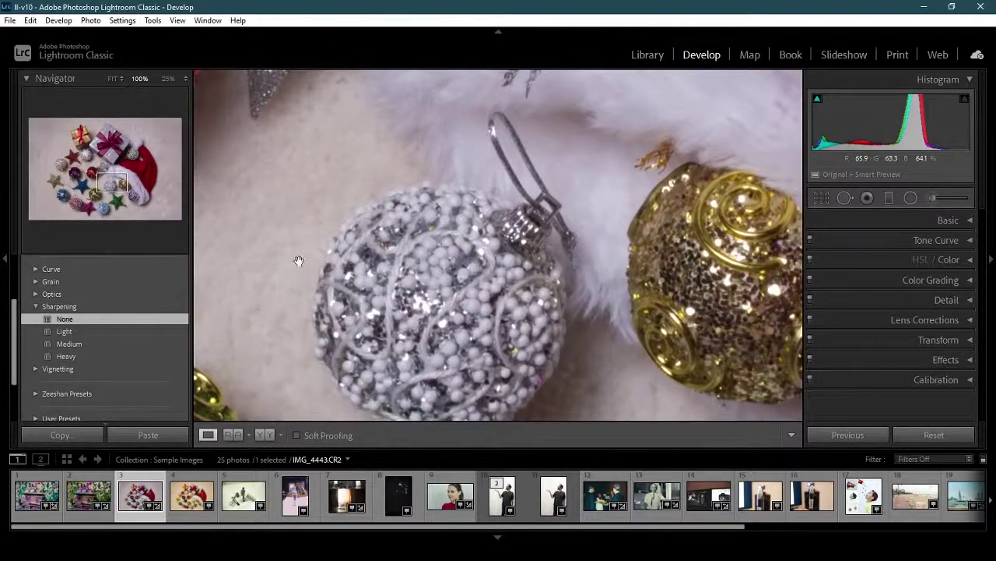
{"action": "left_click", "coordinate": [92, 334]}
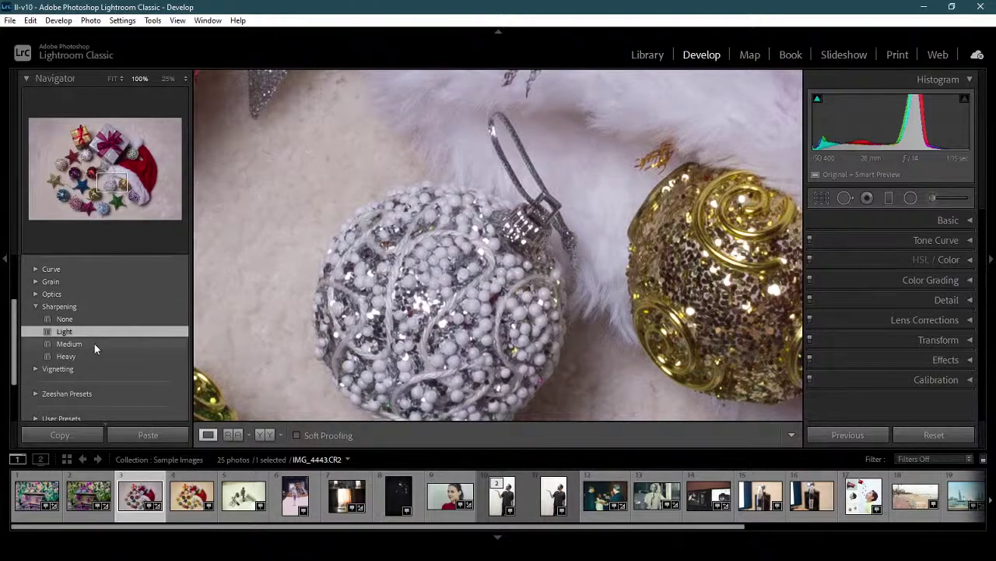
{"action": "left_click", "coordinate": [93, 343]}
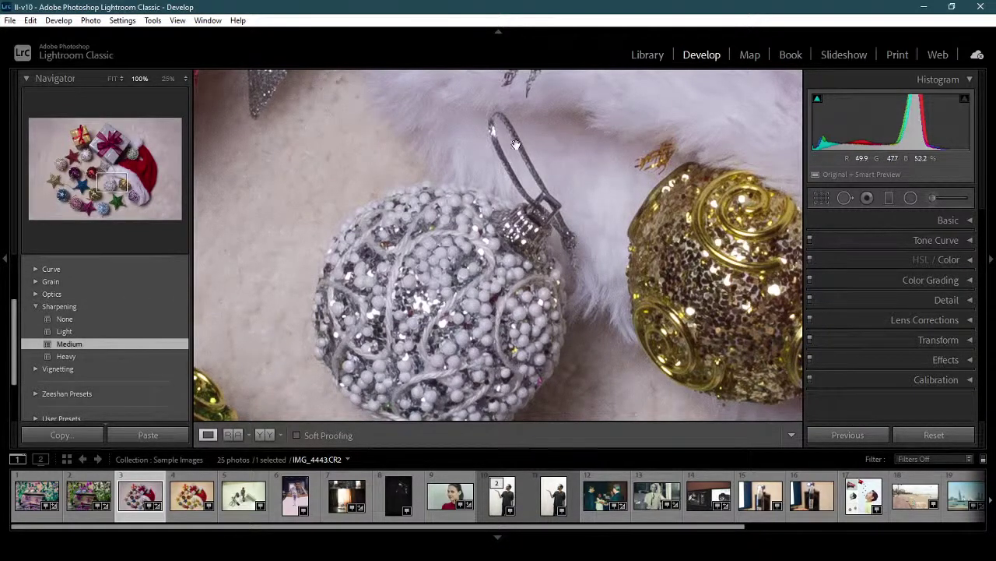
{"action": "left_click", "coordinate": [115, 358]}
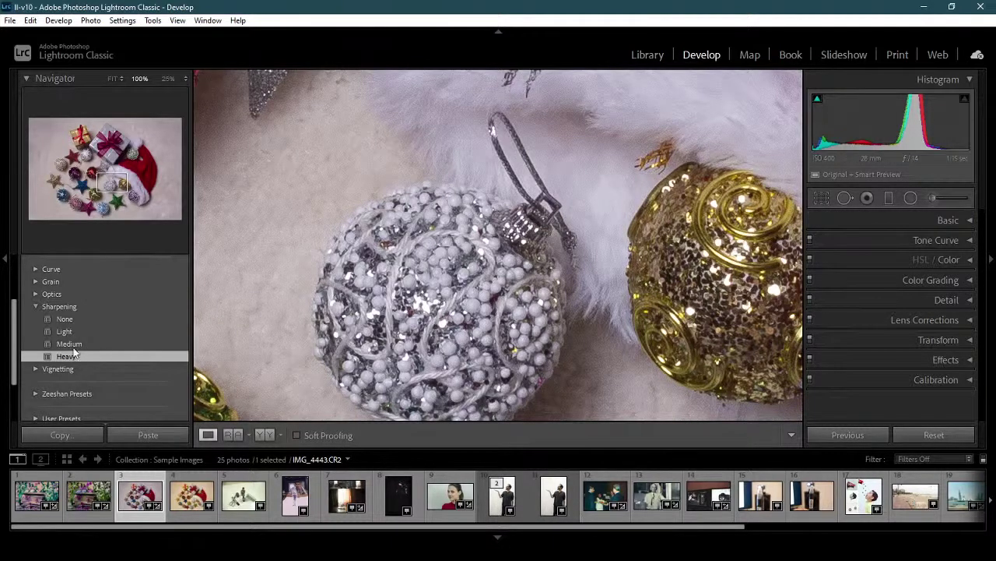
Collapse the Sharpening preset group and return the photo to Fit view.
{"action": "left_click", "coordinate": [36, 306]}
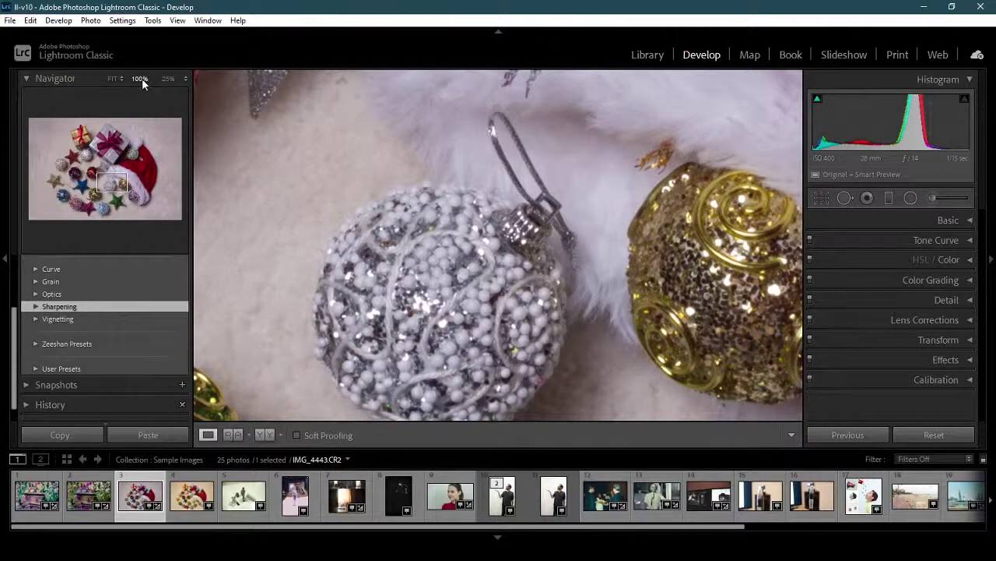
{"action": "left_click", "coordinate": [118, 79]}
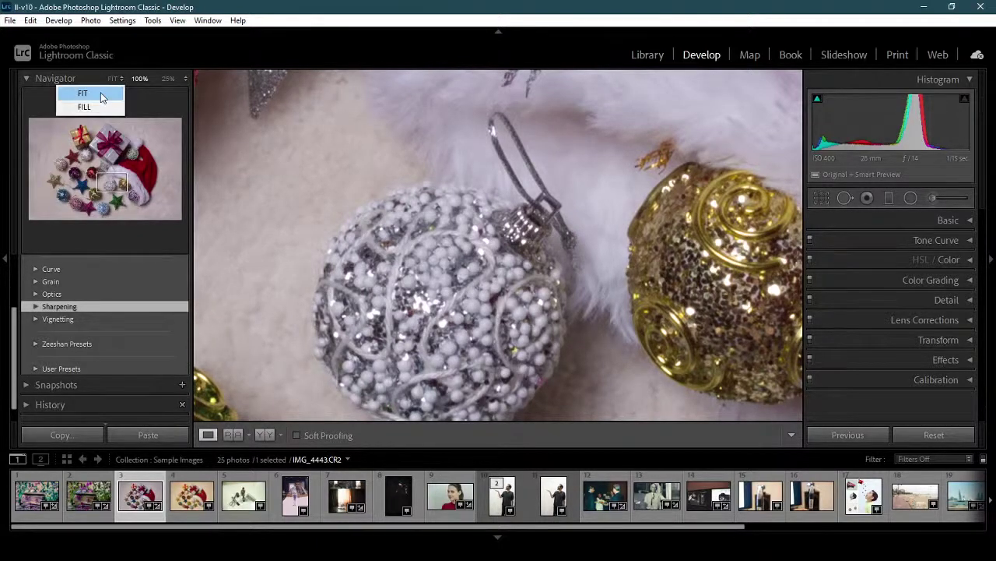
{"action": "left_click", "coordinate": [100, 92]}
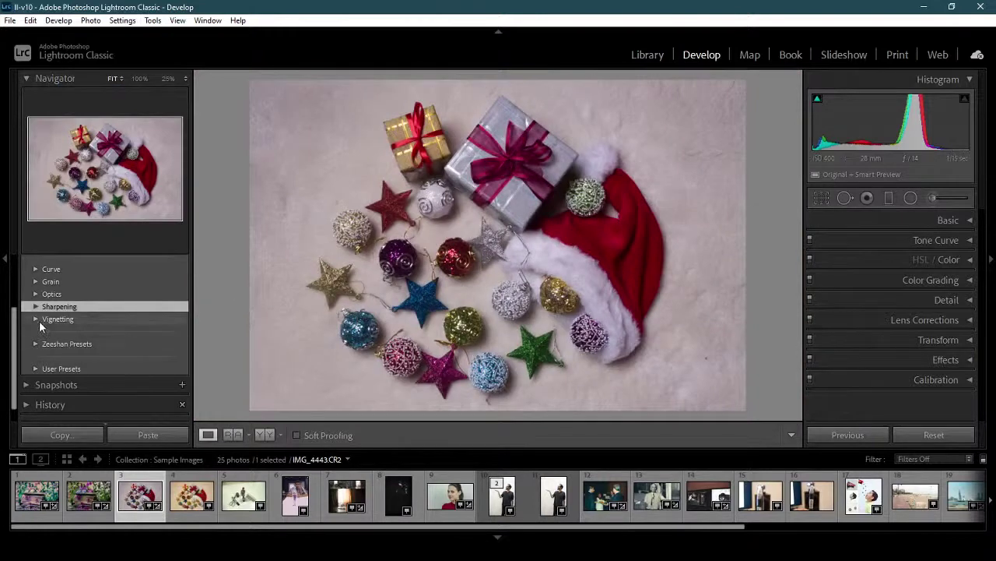
Expand the Vignetting preset group, compare Light, Heavy and None on the photo, finish on None, and collapse the group.
{"action": "left_click", "coordinate": [39, 320]}
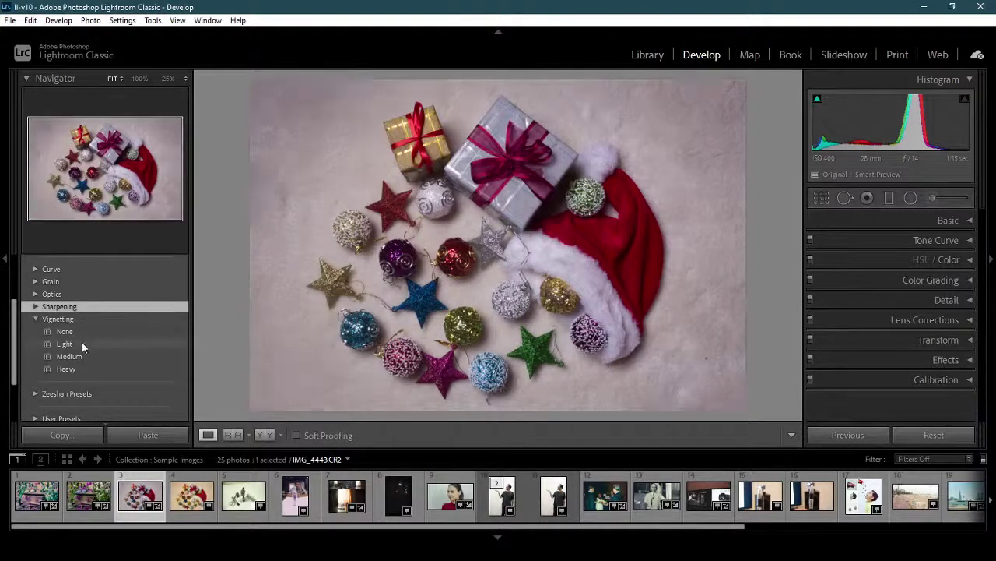
{"action": "left_click", "coordinate": [81, 342]}
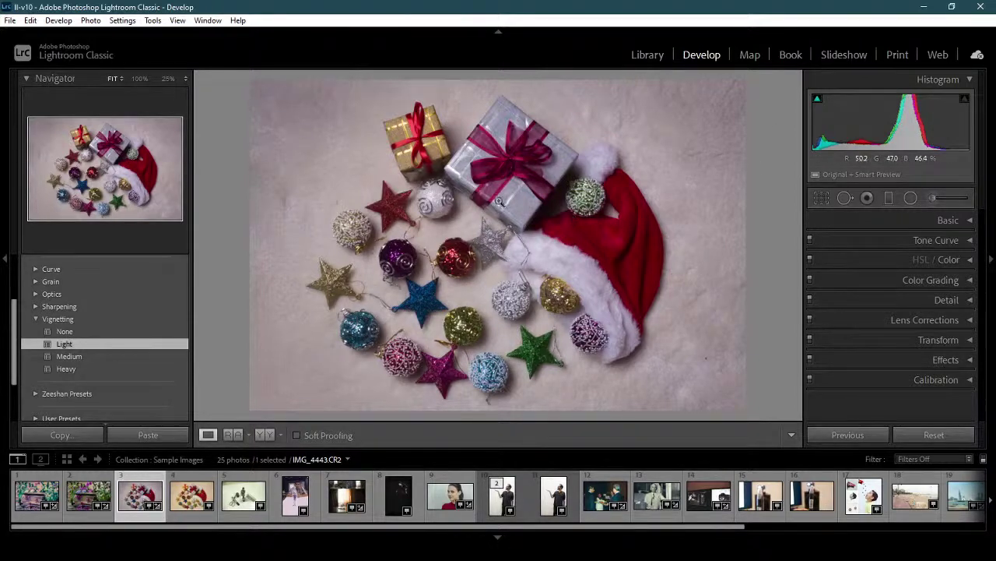
{"action": "left_click", "coordinate": [82, 369]}
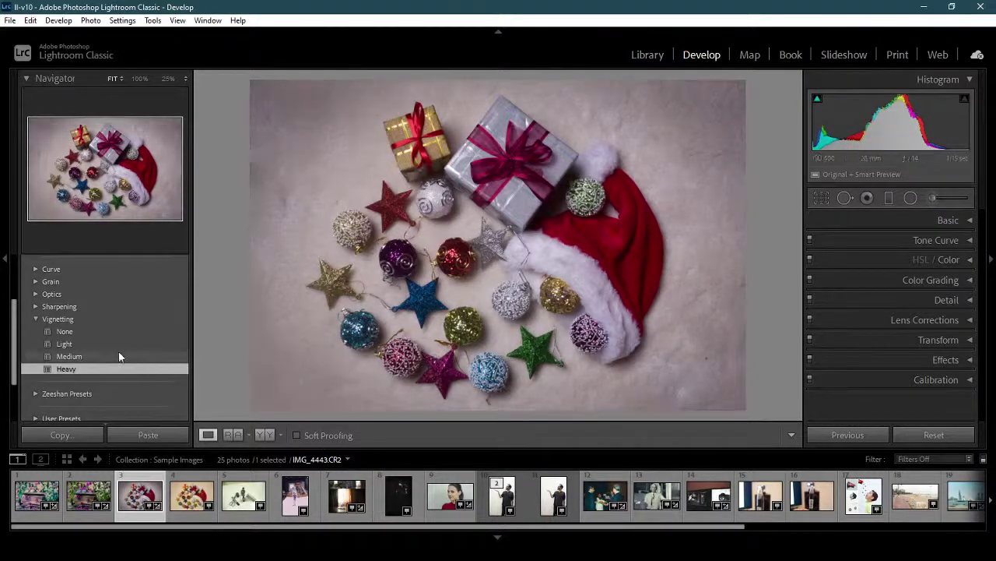
{"action": "left_click", "coordinate": [113, 345]}
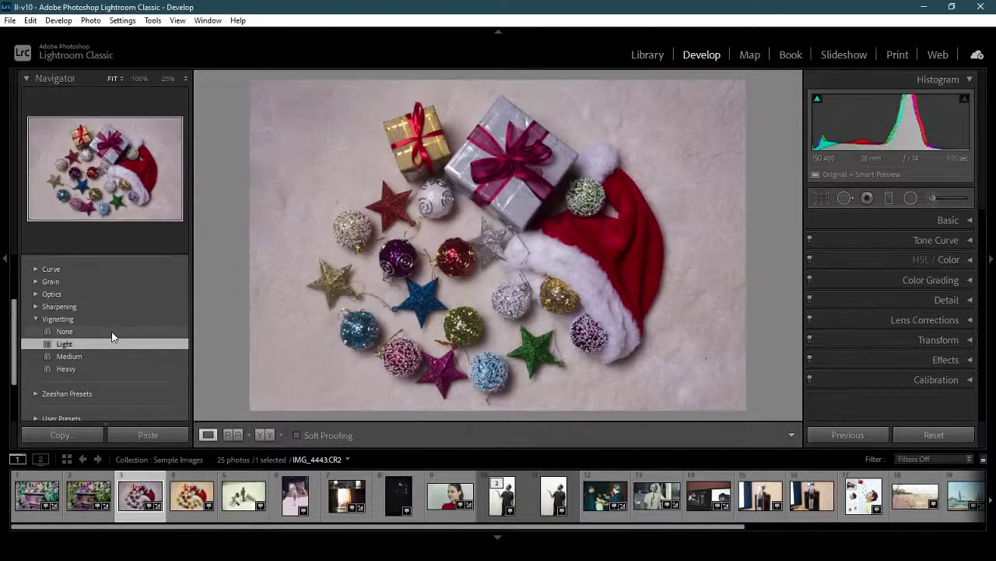
{"action": "left_click", "coordinate": [112, 331]}
{"action": "left_click", "coordinate": [113, 343]}
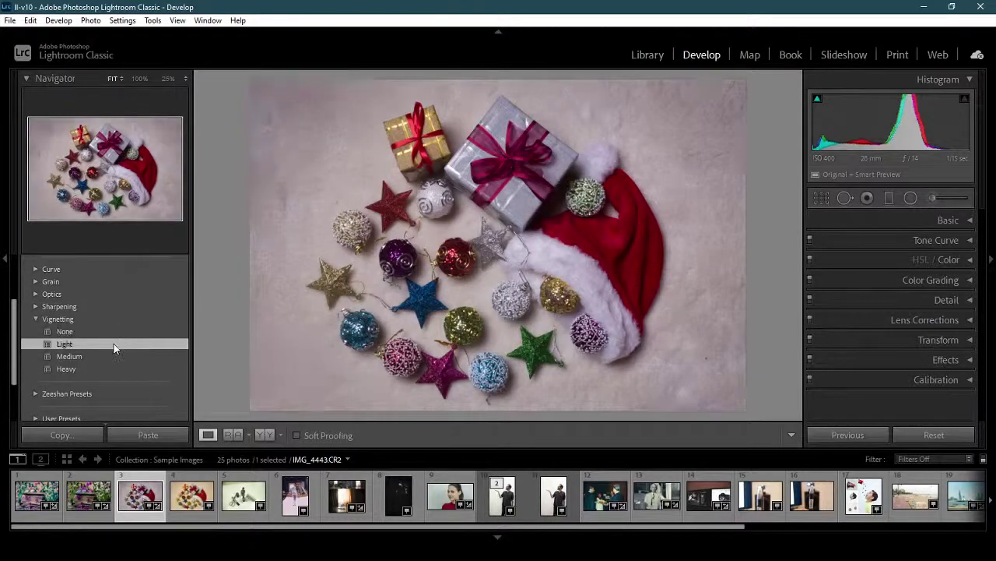
{"action": "left_click", "coordinate": [113, 334]}
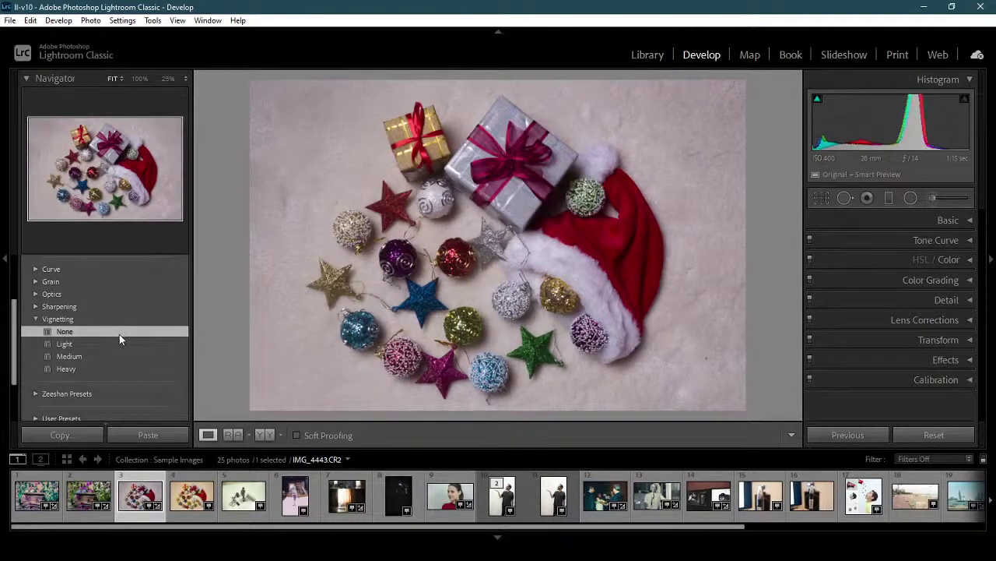
{"action": "left_click", "coordinate": [36, 319]}
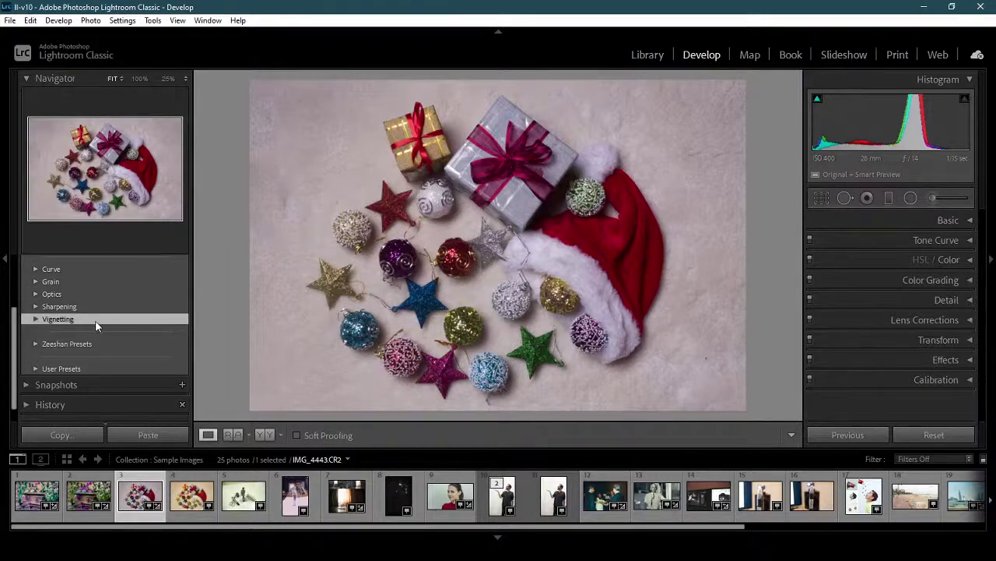
Look at the options for creating, importing and managing presets, without choosing any of them.
{"action": "scroll", "coordinate": [101, 321], "scroll_direction": "up", "scroll_amount": 2}
{"action": "left_click", "coordinate": [182, 263]}
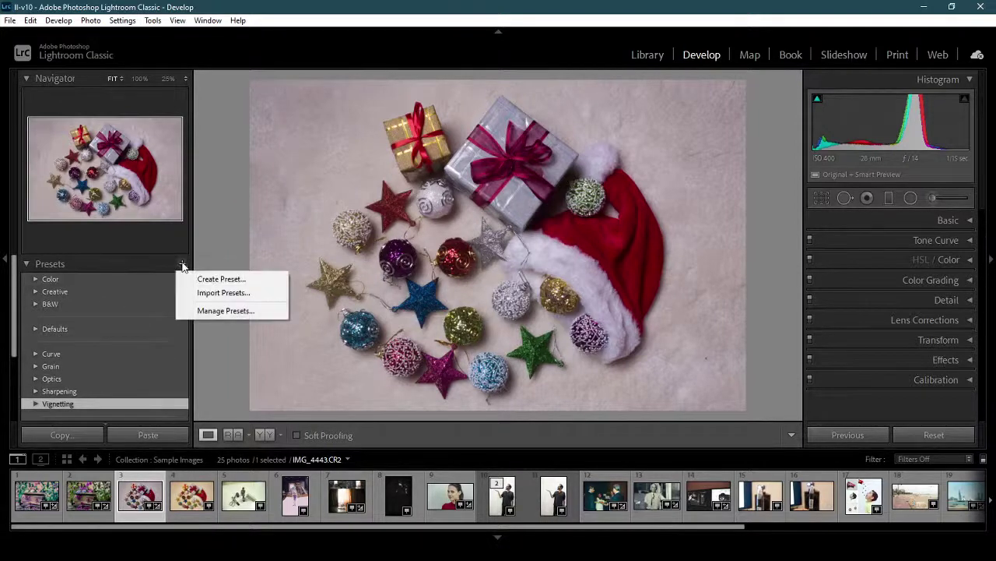
{"action": "left_click", "coordinate": [133, 260]}
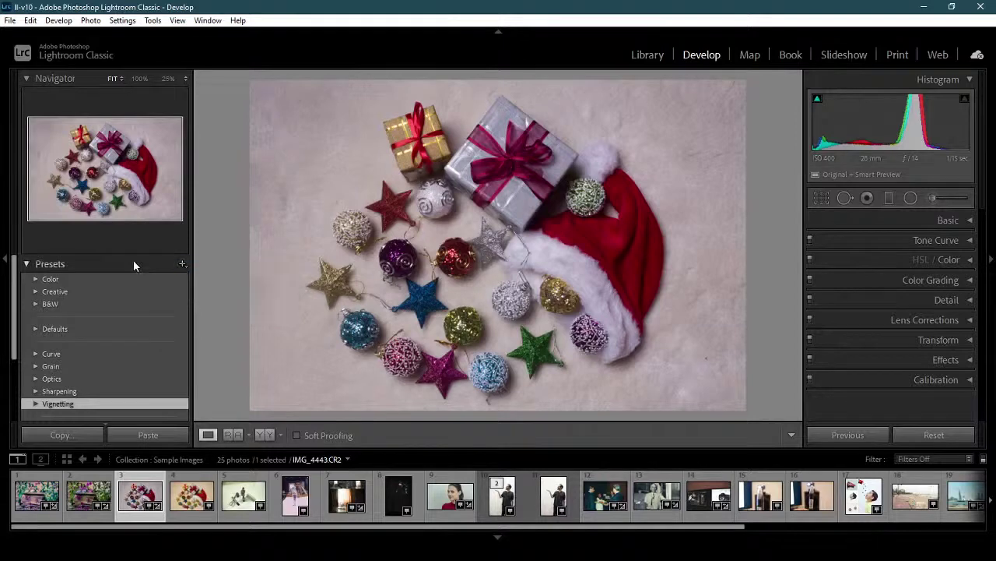
{"action": "left_click", "coordinate": [133, 260]}
{"action": "left_click", "coordinate": [62, 266]}
{"action": "scroll", "coordinate": [120, 314], "scroll_direction": "down", "scroll_amount": 2}
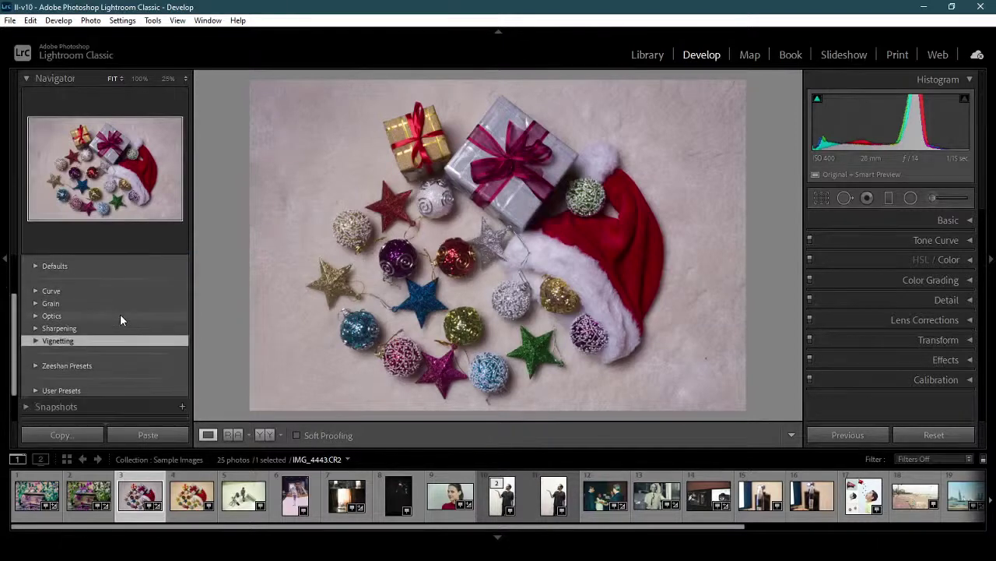
Expand the custom preset group above User Presets, try its 70's Style and Grundgy presets on the photo, and collapse the group.
{"action": "left_click", "coordinate": [42, 365]}
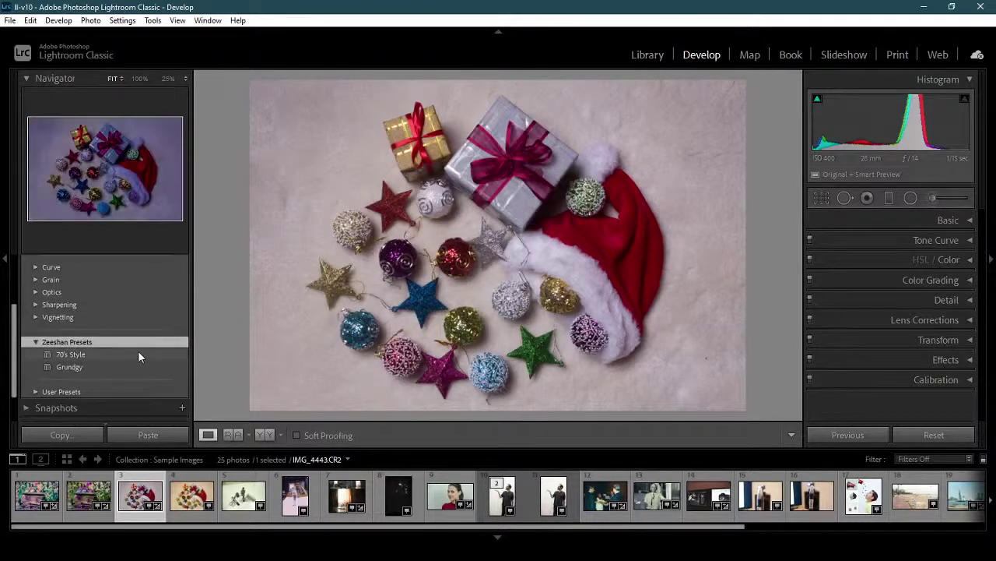
{"action": "left_click", "coordinate": [138, 353]}
{"action": "left_click", "coordinate": [93, 366]}
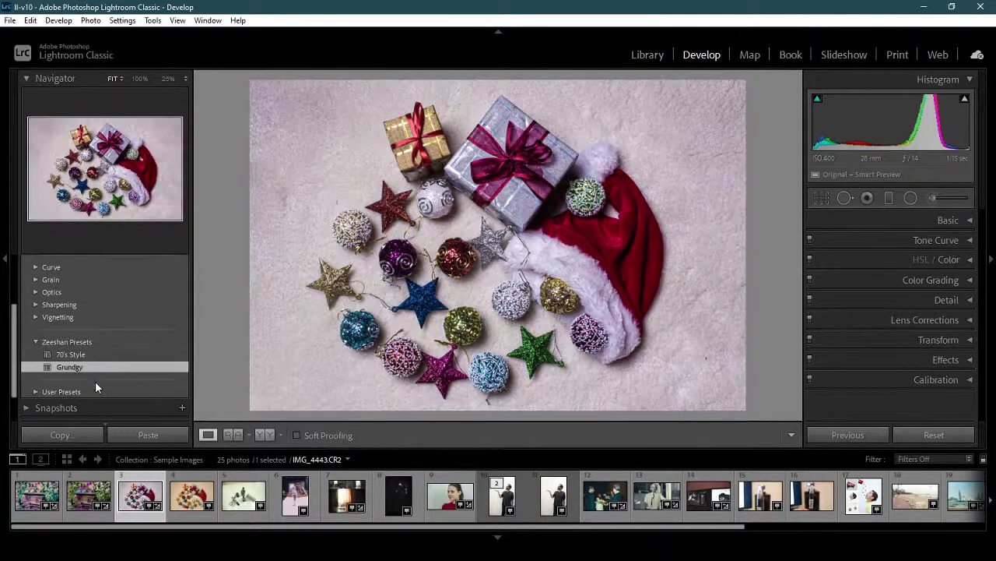
{"action": "left_click", "coordinate": [93, 354]}
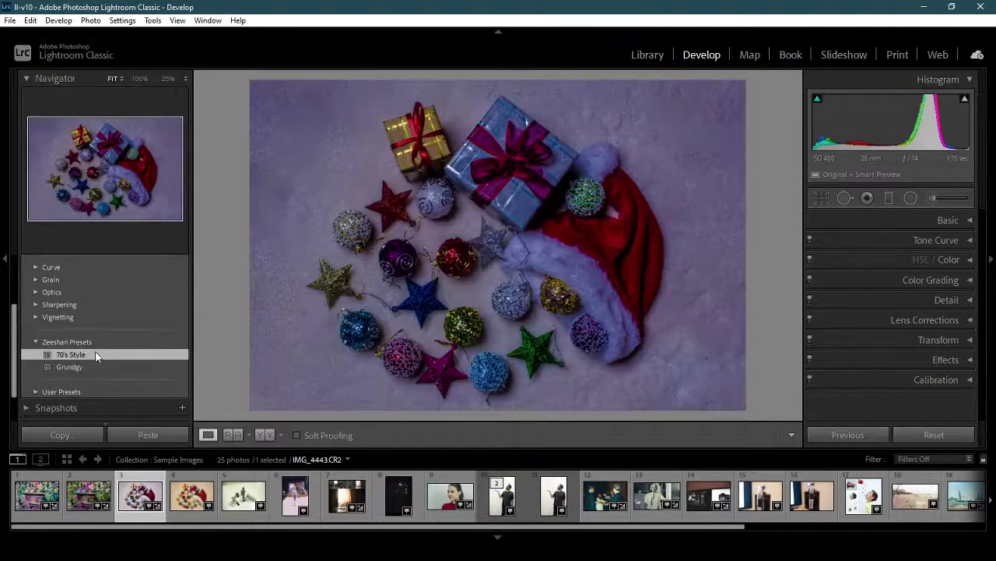
{"action": "left_click", "coordinate": [36, 341]}
Apply the Adobe Default preset from the Defaults group to the photo and collapse the group.
{"action": "scroll", "coordinate": [116, 324], "scroll_direction": "up", "scroll_amount": 3}
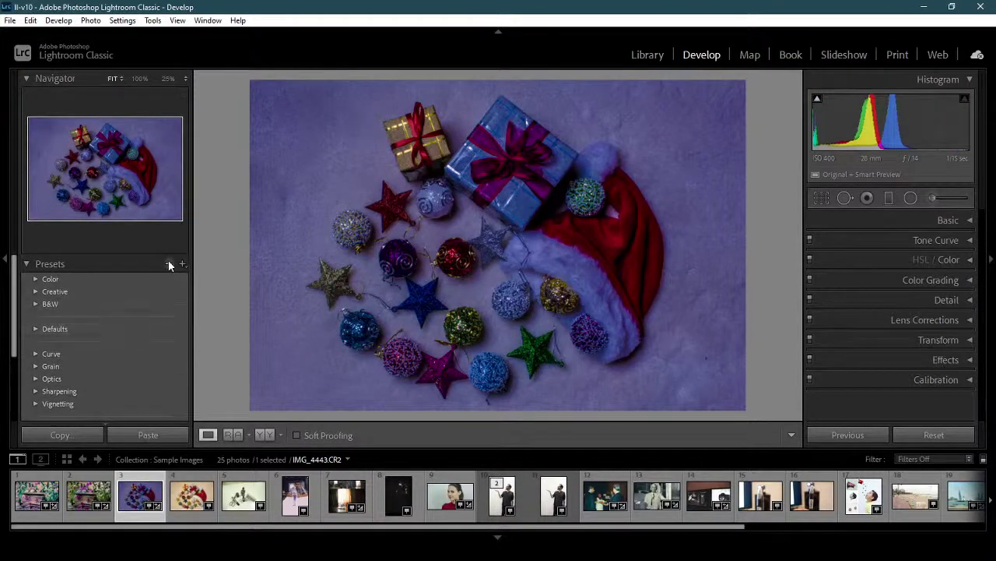
{"action": "left_click", "coordinate": [34, 278]}
{"action": "left_click", "coordinate": [34, 279]}
{"action": "left_click", "coordinate": [33, 330]}
{"action": "left_click", "coordinate": [33, 329]}
{"action": "left_click", "coordinate": [35, 324]}
{"action": "left_click", "coordinate": [74, 341]}
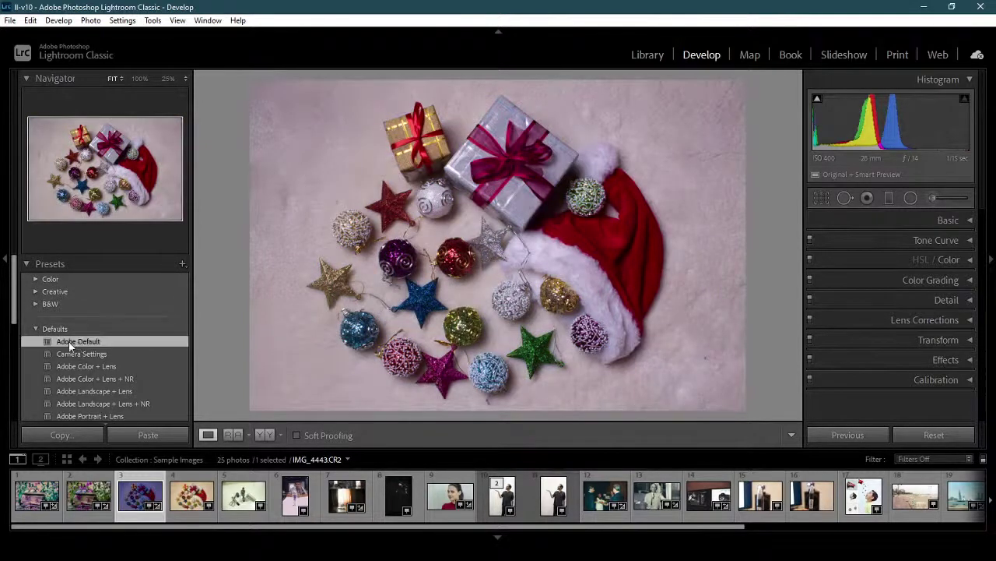
{"action": "left_click", "coordinate": [36, 328]}
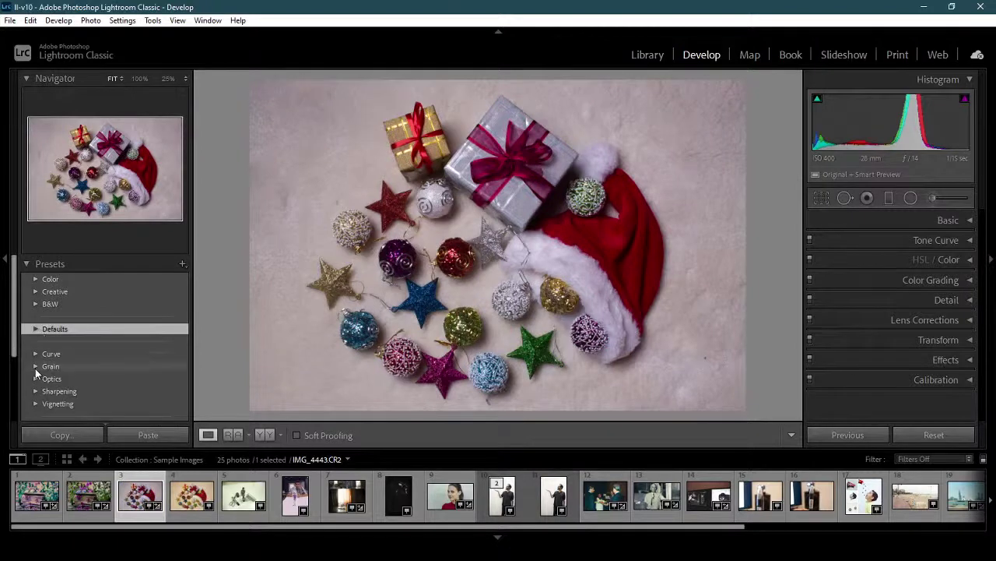
Apply the None preset from the Grain group to the photo and collapse the group.
{"action": "left_click", "coordinate": [34, 365]}
{"action": "left_click", "coordinate": [71, 376]}
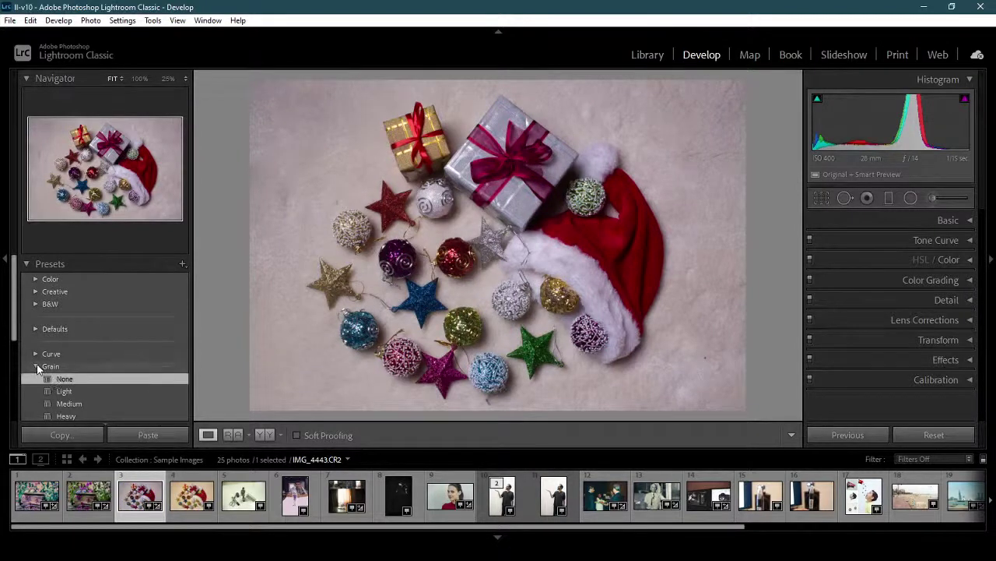
{"action": "left_click", "coordinate": [35, 365]}
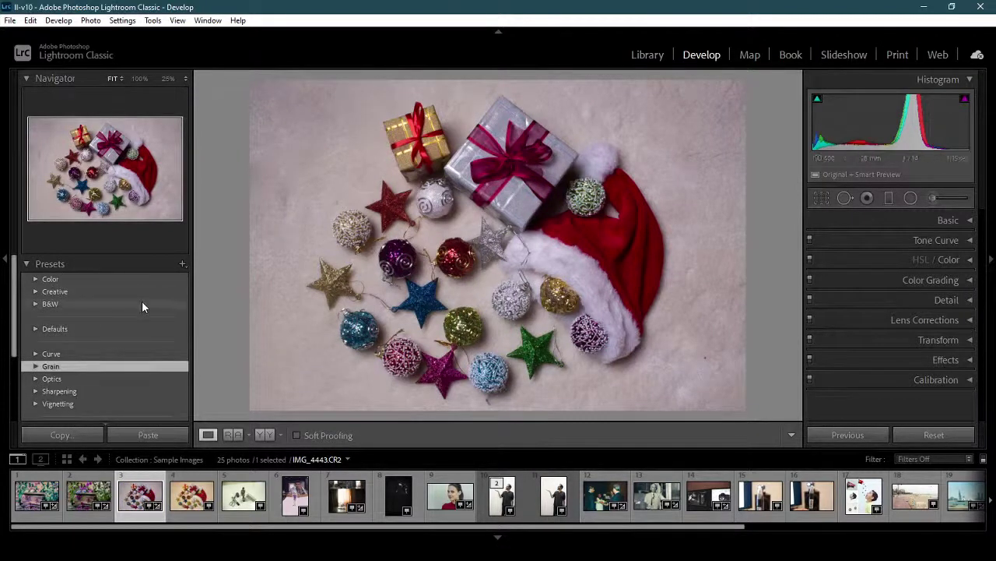
{"action": "scroll", "coordinate": [144, 304], "scroll_direction": "down", "scroll_amount": 3}
{"action": "scroll", "coordinate": [153, 326], "scroll_direction": "up", "scroll_amount": 3}
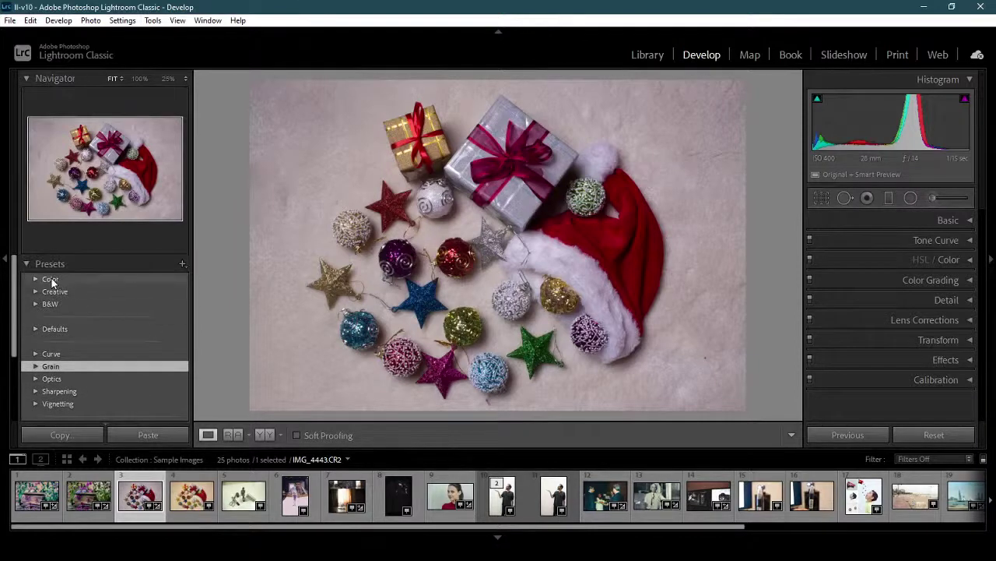
Collapse the preset list and expand the photo's Snapshots section.
{"action": "left_click", "coordinate": [27, 264]}
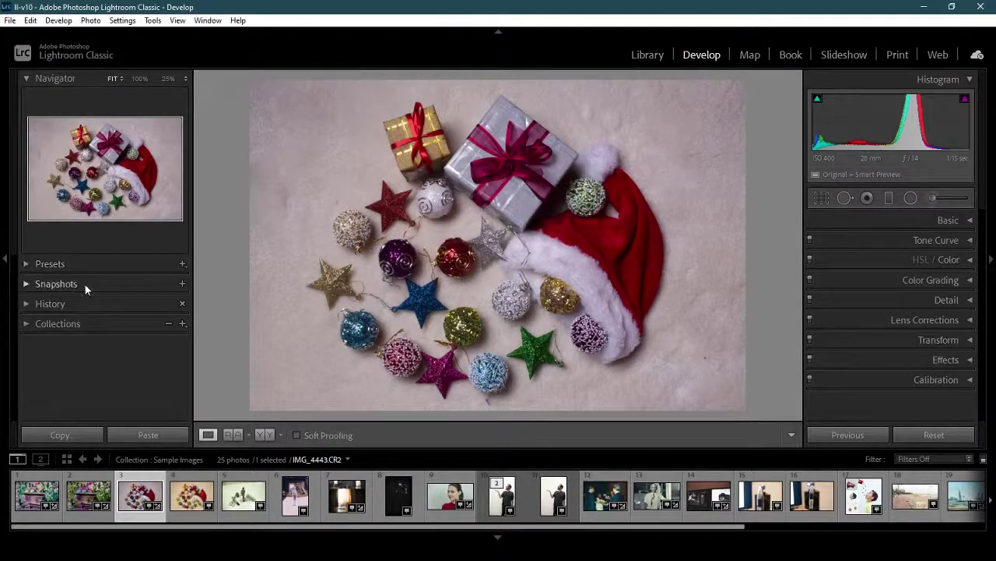
{"action": "left_click", "coordinate": [85, 284]}
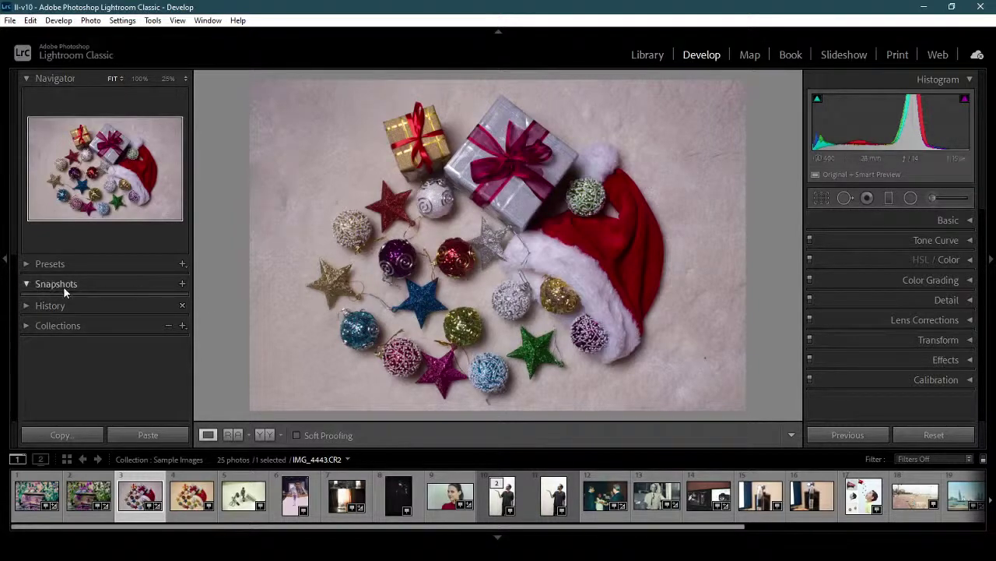
Reopen the preset list, apply the Red Lift Matte preset from the Creative group, and collapse the group.
{"action": "left_click", "coordinate": [30, 265]}
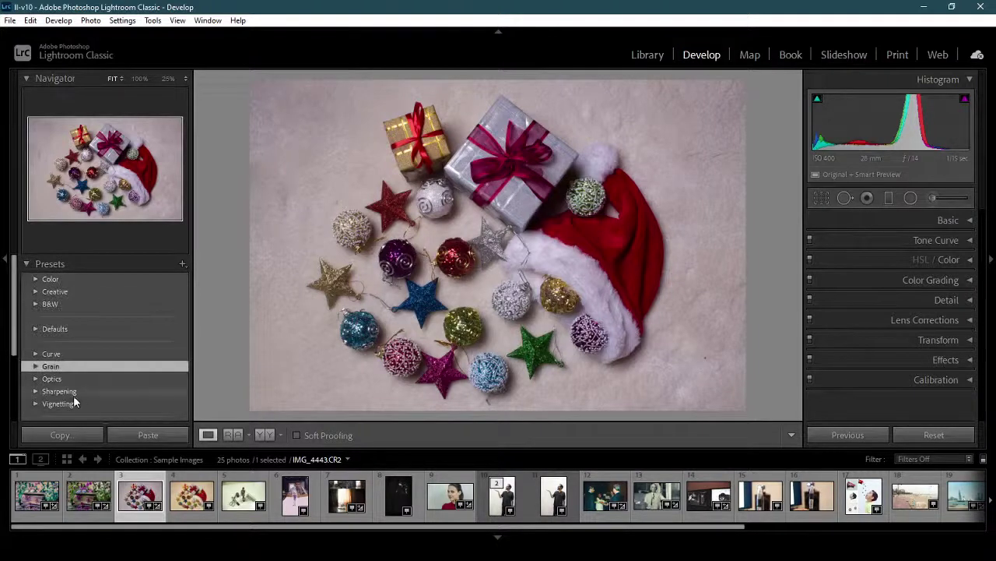
{"action": "left_click", "coordinate": [34, 291]}
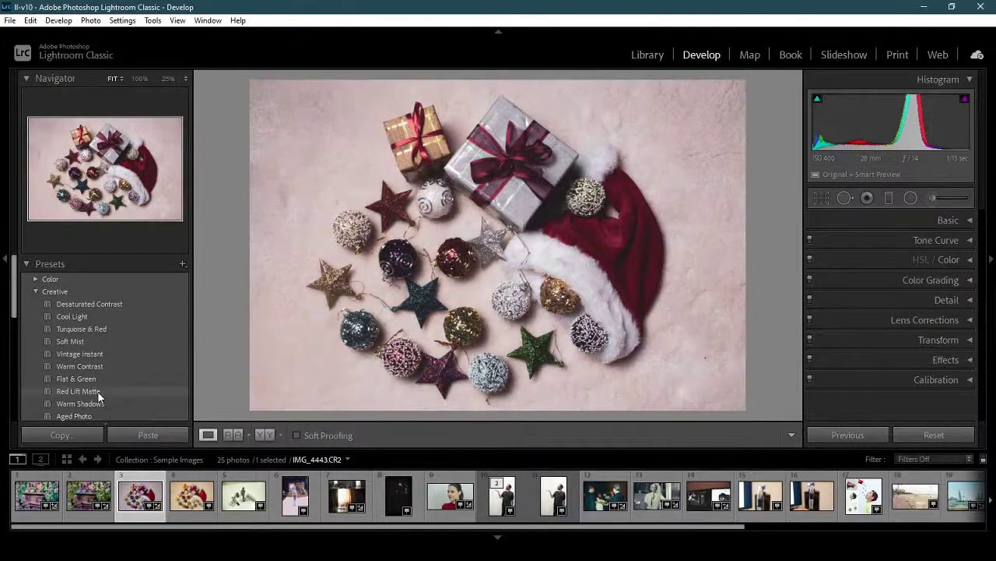
{"action": "left_click", "coordinate": [97, 391]}
{"action": "left_click", "coordinate": [36, 292]}
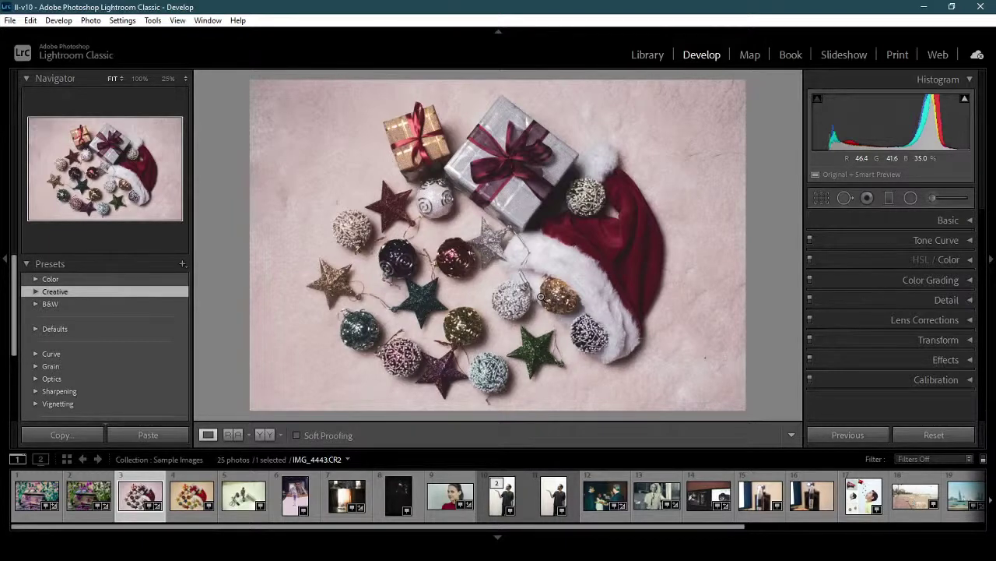
Apply the Creative group's Aged Photo preset and view the available undo command without using it.
{"action": "left_click", "coordinate": [35, 291]}
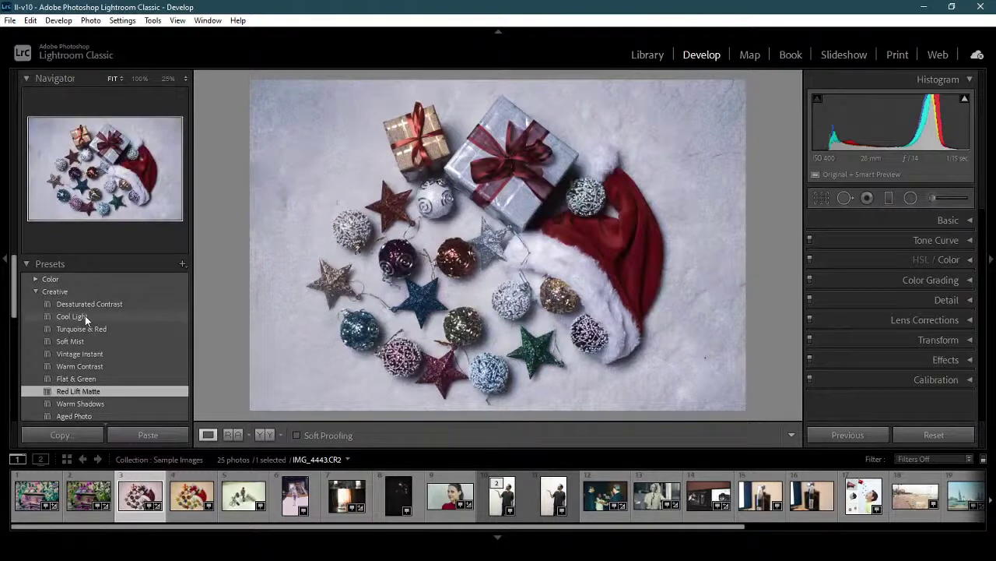
{"action": "left_click", "coordinate": [114, 414]}
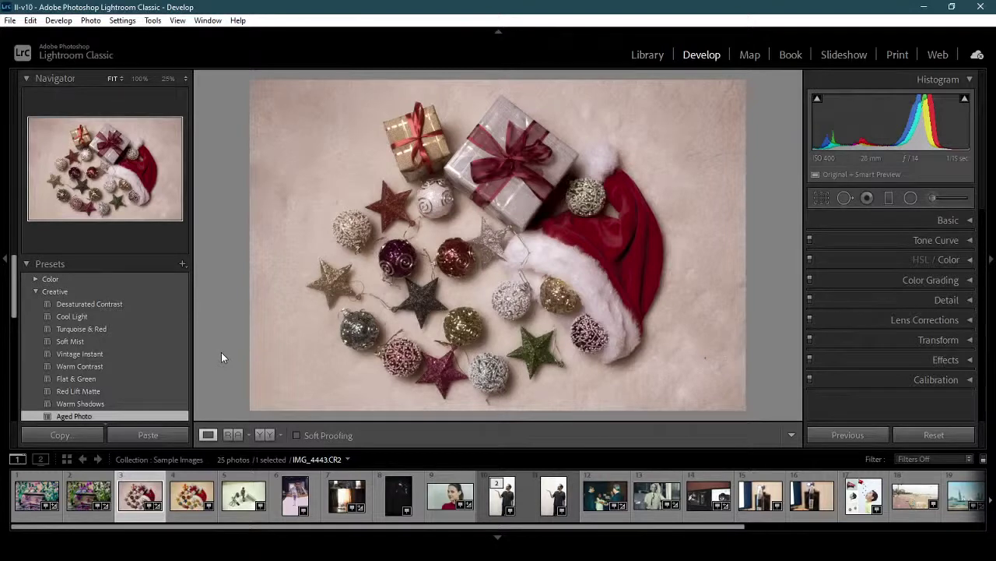
{"action": "left_click", "coordinate": [30, 21]}
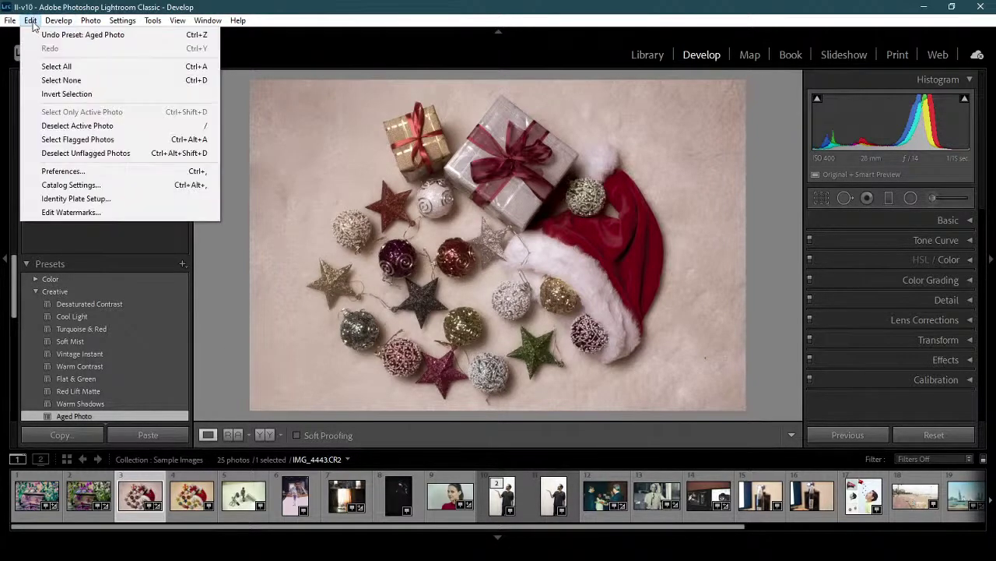
{"action": "left_click", "coordinate": [217, 271]}
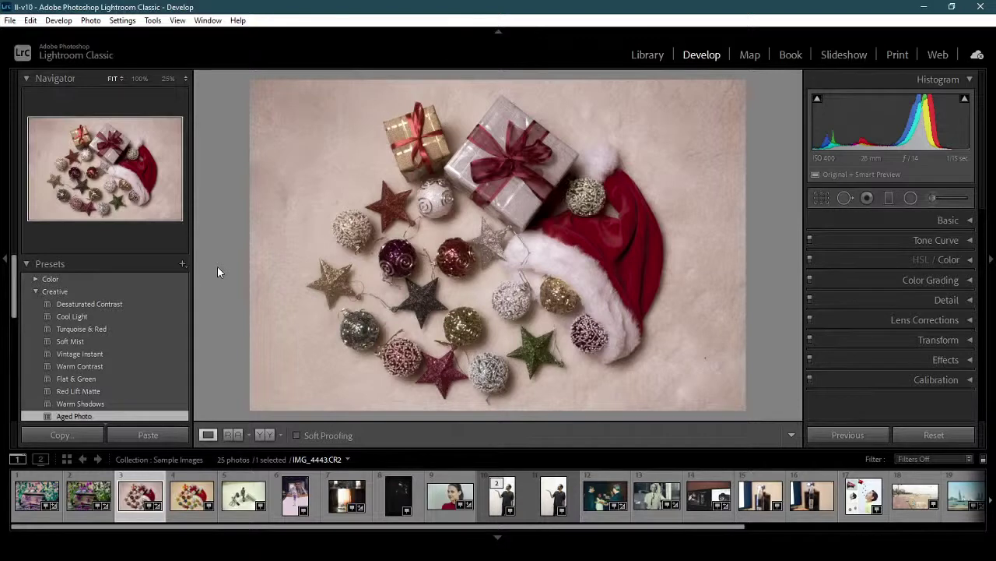
Apply the Cool Light creative preset and create a snapshot of the photo under the default date-and-time name.
{"action": "left_click", "coordinate": [112, 316]}
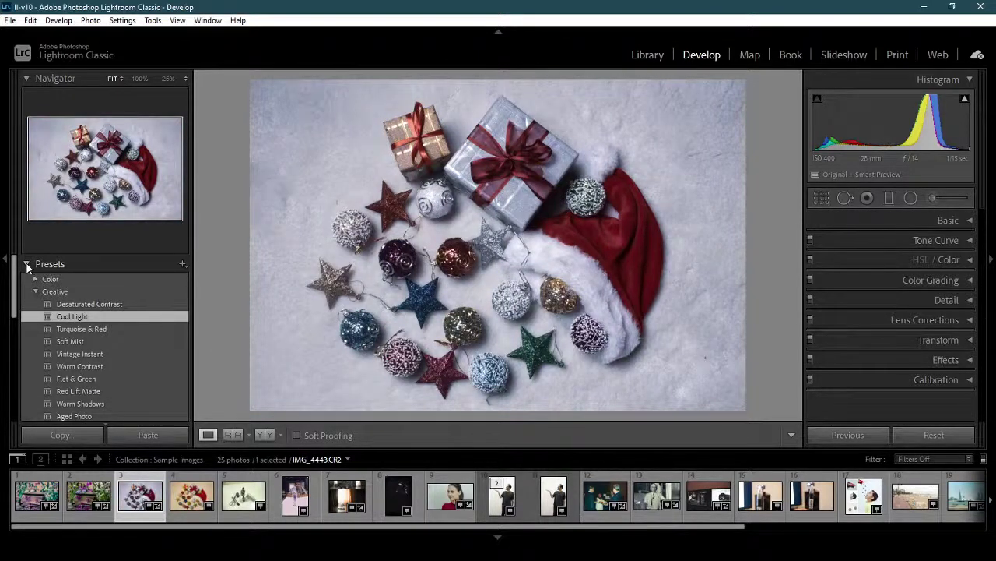
{"action": "left_click", "coordinate": [27, 265]}
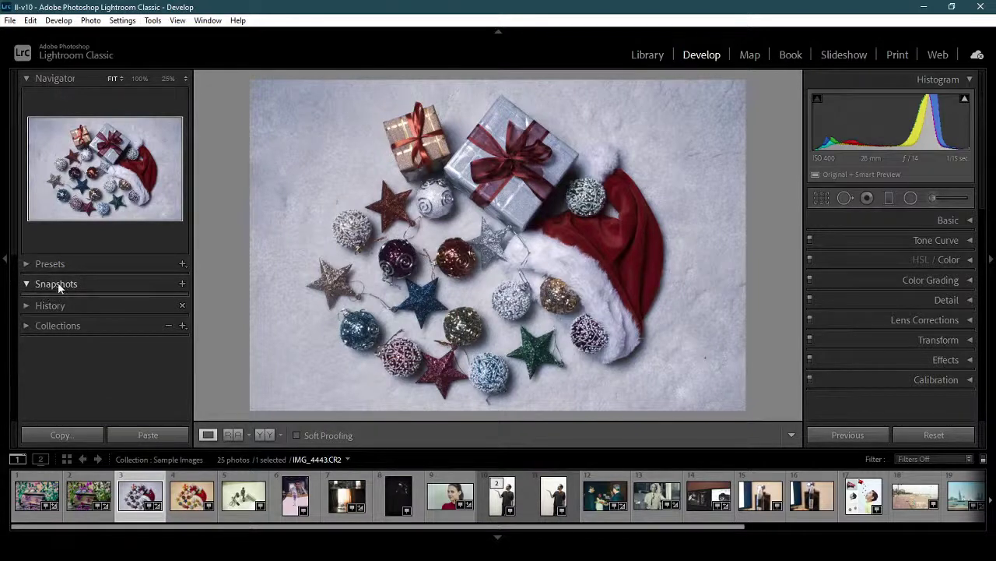
{"action": "left_click", "coordinate": [184, 284]}
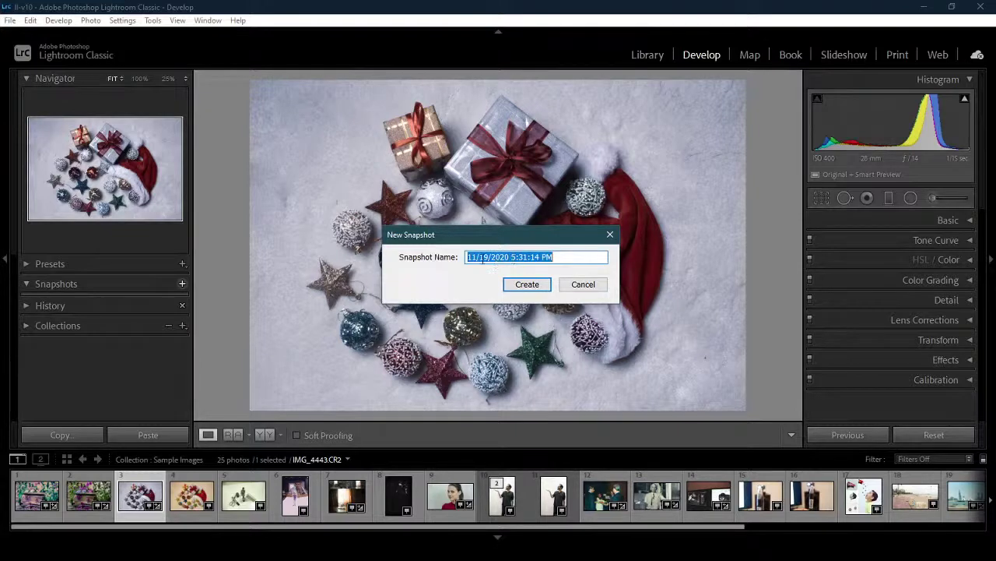
{"action": "left_click", "coordinate": [529, 285]}
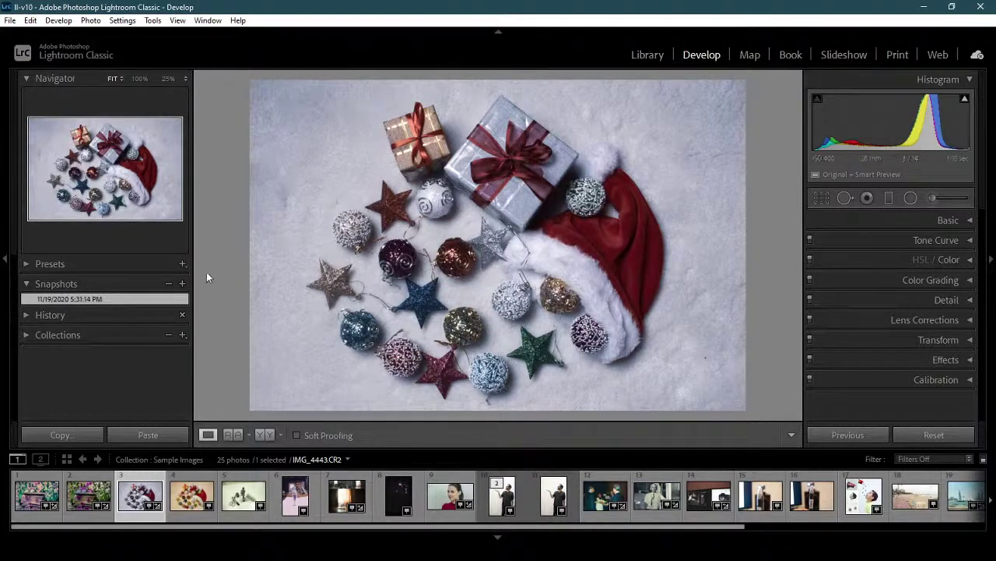
Apply the Creative group's Soft Mist preset and create another snapshot of the photo under the default date-and-time name.
{"action": "left_click", "coordinate": [183, 264]}
{"action": "key", "text": "Escape"}
{"action": "left_click", "coordinate": [130, 269]}
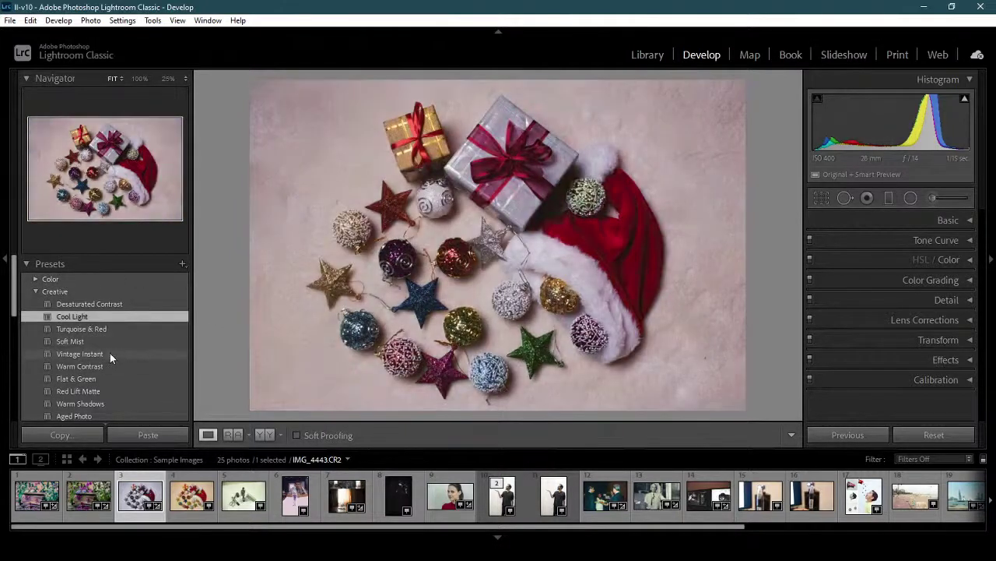
{"action": "left_click", "coordinate": [111, 341]}
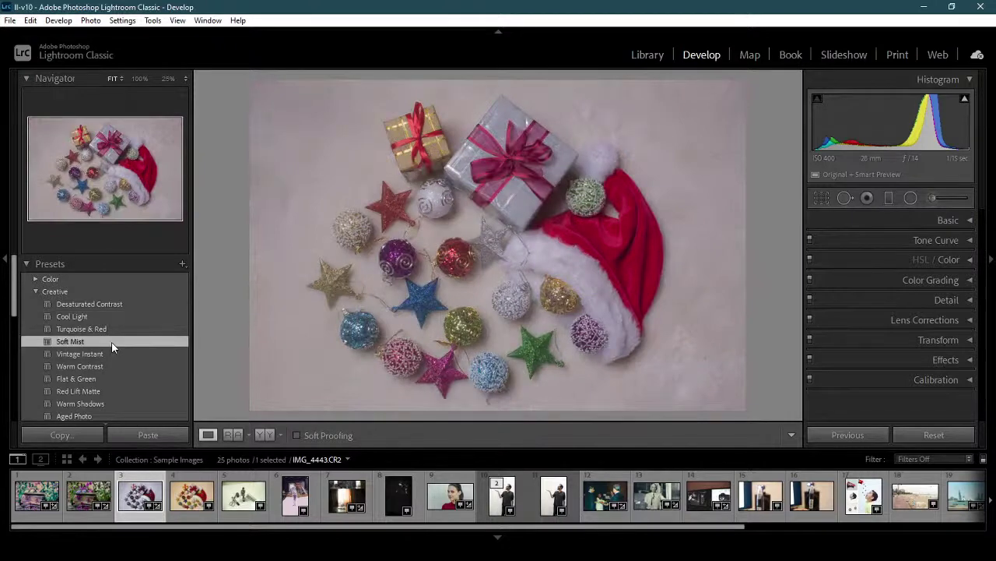
{"action": "left_click", "coordinate": [29, 263]}
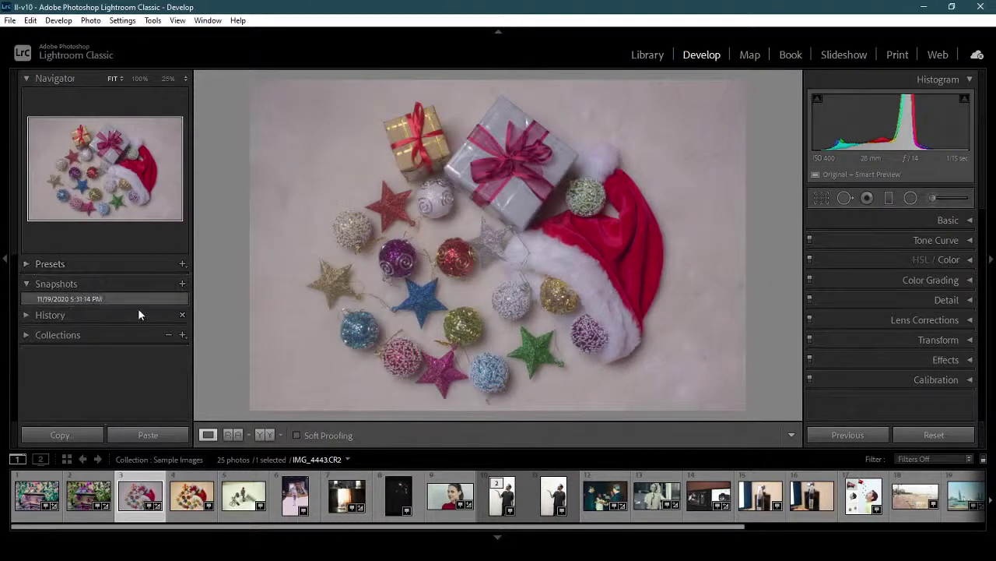
{"action": "left_click", "coordinate": [182, 284]}
{"action": "left_click", "coordinate": [516, 287]}
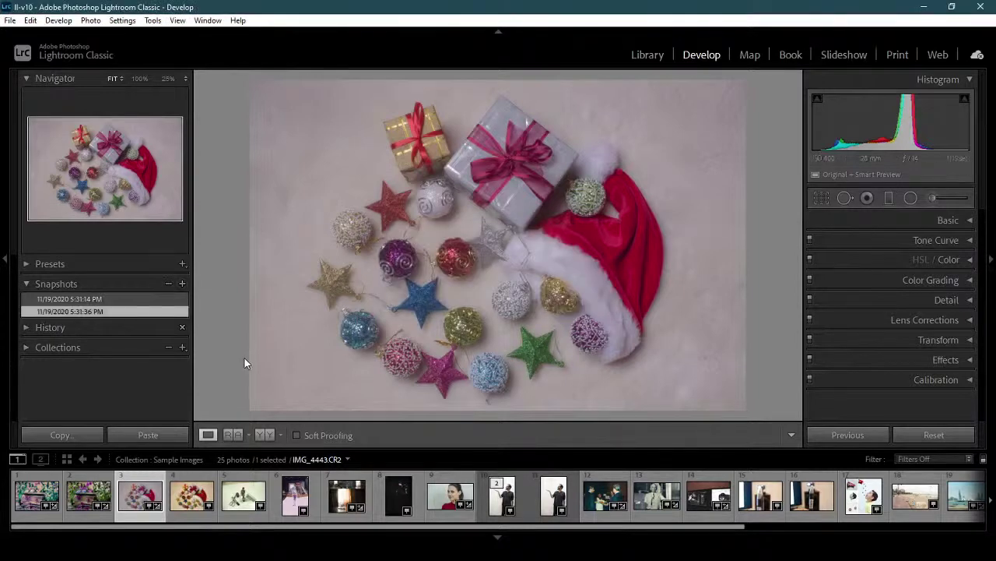
Reopen the preset list, apply the Creative presets Warm Contrast and Cool Shadows & Warm Highlights in turn, and collapse the group.
{"action": "left_click", "coordinate": [28, 265]}
{"action": "scroll", "coordinate": [102, 333], "scroll_direction": "down", "scroll_amount": 5}
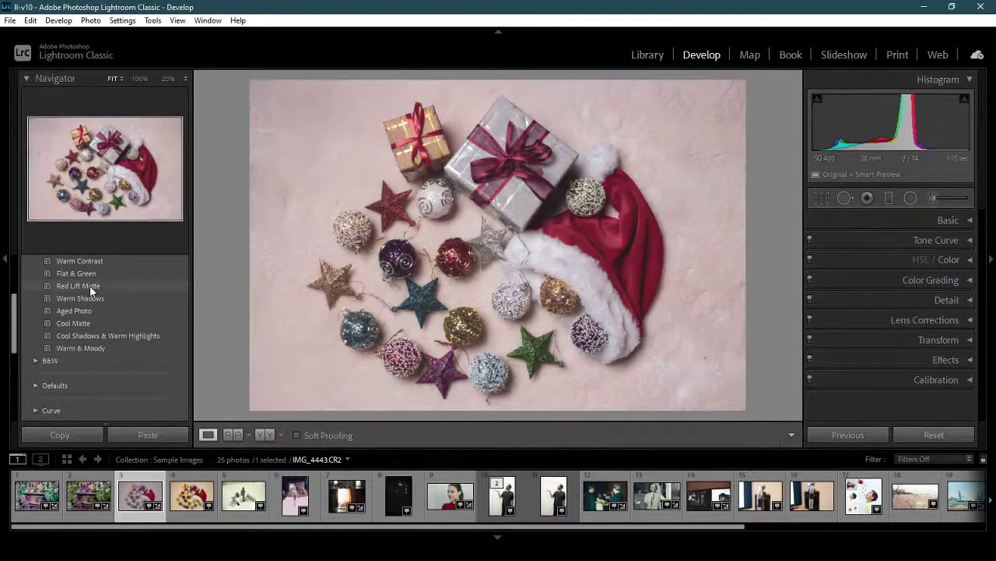
{"action": "scroll", "coordinate": [99, 303], "scroll_direction": "up", "scroll_amount": 2}
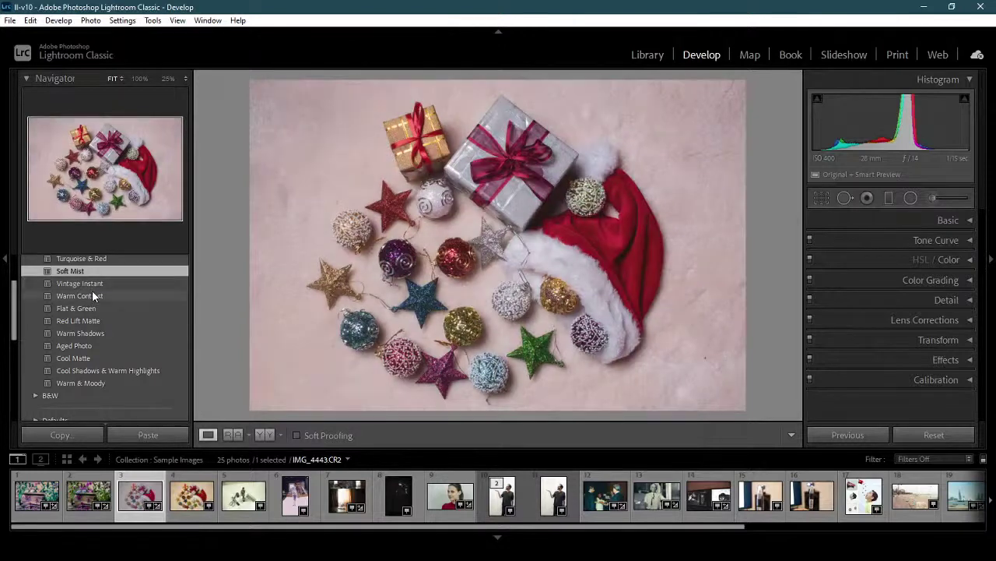
{"action": "left_click", "coordinate": [93, 295]}
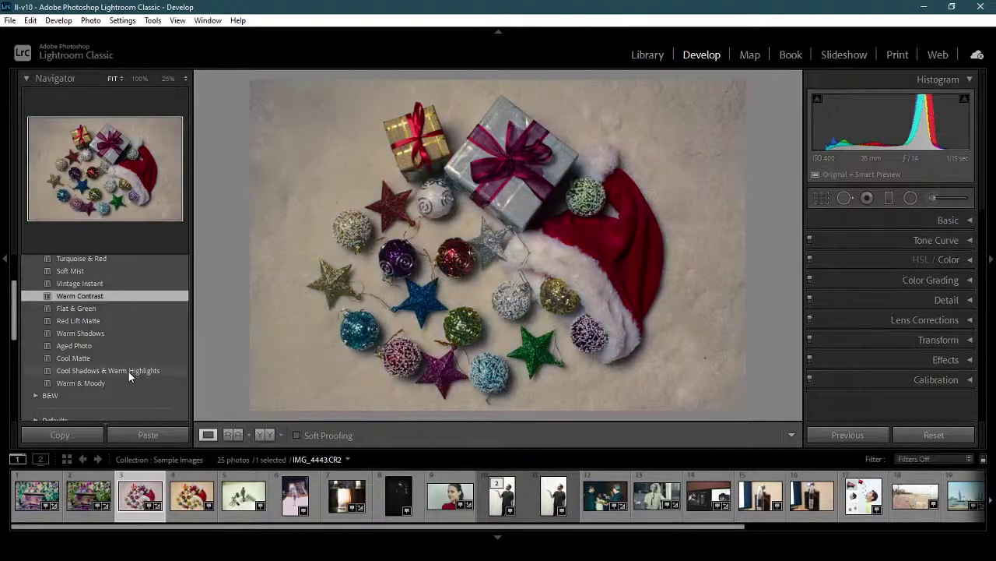
{"action": "left_click", "coordinate": [128, 371]}
{"action": "scroll", "coordinate": [148, 320], "scroll_direction": "up", "scroll_amount": 4}
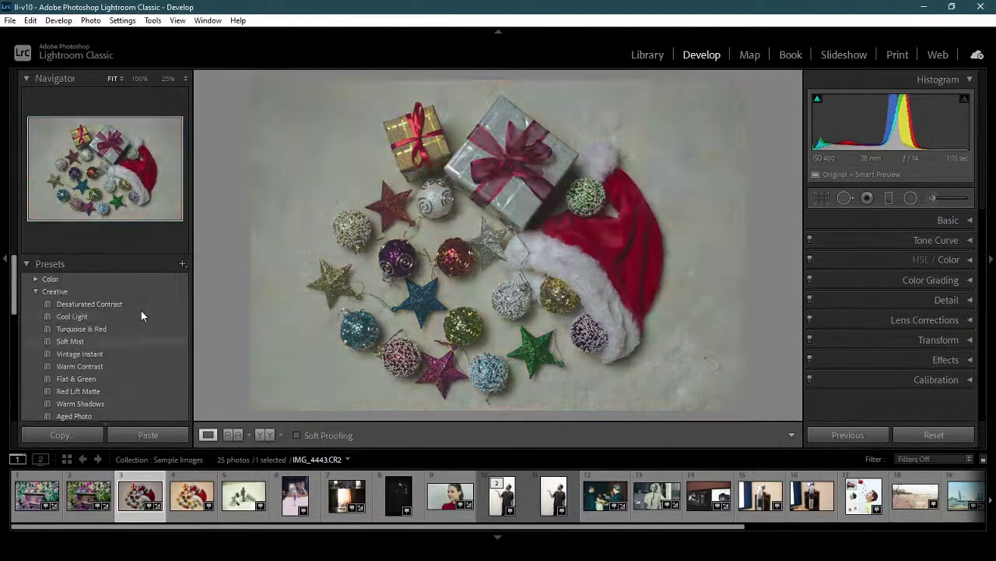
{"action": "left_click", "coordinate": [35, 291]}
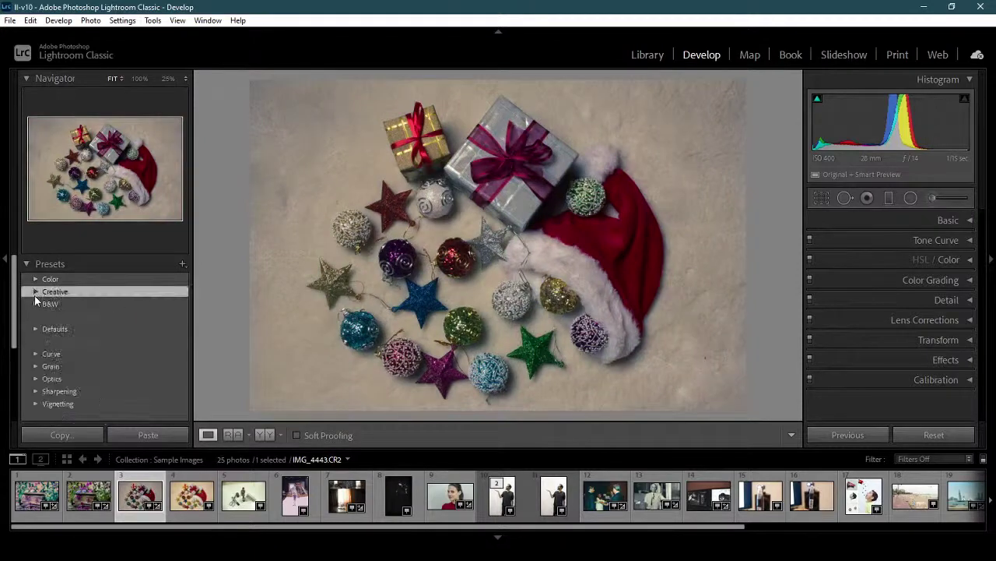
Expand the B&W preset group, apply B&W Infrared followed by B&W Punch, and collapse the group.
{"action": "left_click", "coordinate": [35, 303]}
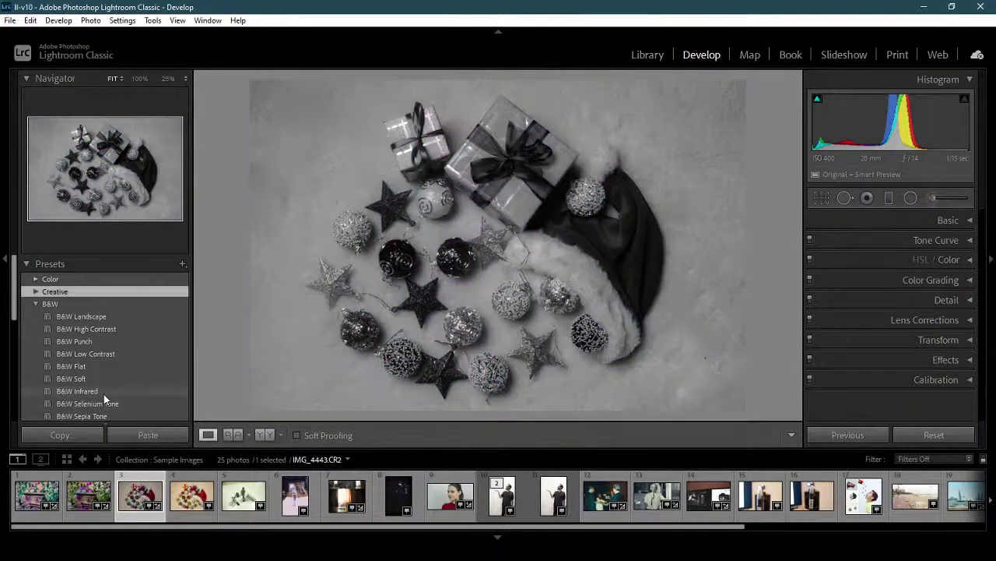
{"action": "scroll", "coordinate": [105, 390], "scroll_direction": "down", "scroll_amount": 1}
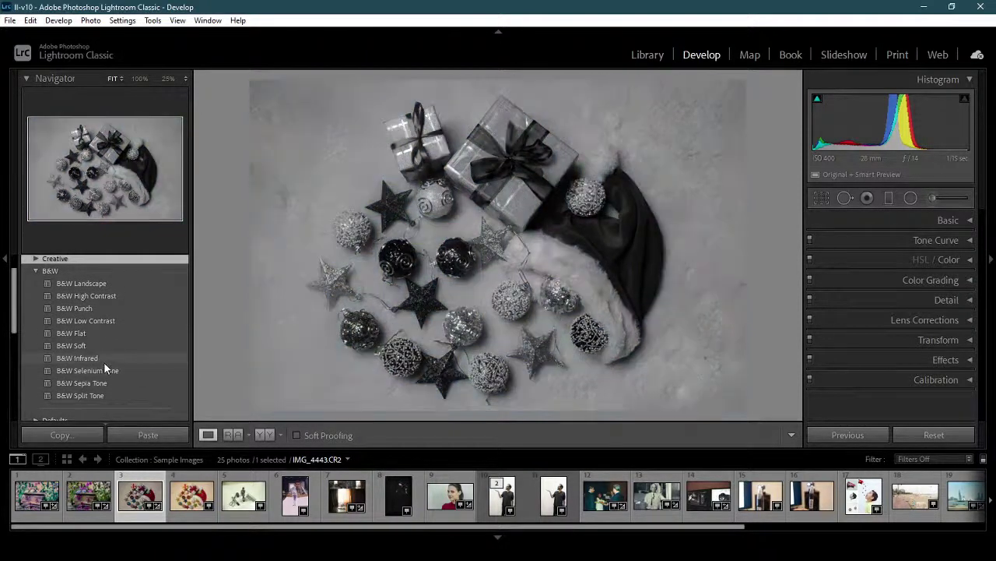
{"action": "left_click", "coordinate": [104, 361]}
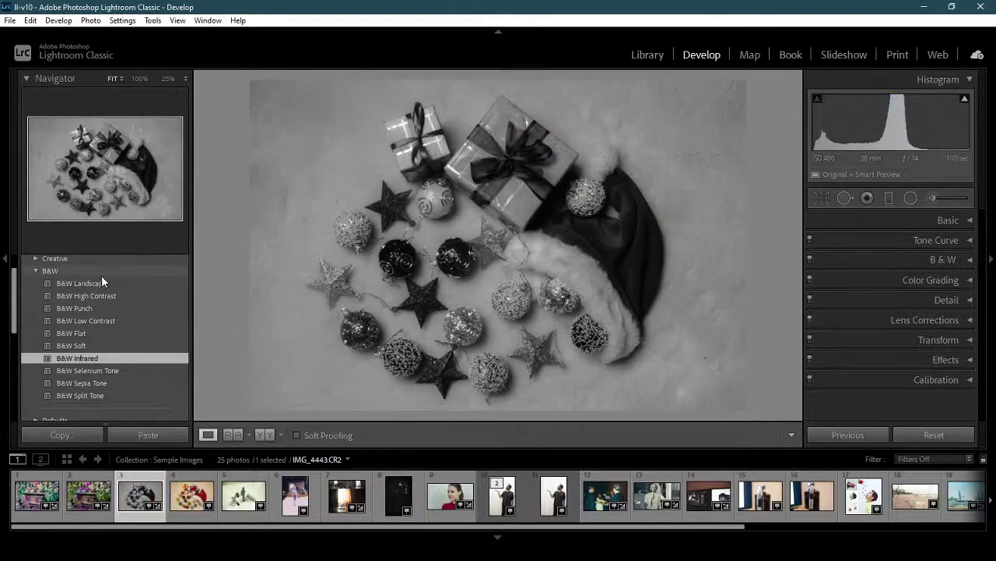
{"action": "left_click", "coordinate": [90, 307]}
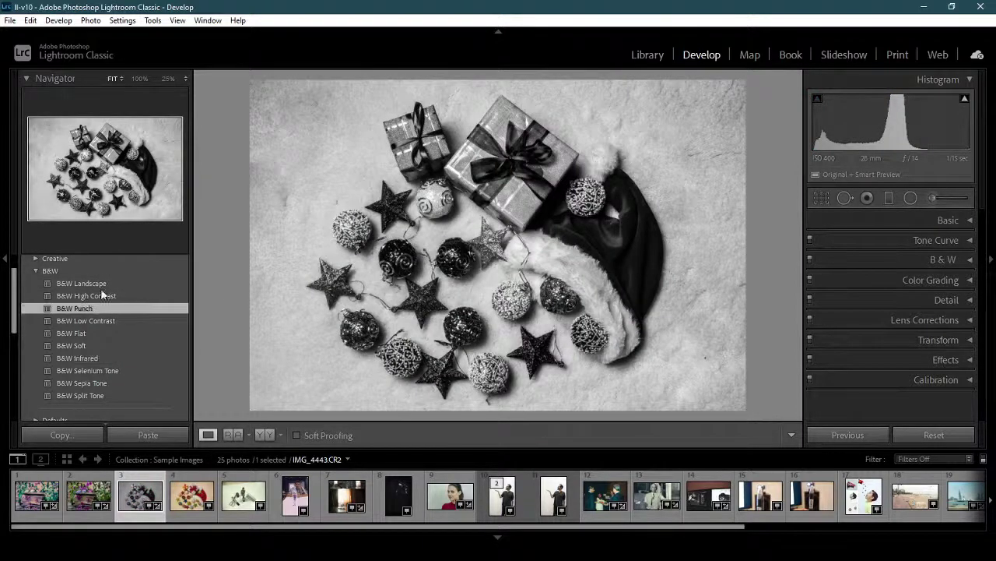
{"action": "left_click", "coordinate": [36, 271]}
Create a snapshot of the black-and-white version under the default date-and-time name and collapse the preset list.
{"action": "scroll", "coordinate": [124, 312], "scroll_direction": "down", "scroll_amount": 4}
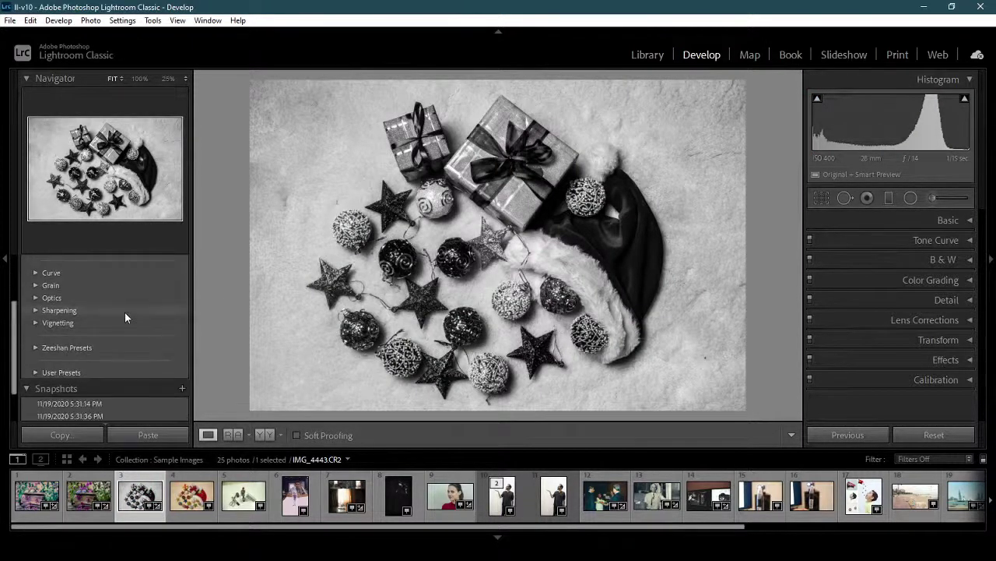
{"action": "left_click", "coordinate": [182, 364]}
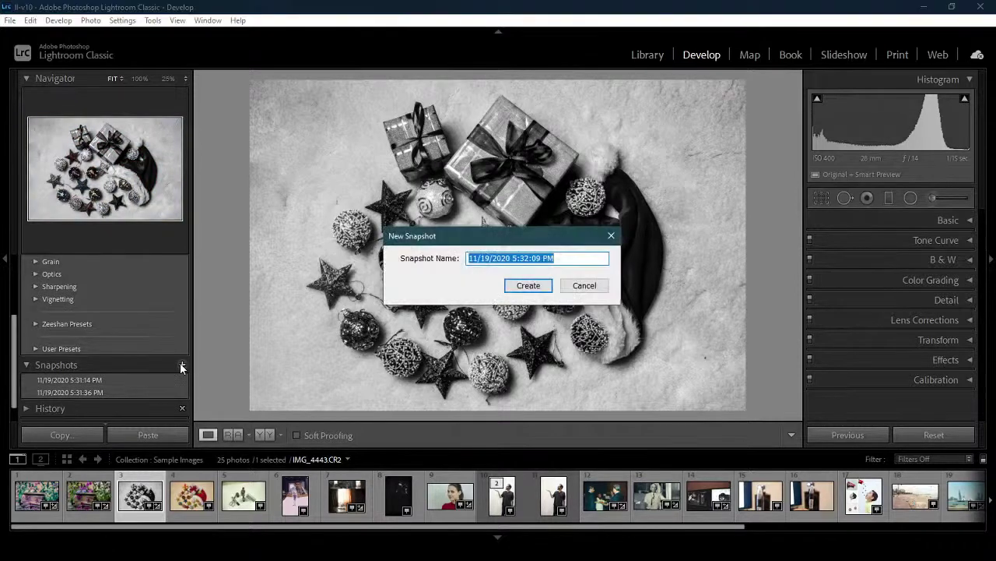
{"action": "key", "text": "Return"}
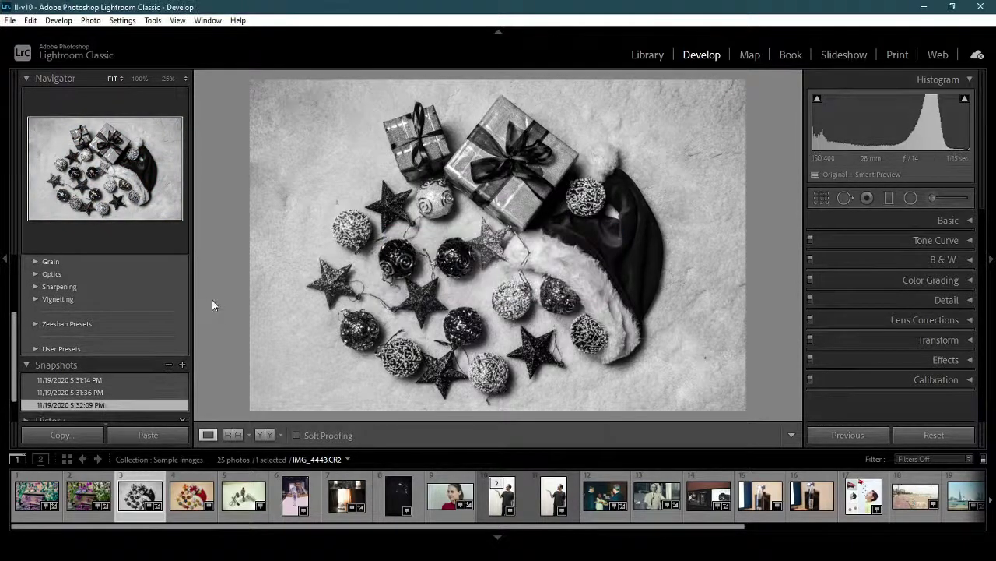
{"action": "scroll", "coordinate": [121, 306], "scroll_direction": "down", "scroll_amount": 1}
{"action": "scroll", "coordinate": [121, 306], "scroll_direction": "up", "scroll_amount": 4}
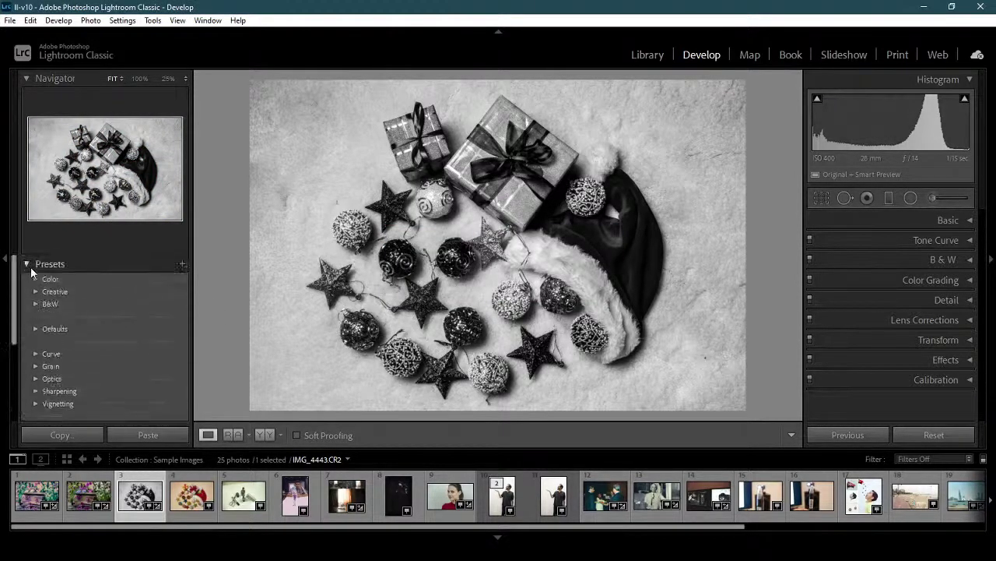
{"action": "left_click", "coordinate": [54, 266]}
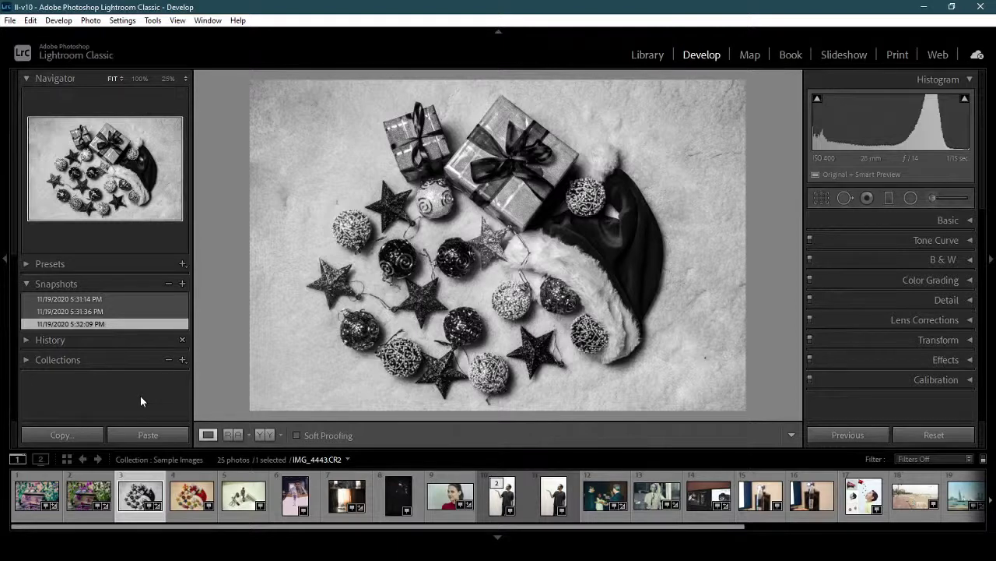
Switch the photo through its three snapshots from oldest to newest and reset all develop settings.
{"action": "left_click", "coordinate": [91, 298]}
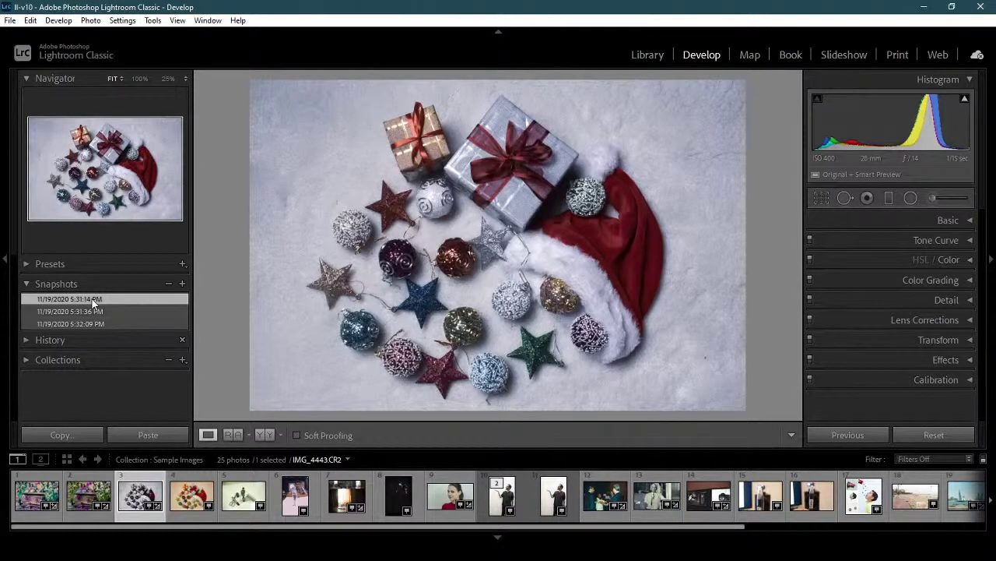
{"action": "left_click", "coordinate": [110, 310]}
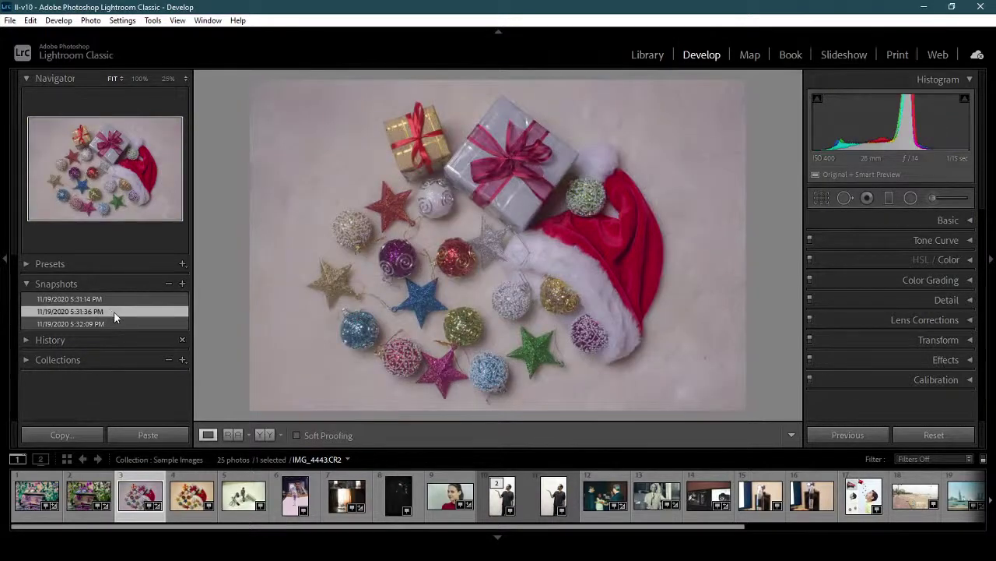
{"action": "left_click", "coordinate": [114, 324]}
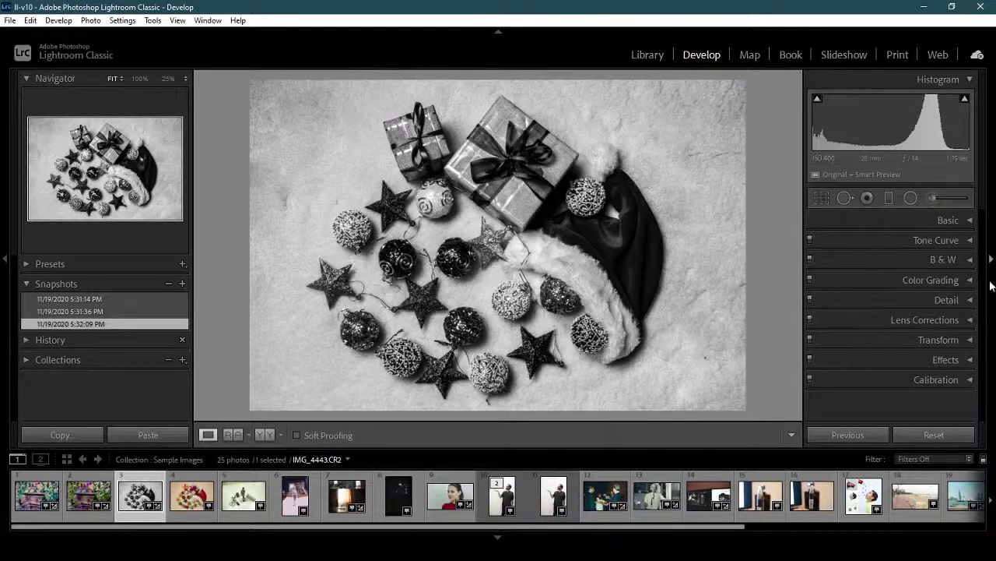
{"action": "left_click", "coordinate": [931, 435]}
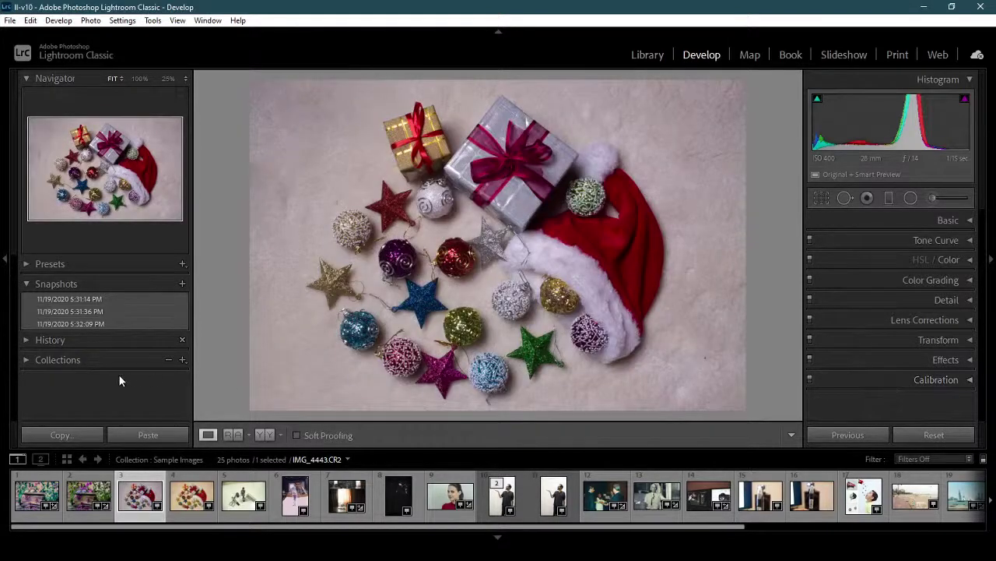
Recall the saved snapshots on the reset photo, ending with the 5:31:14 PM one, and reset the settings again.
{"action": "left_click", "coordinate": [109, 324]}
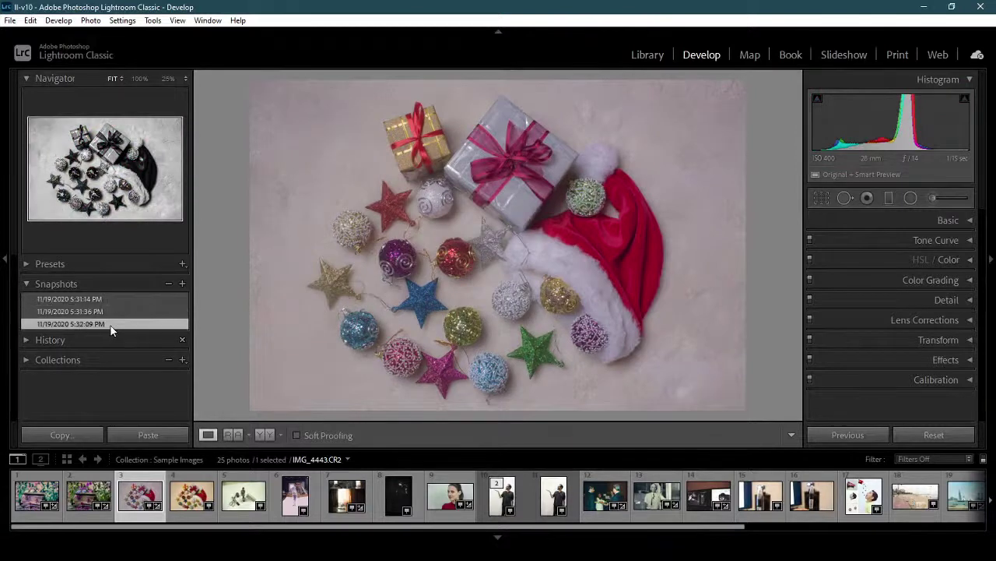
{"action": "left_click", "coordinate": [112, 300]}
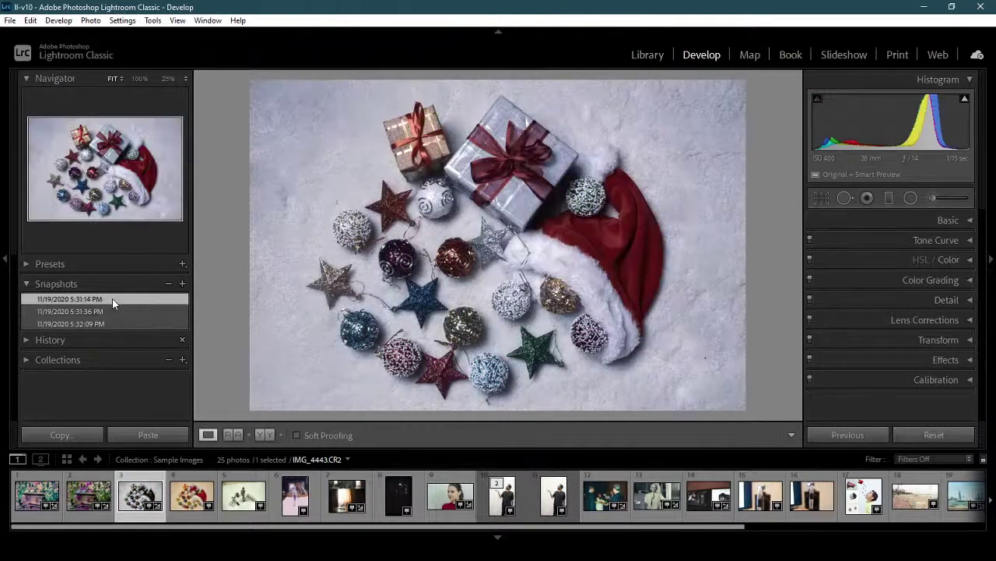
{"action": "left_click", "coordinate": [920, 433]}
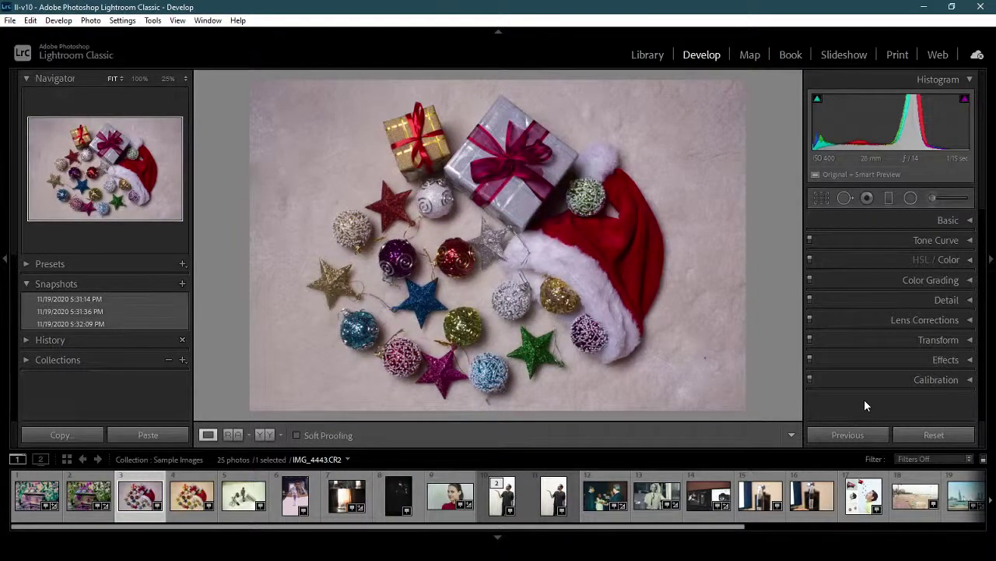
Collapse the Snapshots section, expand the photo's History, and look through its entries down to the original import.
{"action": "left_click", "coordinate": [29, 285]}
{"action": "left_click", "coordinate": [29, 306]}
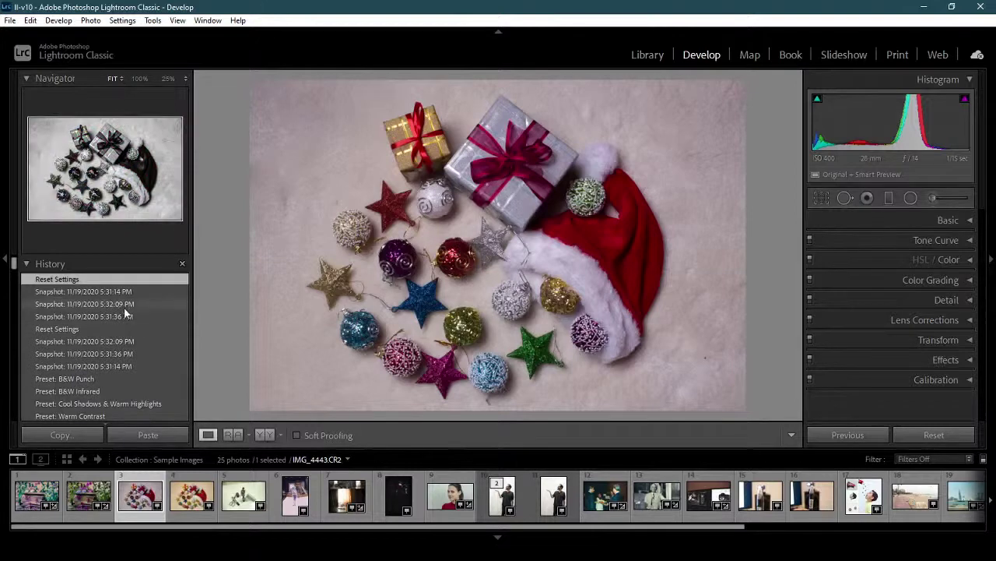
{"action": "scroll", "coordinate": [139, 363], "scroll_direction": "down", "scroll_amount": 5}
{"action": "scroll", "coordinate": [140, 371], "scroll_direction": "down", "scroll_amount": 10}
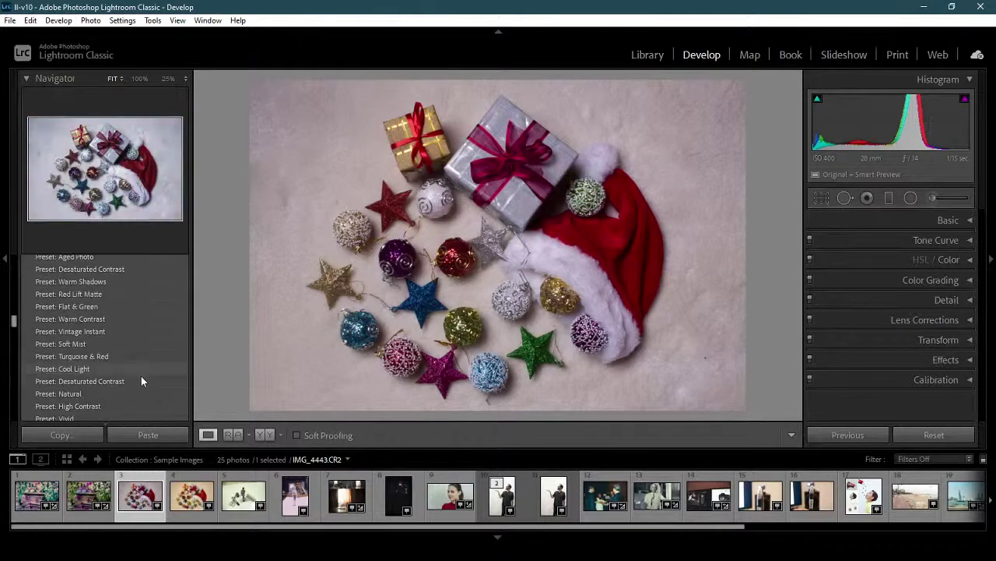
{"action": "scroll", "coordinate": [124, 390], "scroll_direction": "down", "scroll_amount": 10}
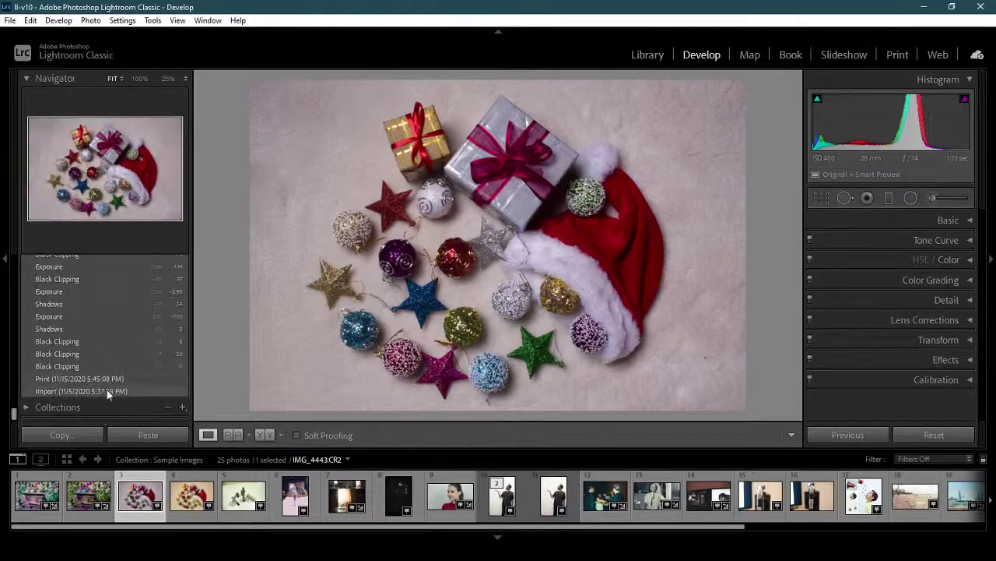
Return the photo to several earlier preset states from its history.
{"action": "left_click_drag", "start_coordinate": [13, 413], "coordinate": [13, 333]}
{"action": "left_click", "coordinate": [78, 323]}
{"action": "left_click", "coordinate": [93, 301]}
{"action": "left_click", "coordinate": [88, 325]}
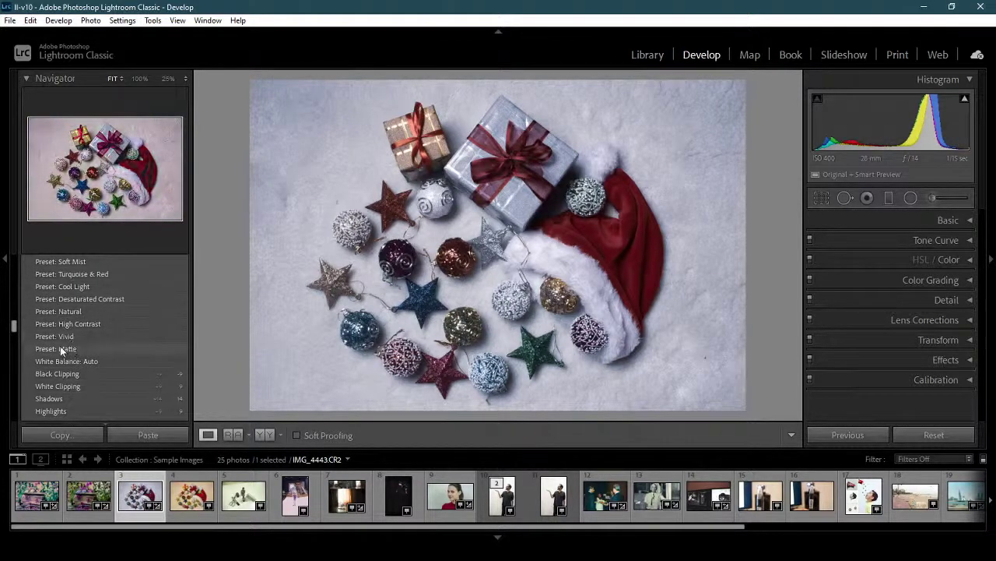
Step the photo back to the history states for Saturation +100, Vibrance +100, and Shadows +88.
{"action": "left_click_drag", "start_coordinate": [13, 322], "coordinate": [13, 340]}
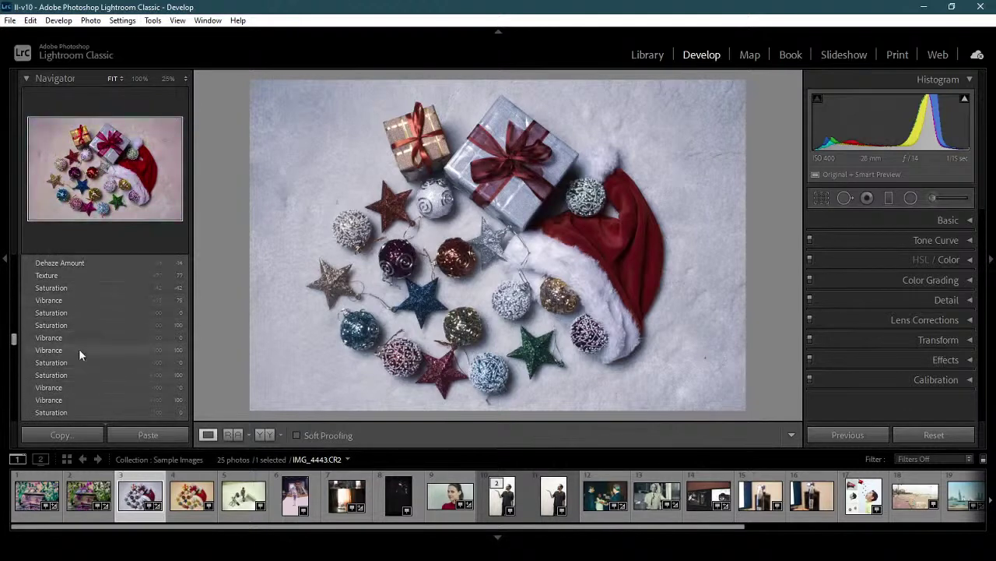
{"action": "left_click", "coordinate": [80, 375]}
{"action": "scroll", "coordinate": [101, 362], "scroll_direction": "down", "scroll_amount": 3}
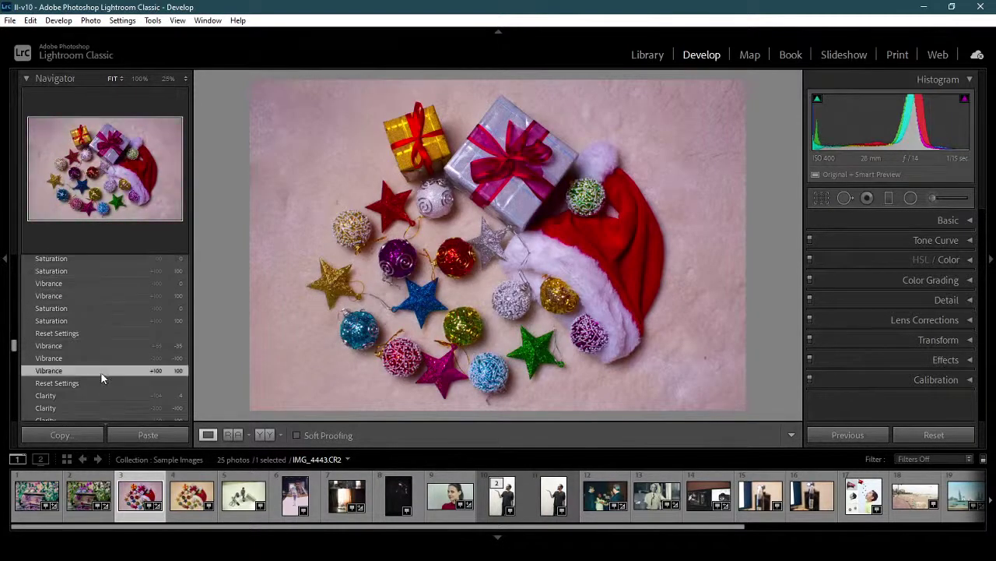
{"action": "left_click", "coordinate": [100, 371]}
{"action": "scroll", "coordinate": [100, 372], "scroll_direction": "down", "scroll_amount": 3}
{"action": "left_click", "coordinate": [105, 377]}
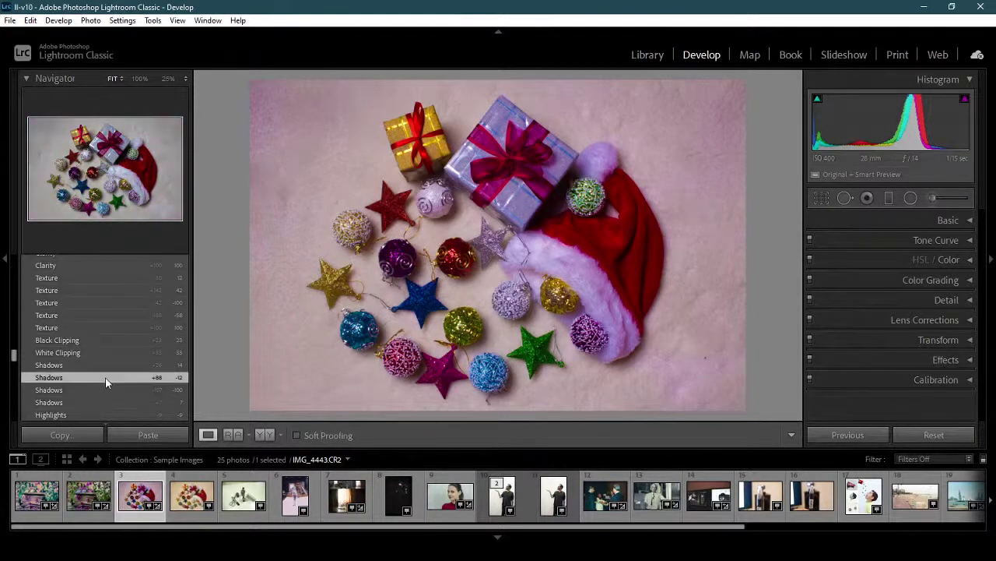
Browse to the oldest history entries, return to the start of the list, and clear the photo's entire history.
{"action": "scroll", "coordinate": [109, 375], "scroll_direction": "down", "scroll_amount": 5}
{"action": "scroll", "coordinate": [111, 378], "scroll_direction": "down", "scroll_amount": 10}
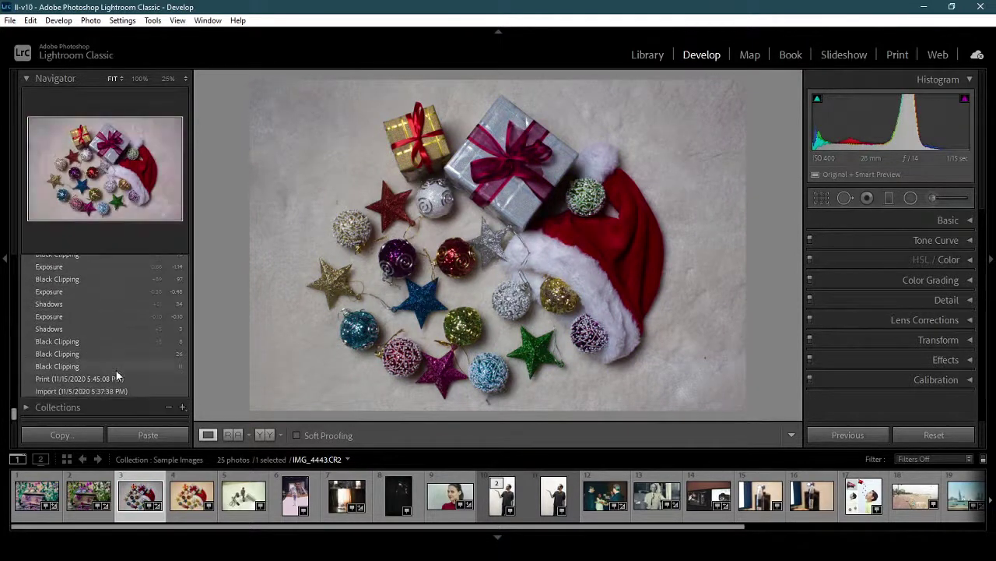
{"action": "left_click_drag", "start_coordinate": [14, 413], "coordinate": [29, 260]}
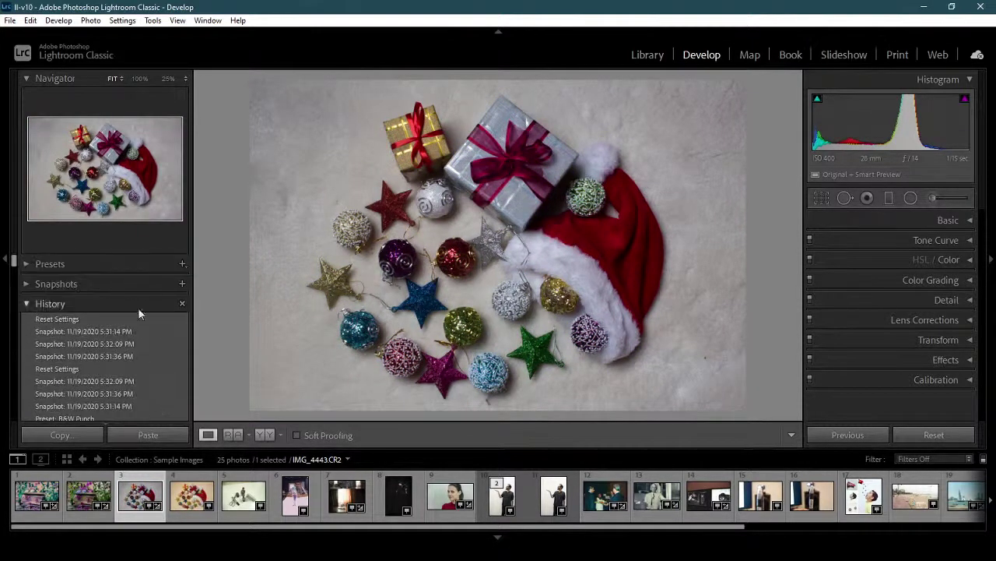
{"action": "left_click", "coordinate": [182, 304]}
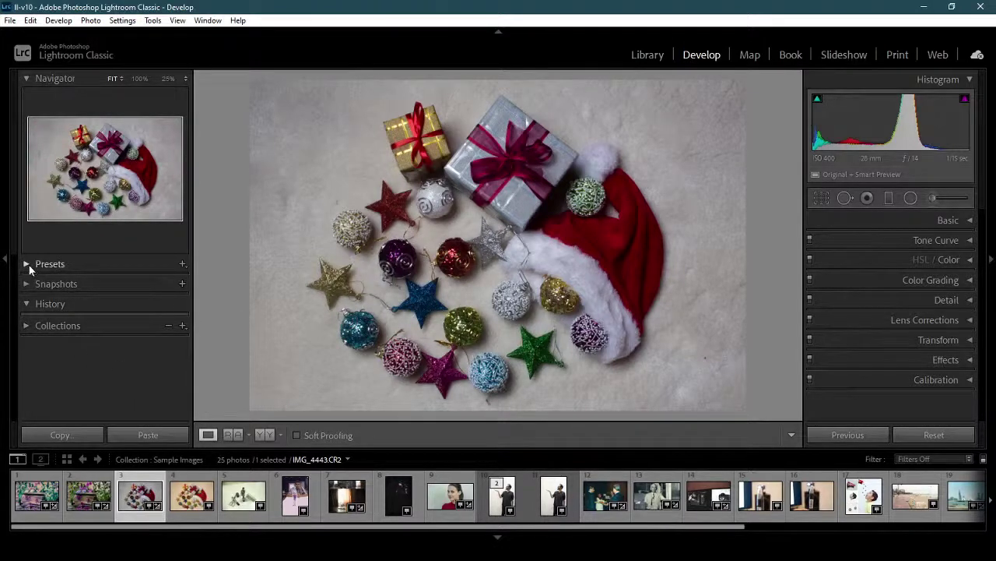
Reset the photo's settings and apply the Aged Photo preset from the Creative preset group.
{"action": "left_click", "coordinate": [933, 434]}
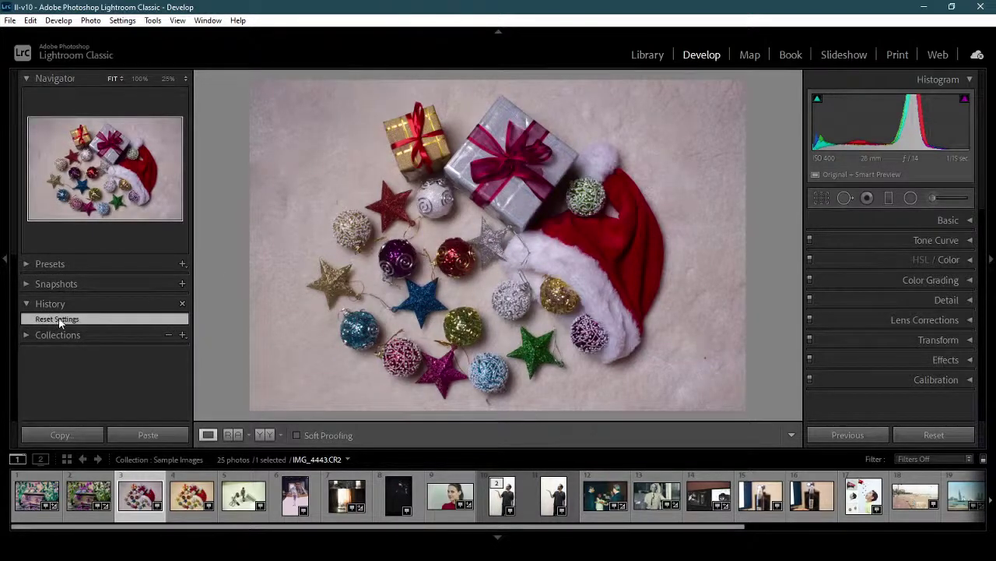
{"action": "left_click", "coordinate": [27, 265]}
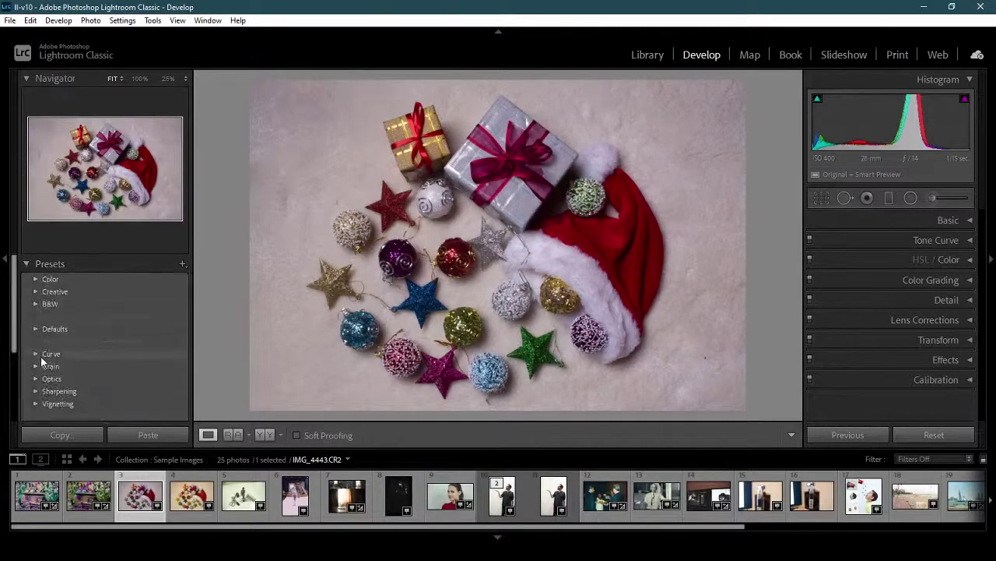
{"action": "left_click", "coordinate": [35, 291]}
{"action": "scroll", "coordinate": [140, 343], "scroll_direction": "down", "scroll_amount": 3}
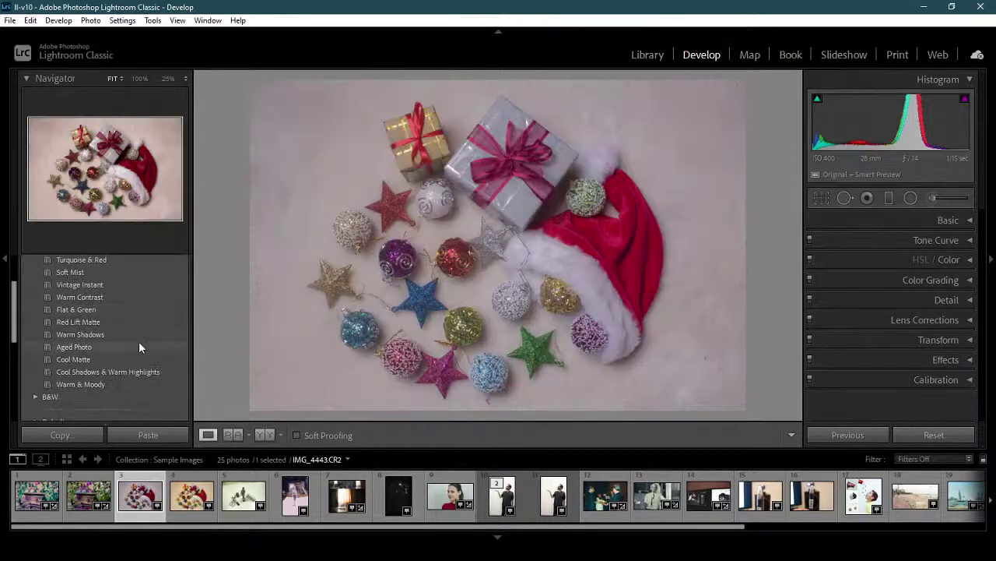
{"action": "left_click", "coordinate": [139, 346]}
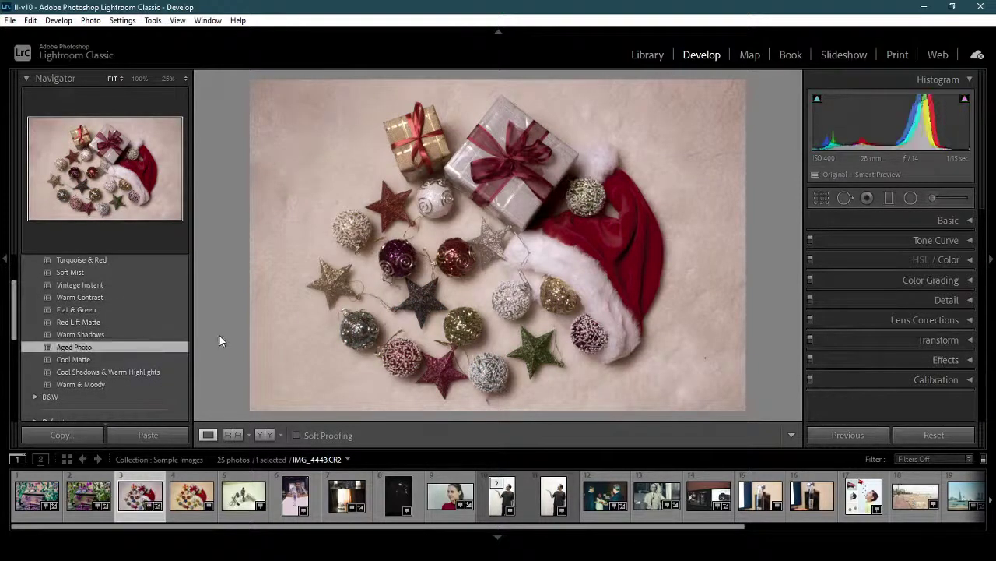
{"action": "scroll", "coordinate": [179, 281], "scroll_direction": "up", "scroll_amount": 3}
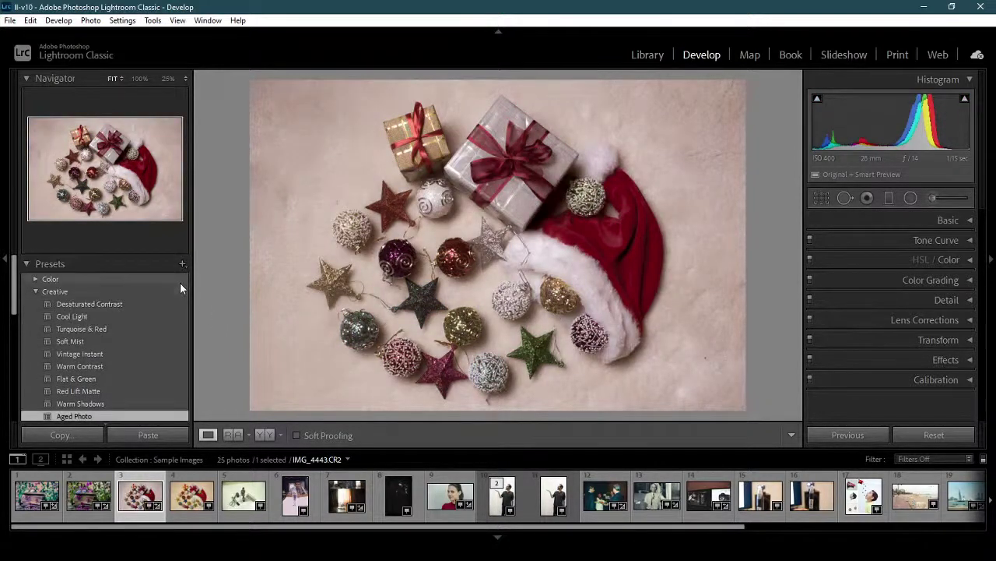
{"action": "left_click", "coordinate": [29, 263]}
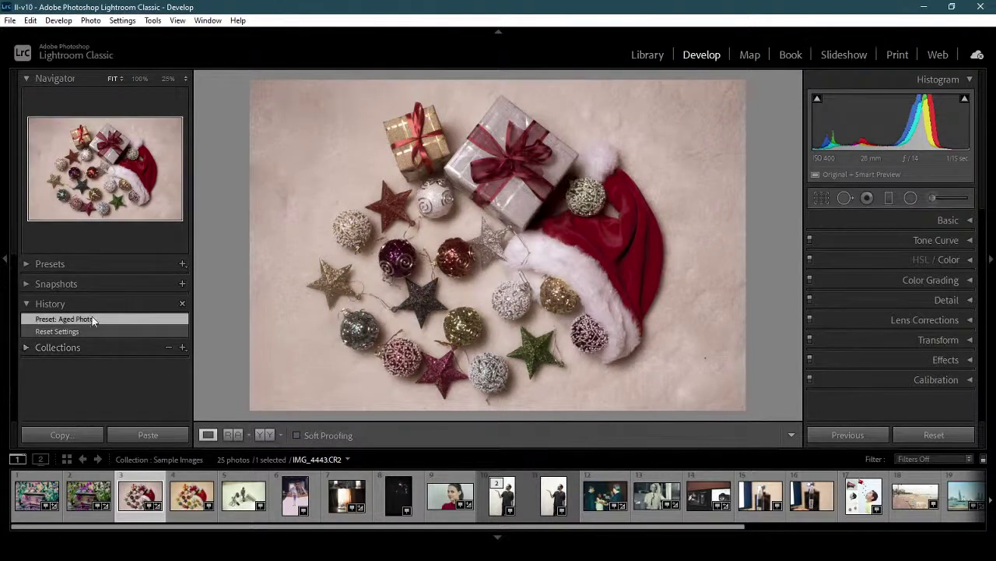
Clear the photo's history and reset all of its develop settings.
{"action": "left_click", "coordinate": [183, 304]}
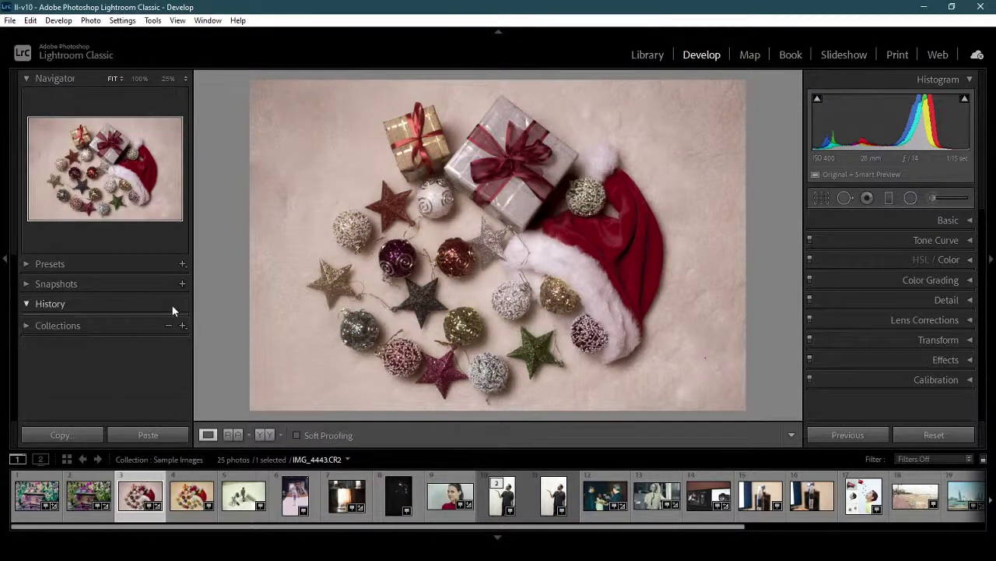
{"action": "left_click", "coordinate": [932, 435]}
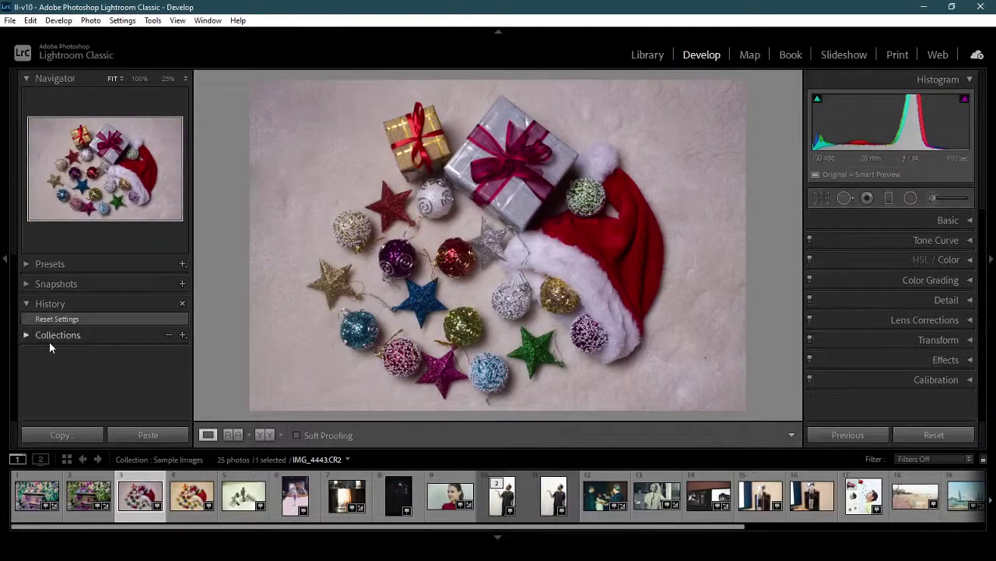
Look into the Collections section, and collapse both it and the History section.
{"action": "left_click", "coordinate": [26, 335]}
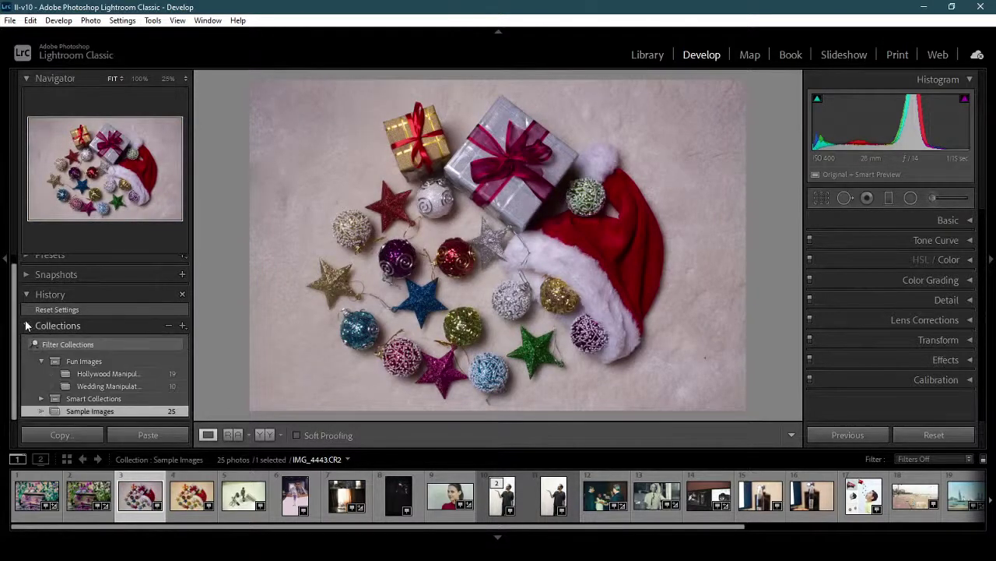
{"action": "left_click", "coordinate": [26, 325]}
{"action": "left_click", "coordinate": [27, 304]}
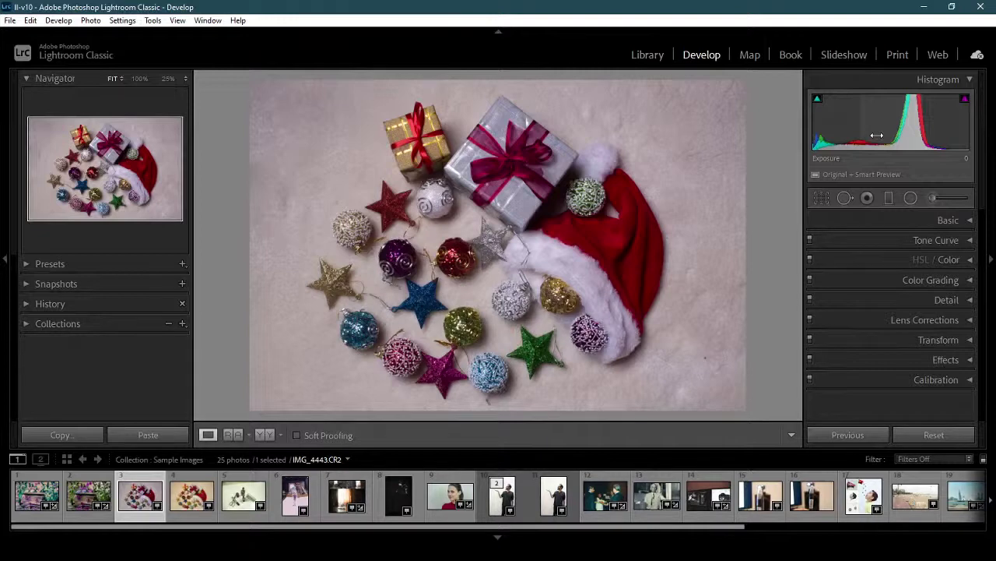
Switch on the shadow and highlight clipping warnings in the histogram.
{"action": "left_click", "coordinate": [817, 99]}
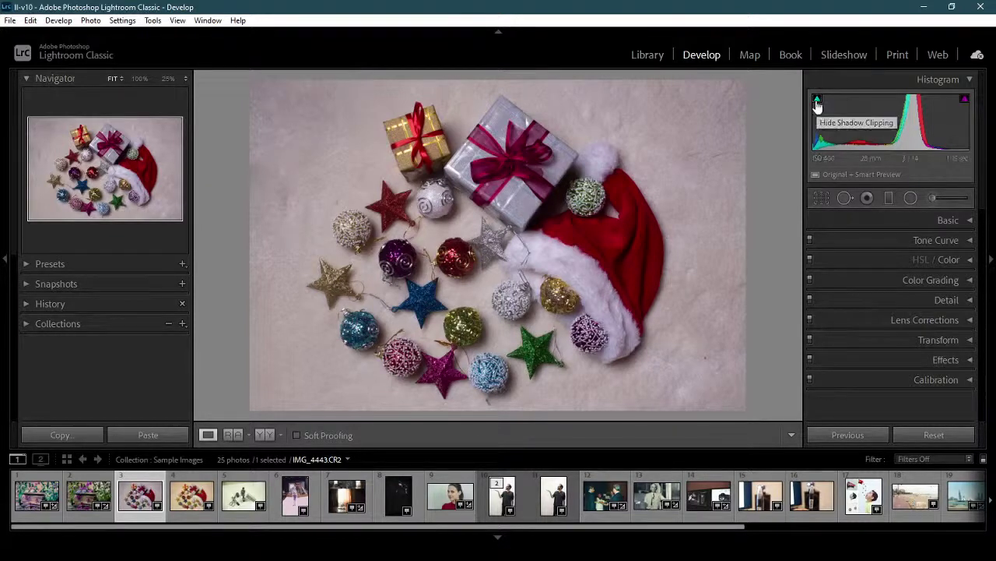
{"action": "left_click", "coordinate": [817, 99]}
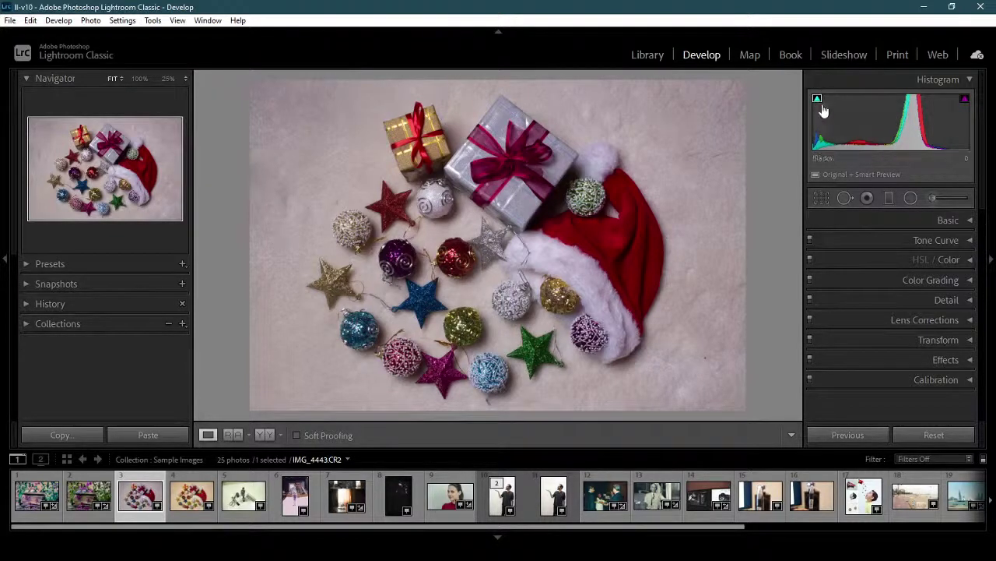
{"action": "left_click", "coordinate": [966, 100]}
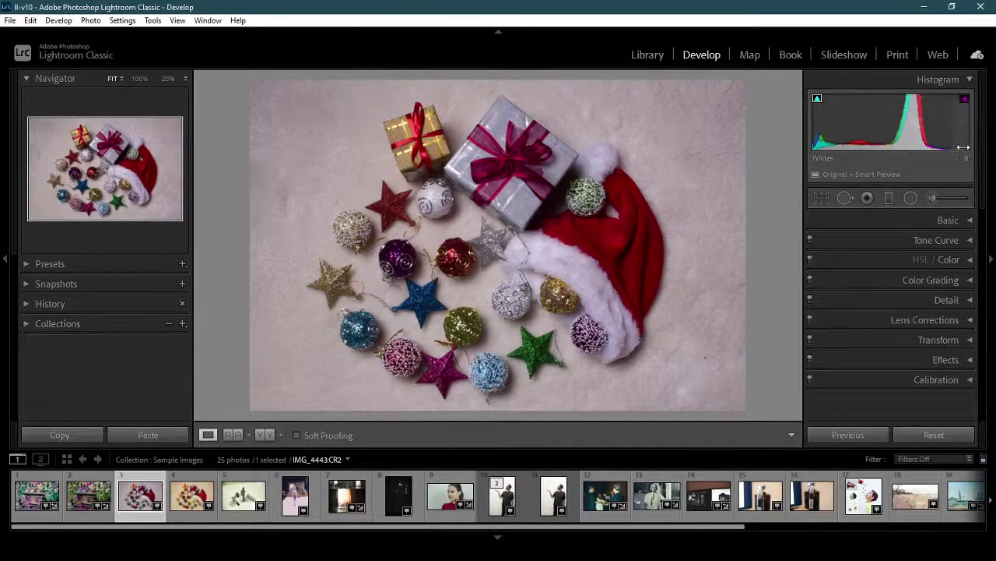
{"action": "left_click", "coordinate": [965, 99]}
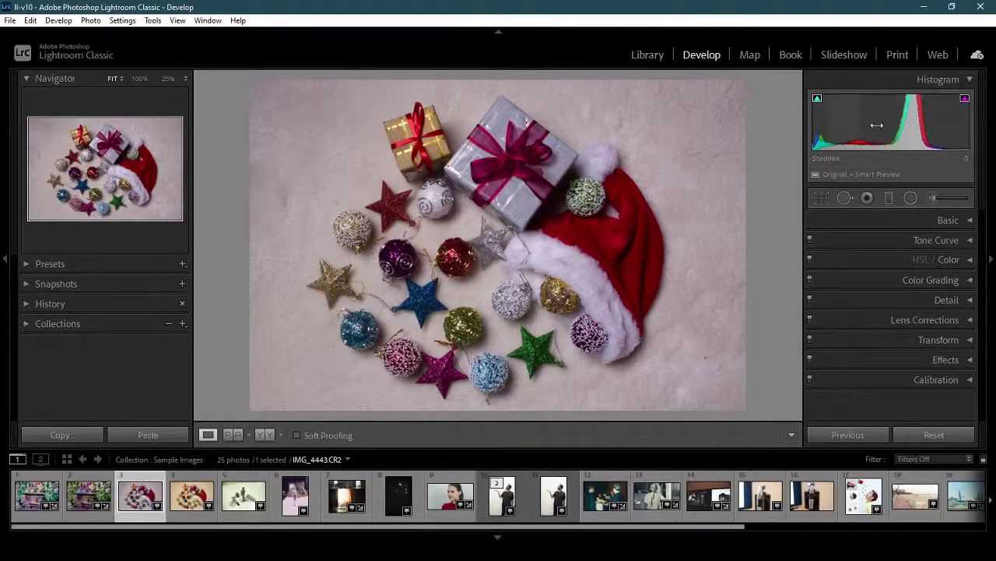
Lower the exposure slightly from the histogram, and raise it strongly until the highlights clip.
{"action": "mouse_move", "coordinate": [895, 124]}
{"action": "left_mouse_down"}
{"action": "mouse_move", "coordinate": [872, 125]}
{"action": "mouse_move", "coordinate": [889, 124]}
{"action": "left_mouse_up"}
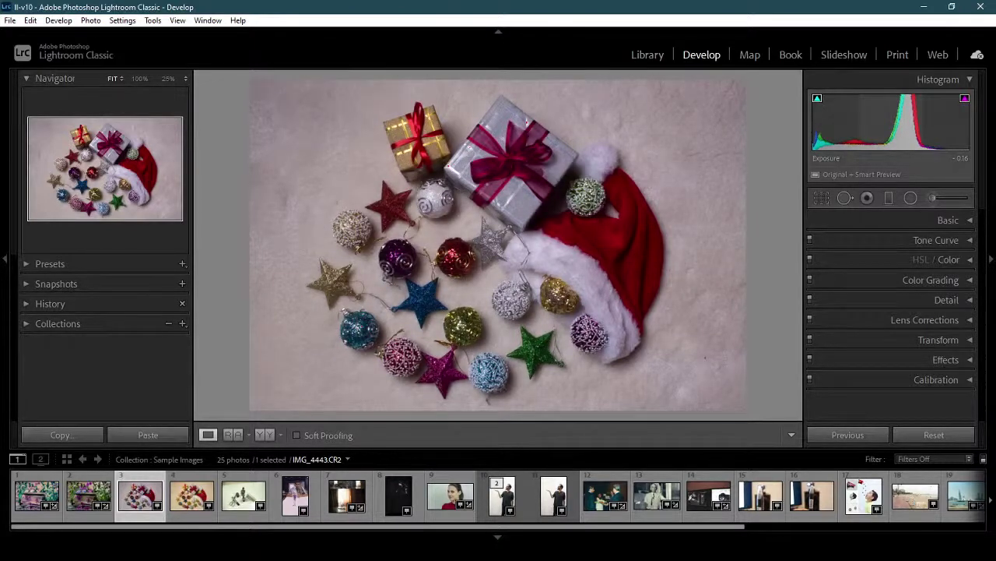
{"action": "left_click_drag", "start_coordinate": [889, 124], "coordinate": [970, 125]}
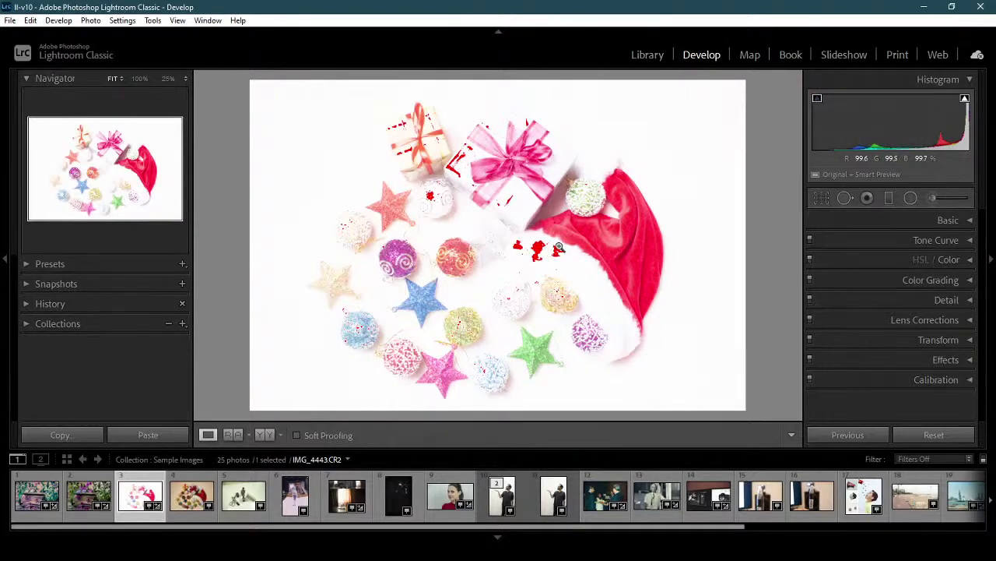
Examine the clipped highlights at 100% on the hat, gift box and baubles, comparing with the highlight clipping overlay off and on.
{"action": "left_click", "coordinate": [545, 249]}
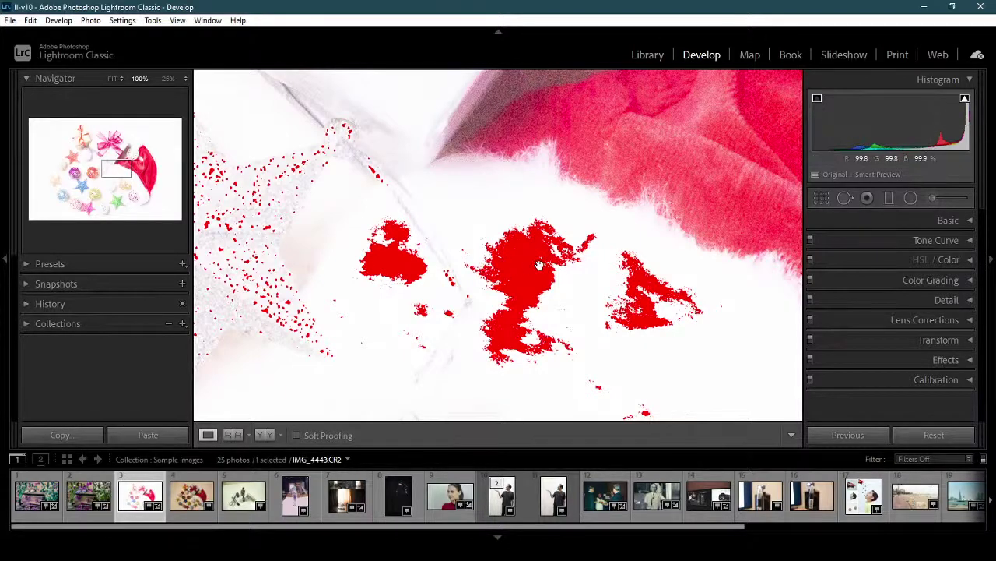
{"action": "mouse_move", "coordinate": [356, 216]}
{"action": "left_mouse_down"}
{"action": "mouse_move", "coordinate": [483, 242]}
{"action": "mouse_move", "coordinate": [498, 206]}
{"action": "mouse_move", "coordinate": [490, 256]}
{"action": "mouse_move", "coordinate": [459, 315]}
{"action": "left_mouse_up"}
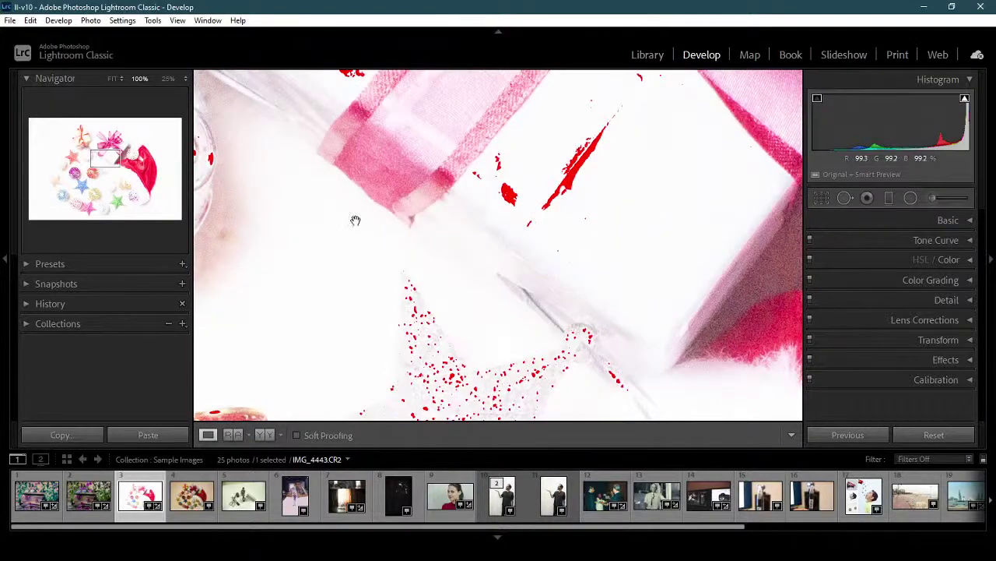
{"action": "left_click_drag", "start_coordinate": [355, 220], "coordinate": [732, 245]}
{"action": "left_click_drag", "start_coordinate": [610, 312], "coordinate": [524, 350]}
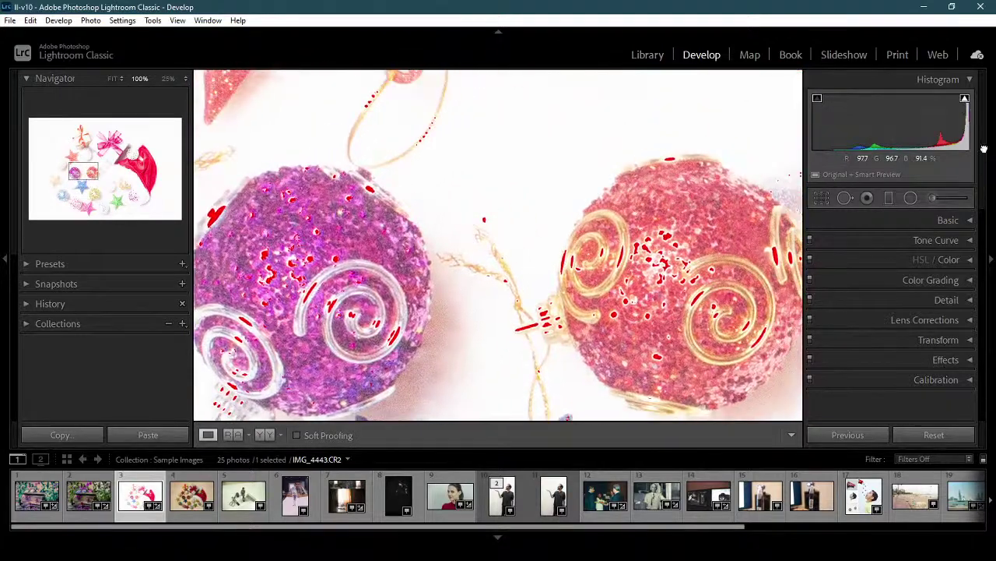
{"action": "left_click", "coordinate": [966, 101]}
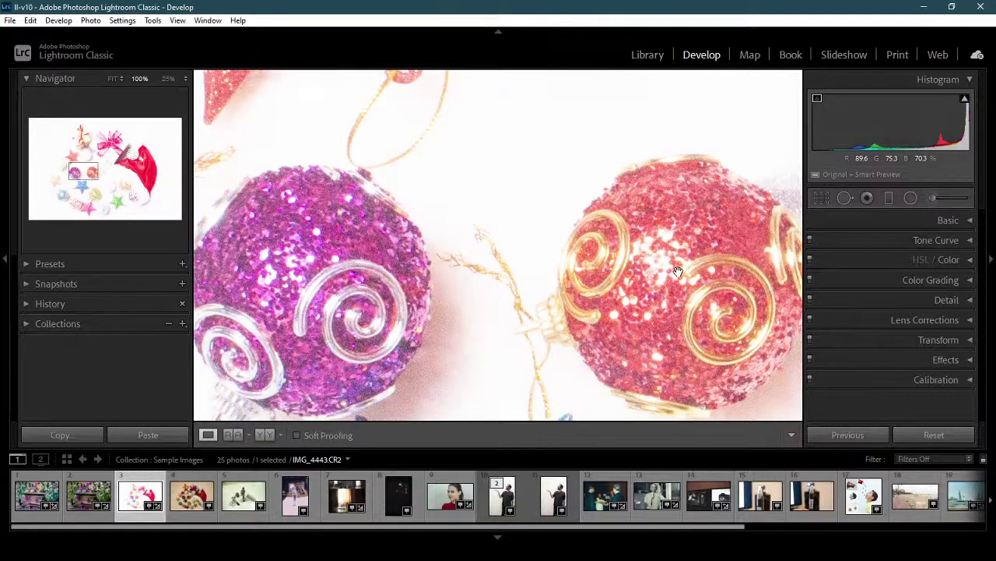
{"action": "left_click", "coordinate": [966, 100]}
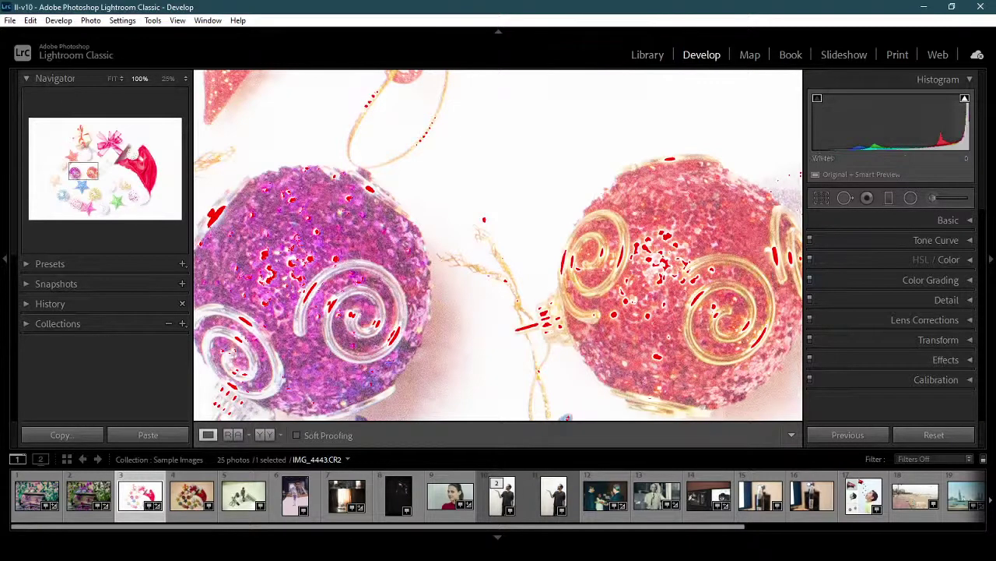
Bring the overexposed photo back down to normal brightness from the histogram and fit the whole image in view.
{"action": "left_click_drag", "start_coordinate": [945, 129], "coordinate": [849, 128]}
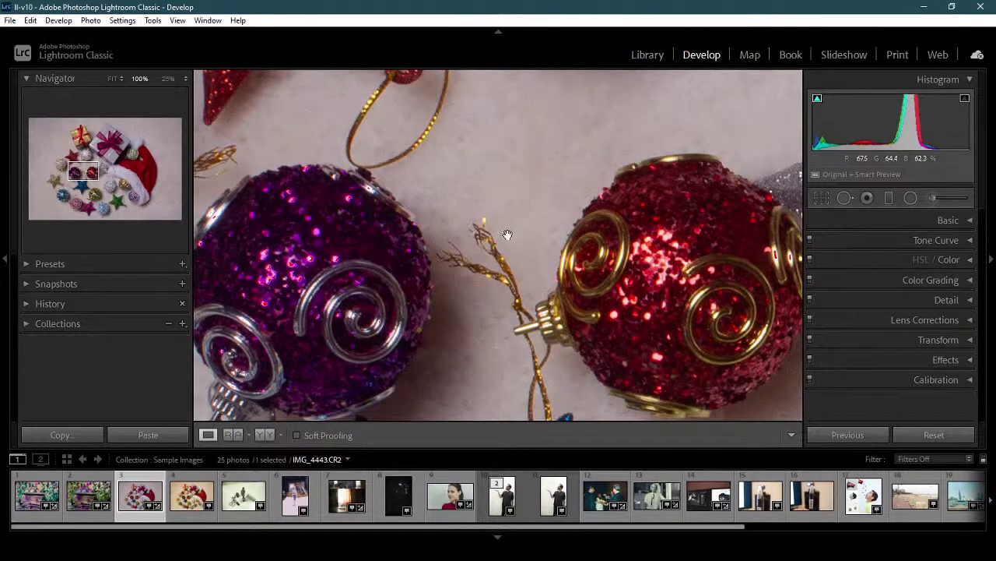
{"action": "left_click", "coordinate": [140, 82]}
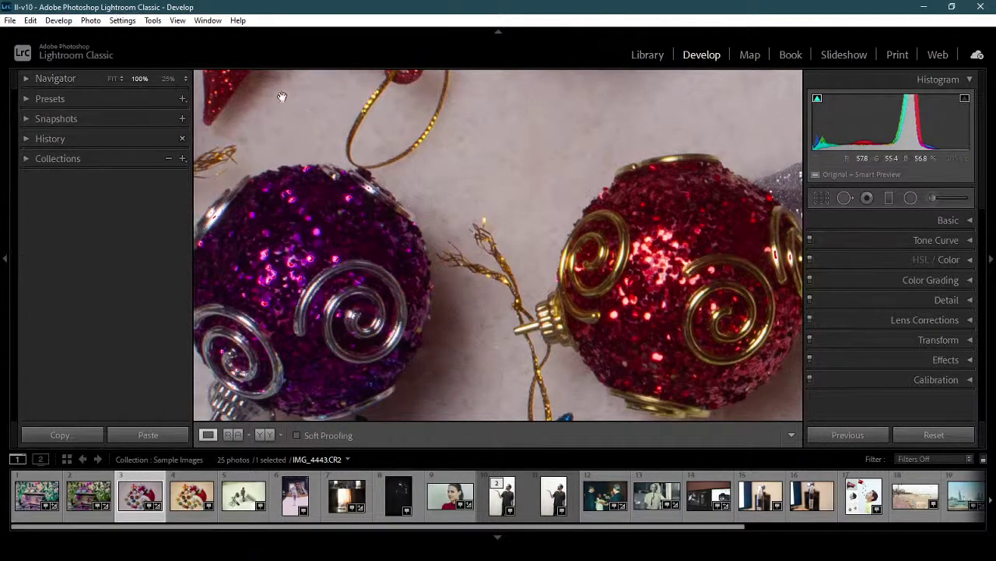
{"action": "left_click", "coordinate": [137, 78]}
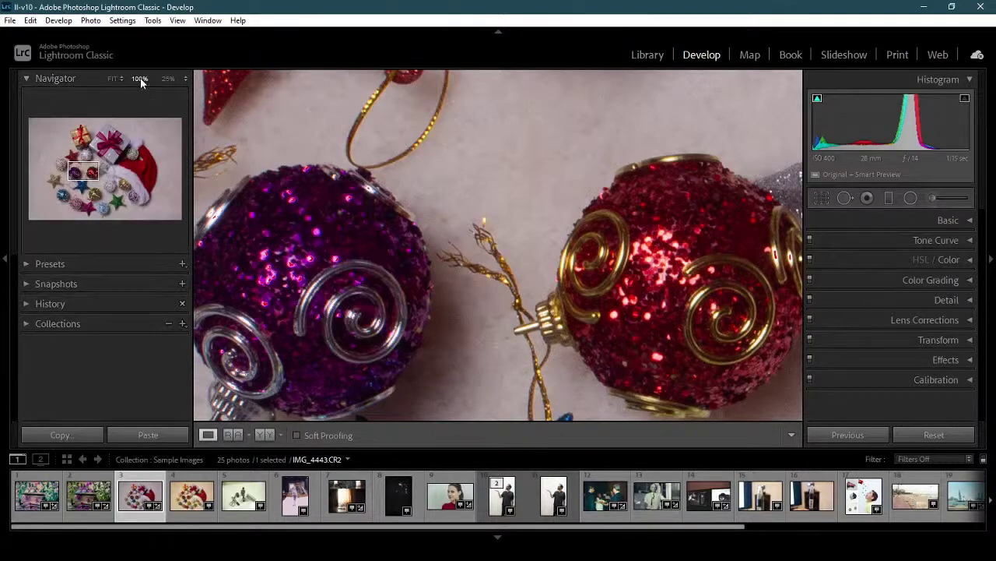
{"action": "left_click", "coordinate": [112, 78]}
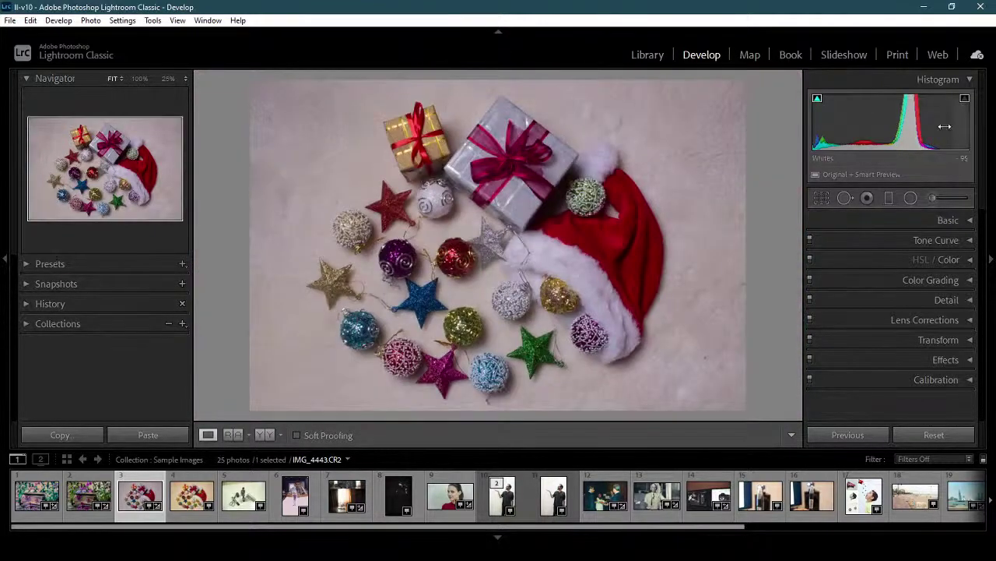
Drop the exposure from the histogram until the photo is nearly black, and inspect the clipped shadows at 100%.
{"action": "left_click_drag", "start_coordinate": [872, 124], "coordinate": [755, 125]}
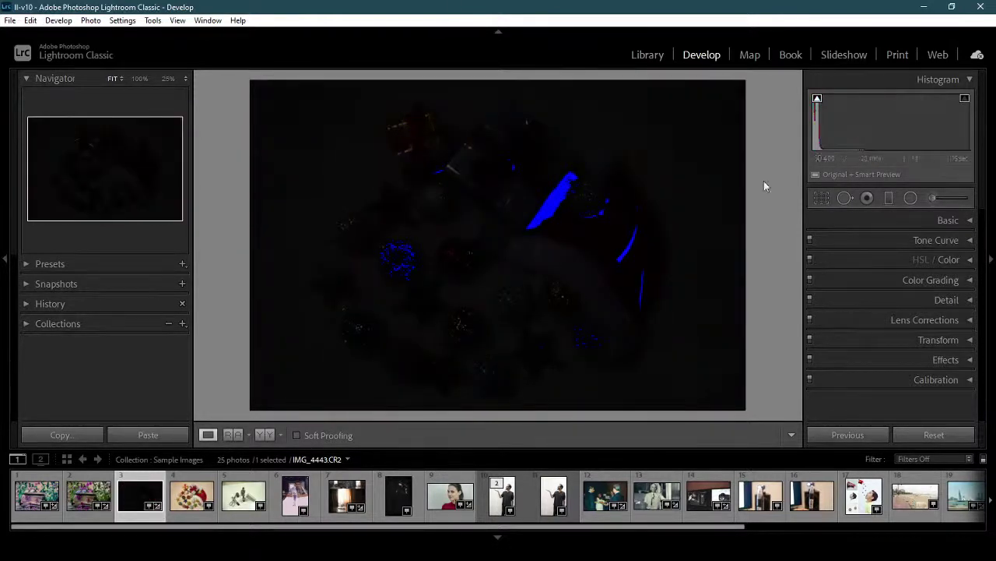
{"action": "left_click", "coordinate": [556, 194]}
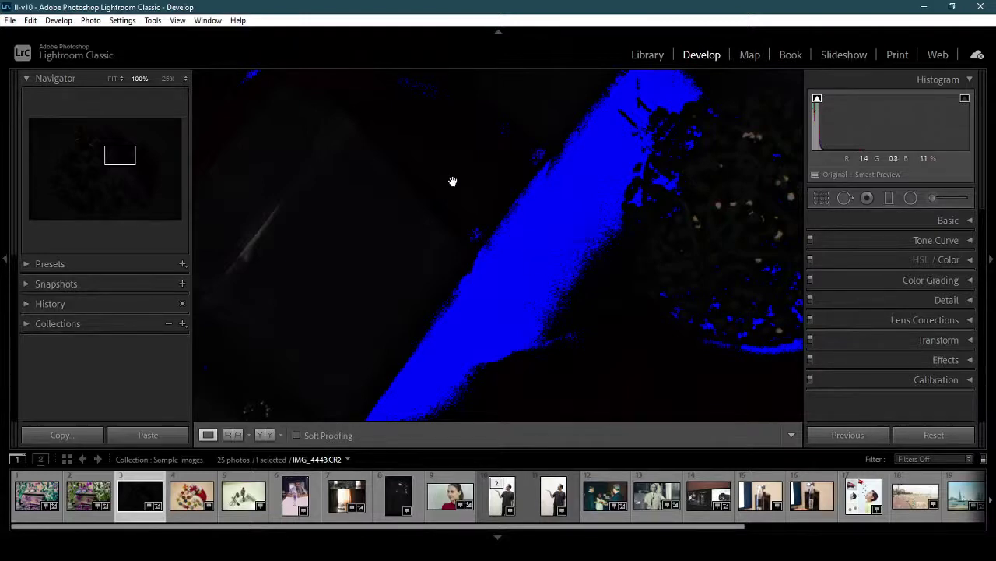
{"action": "left_click", "coordinate": [572, 201]}
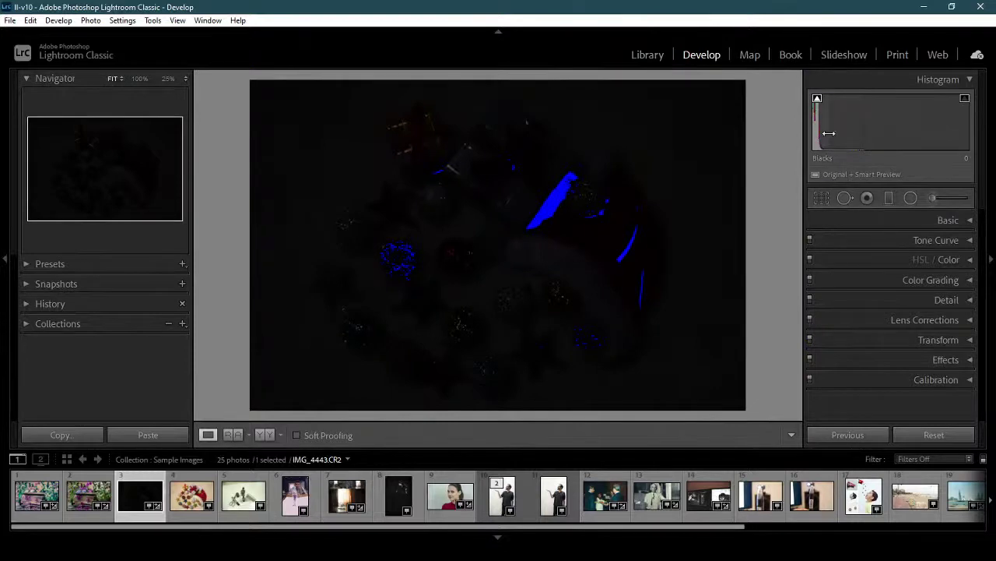
Brighten the darkened photo partway from the histogram, and reset all of its develop settings.
{"action": "mouse_move", "coordinate": [883, 127]}
{"action": "left_mouse_down"}
{"action": "mouse_move", "coordinate": [852, 127]}
{"action": "mouse_move", "coordinate": [869, 127]}
{"action": "left_mouse_up"}
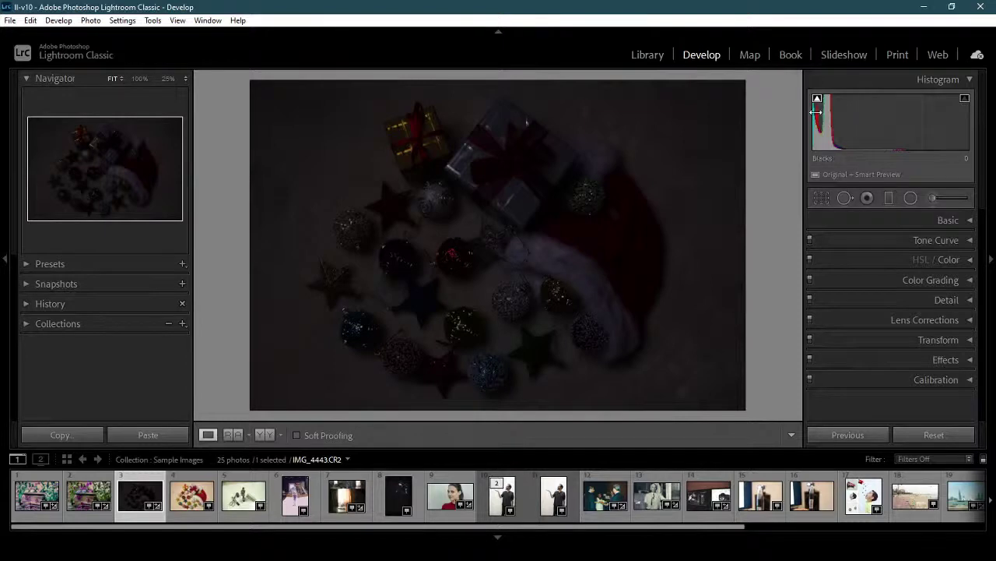
{"action": "left_click", "coordinate": [930, 436]}
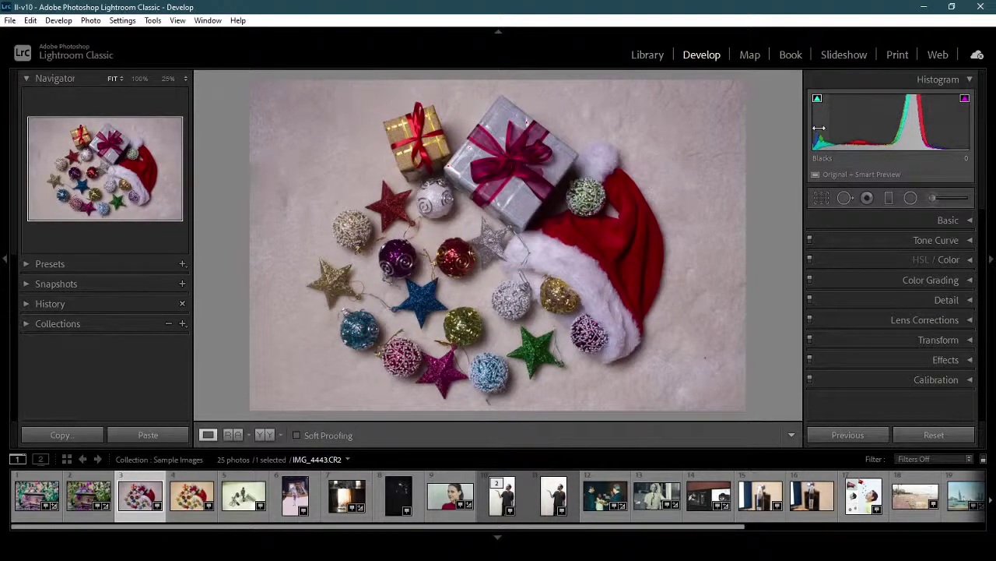
Lower the Blacks to -100 from the histogram and compare the photo with the shadow clipping overlay off and on.
{"action": "left_click_drag", "start_coordinate": [831, 129], "coordinate": [797, 129]}
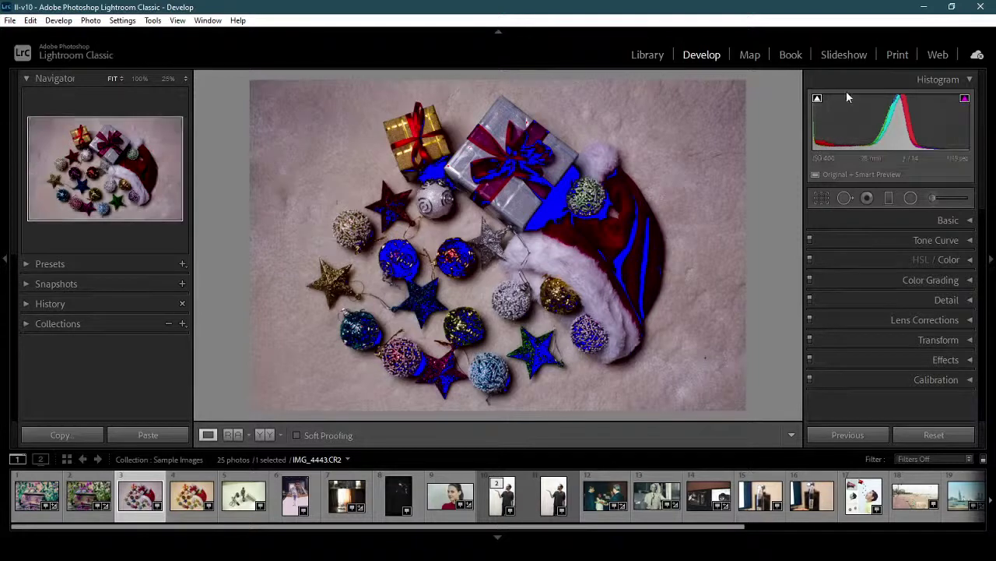
{"action": "left_click", "coordinate": [817, 100]}
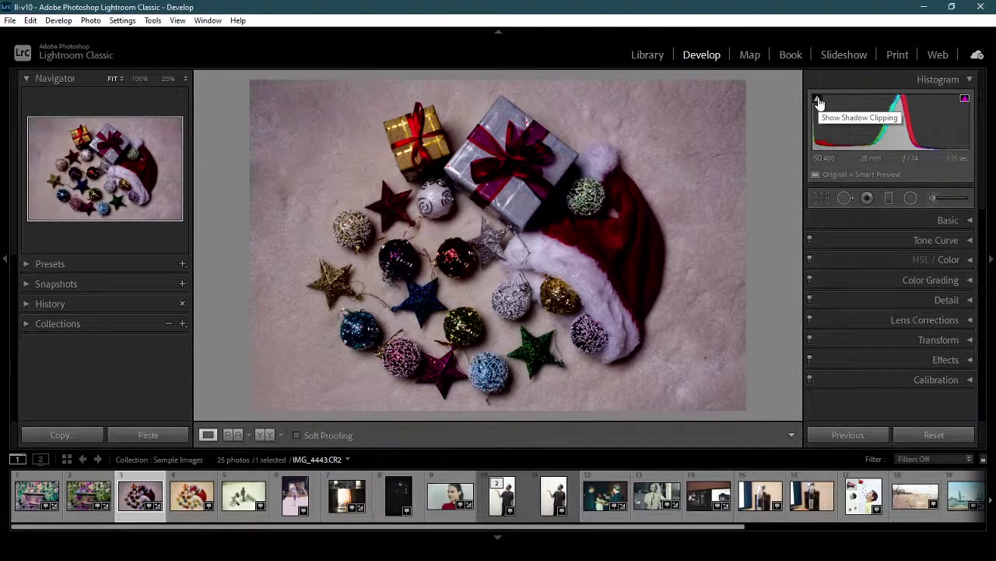
{"action": "left_click", "coordinate": [817, 100]}
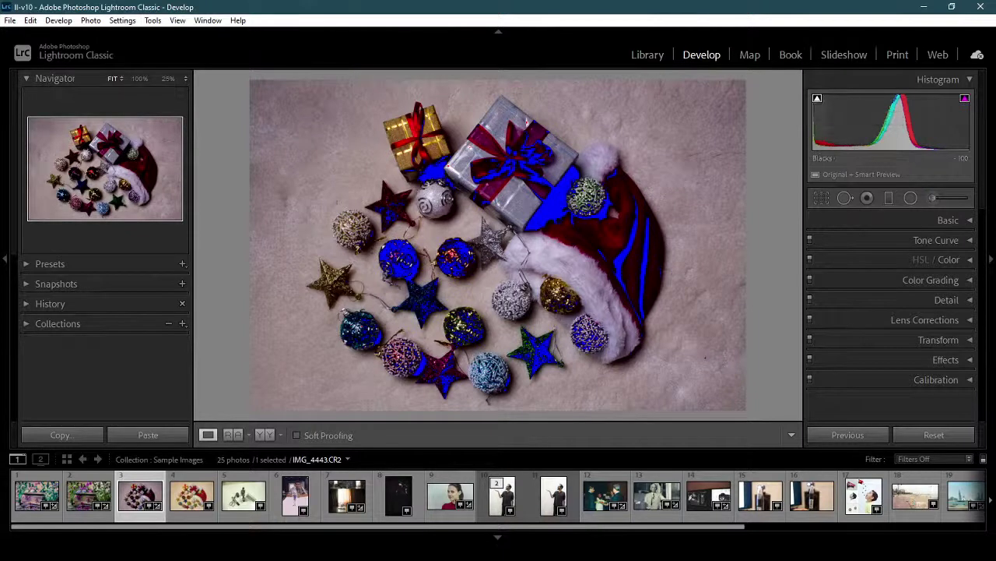
Vary the Blacks level up and down from the histogram, and restore its default.
{"action": "left_click_drag", "start_coordinate": [827, 124], "coordinate": [875, 125]}
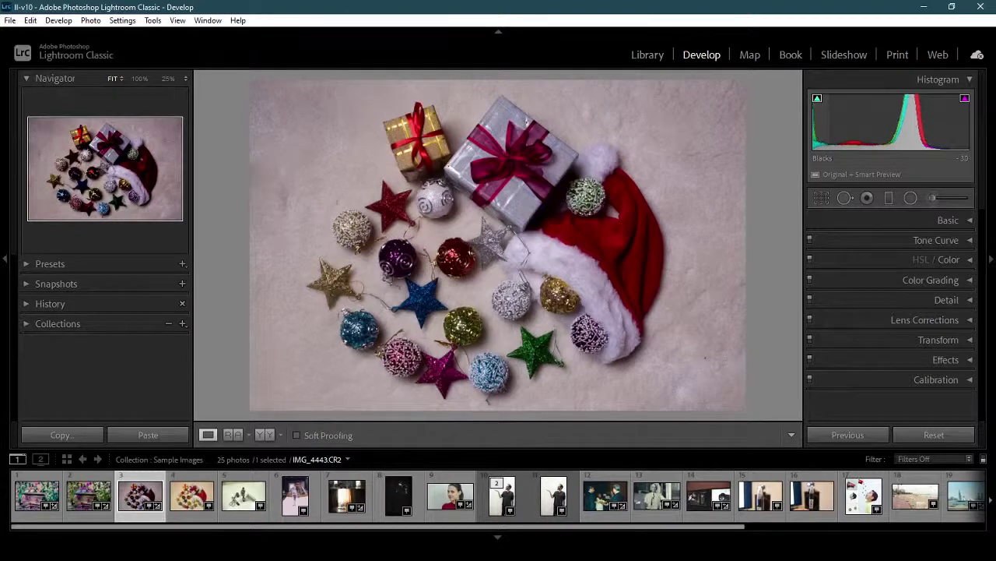
{"action": "left_click_drag", "start_coordinate": [827, 125], "coordinate": [801, 124]}
{"action": "double_click", "coordinate": [820, 137]}
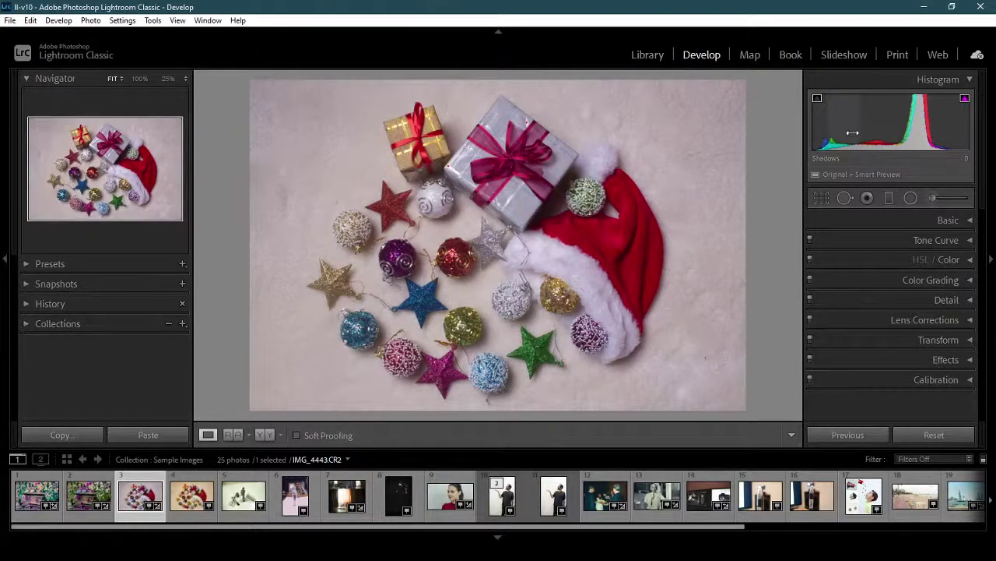
Try Shadows, Highlights at -73 and Whites at -37 from the histogram, and reset all of the photo's develop settings.
{"action": "mouse_move", "coordinate": [820, 137]}
{"action": "left_mouse_down"}
{"action": "mouse_move", "coordinate": [786, 137]}
{"action": "mouse_move", "coordinate": [830, 141]}
{"action": "left_mouse_up"}
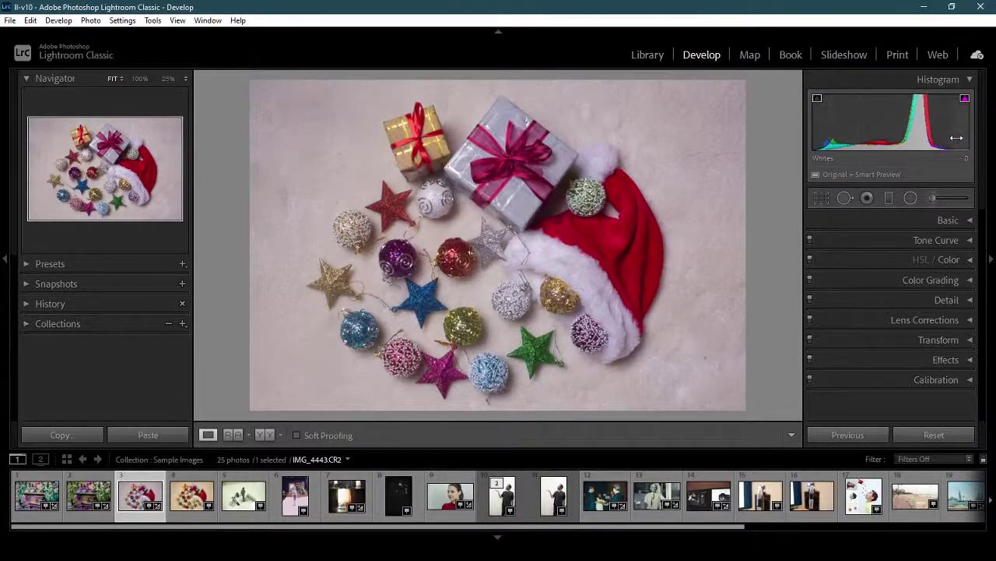
{"action": "left_click_drag", "start_coordinate": [924, 125], "coordinate": [903, 124]}
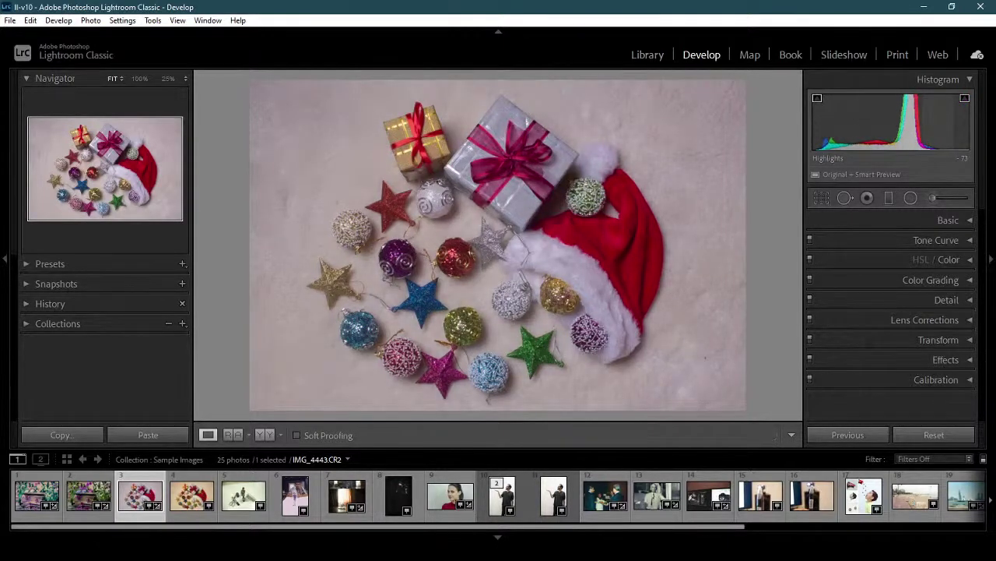
{"action": "mouse_move", "coordinate": [945, 125]}
{"action": "left_mouse_down"}
{"action": "mouse_move", "coordinate": [963, 124]}
{"action": "mouse_move", "coordinate": [941, 125]}
{"action": "left_mouse_up"}
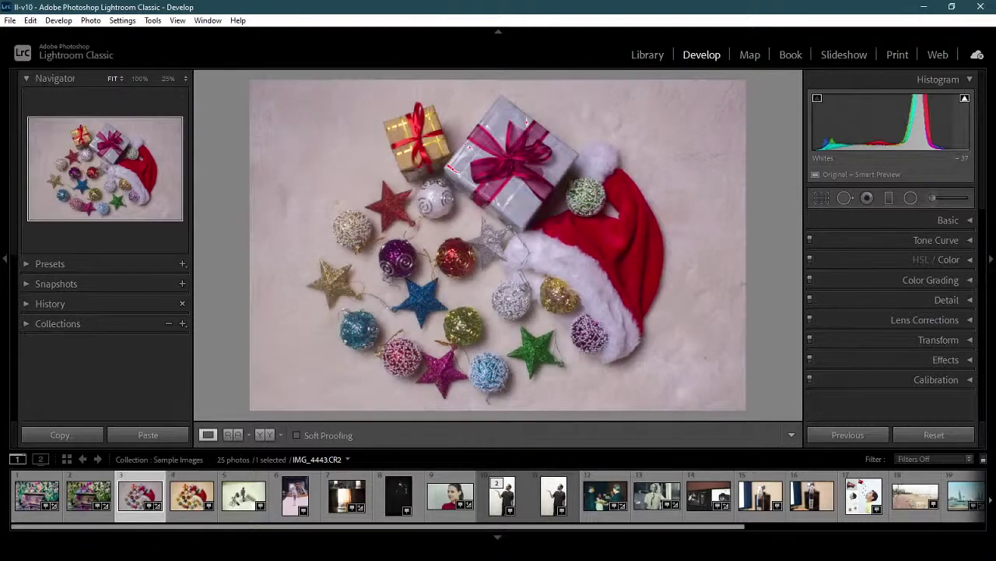
{"action": "left_click", "coordinate": [951, 434]}
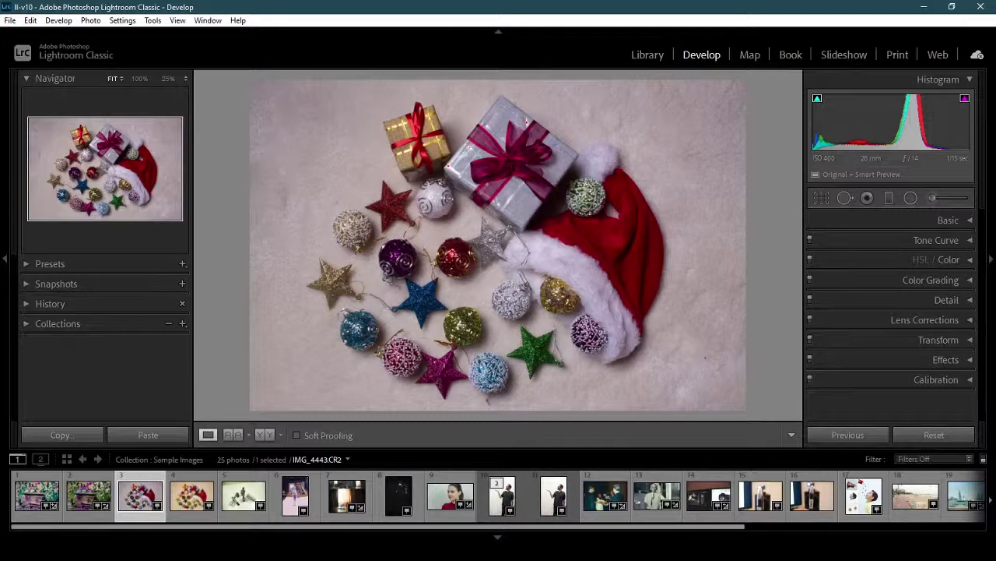
Crop the photo to a smaller custom frame around the gifts and hat, rotate it to -25.22, and reset the applied crop.
{"action": "left_click", "coordinate": [825, 197]}
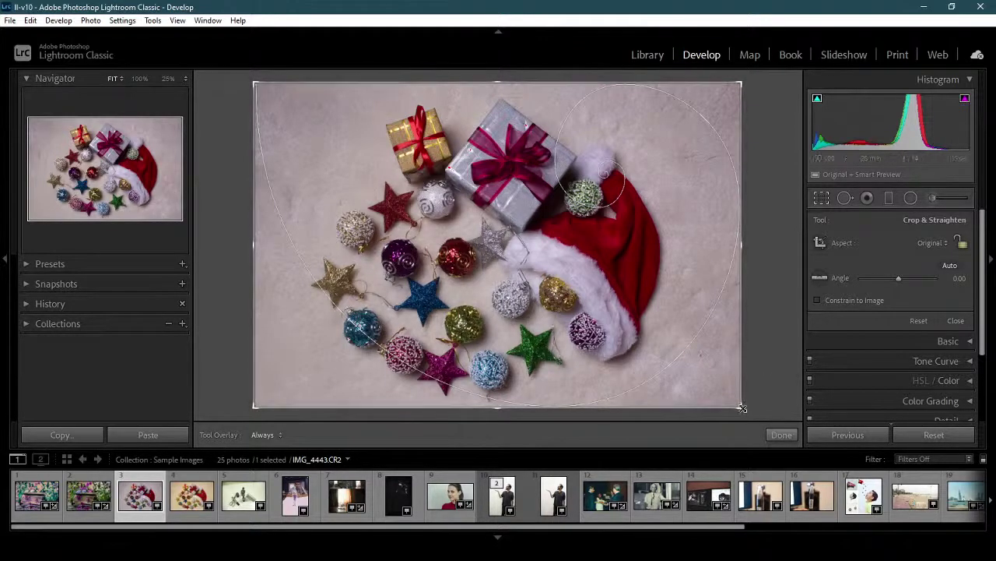
{"action": "left_click_drag", "start_coordinate": [741, 407], "coordinate": [667, 354]}
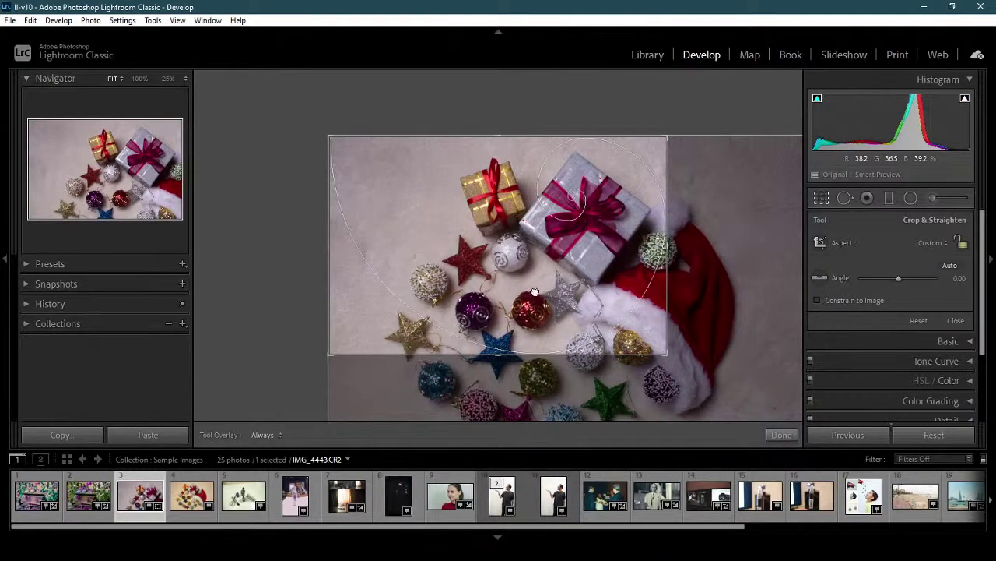
{"action": "left_click_drag", "start_coordinate": [705, 313], "coordinate": [674, 221]}
{"action": "left_click_drag", "start_coordinate": [602, 233], "coordinate": [522, 278]}
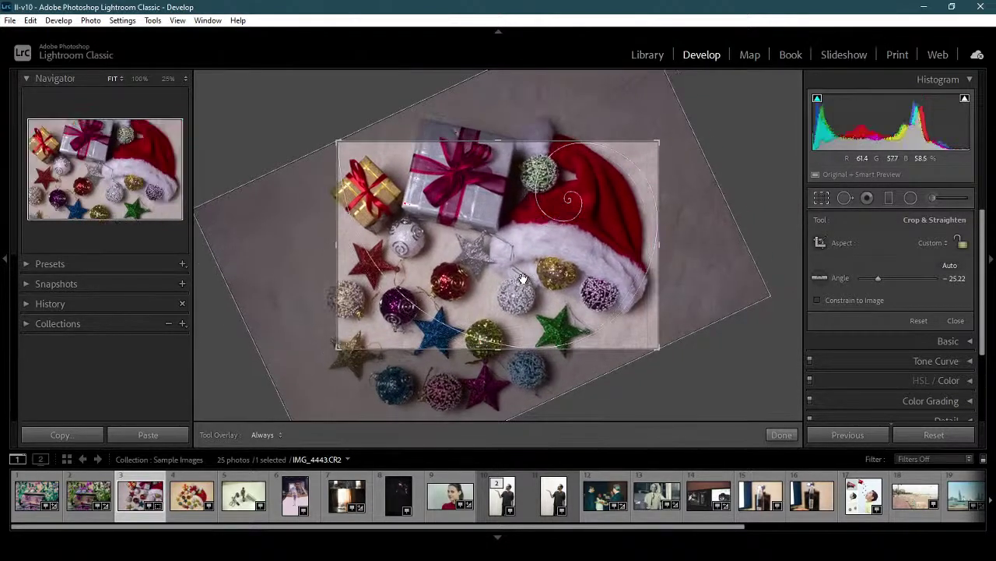
{"action": "left_click", "coordinate": [782, 435]}
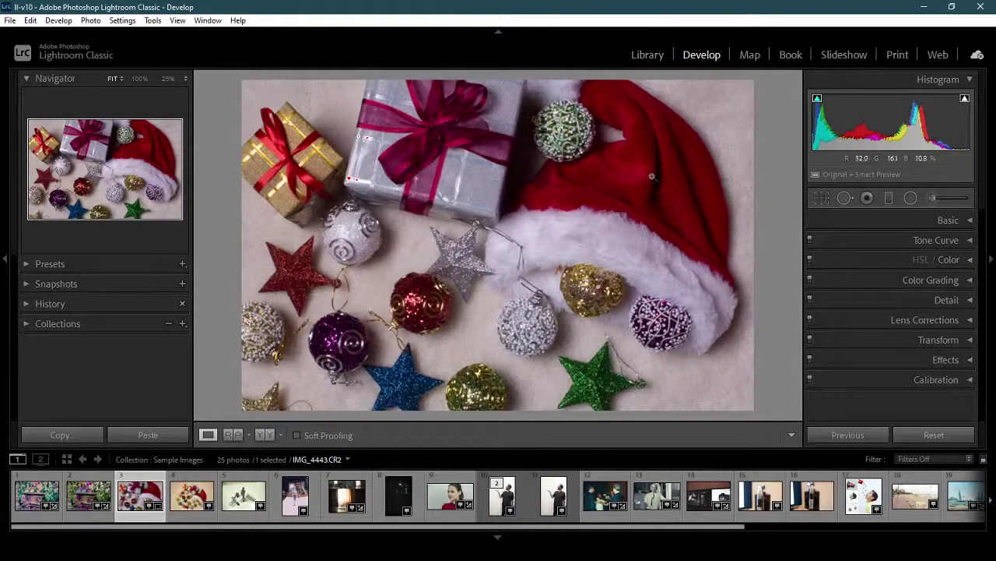
{"action": "left_click", "coordinate": [934, 435]}
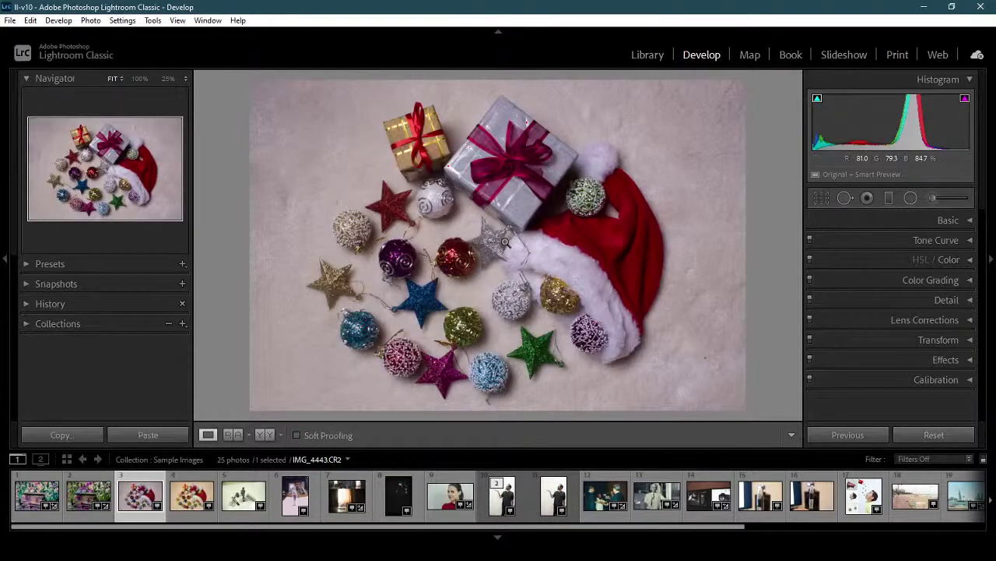
{"action": "left_click", "coordinate": [821, 198]}
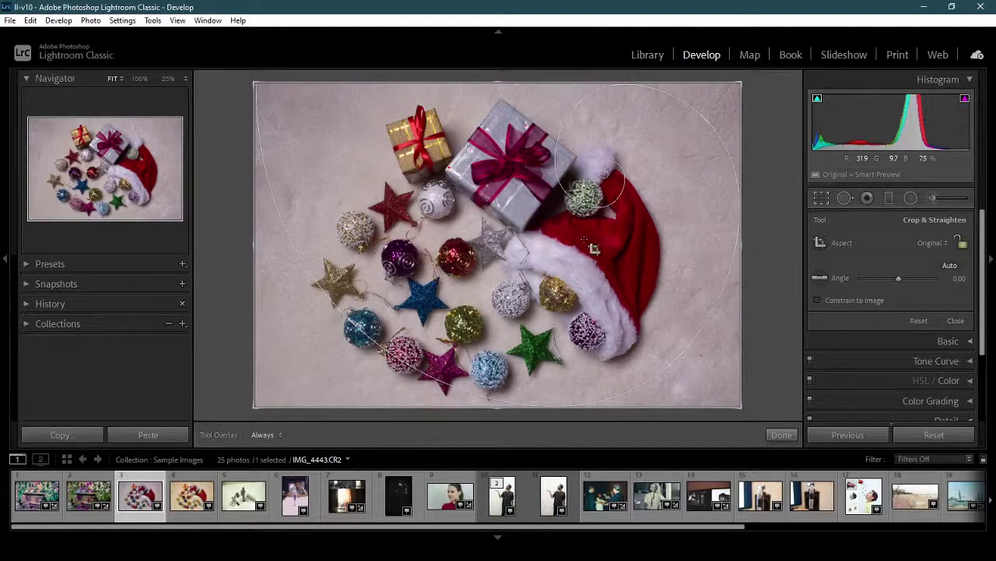
{"action": "key", "text": "c"}
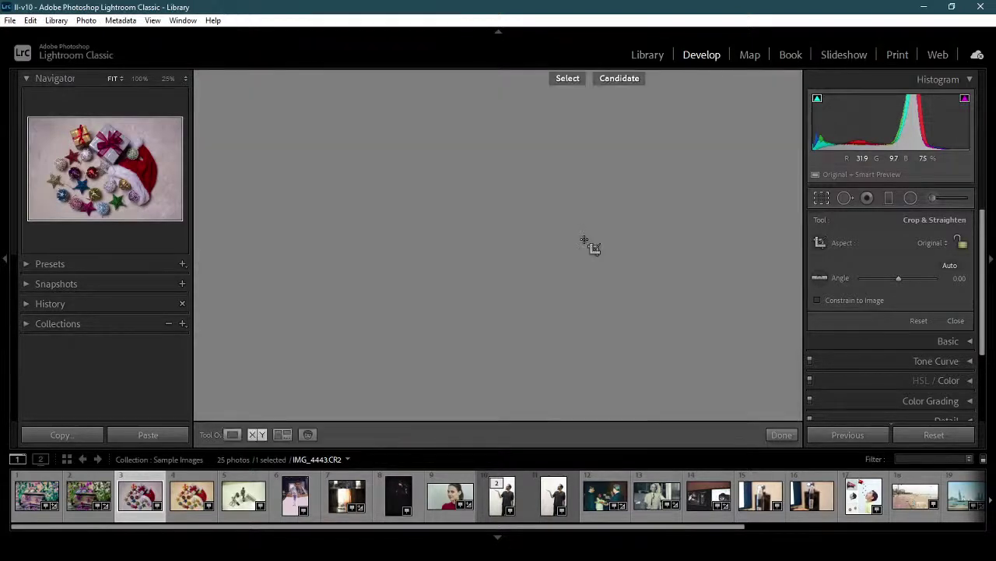
{"action": "key", "text": "e"}
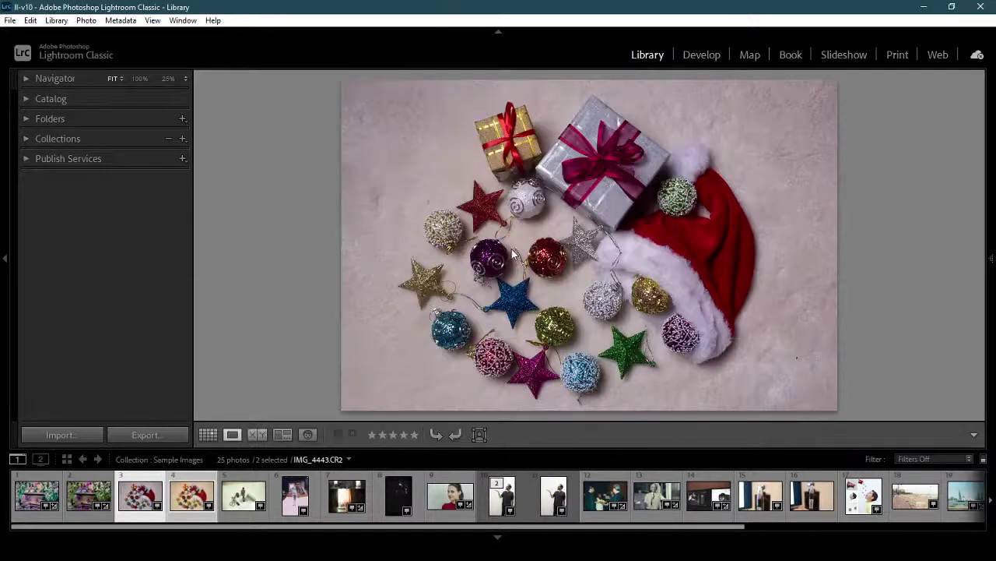
{"action": "mouse_move", "coordinate": [992, 281]}
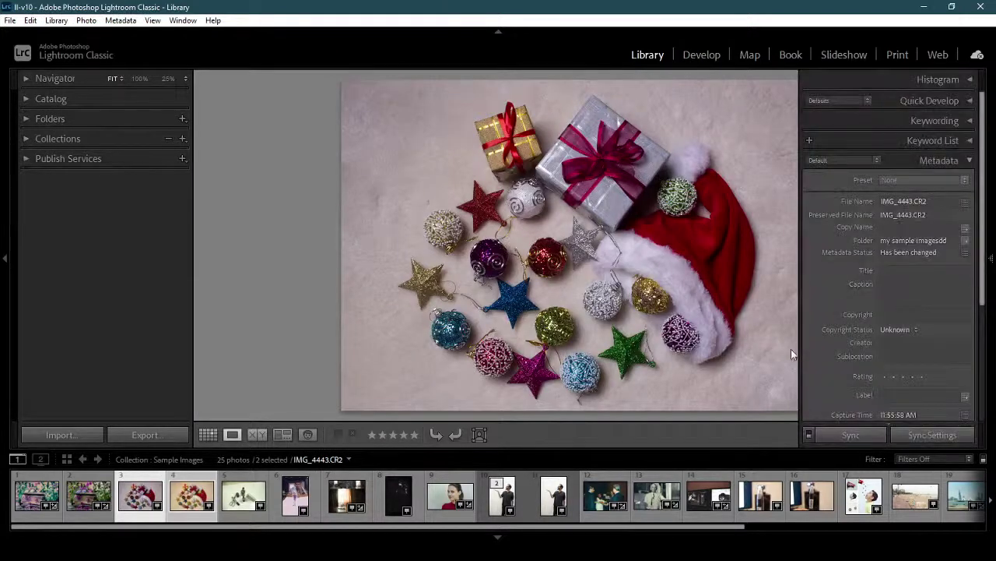
{"action": "left_click", "coordinate": [705, 56]}
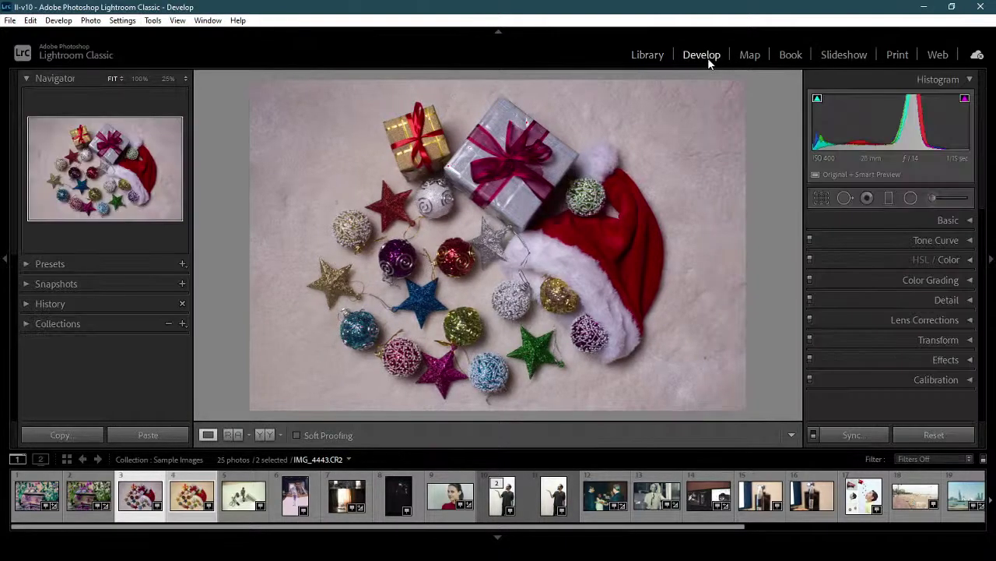
Open the crop overlay and review the commands available for the photo, including Metadata, Set Color Label, Edit In, Go to Collection and Settings.
{"action": "left_click", "coordinate": [822, 197]}
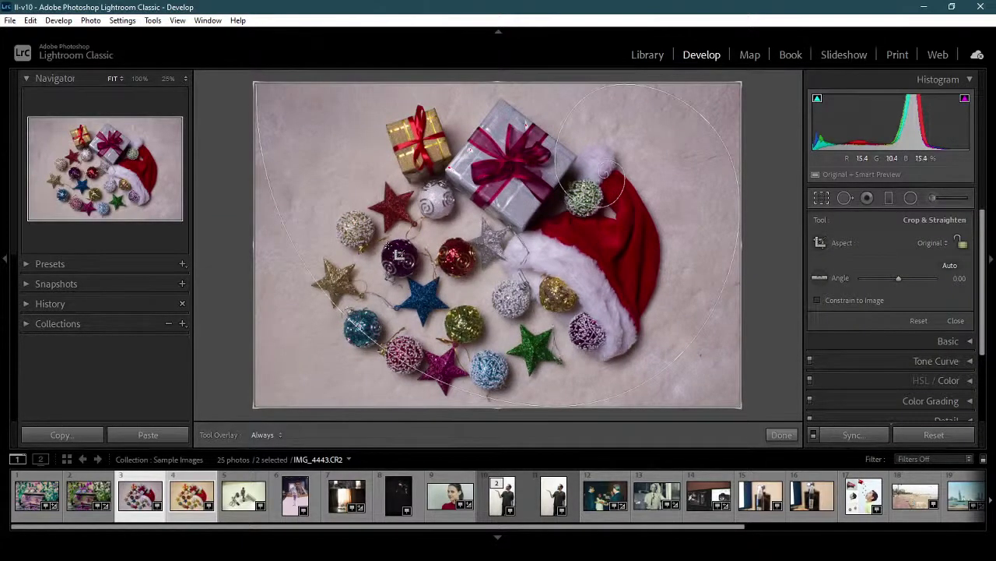
{"action": "right_click", "coordinate": [432, 241]}
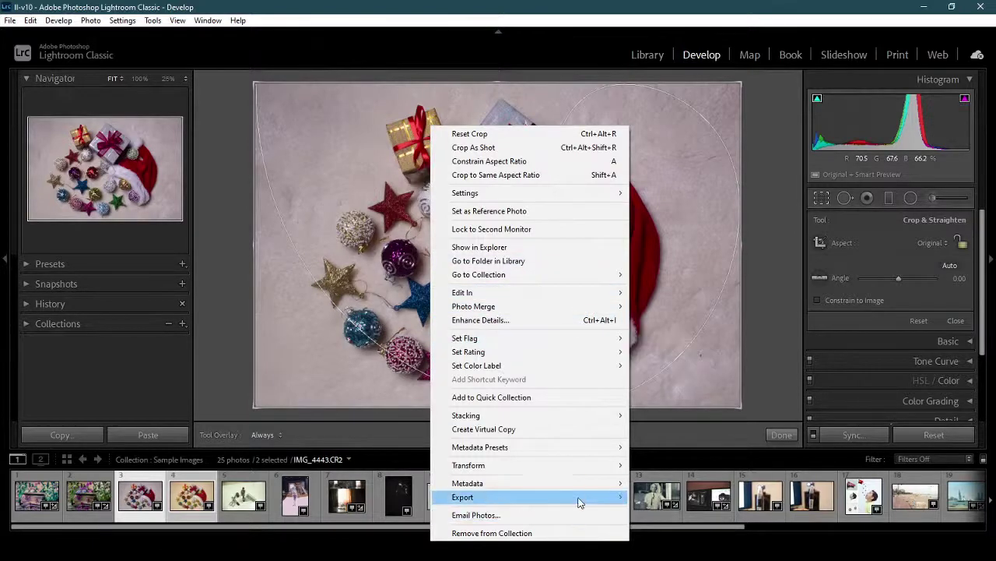
{"action": "mouse_move", "coordinate": [590, 487]}
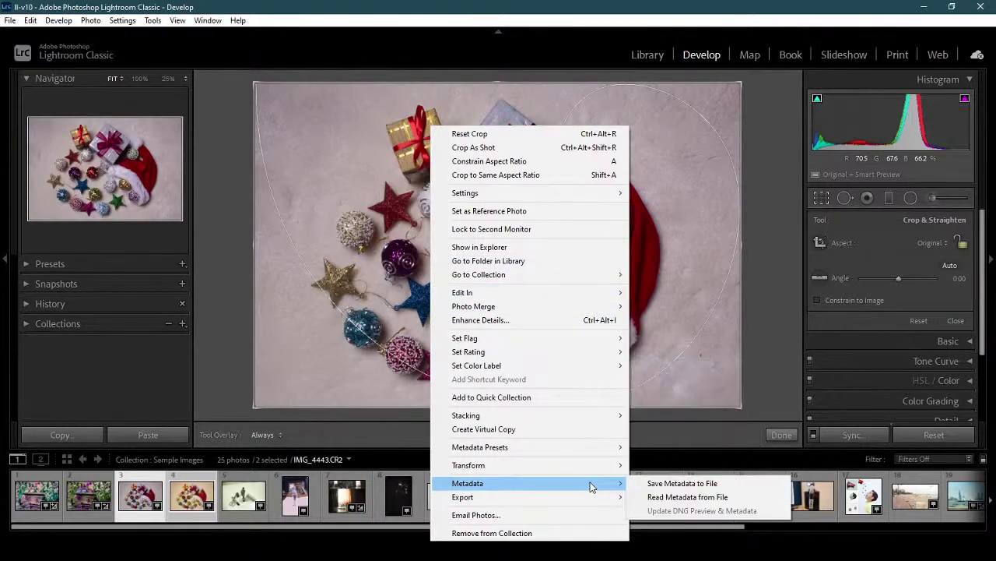
{"action": "mouse_move", "coordinate": [593, 424]}
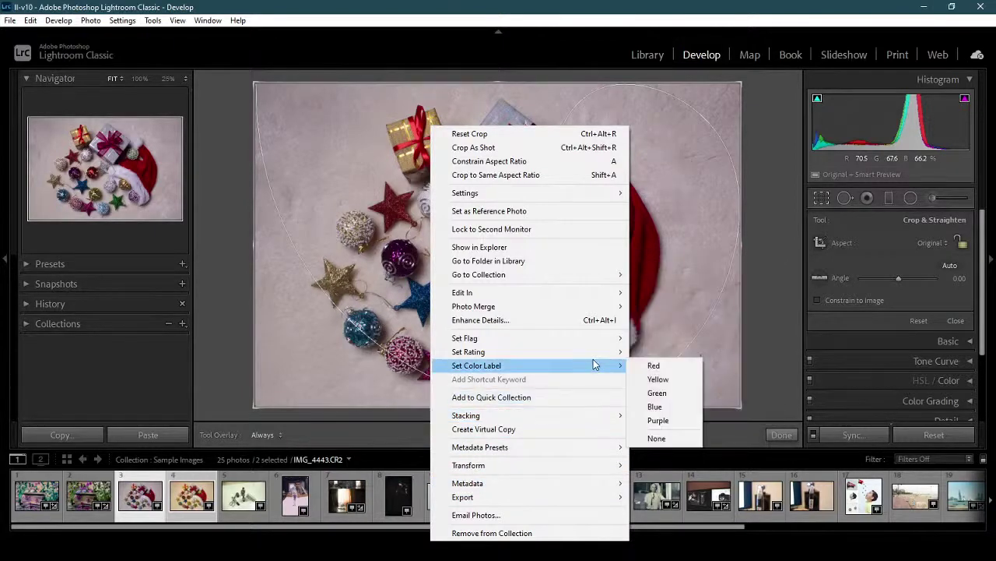
{"action": "mouse_move", "coordinate": [598, 338]}
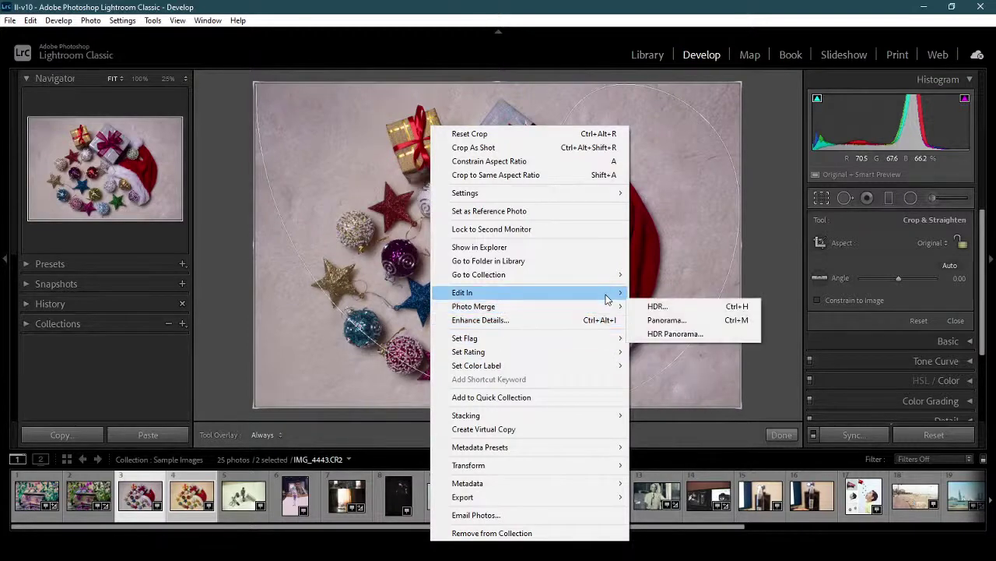
{"action": "mouse_move", "coordinate": [606, 298]}
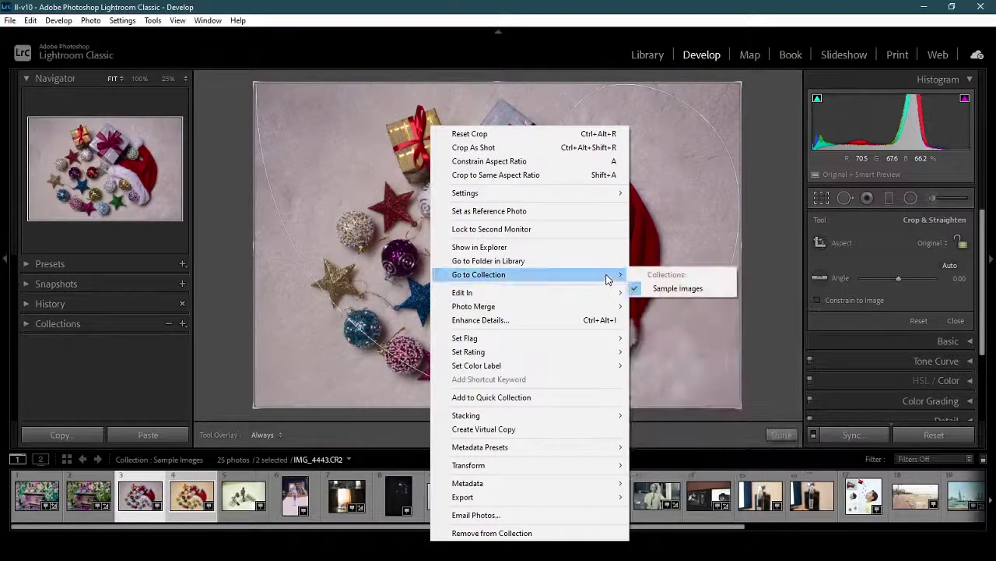
{"action": "mouse_move", "coordinate": [607, 193]}
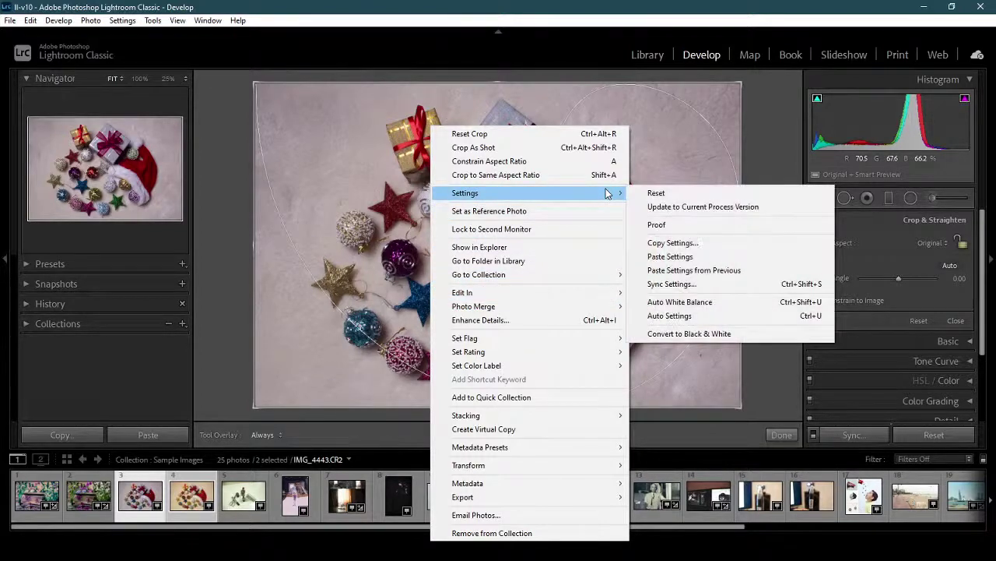
{"action": "left_click", "coordinate": [825, 156]}
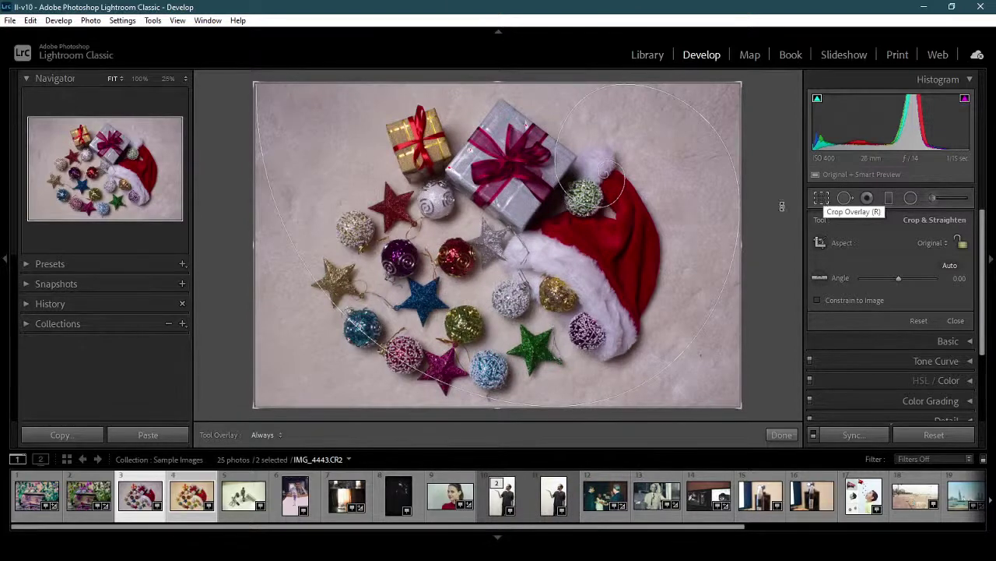
{"action": "left_click", "coordinate": [824, 199]}
{"action": "key", "text": "r"}
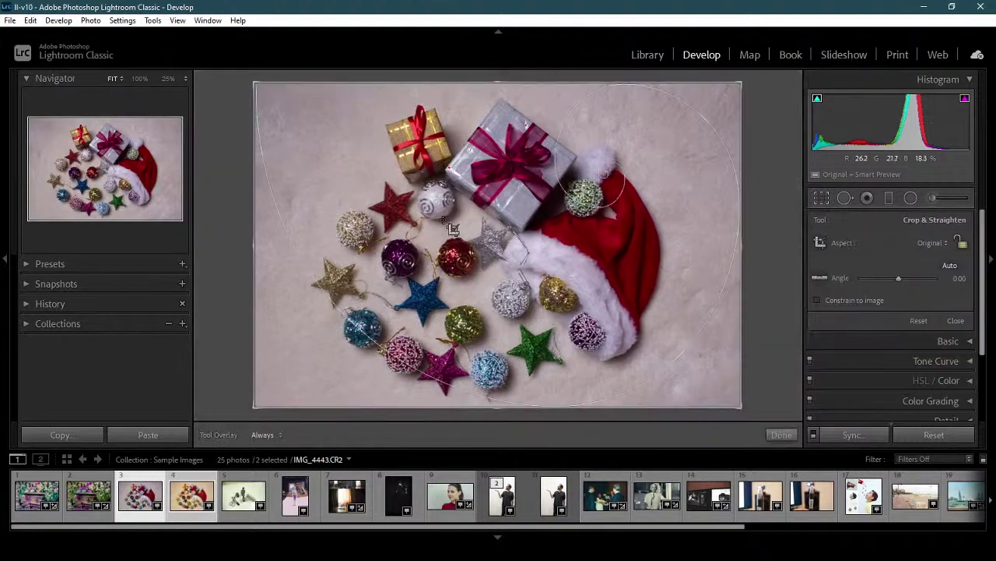
{"action": "key", "text": "shift+r"}
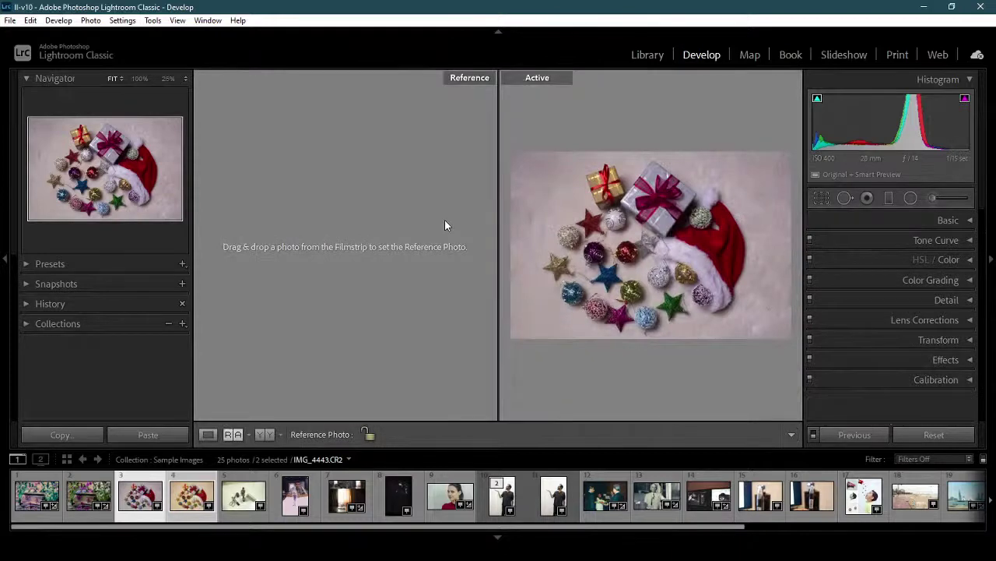
{"action": "left_click", "coordinate": [208, 435]}
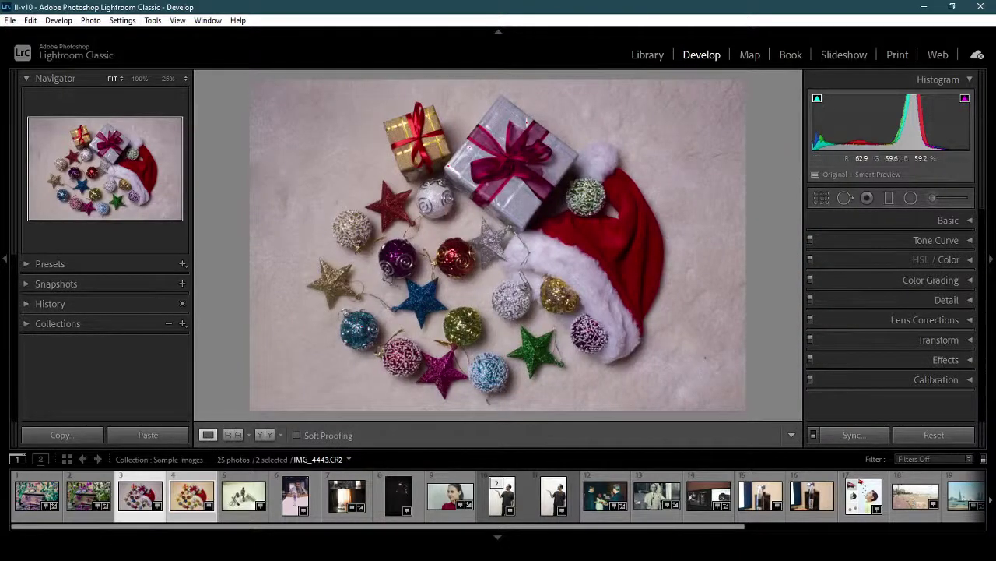
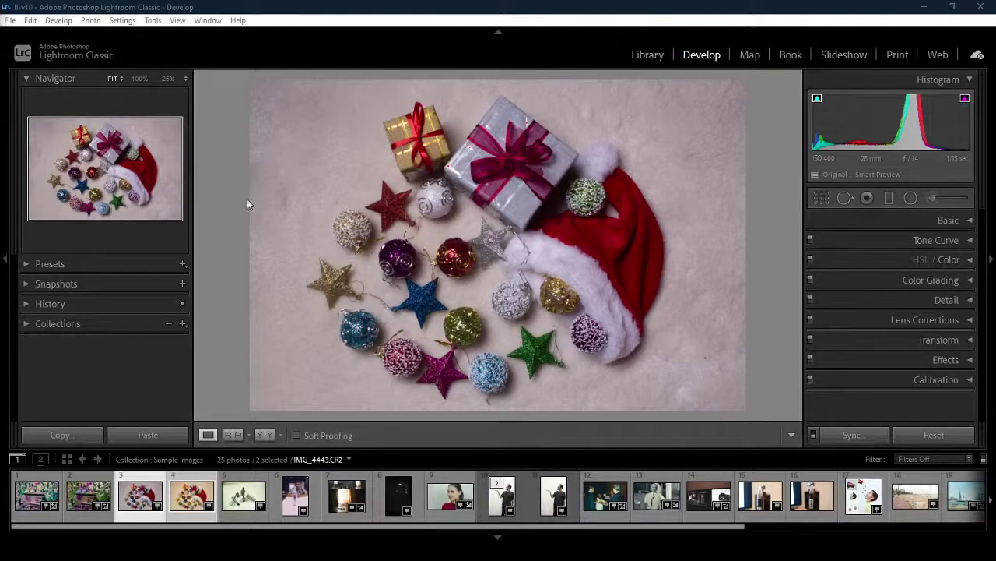
Open the Crop & Straighten tool on the photo and look over the available filmstrip filter presets.
{"action": "left_click", "coordinate": [822, 197]}
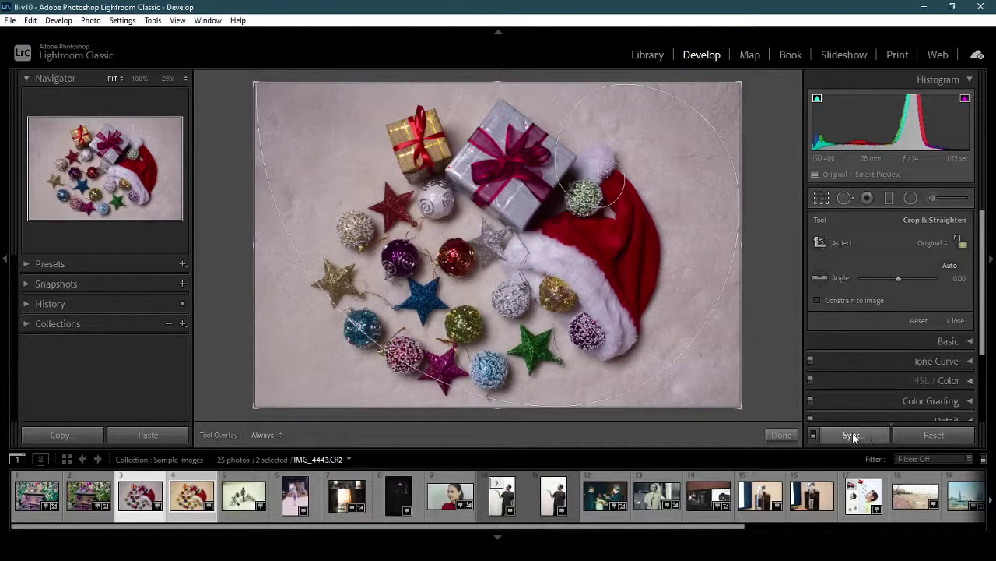
{"action": "scroll", "coordinate": [990, 338], "scroll_direction": "down", "scroll_amount": 3}
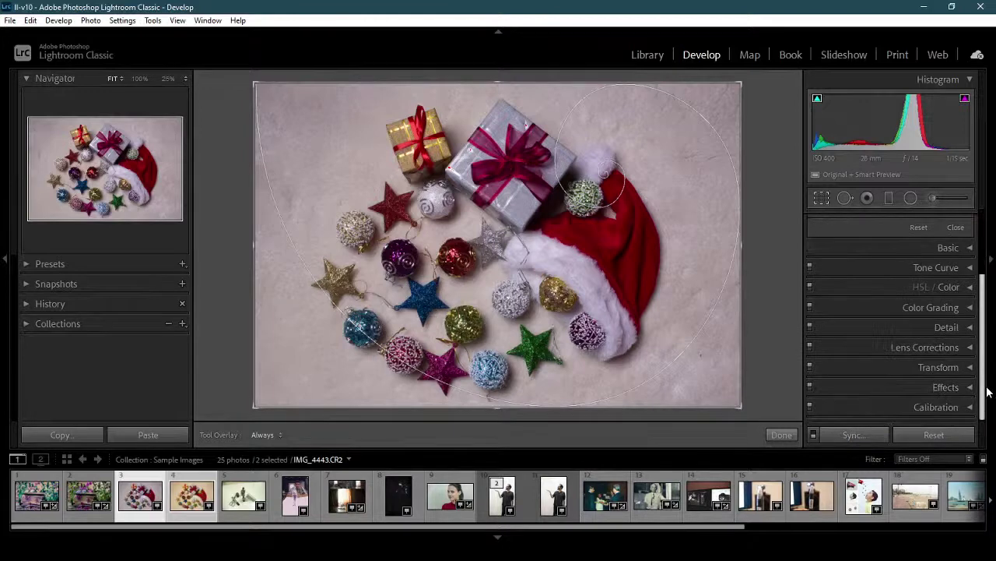
{"action": "scroll", "coordinate": [987, 391], "scroll_direction": "up", "scroll_amount": 3}
{"action": "left_click", "coordinate": [970, 459]}
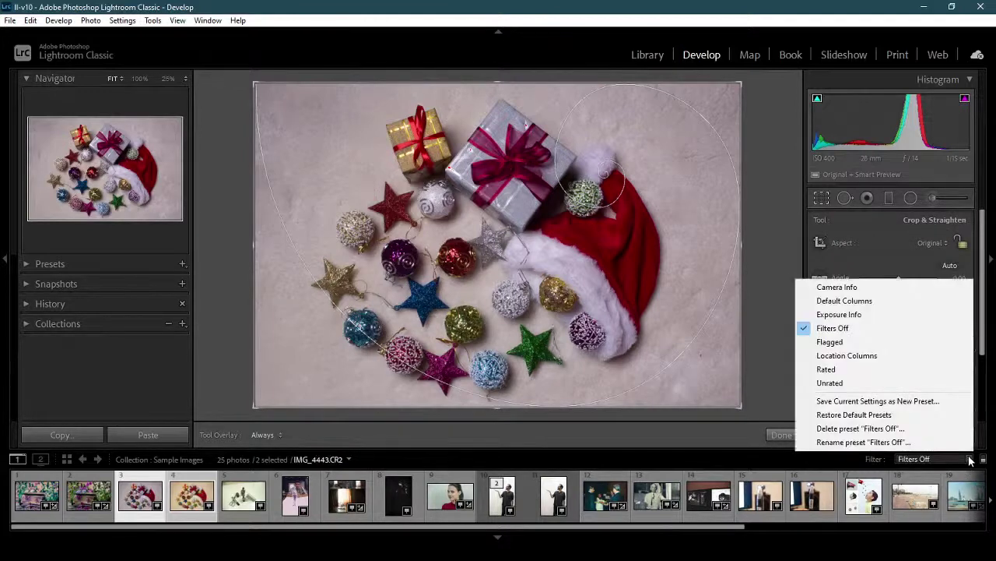
{"action": "left_click", "coordinate": [991, 333]}
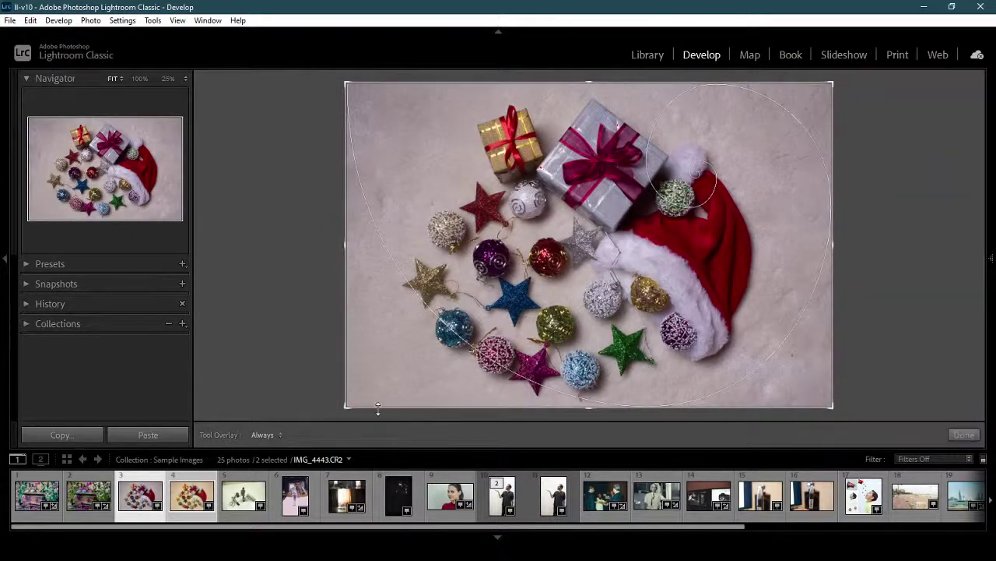
{"action": "key", "text": "F8"}
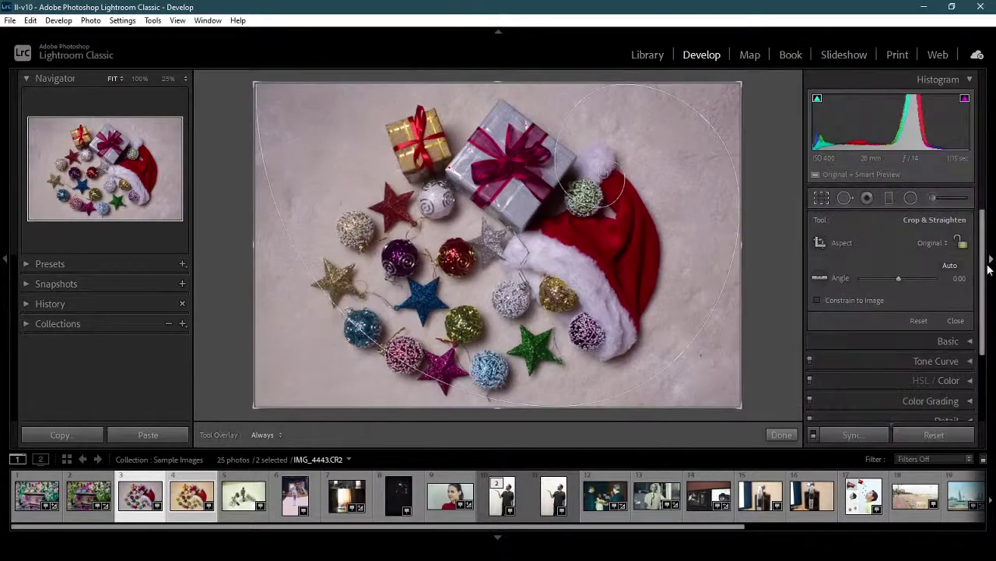
Switch the crop's tool overlay to Auto, and set it back to Always.
{"action": "left_click", "coordinate": [255, 434]}
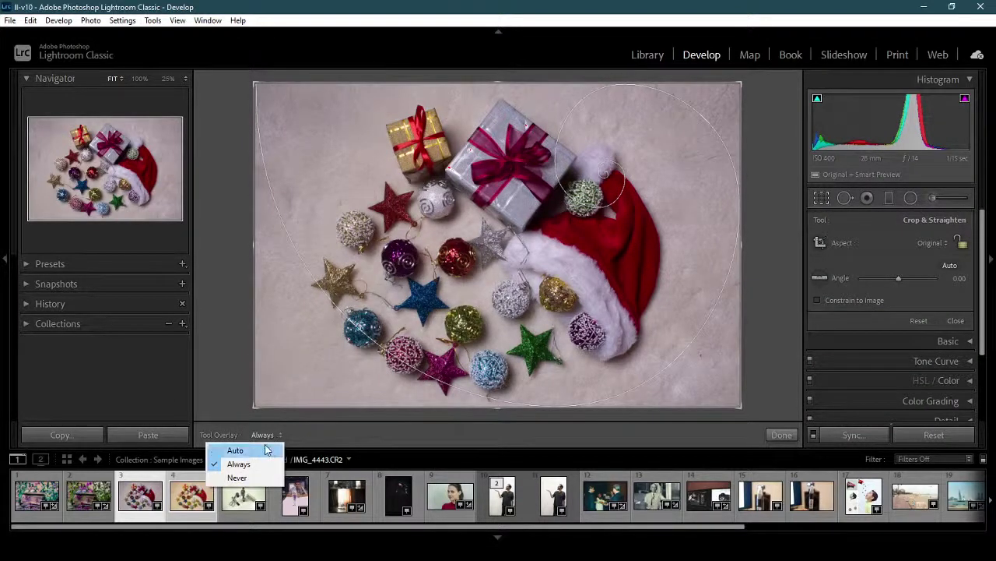
{"action": "left_click", "coordinate": [263, 450]}
{"action": "left_click", "coordinate": [270, 437]}
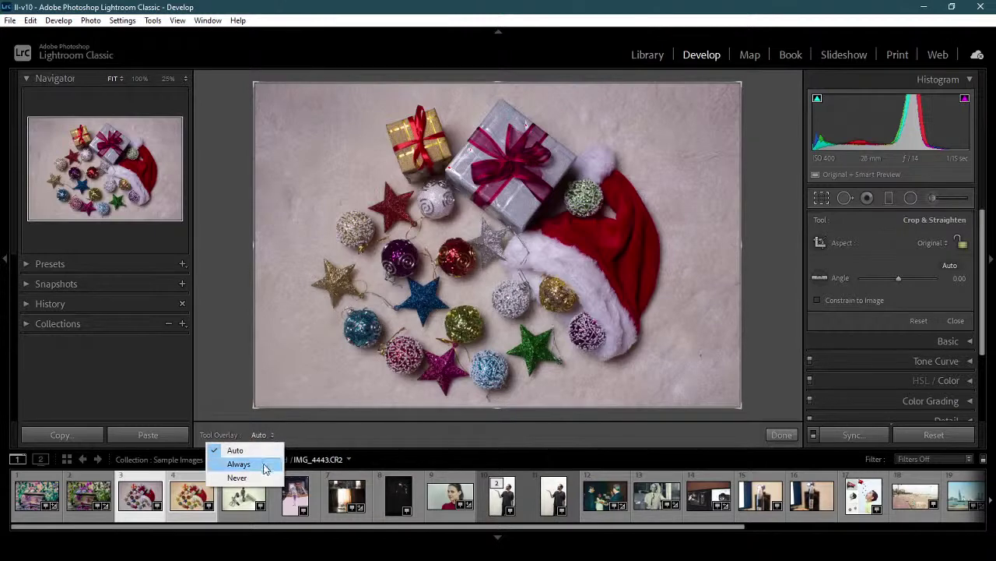
{"action": "left_click", "coordinate": [260, 464]}
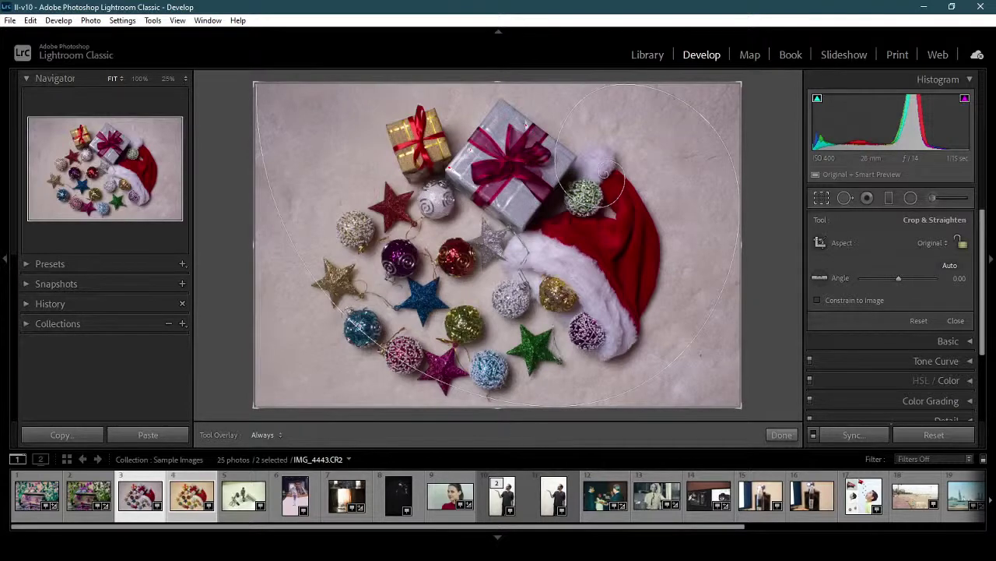
{"action": "left_click", "coordinate": [23, 144]}
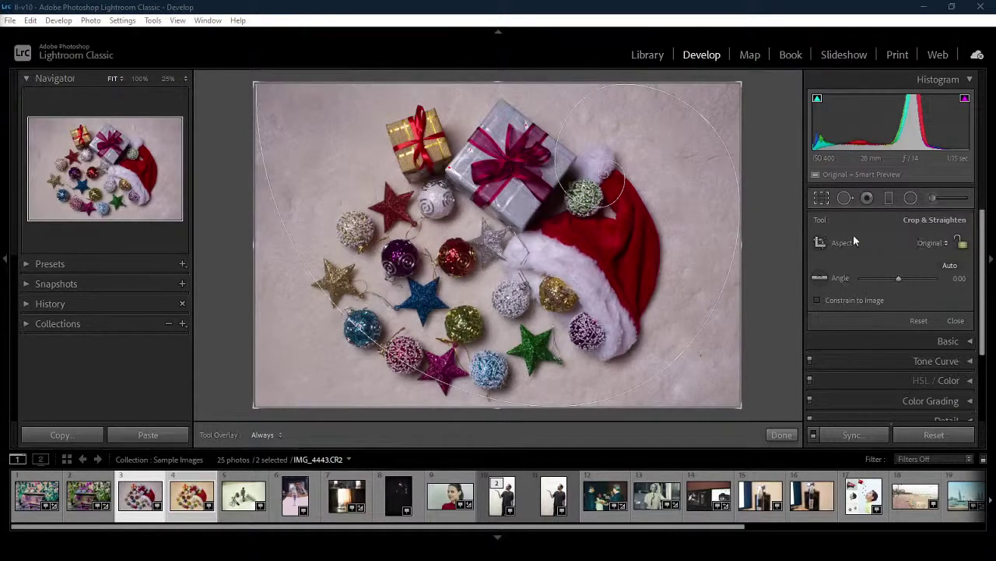
Review the aspect ratio presets available for the crop, including the Constrain to Image option.
{"action": "left_click", "coordinate": [935, 243]}
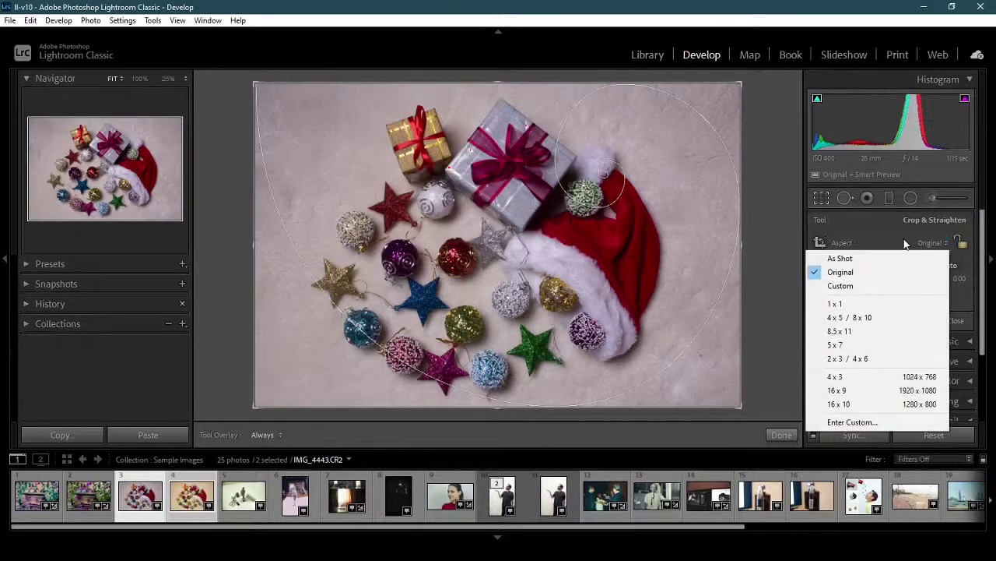
{"action": "left_click", "coordinate": [844, 244]}
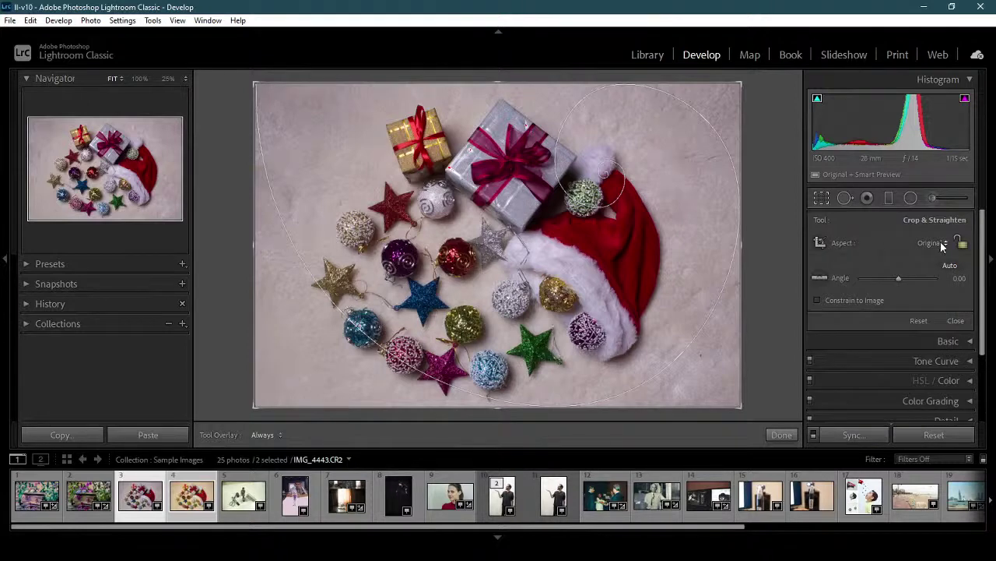
{"action": "left_click", "coordinate": [939, 242]}
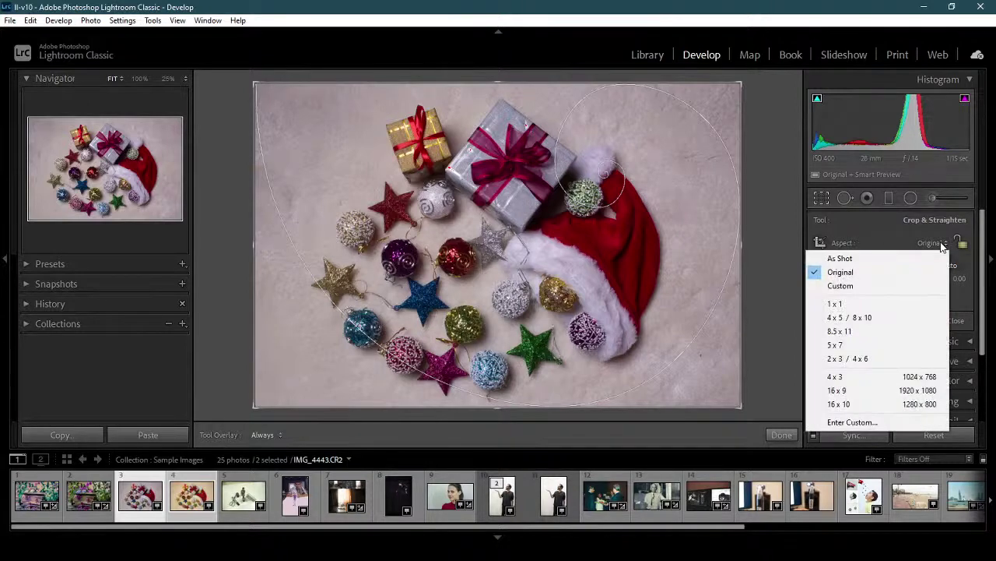
{"action": "left_click", "coordinate": [893, 228]}
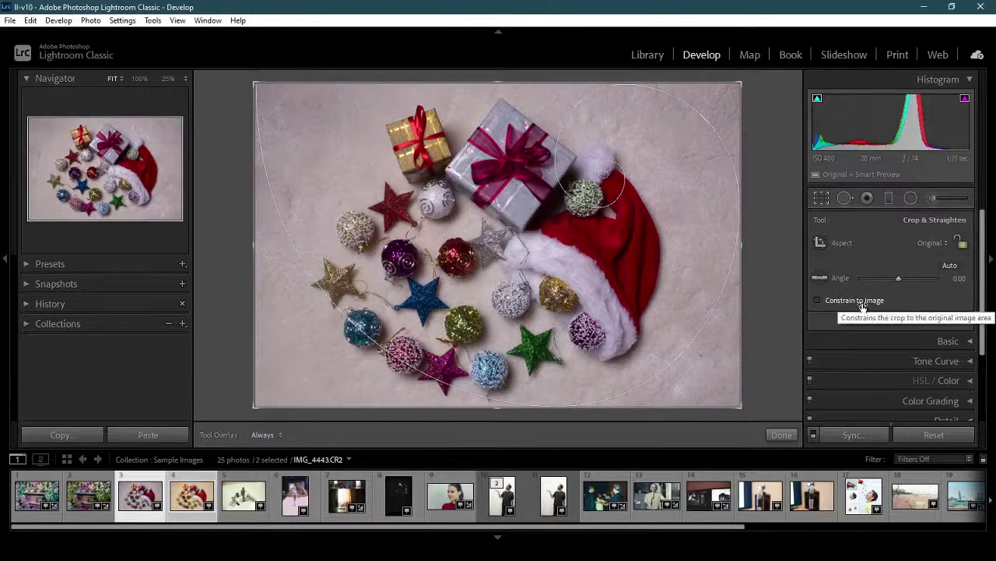
{"action": "left_click", "coordinate": [960, 243]}
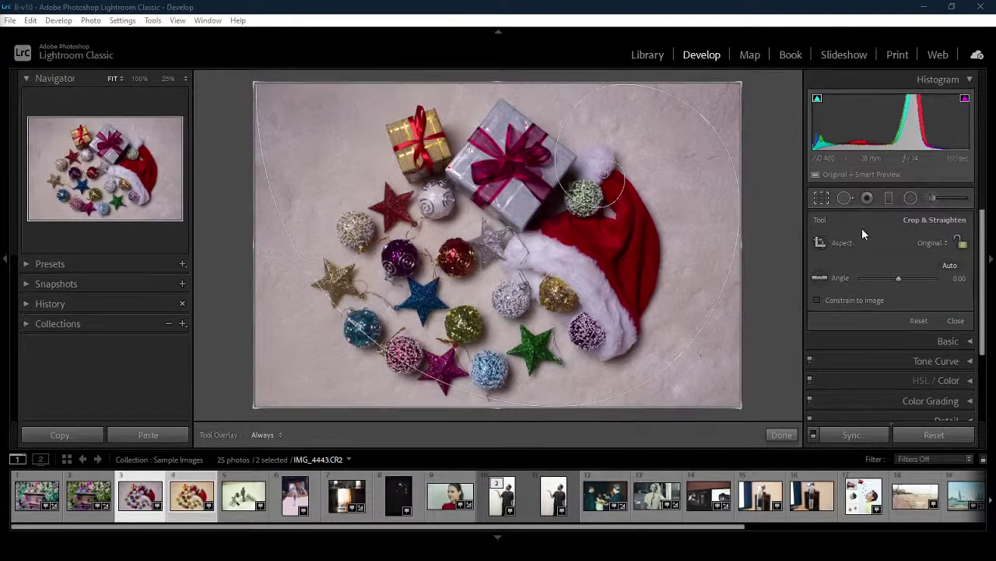
Look over the crop, Settings and virtual copy commands available for the photo.
{"action": "right_click", "coordinate": [593, 194]}
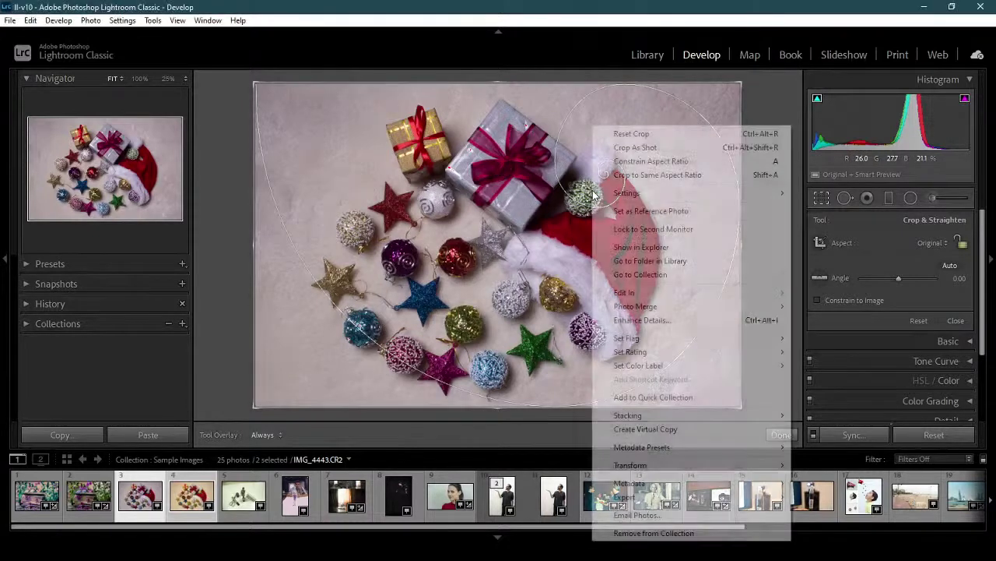
{"action": "left_click", "coordinate": [607, 169]}
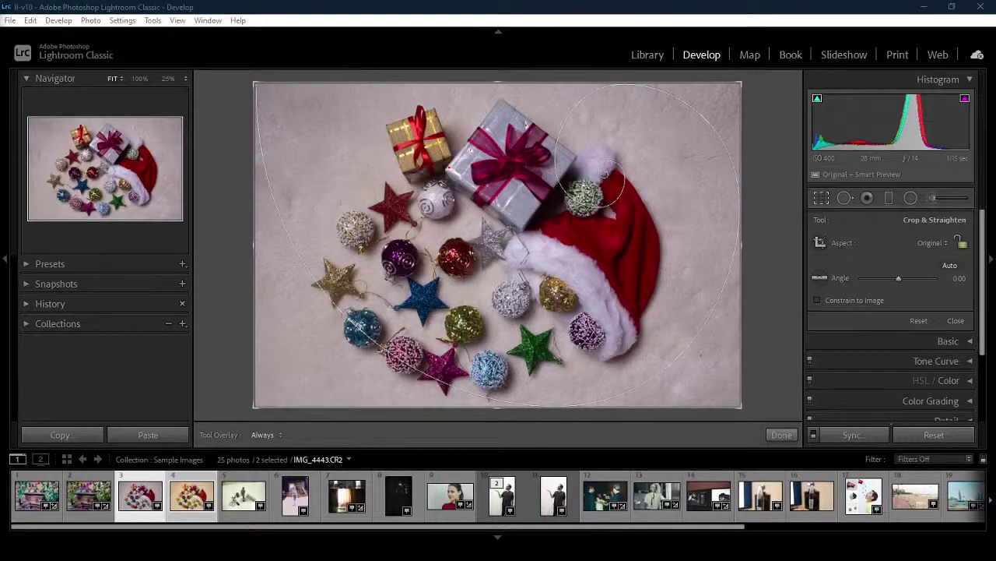
{"action": "right_click", "coordinate": [592, 198]}
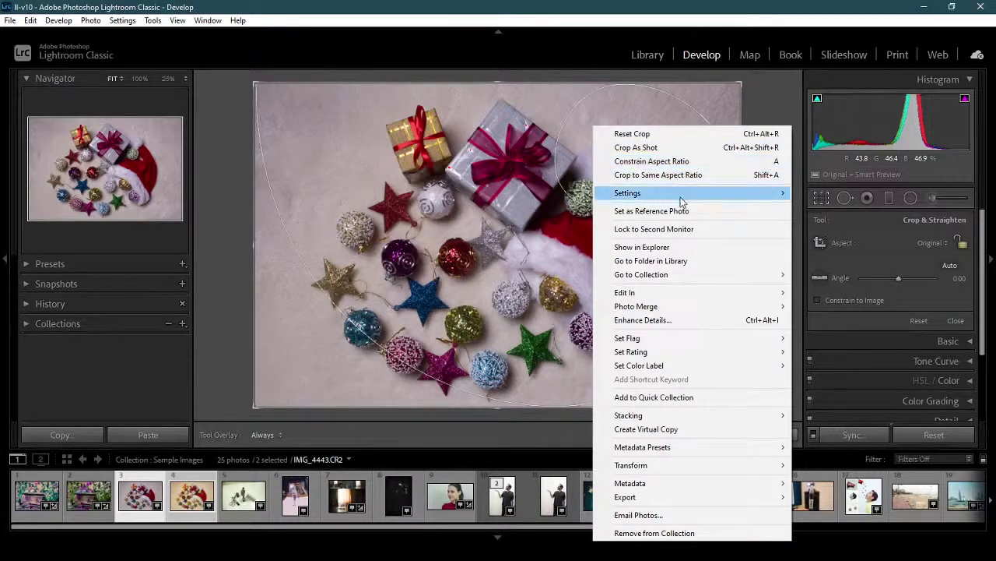
{"action": "mouse_move", "coordinate": [683, 201]}
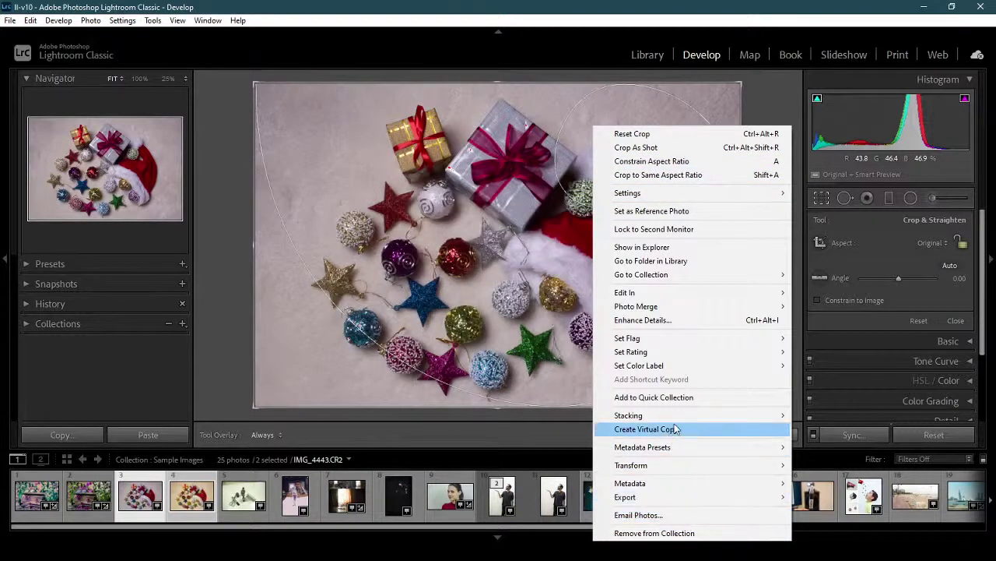
{"action": "left_click", "coordinate": [886, 238]}
Crop the photo to a smaller custom frame around the gifts and ornaments, rotate it to -9.90, and apply the crop.
{"action": "left_click", "coordinate": [739, 407]}
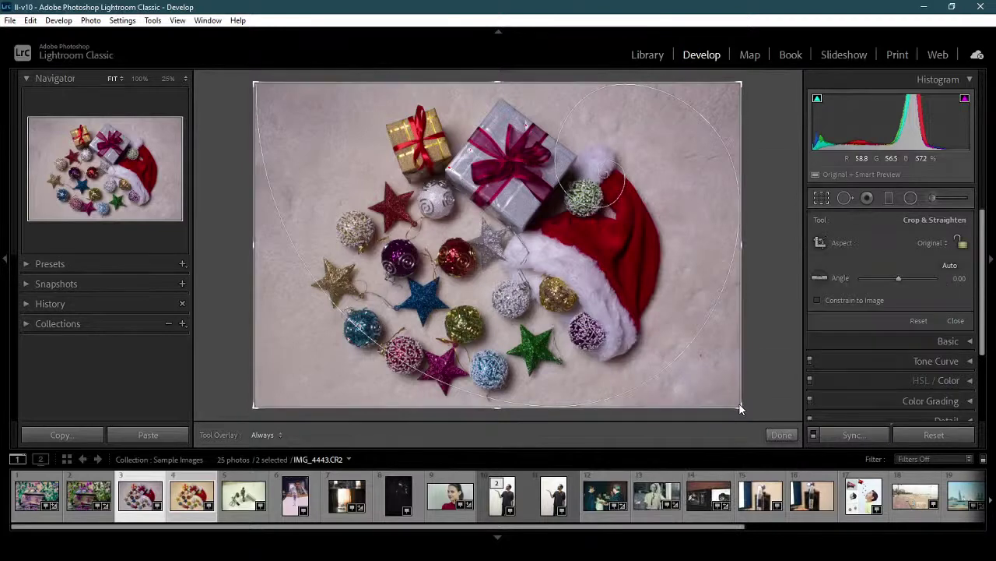
{"action": "left_click_drag", "start_coordinate": [740, 407], "coordinate": [686, 398]}
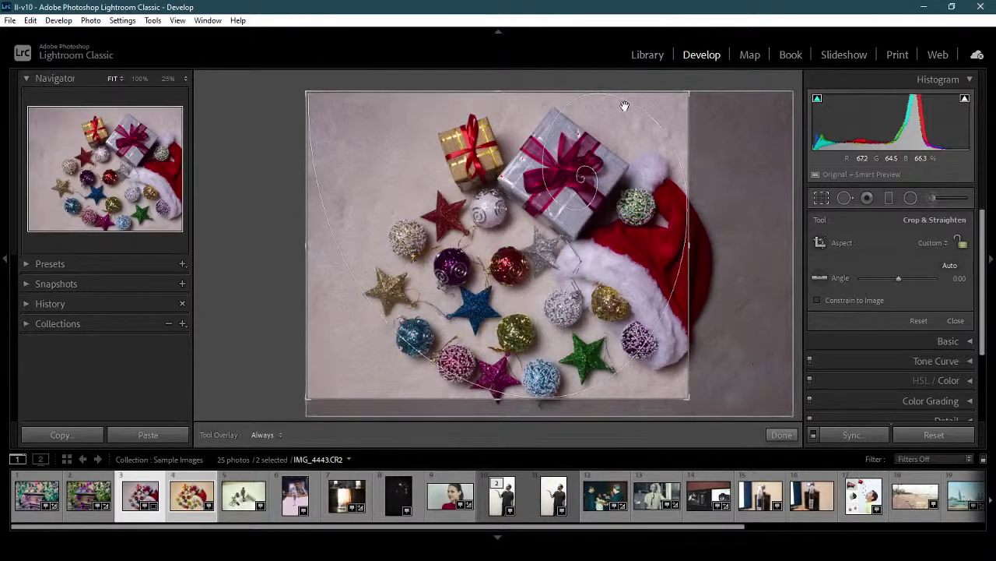
{"action": "left_click_drag", "start_coordinate": [689, 406], "coordinate": [703, 400]}
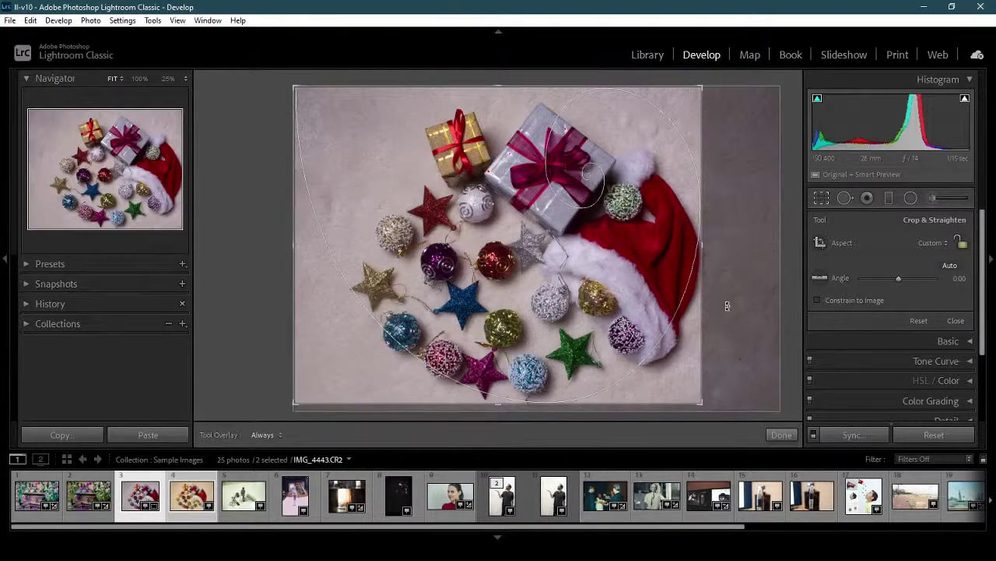
{"action": "mouse_move", "coordinate": [735, 288]}
{"action": "left_mouse_down"}
{"action": "mouse_move", "coordinate": [755, 313]}
{"action": "mouse_move", "coordinate": [752, 285]}
{"action": "mouse_move", "coordinate": [741, 294]}
{"action": "left_mouse_up"}
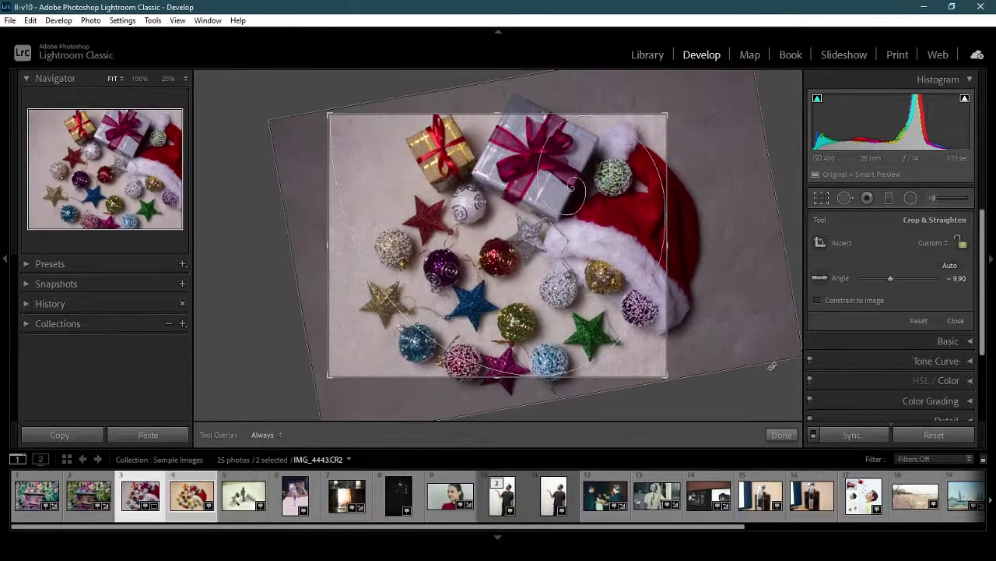
{"action": "left_click", "coordinate": [780, 434]}
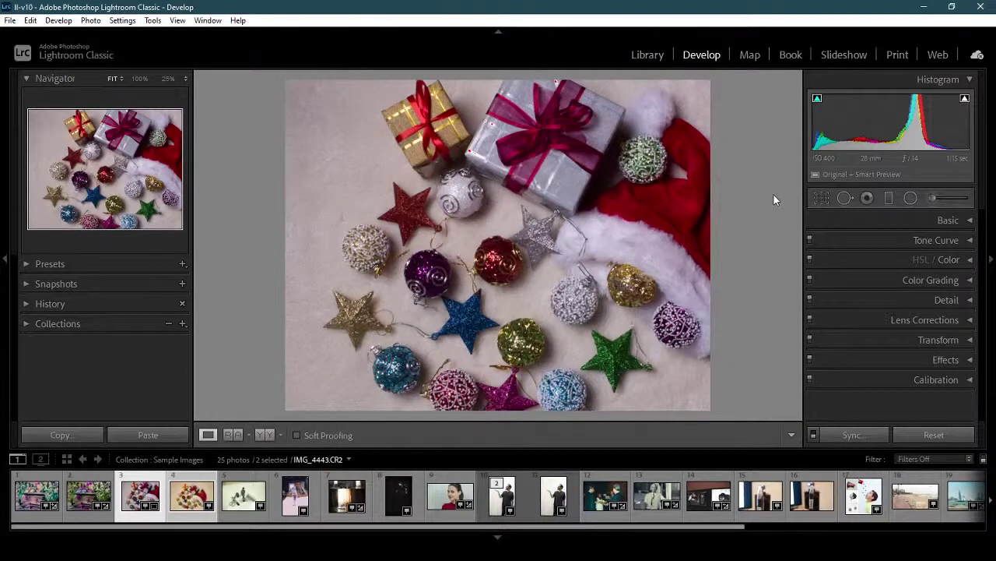
Reset the photo's develop settings to restore the full frame, and reopen the Crop & Straighten tool.
{"action": "left_click", "coordinate": [946, 429]}
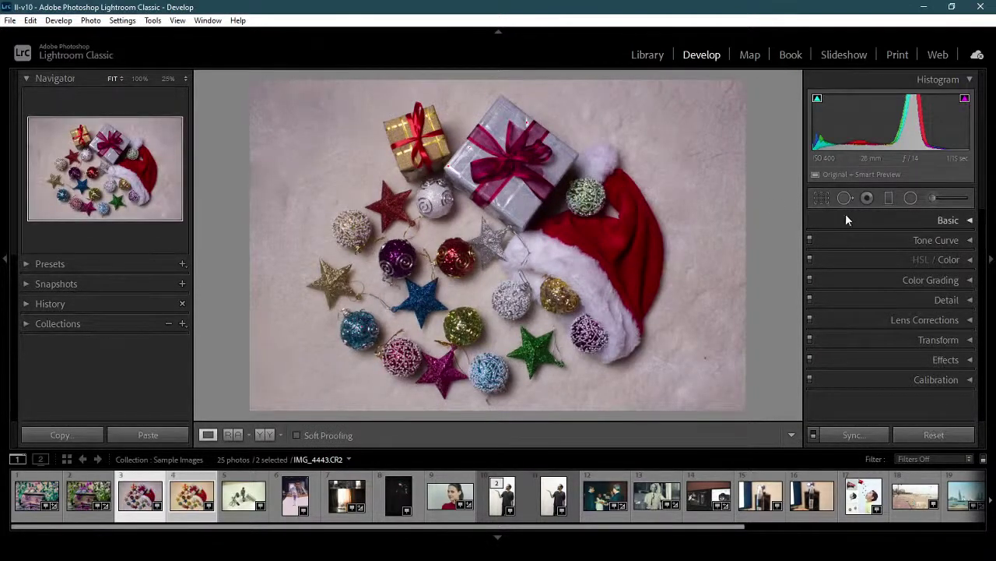
{"action": "left_click", "coordinate": [818, 200]}
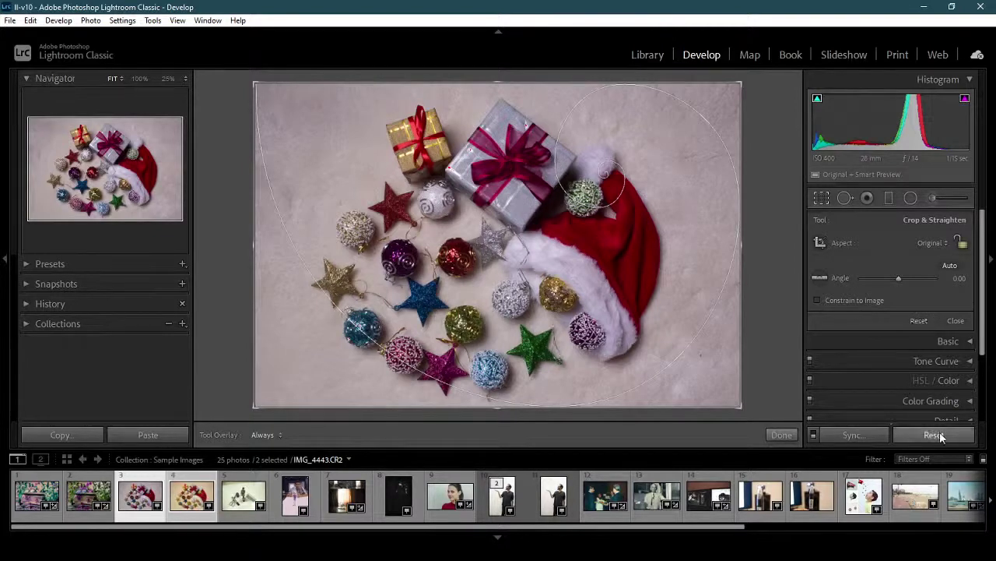
{"action": "left_click", "coordinate": [899, 436]}
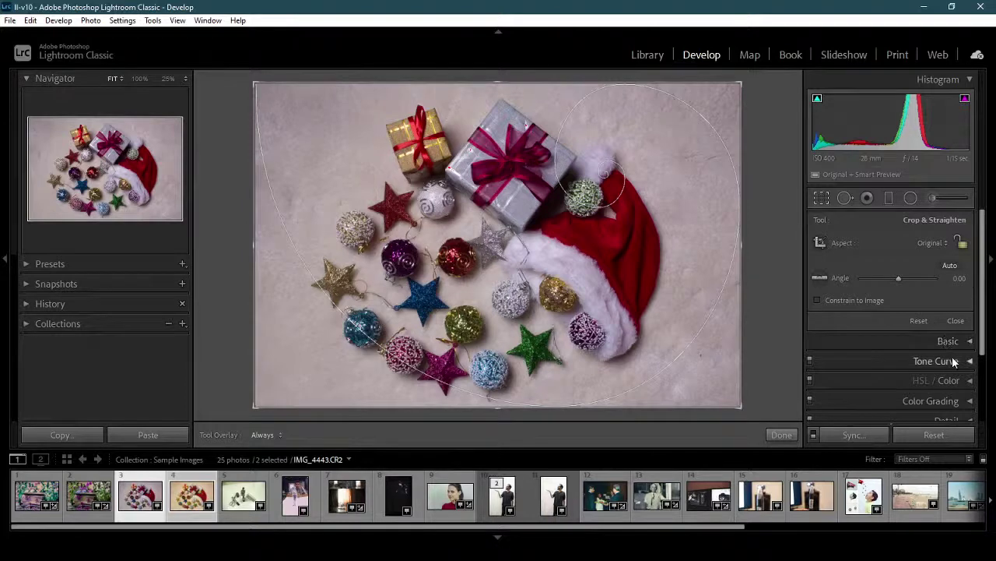
{"action": "left_click", "coordinate": [921, 434]}
Examine the Settings and Photo Merge commands available for the cropped photo.
{"action": "right_click", "coordinate": [606, 174]}
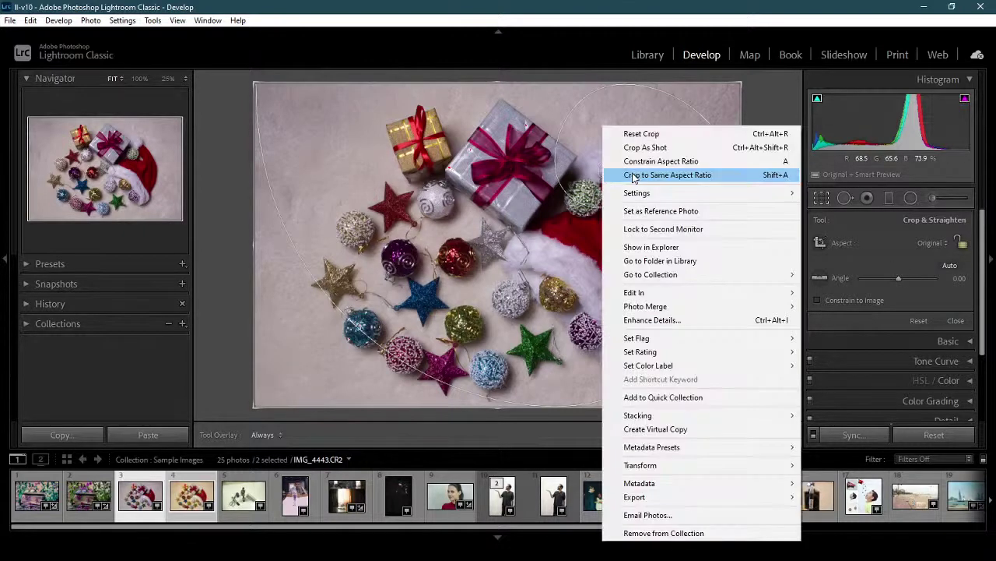
{"action": "mouse_move", "coordinate": [653, 195]}
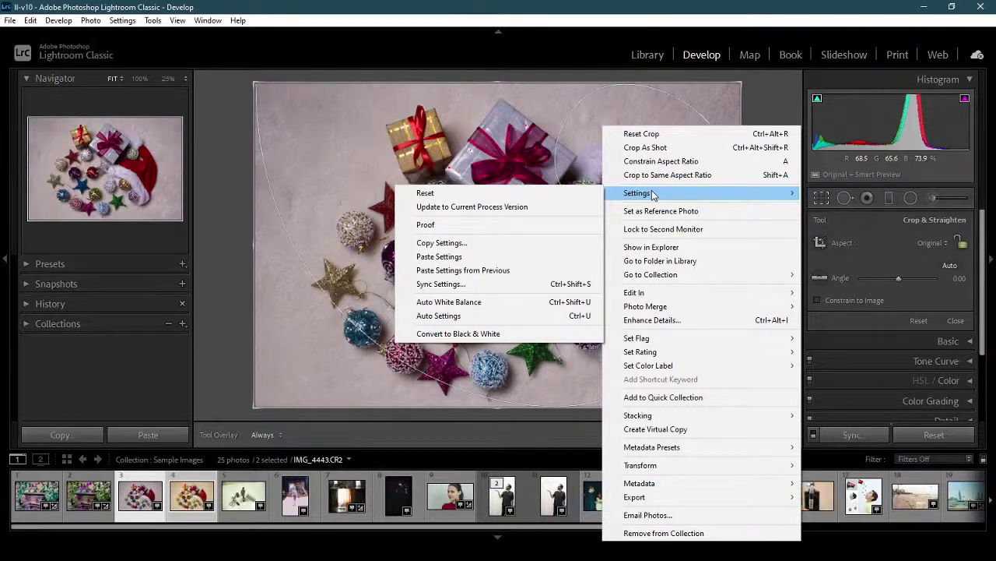
{"action": "mouse_move", "coordinate": [722, 293]}
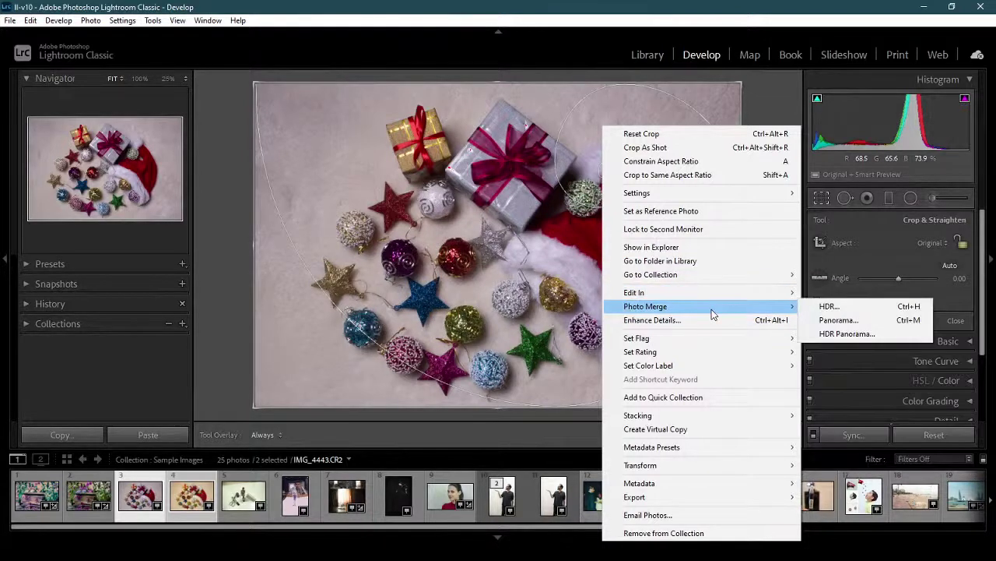
Look through the application's Settings and Tools commands and bring up the Crop Guide Overlay choices.
{"action": "left_click", "coordinate": [61, 21]}
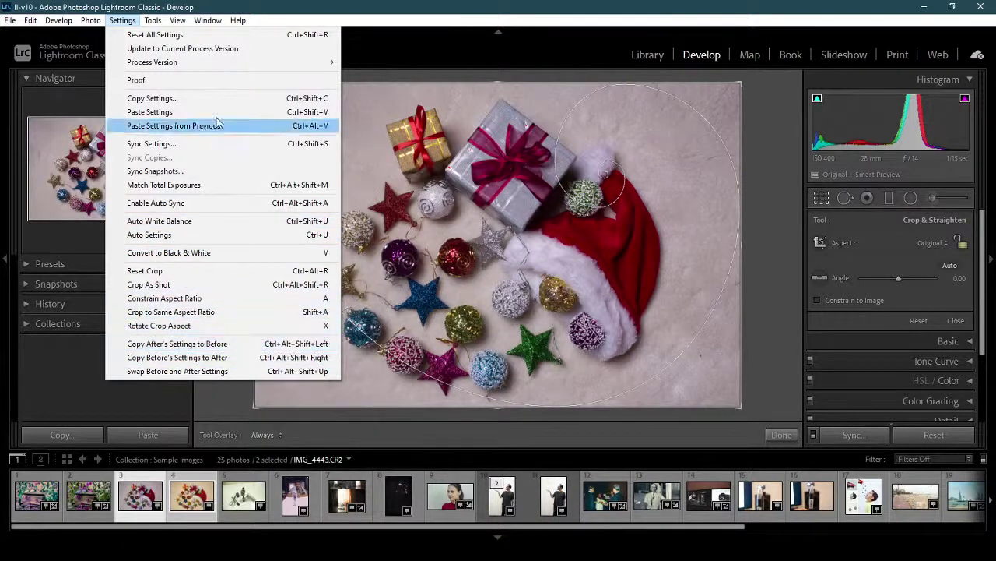
{"action": "mouse_move", "coordinate": [151, 24]}
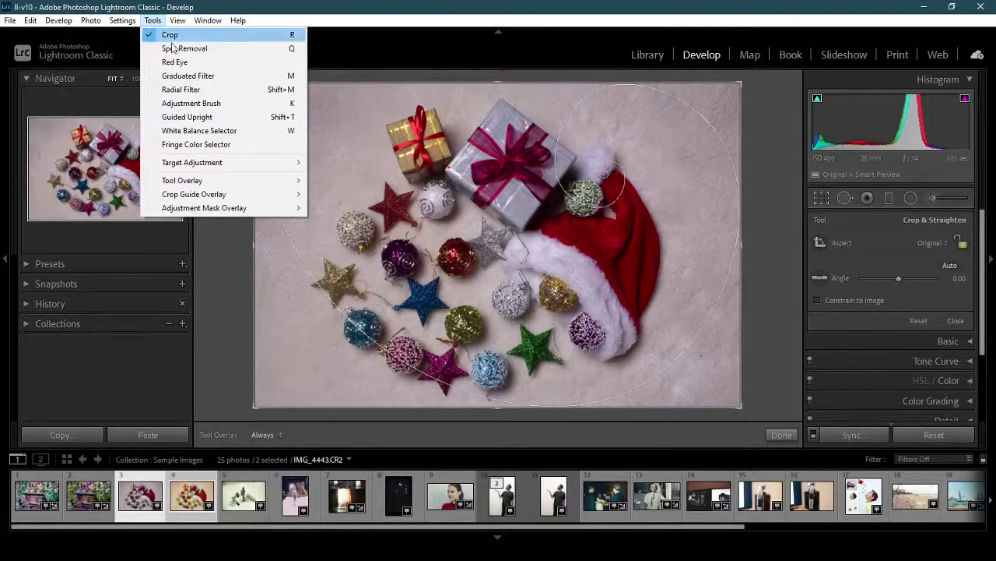
{"action": "mouse_move", "coordinate": [238, 202]}
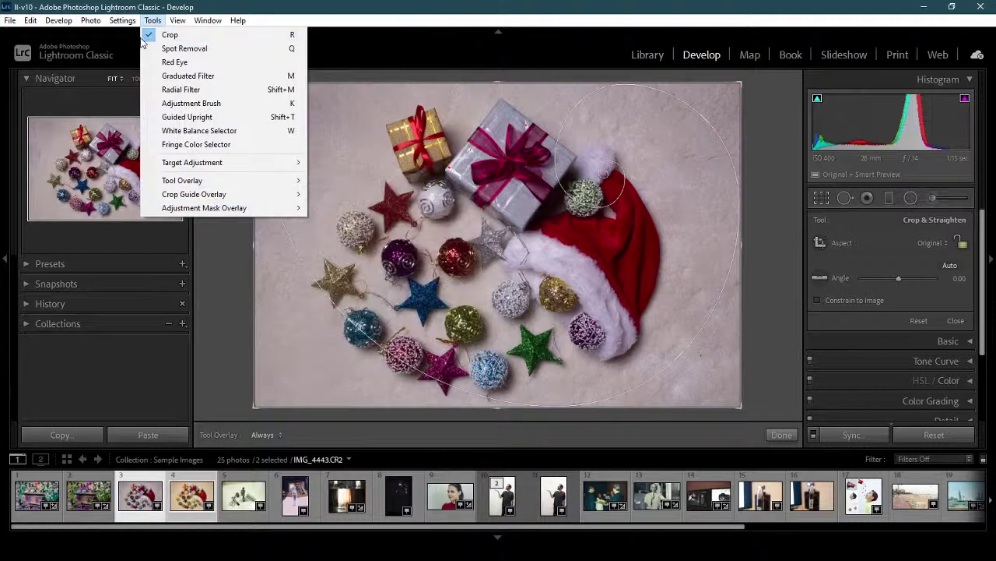
{"action": "mouse_move", "coordinate": [196, 199]}
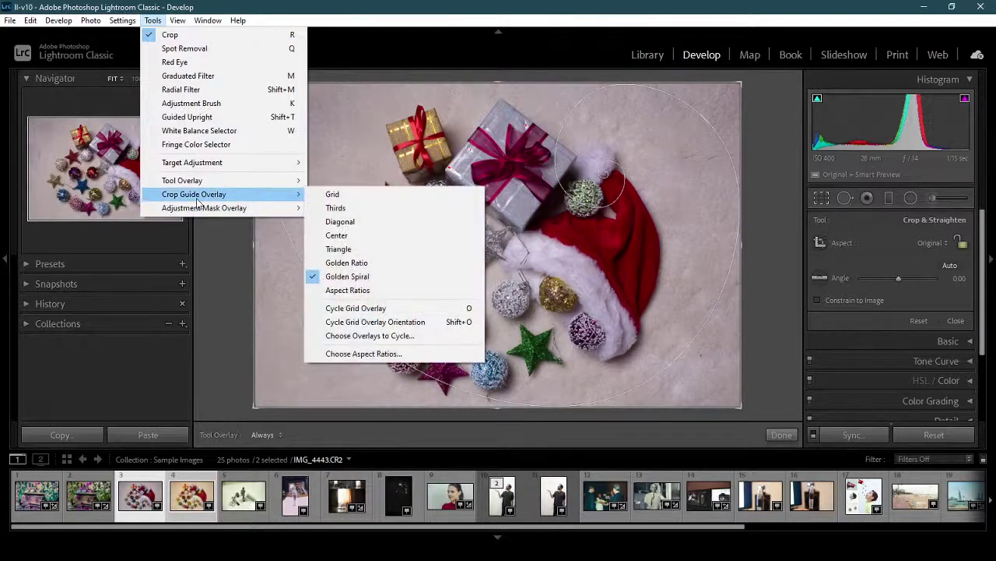
Preview the Grid and Thirds crop guide overlays on the Christmas photo.
{"action": "left_click", "coordinate": [337, 196]}
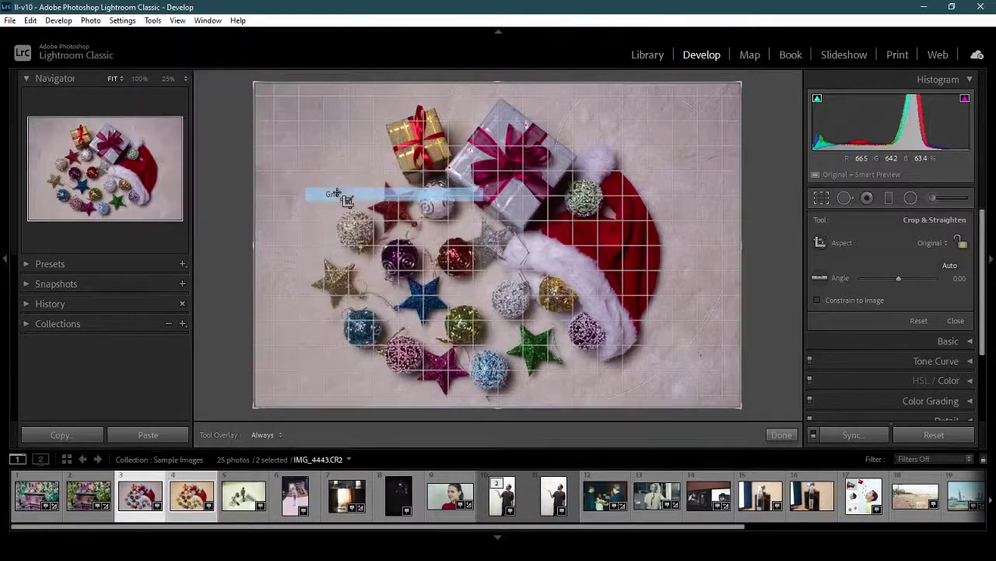
{"action": "left_click", "coordinate": [176, 21]}
{"action": "mouse_move", "coordinate": [162, 25]}
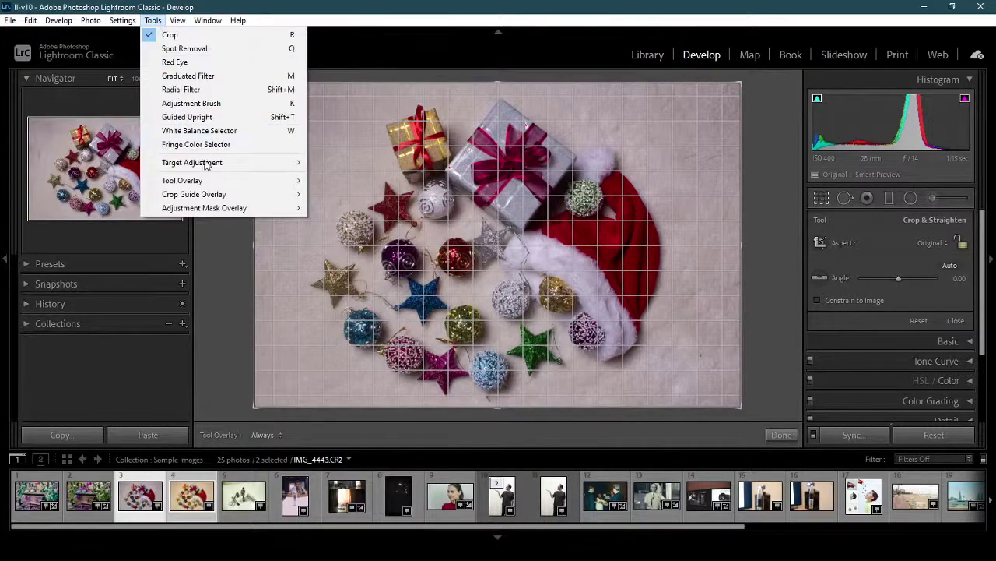
{"action": "mouse_move", "coordinate": [218, 203]}
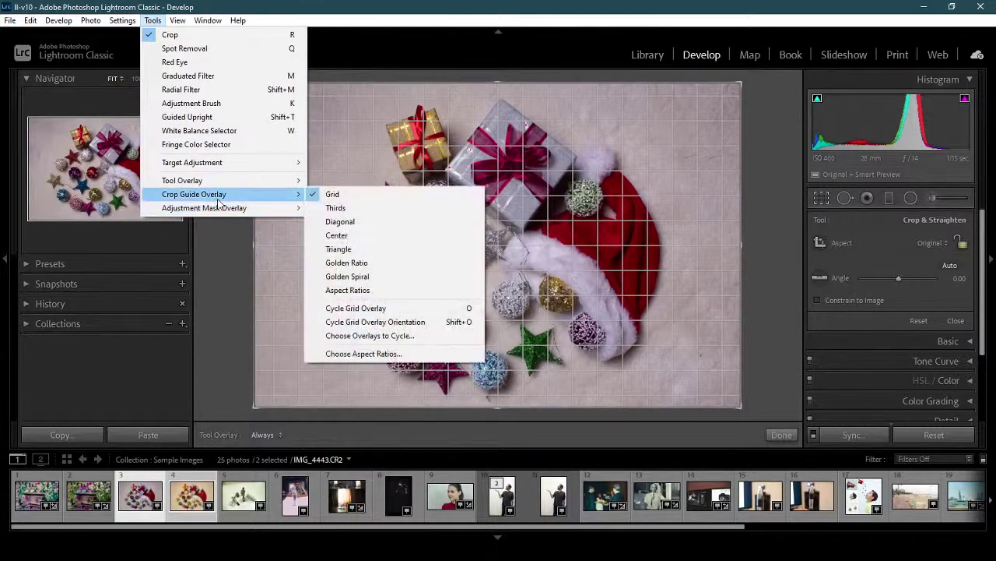
{"action": "left_click", "coordinate": [405, 208]}
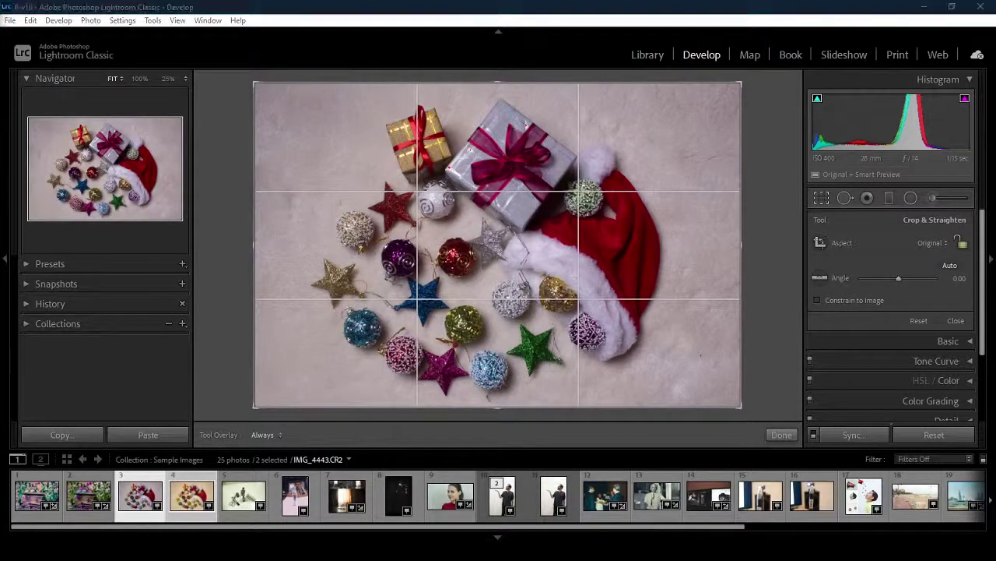
Switch the crop guide overlay to Diagonal and from there to Golden Ratio.
{"action": "left_click", "coordinate": [154, 21]}
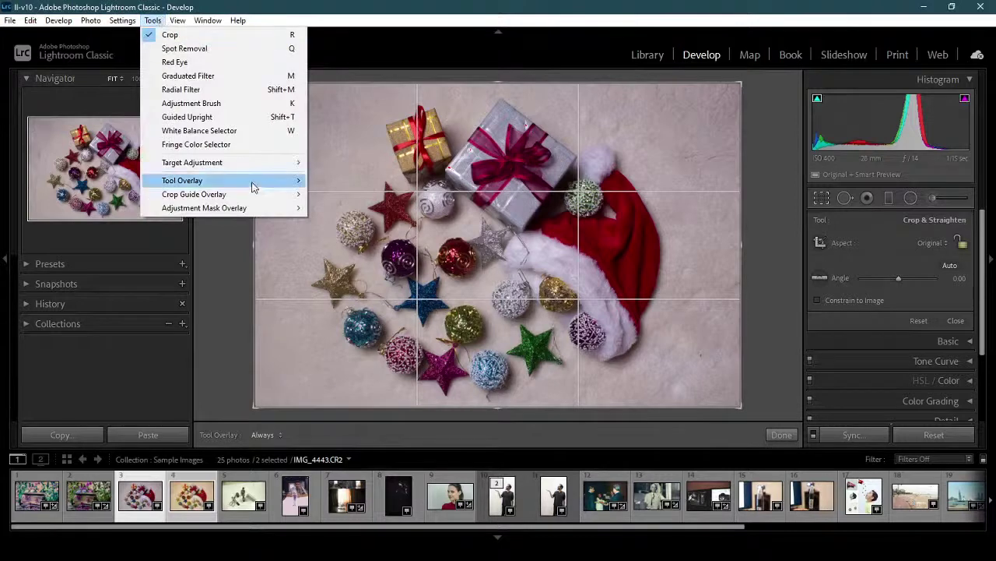
{"action": "mouse_move", "coordinate": [249, 185]}
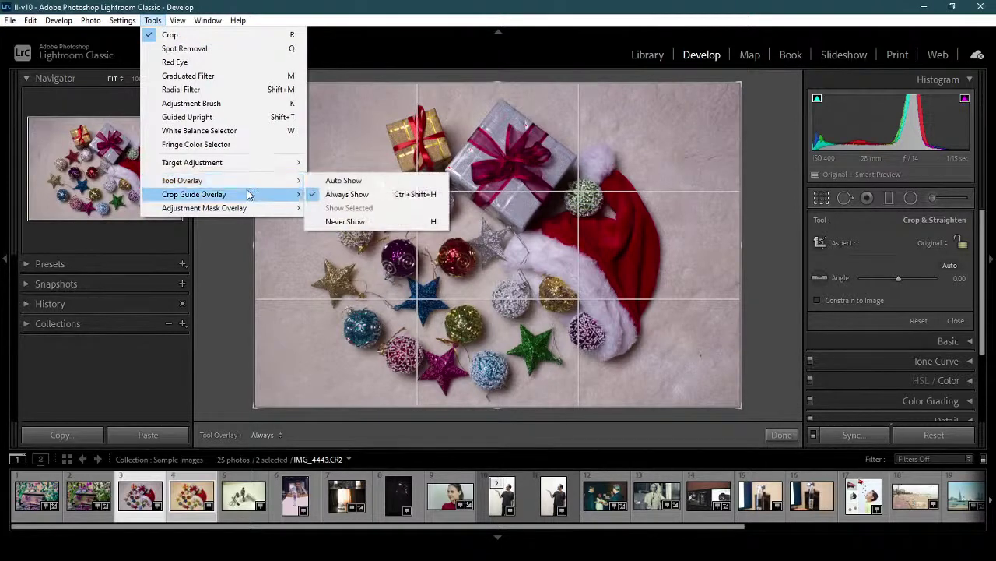
{"action": "left_click", "coordinate": [340, 222]}
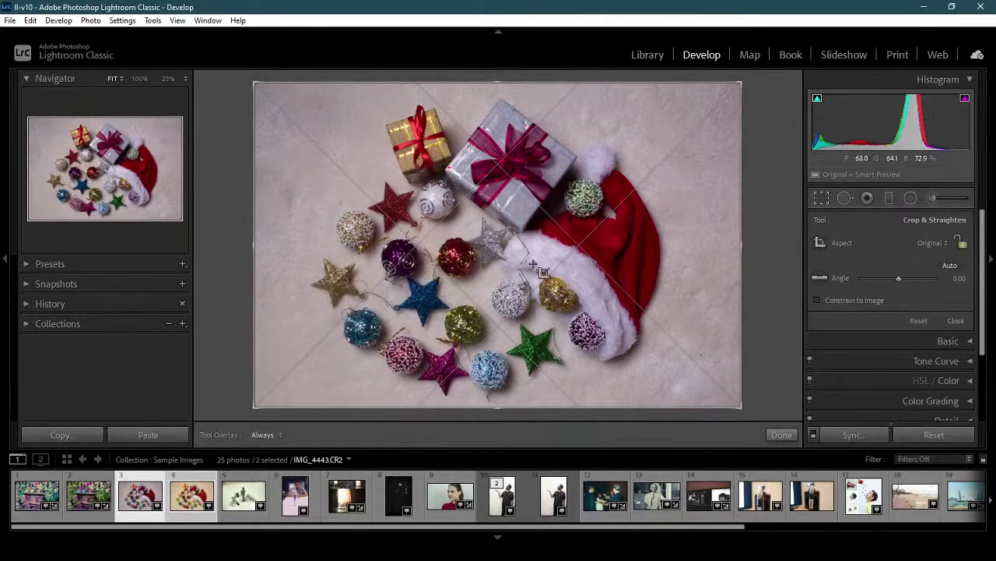
{"action": "left_click", "coordinate": [153, 21]}
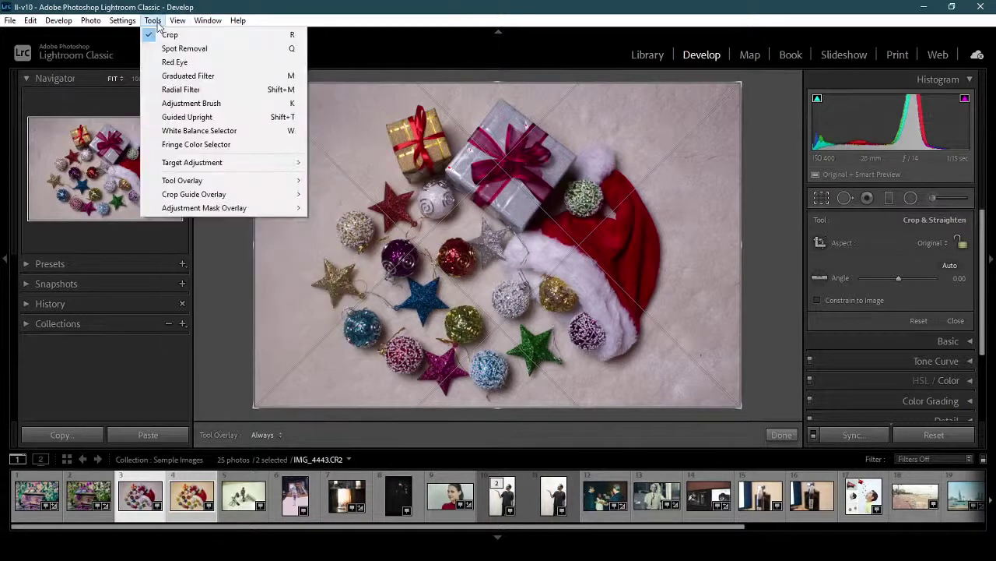
{"action": "mouse_move", "coordinate": [217, 211]}
{"action": "mouse_move", "coordinate": [259, 197]}
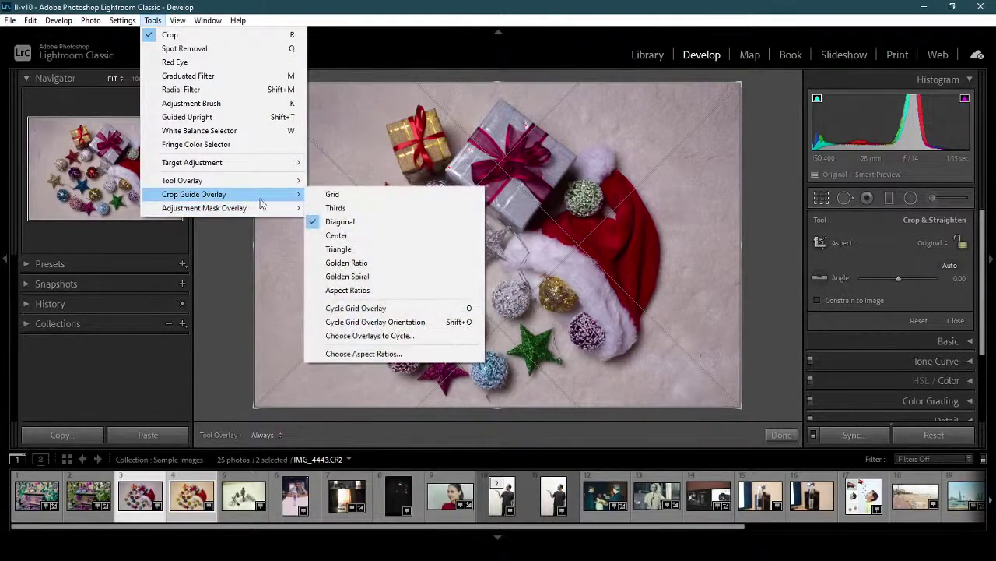
{"action": "left_click", "coordinate": [364, 263]}
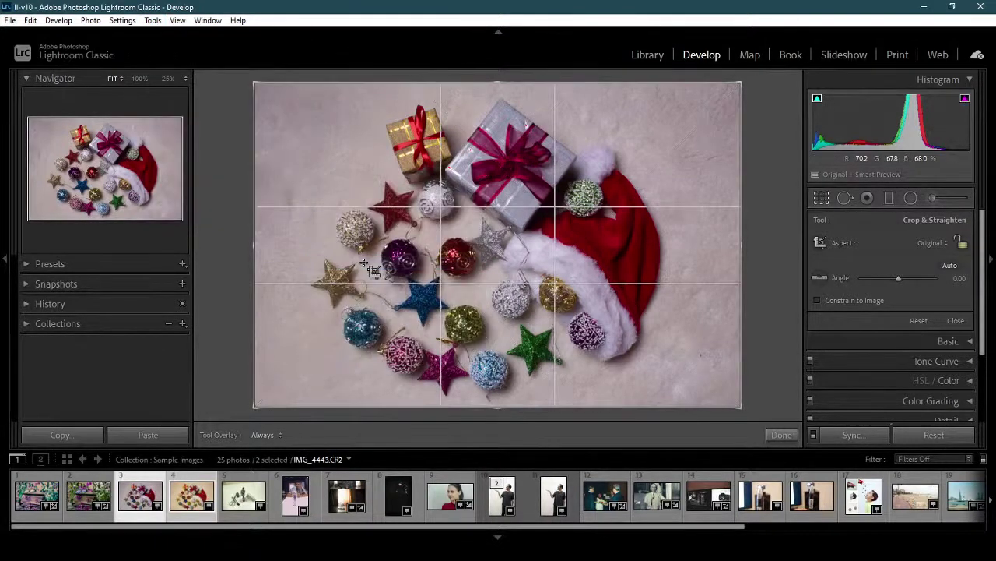
Switch the crop guide overlay to Golden Spiral, and use Cycle Grid Overlay to advance to the Aspect Ratios overlay.
{"action": "left_click", "coordinate": [179, 21]}
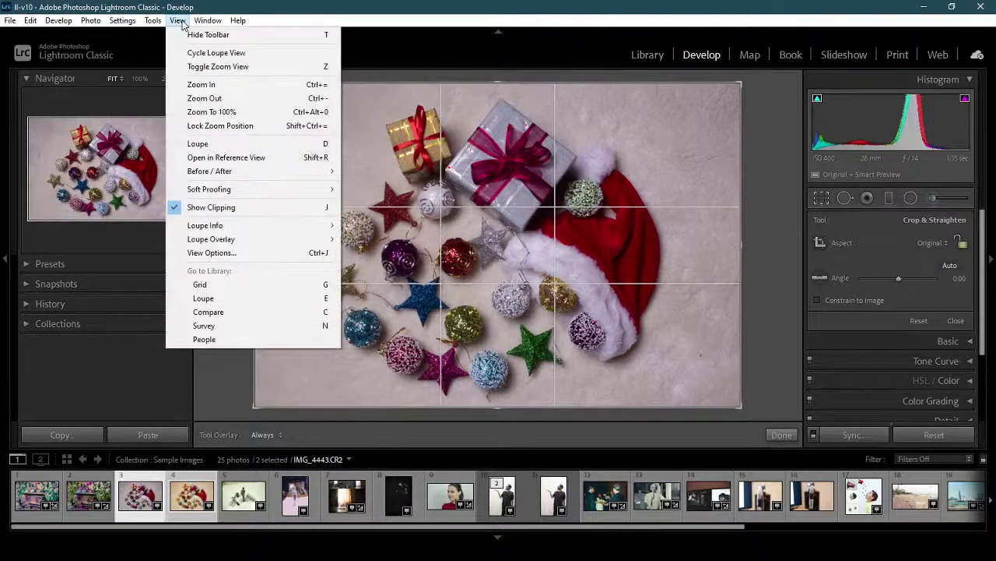
{"action": "mouse_move", "coordinate": [154, 21]}
{"action": "mouse_move", "coordinate": [210, 185]}
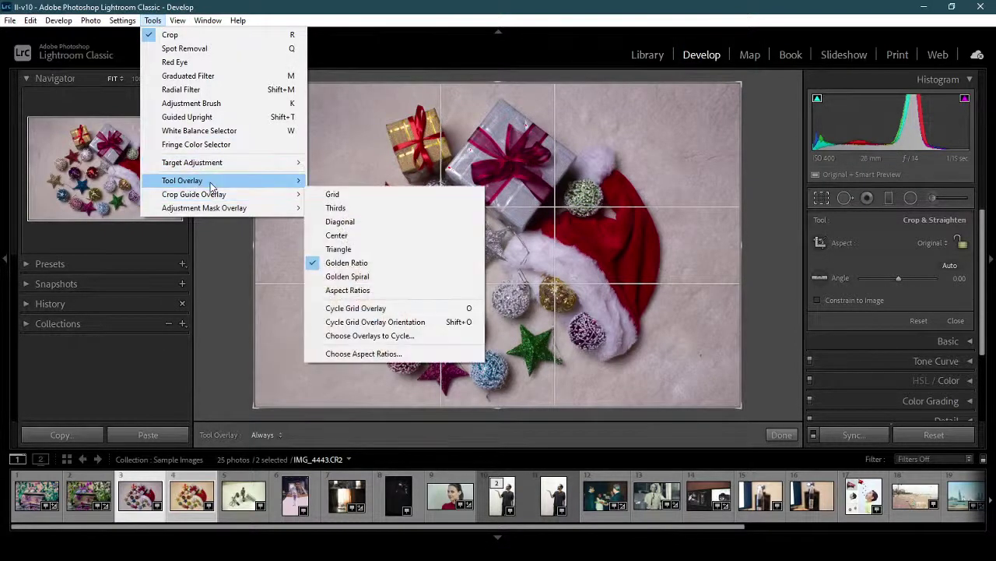
{"action": "left_click", "coordinate": [433, 284]}
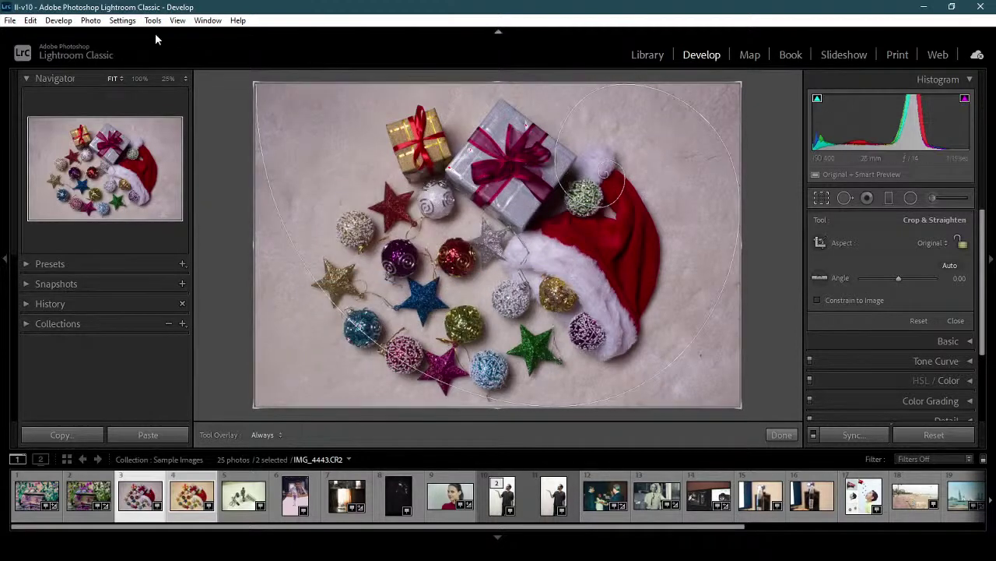
{"action": "left_click", "coordinate": [176, 21]}
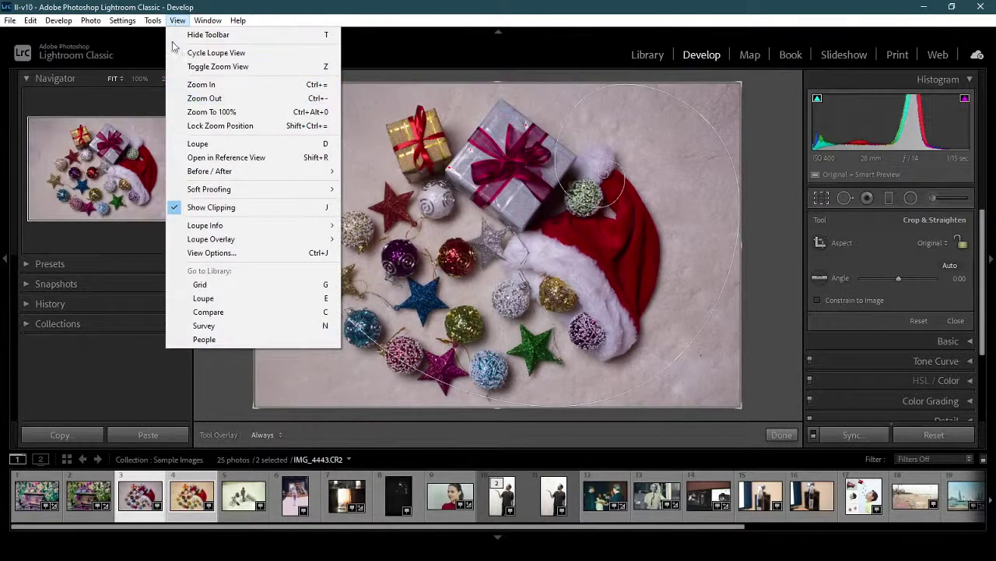
{"action": "mouse_move", "coordinate": [158, 22]}
{"action": "mouse_move", "coordinate": [230, 210]}
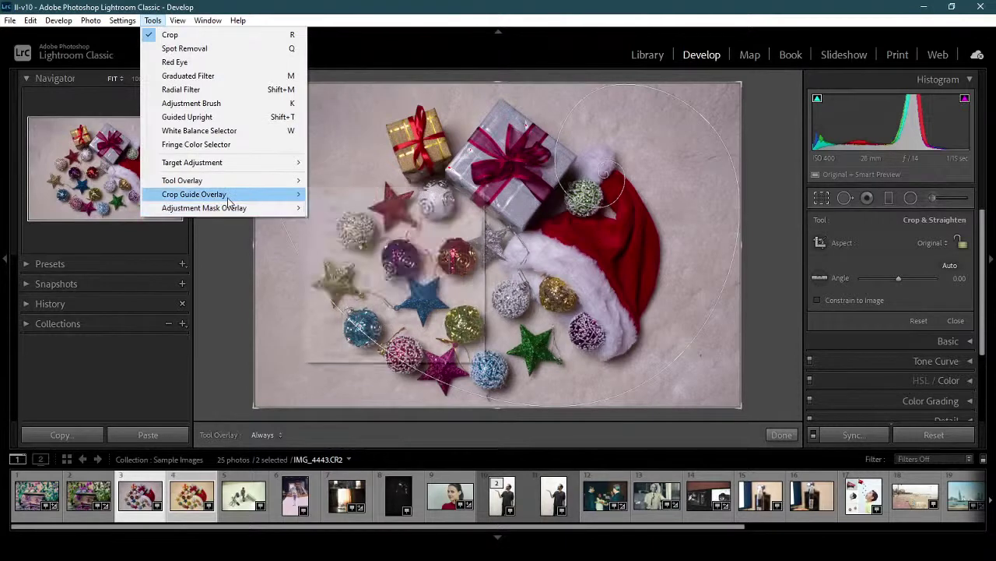
{"action": "mouse_move", "coordinate": [284, 194]}
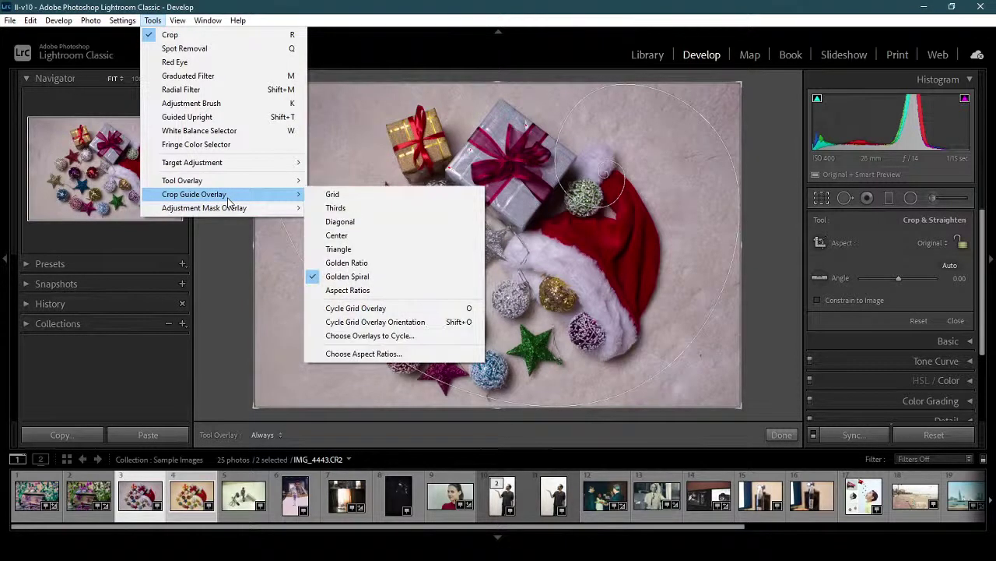
{"action": "left_click", "coordinate": [416, 309]}
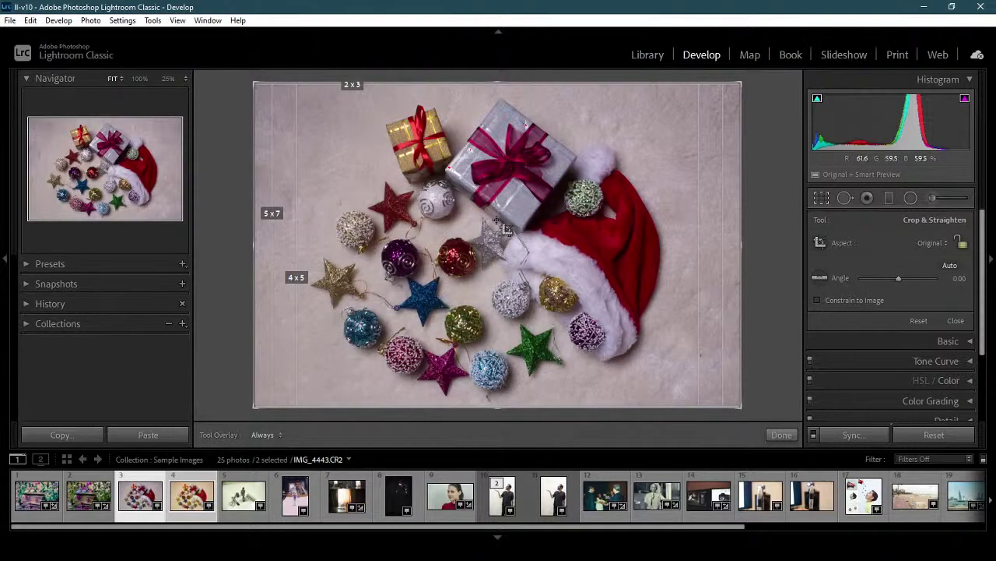
Cycle through the full set of crop guide overlays, stopping at the Triangle overlay.
{"action": "key", "text": "o"}
{"action": "key", "text": "o"}
{"action": "key", "text": "o"}
{"action": "key", "text": "o"}
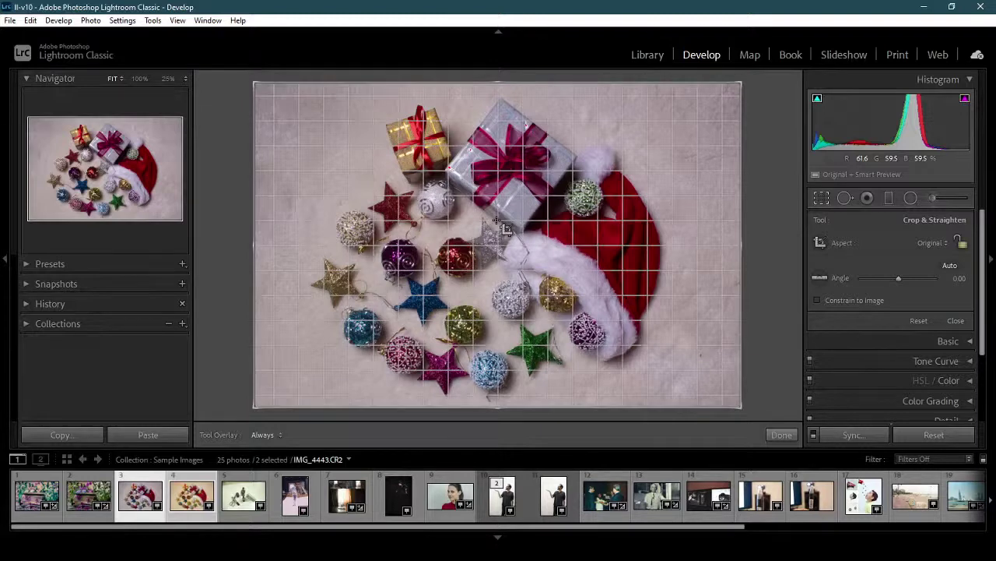
{"action": "key", "text": "o"}
{"action": "key", "text": "o"}
{"action": "key", "text": "o"}
{"action": "key", "text": "o"}
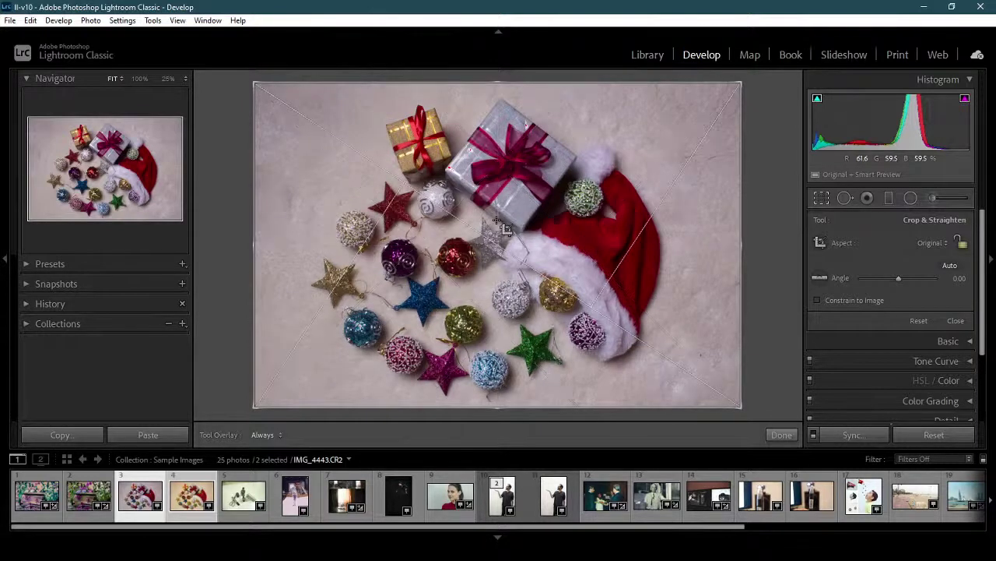
{"action": "key", "text": "o"}
{"action": "key", "text": "o"}
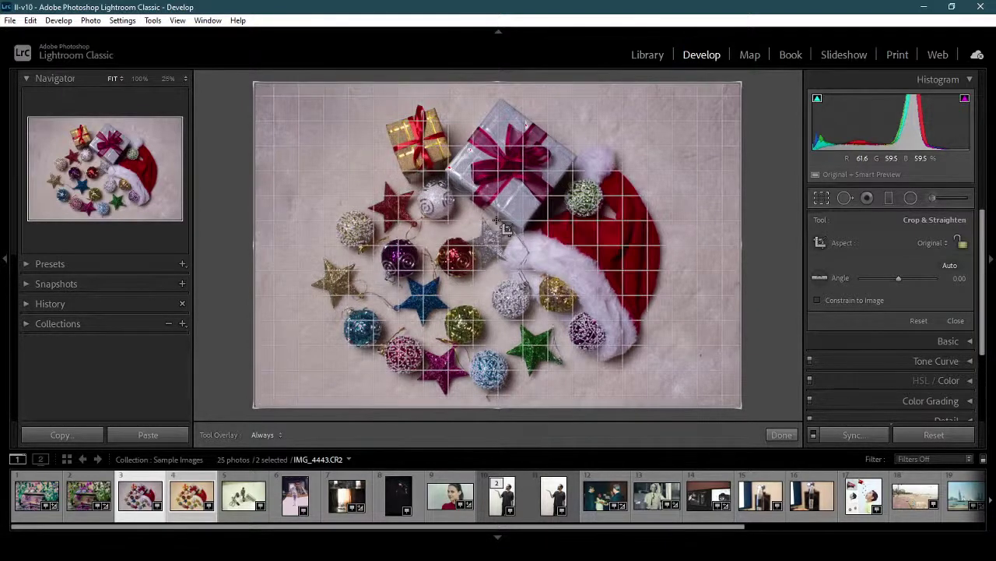
{"action": "key", "text": "o"}
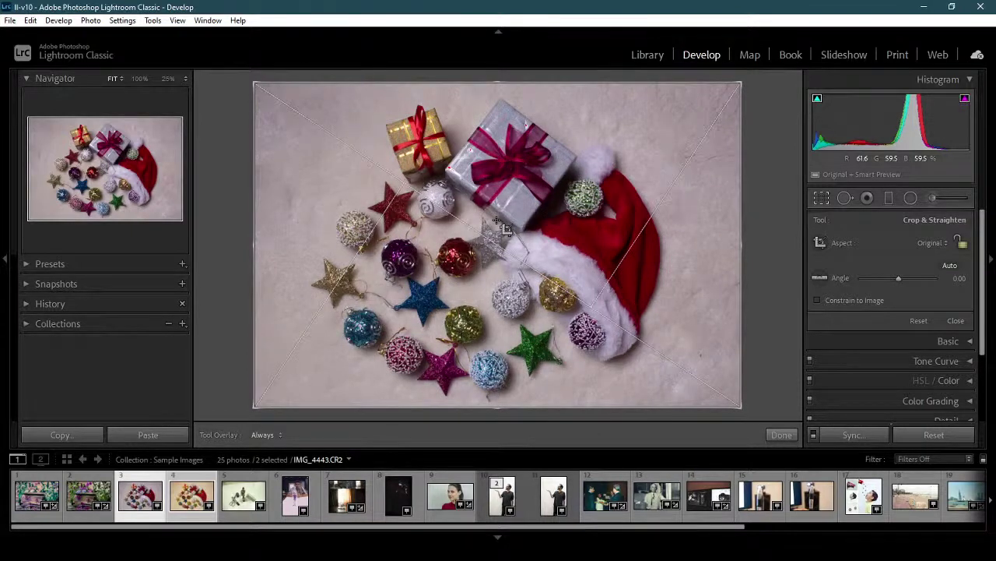
Cycle past Golden Ratio to the Golden Spiral overlay and rotate the spiral through its different orientations.
{"action": "key", "text": "o"}
{"action": "key", "text": "o"}
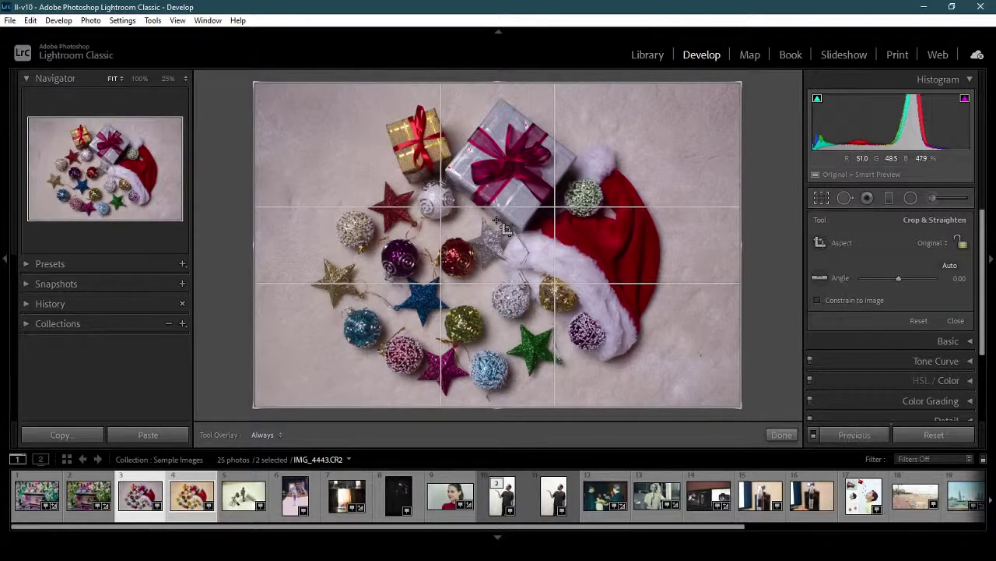
{"action": "key", "text": "o"}
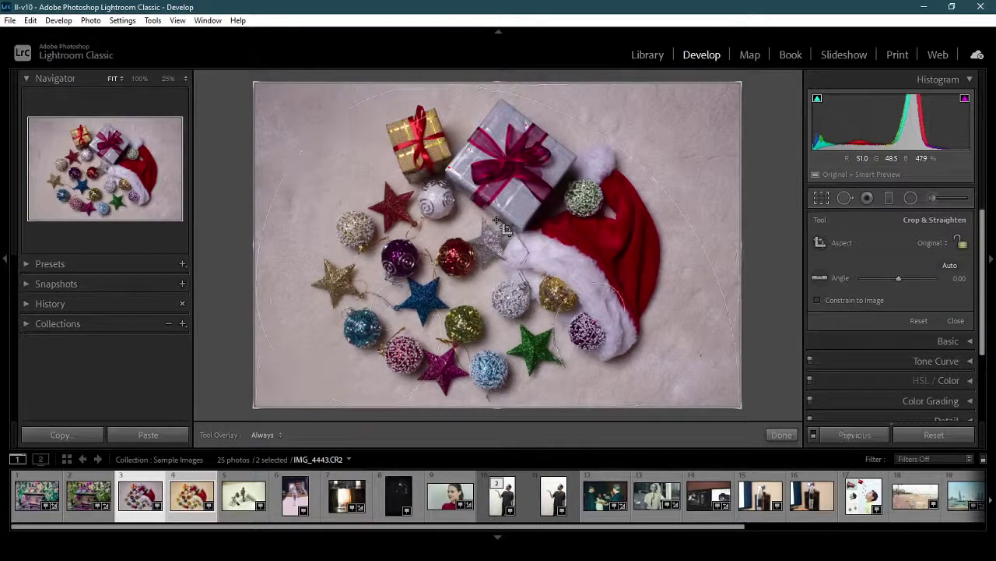
{"action": "key", "text": "o"}
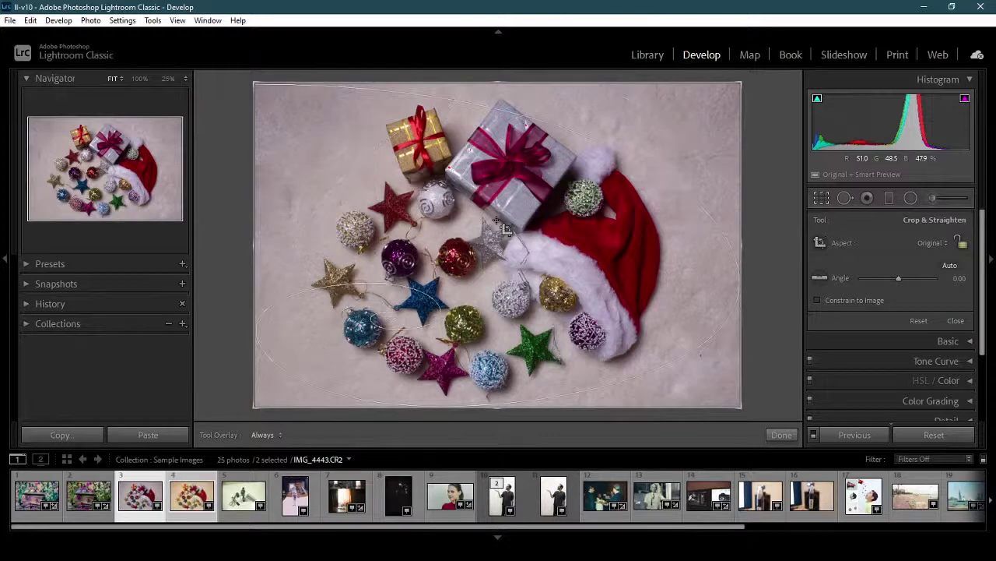
{"action": "key", "text": "o"}
{"action": "key", "text": "o"}
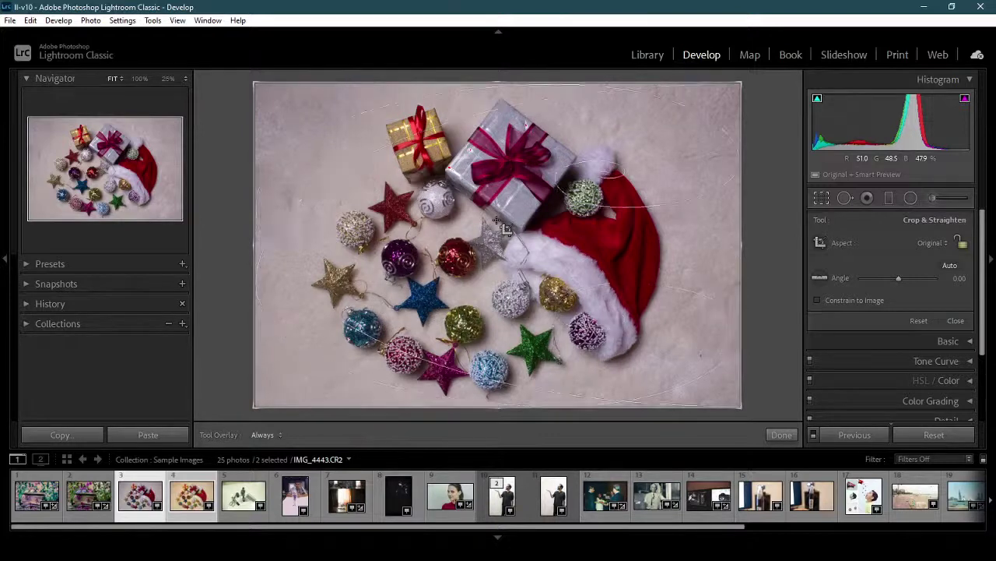
{"action": "key", "text": "o"}
{"action": "key", "text": "o"}
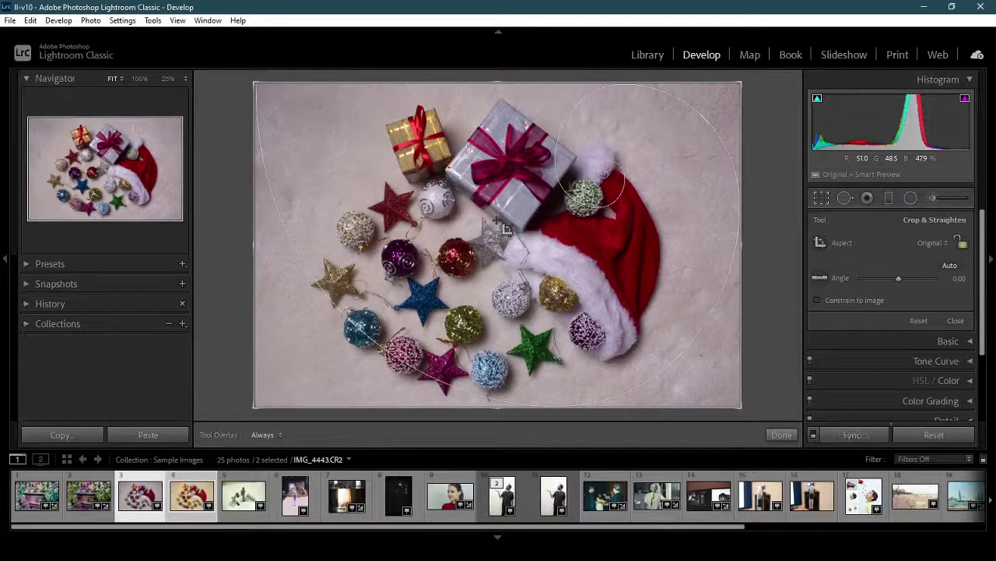
Cycle the crop guide overlay past Center to Triangle and change the overlay's orientation.
{"action": "key", "text": "o"}
{"action": "key", "text": "o"}
{"action": "key", "text": "o"}
{"action": "key", "text": "o"}
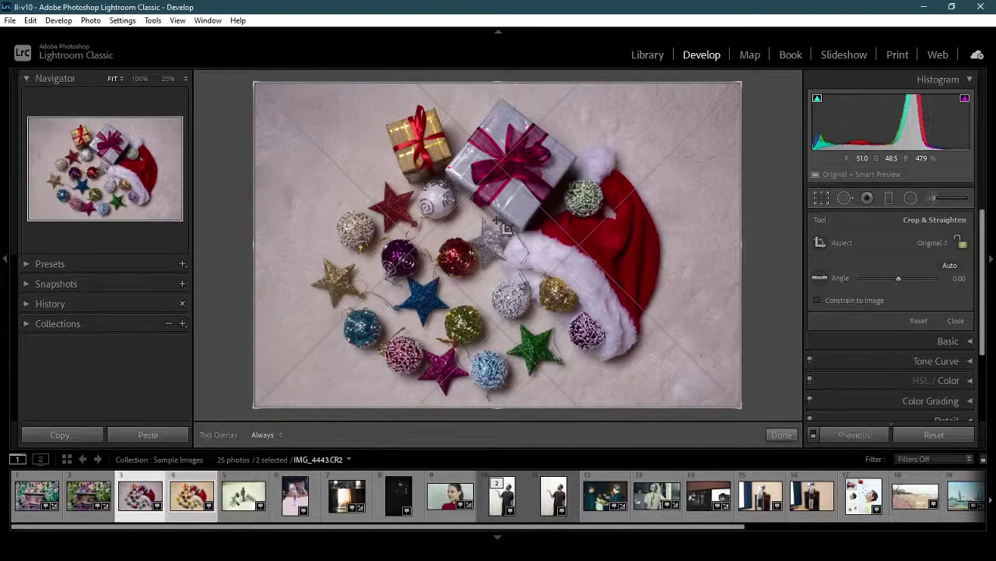
{"action": "key", "text": "o"}
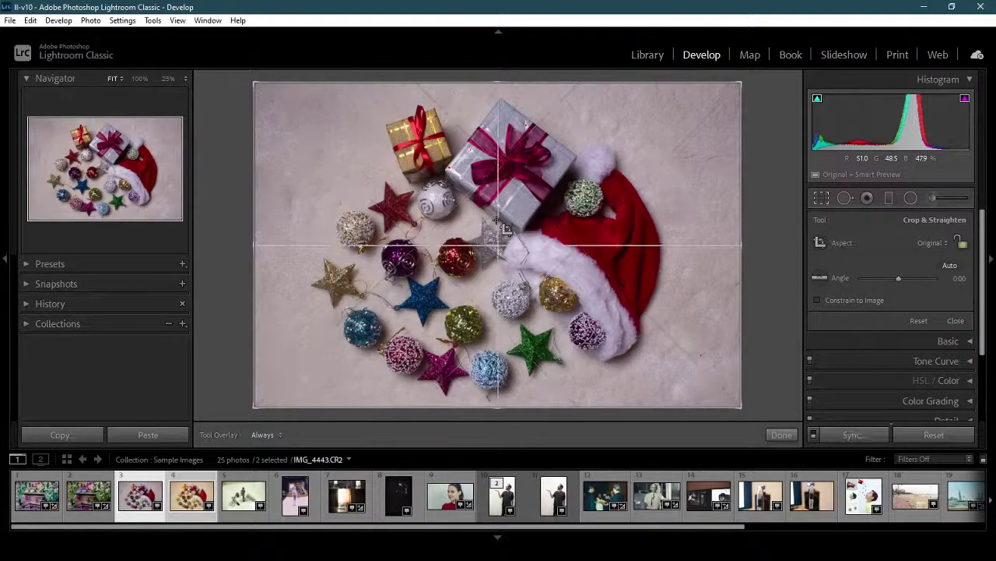
{"action": "key", "text": "shift+o"}
{"action": "key", "text": "shift+o"}
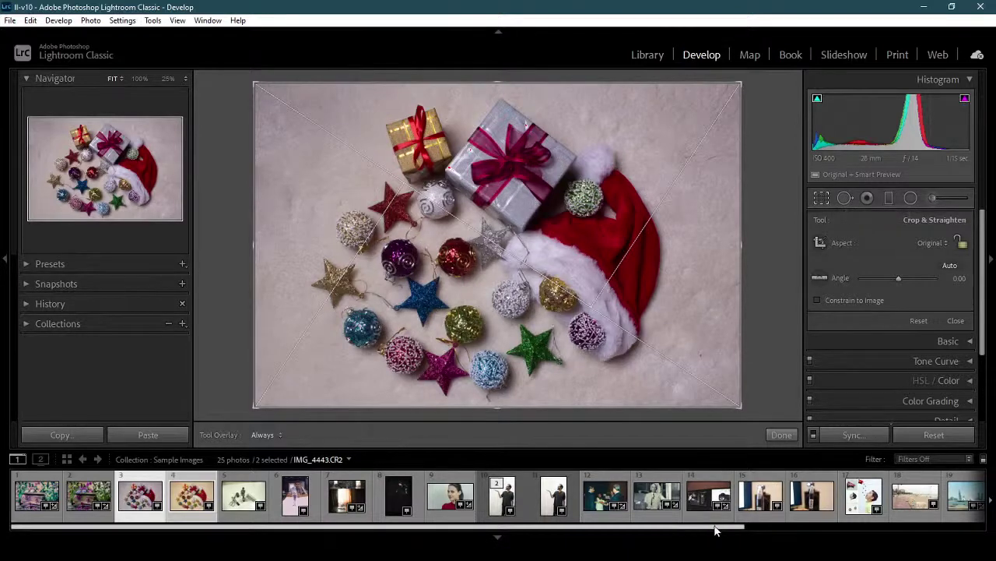
Open man.jpg, the last photo of the Sample Images collection, and activate the Spot Removal tool.
{"action": "left_click_drag", "start_coordinate": [717, 530], "coordinate": [957, 530]}
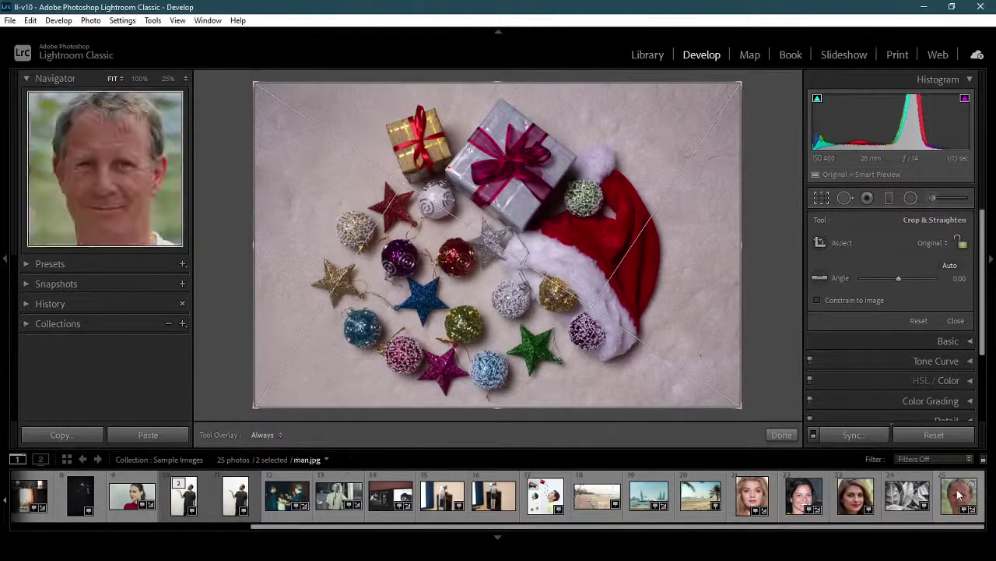
{"action": "left_click", "coordinate": [960, 495]}
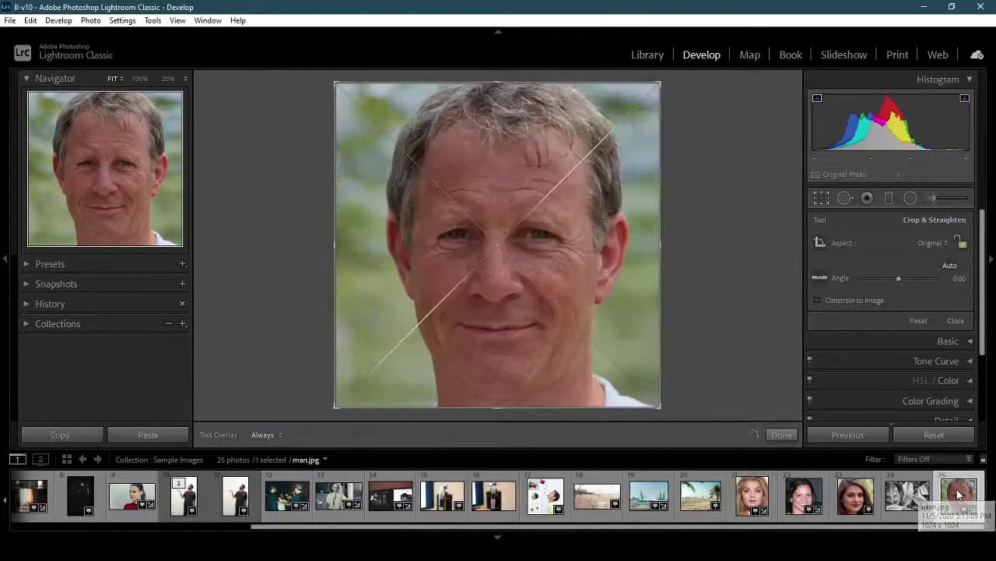
{"action": "left_click", "coordinate": [845, 199]}
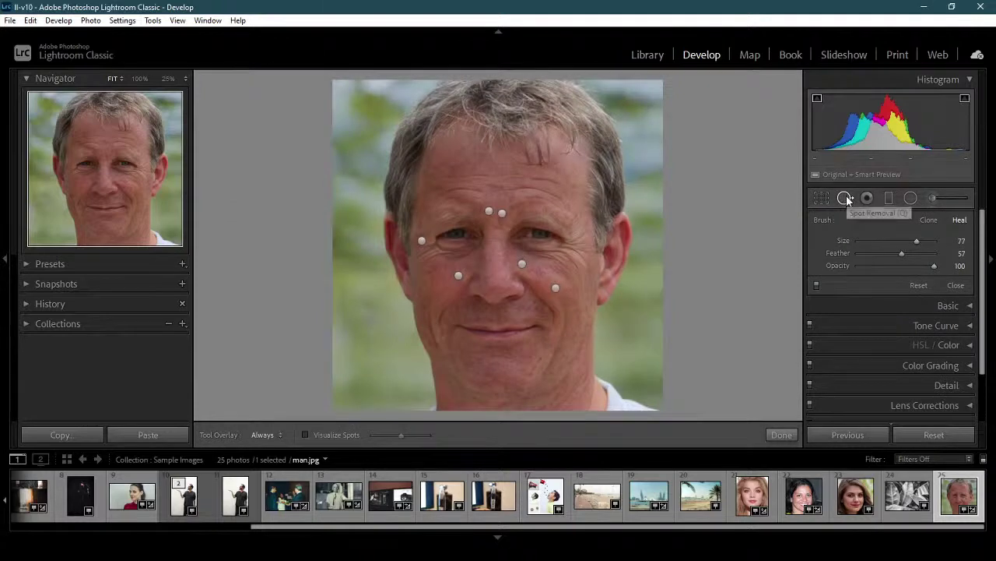
Delete all existing spot corrections from the man's face, on the cheeks, between the brows and beside the eye.
{"action": "left_click", "coordinate": [555, 290]}
{"action": "left_click_drag", "start_coordinate": [570, 306], "coordinate": [522, 261]}
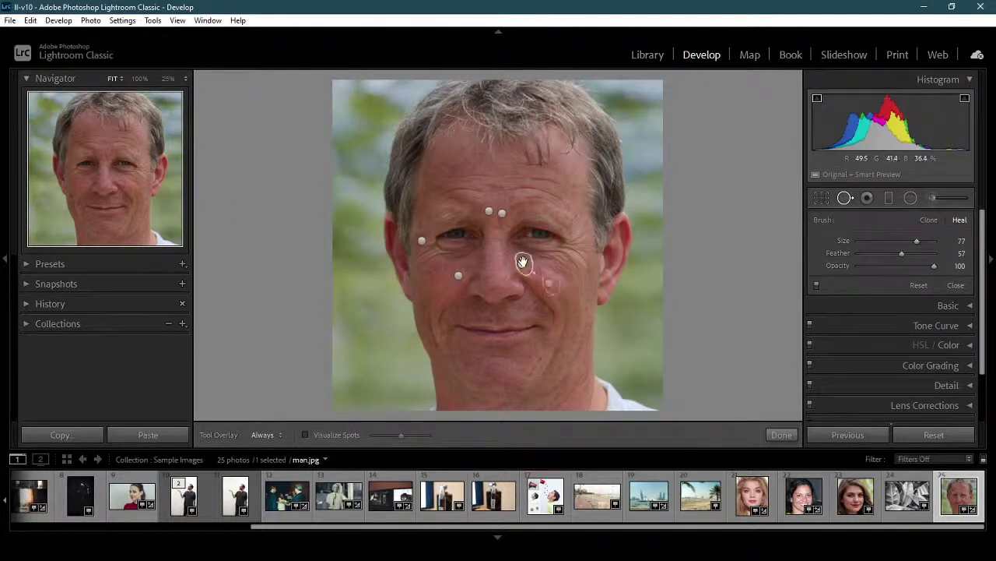
{"action": "key", "text": "Delete"}
{"action": "left_click", "coordinate": [498, 211]}
{"action": "key", "text": "Delete"}
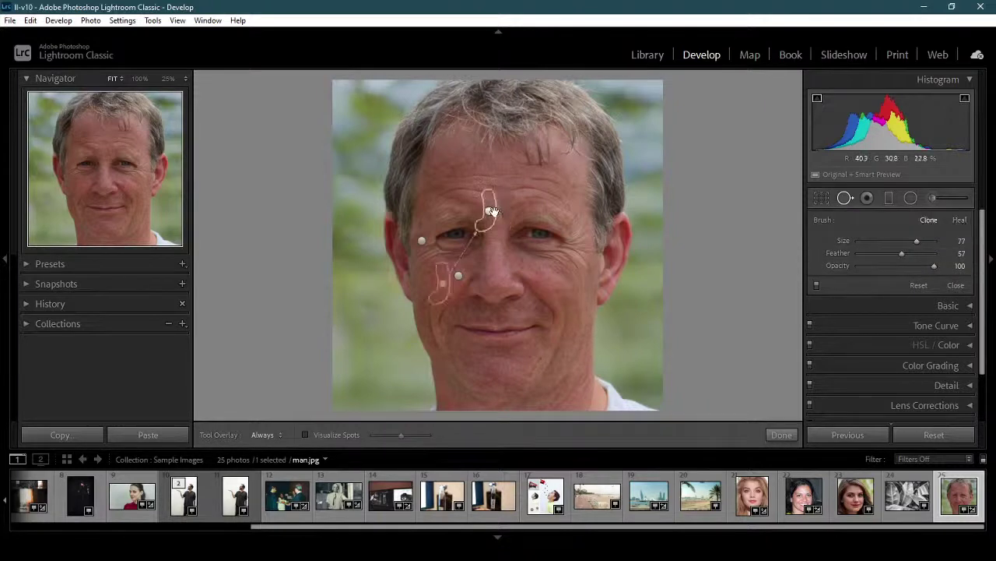
{"action": "left_click", "coordinate": [494, 212], "text": "alt"}
{"action": "left_click", "coordinate": [458, 275]}
{"action": "key", "text": "Delete"}
{"action": "left_click", "coordinate": [421, 240]}
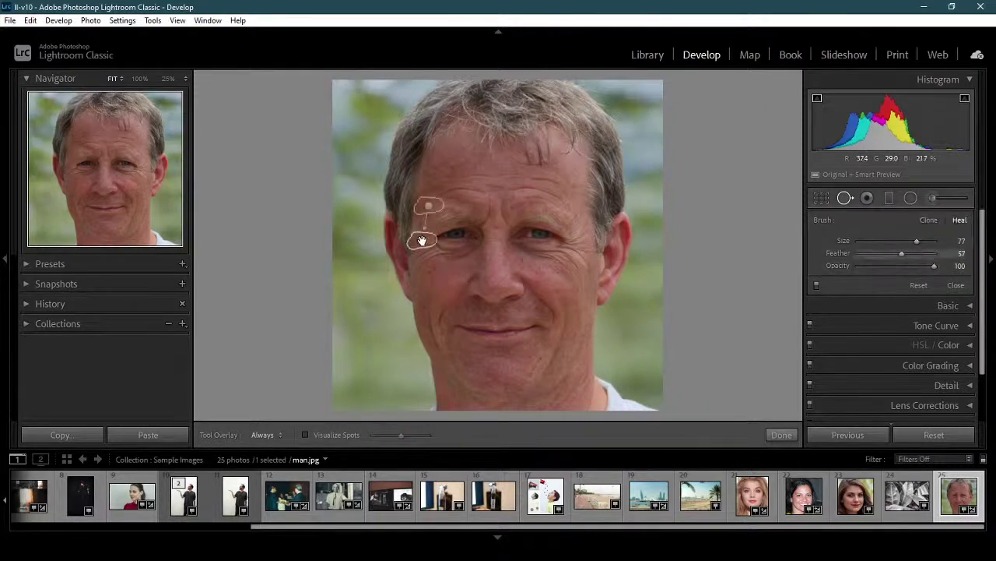
{"action": "key", "text": "Delete"}
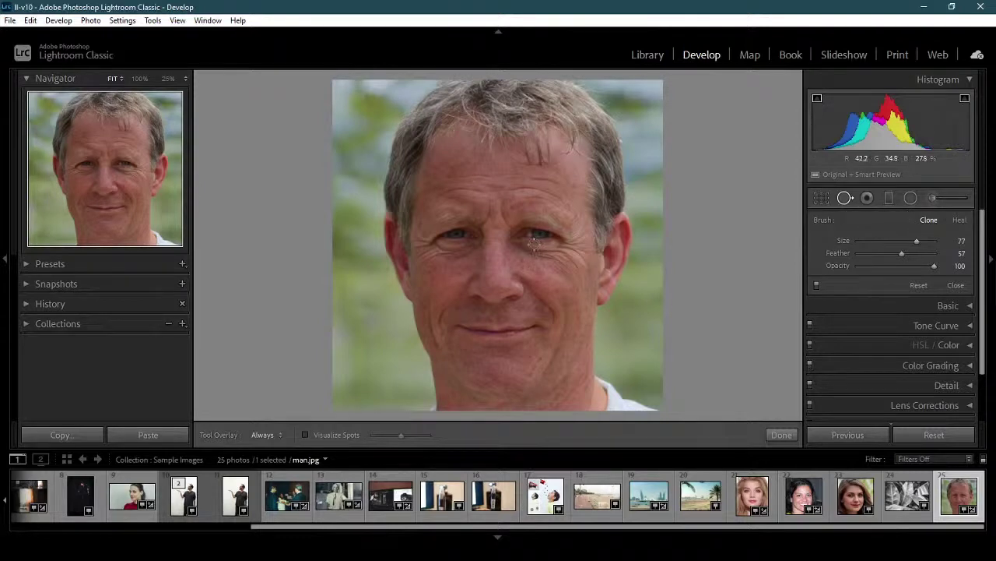
Clone over the blemish on the right side of the man's forehead with size 77, feather 57 and opacity 100.
{"action": "left_click", "coordinate": [140, 78]}
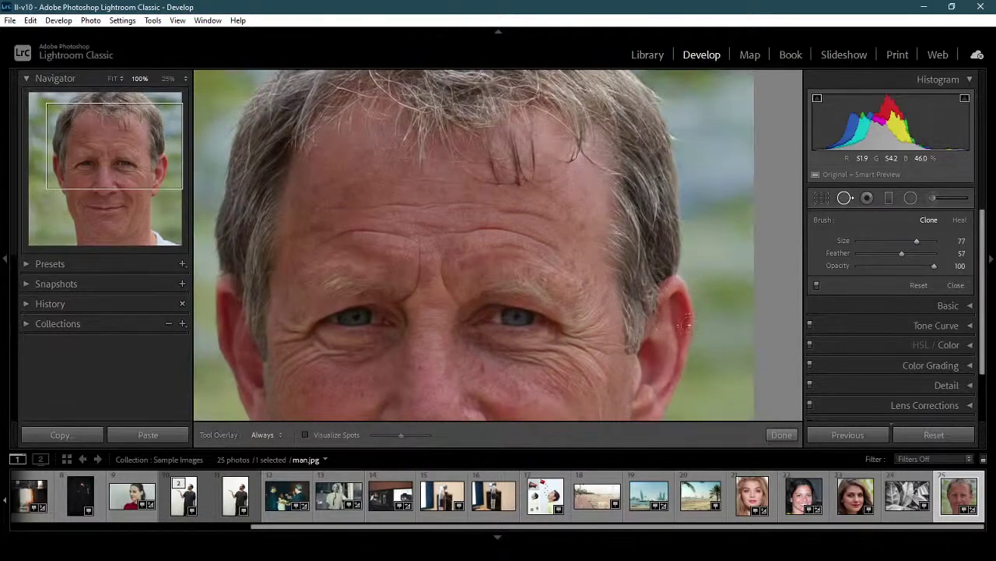
{"action": "left_click_drag", "start_coordinate": [117, 156], "coordinate": [113, 192]}
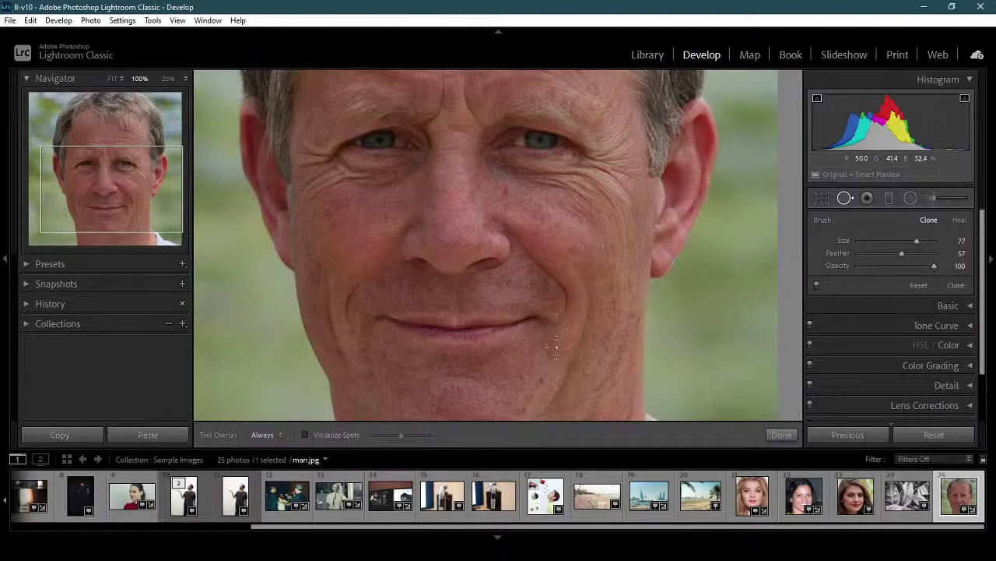
{"action": "left_click", "coordinate": [117, 204]}
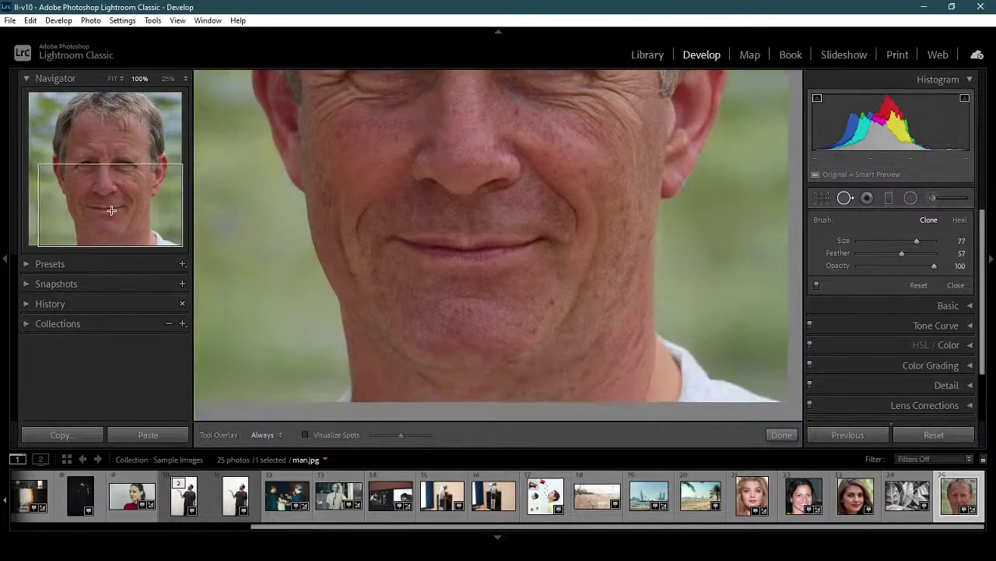
{"action": "left_click_drag", "start_coordinate": [117, 204], "coordinate": [121, 158]}
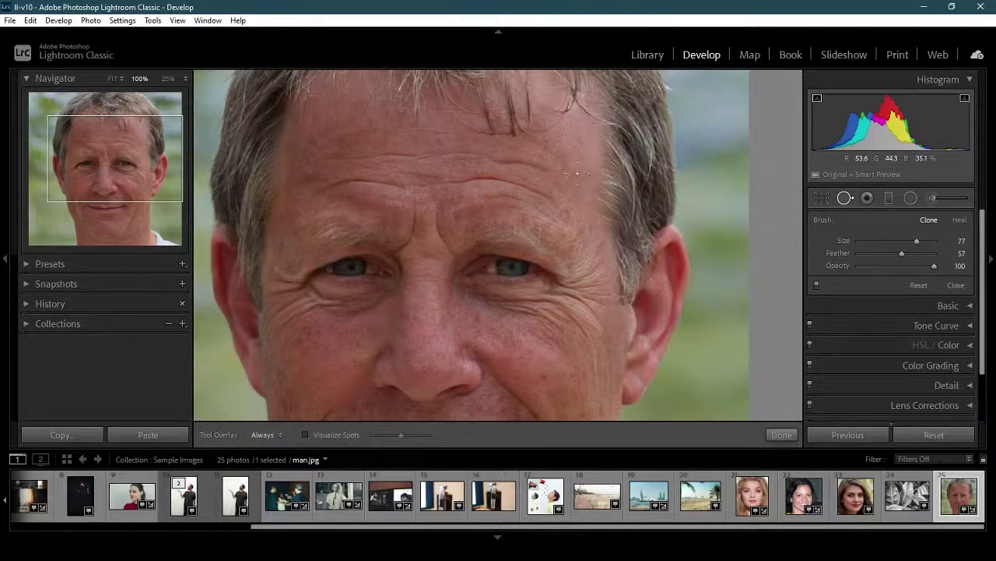
{"action": "left_click_drag", "start_coordinate": [577, 173], "coordinate": [581, 179]}
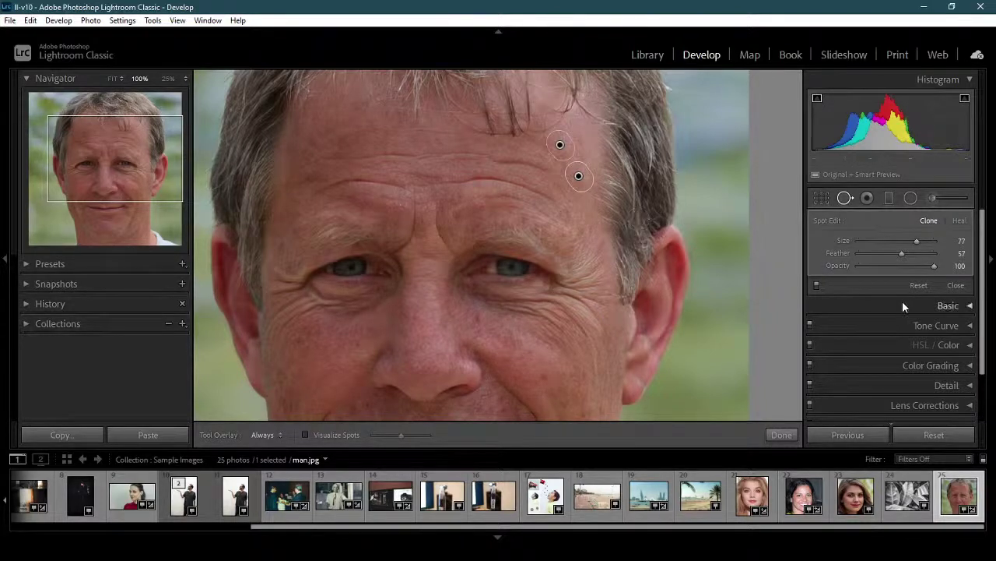
Compare the portrait with the spot corrections switched off and on.
{"action": "left_click", "coordinate": [816, 286]}
{"action": "left_click", "coordinate": [817, 286]}
{"action": "left_click", "coordinate": [817, 285]}
{"action": "left_click", "coordinate": [817, 286]}
Try sampling the forehead clone spot from the man's eye, and return its source to the forehead skin above the blemish.
{"action": "mouse_move", "coordinate": [552, 138]}
{"action": "left_mouse_down"}
{"action": "mouse_move", "coordinate": [561, 142]}
{"action": "mouse_move", "coordinate": [554, 137]}
{"action": "left_mouse_up"}
{"action": "left_click_drag", "start_coordinate": [554, 137], "coordinate": [516, 272]}
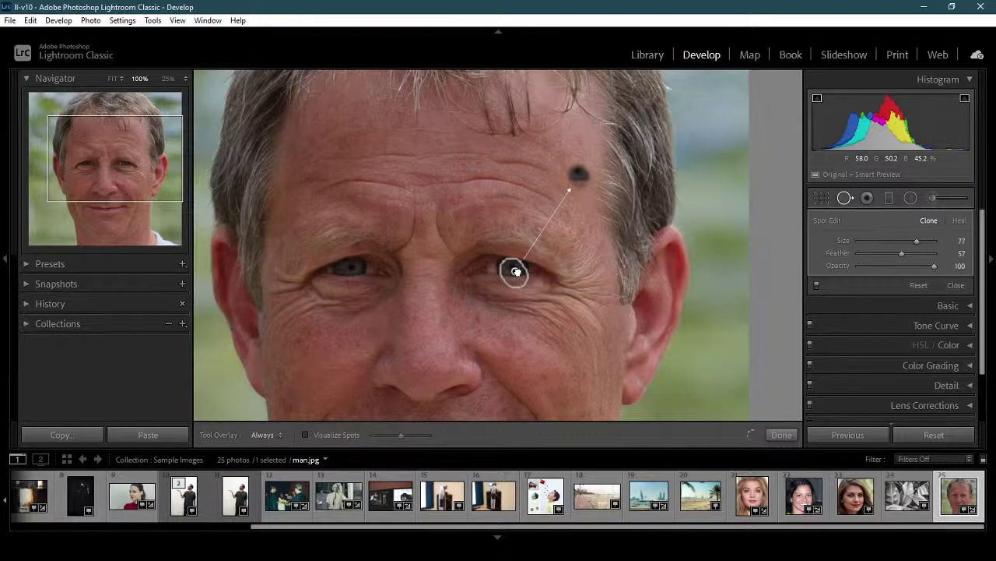
{"action": "mouse_move", "coordinate": [516, 272]}
{"action": "left_mouse_down"}
{"action": "mouse_move", "coordinate": [429, 319]}
{"action": "mouse_move", "coordinate": [457, 230]}
{"action": "mouse_move", "coordinate": [503, 160]}
{"action": "mouse_move", "coordinate": [570, 137]}
{"action": "left_mouse_up"}
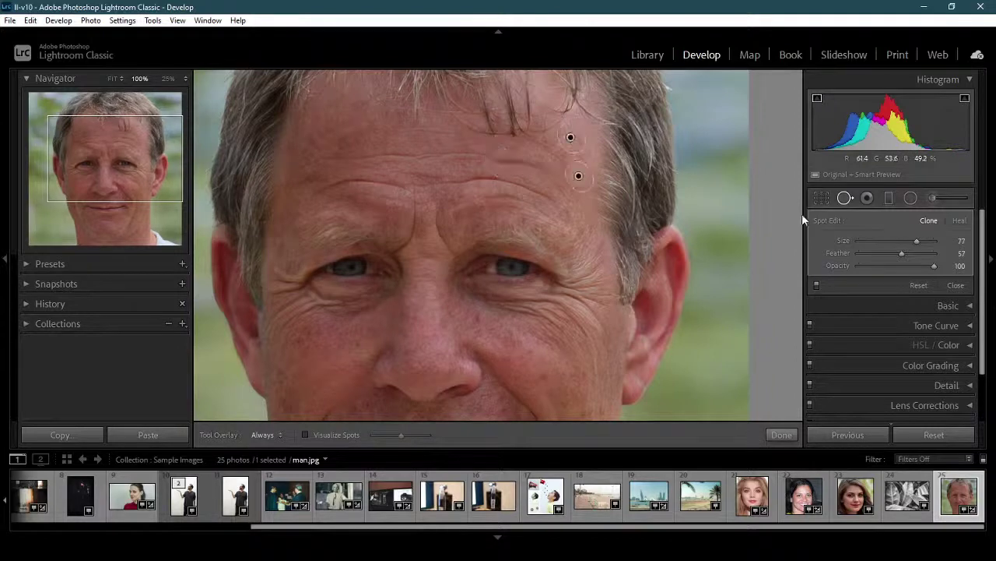
Replace the forehead clone spot with a size 74 Heal correction sampled from the skin just above the blemish.
{"action": "left_click_drag", "start_coordinate": [916, 246], "coordinate": [924, 246]}
{"action": "key", "text": "Delete"}
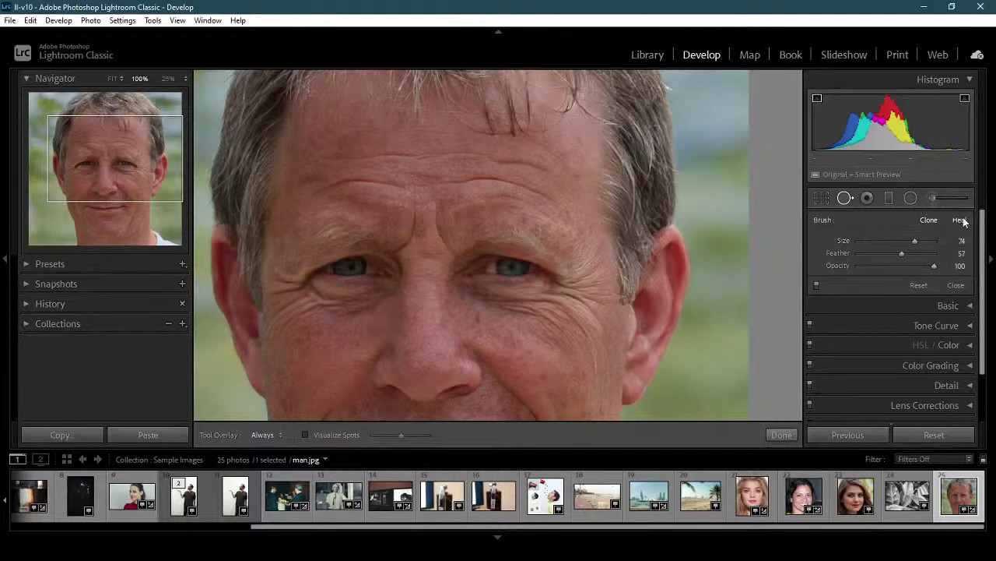
{"action": "left_click", "coordinate": [960, 220]}
{"action": "left_click_drag", "start_coordinate": [574, 170], "coordinate": [577, 175]}
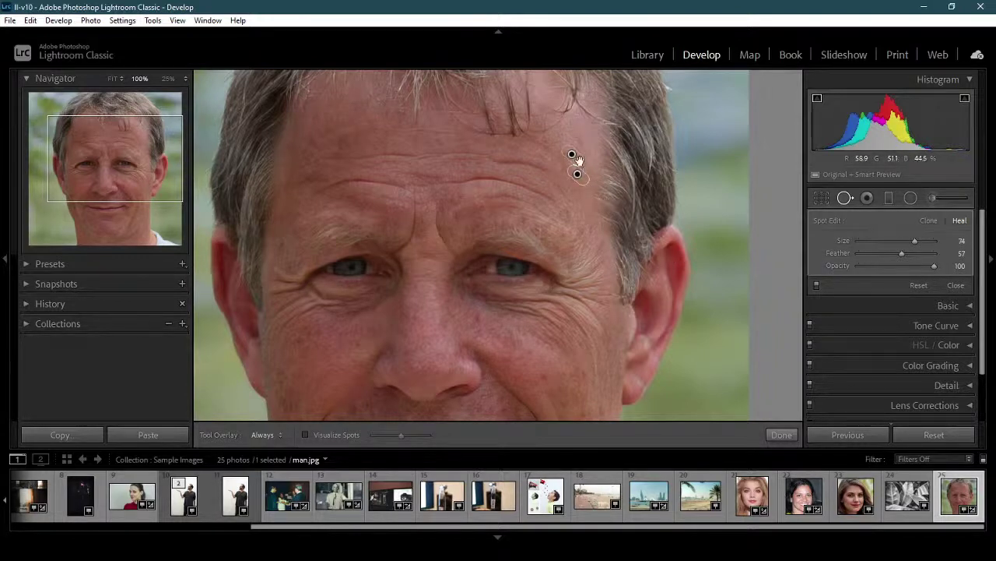
{"action": "left_click_drag", "start_coordinate": [573, 155], "coordinate": [585, 153]}
Try healing the wrinkles beneath and beside the eye on the right of the photo with several brush strokes.
{"action": "left_click_drag", "start_coordinate": [509, 306], "coordinate": [567, 329]}
{"action": "mouse_move", "coordinate": [543, 295]}
{"action": "left_mouse_down"}
{"action": "mouse_move", "coordinate": [580, 313]}
{"action": "mouse_move", "coordinate": [585, 333]}
{"action": "mouse_move", "coordinate": [586, 301]}
{"action": "mouse_move", "coordinate": [599, 311]}
{"action": "left_mouse_up"}
{"action": "left_click", "coordinate": [591, 277]}
{"action": "mouse_move", "coordinate": [598, 253]}
{"action": "left_mouse_down"}
{"action": "mouse_move", "coordinate": [592, 274]}
{"action": "mouse_move", "coordinate": [613, 311]}
{"action": "mouse_move", "coordinate": [589, 282]}
{"action": "mouse_move", "coordinate": [558, 314]}
{"action": "left_mouse_up"}
{"action": "left_click_drag", "start_coordinate": [592, 278], "coordinate": [570, 277]}
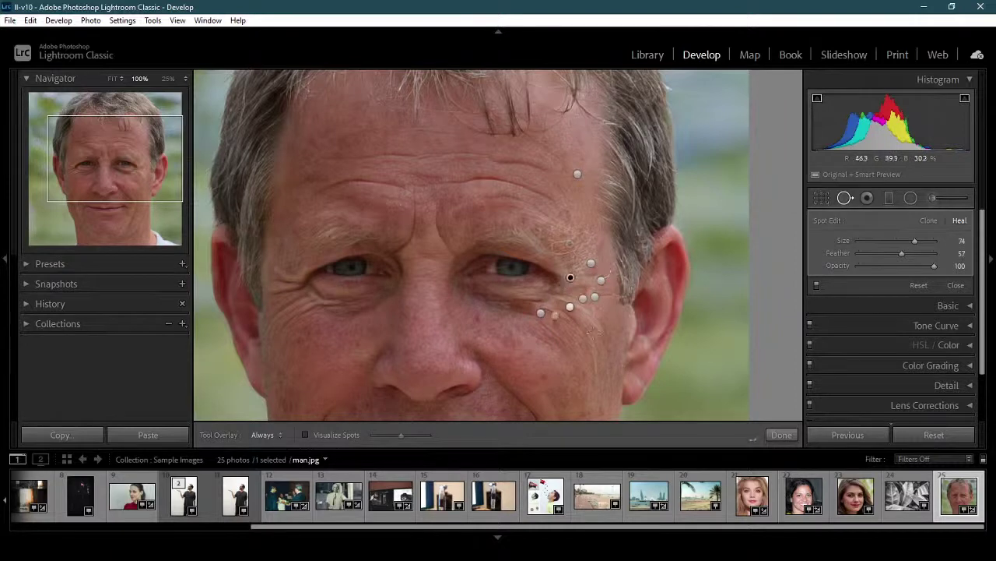
Undo all the healing strokes around the eye, keeping the forehead correction.
{"action": "key", "text": "ctrl+z"}
{"action": "key", "text": "ctrl+z"}
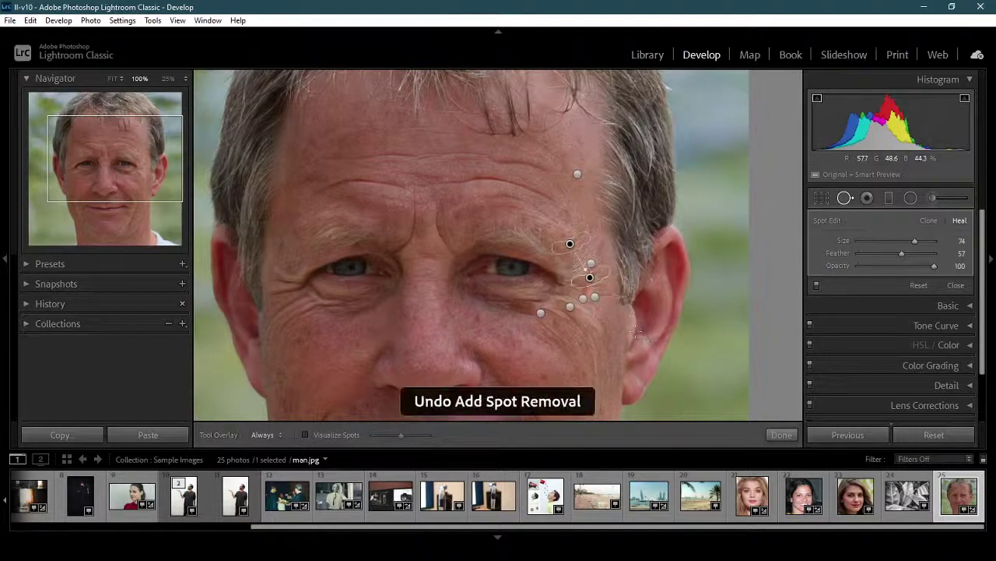
{"action": "key", "text": "ctrl+z"}
{"action": "key", "text": "ctrl+z"}
{"action": "key", "text": "ctrl+z"}
{"action": "key", "text": "ctrl+z"}
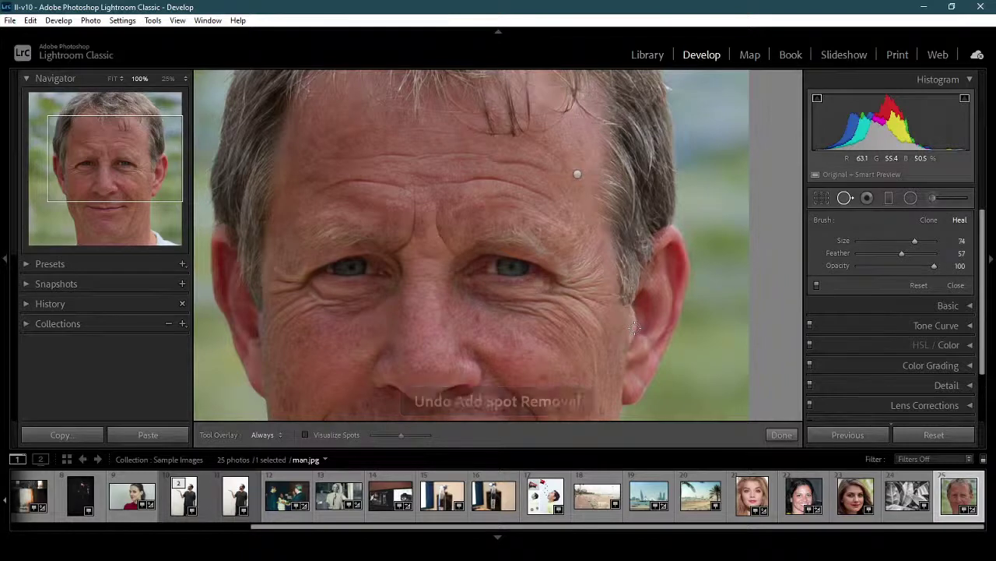
Heal the small blemish on the man's left-side cheek with the size 74 brush.
{"action": "left_click", "coordinate": [297, 340]}
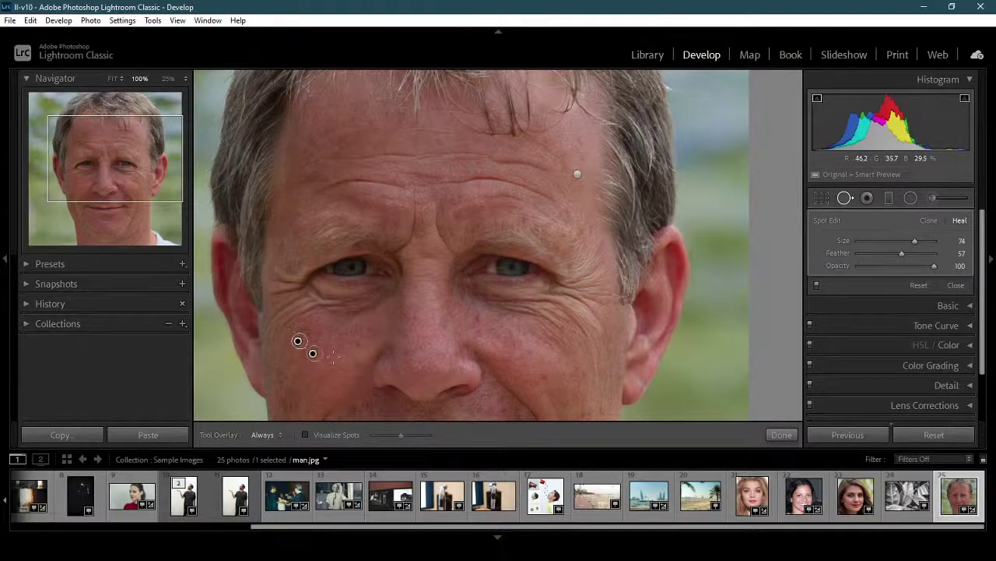
Try a size 85 Heal spot on the left side of the man's forehead and undo it.
{"action": "left_click_drag", "start_coordinate": [915, 240], "coordinate": [923, 242]}
{"action": "left_click", "coordinate": [339, 149]}
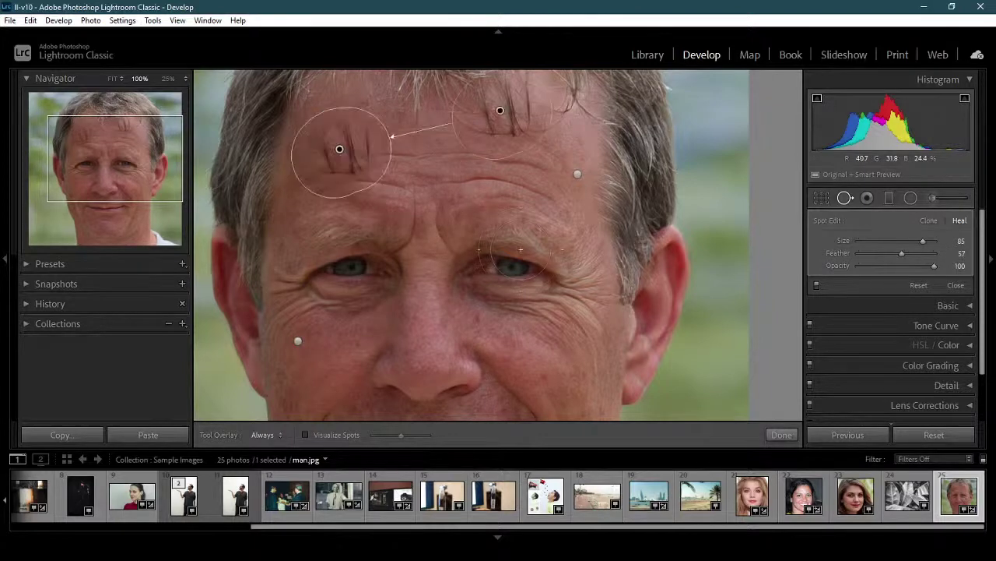
{"action": "key", "text": "ctrl+z"}
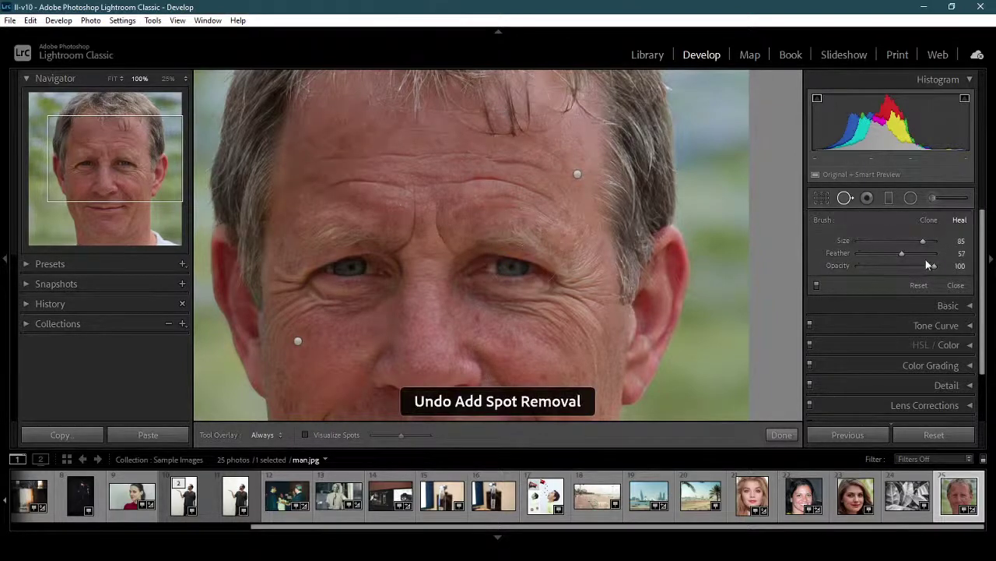
Heal the blemish on the man's right-side cheek with a size 75 brush and finish the spot removal.
{"action": "mouse_move", "coordinate": [924, 240]}
{"action": "left_mouse_down"}
{"action": "mouse_move", "coordinate": [893, 240]}
{"action": "mouse_move", "coordinate": [916, 246]}
{"action": "left_mouse_up"}
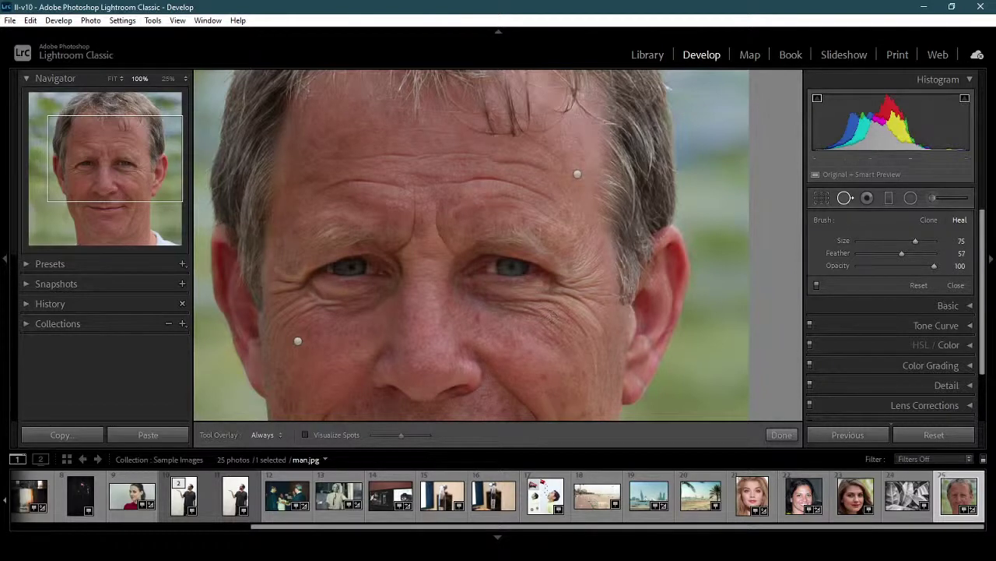
{"action": "left_click_drag", "start_coordinate": [125, 166], "coordinate": [123, 200]}
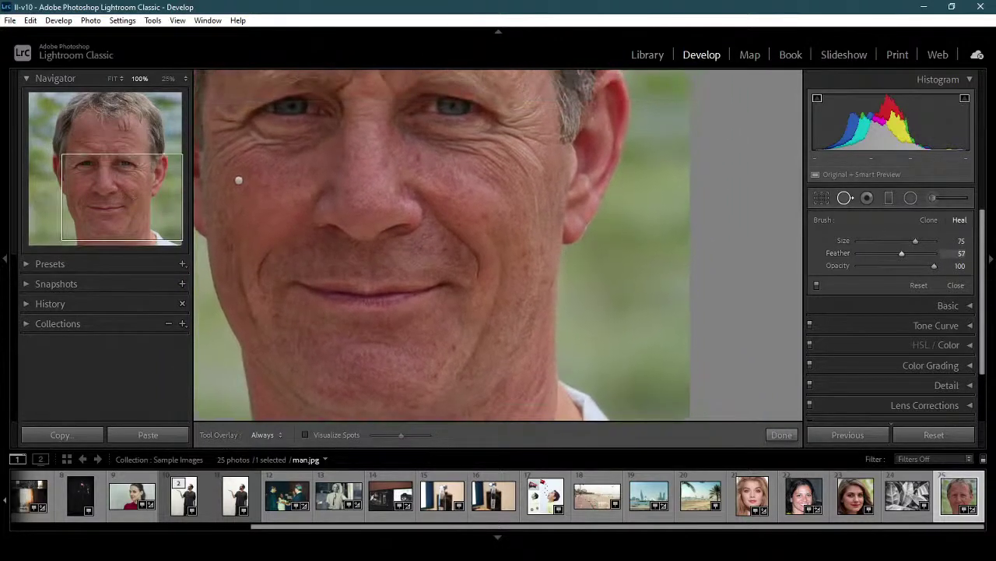
{"action": "left_click", "coordinate": [485, 217]}
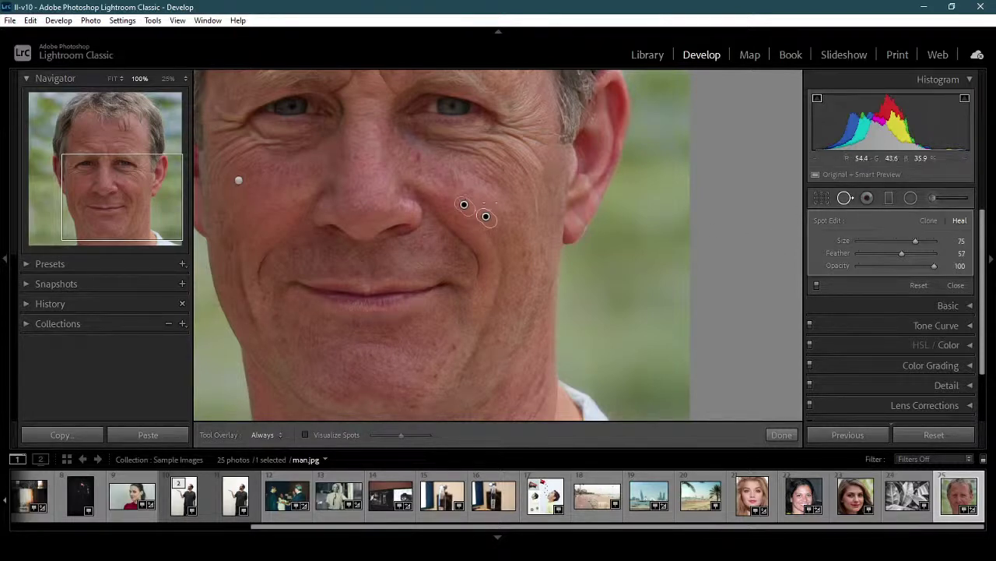
{"action": "mouse_move", "coordinate": [485, 216]}
{"action": "left_mouse_down"}
{"action": "mouse_move", "coordinate": [499, 235]}
{"action": "mouse_move", "coordinate": [487, 216]}
{"action": "mouse_move", "coordinate": [436, 198]}
{"action": "mouse_move", "coordinate": [454, 193]}
{"action": "left_mouse_up"}
{"action": "left_click", "coordinate": [781, 435]}
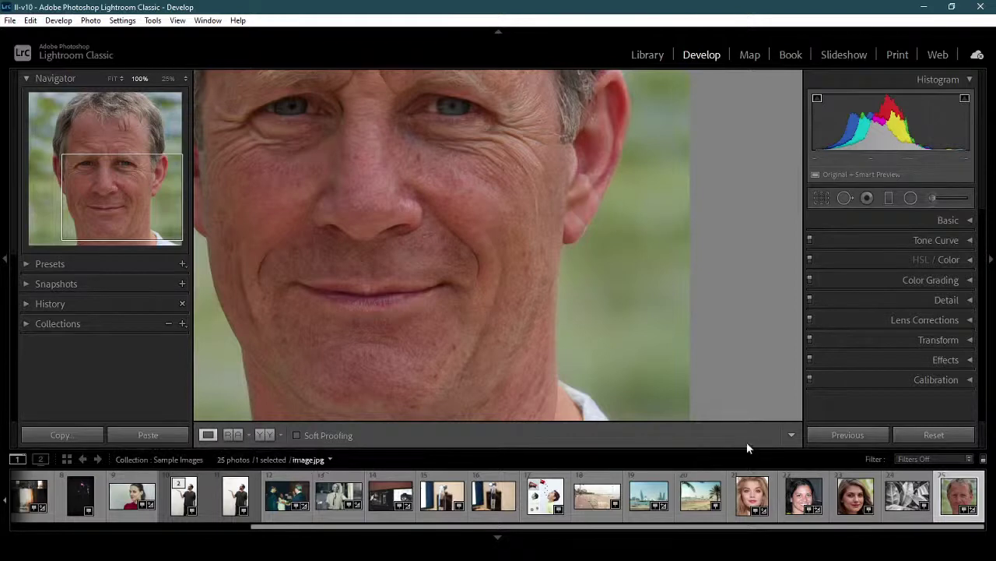
{"action": "left_click", "coordinate": [791, 436]}
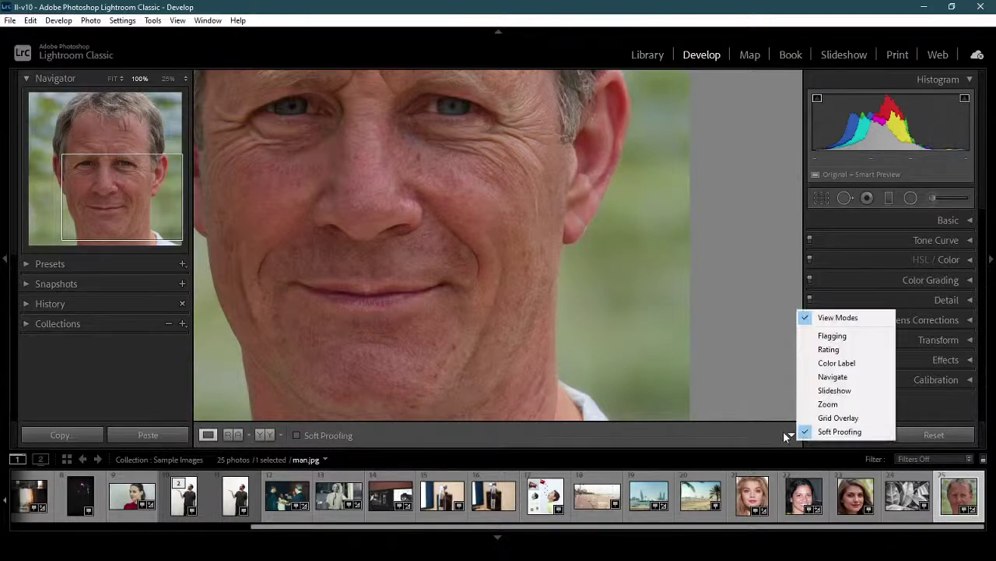
{"action": "left_click", "coordinate": [737, 432]}
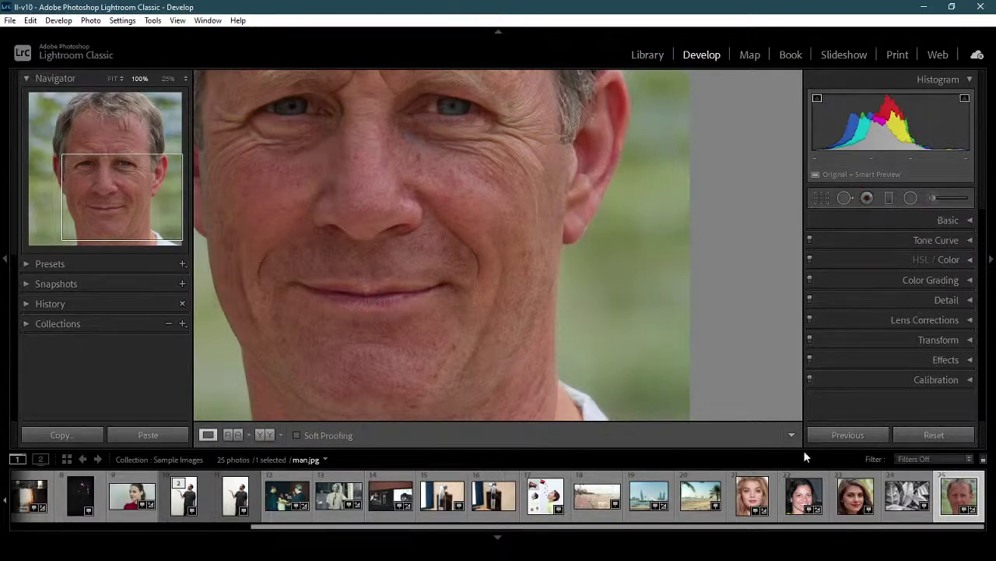
Open image.jpg, the smiling woman's portrait, and reset all its develop settings.
{"action": "left_click", "coordinate": [802, 502]}
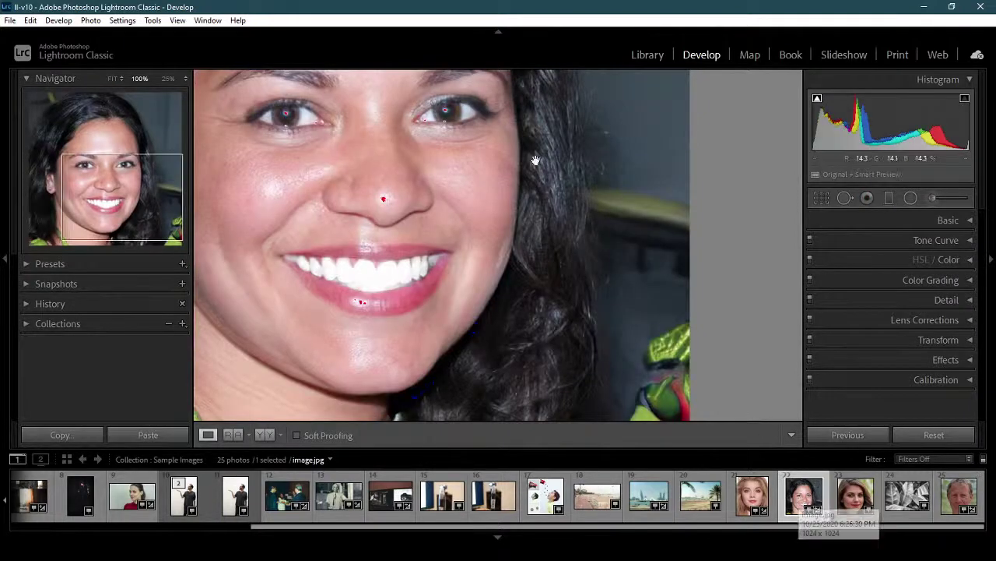
{"action": "left_click_drag", "start_coordinate": [738, 208], "coordinate": [761, 264]}
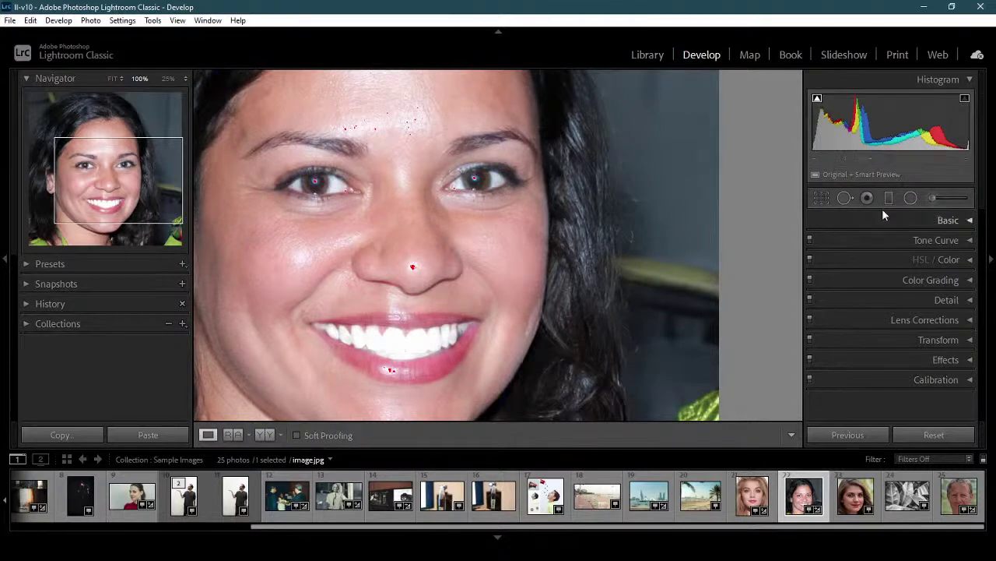
{"action": "left_click", "coordinate": [937, 440]}
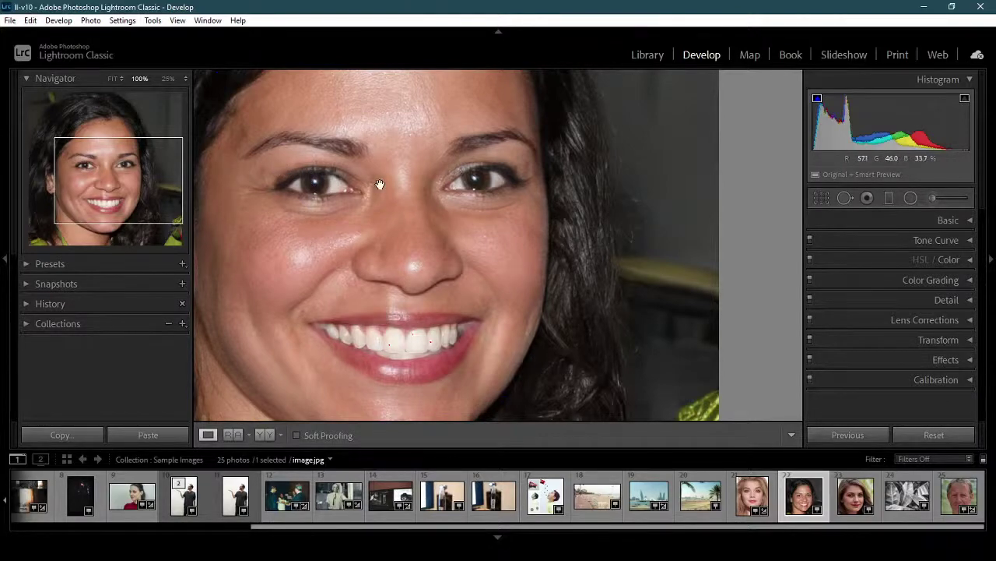
At 200% zoom, apply a Red Eye correction to the left-side eye, set its pupil size to 100 and adjust its darkening.
{"action": "left_click", "coordinate": [312, 172]}
{"action": "left_click", "coordinate": [408, 190]}
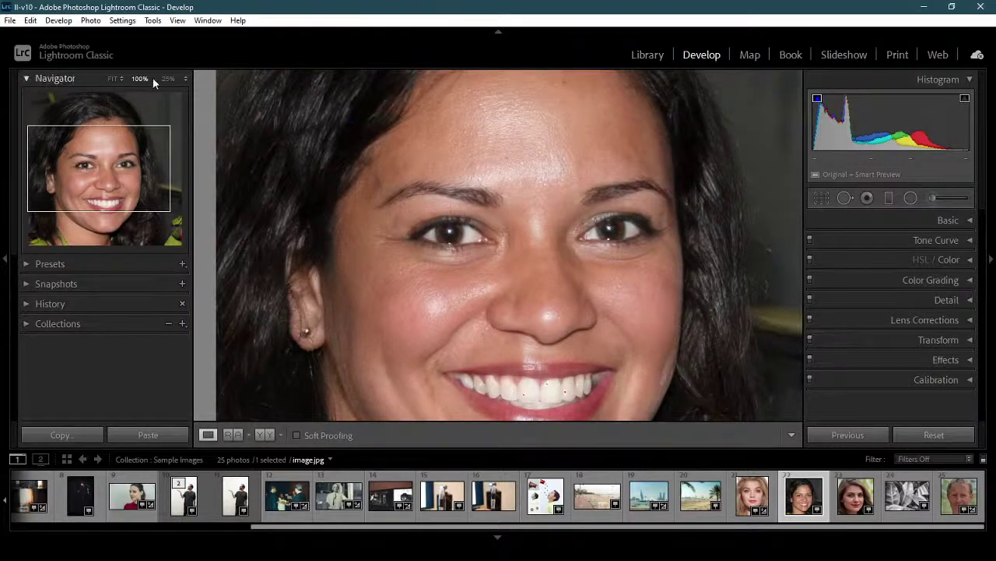
{"action": "left_click", "coordinate": [186, 78]}
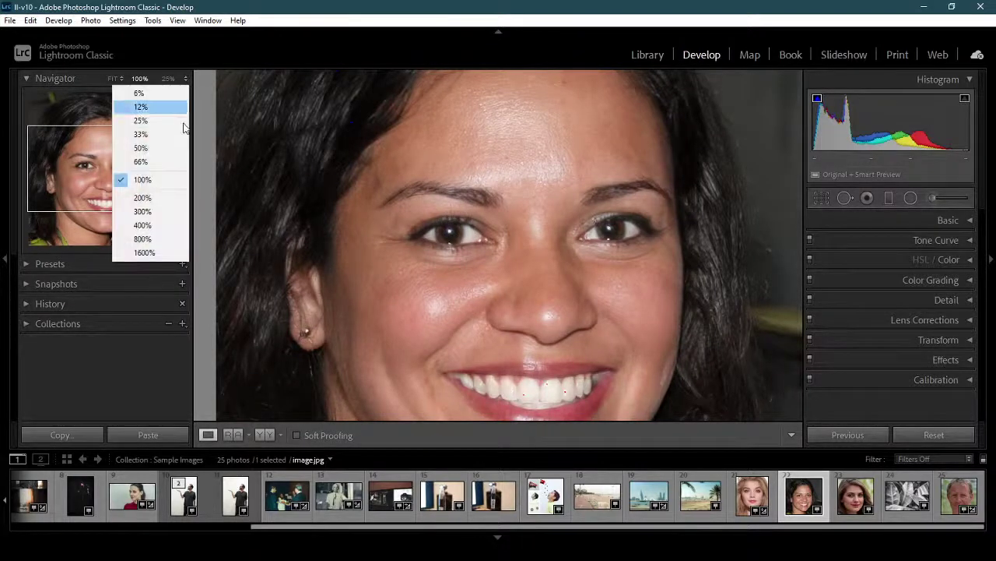
{"action": "left_click", "coordinate": [174, 197]}
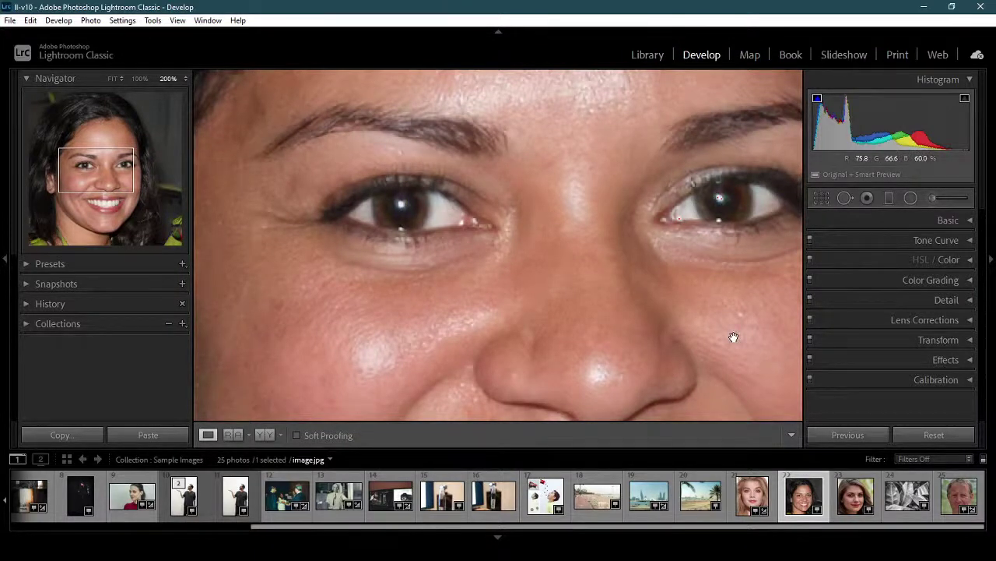
{"action": "left_click", "coordinate": [868, 198]}
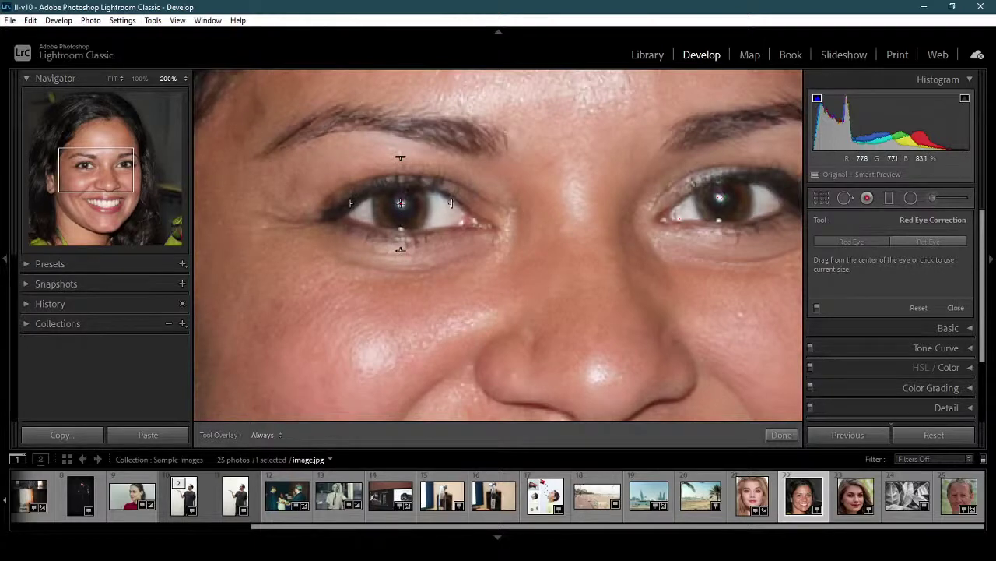
{"action": "mouse_move", "coordinate": [402, 206]}
{"action": "left_mouse_down"}
{"action": "mouse_move", "coordinate": [403, 219]}
{"action": "mouse_move", "coordinate": [428, 229]}
{"action": "left_mouse_up"}
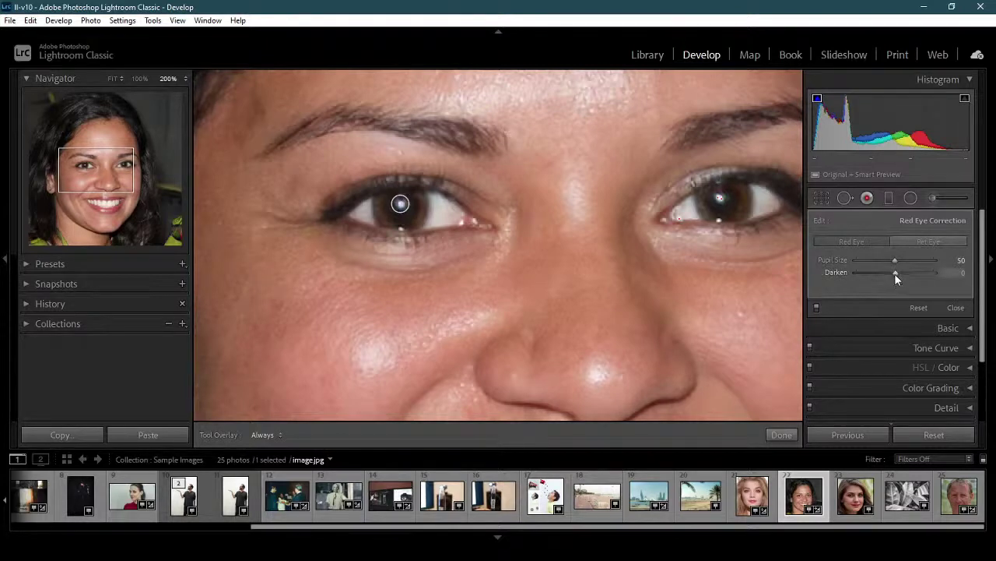
{"action": "left_click_drag", "start_coordinate": [895, 271], "coordinate": [958, 262]}
{"action": "mouse_move", "coordinate": [866, 272]}
{"action": "left_mouse_down"}
{"action": "mouse_move", "coordinate": [854, 274]}
{"action": "mouse_move", "coordinate": [870, 274]}
{"action": "left_mouse_up"}
Switch to Pet Eye correction and apply it to the right-side eye with a catchlight.
{"action": "left_click", "coordinate": [929, 241]}
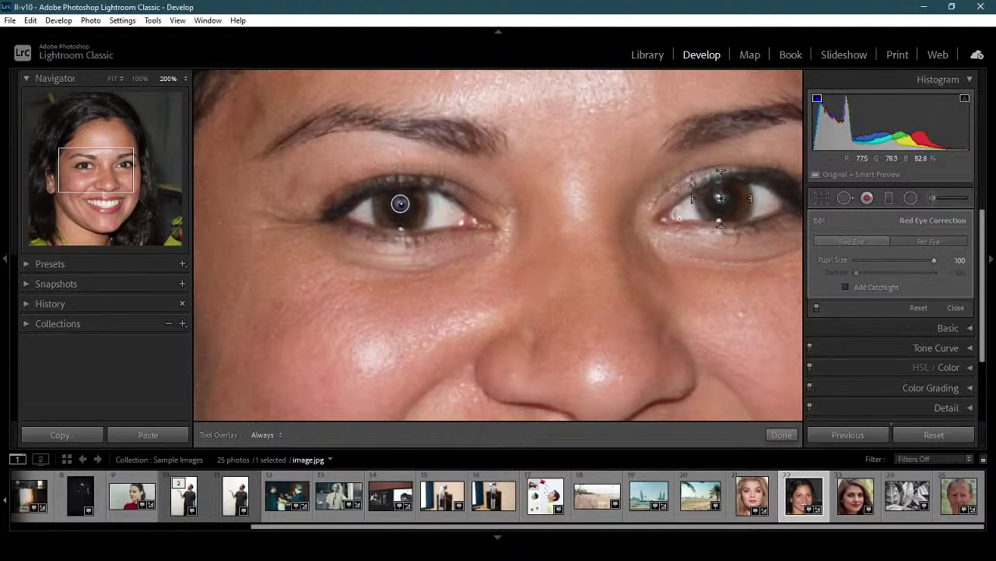
{"action": "left_click_drag", "start_coordinate": [720, 198], "coordinate": [752, 225]}
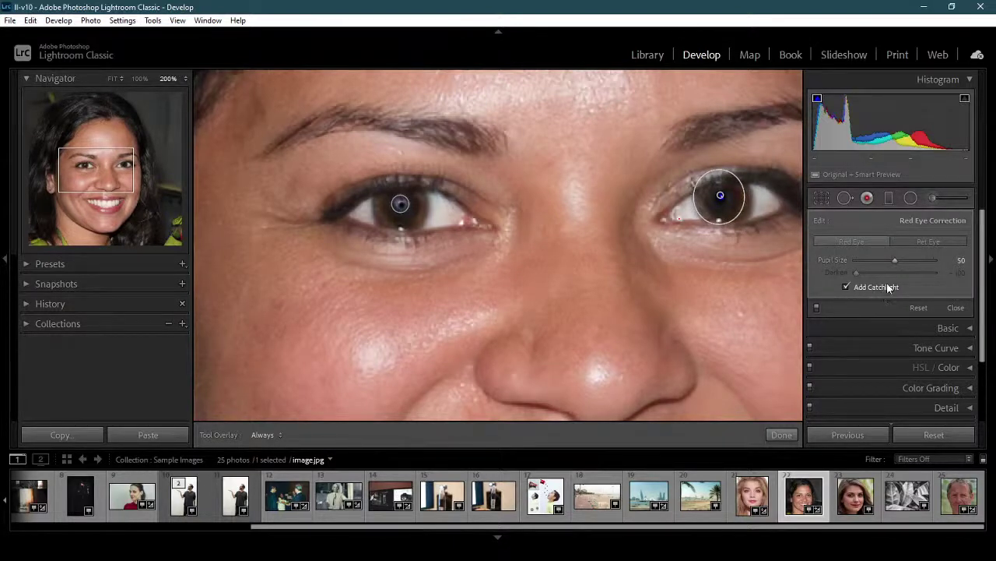
Set the Pet Eye correction's pupil size to 76, keep its catchlight, move the catchlight slightly within the right-side eye and finish the correction.
{"action": "mouse_move", "coordinate": [895, 259]}
{"action": "left_mouse_down"}
{"action": "mouse_move", "coordinate": [856, 262]}
{"action": "mouse_move", "coordinate": [932, 259]}
{"action": "mouse_move", "coordinate": [877, 258]}
{"action": "left_mouse_up"}
{"action": "left_click_drag", "start_coordinate": [877, 260], "coordinate": [915, 266]}
{"action": "left_click", "coordinate": [873, 287]}
{"action": "left_click", "coordinate": [874, 287]}
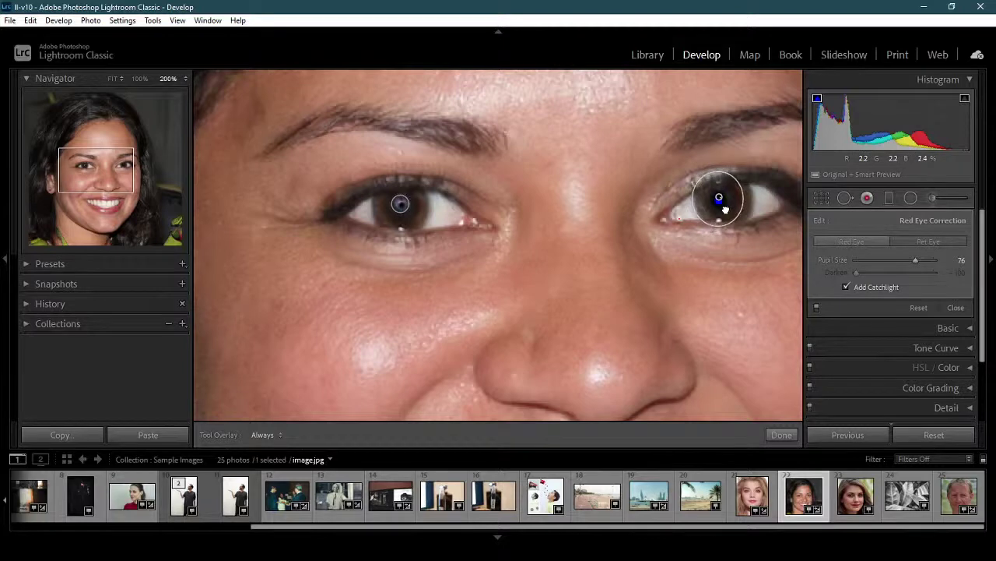
{"action": "left_click_drag", "start_coordinate": [725, 207], "coordinate": [724, 209]}
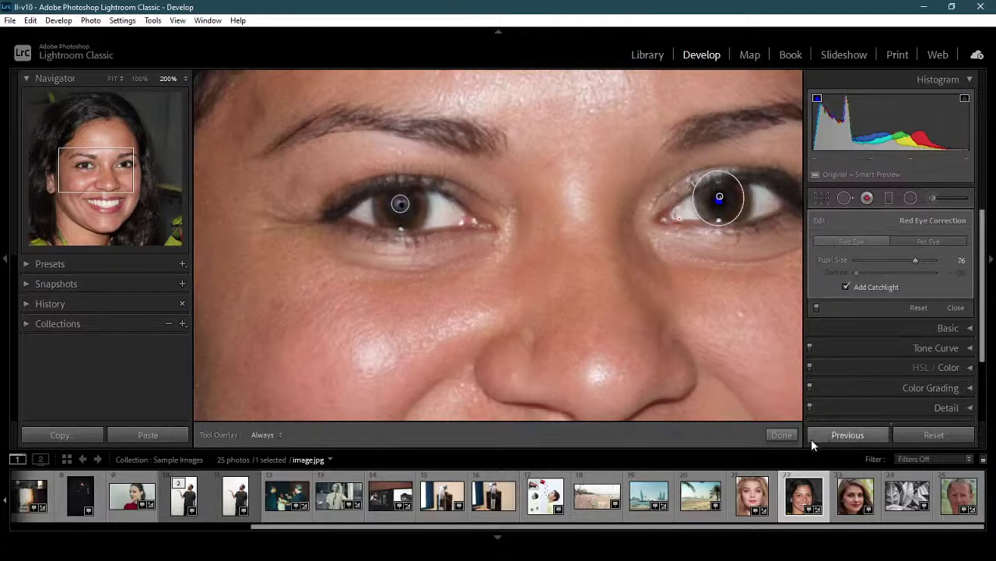
{"action": "left_click", "coordinate": [786, 434]}
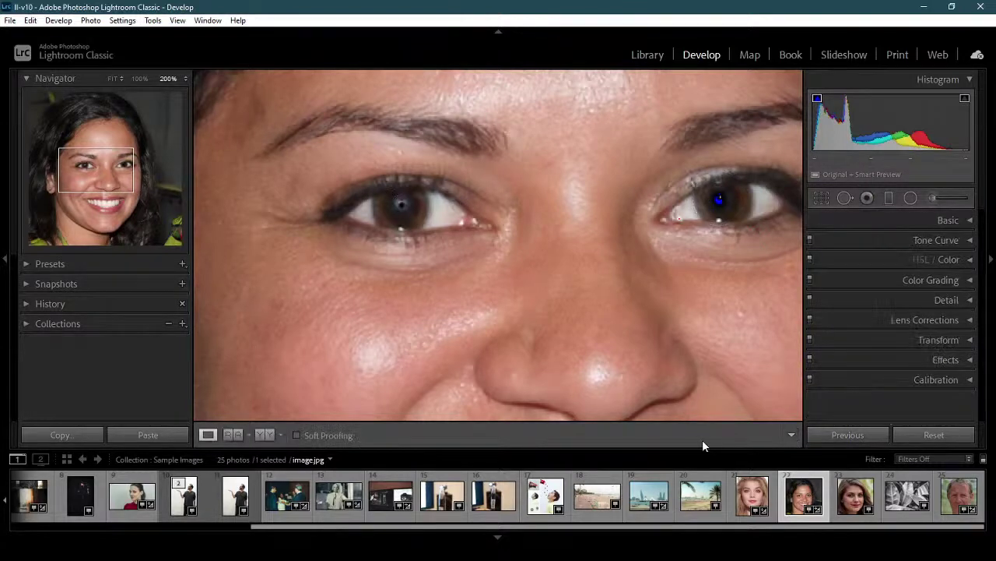
View the whole corrected portrait and look through its list of past edits.
{"action": "left_click_drag", "start_coordinate": [95, 170], "coordinate": [119, 179]}
{"action": "left_click", "coordinate": [372, 215]}
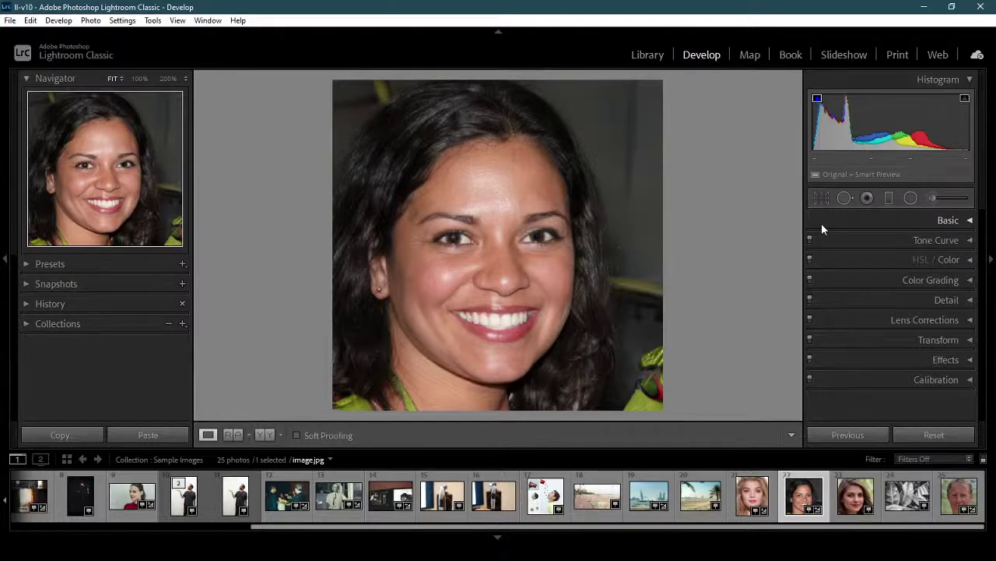
{"action": "left_click", "coordinate": [24, 303]}
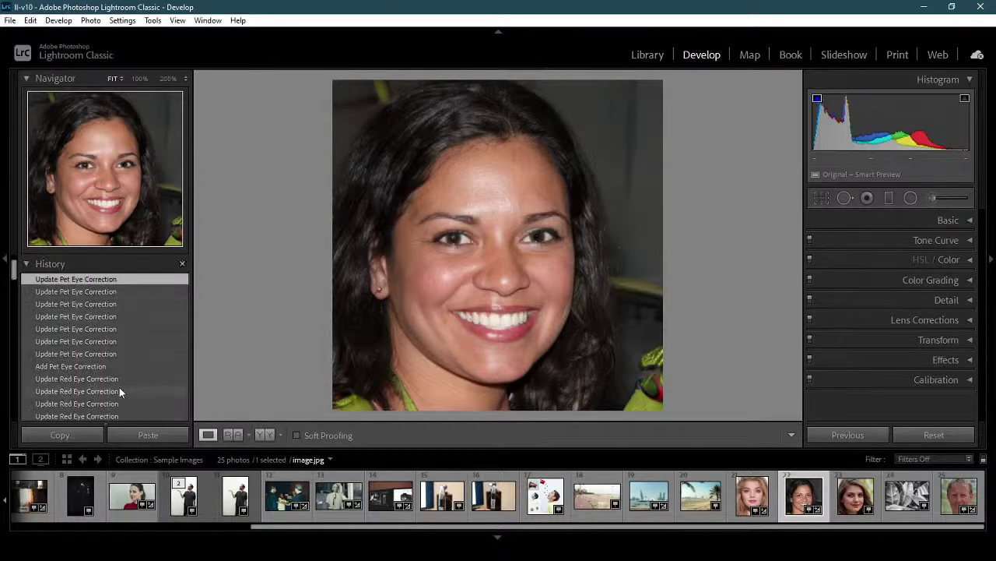
{"action": "scroll", "coordinate": [125, 374], "scroll_direction": "down", "scroll_amount": 10}
{"action": "scroll", "coordinate": [141, 364], "scroll_direction": "down", "scroll_amount": 5}
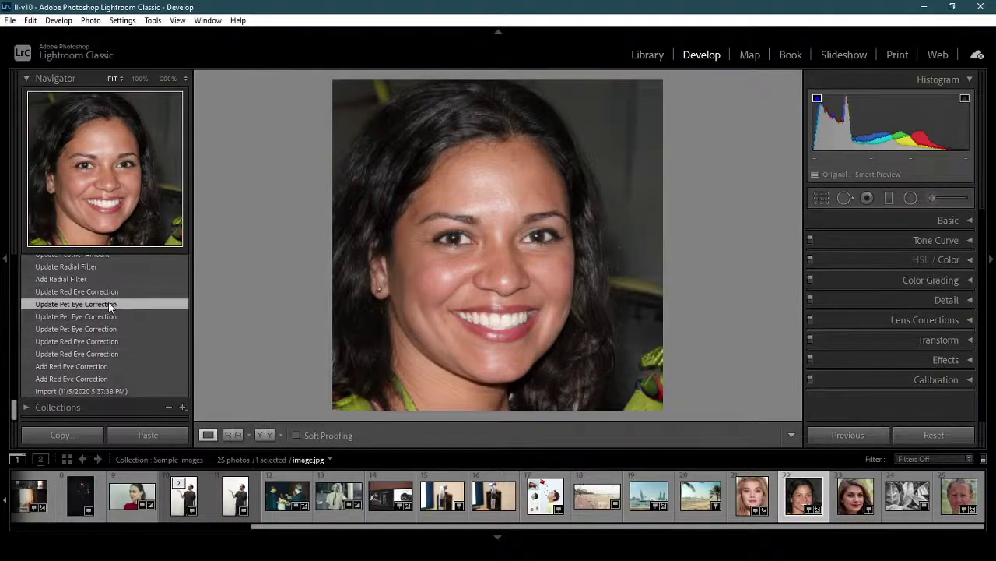
{"action": "scroll", "coordinate": [108, 302], "scroll_direction": "up", "scroll_amount": 10}
{"action": "scroll", "coordinate": [140, 287], "scroll_direction": "up", "scroll_amount": 5}
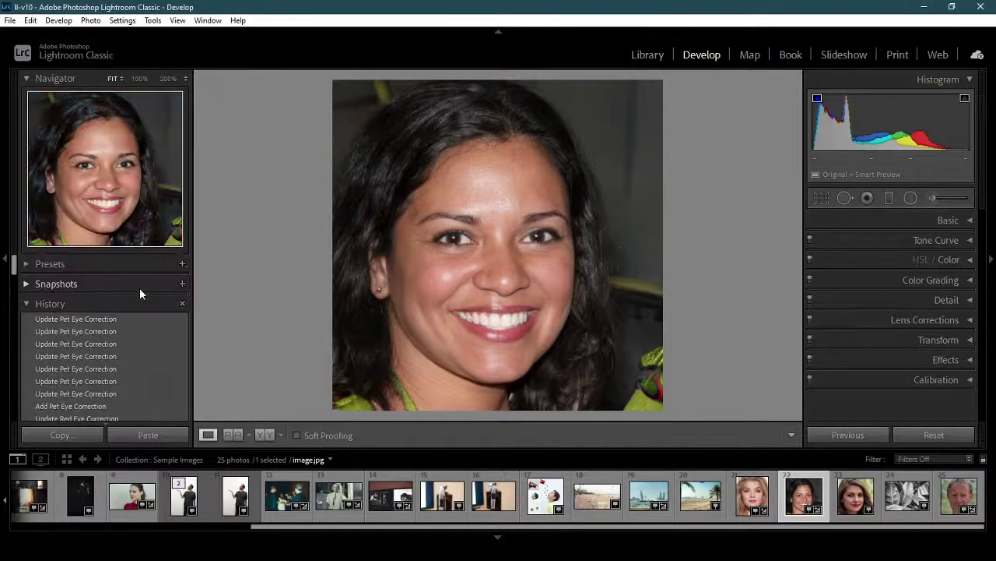
{"action": "left_click", "coordinate": [49, 304]}
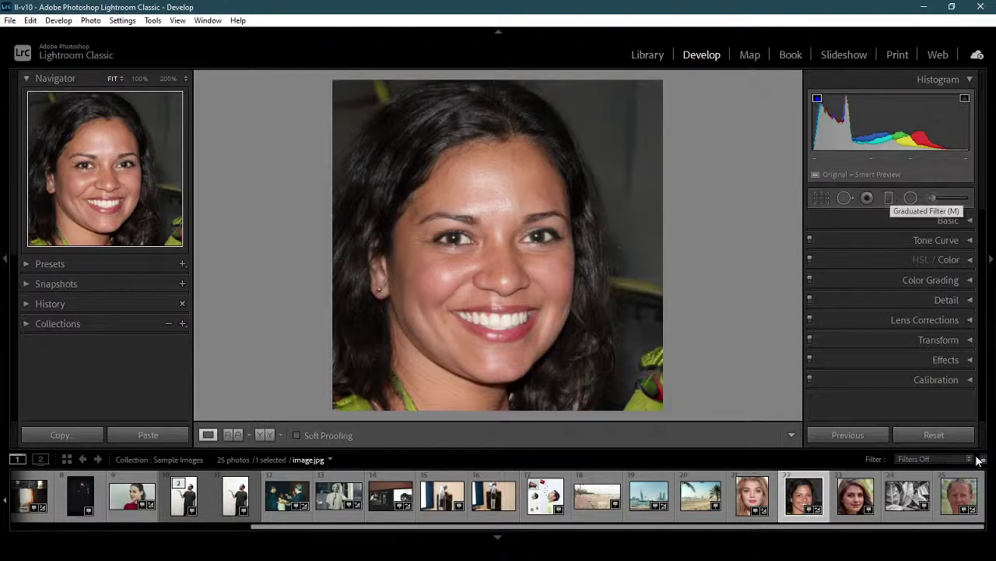
Open the black-and-white banana leaves photo and lay a wide diagonal graduated filter from the upper left leaf to the lower right.
{"action": "mouse_move", "coordinate": [923, 533]}
{"action": "left_mouse_down"}
{"action": "mouse_move", "coordinate": [670, 535]}
{"action": "mouse_move", "coordinate": [923, 537]}
{"action": "left_mouse_up"}
{"action": "left_click", "coordinate": [905, 504]}
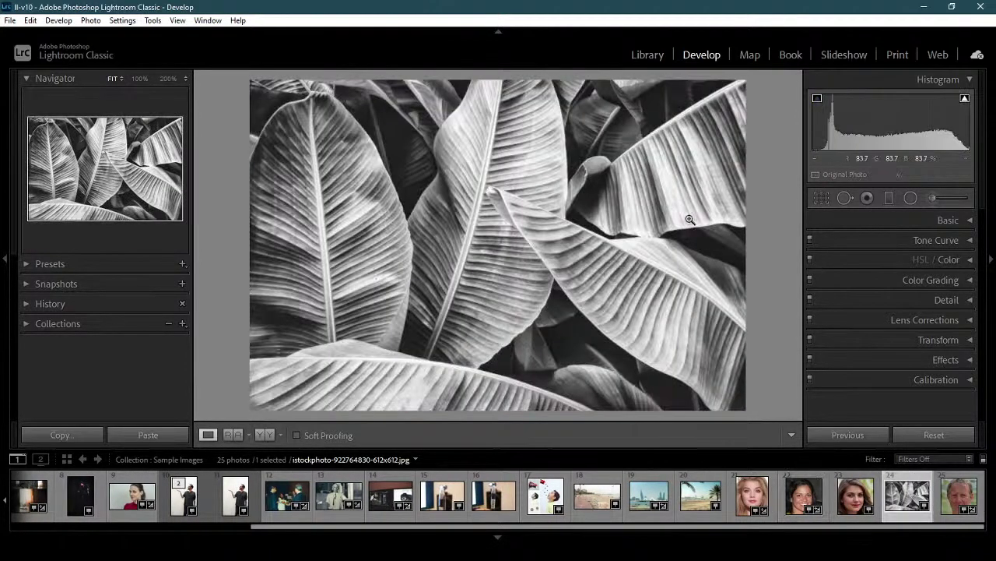
{"action": "left_click", "coordinate": [889, 199]}
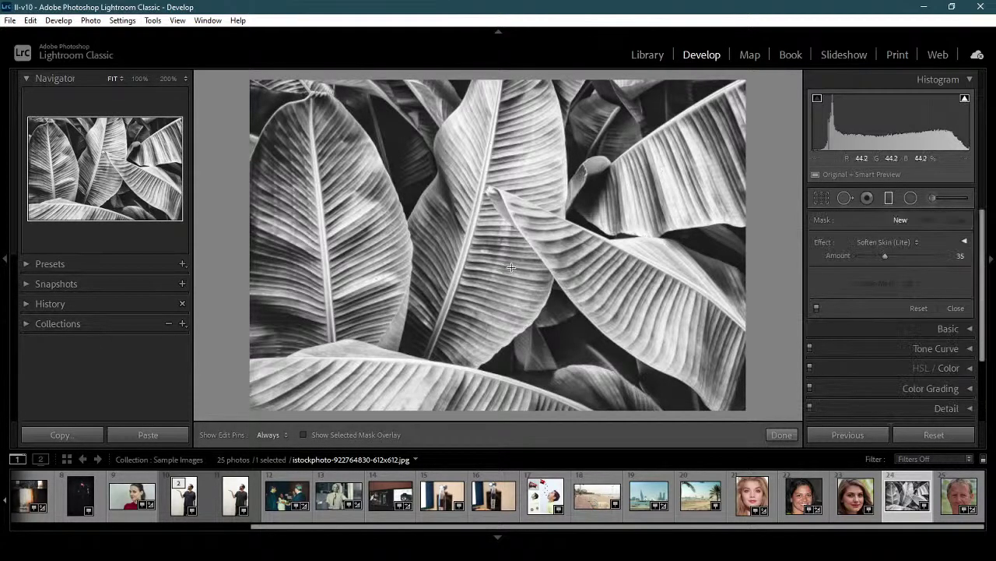
{"action": "left_click_drag", "start_coordinate": [426, 219], "coordinate": [523, 259]}
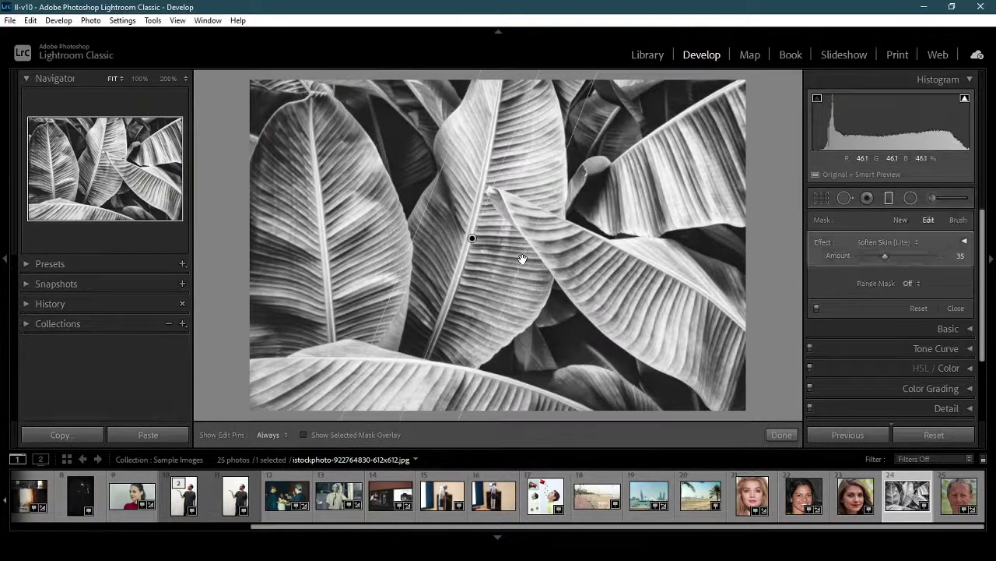
{"action": "key", "text": "ctrl+z"}
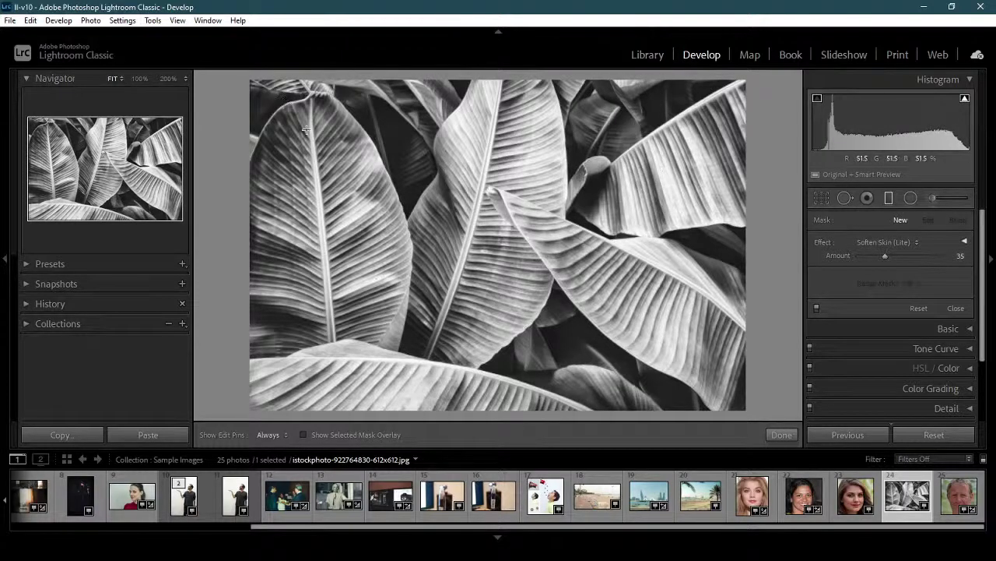
{"action": "mouse_move", "coordinate": [307, 128]}
{"action": "left_mouse_down"}
{"action": "mouse_move", "coordinate": [502, 222]}
{"action": "mouse_move", "coordinate": [664, 277]}
{"action": "mouse_move", "coordinate": [752, 343]}
{"action": "mouse_move", "coordinate": [731, 333]}
{"action": "left_mouse_up"}
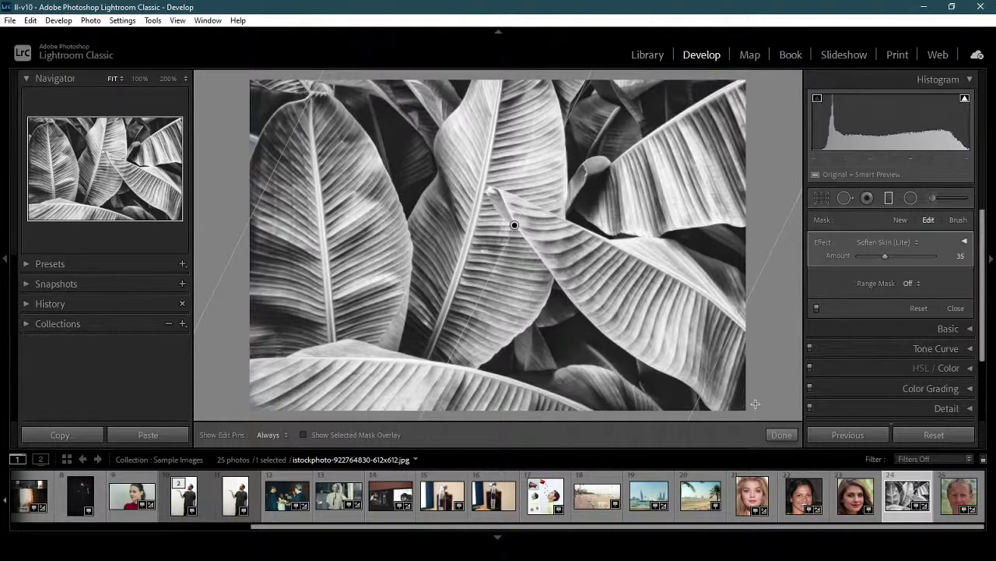
Change the graduated filter's effect to Hue and set its amount to -21.
{"action": "left_click", "coordinate": [909, 247]}
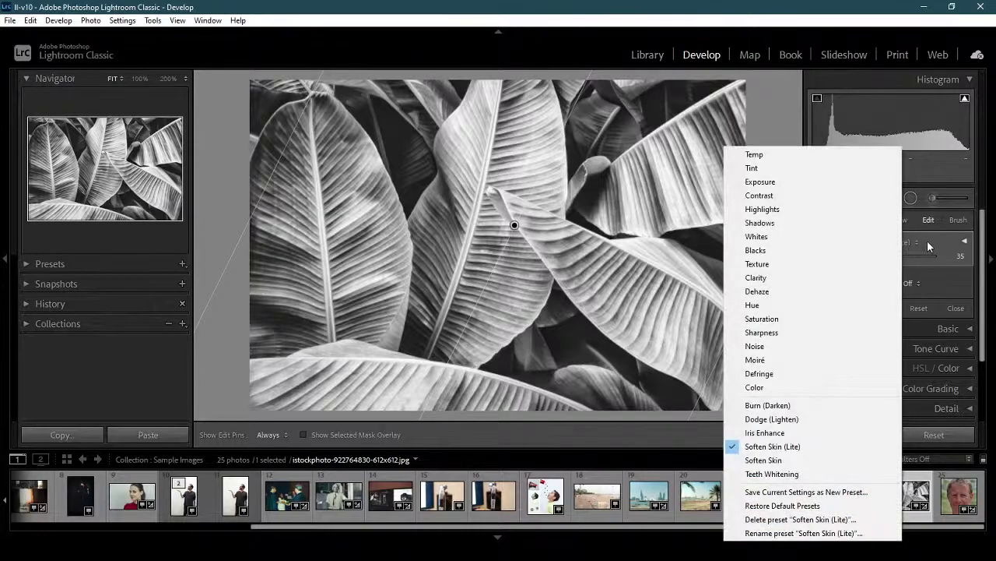
{"action": "left_click", "coordinate": [963, 284]}
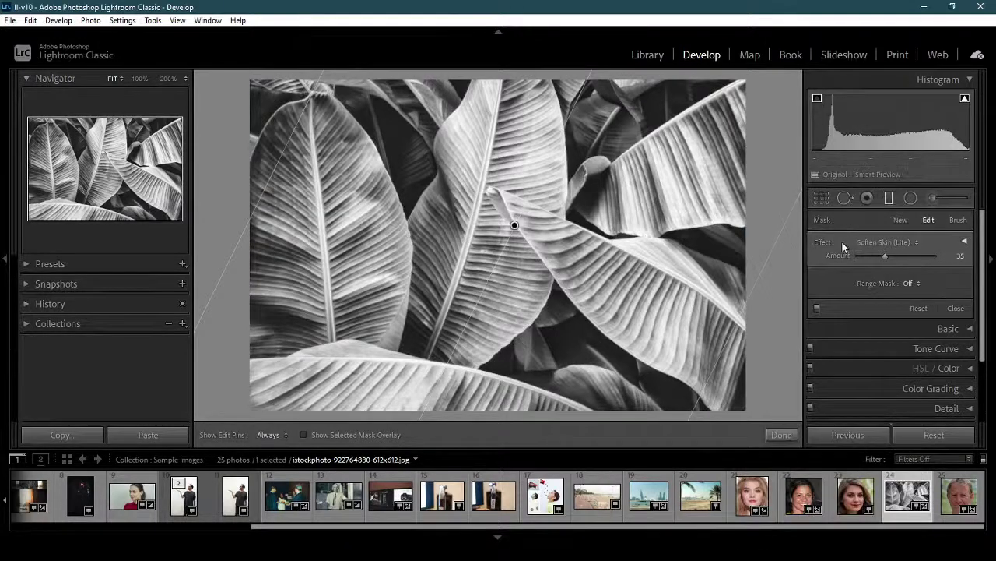
{"action": "left_click", "coordinate": [912, 246]}
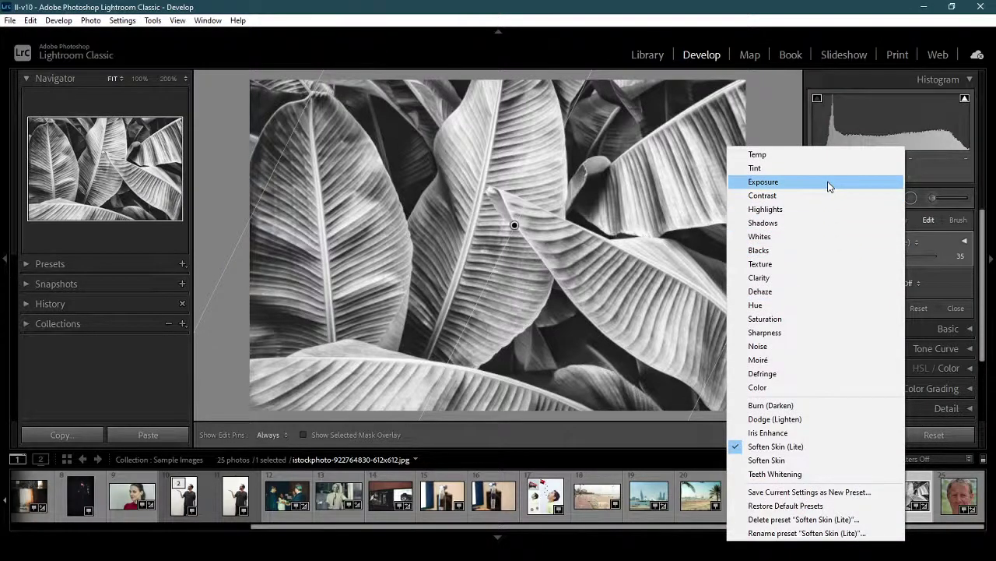
{"action": "left_click", "coordinate": [808, 304]}
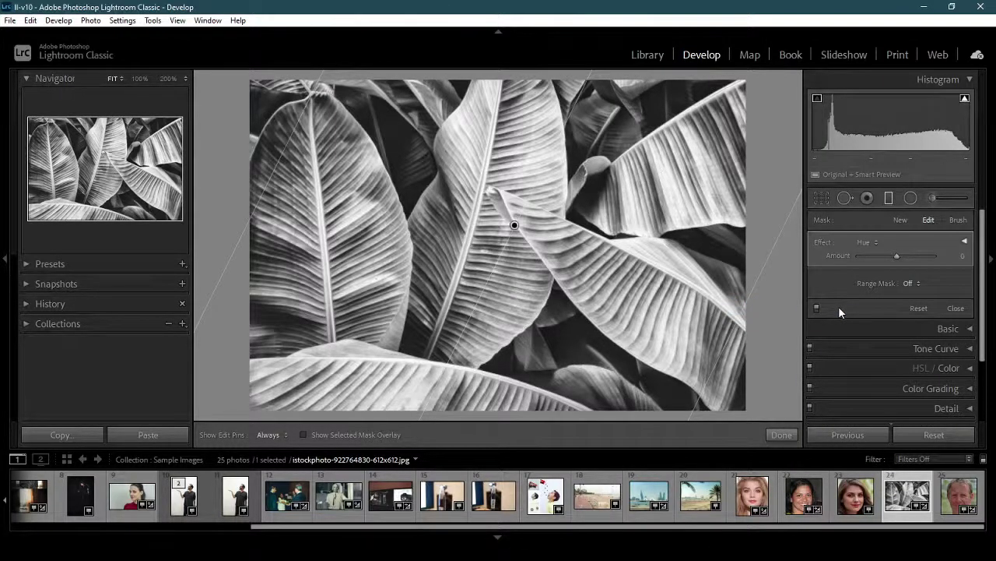
{"action": "mouse_move", "coordinate": [896, 255]}
{"action": "left_mouse_down"}
{"action": "mouse_move", "coordinate": [934, 260]}
{"action": "mouse_move", "coordinate": [865, 260]}
{"action": "mouse_move", "coordinate": [926, 262]}
{"action": "mouse_move", "coordinate": [889, 268]}
{"action": "left_mouse_up"}
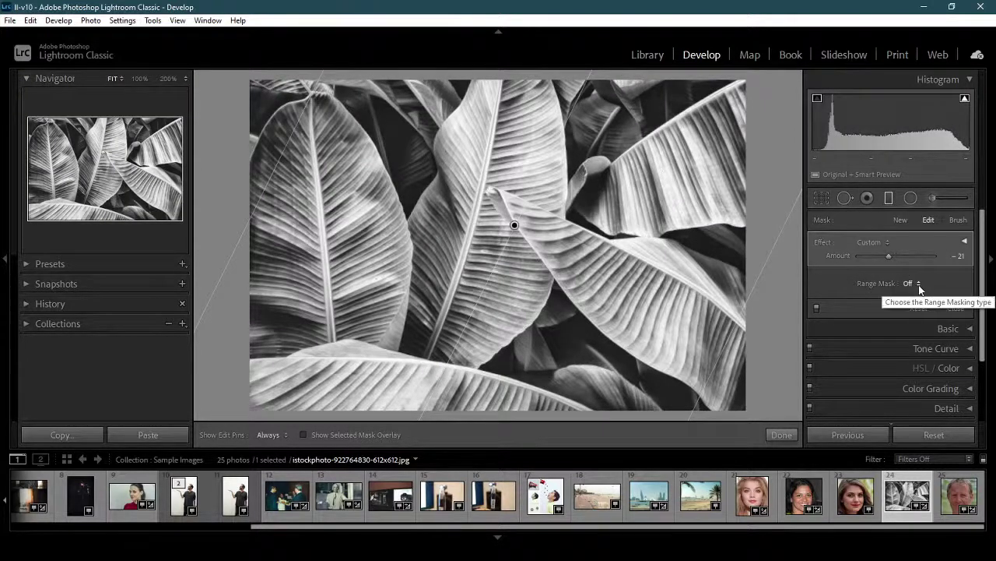
Try the Color range mask on the filter, settle on Luminance and show the luminance mask overlay.
{"action": "left_click", "coordinate": [919, 284]}
{"action": "left_click", "coordinate": [914, 314]}
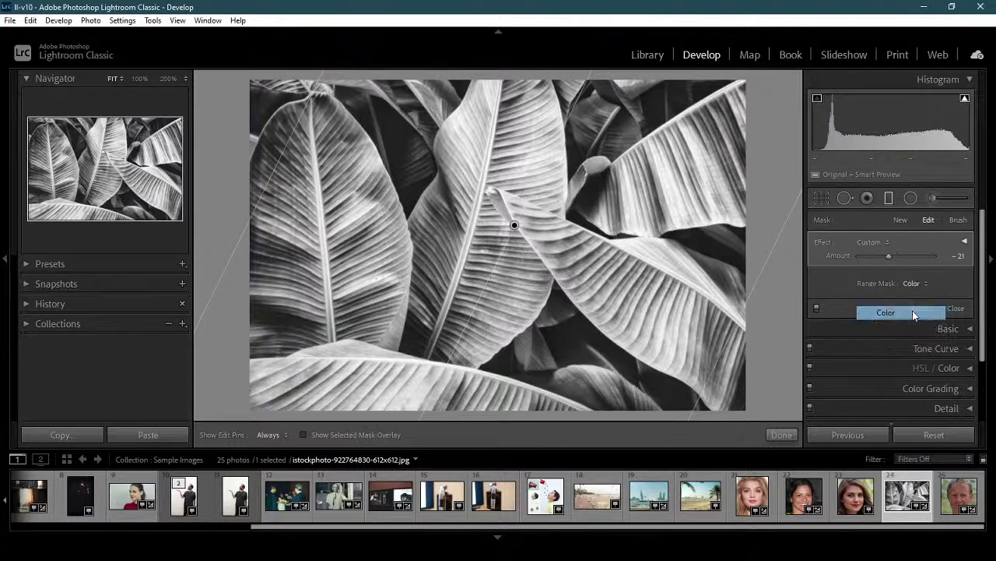
{"action": "left_click", "coordinate": [925, 285]}
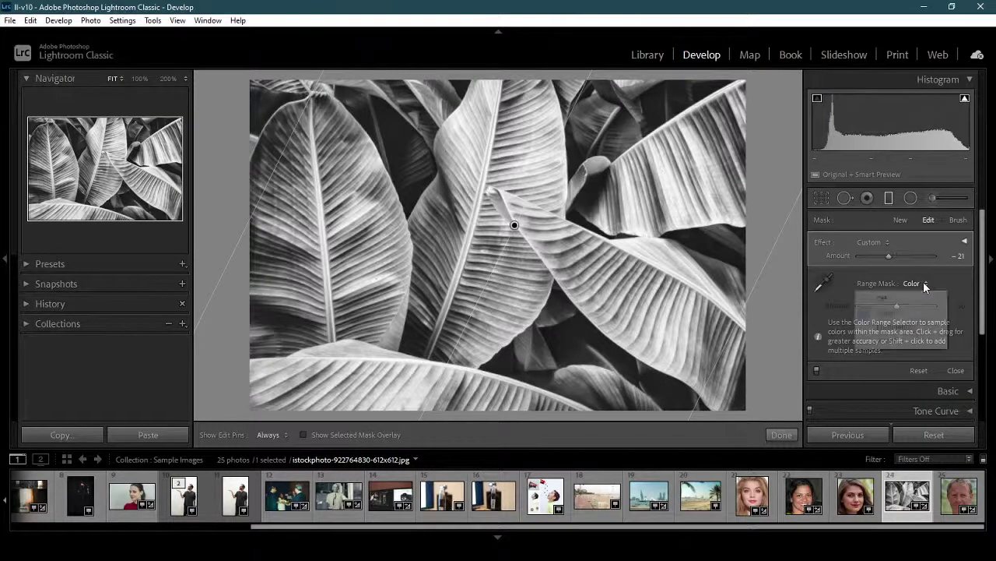
{"action": "left_click", "coordinate": [919, 327]}
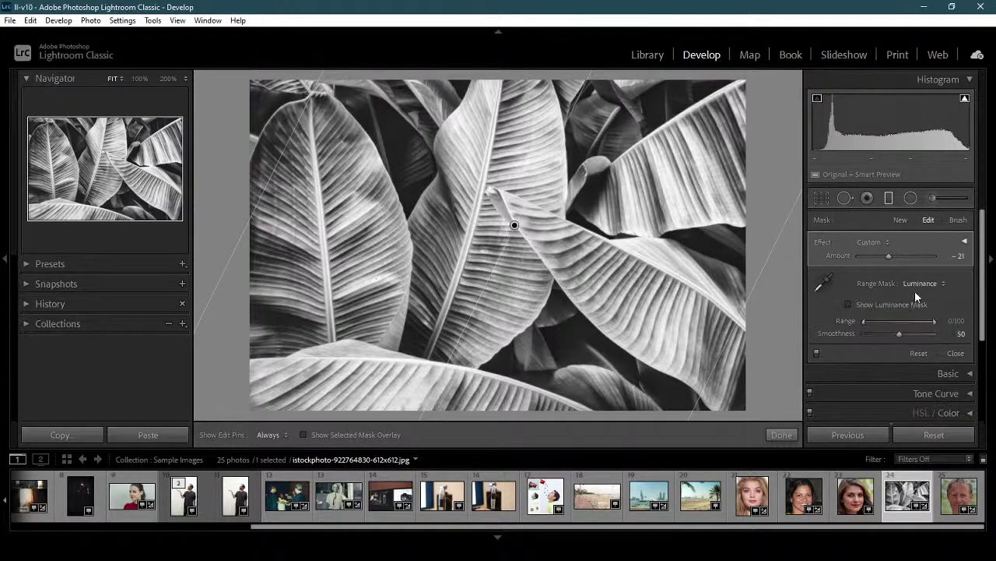
{"action": "left_click", "coordinate": [920, 286]}
{"action": "left_click", "coordinate": [956, 297]}
{"action": "left_click", "coordinate": [912, 306]}
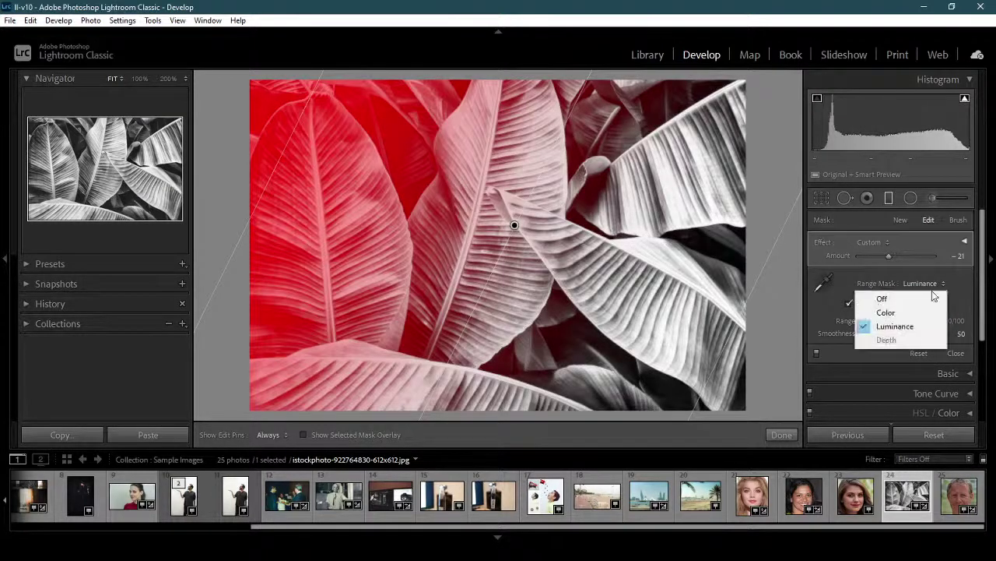
{"action": "left_click", "coordinate": [895, 326]}
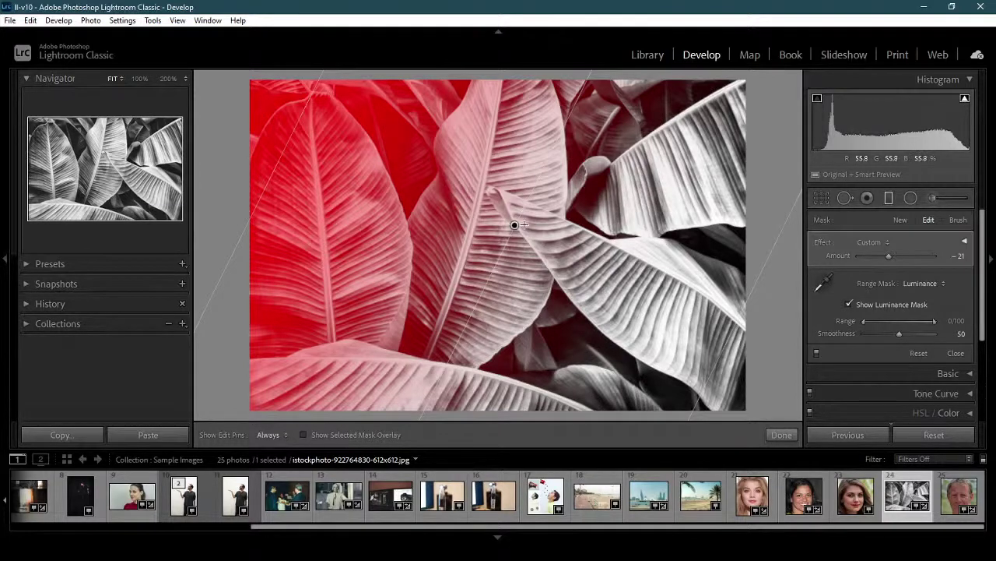
Shift the graduated filter and narrow its transition so the mask covers the left-hand leaves and fades around the central leaf.
{"action": "left_click_drag", "start_coordinate": [515, 225], "coordinate": [461, 216]}
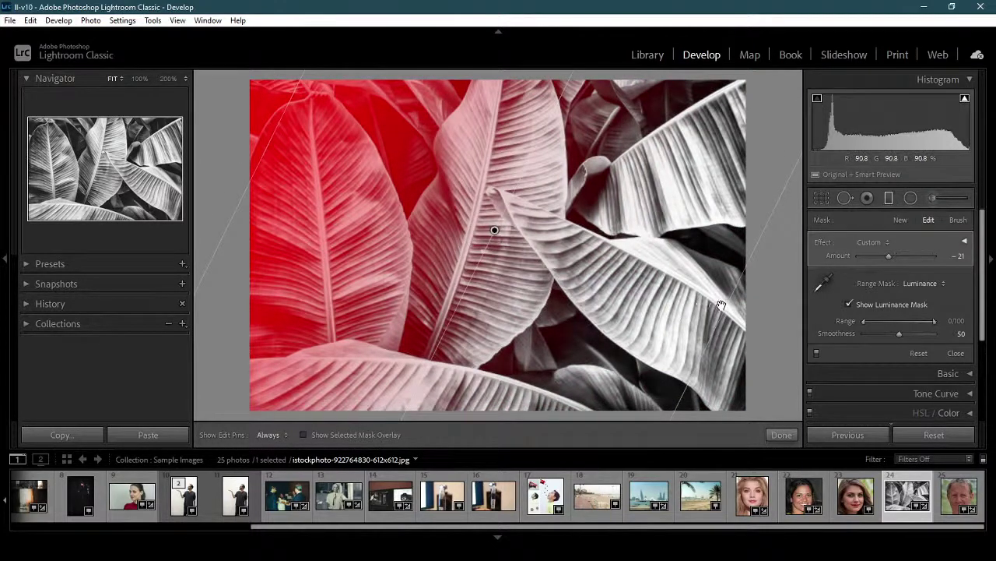
{"action": "left_click_drag", "start_coordinate": [288, 103], "coordinate": [510, 249]}
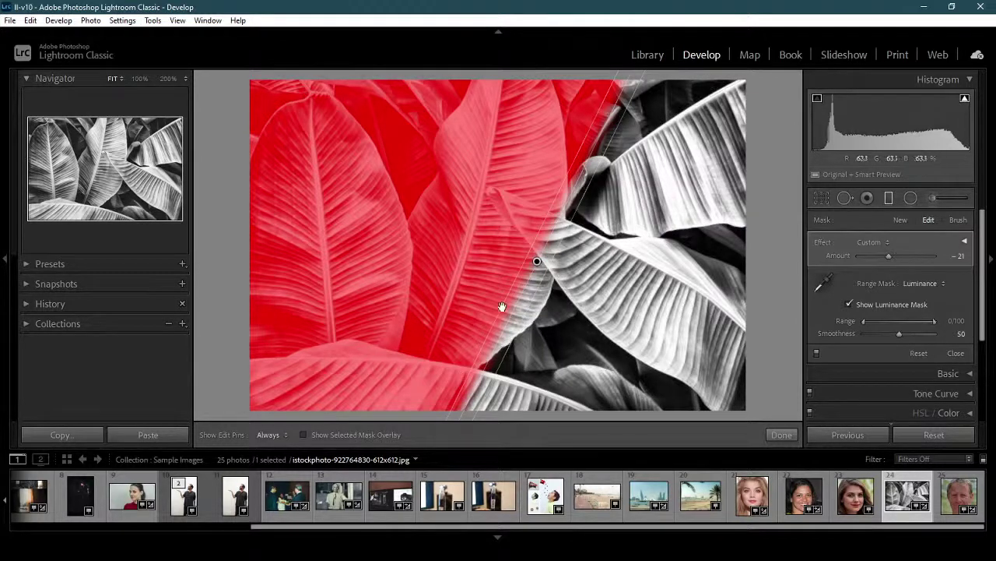
{"action": "left_click_drag", "start_coordinate": [527, 254], "coordinate": [397, 186]}
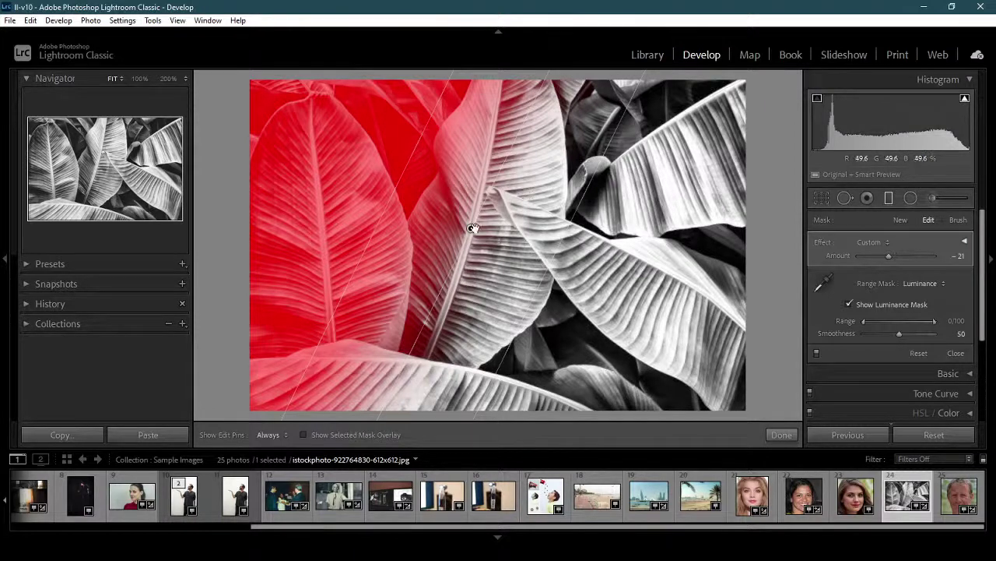
{"action": "mouse_move", "coordinate": [474, 228]}
{"action": "left_mouse_down"}
{"action": "mouse_move", "coordinate": [503, 228]}
{"action": "mouse_move", "coordinate": [489, 237]}
{"action": "left_mouse_up"}
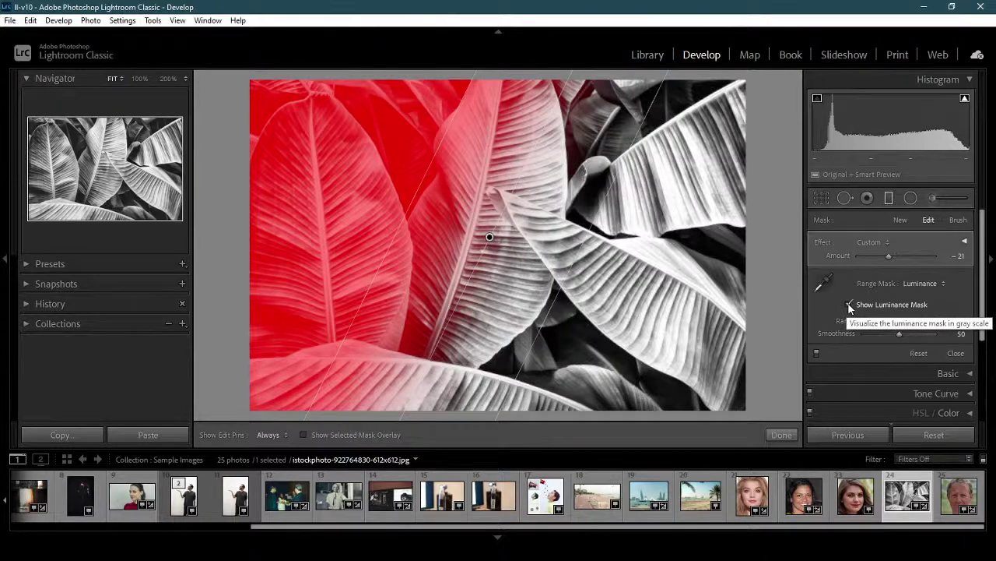
Hide the luminance mask, switch the filter's effect to Color and tint it blue with hue 242 and saturation 84%.
{"action": "left_click", "coordinate": [850, 306]}
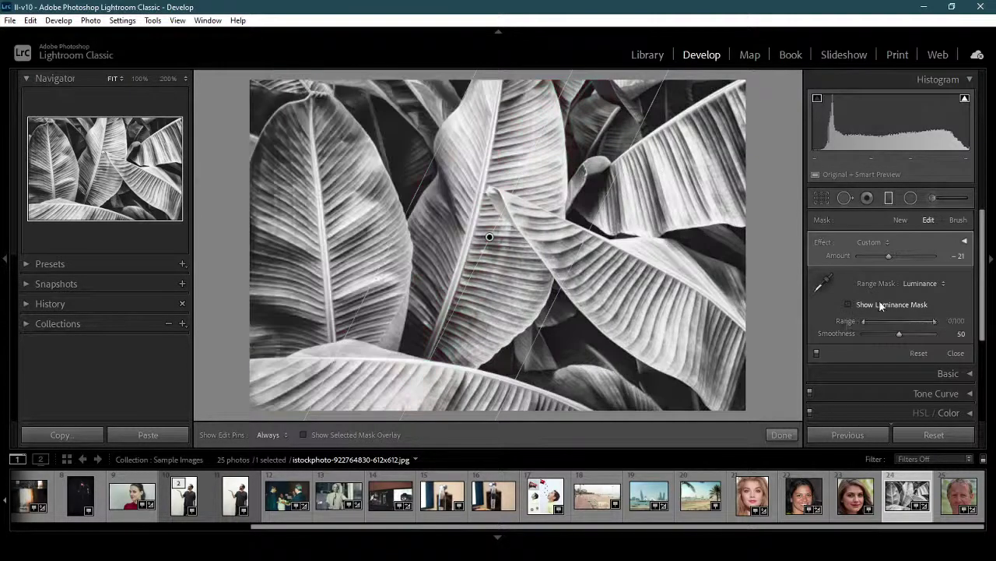
{"action": "left_click", "coordinate": [881, 244]}
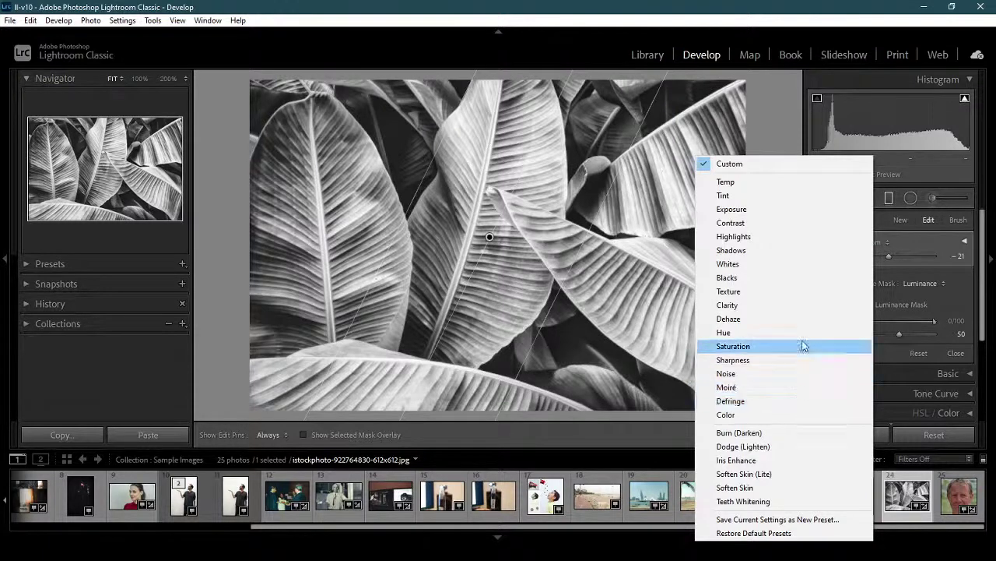
{"action": "left_click", "coordinate": [801, 415]}
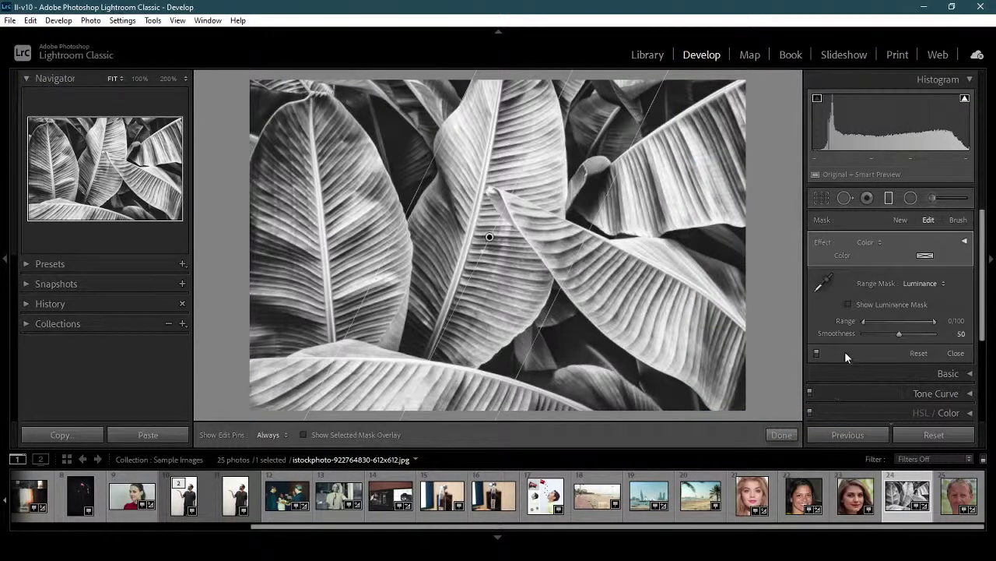
{"action": "left_click", "coordinate": [924, 257]}
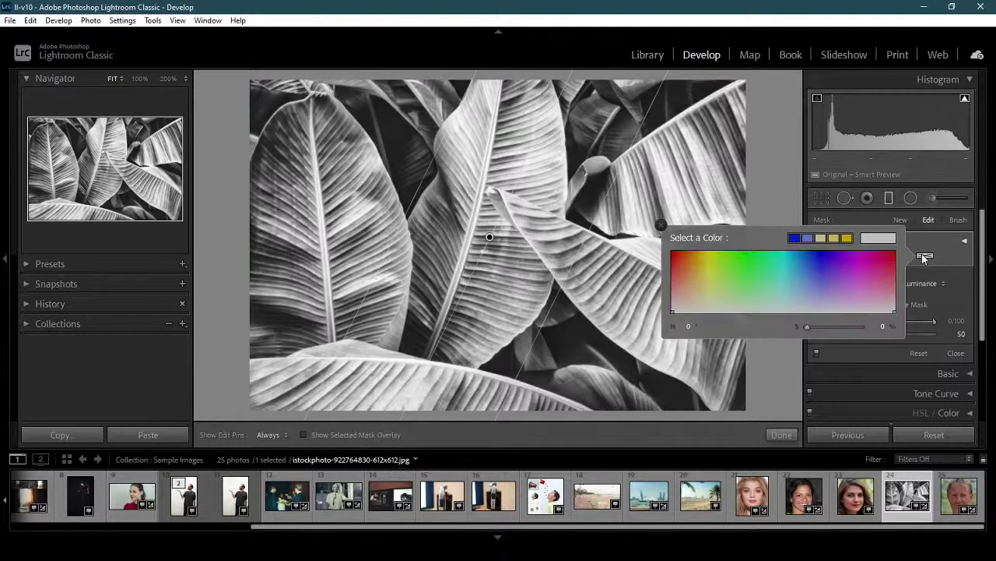
{"action": "left_click", "coordinate": [822, 260]}
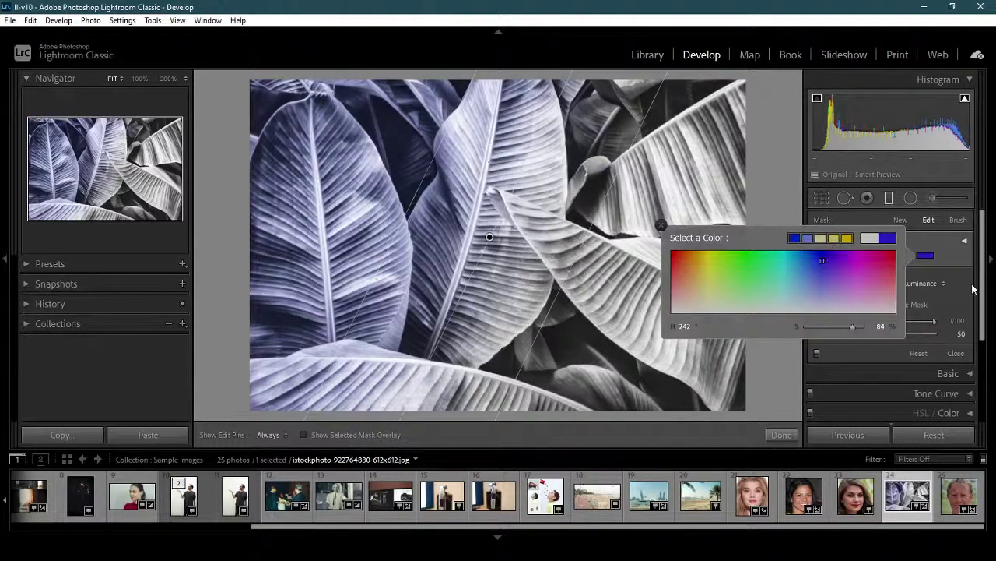
{"action": "left_click", "coordinate": [987, 292]}
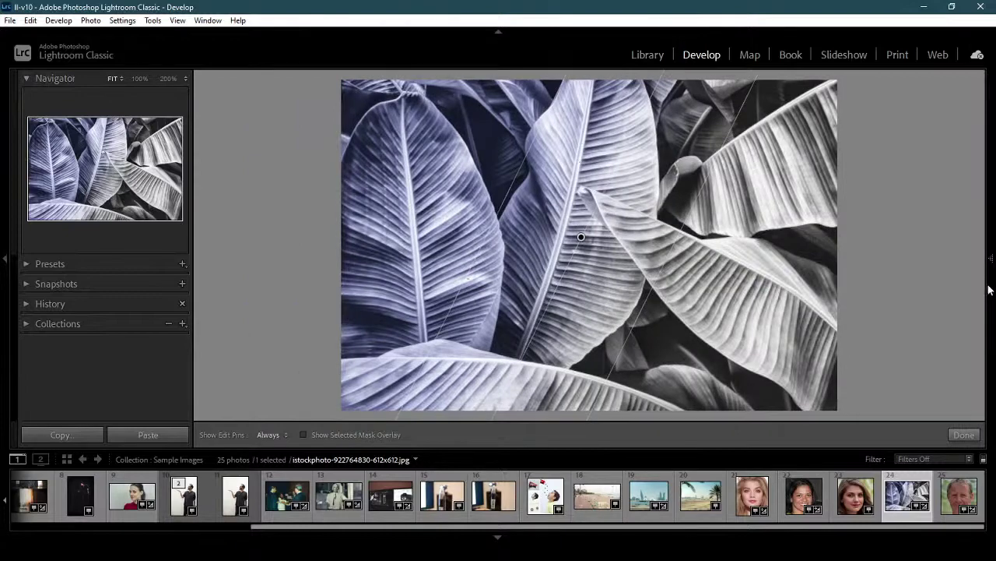
{"action": "left_click", "coordinate": [989, 290]}
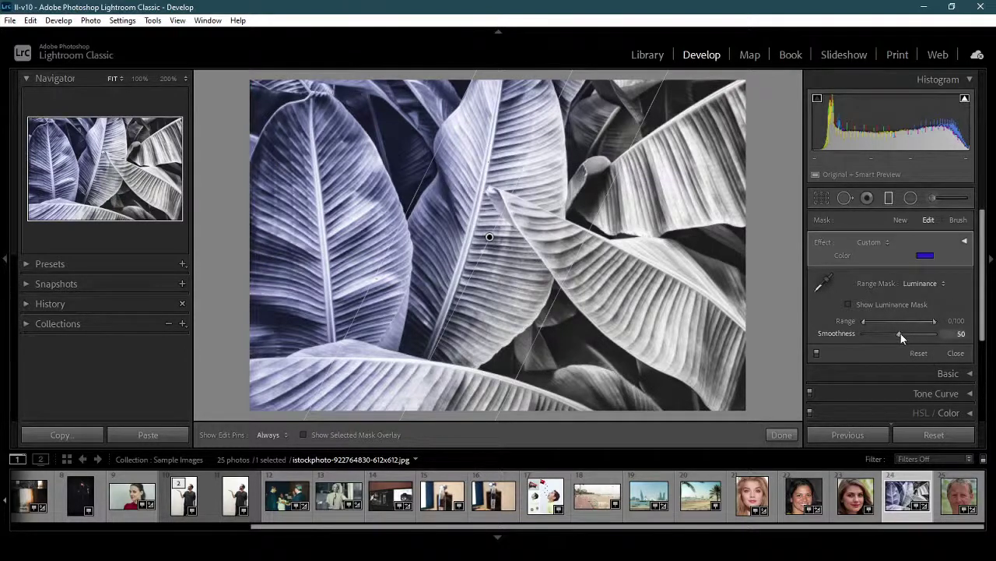
Set the luminance range mask's smoothness to 44 and change the graduated filter's tint to green with hue 108 and saturation 100%.
{"action": "mouse_move", "coordinate": [901, 333]}
{"action": "left_mouse_down"}
{"action": "mouse_move", "coordinate": [918, 335]}
{"action": "mouse_move", "coordinate": [895, 336]}
{"action": "left_mouse_up"}
{"action": "left_click", "coordinate": [925, 255]}
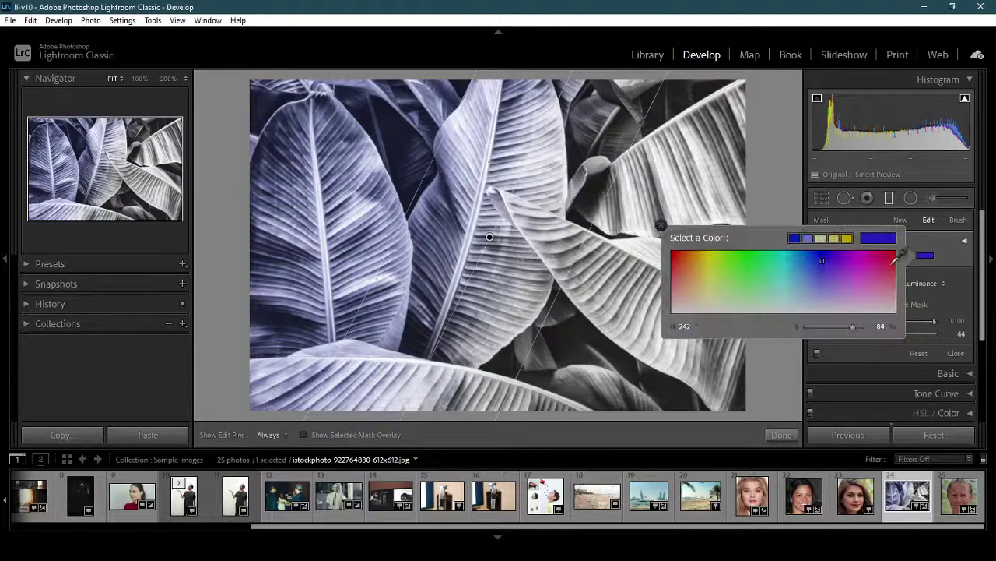
{"action": "left_click", "coordinate": [888, 258]}
{"action": "left_click_drag", "start_coordinate": [888, 258], "coordinate": [739, 251]}
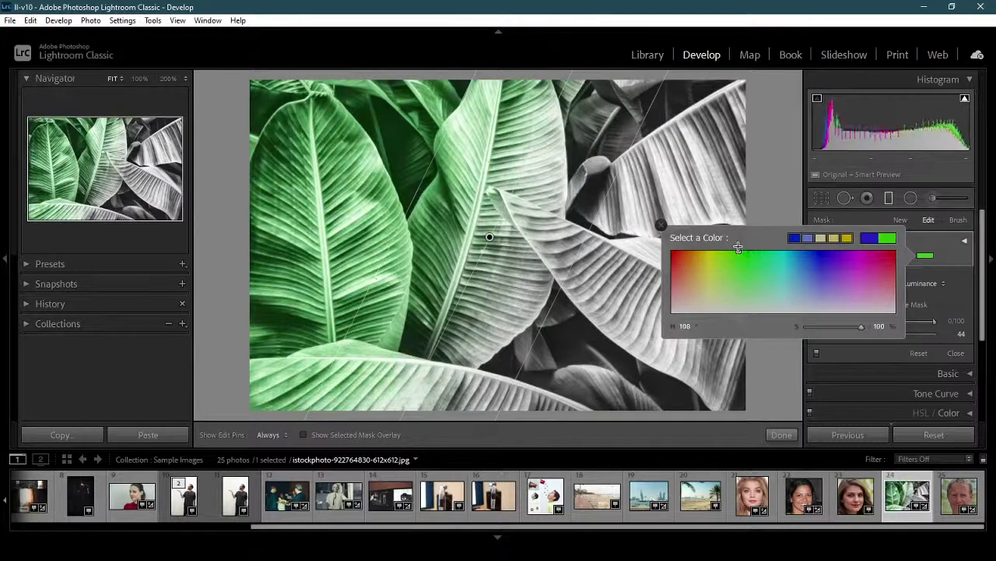
{"action": "left_click", "coordinate": [965, 284]}
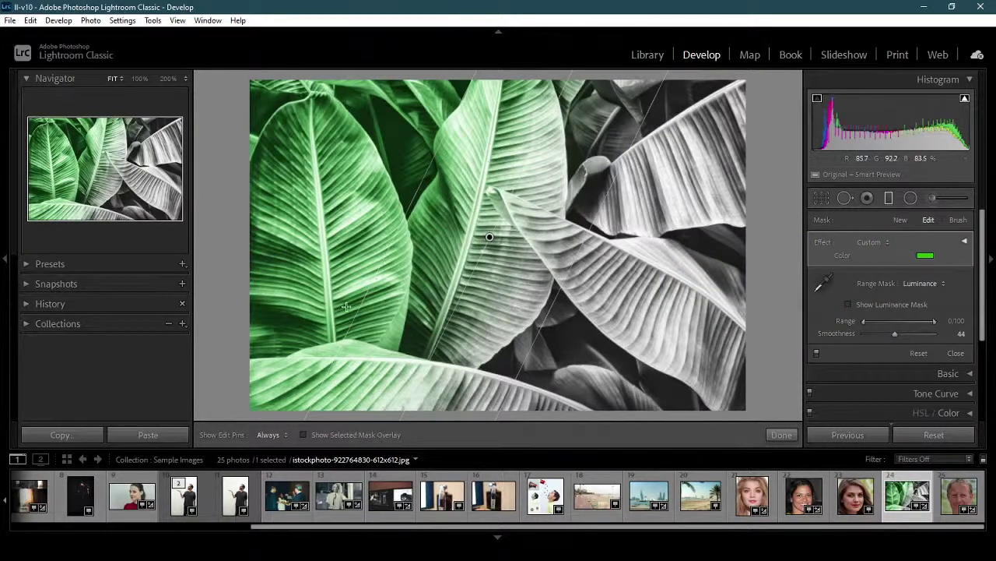
Check the filter's coverage with the luminance mask overlay and narrow its transition to a hard edge across the central leaf.
{"action": "left_click", "coordinate": [880, 308]}
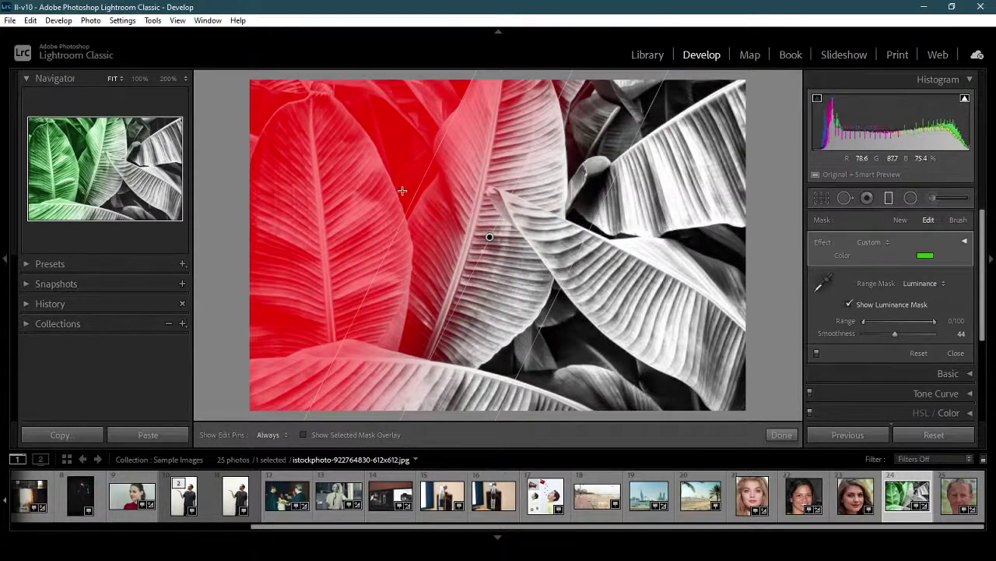
{"action": "left_click", "coordinate": [888, 306]}
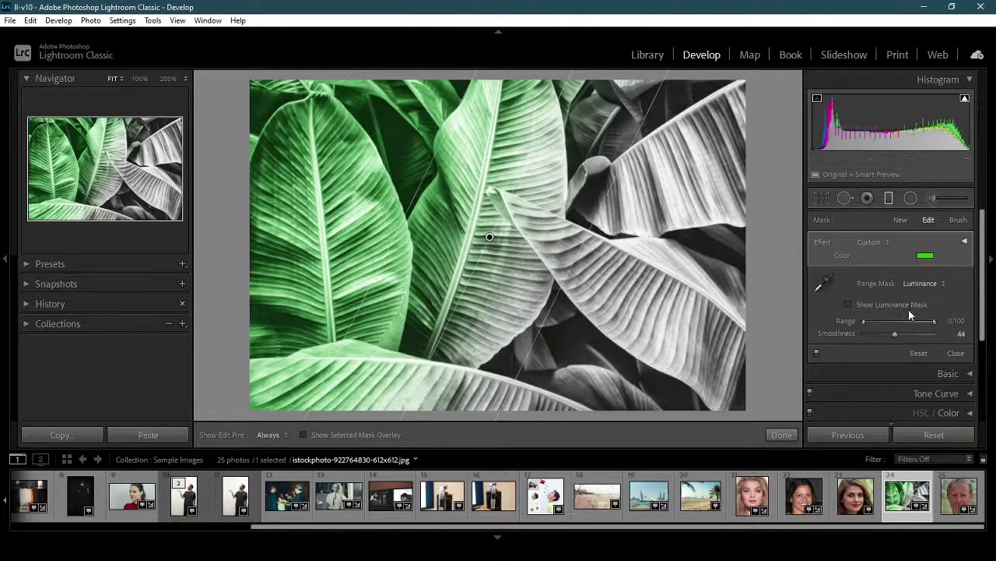
{"action": "left_click", "coordinate": [895, 305]}
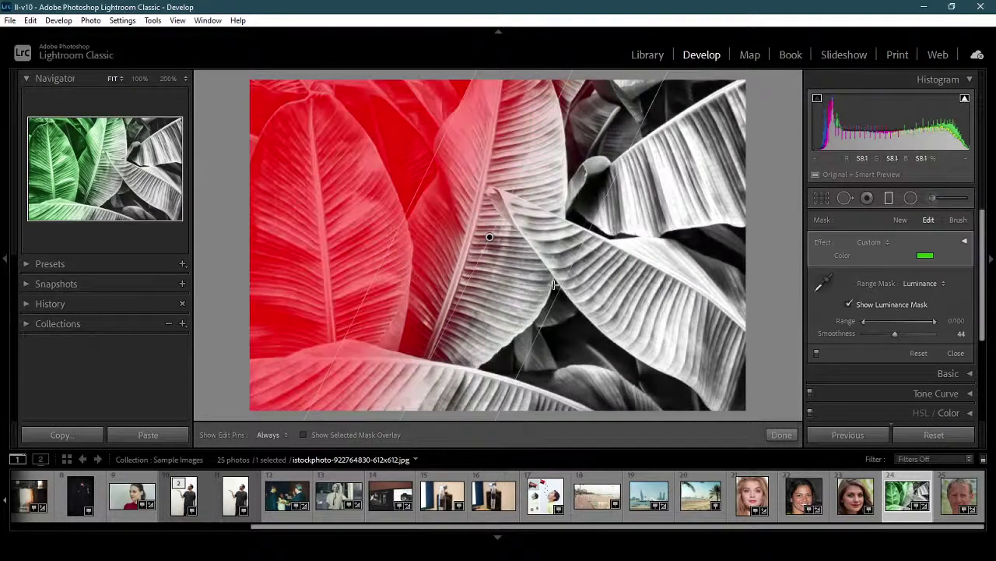
{"action": "left_click_drag", "start_coordinate": [502, 257], "coordinate": [494, 237]}
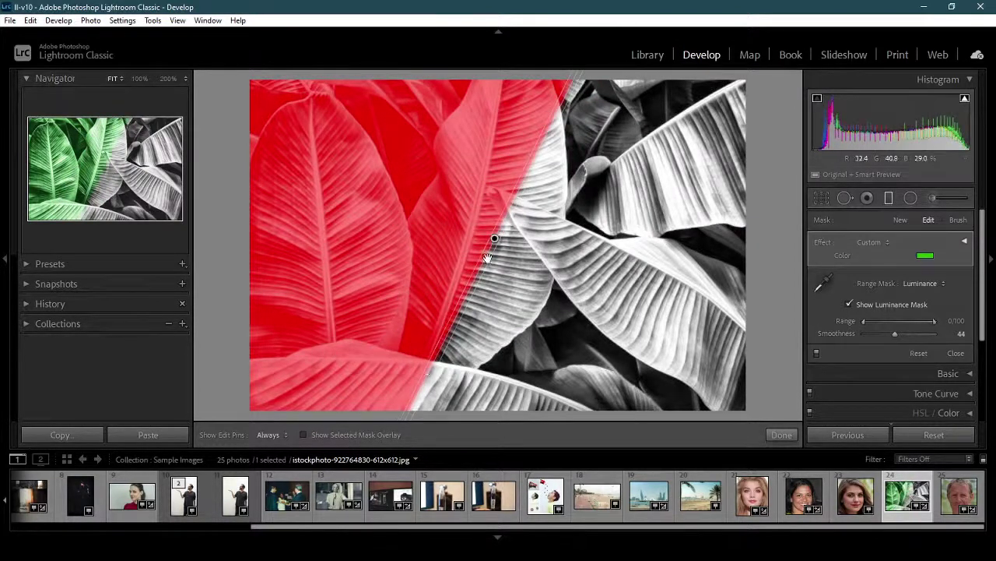
{"action": "left_click", "coordinate": [850, 305]}
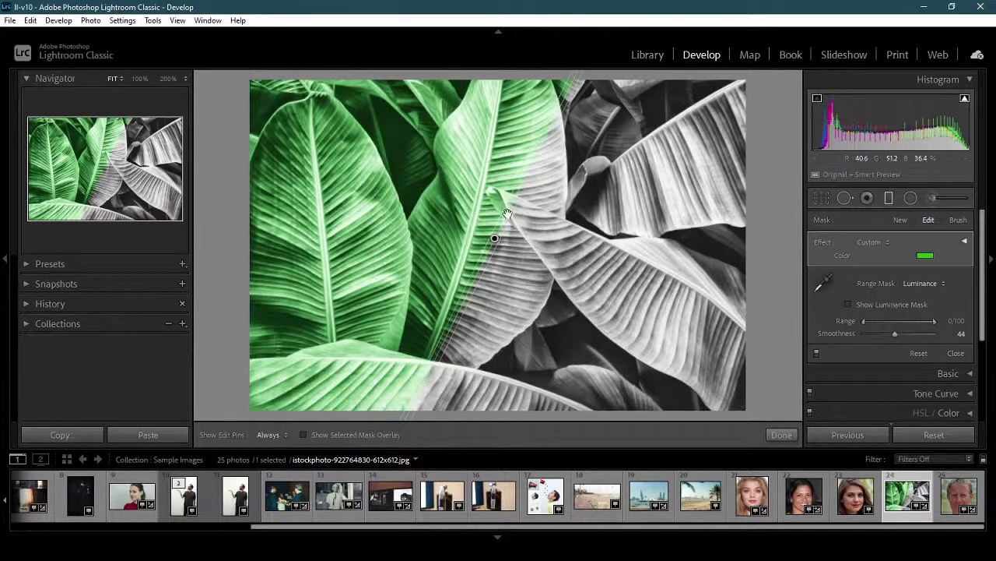
Widen the green filter's transition, move its centre near the right edge of the central leaf, and finish editing it.
{"action": "left_click_drag", "start_coordinate": [495, 238], "coordinate": [536, 258]}
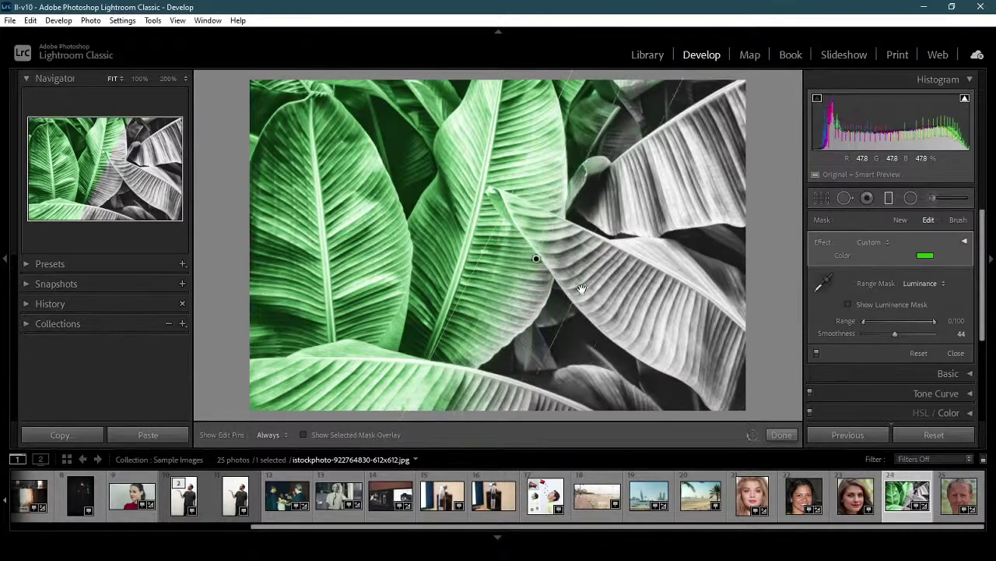
{"action": "left_click_drag", "start_coordinate": [582, 288], "coordinate": [524, 258]}
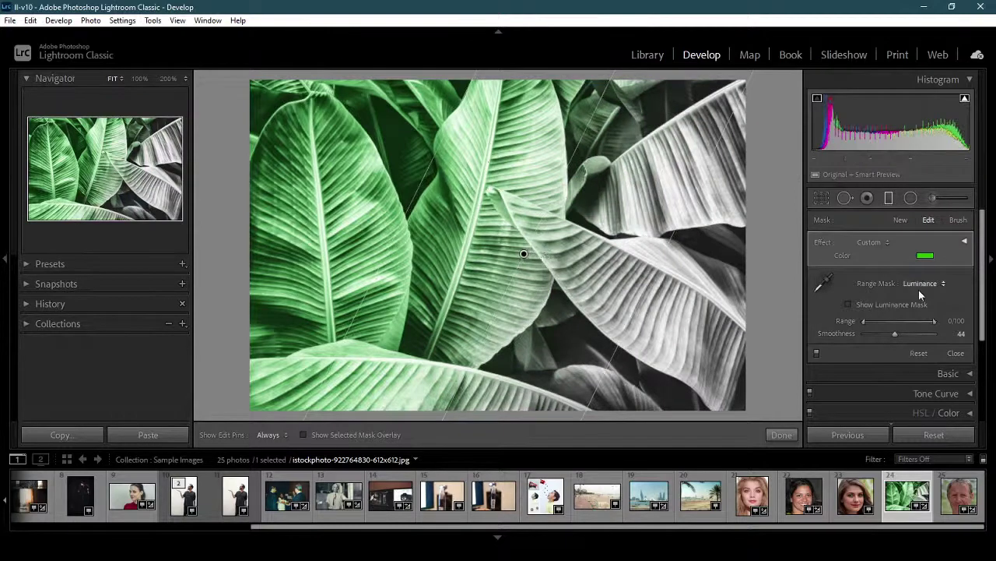
{"action": "left_click", "coordinate": [882, 242]}
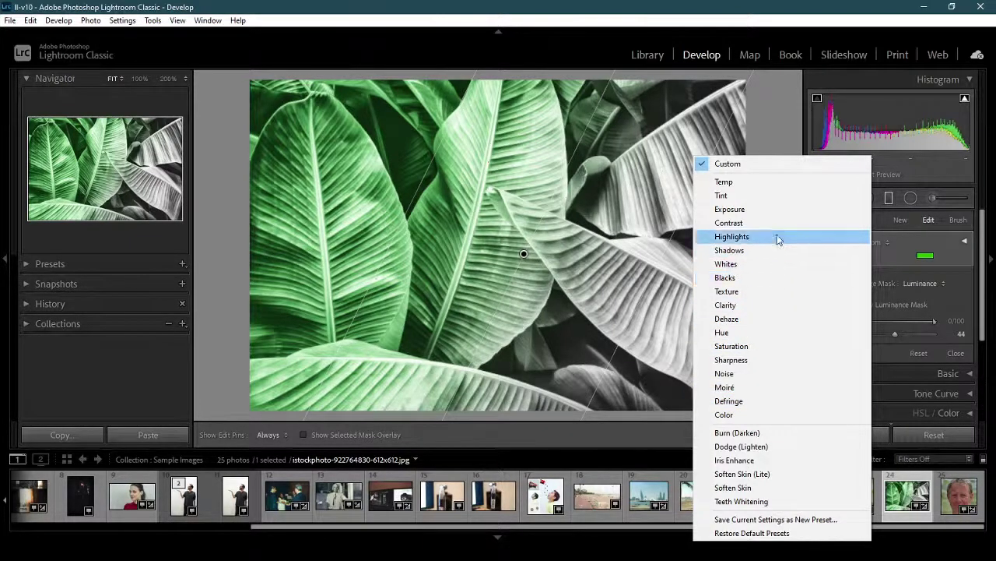
{"action": "left_click", "coordinate": [963, 303]}
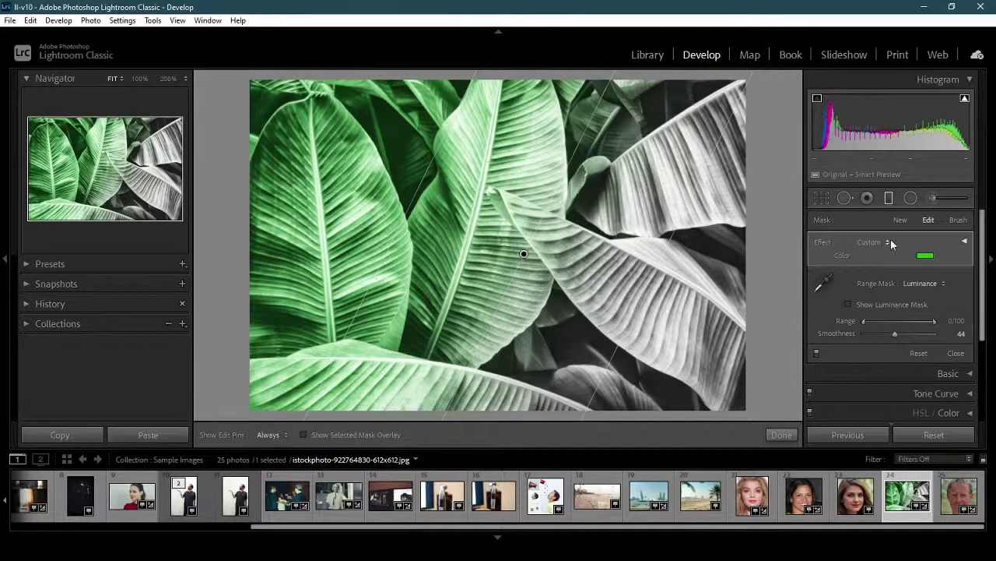
{"action": "left_click", "coordinate": [786, 435]}
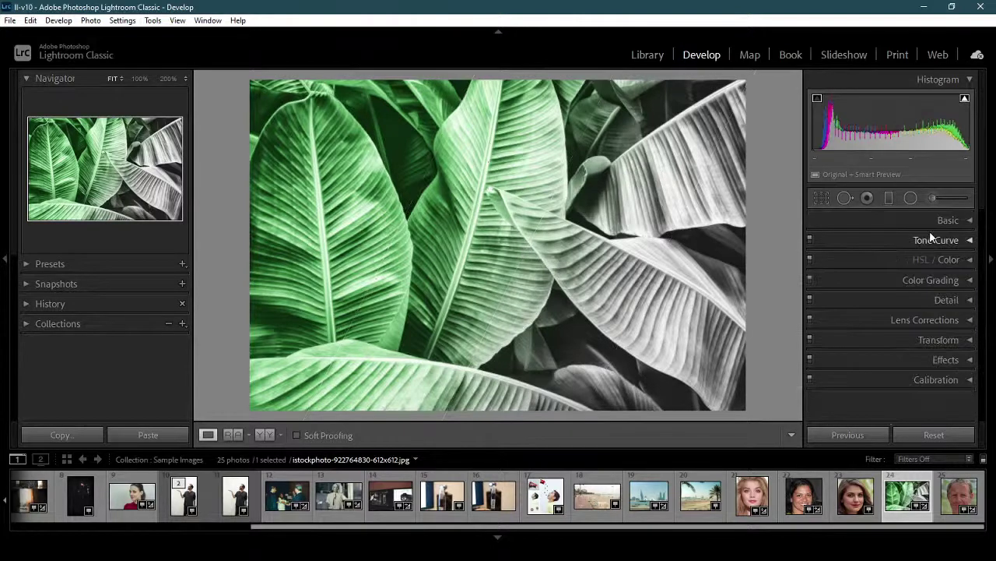
Set new graduated filters to the Color effect with a blue tint of hue 234 and saturation 92%.
{"action": "left_click", "coordinate": [889, 198]}
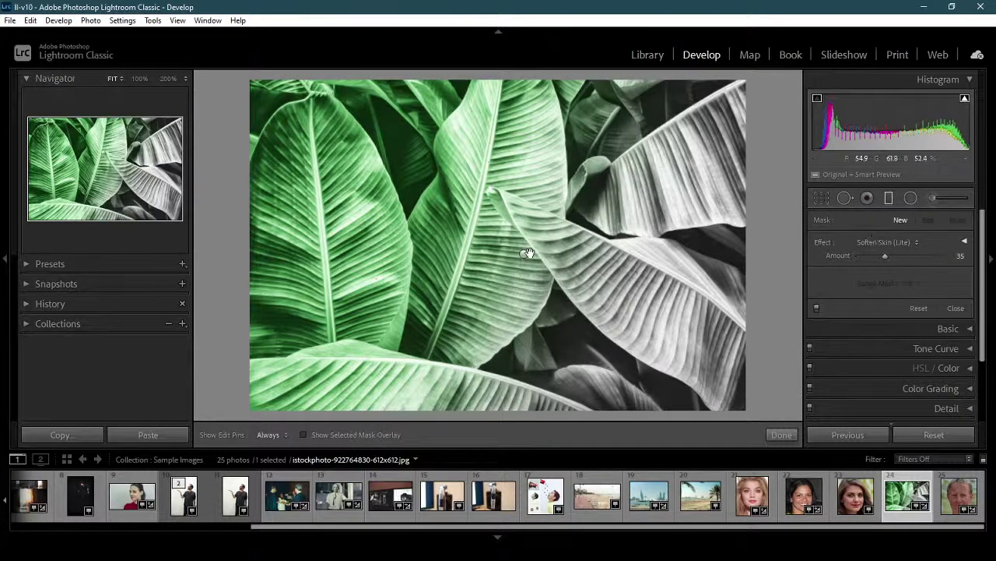
{"action": "left_click", "coordinate": [917, 244]}
{"action": "left_click", "coordinate": [829, 393]}
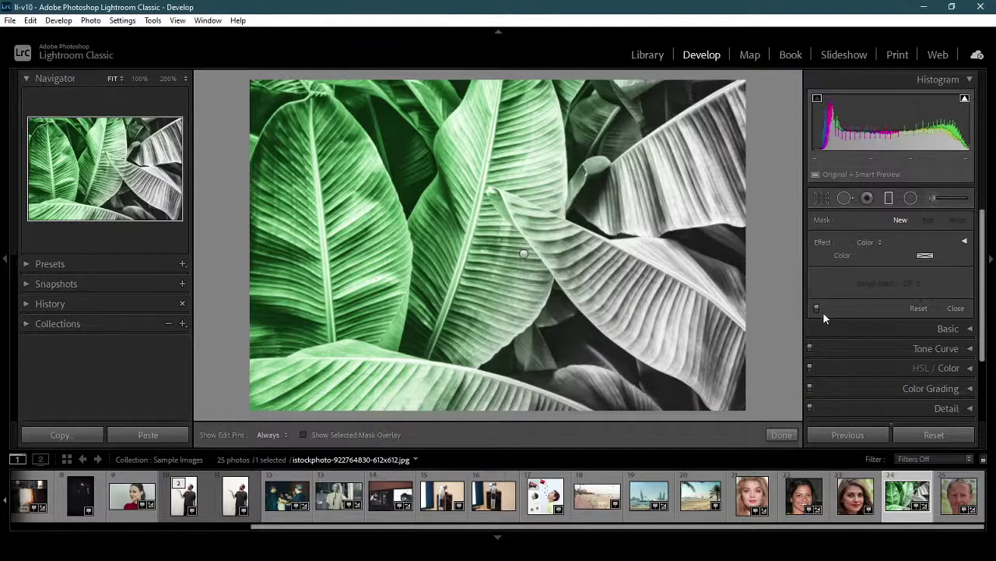
{"action": "left_click", "coordinate": [923, 254]}
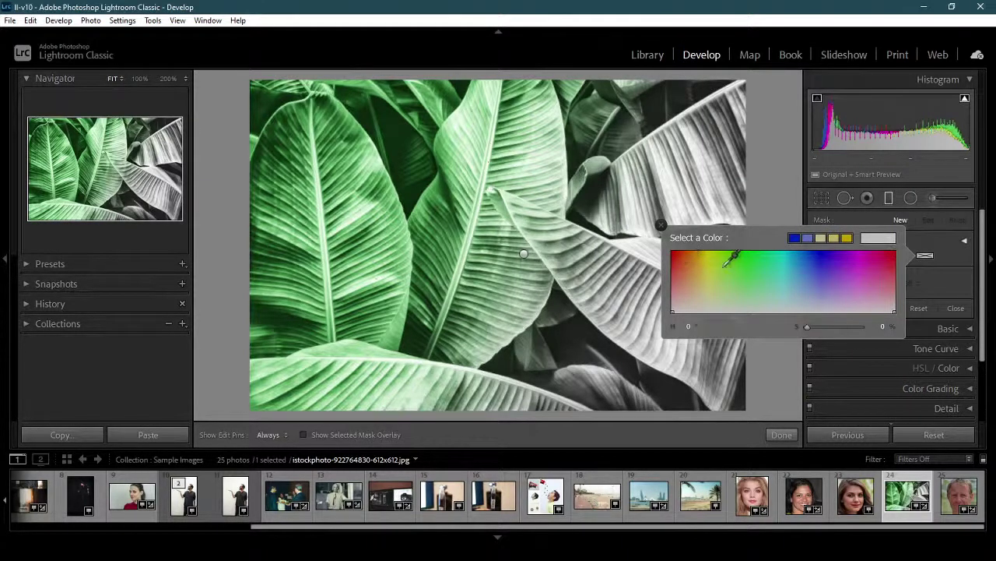
{"action": "left_click", "coordinate": [817, 255]}
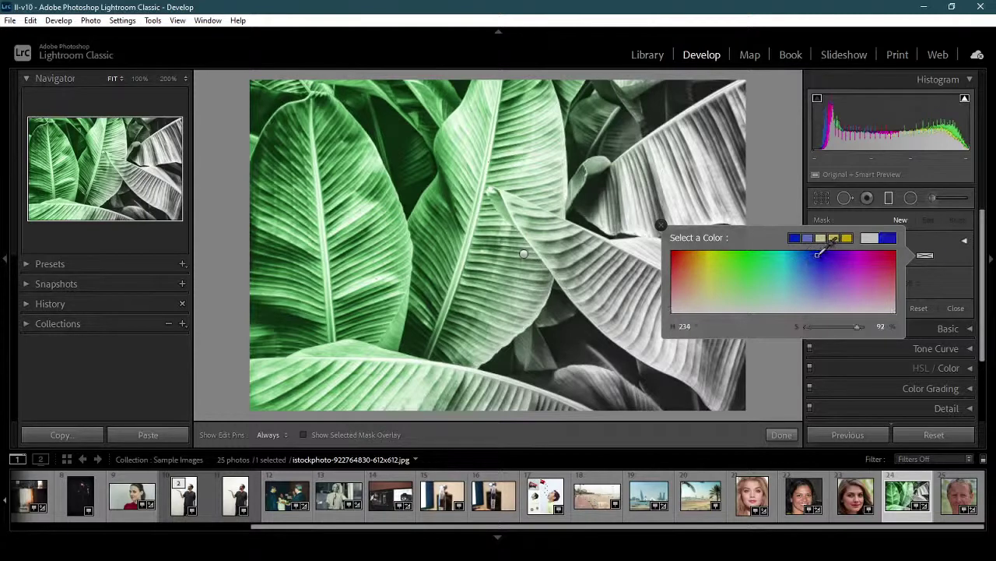
{"action": "left_click", "coordinate": [948, 273]}
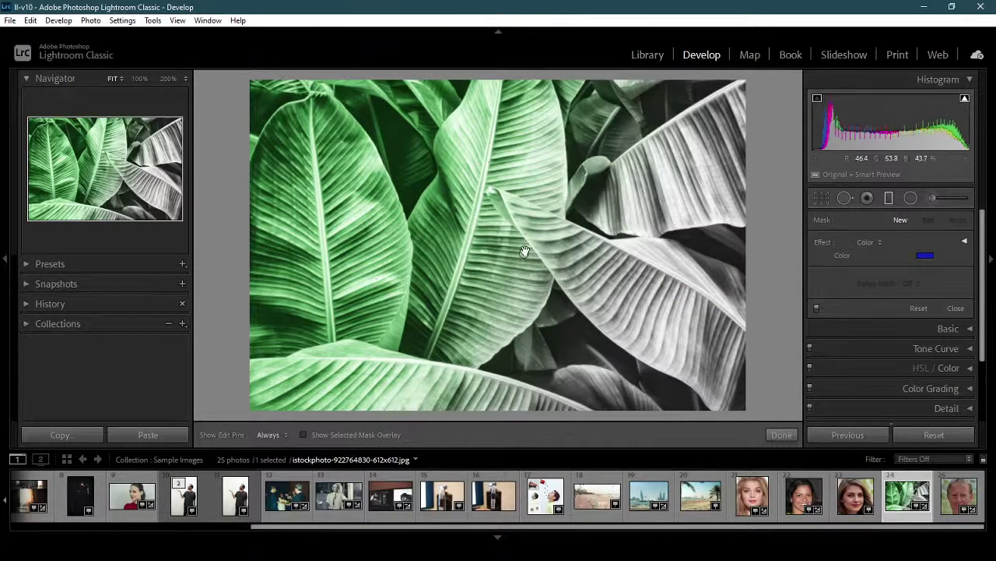
Select the existing green graduated filter, shift it slightly to the left and finish editing it.
{"action": "left_click", "coordinate": [524, 254]}
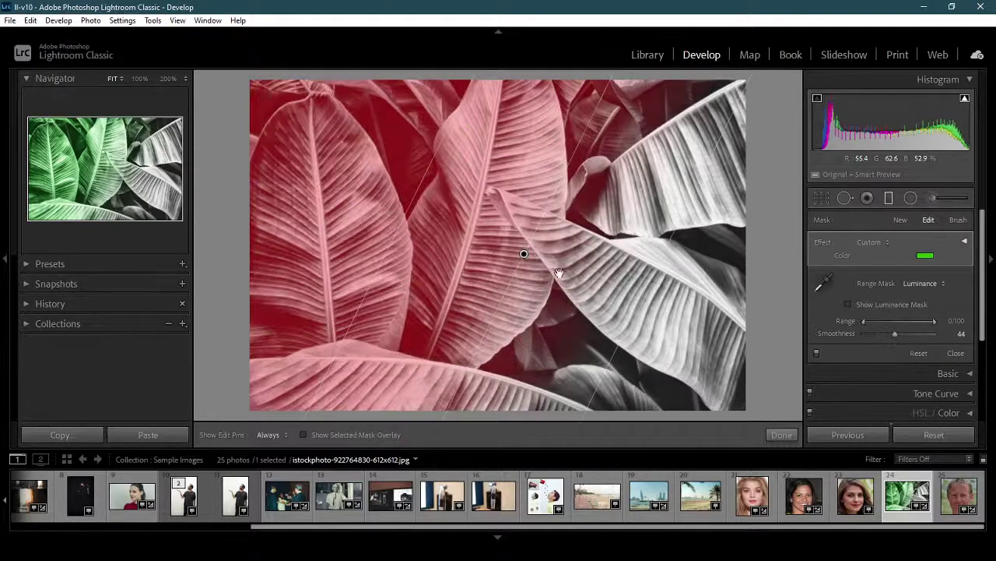
{"action": "left_click", "coordinate": [526, 255]}
{"action": "mouse_move", "coordinate": [527, 255]}
{"action": "left_mouse_down"}
{"action": "mouse_move", "coordinate": [507, 251]}
{"action": "mouse_move", "coordinate": [518, 252]}
{"action": "left_mouse_up"}
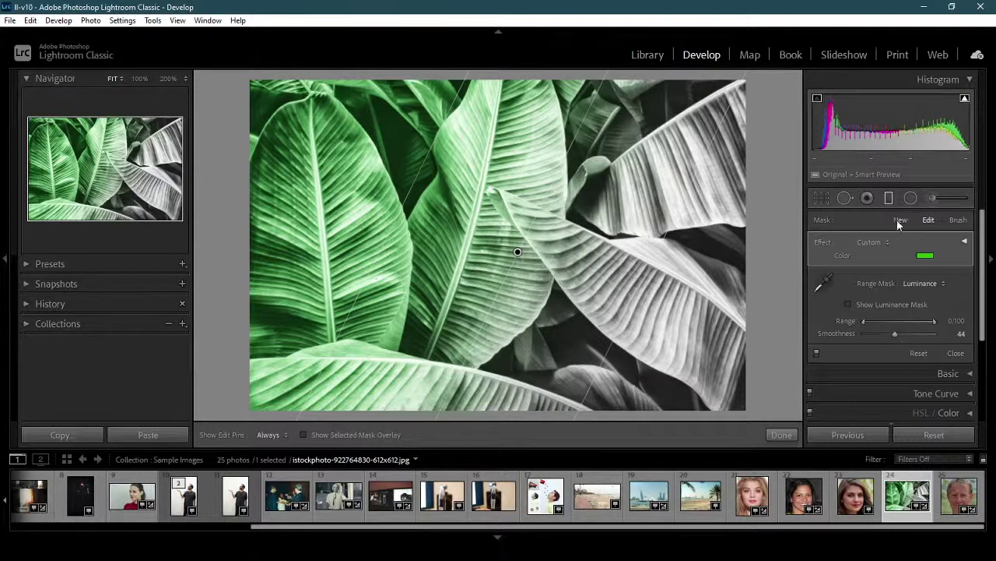
{"action": "left_click", "coordinate": [770, 434]}
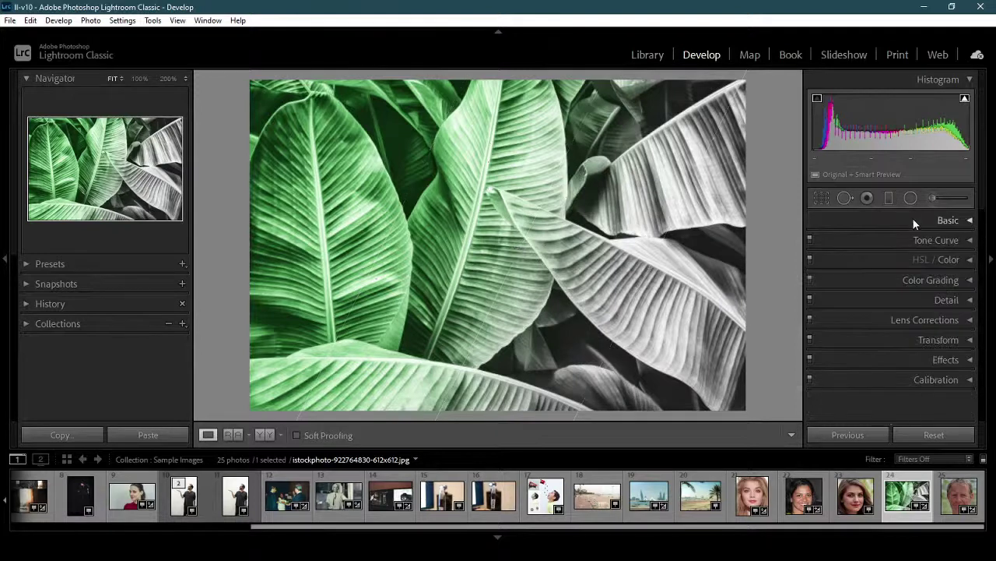
Examine the Graduated Filter's complete set of effect sliders and the tint color chosen for new masks.
{"action": "left_click", "coordinate": [887, 198]}
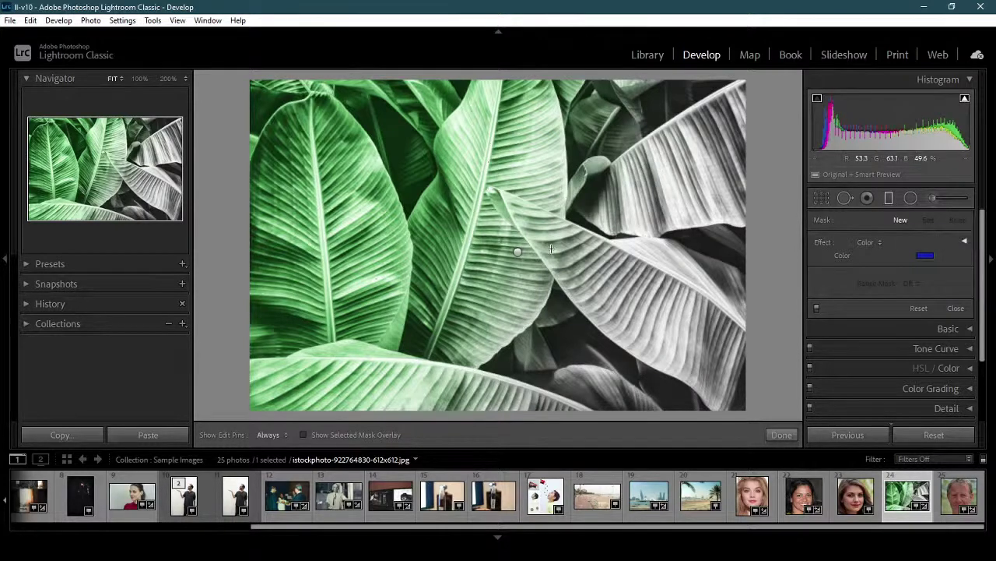
{"action": "left_click", "coordinate": [881, 243]}
{"action": "left_click", "coordinate": [913, 246]}
{"action": "left_click", "coordinate": [931, 235]}
{"action": "left_click", "coordinate": [966, 242]}
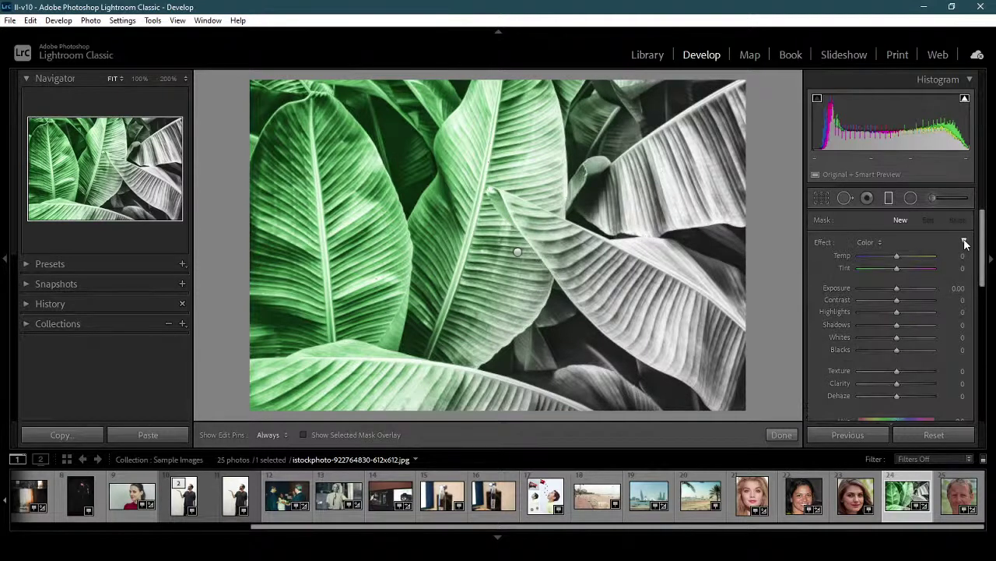
{"action": "left_click", "coordinate": [965, 242]}
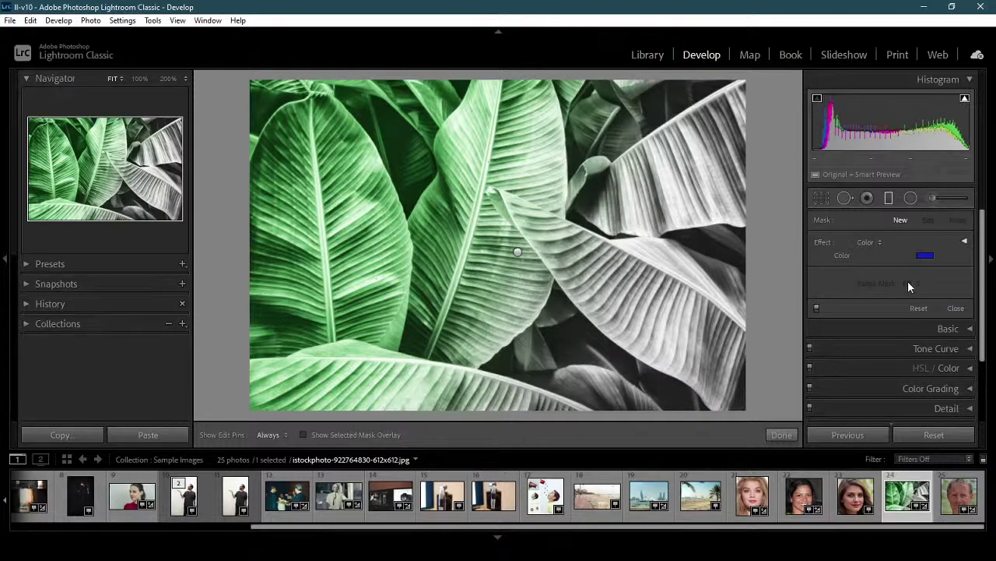
{"action": "left_click", "coordinate": [371, 435]}
{"action": "left_click", "coordinate": [924, 255]}
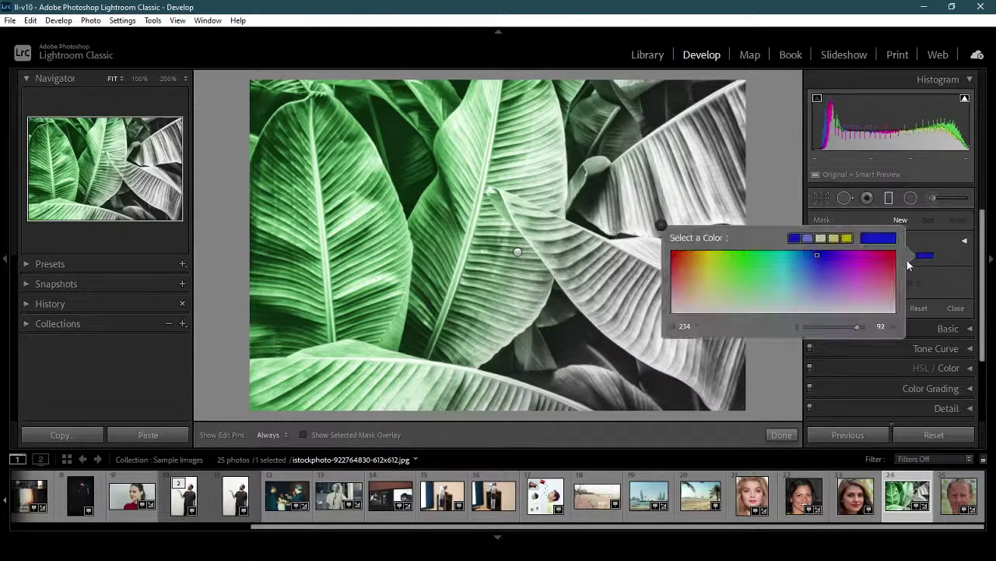
{"action": "left_click", "coordinate": [952, 260]}
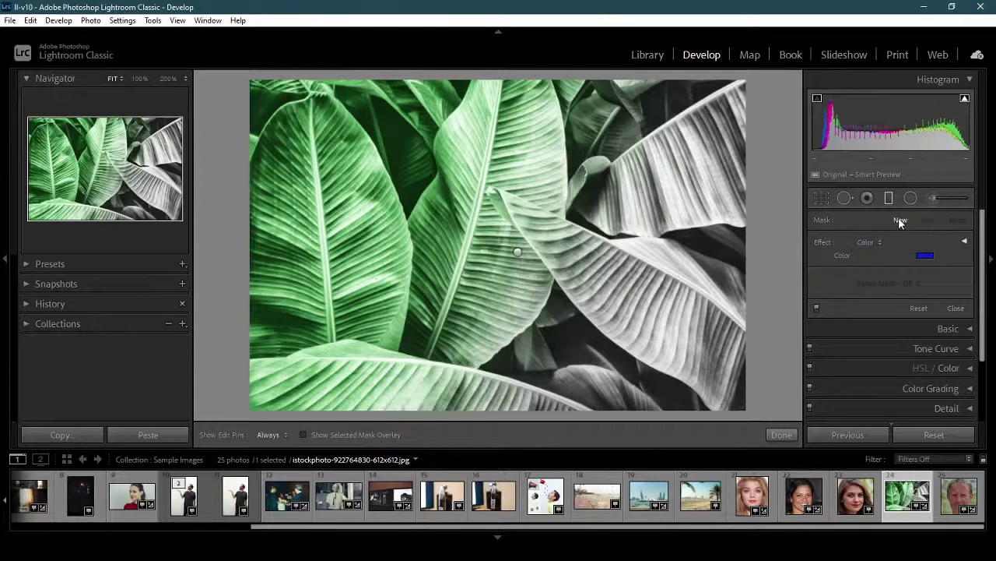
Try Whites as the effect for new graduated filters, return it to Color and close the filter settings.
{"action": "left_click", "coordinate": [878, 242]}
{"action": "left_click", "coordinate": [812, 262]}
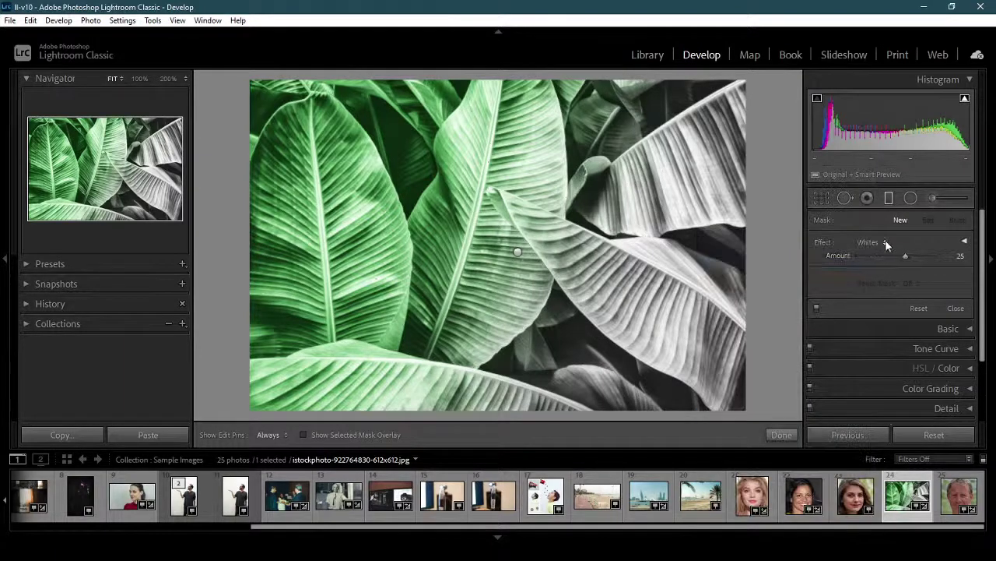
{"action": "left_click", "coordinate": [878, 242]}
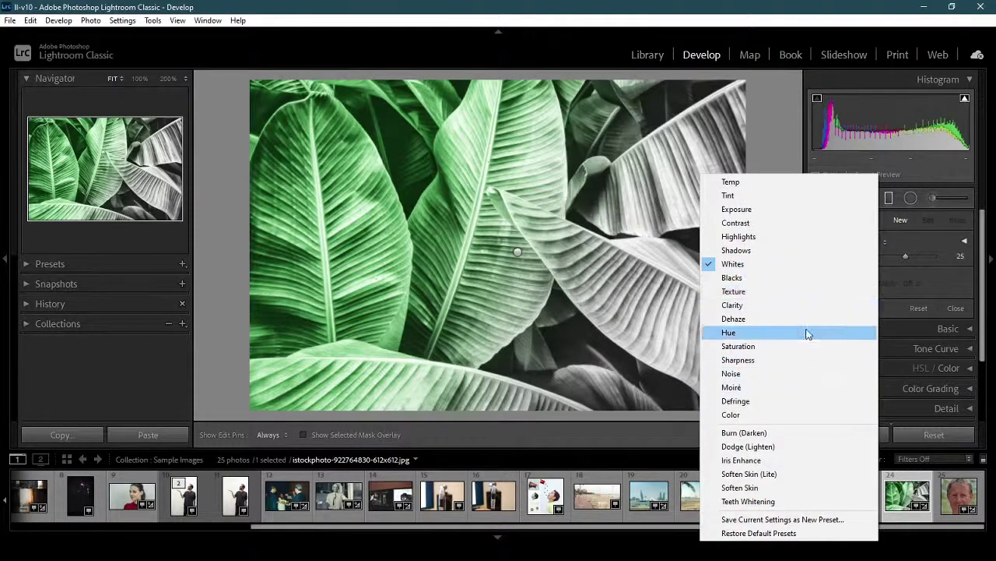
{"action": "left_click", "coordinate": [806, 414]}
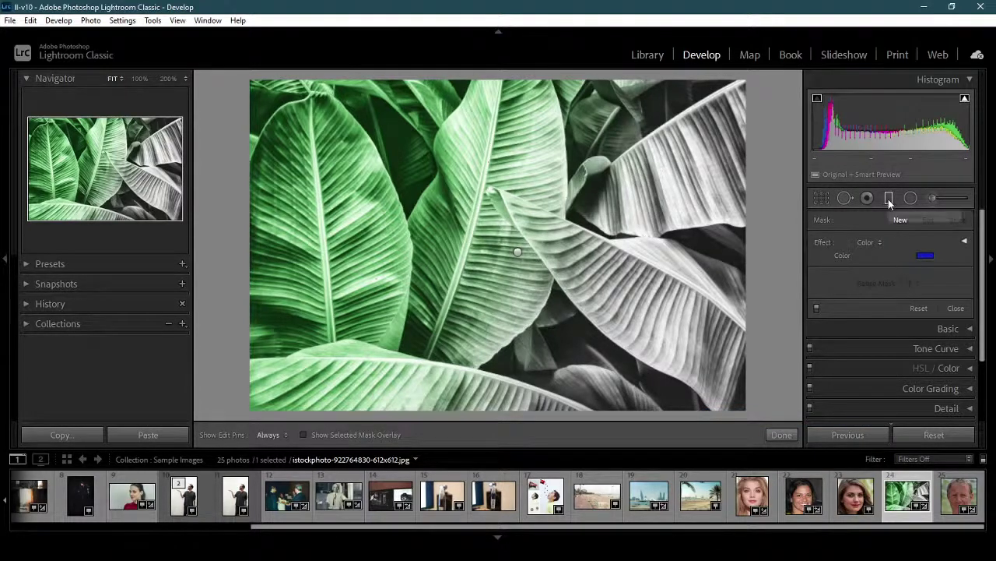
{"action": "left_click", "coordinate": [788, 435]}
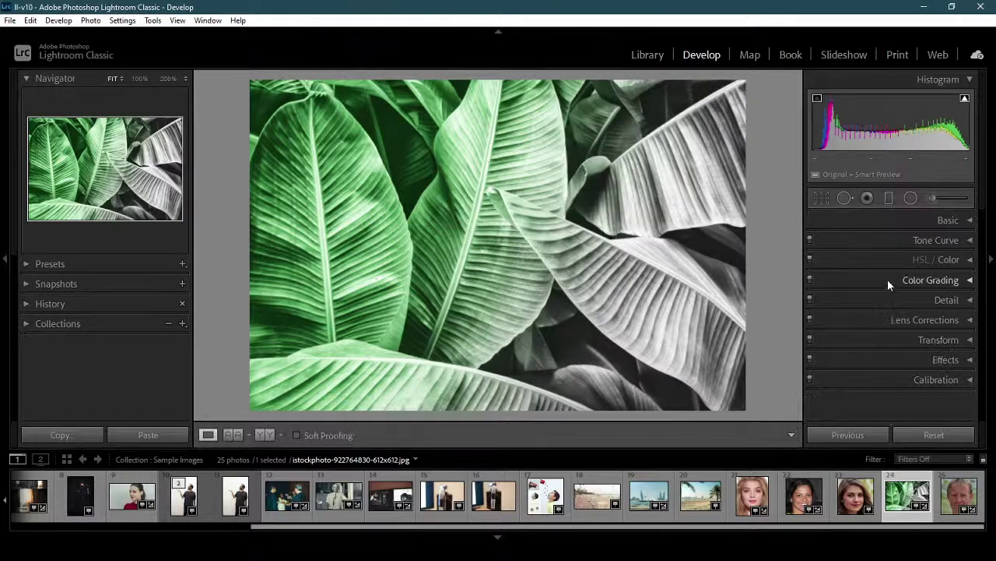
{"action": "left_click", "coordinate": [965, 223]}
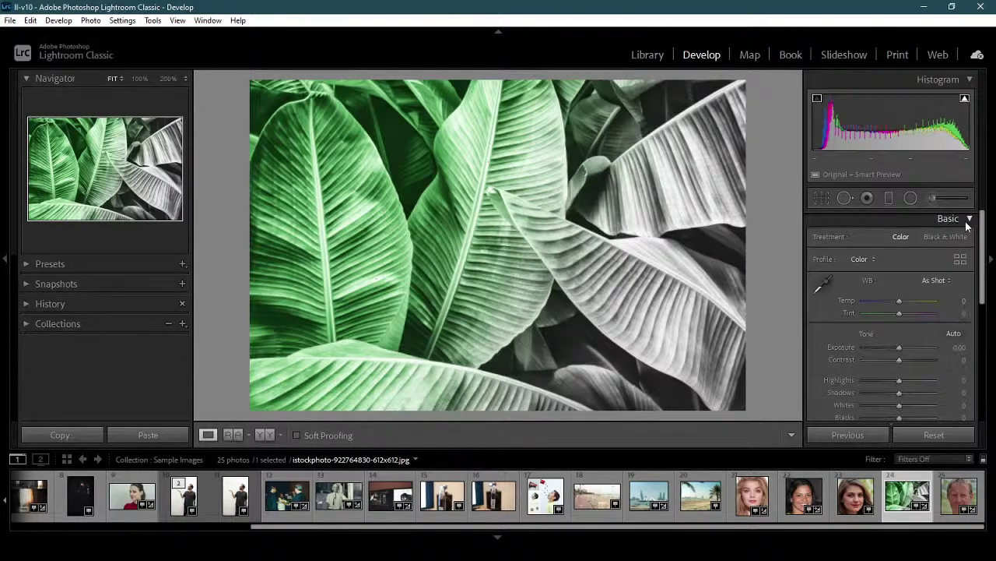
{"action": "left_click", "coordinate": [968, 222]}
Reselect the green graduated filter and move it right so its centre sits on the lower-right leaf's left edge.
{"action": "left_click", "coordinate": [888, 199]}
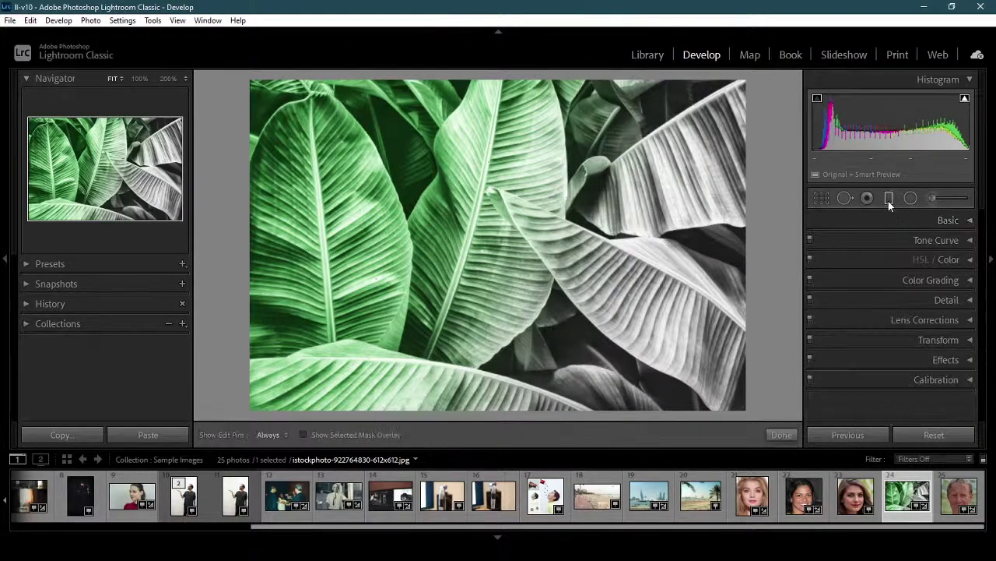
{"action": "left_click", "coordinate": [518, 253]}
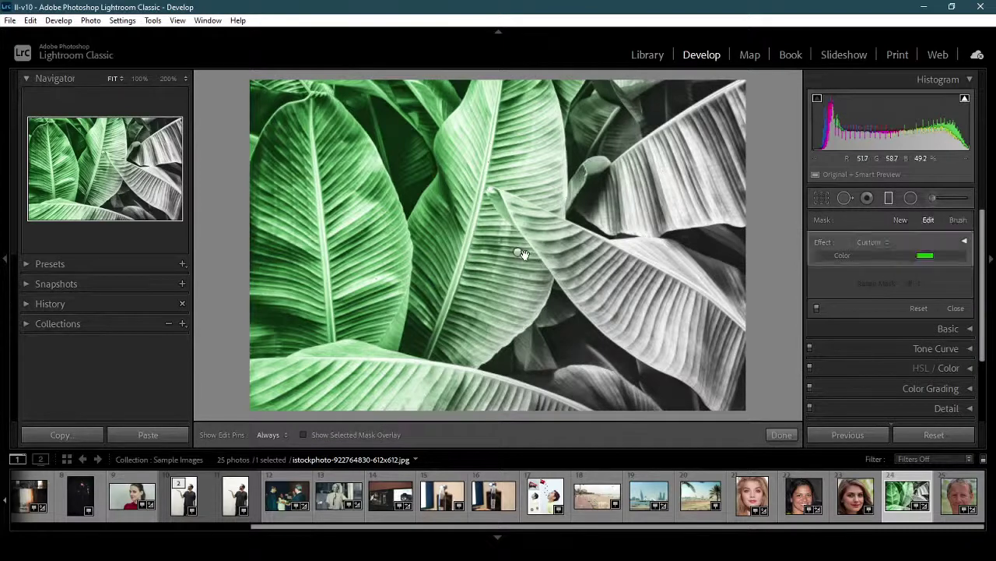
{"action": "key", "text": "o"}
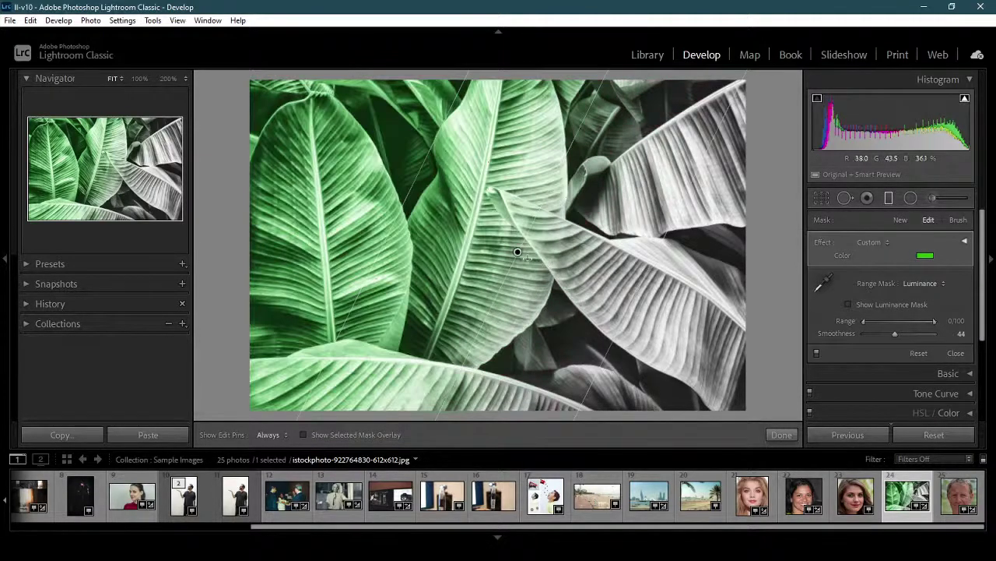
{"action": "left_click_drag", "start_coordinate": [519, 253], "coordinate": [563, 268]}
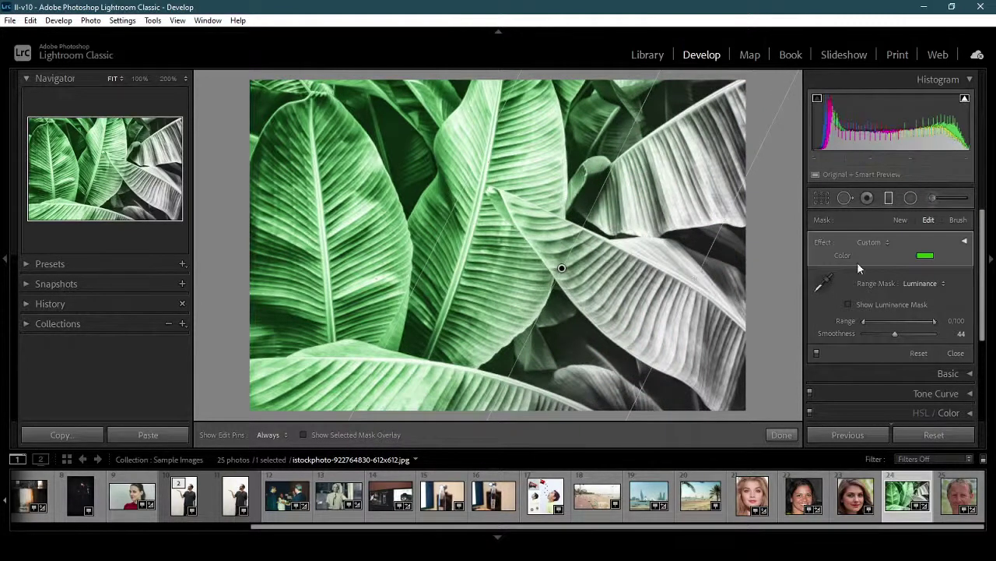
Alternate between creating a new mask and editing the green graduated filter, view the options for its pin, and end in new-mask mode.
{"action": "left_click", "coordinate": [900, 220]}
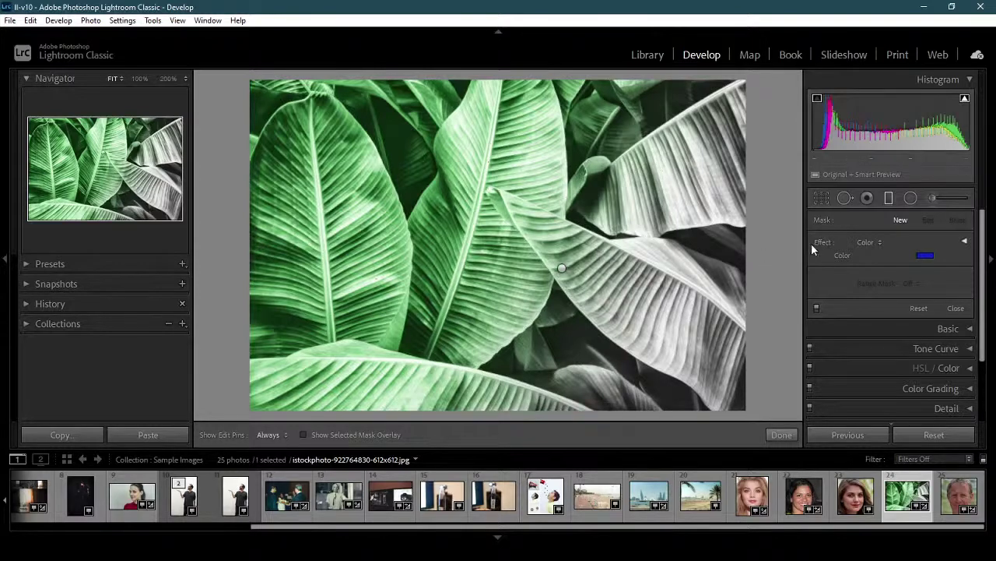
{"action": "left_click", "coordinate": [561, 268]}
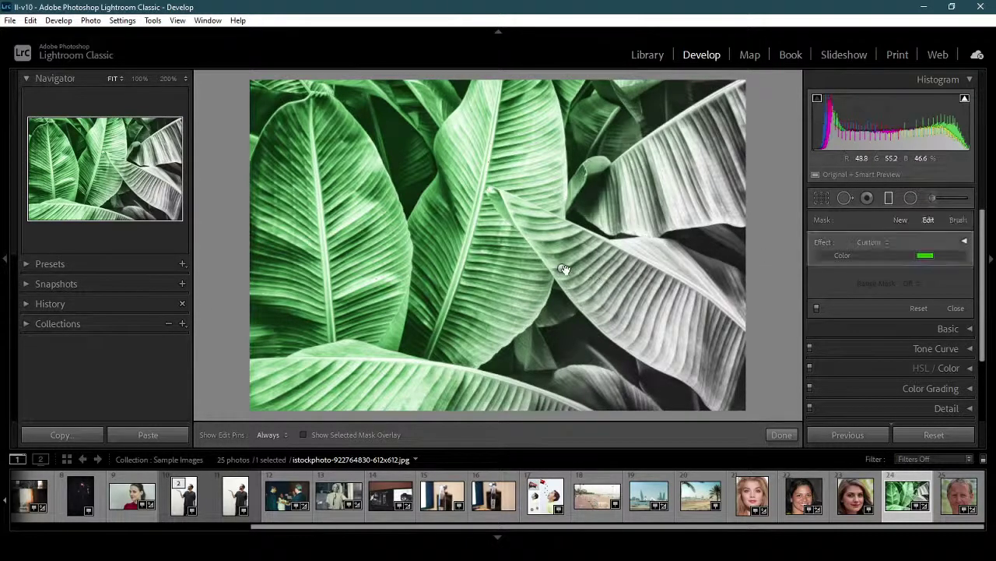
{"action": "left_click", "coordinate": [901, 220]}
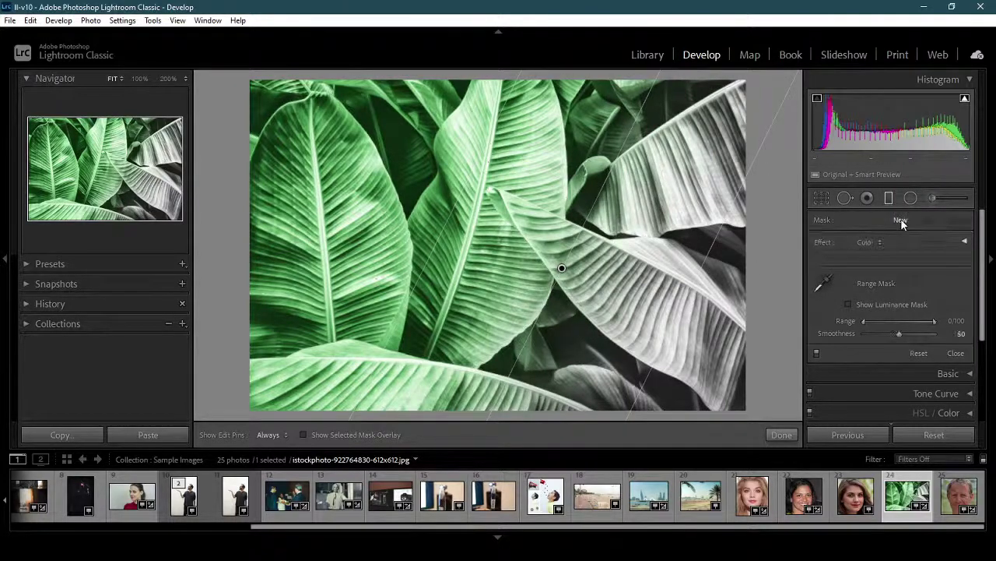
{"action": "right_click", "coordinate": [561, 270]}
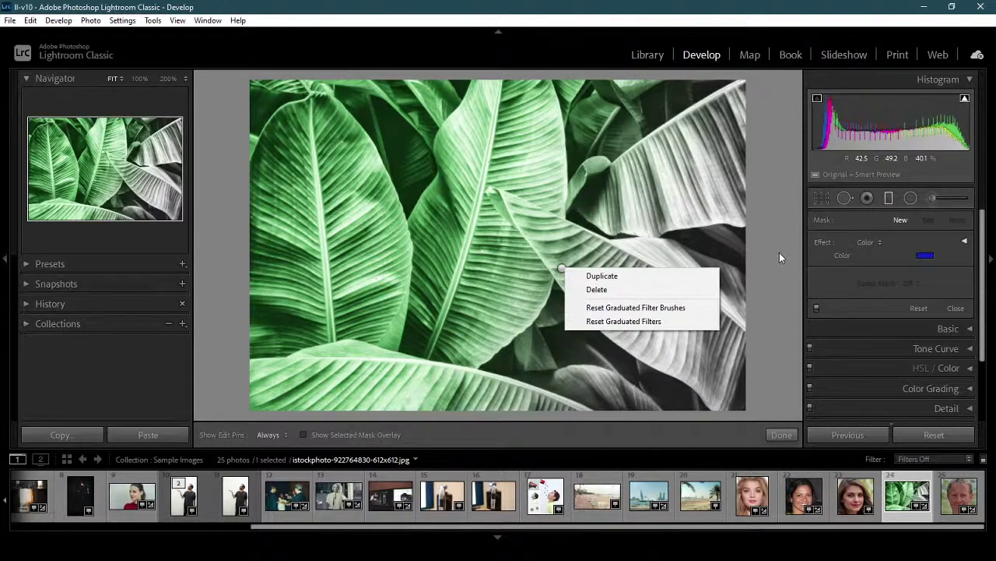
{"action": "left_click", "coordinate": [562, 271]}
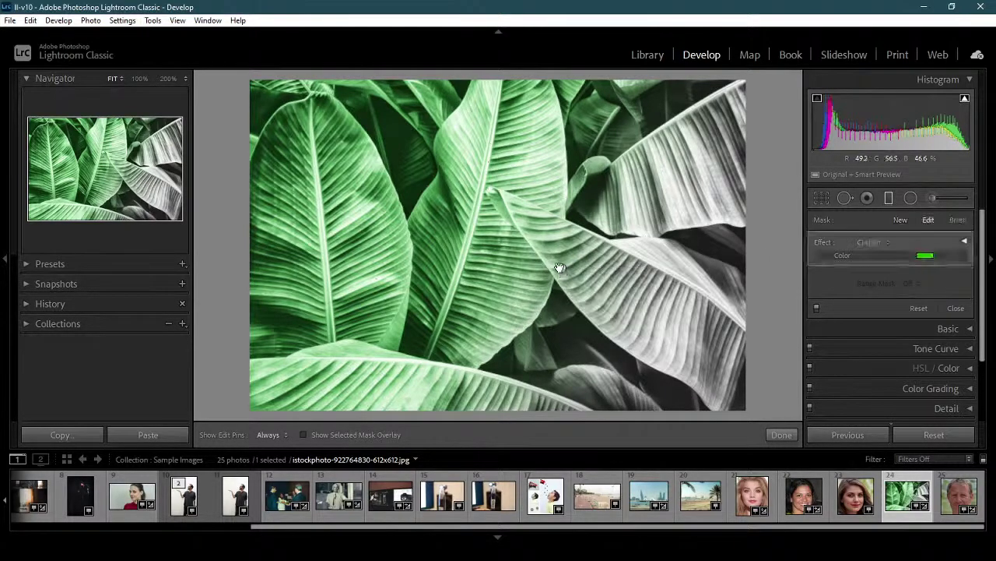
{"action": "left_click", "coordinate": [897, 221]}
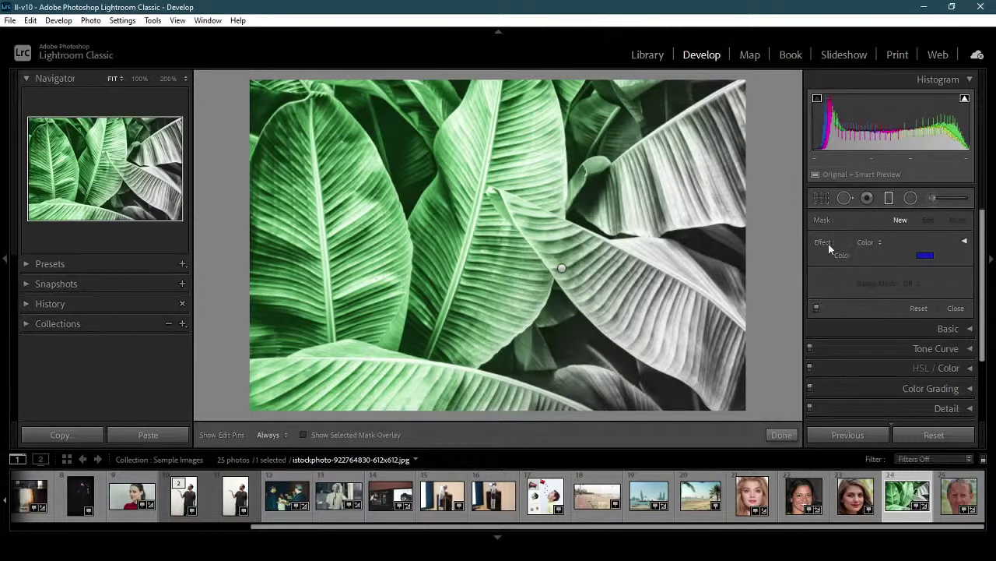
Try Blacks as the effect for new graduated filters and return it to Color.
{"action": "left_click", "coordinate": [871, 241]}
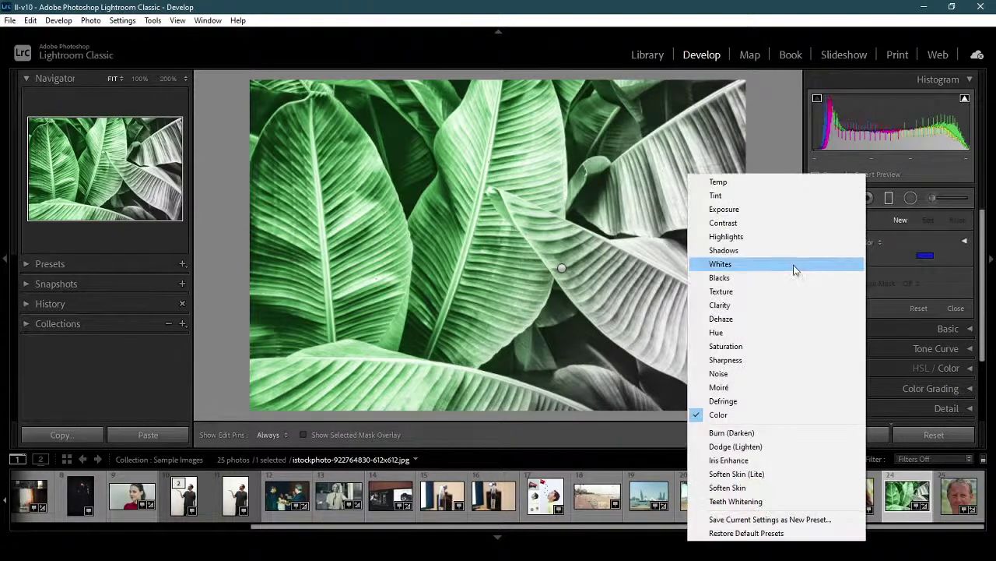
{"action": "left_click", "coordinate": [794, 277]}
{"action": "left_click", "coordinate": [874, 241]}
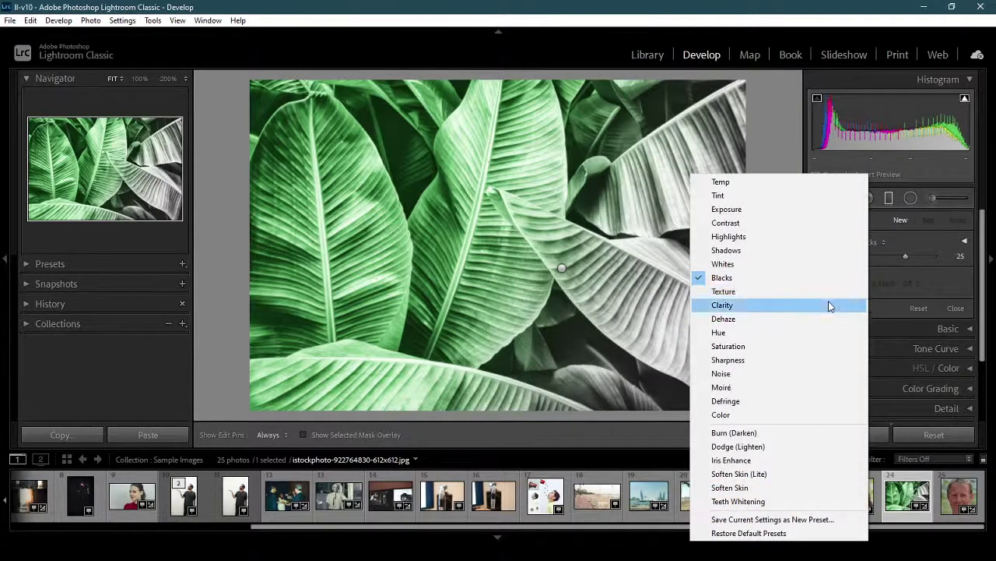
{"action": "left_click", "coordinate": [814, 414]}
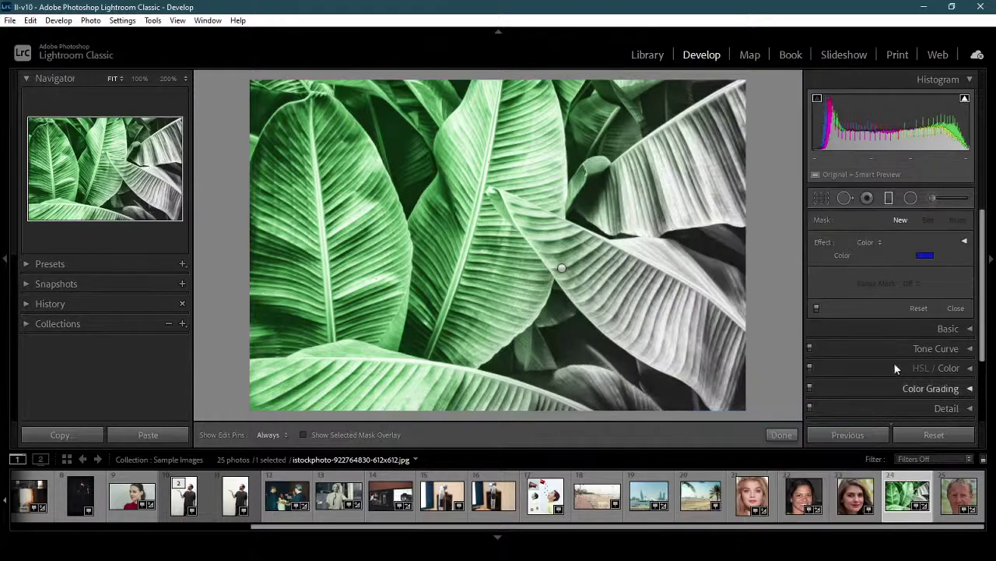
Preview the photo without and with its graduated filters, check the full set of effect sliders, and finish editing the filter.
{"action": "left_click", "coordinate": [818, 308]}
{"action": "left_click", "coordinate": [817, 309]}
{"action": "left_click", "coordinate": [965, 241]}
{"action": "left_click", "coordinate": [965, 242]}
{"action": "left_click", "coordinate": [792, 434]}
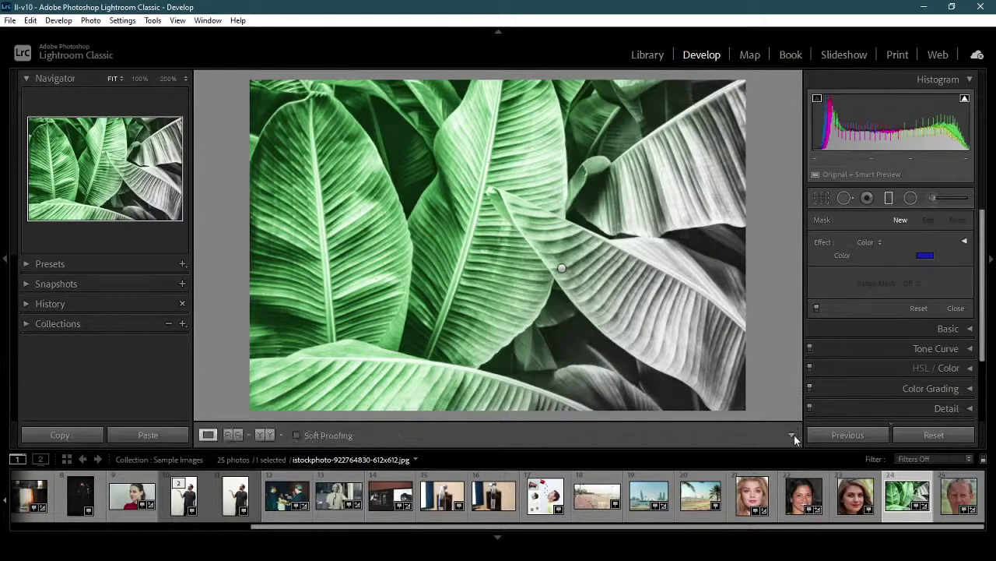
Examine the Radial Filter's effect sliders and collapse them to the single Color setting.
{"action": "left_click", "coordinate": [910, 199]}
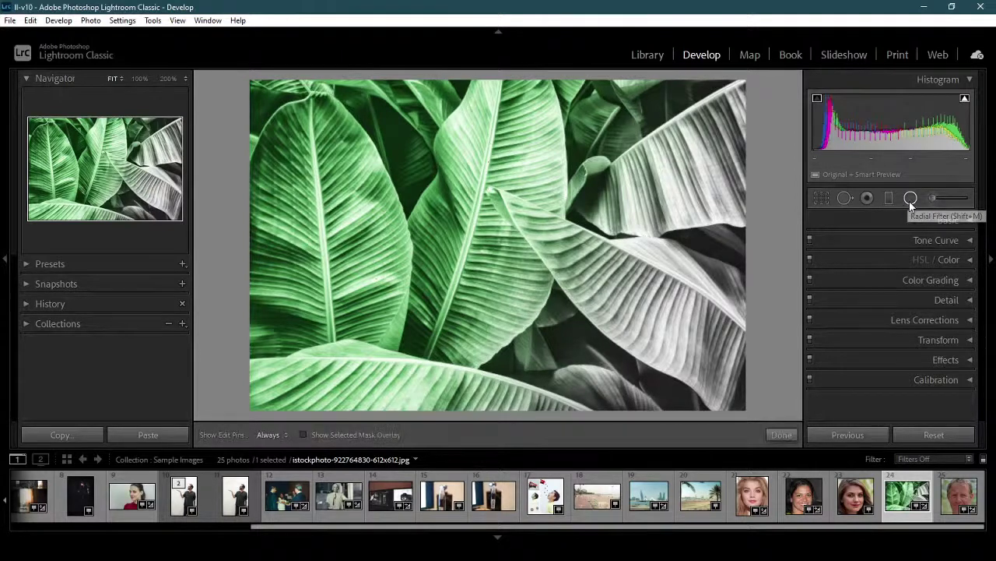
{"action": "left_click", "coordinate": [911, 199]}
{"action": "left_click", "coordinate": [912, 199]}
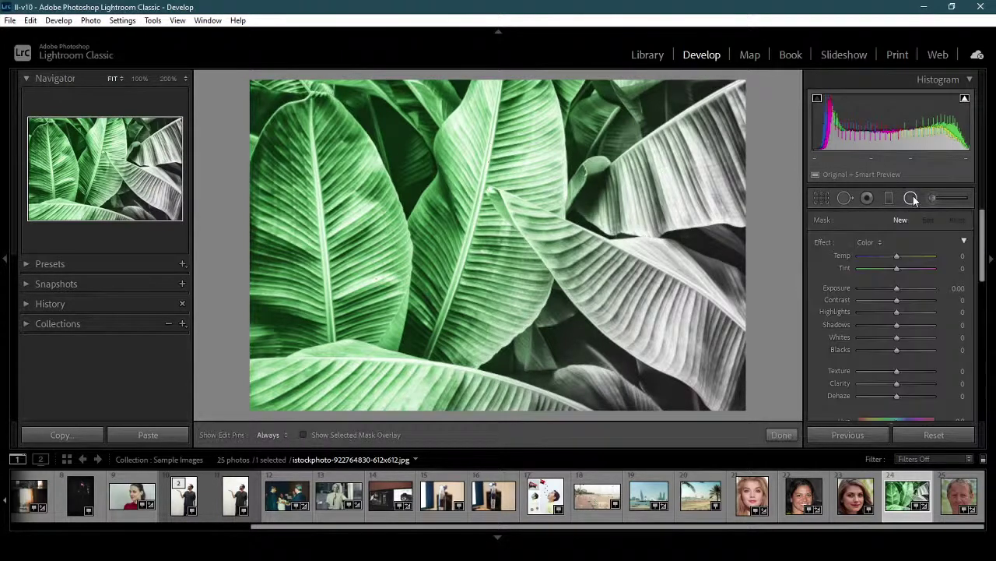
{"action": "scroll", "coordinate": [982, 234], "scroll_direction": "down", "scroll_amount": 1}
{"action": "scroll", "coordinate": [979, 233], "scroll_direction": "up", "scroll_amount": 1}
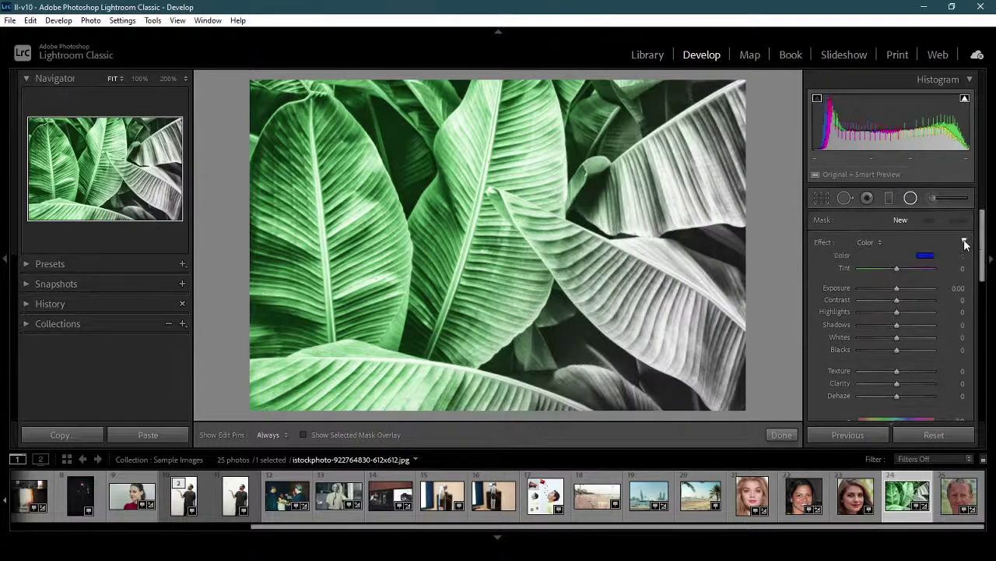
{"action": "left_click", "coordinate": [965, 243]}
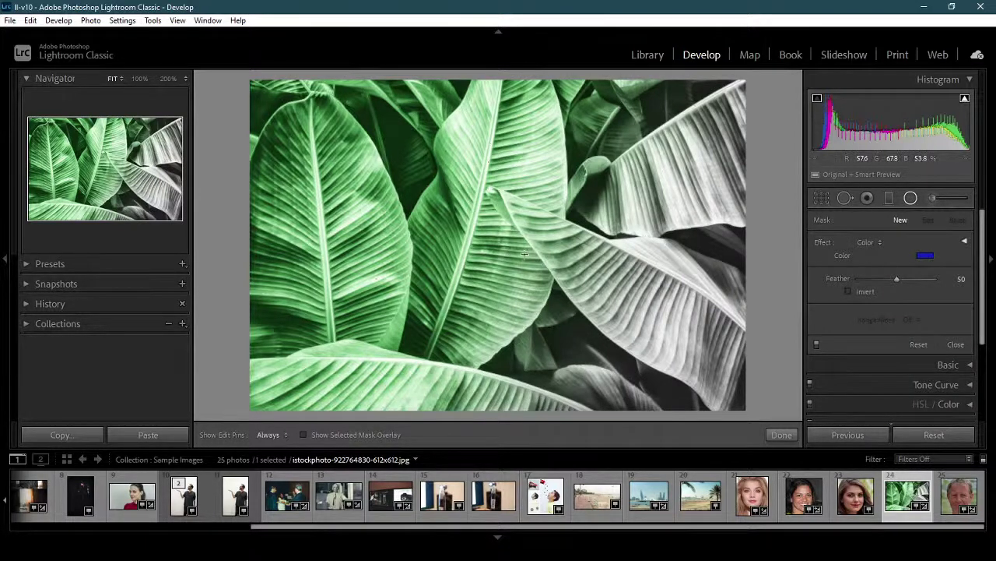
Draw a new blue graduated filter and place its centre just outside the photo's upper-left corner so the tint covers the leaves.
{"action": "left_click", "coordinate": [889, 199]}
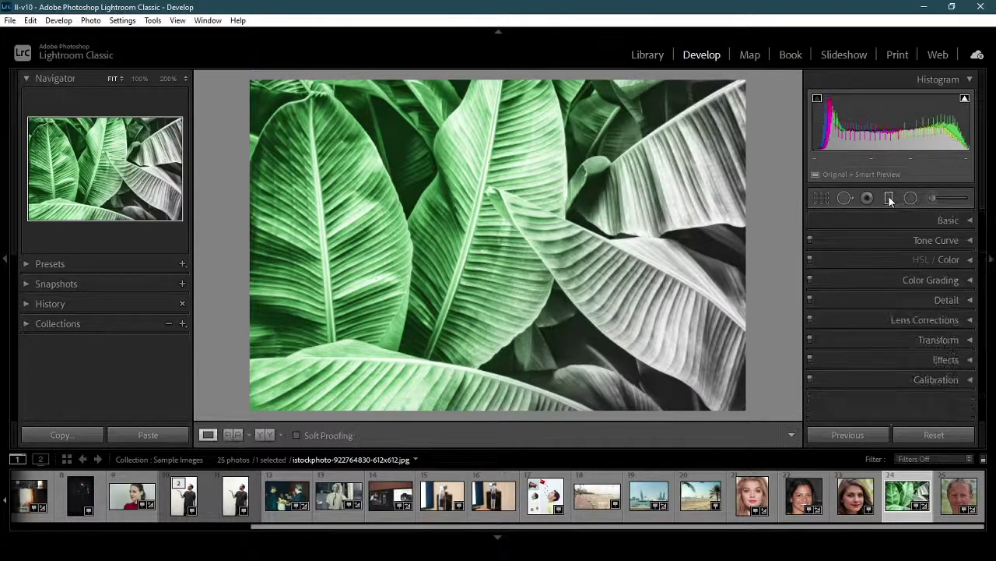
{"action": "left_click", "coordinate": [889, 198]}
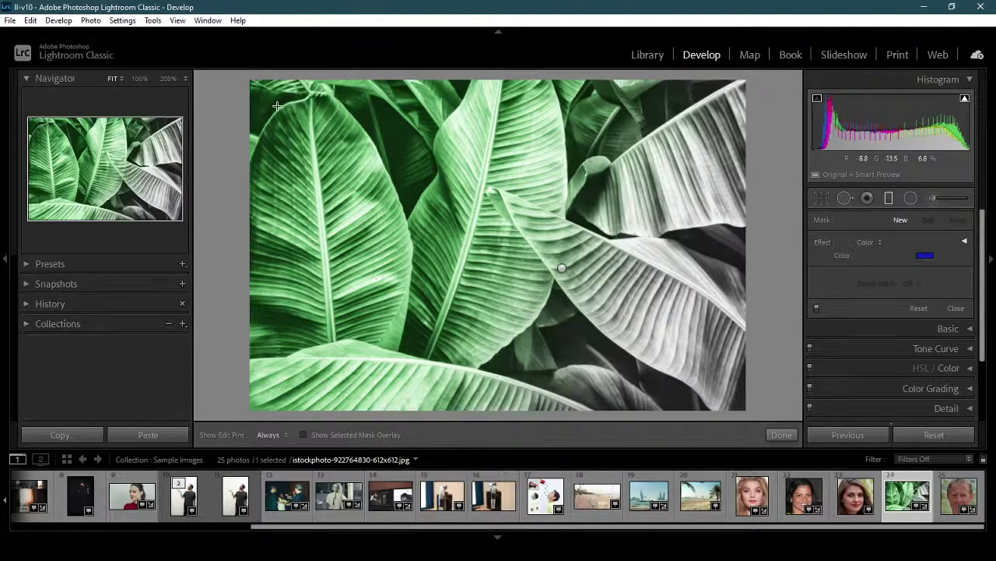
{"action": "left_click", "coordinate": [467, 212]}
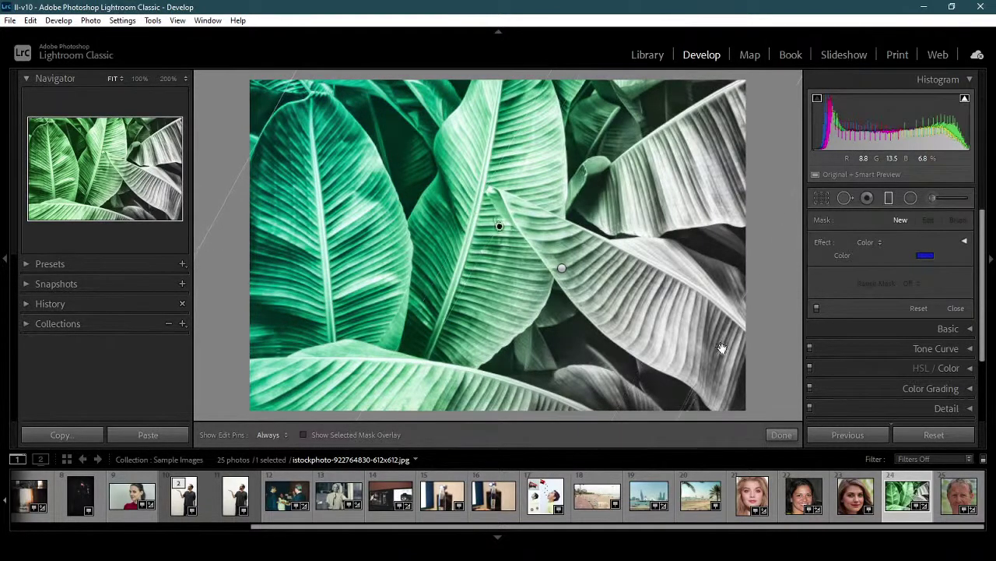
{"action": "left_click", "coordinate": [308, 223]}
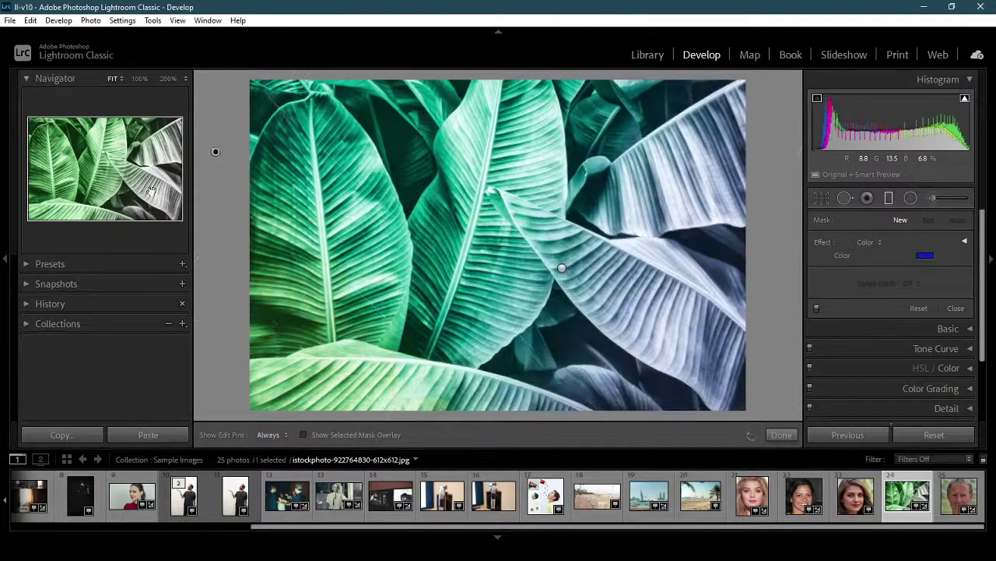
{"action": "left_click", "coordinate": [235, 91]}
{"action": "left_click_drag", "start_coordinate": [195, 79], "coordinate": [176, 78]}
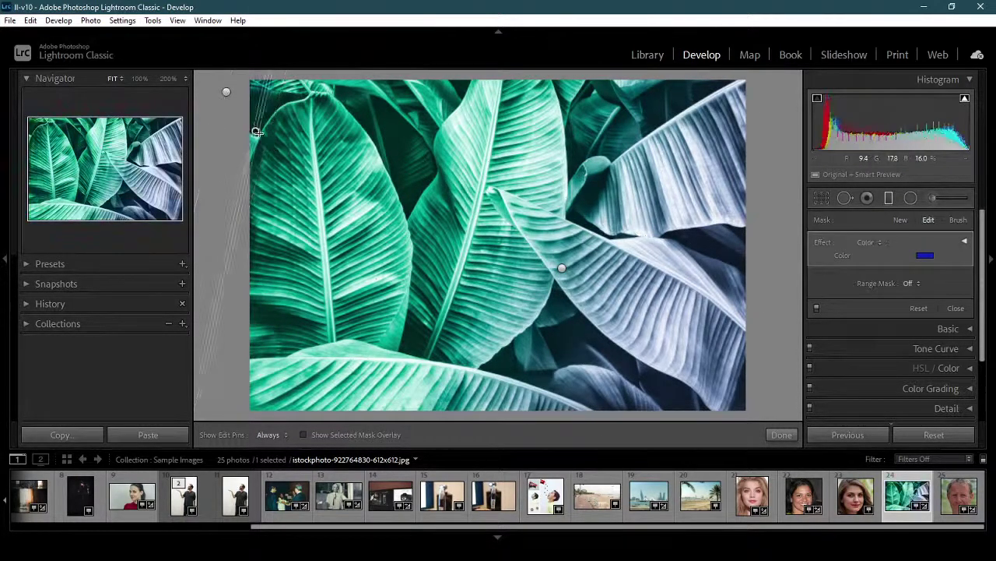
Place a second blue graduated filter with its centre just left of the green filter's pin, and delete the stray one over the lower-right leaf.
{"action": "left_click_drag", "start_coordinate": [219, 110], "coordinate": [553, 237]}
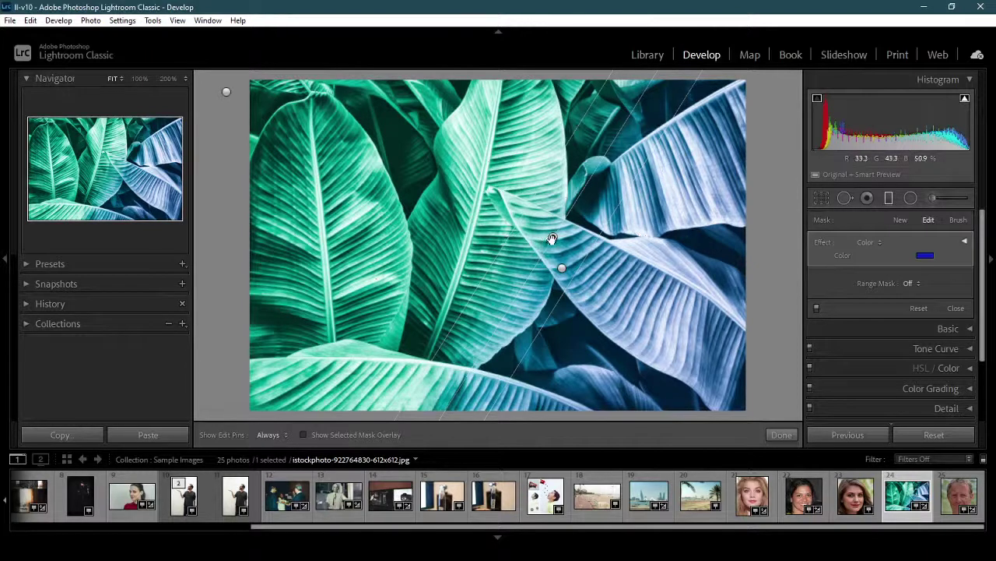
{"action": "left_click_drag", "start_coordinate": [552, 237], "coordinate": [506, 209]}
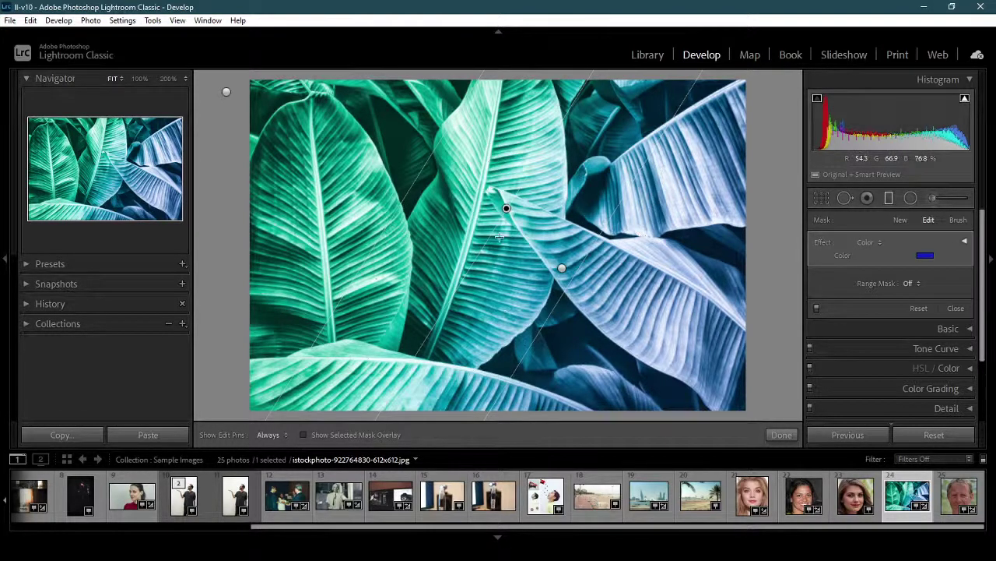
{"action": "left_click_drag", "start_coordinate": [506, 209], "coordinate": [535, 273]}
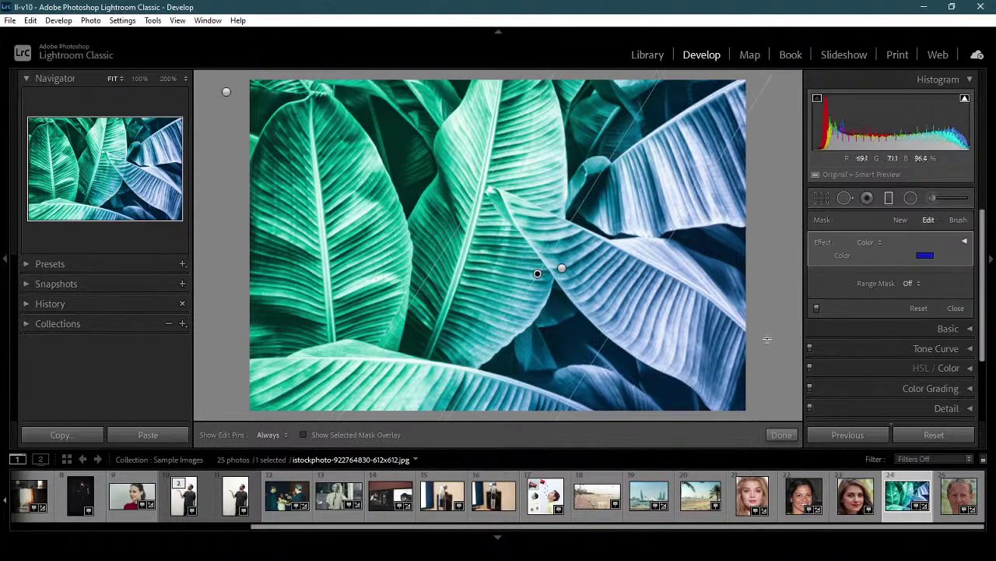
{"action": "left_click_drag", "start_coordinate": [722, 333], "coordinate": [682, 333]}
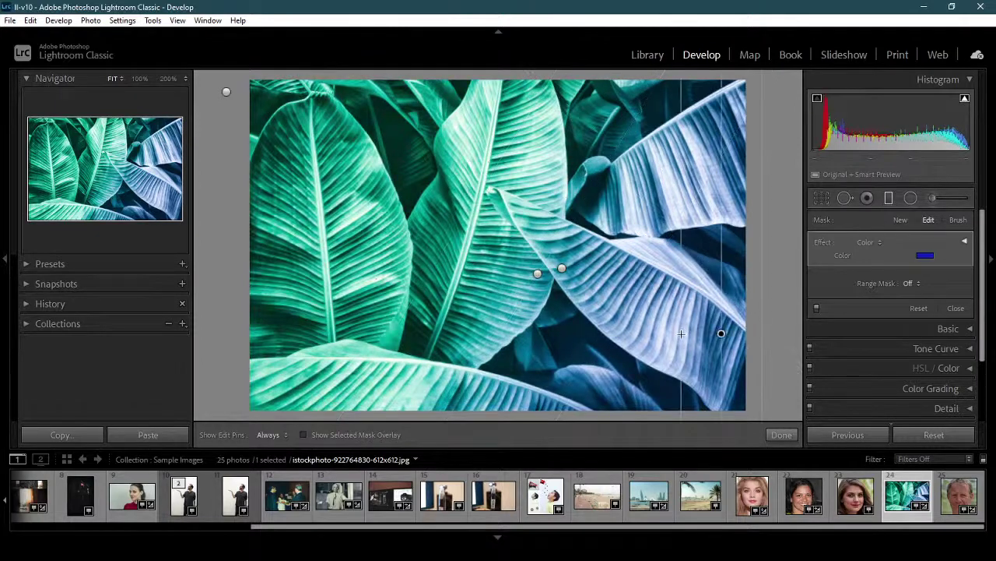
{"action": "key", "text": "Delete"}
Apply a Luminance range mask to the second blue graduated filter and briefly preview its luminance mask.
{"action": "left_click", "coordinate": [537, 274]}
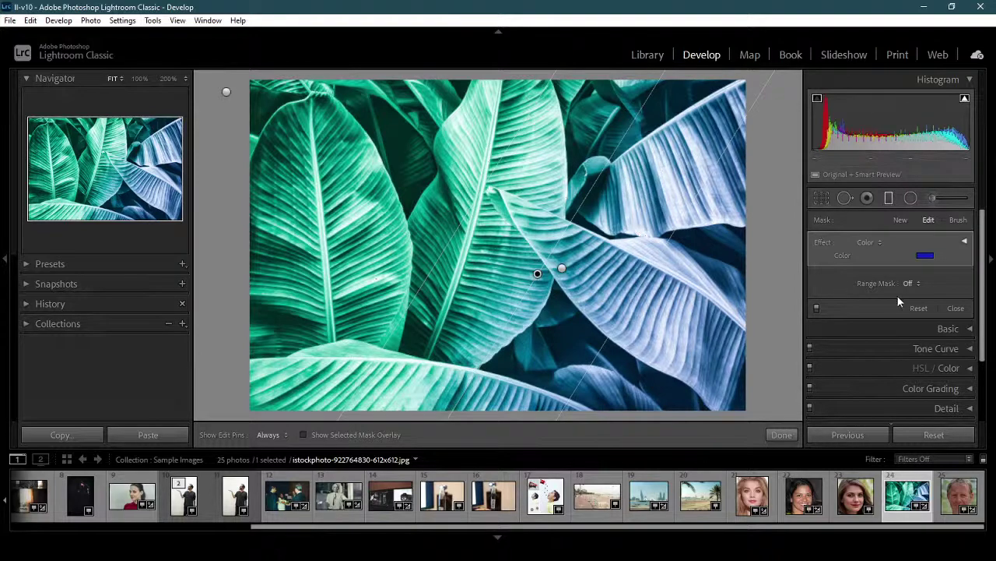
{"action": "left_click", "coordinate": [919, 285]}
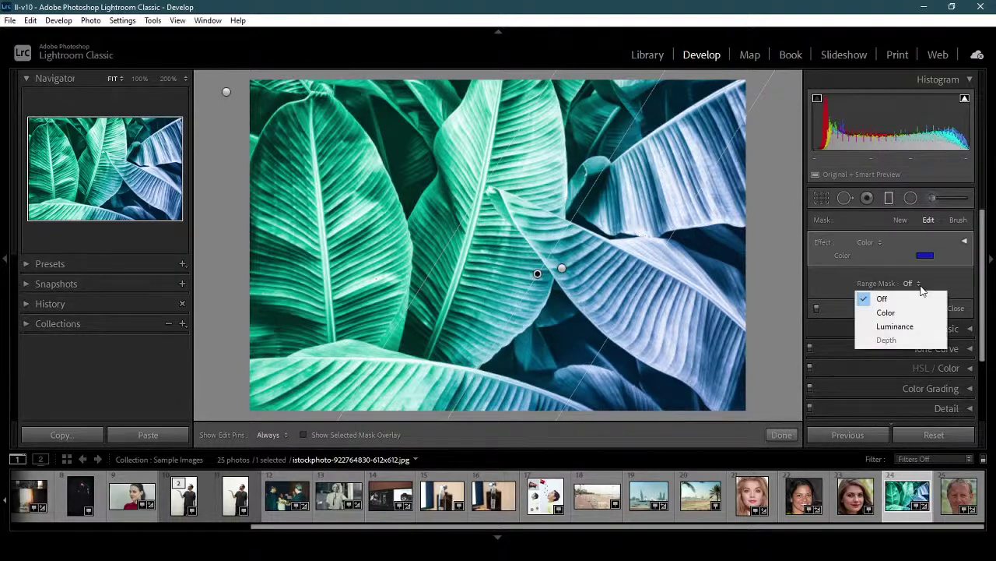
{"action": "left_click", "coordinate": [917, 326]}
{"action": "left_click", "coordinate": [849, 304]}
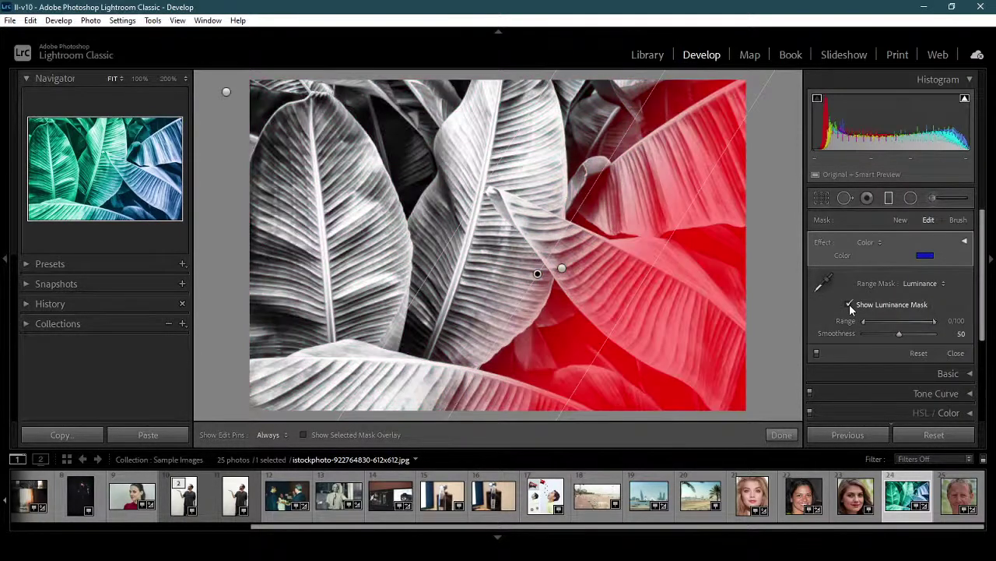
{"action": "left_click", "coordinate": [849, 304]}
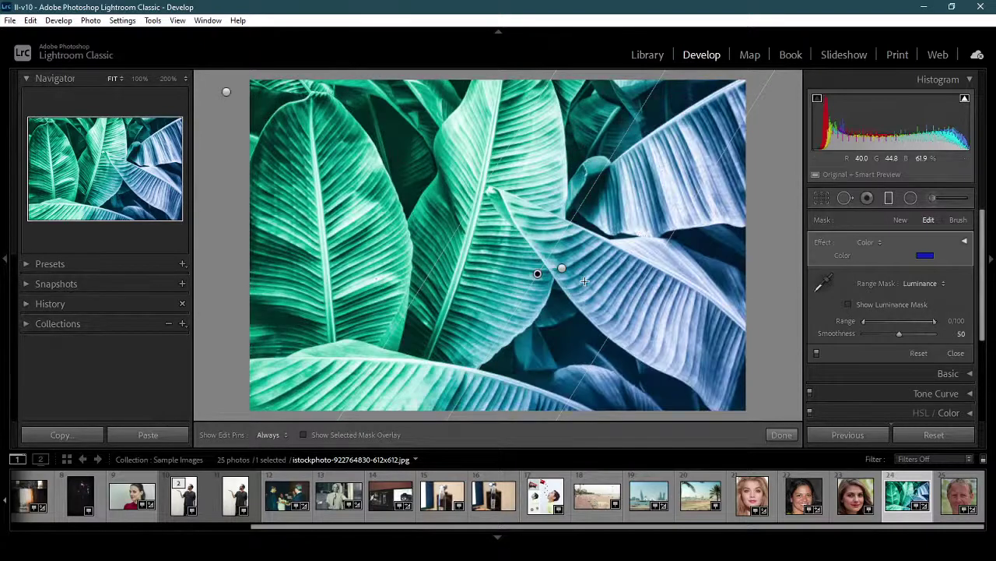
Select the green graduated filter, review its full set of effect sliders and finish editing it.
{"action": "left_click", "coordinate": [561, 267]}
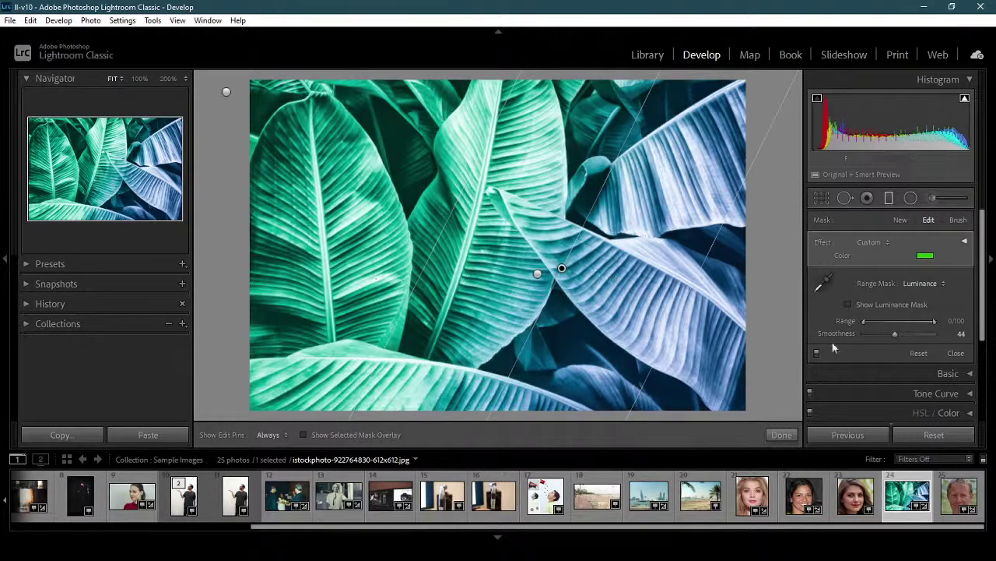
{"action": "left_click", "coordinate": [965, 242]}
{"action": "left_click", "coordinate": [965, 242]}
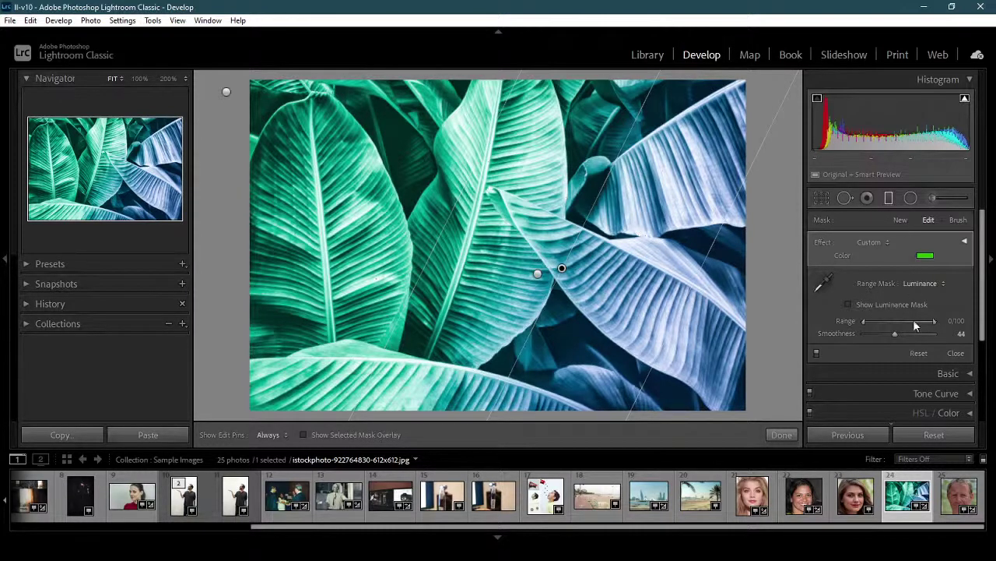
{"action": "left_click", "coordinate": [782, 435]}
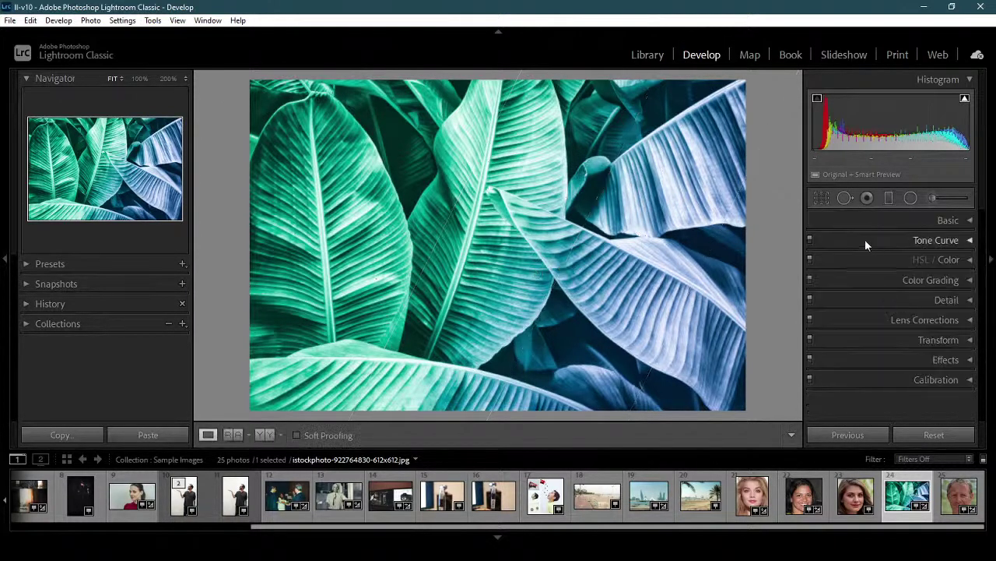
Draw a diagonal graduated filter from the upper-left leaf past the photo's lower-left side and set its color to red, hue 351, saturation 90%.
{"action": "left_click", "coordinate": [889, 198]}
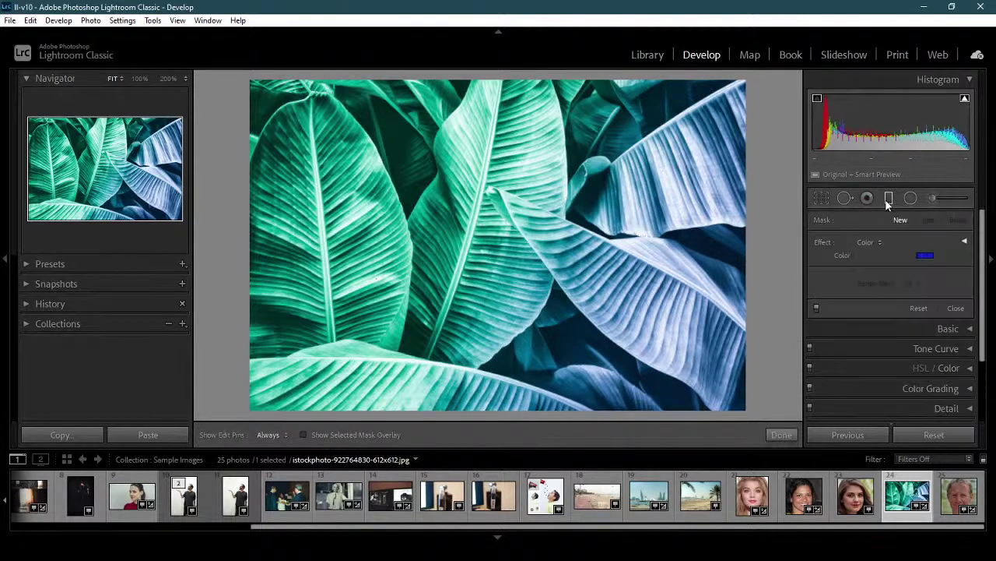
{"action": "left_click_drag", "start_coordinate": [326, 98], "coordinate": [150, 374]}
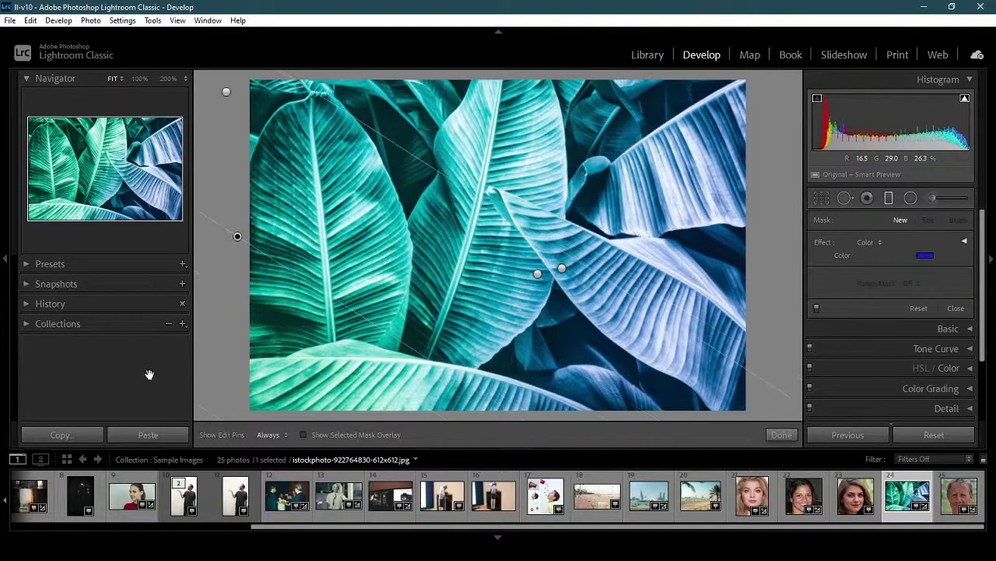
{"action": "left_click", "coordinate": [925, 255]}
{"action": "left_click", "coordinate": [890, 257]}
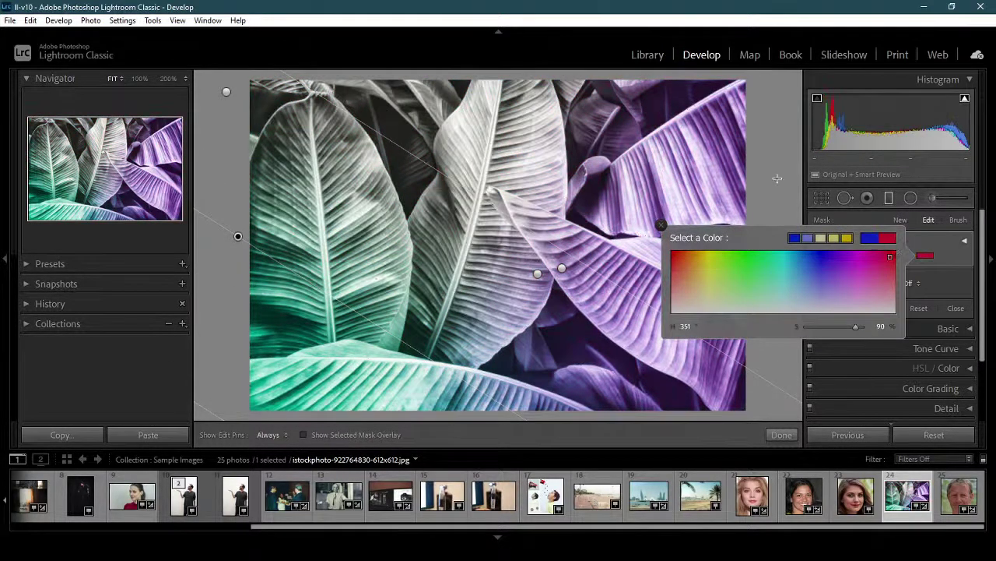
Move the red graduated filter's centre onto the middle leaf and rotate the gradient to a shallower slope.
{"action": "left_click", "coordinate": [239, 236]}
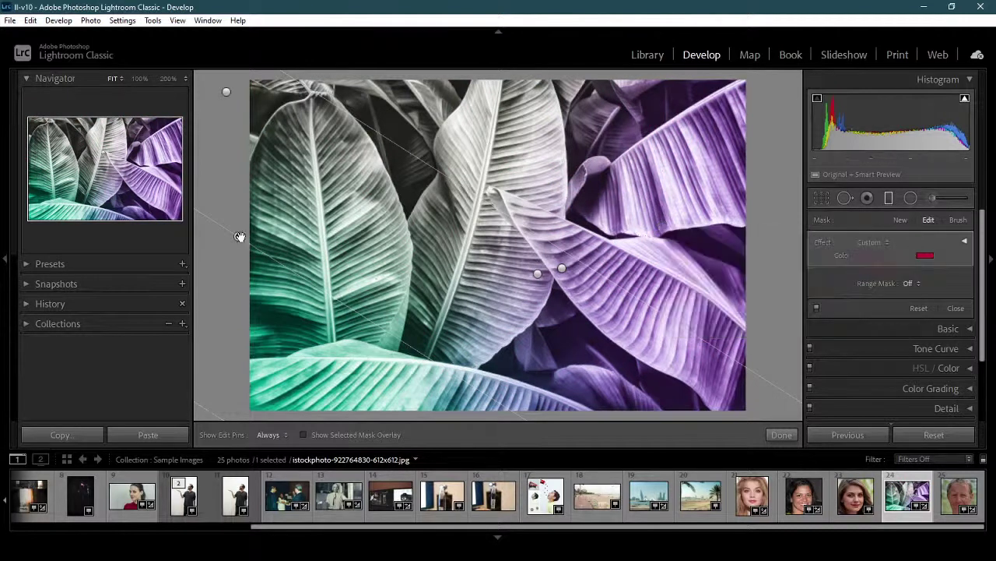
{"action": "left_click_drag", "start_coordinate": [237, 236], "coordinate": [446, 262]}
{"action": "left_click_drag", "start_coordinate": [496, 261], "coordinate": [538, 285]}
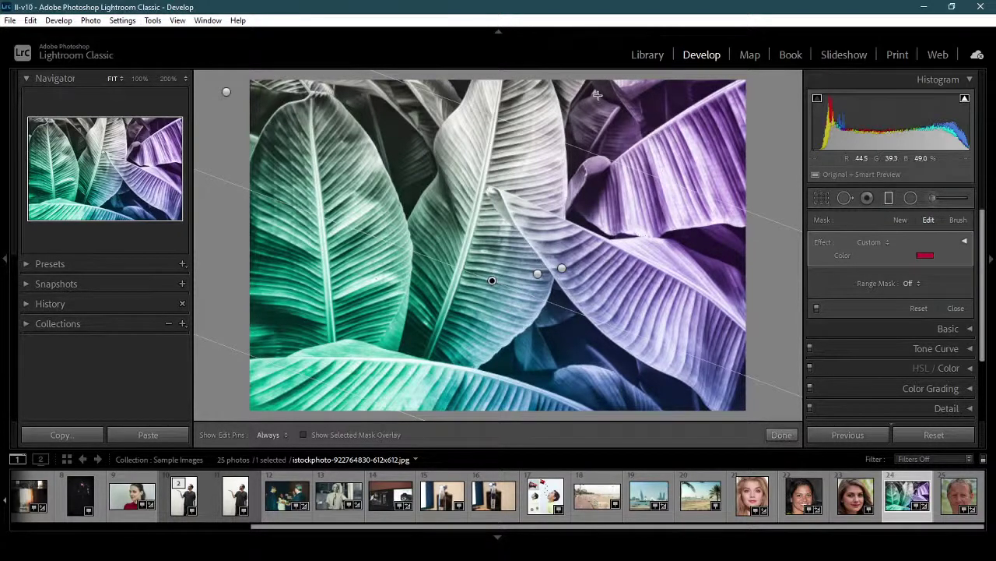
Draw several more red graduated filters at varied angles over the upper, lower-left and right-hand leaves.
{"action": "left_click_drag", "start_coordinate": [599, 96], "coordinate": [674, 217]}
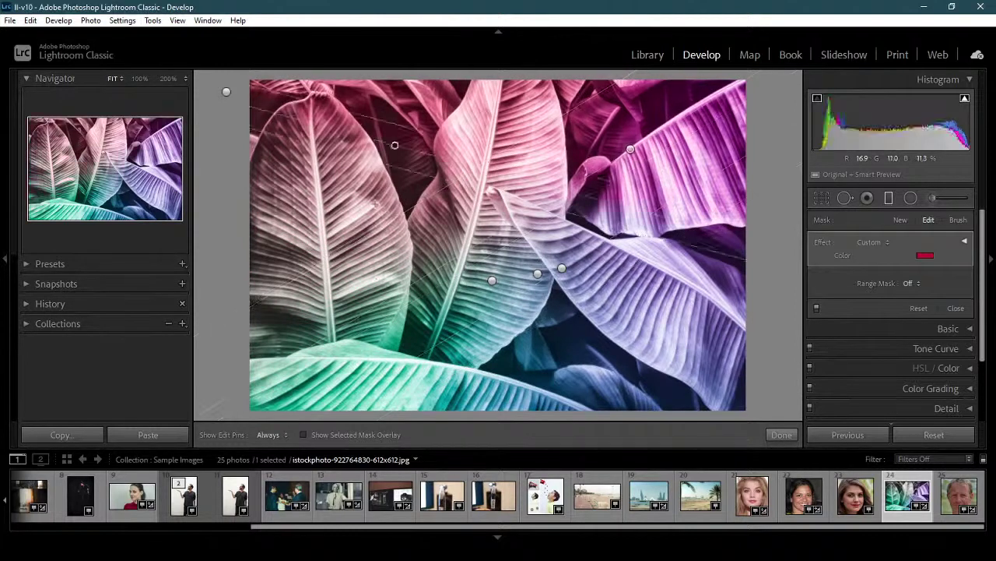
{"action": "left_click_drag", "start_coordinate": [345, 289], "coordinate": [400, 379]}
{"action": "left_click_drag", "start_coordinate": [628, 328], "coordinate": [634, 386]}
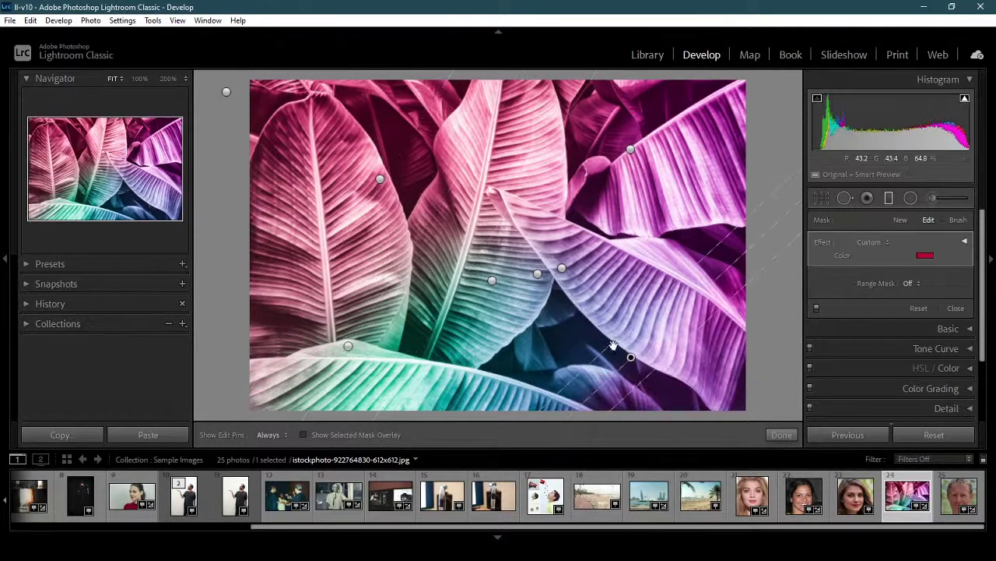
{"action": "left_click_drag", "start_coordinate": [631, 196], "coordinate": [620, 238]}
{"action": "left_click_drag", "start_coordinate": [643, 109], "coordinate": [664, 161]}
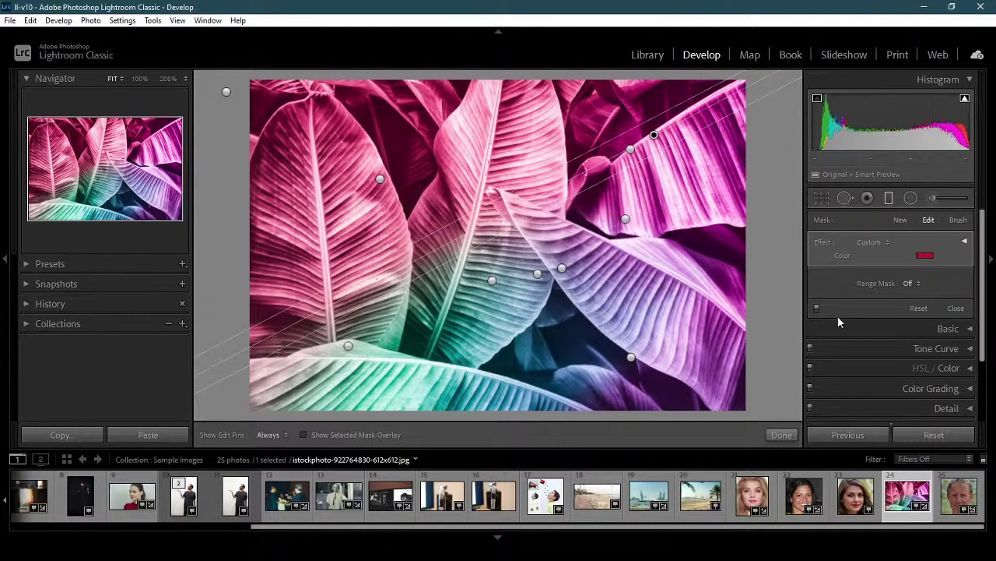
Reset all edits on the leaves photo, switch to the Radial Filter and return to the Graduated Filter.
{"action": "left_click", "coordinate": [933, 433]}
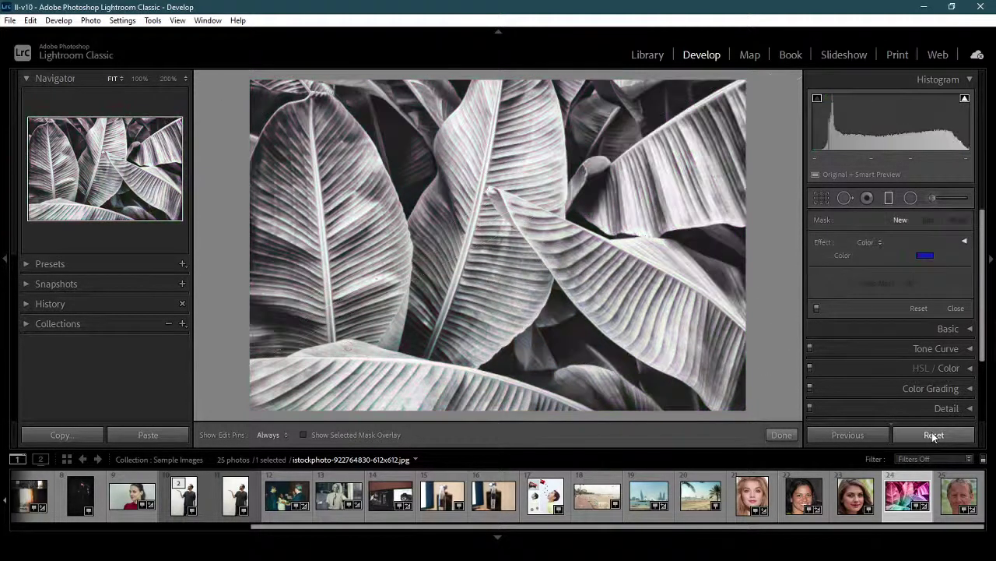
{"action": "left_click", "coordinate": [910, 199]}
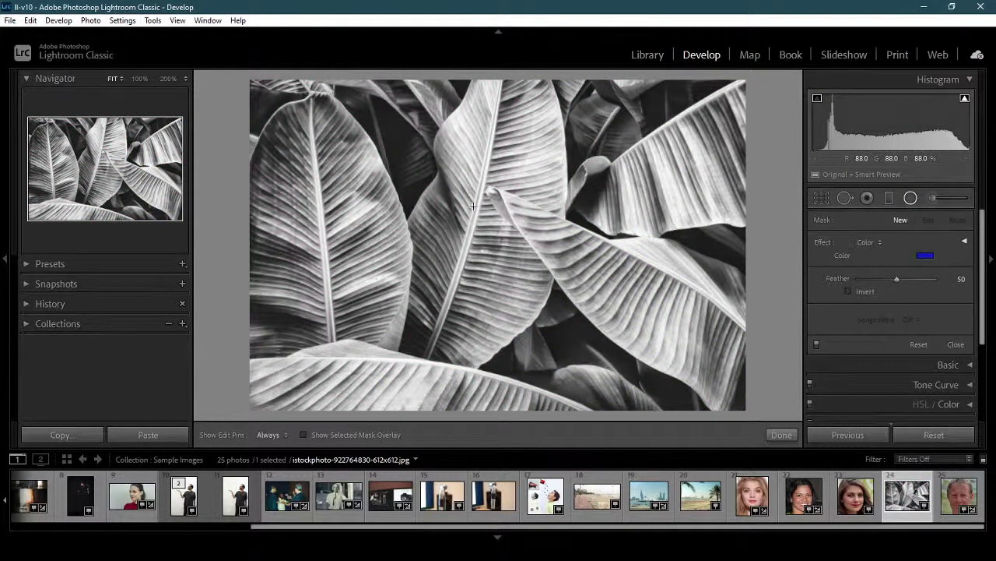
{"action": "left_click", "coordinate": [908, 200]}
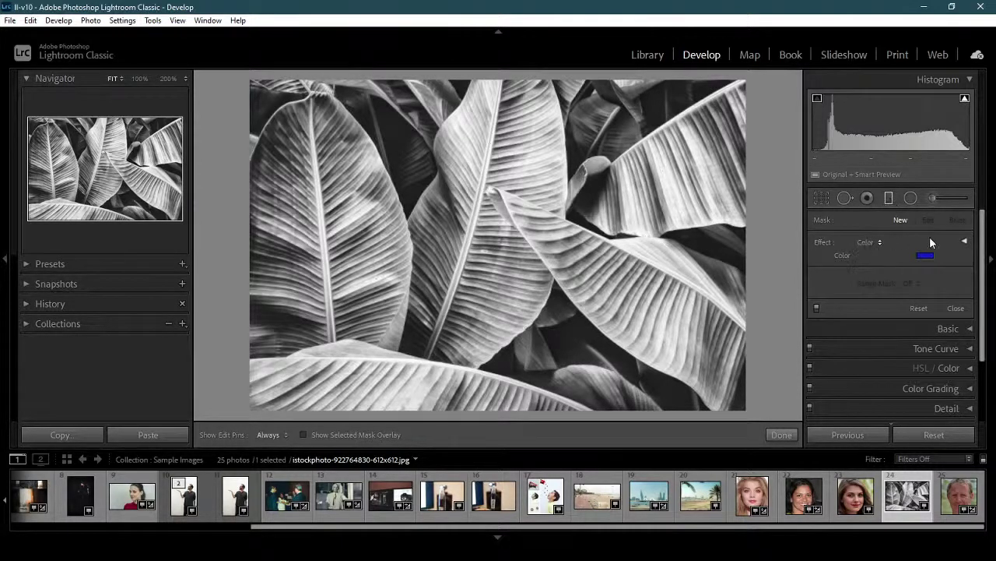
Examine the Graduated Filter's full set of effect sliders and its list of effect presets.
{"action": "left_click", "coordinate": [966, 242]}
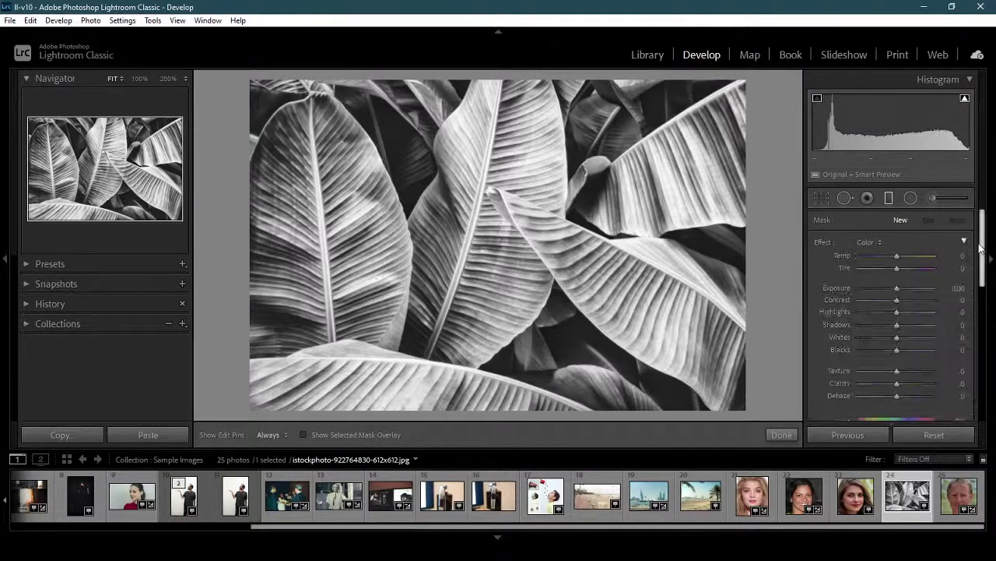
{"action": "scroll", "coordinate": [981, 265], "scroll_direction": "down", "scroll_amount": 1}
{"action": "scroll", "coordinate": [981, 265], "scroll_direction": "down", "scroll_amount": 3}
{"action": "scroll", "coordinate": [977, 259], "scroll_direction": "up", "scroll_amount": 3}
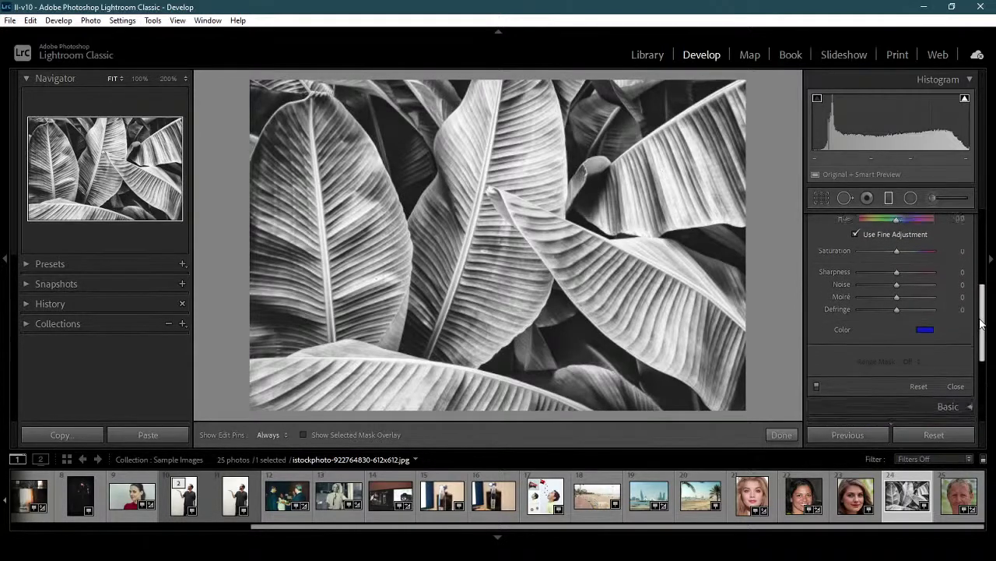
{"action": "scroll", "coordinate": [977, 259], "scroll_direction": "up", "scroll_amount": 1}
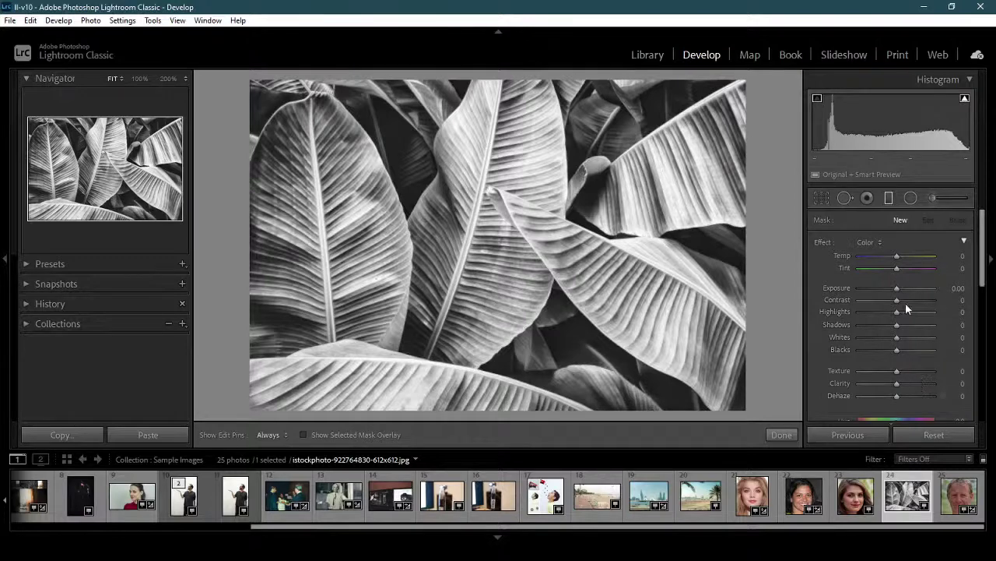
{"action": "scroll", "coordinate": [983, 287], "scroll_direction": "down", "scroll_amount": 3}
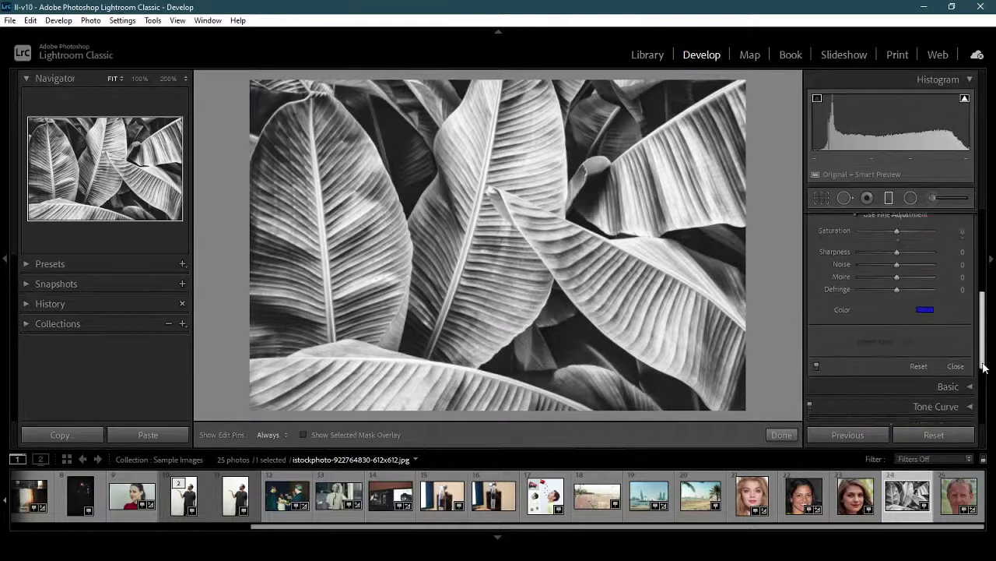
{"action": "scroll", "coordinate": [987, 287], "scroll_direction": "up", "scroll_amount": 2}
{"action": "scroll", "coordinate": [988, 288], "scroll_direction": "up", "scroll_amount": 1}
{"action": "left_click", "coordinate": [885, 240]}
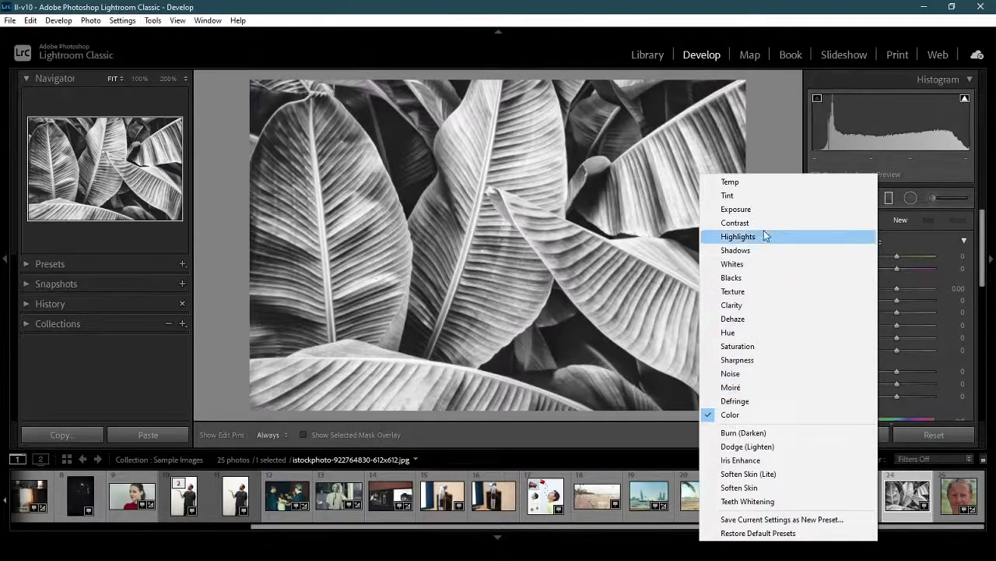
{"action": "left_click", "coordinate": [816, 90]}
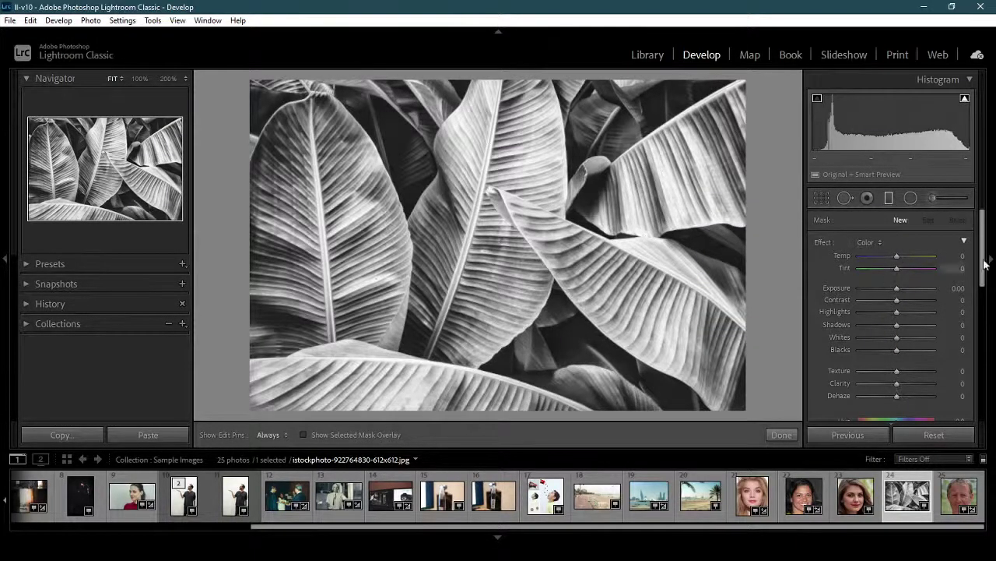
{"action": "left_click_drag", "start_coordinate": [984, 270], "coordinate": [982, 215]}
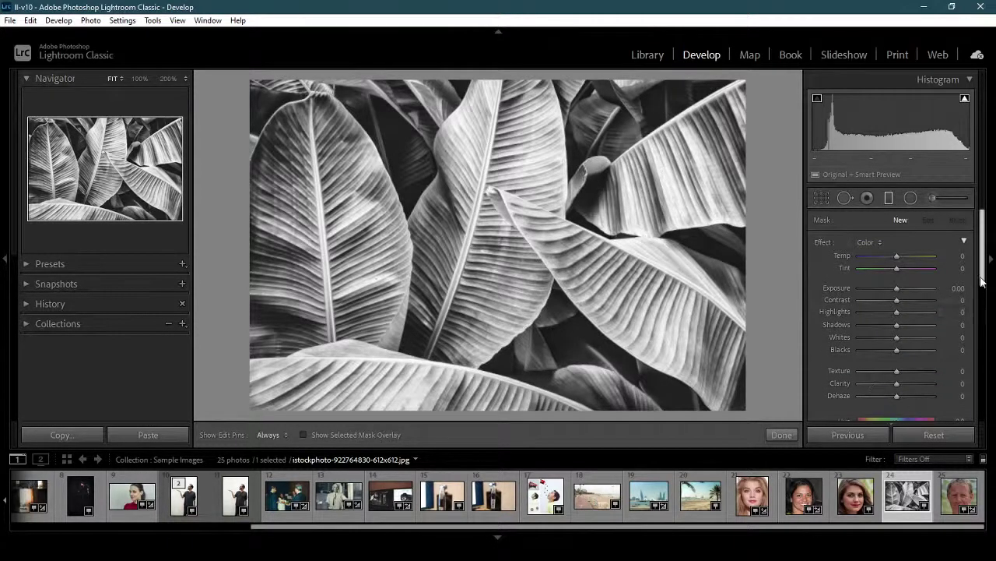
Set the Graduated Filter's effect to Texture with an amount of 25 and check it among the full sliders.
{"action": "left_click", "coordinate": [964, 241]}
{"action": "left_click", "coordinate": [885, 242]}
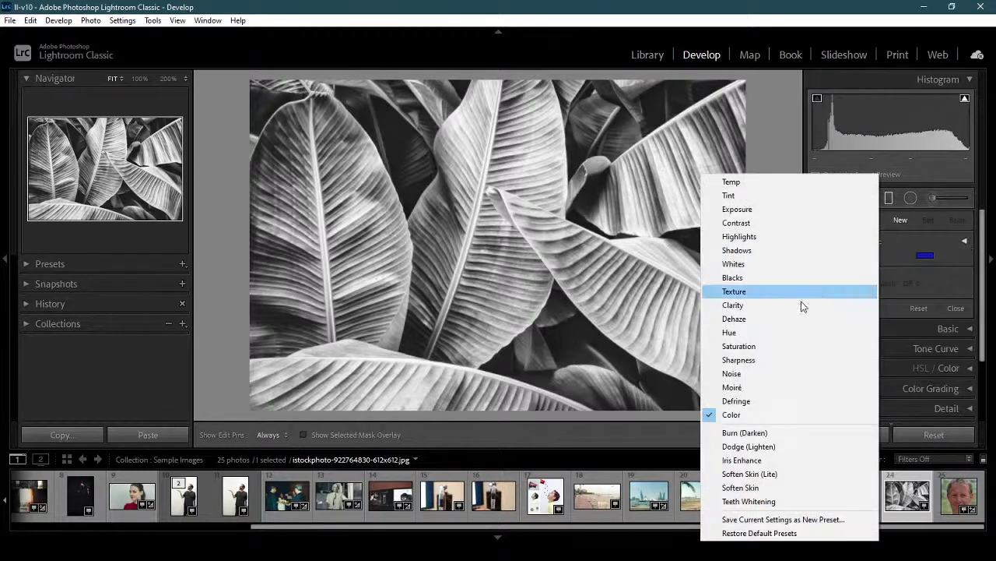
{"action": "left_click", "coordinate": [805, 291]}
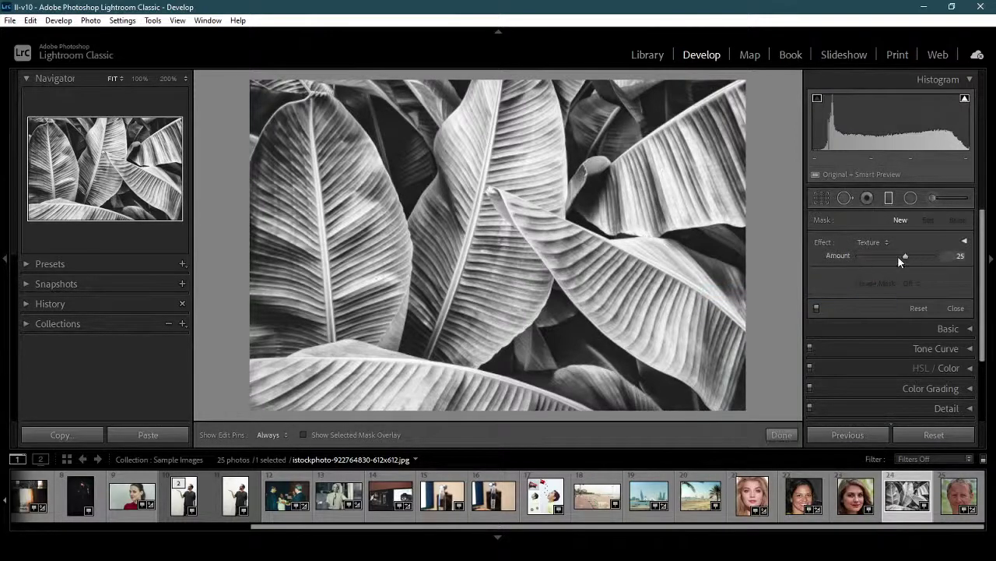
{"action": "left_click", "coordinate": [965, 243]}
{"action": "mouse_move", "coordinate": [982, 233]}
{"action": "left_mouse_down"}
{"action": "mouse_move", "coordinate": [984, 327]}
{"action": "mouse_move", "coordinate": [983, 214]}
{"action": "left_mouse_up"}
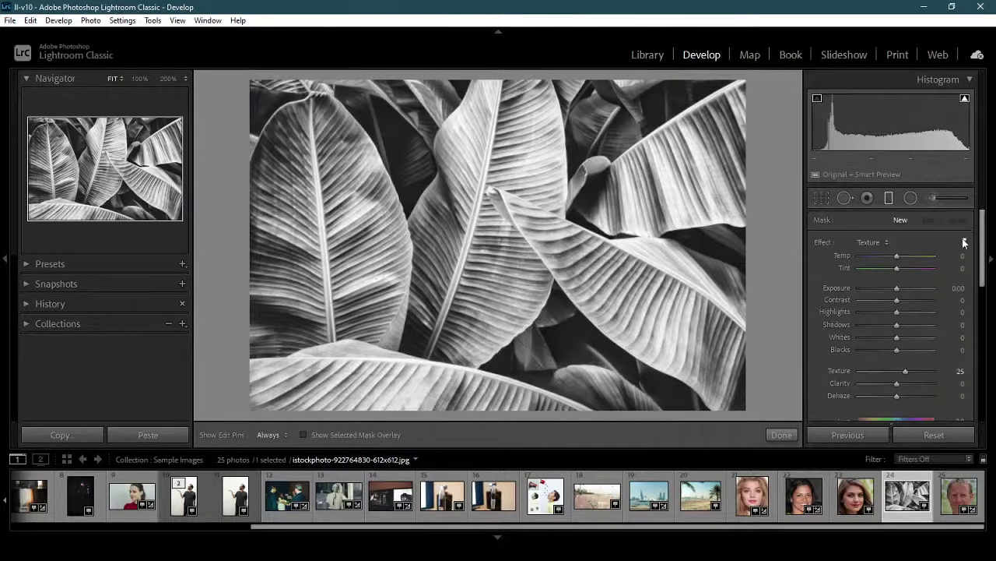
{"action": "left_click", "coordinate": [964, 243]}
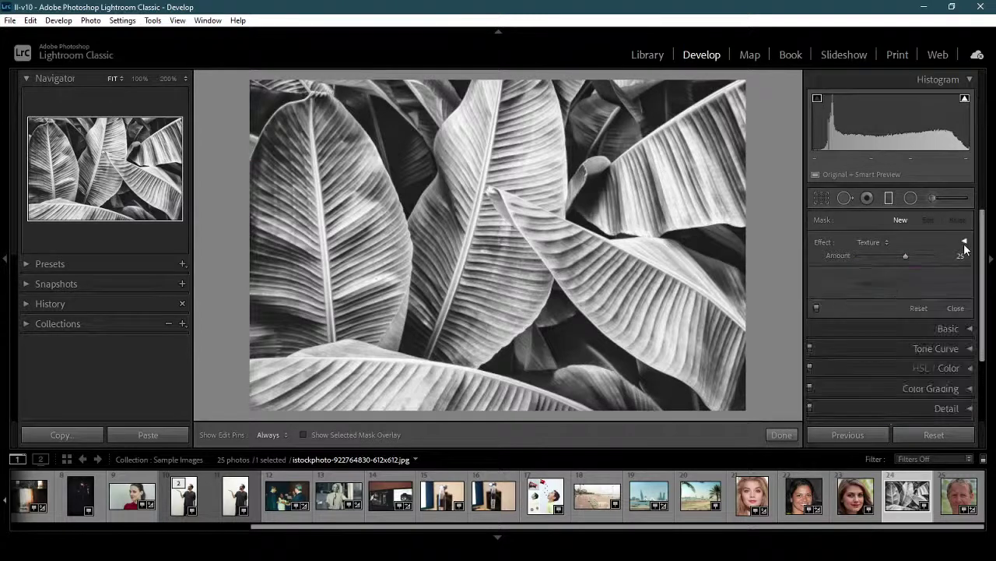
Draw a circular radial filter centred on the middle leaf and apply a Luminance range mask to it.
{"action": "left_click", "coordinate": [911, 200]}
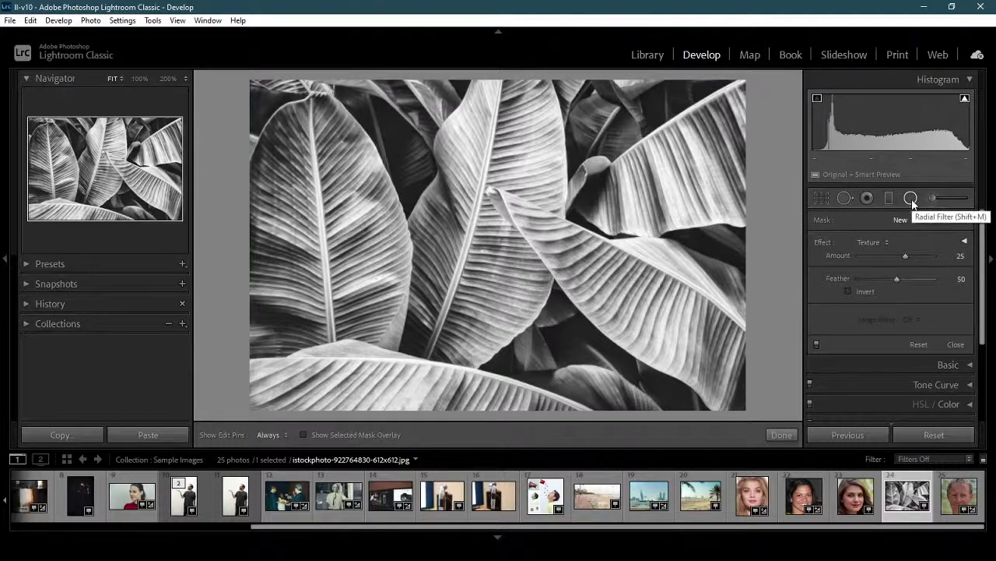
{"action": "left_click_drag", "start_coordinate": [504, 231], "coordinate": [643, 371]}
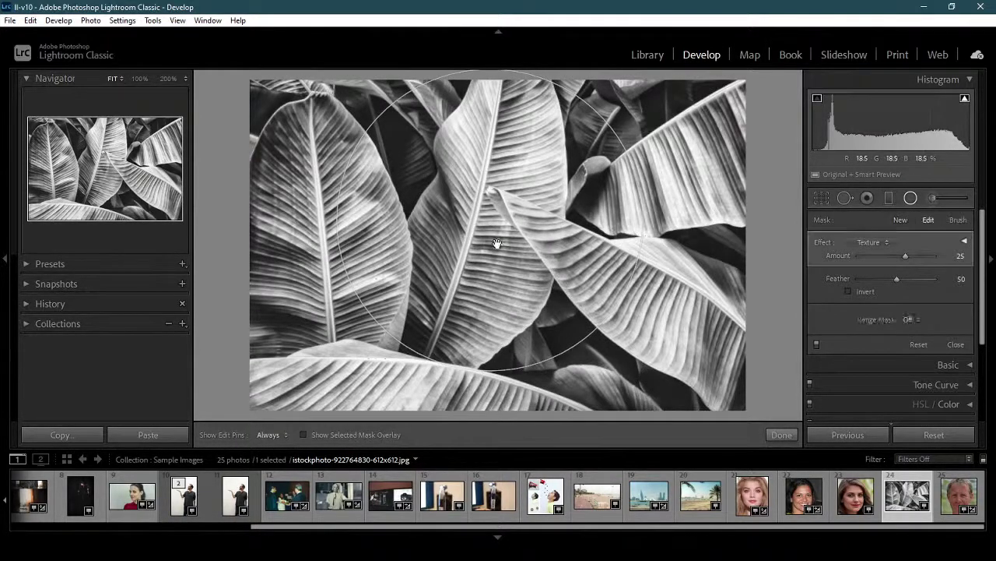
{"action": "left_click", "coordinate": [913, 319]}
{"action": "left_click", "coordinate": [917, 362]}
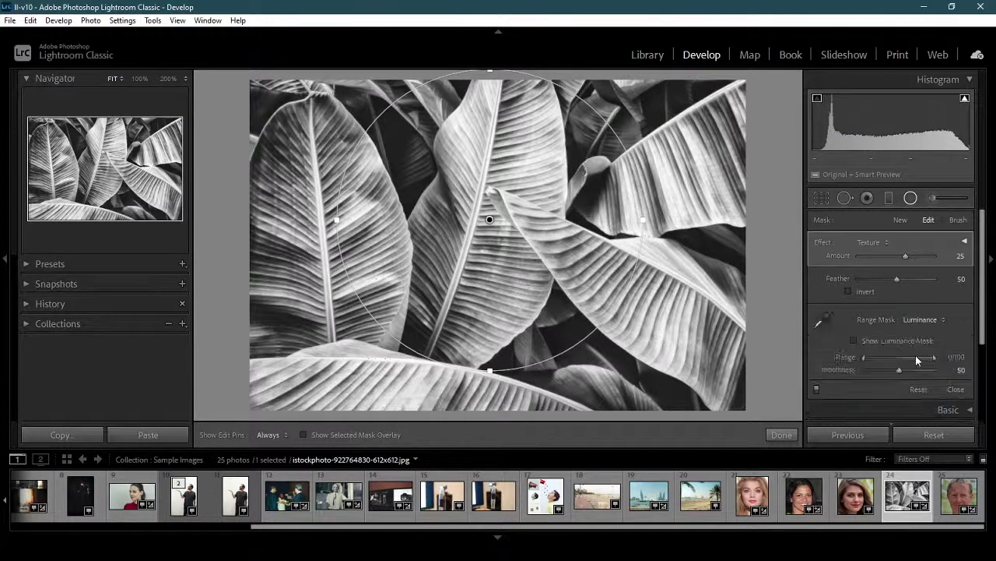
Preview the radial filter's luminance mask while shifting the circle slightly down and right, and hide the preview.
{"action": "left_click", "coordinate": [854, 341]}
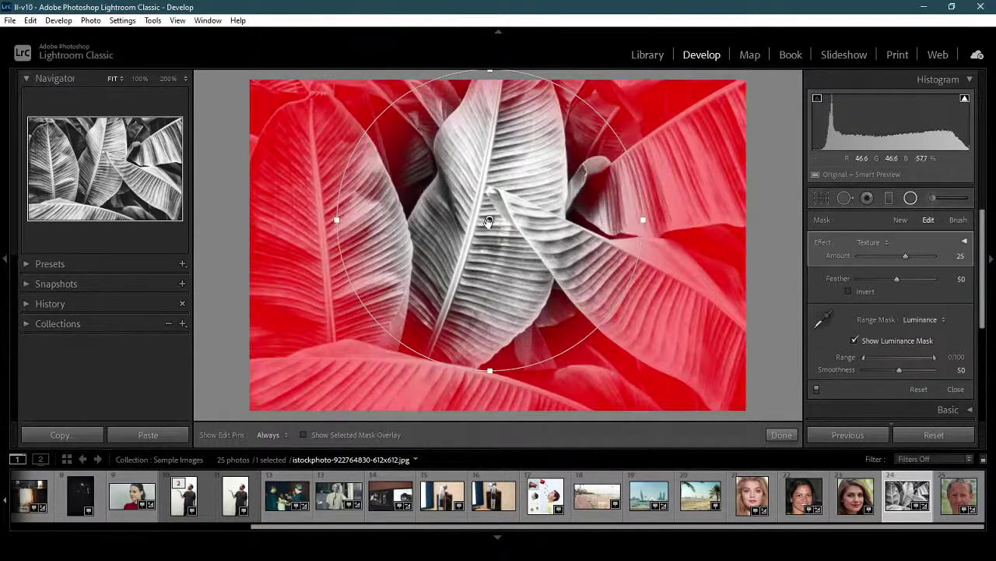
{"action": "left_click_drag", "start_coordinate": [489, 220], "coordinate": [517, 240]}
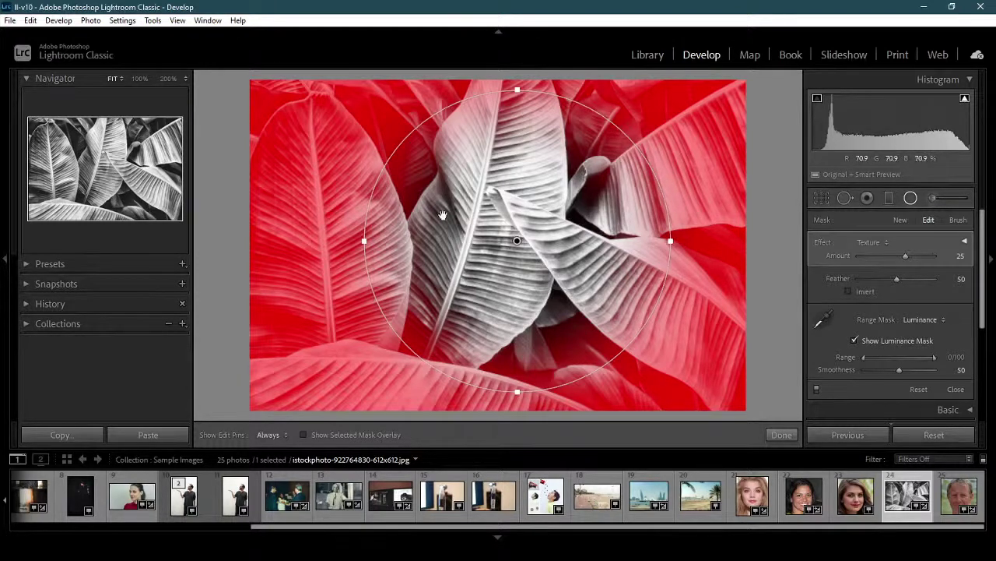
{"action": "left_click", "coordinate": [855, 340]}
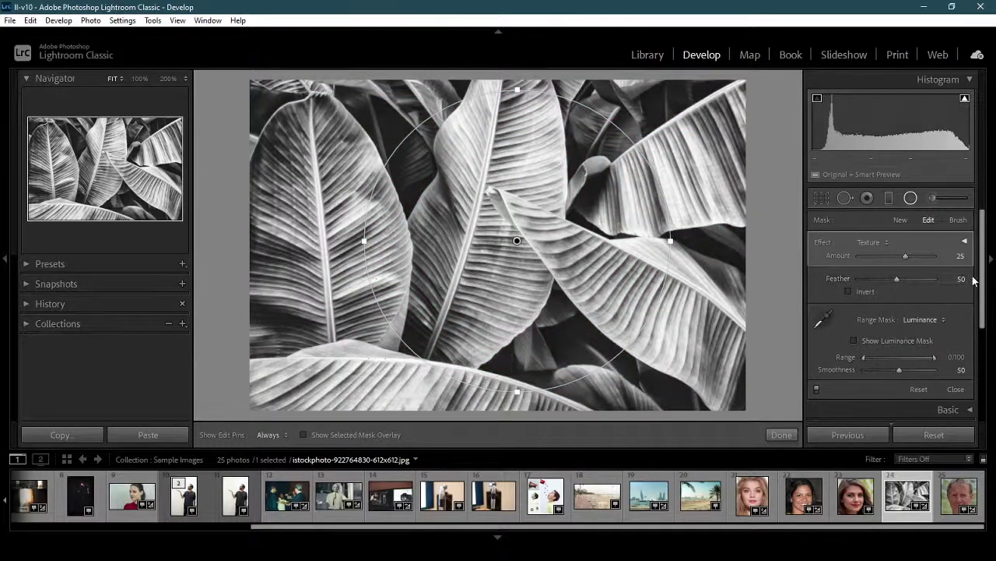
Change the radial filter's effect to Contrast, raise the amount to near maximum, and deselect and reselect the filter.
{"action": "left_click", "coordinate": [887, 243]}
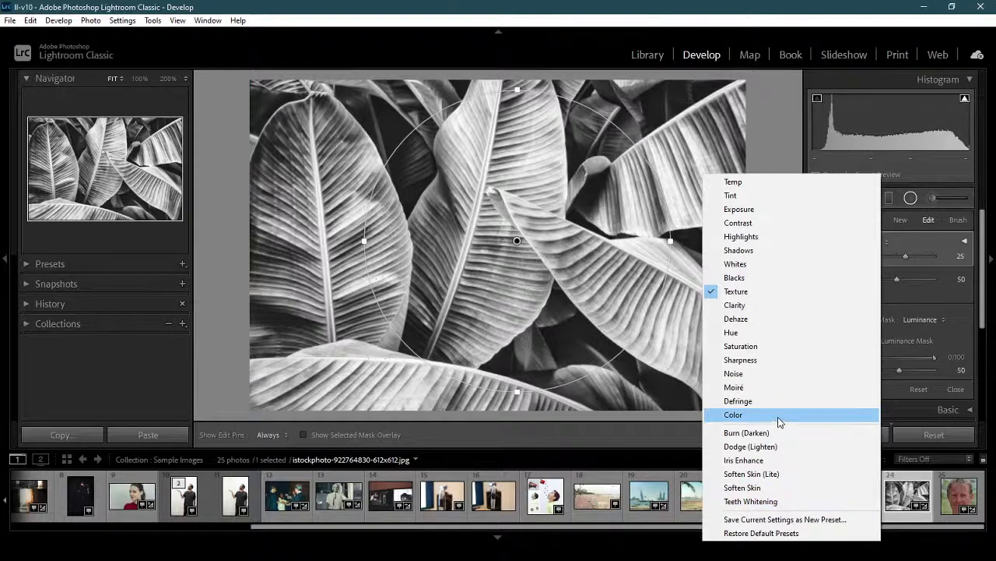
{"action": "left_click", "coordinate": [771, 224]}
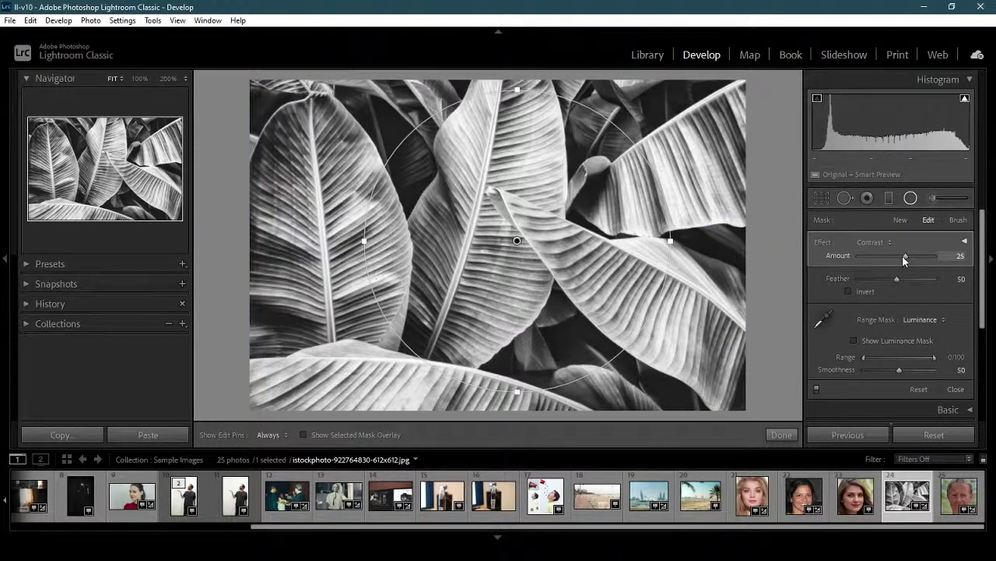
{"action": "left_click_drag", "start_coordinate": [901, 257], "coordinate": [939, 255]}
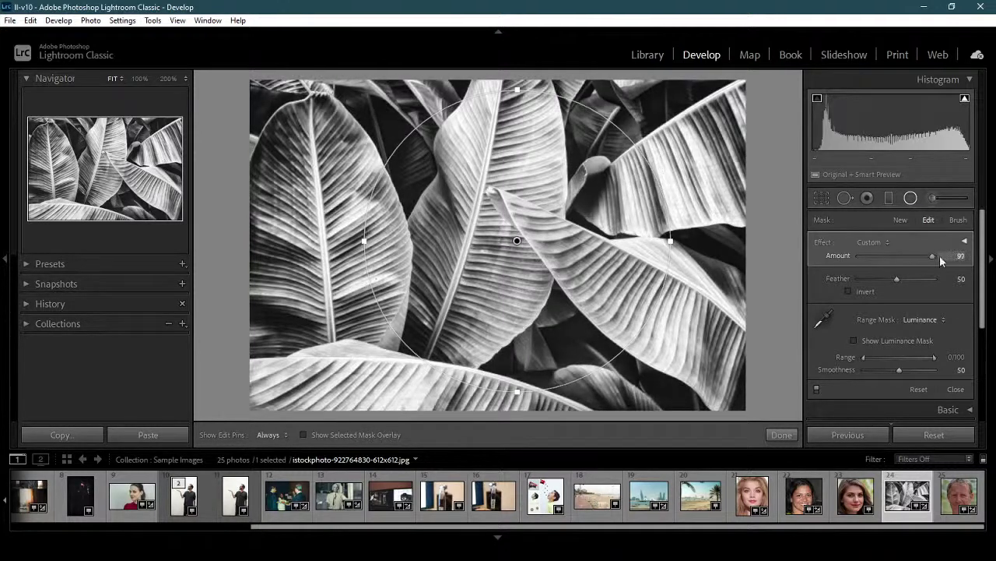
{"action": "left_click", "coordinate": [901, 221]}
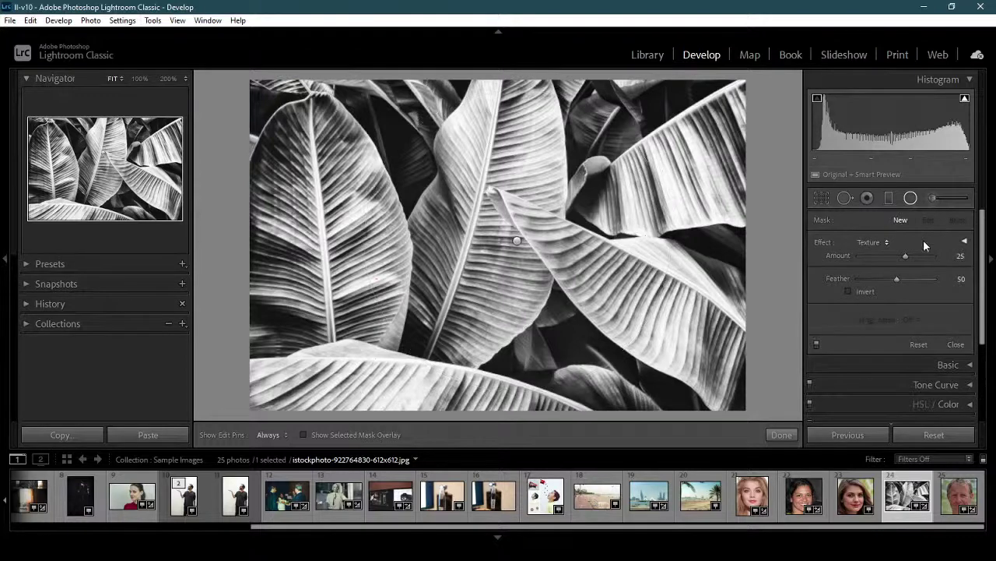
{"action": "left_click", "coordinate": [516, 240]}
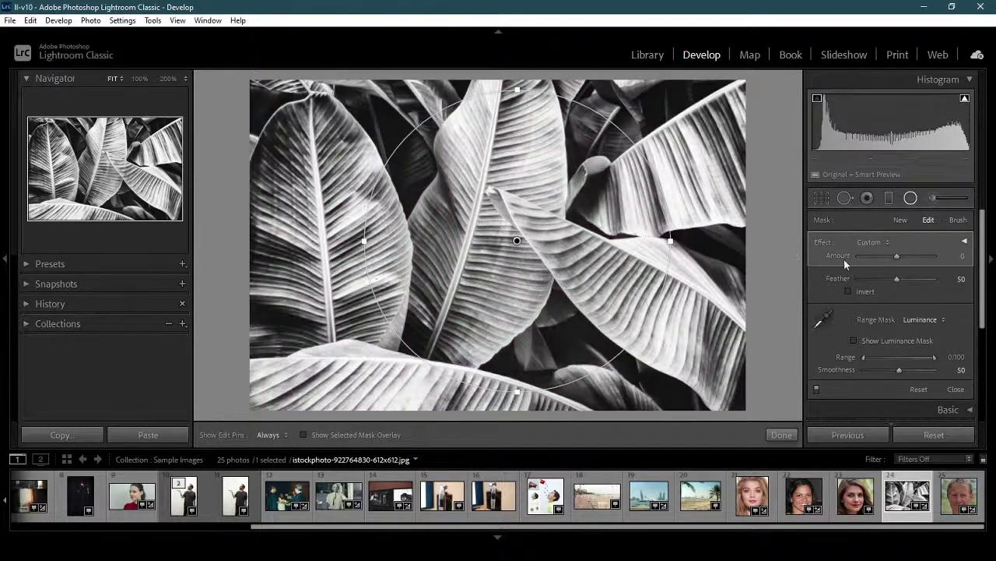
Set the selected radial filter's Contrast amount to 100 and check it among the full effect sliders.
{"action": "left_click", "coordinate": [888, 241]}
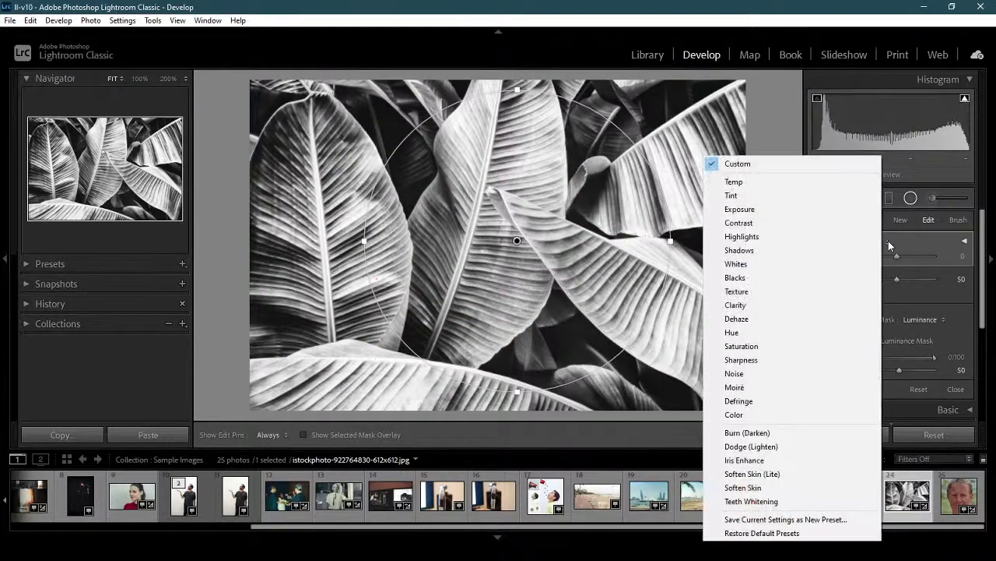
{"action": "left_click", "coordinate": [809, 222]}
{"action": "left_click_drag", "start_coordinate": [904, 257], "coordinate": [938, 258]}
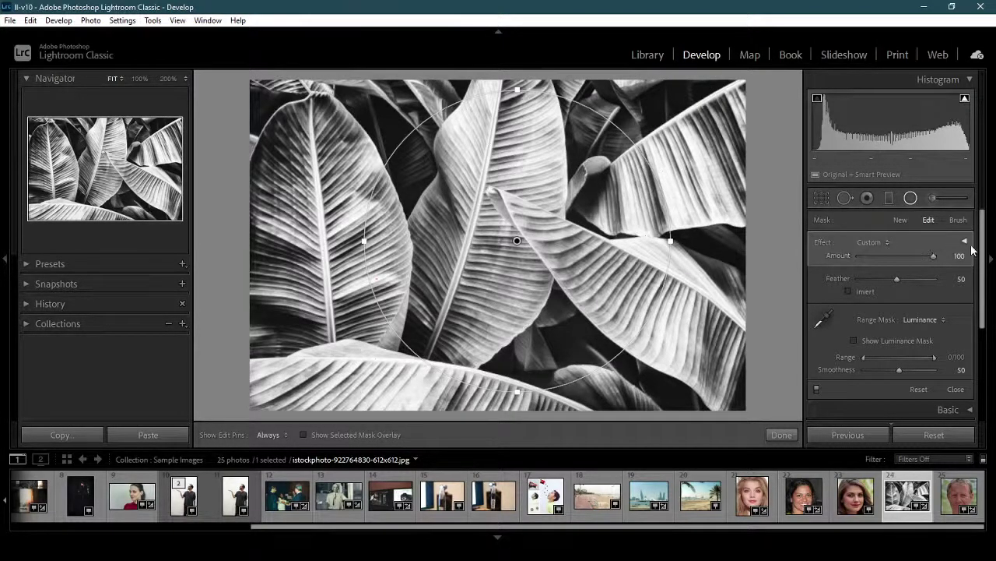
{"action": "left_click", "coordinate": [965, 242]}
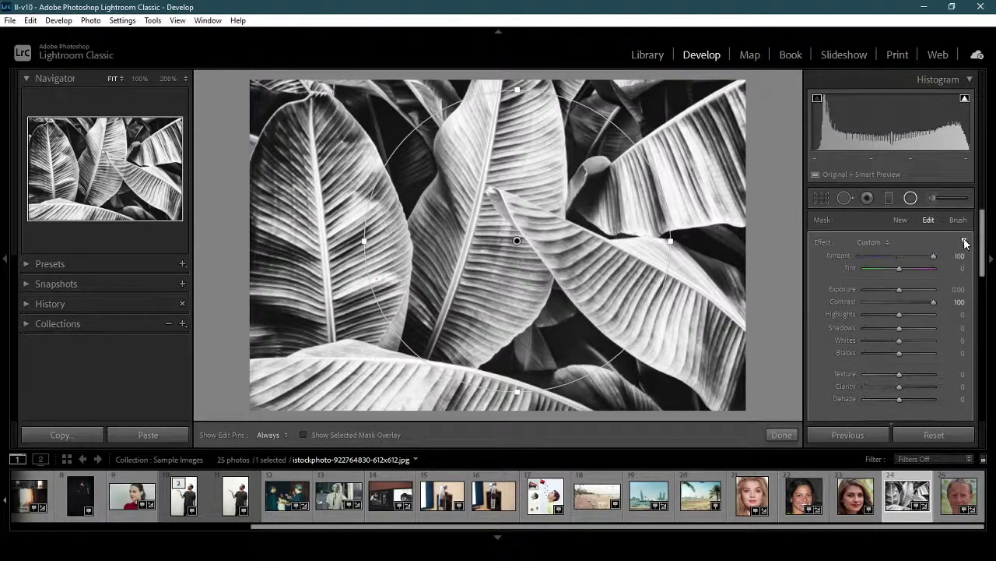
Change the radial filter's effect to Color and choose a blue tint with hue 204 and saturation 58%.
{"action": "left_click", "coordinate": [884, 243]}
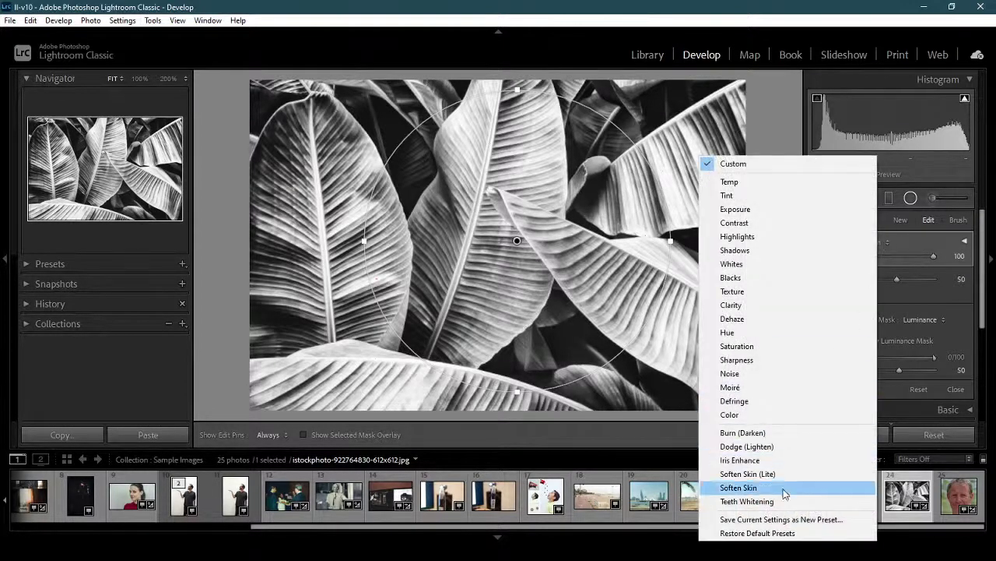
{"action": "left_click", "coordinate": [767, 415]}
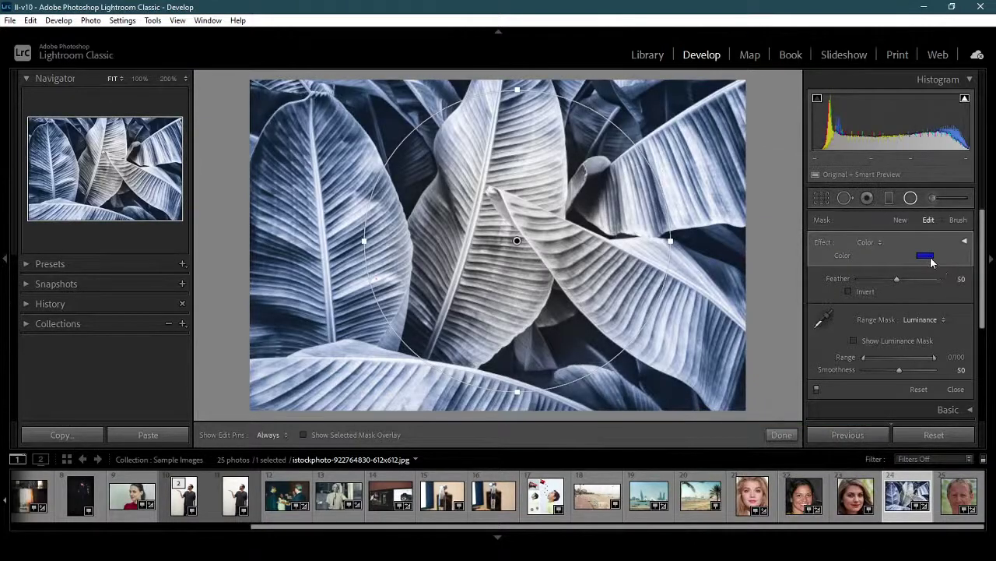
{"action": "left_click", "coordinate": [927, 257]}
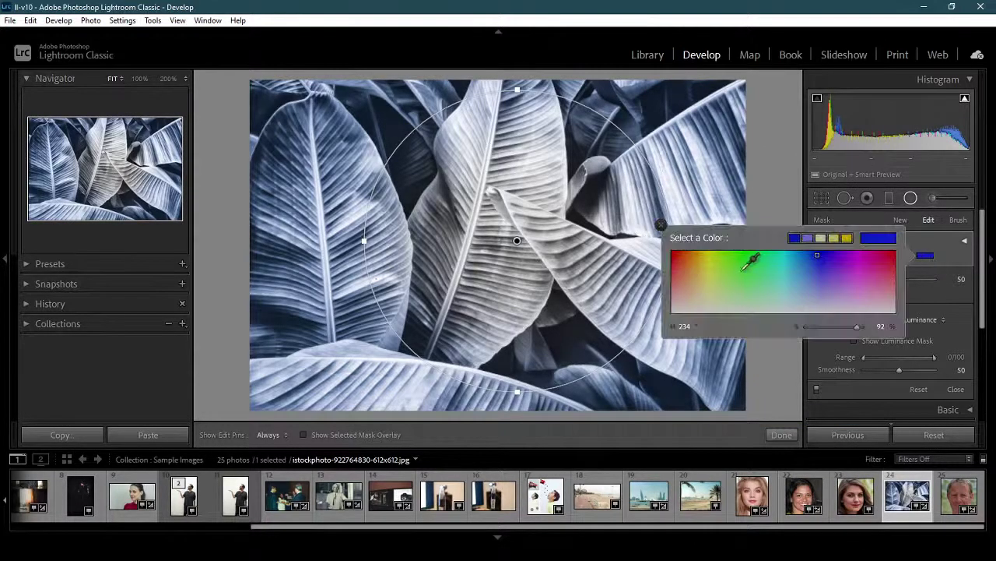
{"action": "left_click", "coordinate": [862, 276]}
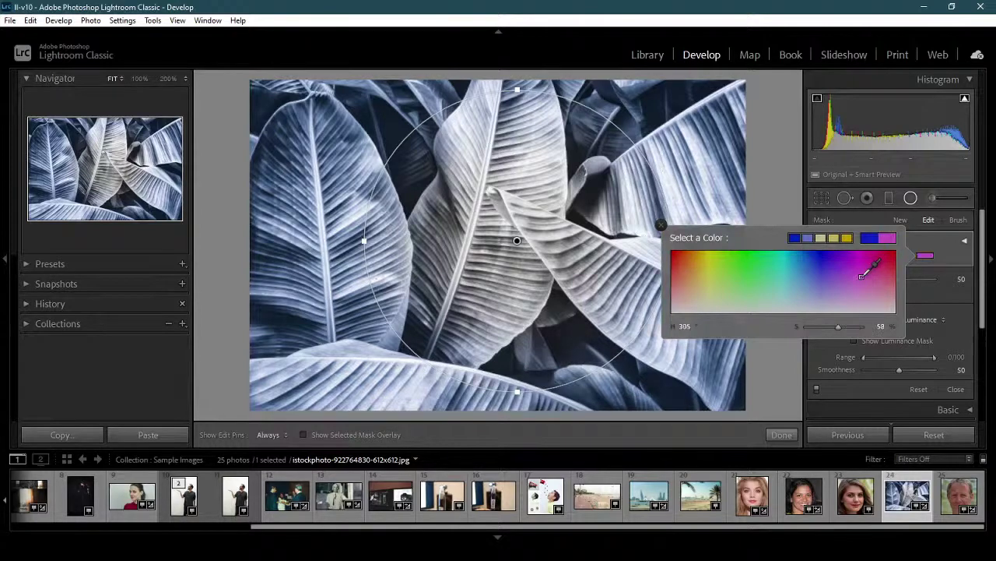
{"action": "mouse_move", "coordinate": [732, 284]}
{"action": "left_mouse_down"}
{"action": "mouse_move", "coordinate": [711, 294]}
{"action": "mouse_move", "coordinate": [704, 256]}
{"action": "mouse_move", "coordinate": [690, 259]}
{"action": "mouse_move", "coordinate": [738, 269]}
{"action": "mouse_move", "coordinate": [745, 290]}
{"action": "mouse_move", "coordinate": [752, 262]}
{"action": "mouse_move", "coordinate": [823, 250]}
{"action": "mouse_move", "coordinate": [793, 255]}
{"action": "mouse_move", "coordinate": [782, 284]}
{"action": "mouse_move", "coordinate": [798, 276]}
{"action": "left_mouse_up"}
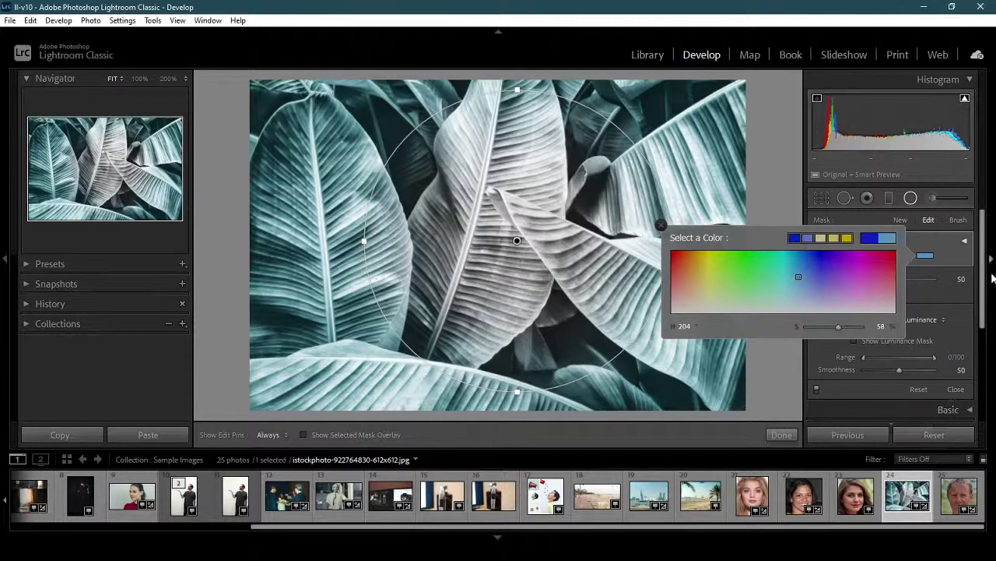
{"action": "left_click", "coordinate": [903, 271]}
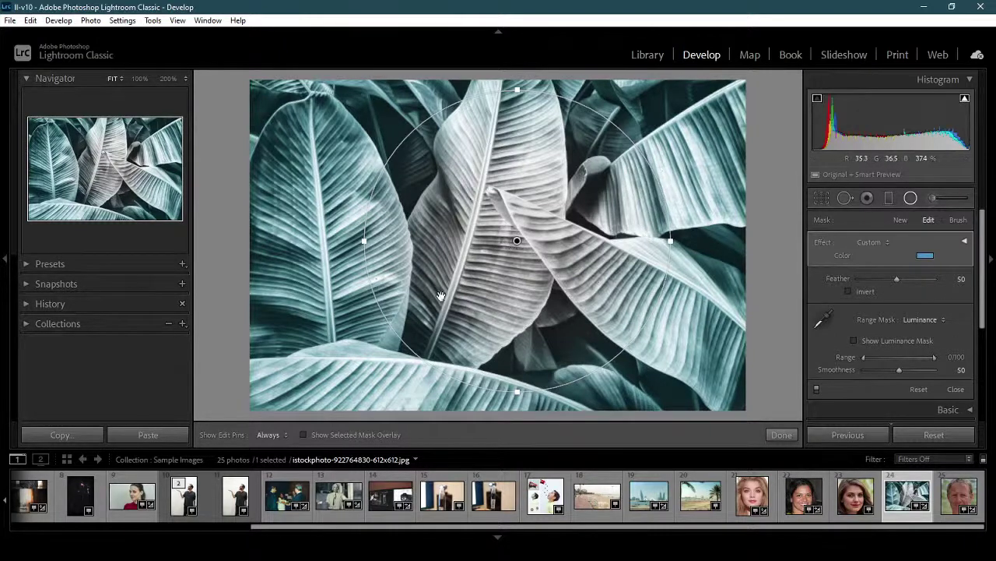
Invert the radial filter so the tint falls inside the circle, checking it with the luminance mask preview, and finish the filter.
{"action": "left_click", "coordinate": [855, 341]}
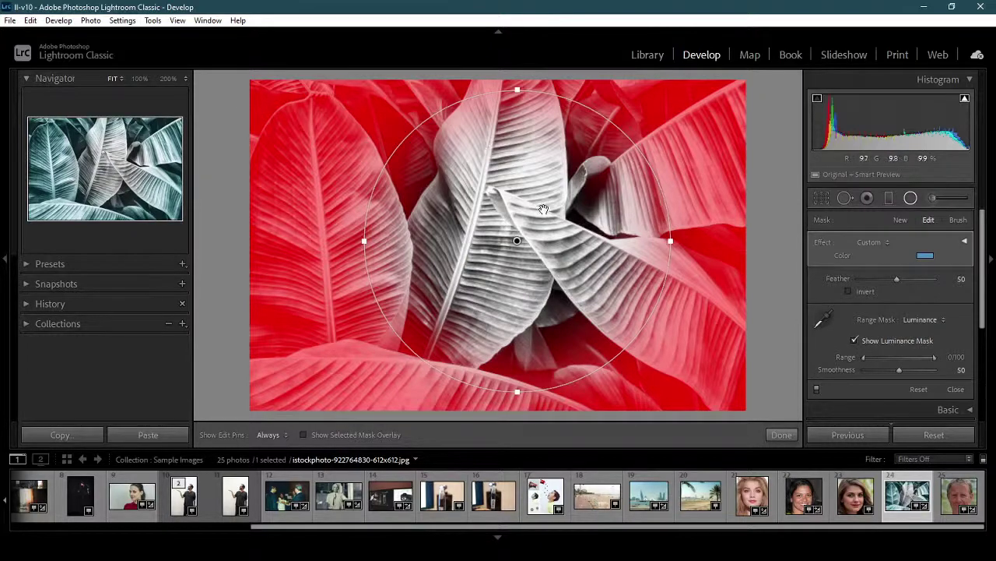
{"action": "left_click", "coordinate": [850, 291]}
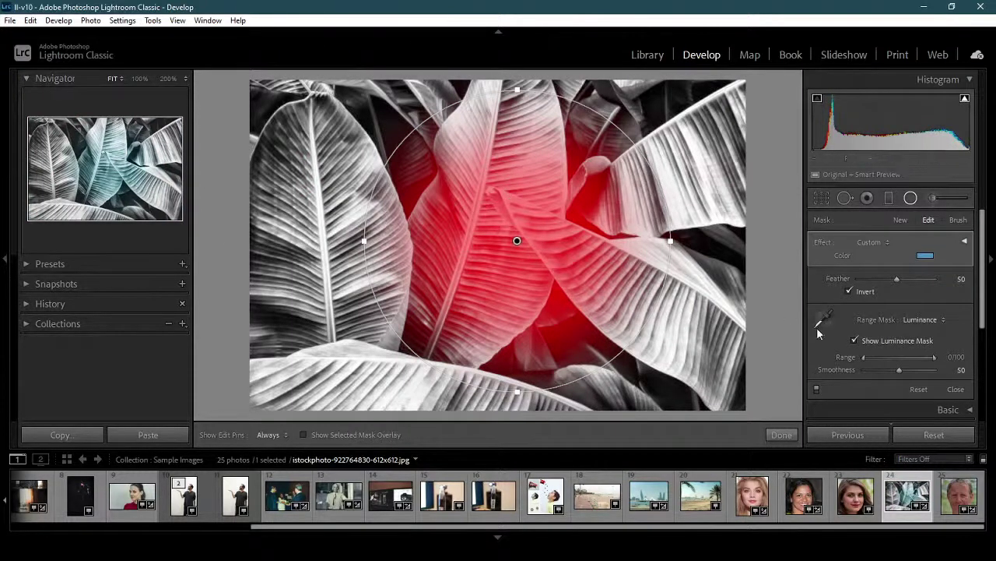
{"action": "left_click", "coordinate": [856, 342]}
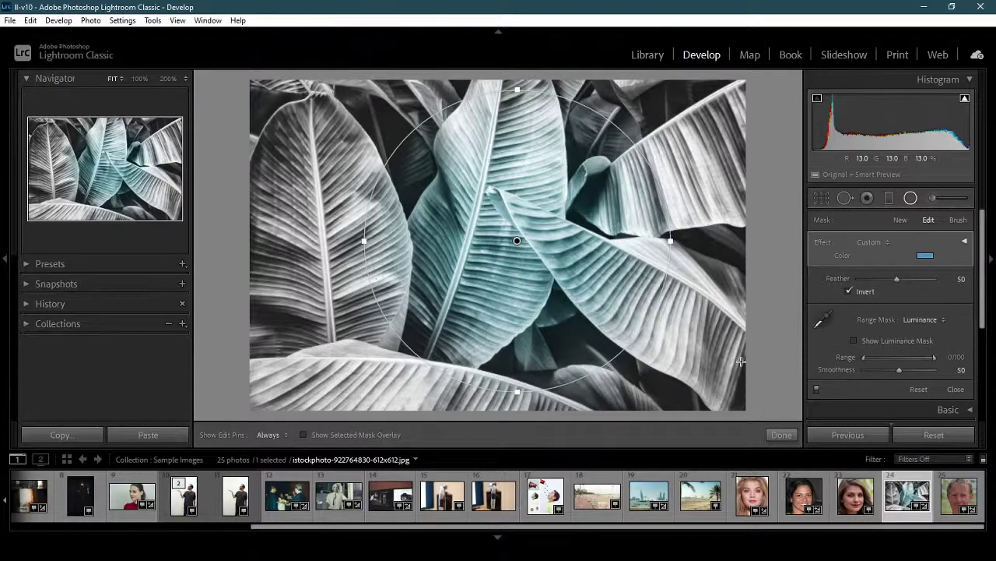
{"action": "left_click", "coordinate": [779, 435]}
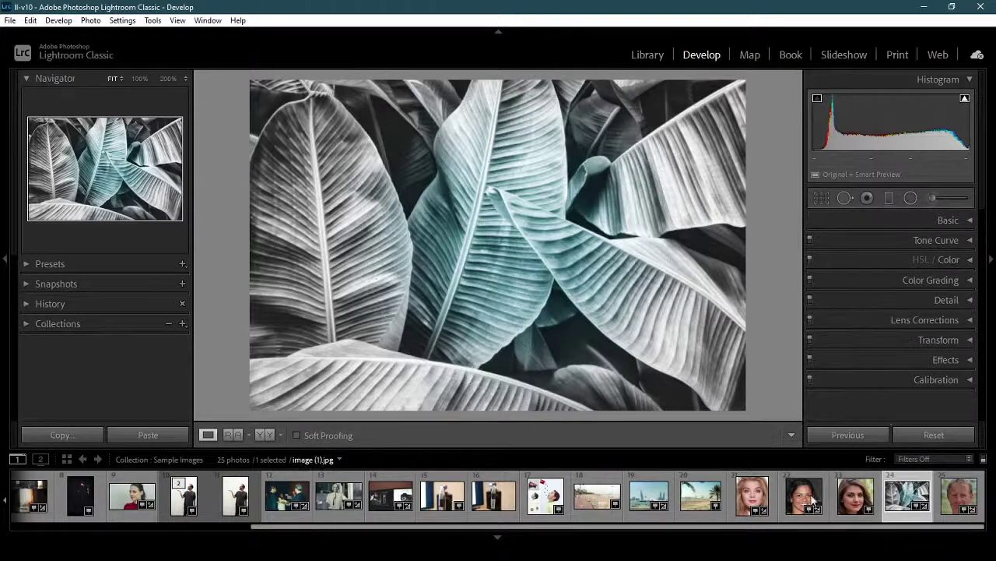
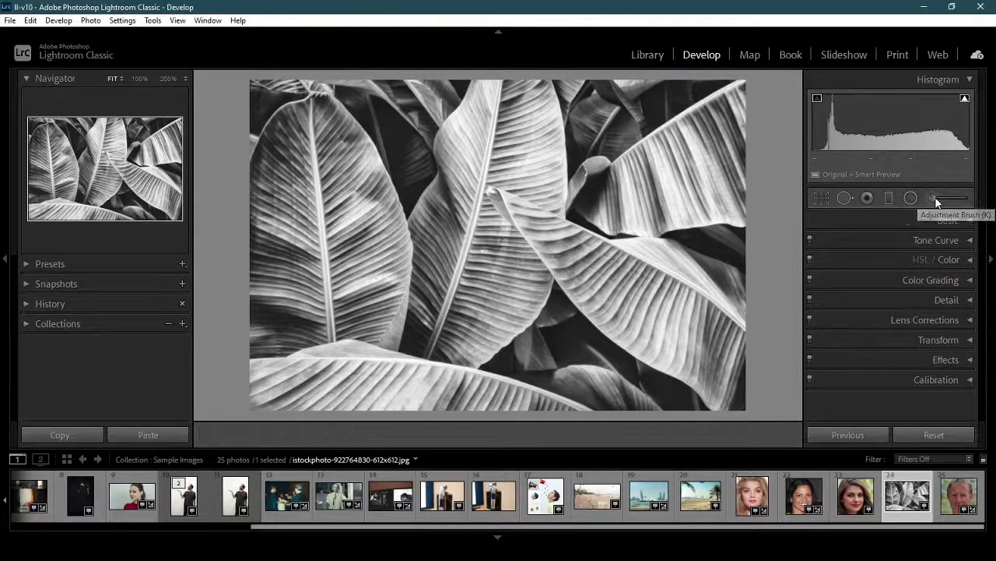
Paint Adjustment Brush strokes over the large leaf on the left and switch the brush effect to Color, collapsing the effect sliders.
{"action": "key", "text": "k"}
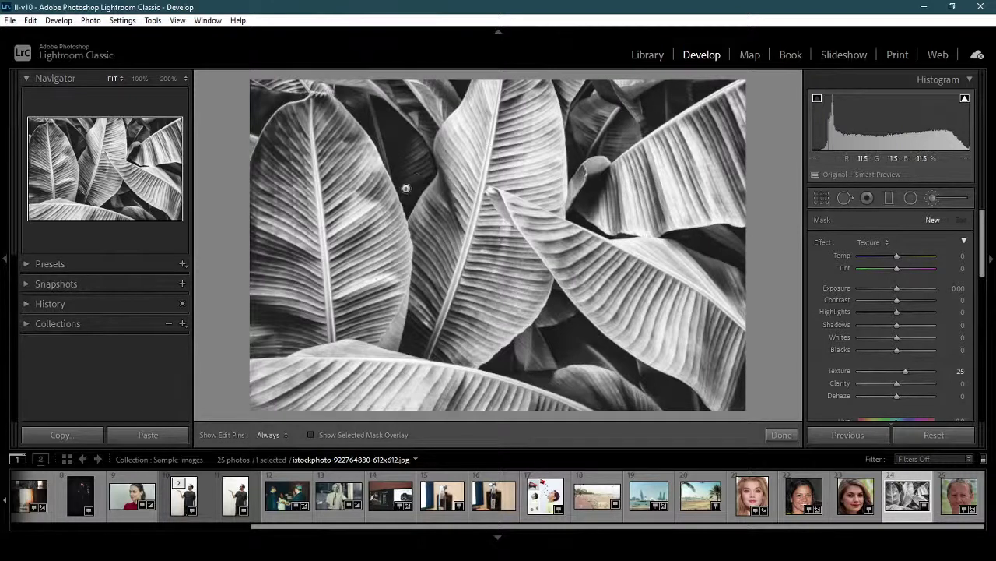
{"action": "key", "text": "h"}
{"action": "key", "text": "h"}
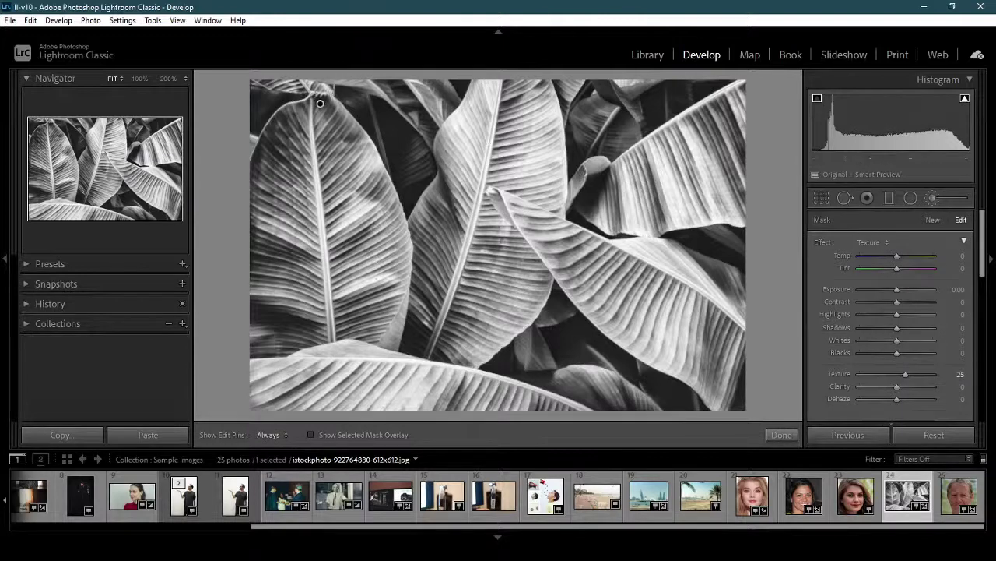
{"action": "left_click", "coordinate": [886, 242]}
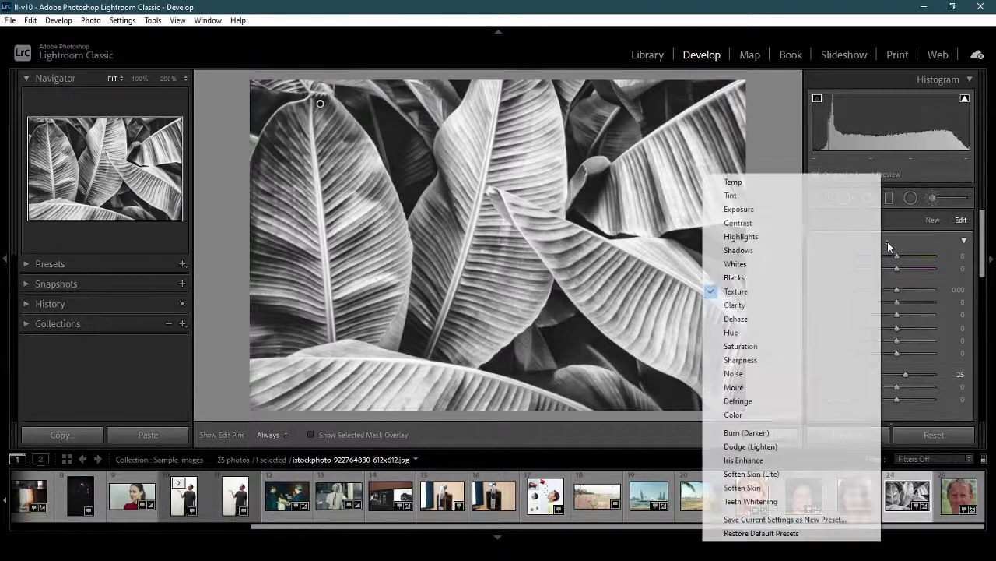
{"action": "left_click", "coordinate": [798, 414]}
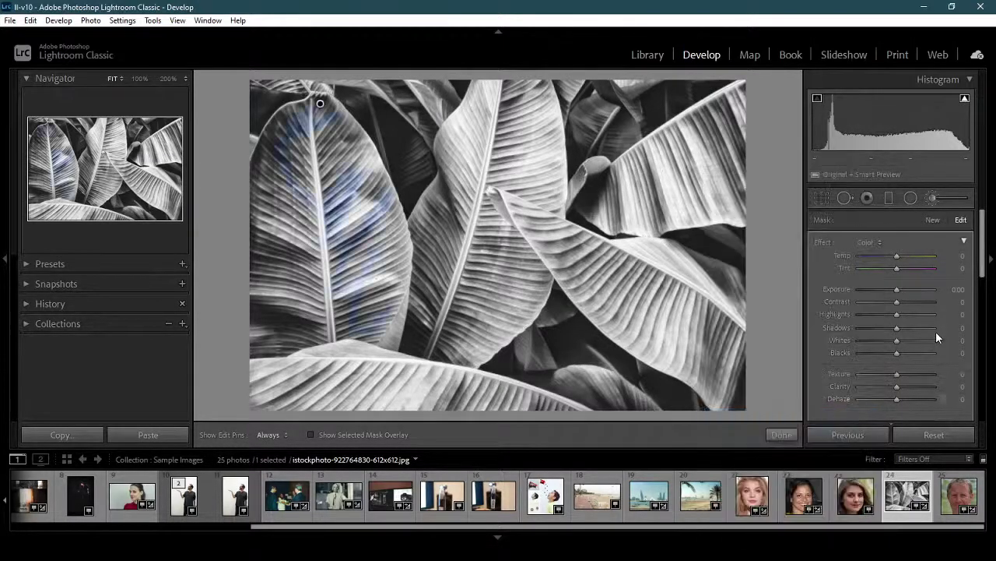
{"action": "left_click", "coordinate": [964, 243]}
{"action": "left_click", "coordinate": [966, 243]}
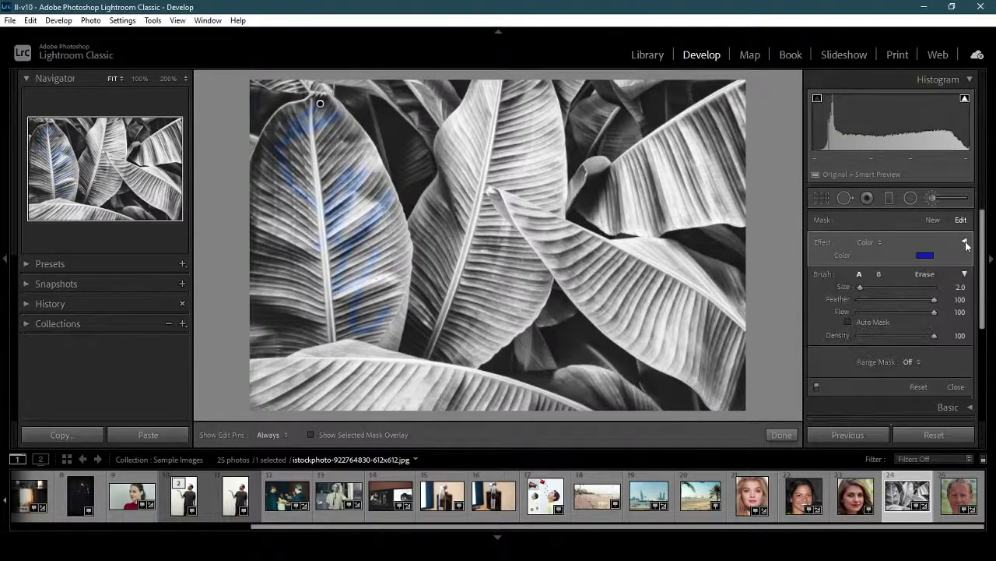
Set the brush tint to green with hue 109 and saturation 87%, and raise the brush size to 14.1.
{"action": "left_click", "coordinate": [924, 255]}
{"action": "left_click_drag", "start_coordinate": [847, 268], "coordinate": [753, 271]}
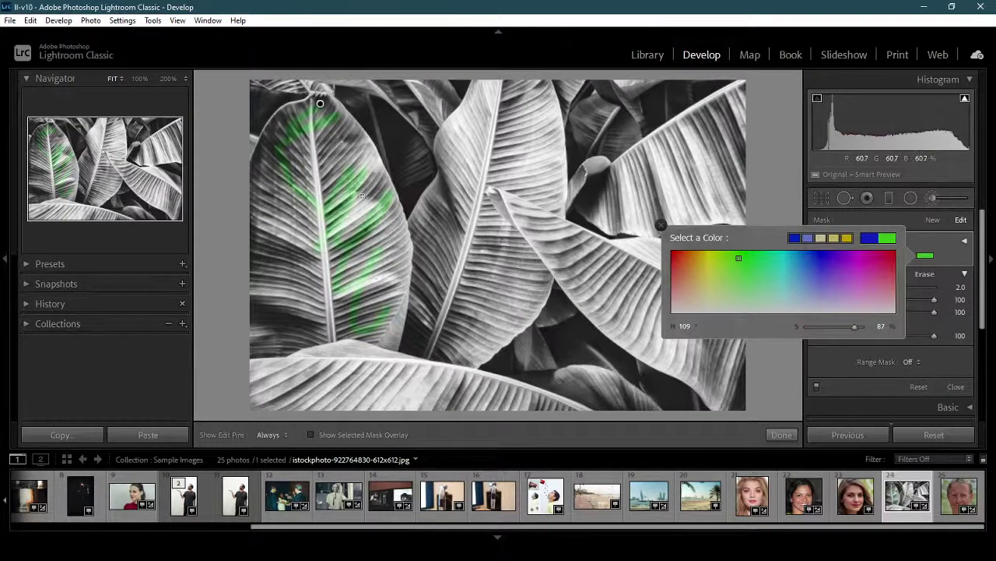
{"action": "key", "text": "h"}
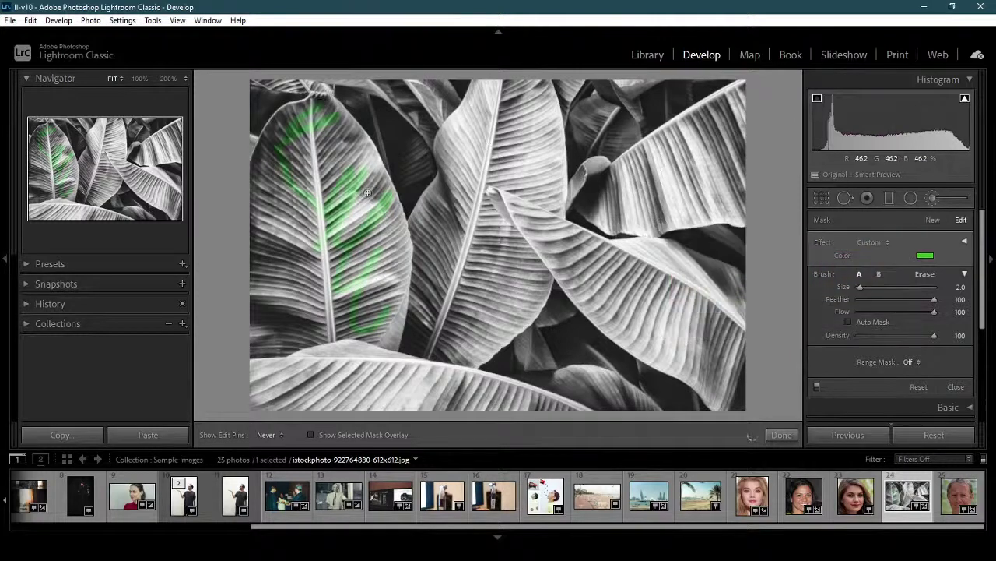
{"action": "key", "text": "h"}
{"action": "mouse_move", "coordinate": [864, 288]}
{"action": "left_mouse_down"}
{"action": "mouse_move", "coordinate": [878, 288]}
{"action": "mouse_move", "coordinate": [870, 289]}
{"action": "left_mouse_up"}
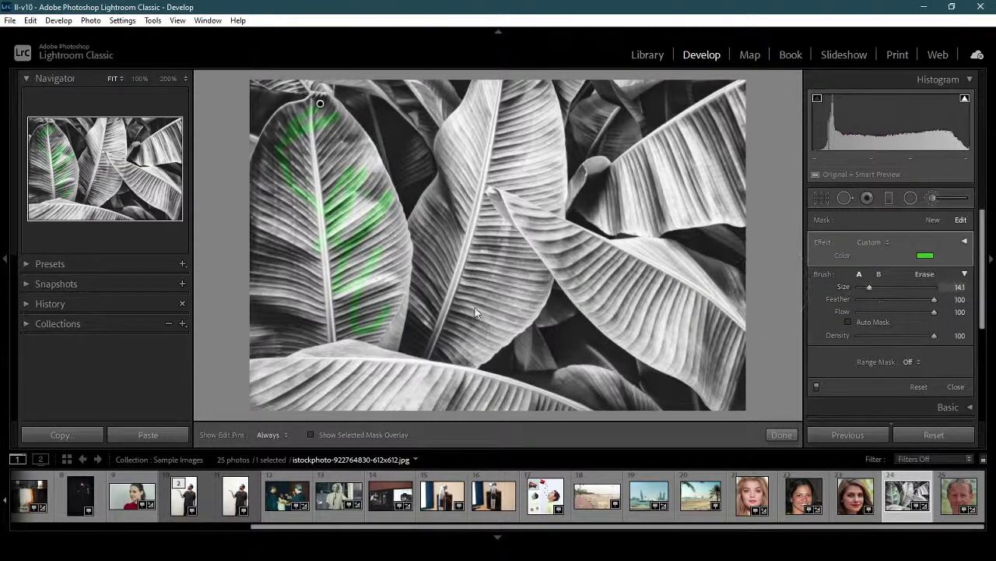
Paint the green tint over the whole left leaf and the folded leaf at the lower right.
{"action": "key", "text": "h"}
{"action": "mouse_move", "coordinate": [366, 203]}
{"action": "left_mouse_down"}
{"action": "mouse_move", "coordinate": [335, 293]}
{"action": "mouse_move", "coordinate": [357, 322]}
{"action": "mouse_move", "coordinate": [386, 310]}
{"action": "mouse_move", "coordinate": [313, 289]}
{"action": "mouse_move", "coordinate": [327, 306]}
{"action": "mouse_move", "coordinate": [253, 337]}
{"action": "mouse_move", "coordinate": [276, 201]}
{"action": "mouse_move", "coordinate": [263, 229]}
{"action": "mouse_move", "coordinate": [275, 238]}
{"action": "mouse_move", "coordinate": [267, 196]}
{"action": "mouse_move", "coordinate": [336, 215]}
{"action": "mouse_move", "coordinate": [358, 241]}
{"action": "left_mouse_up"}
{"action": "left_click_drag", "start_coordinate": [374, 187], "coordinate": [319, 104]}
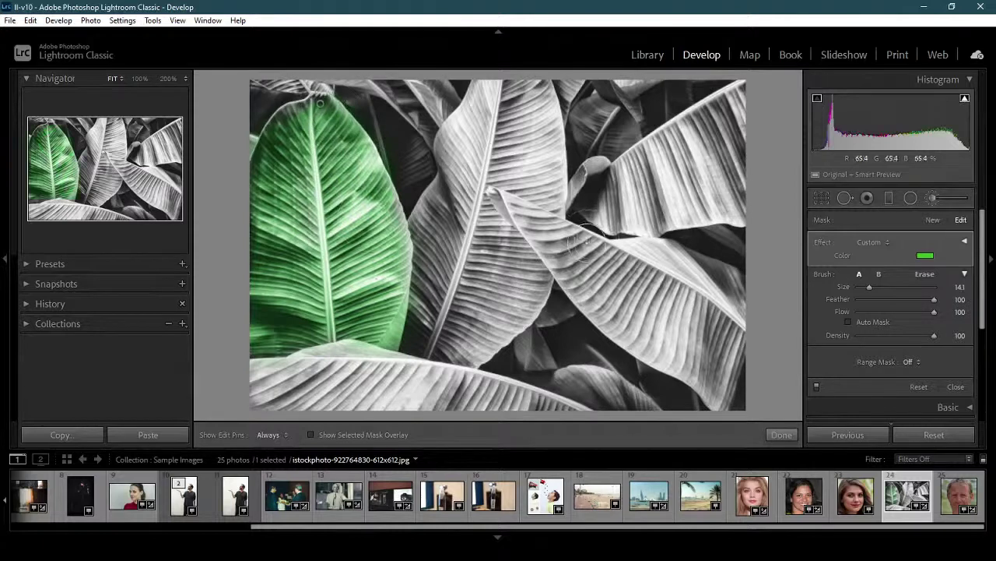
{"action": "mouse_move", "coordinate": [576, 245]}
{"action": "left_mouse_down"}
{"action": "mouse_move", "coordinate": [504, 198]}
{"action": "mouse_move", "coordinate": [584, 283]}
{"action": "mouse_move", "coordinate": [598, 319]}
{"action": "left_mouse_up"}
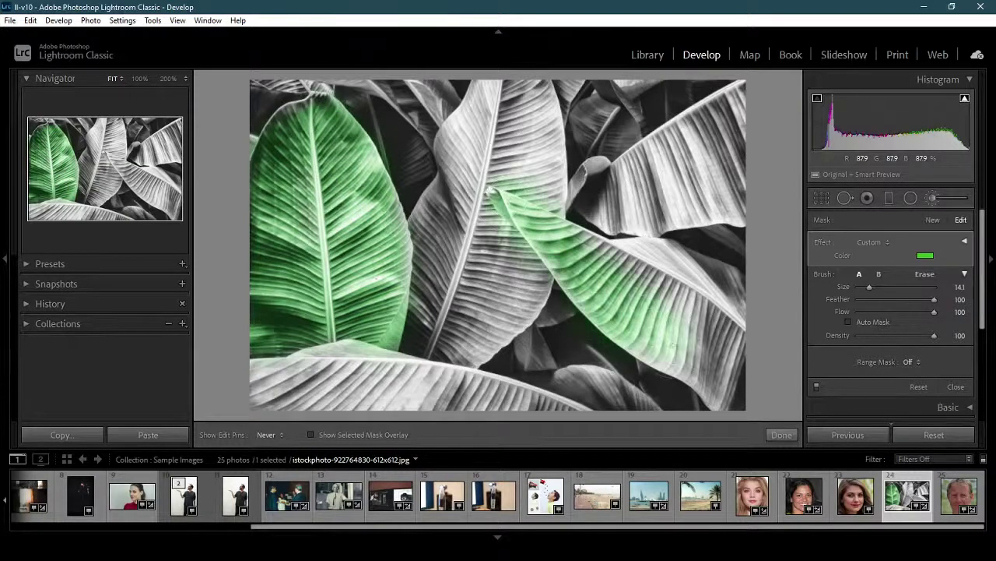
{"action": "mouse_move", "coordinate": [673, 345]}
{"action": "left_mouse_down"}
{"action": "mouse_move", "coordinate": [717, 369]}
{"action": "mouse_move", "coordinate": [709, 381]}
{"action": "mouse_move", "coordinate": [719, 330]}
{"action": "mouse_move", "coordinate": [631, 279]}
{"action": "mouse_move", "coordinate": [643, 265]}
{"action": "mouse_move", "coordinate": [621, 255]}
{"action": "left_mouse_up"}
{"action": "key", "text": "h"}
Soften the brush tint to a pale green with hue 91 and saturation 42%, and paint the upper-right leaf.
{"action": "left_click", "coordinate": [924, 255]}
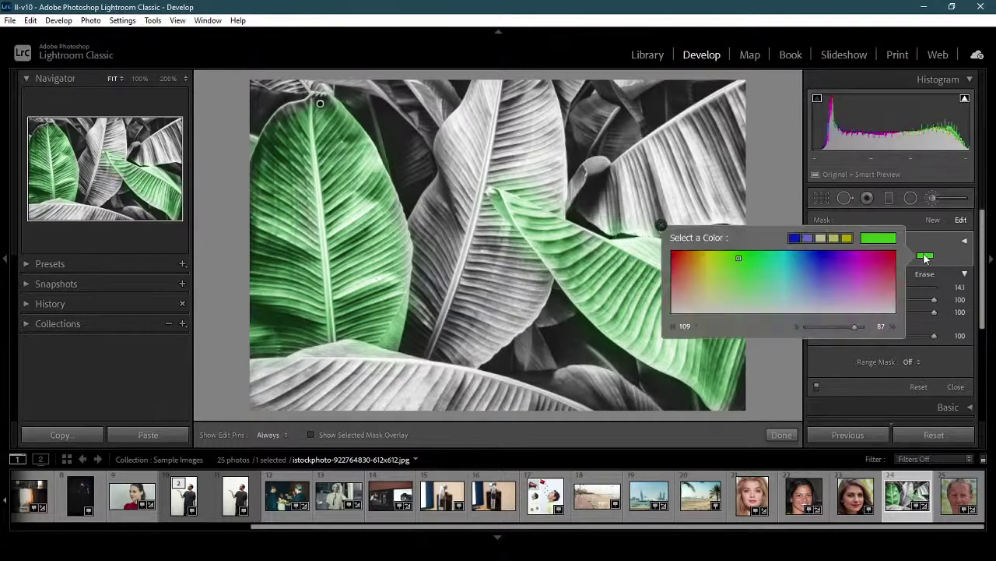
{"action": "left_click", "coordinate": [749, 276]}
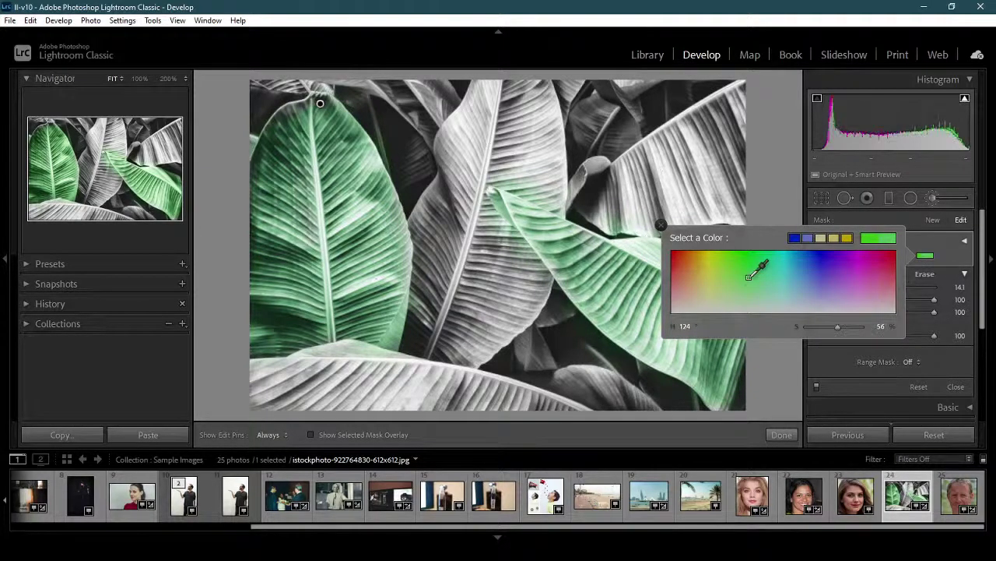
{"action": "mouse_move", "coordinate": [749, 276]}
{"action": "left_mouse_down"}
{"action": "mouse_move", "coordinate": [725, 256]}
{"action": "mouse_move", "coordinate": [737, 257]}
{"action": "mouse_move", "coordinate": [729, 281]}
{"action": "left_mouse_up"}
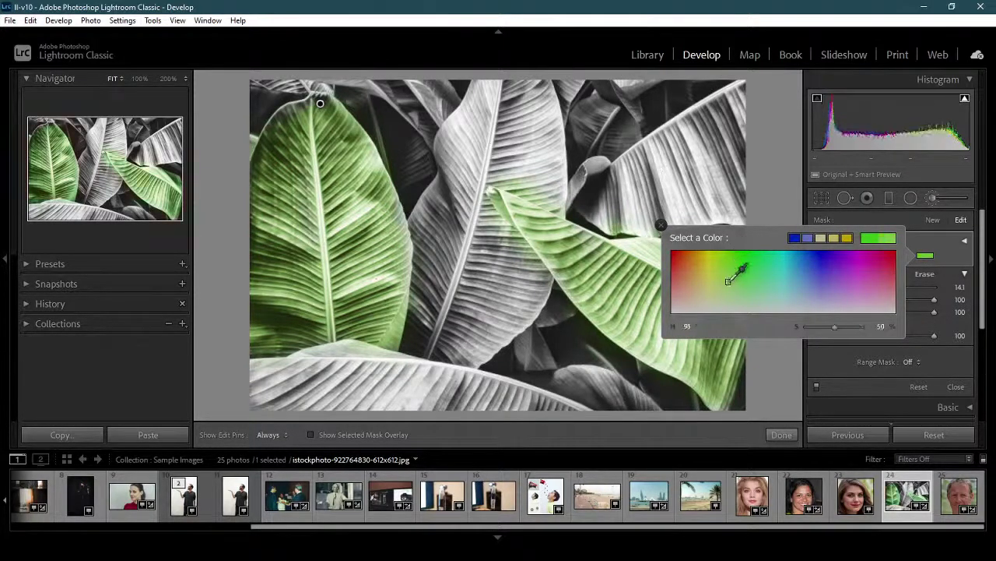
{"action": "left_click", "coordinate": [661, 226]}
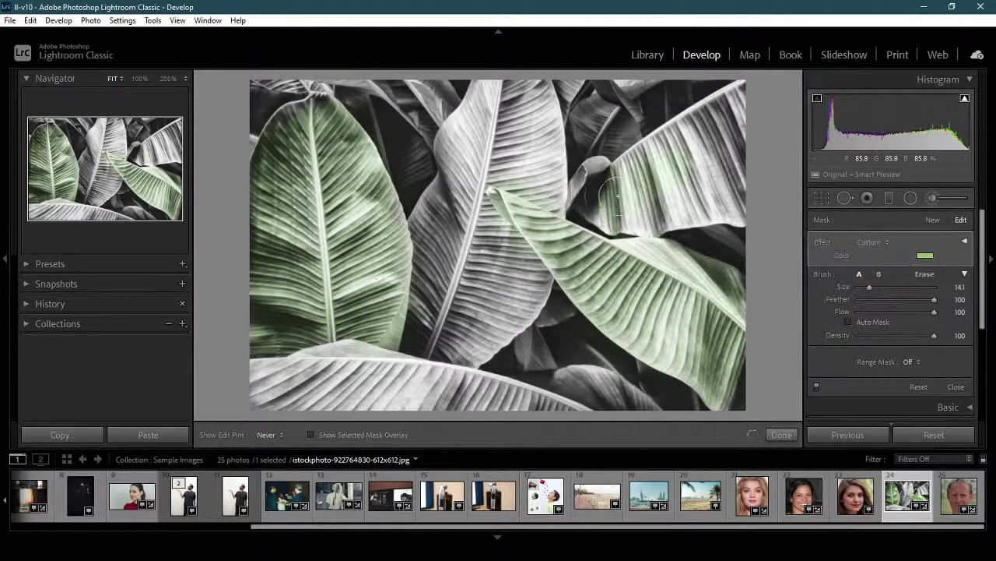
{"action": "key", "text": "h"}
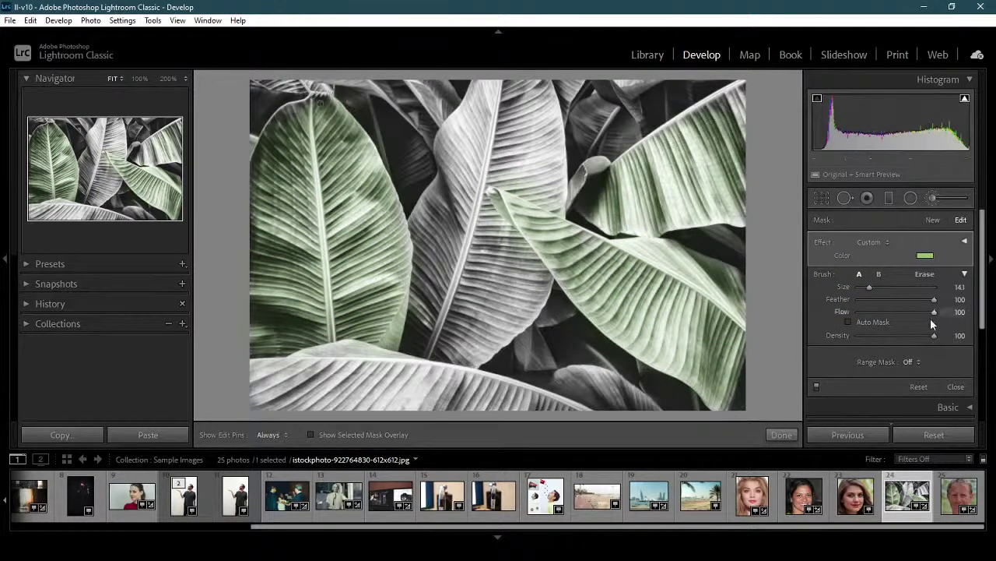
Recolor the painted leaves blue with hue 220 and saturation 82%.
{"action": "left_click", "coordinate": [924, 257]}
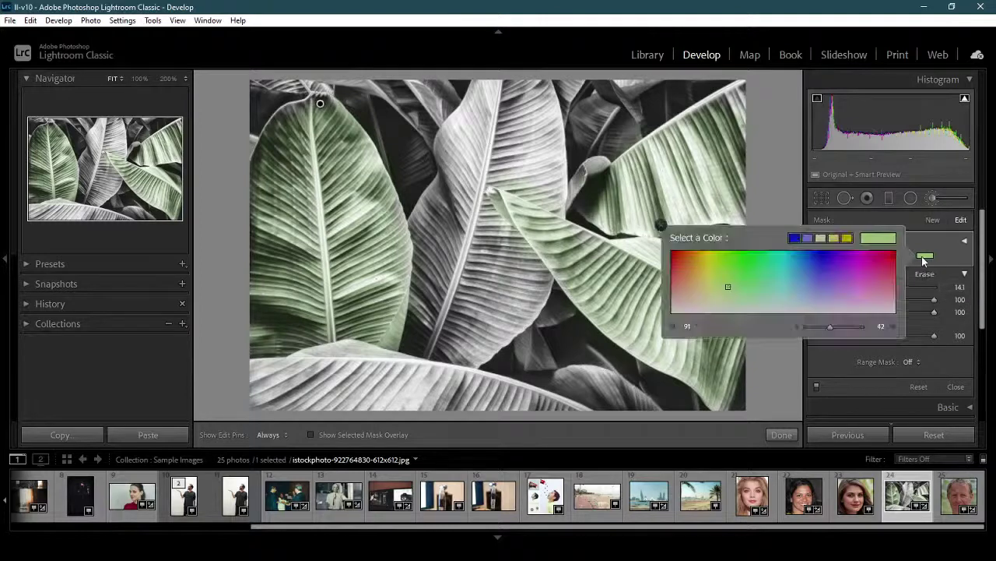
{"action": "left_click", "coordinate": [809, 258]}
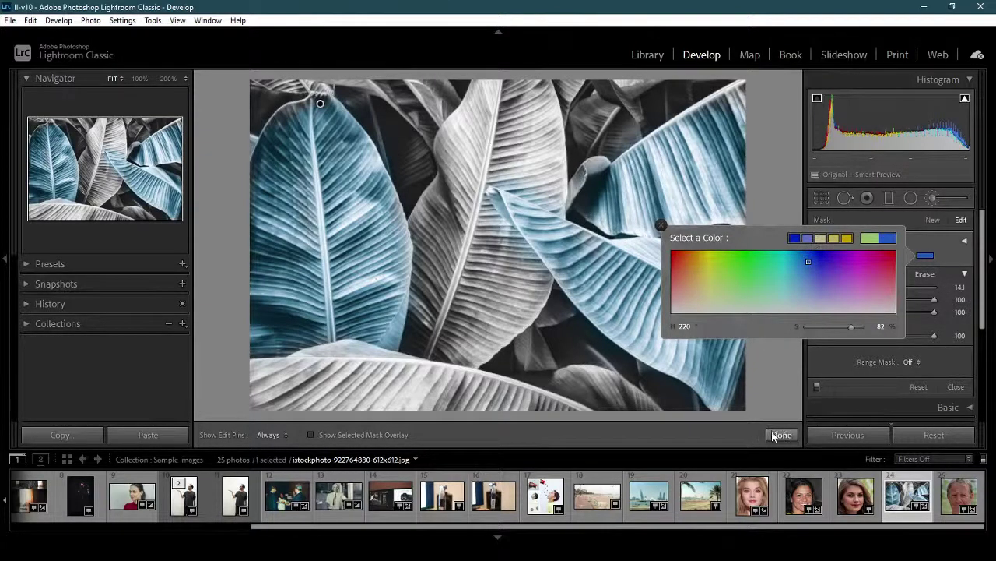
{"action": "left_click", "coordinate": [987, 323]}
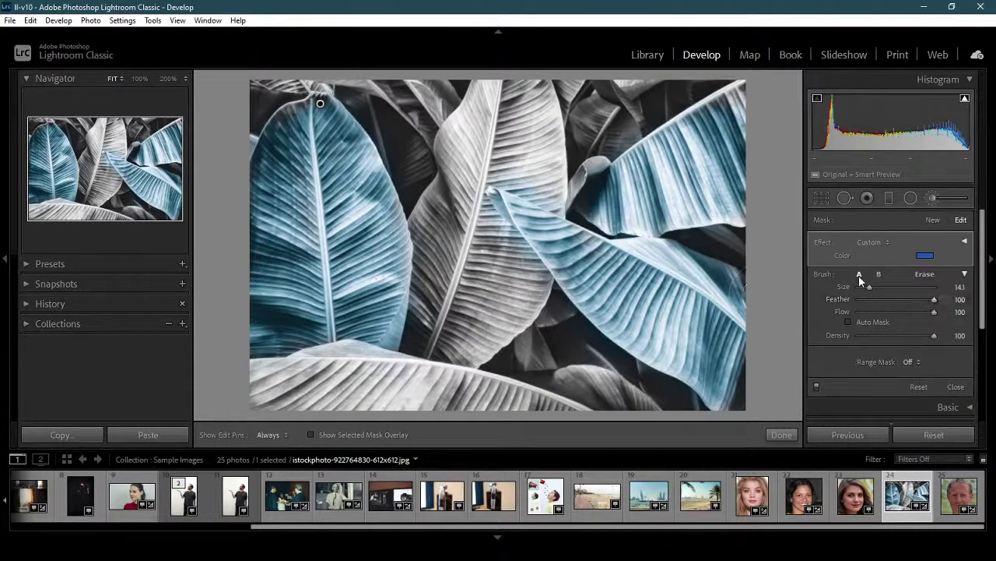
Switch to brush B and paint the tint onto the left side of the middle leaf.
{"action": "left_click", "coordinate": [879, 274]}
{"action": "key", "text": "h"}
{"action": "mouse_move", "coordinate": [464, 251]}
{"action": "left_mouse_down"}
{"action": "mouse_move", "coordinate": [428, 233]}
{"action": "mouse_move", "coordinate": [455, 159]}
{"action": "mouse_move", "coordinate": [440, 269]}
{"action": "left_mouse_up"}
{"action": "key", "text": "h"}
Change the brush tint to emerald green and paint more of the middle leaf's lower half with brush B.
{"action": "left_click", "coordinate": [924, 255]}
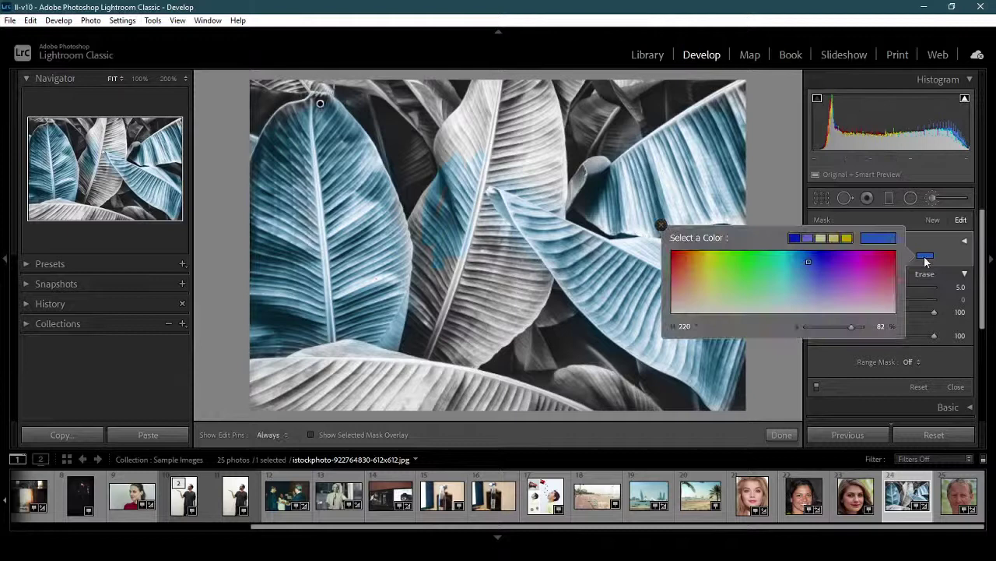
{"action": "left_click", "coordinate": [759, 260]}
{"action": "mouse_move", "coordinate": [759, 260]}
{"action": "left_mouse_down"}
{"action": "mouse_move", "coordinate": [709, 290]}
{"action": "mouse_move", "coordinate": [767, 257]}
{"action": "mouse_move", "coordinate": [760, 265]}
{"action": "left_mouse_up"}
{"action": "left_click", "coordinate": [549, 278]}
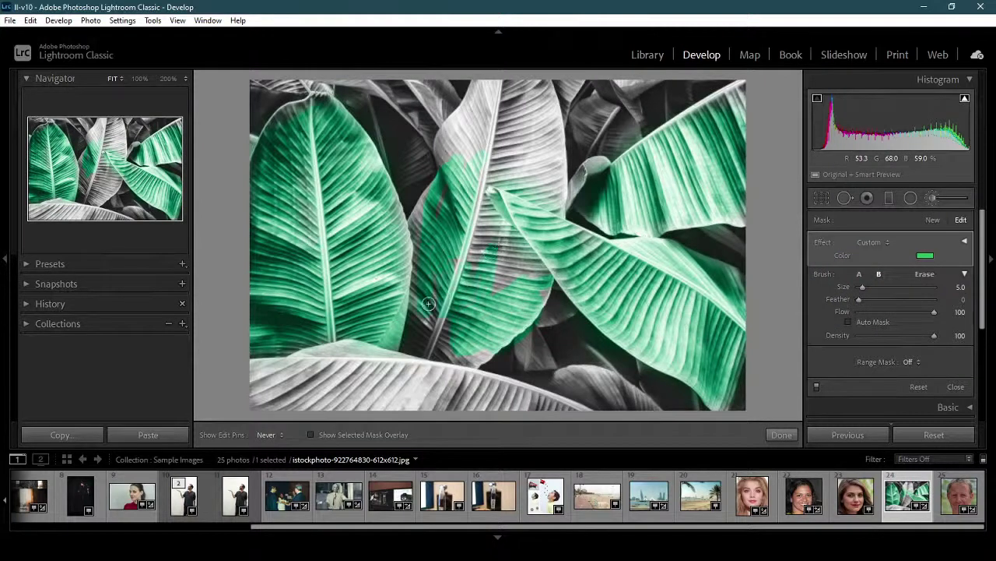
{"action": "key", "text": "h"}
Switch the brush to Erase and remove the tint from parts of the middle and lower-right leaves.
{"action": "left_click", "coordinate": [859, 274]}
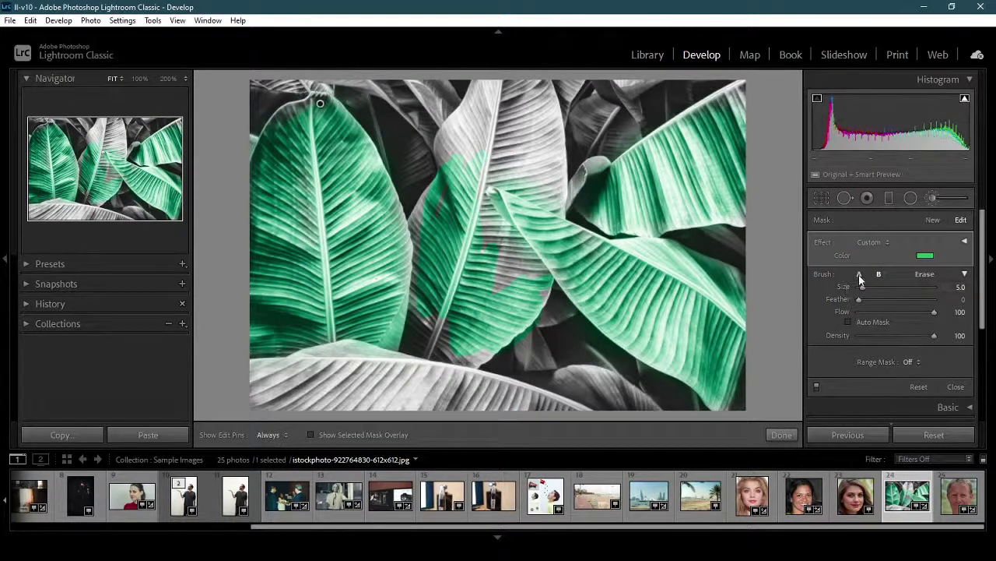
{"action": "left_click", "coordinate": [926, 275]}
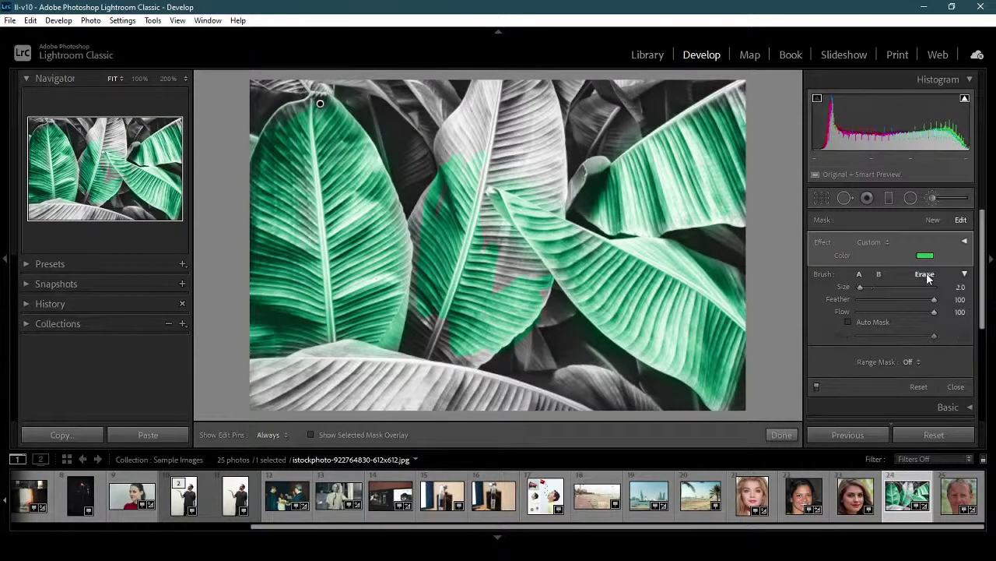
{"action": "key", "text": "h"}
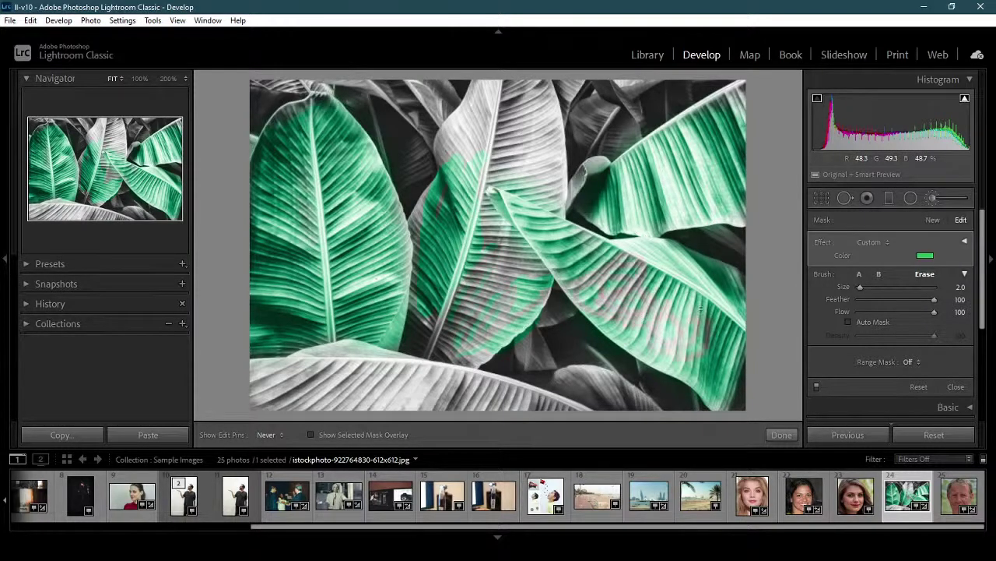
{"action": "key", "text": "h"}
Apply a Luminance range mask to the brush adjustment.
{"action": "left_click", "coordinate": [922, 363]}
{"action": "left_click", "coordinate": [920, 411]}
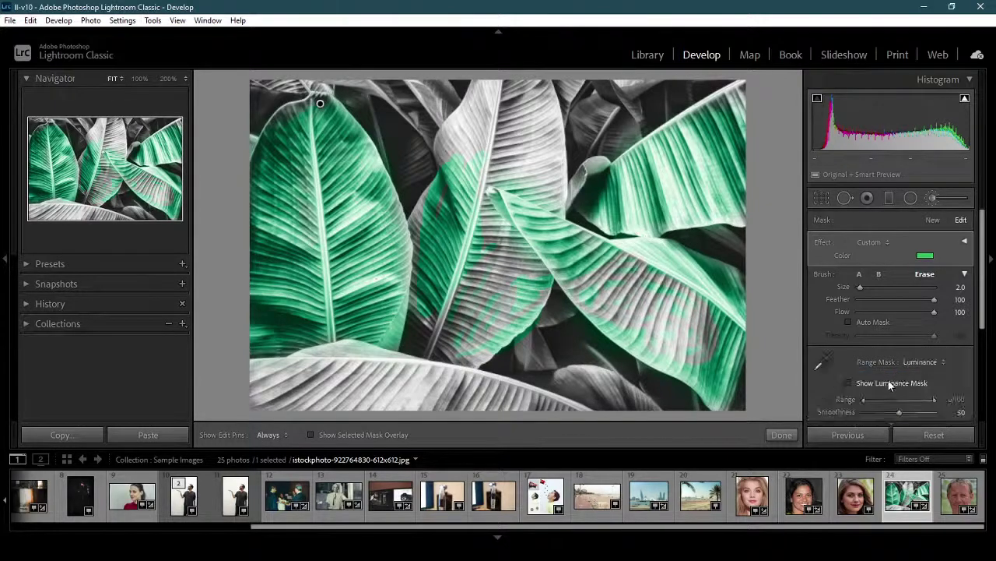
Preview the brush's luminance mask, then look through its effect presets and the full set of effect sliders.
{"action": "left_click", "coordinate": [888, 380]}
{"action": "left_click", "coordinate": [888, 380]}
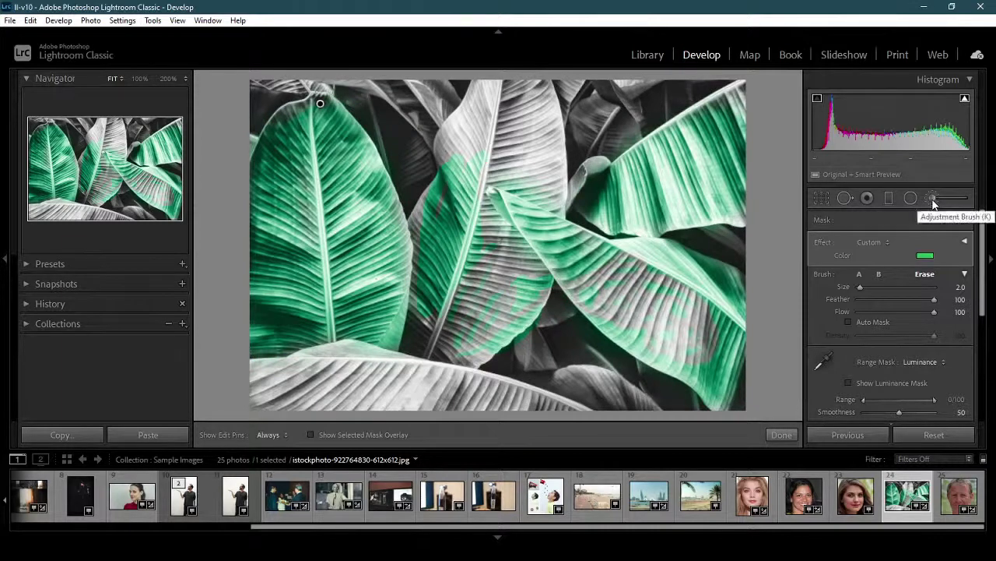
{"action": "left_click", "coordinate": [889, 248]}
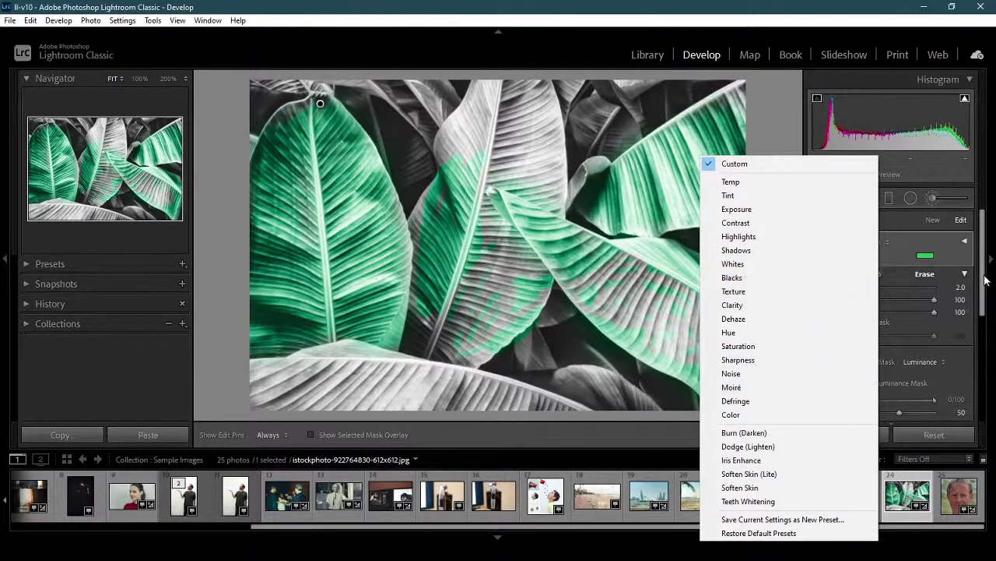
{"action": "left_click", "coordinate": [966, 244]}
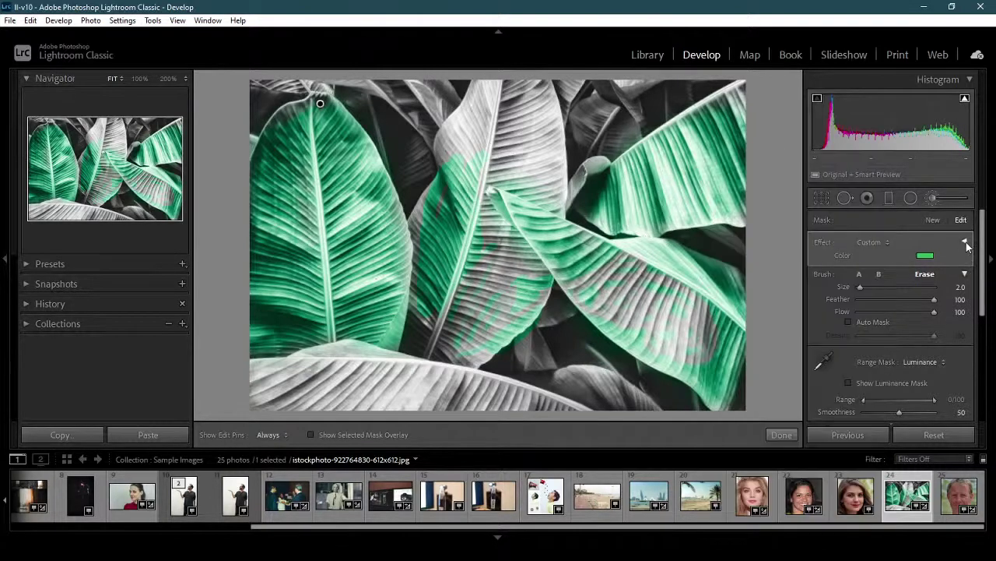
{"action": "scroll", "coordinate": [988, 253], "scroll_direction": "down", "scroll_amount": 5}
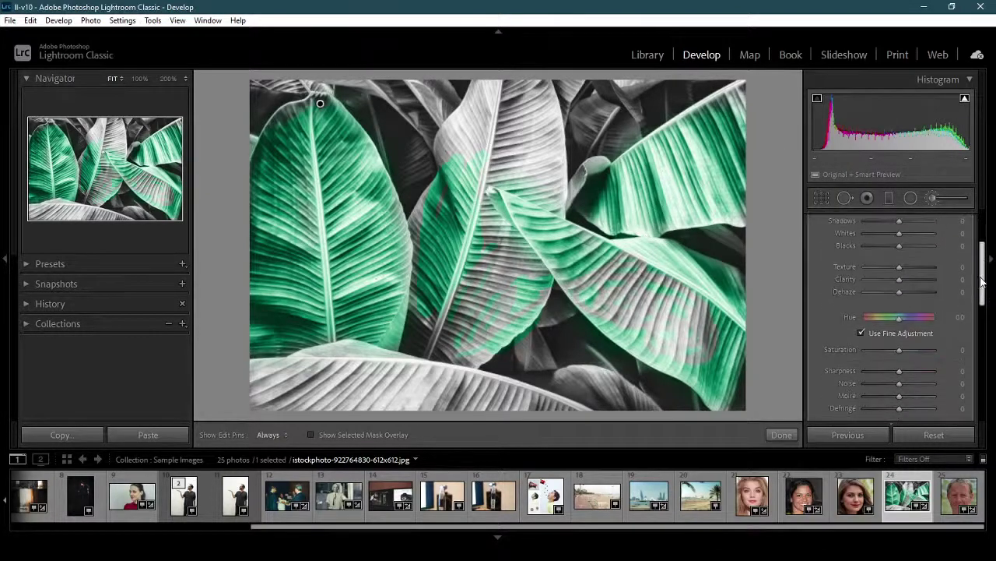
{"action": "scroll", "coordinate": [982, 280], "scroll_direction": "up", "scroll_amount": 5}
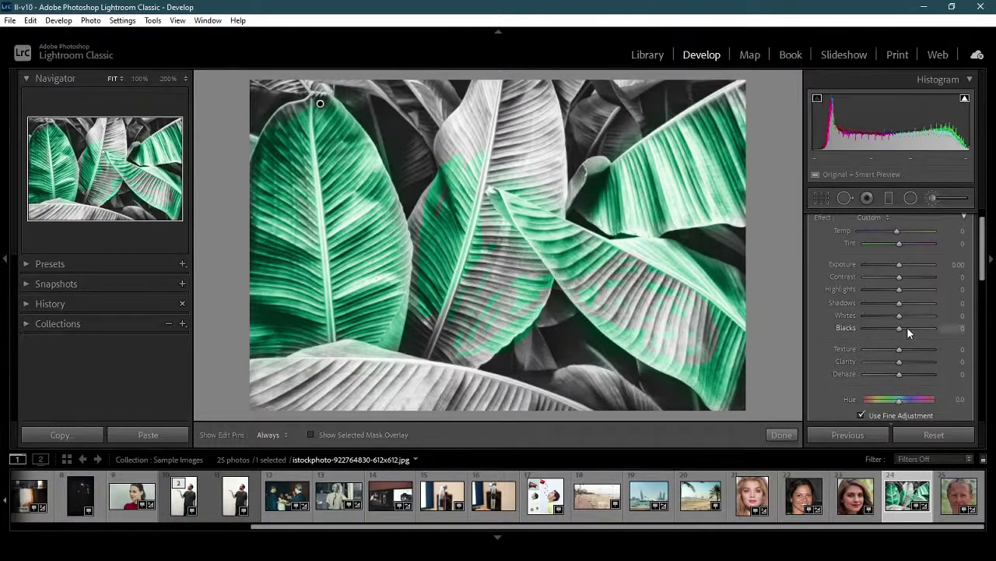
{"action": "scroll", "coordinate": [983, 281], "scroll_direction": "up", "scroll_amount": 1}
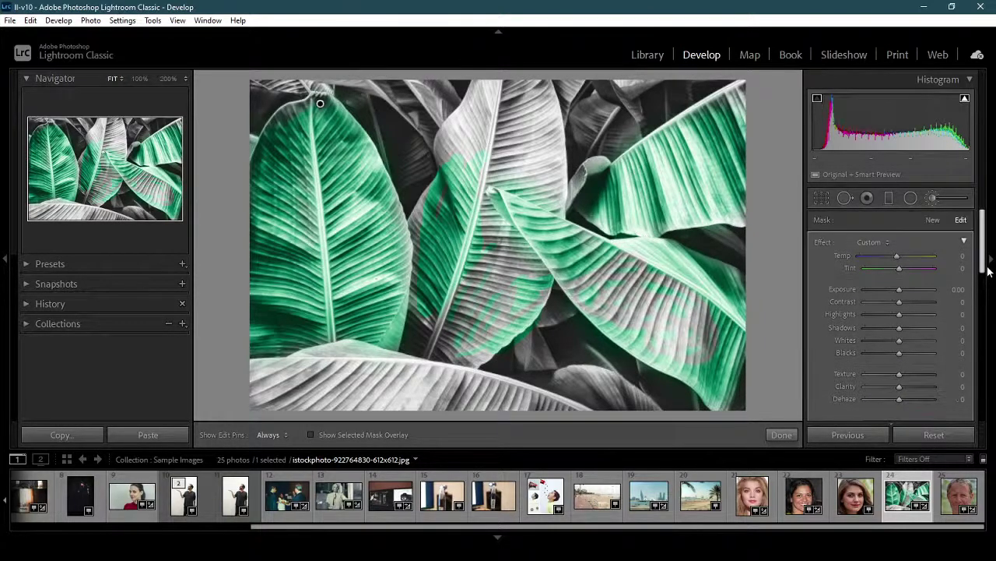
{"action": "scroll", "coordinate": [982, 280], "scroll_direction": "down", "scroll_amount": 1}
{"action": "scroll", "coordinate": [981, 288], "scroll_direction": "up", "scroll_amount": 1}
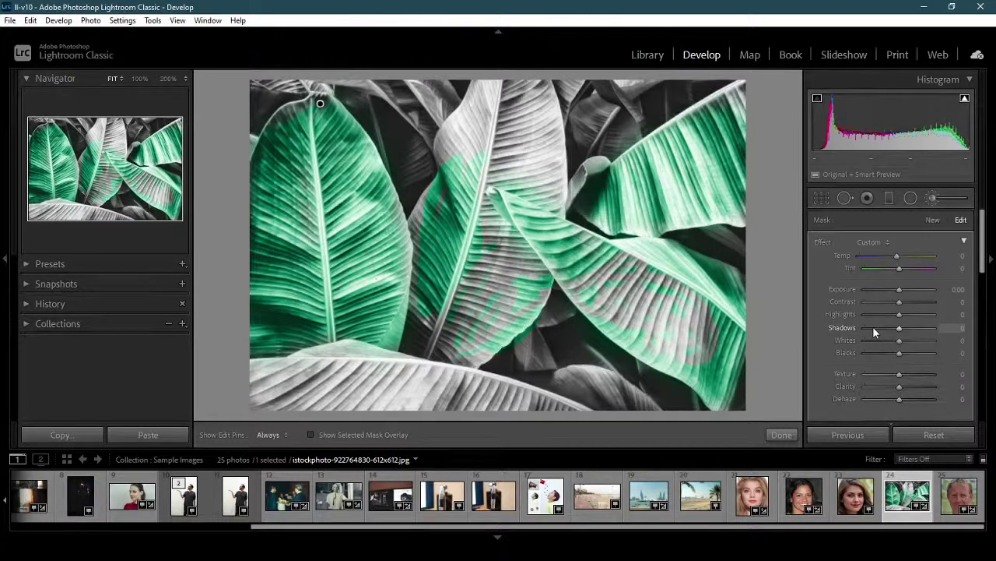
Reset all edits on the leaf photo and open man.jpg at 200% around the eye and nose.
{"action": "left_click", "coordinate": [931, 435]}
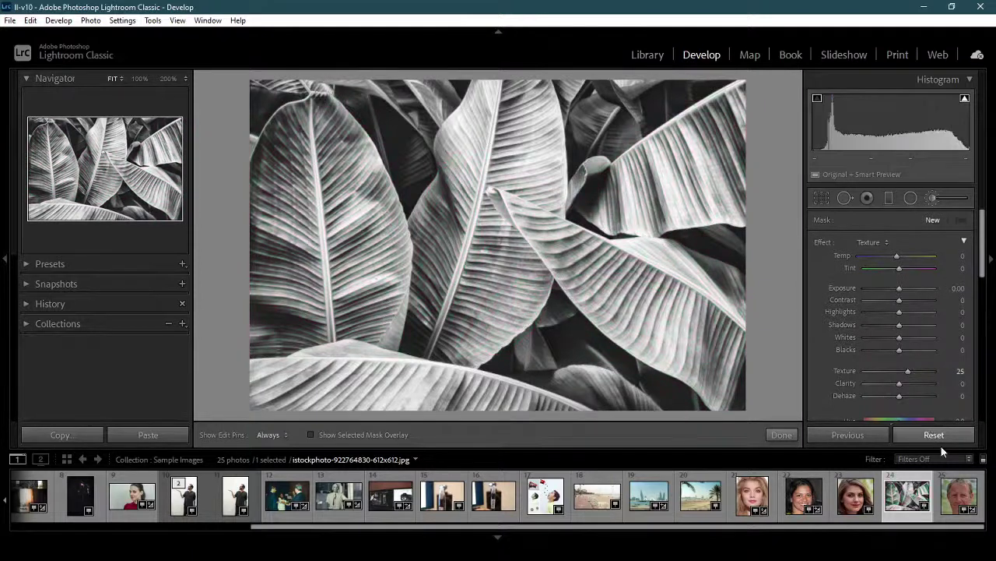
{"action": "left_click", "coordinate": [962, 503]}
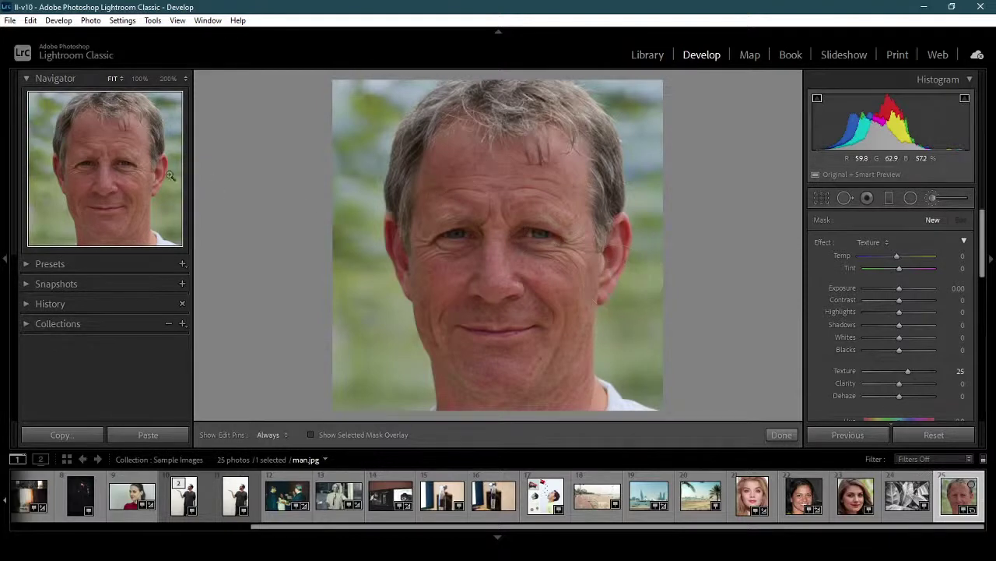
{"action": "key", "text": "z"}
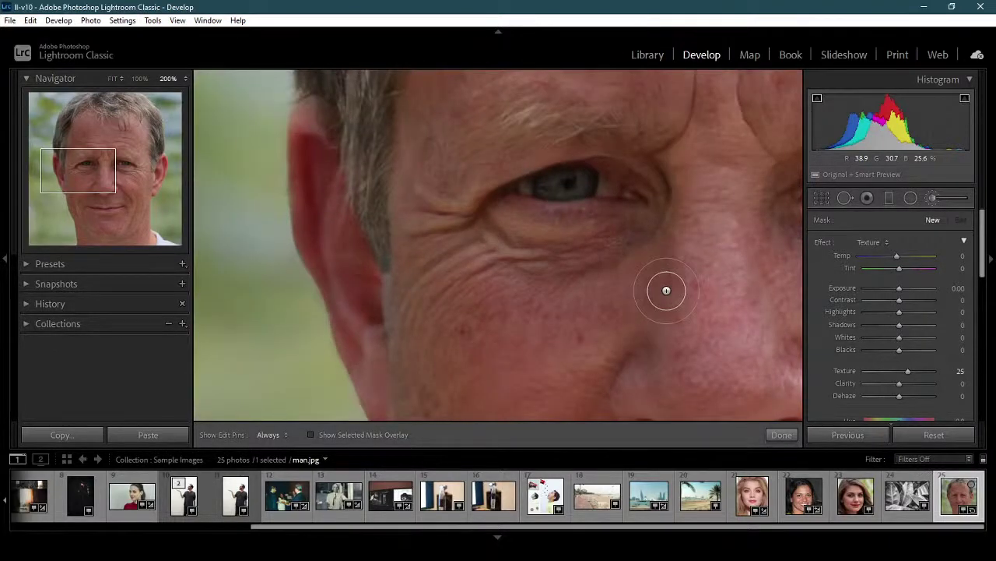
{"action": "left_click_drag", "start_coordinate": [78, 170], "coordinate": [122, 178]}
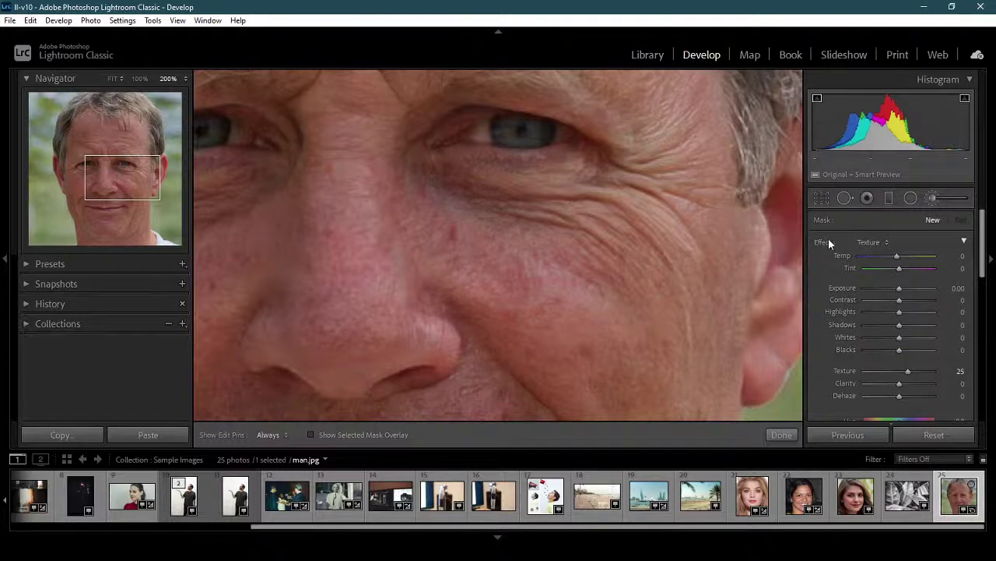
Draw a circular Radial Filter around the man's eye and center it on the iris.
{"action": "left_click", "coordinate": [911, 199]}
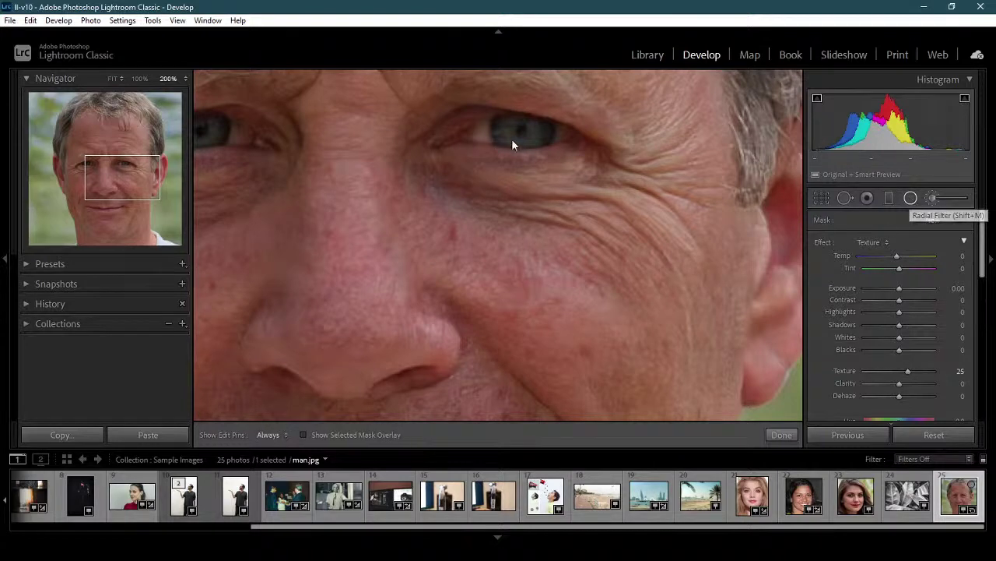
{"action": "left_click_drag", "start_coordinate": [488, 145], "coordinate": [666, 317]}
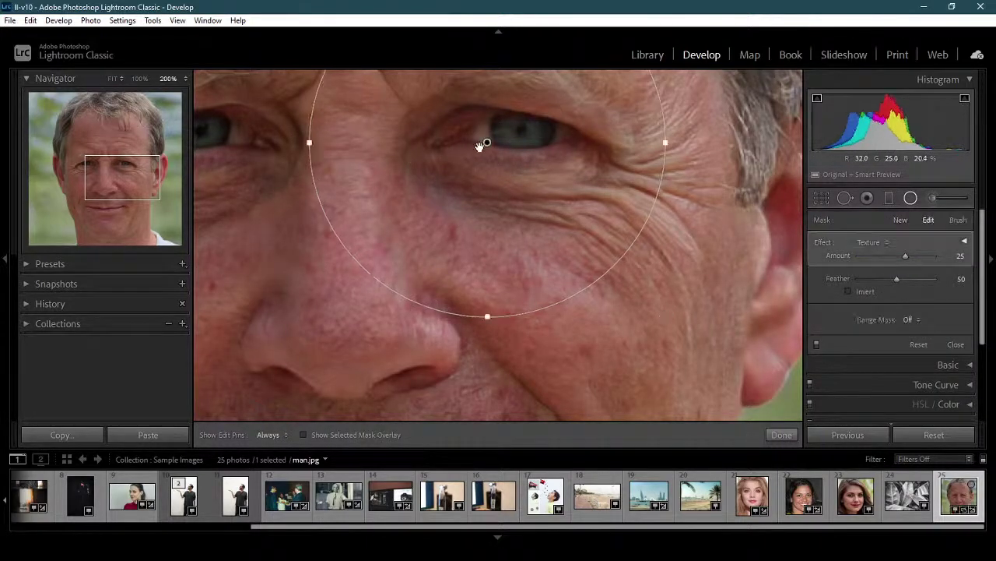
{"action": "left_click_drag", "start_coordinate": [483, 144], "coordinate": [524, 134]}
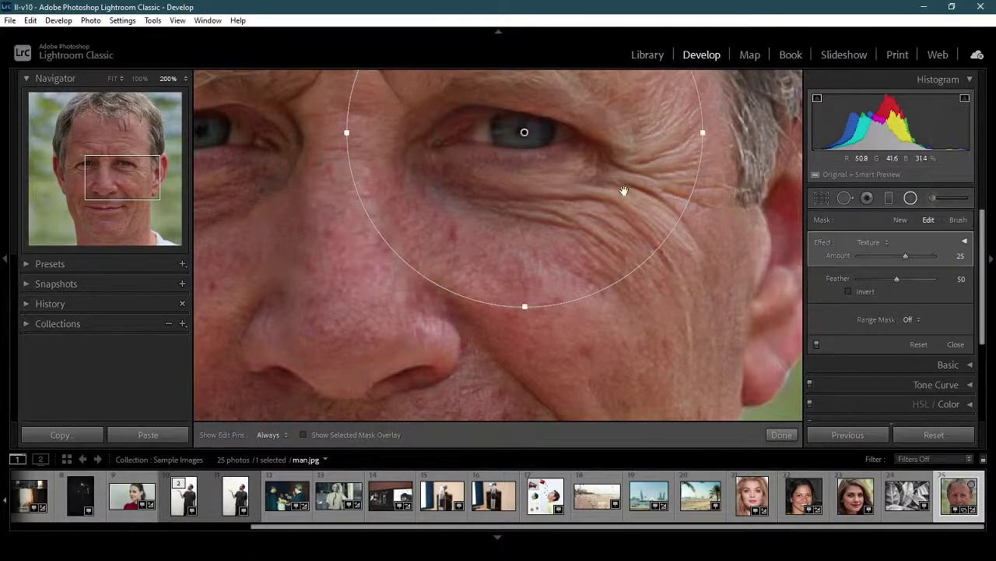
{"action": "mouse_move", "coordinate": [125, 176]}
{"action": "left_mouse_down"}
{"action": "mouse_move", "coordinate": [137, 162]}
{"action": "mouse_move", "coordinate": [129, 169]}
{"action": "left_mouse_up"}
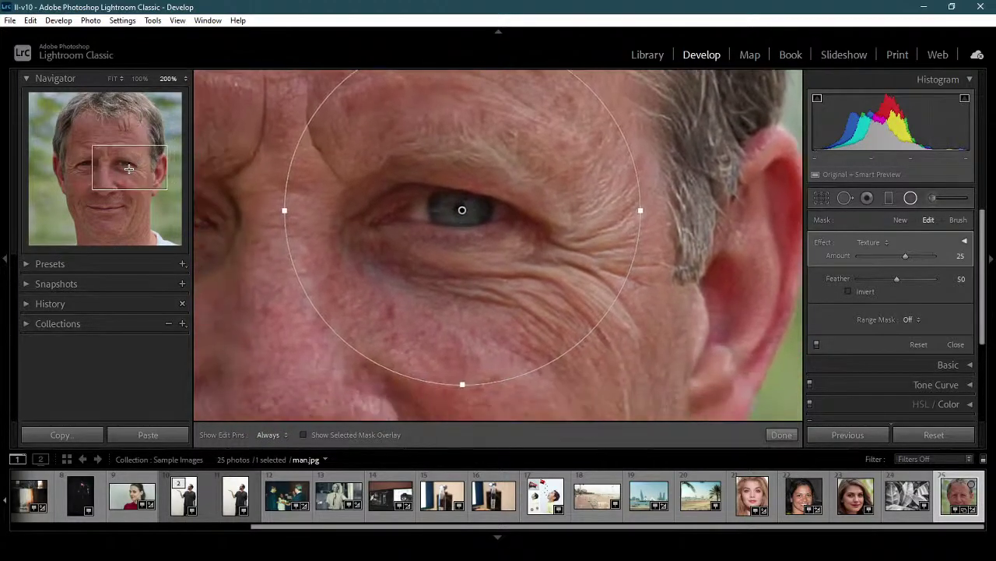
Apply a Luminance range mask with smoothness 57 to the radial filter, showing its overlay and inverting the filter.
{"action": "left_click", "coordinate": [912, 320]}
{"action": "left_click", "coordinate": [916, 364]}
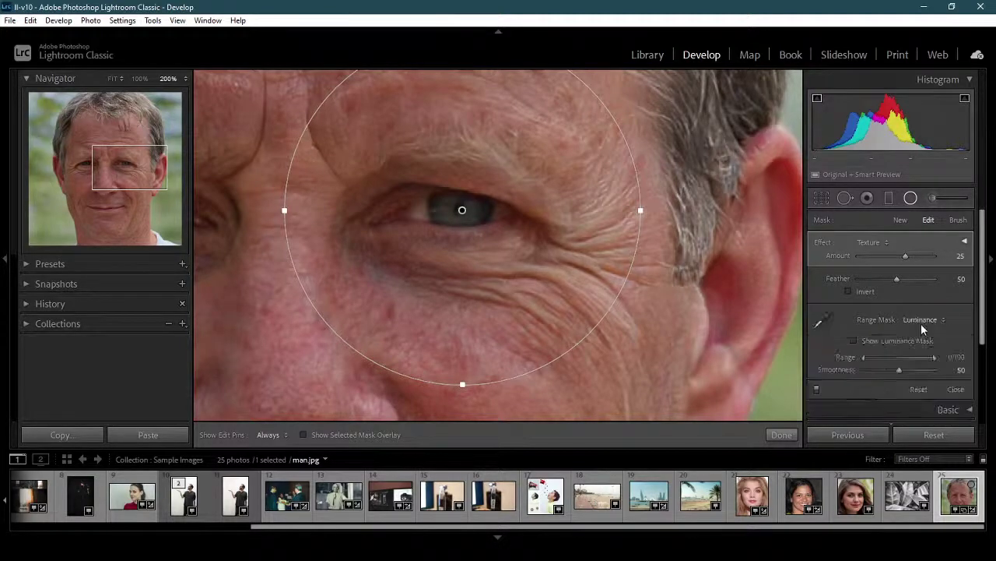
{"action": "left_click", "coordinate": [879, 343]}
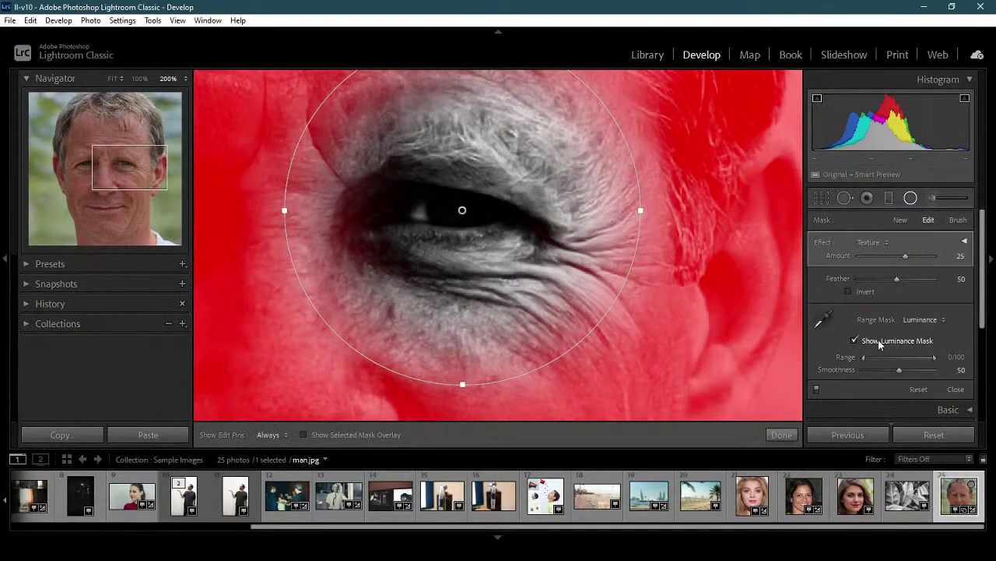
{"action": "left_click", "coordinate": [849, 292]}
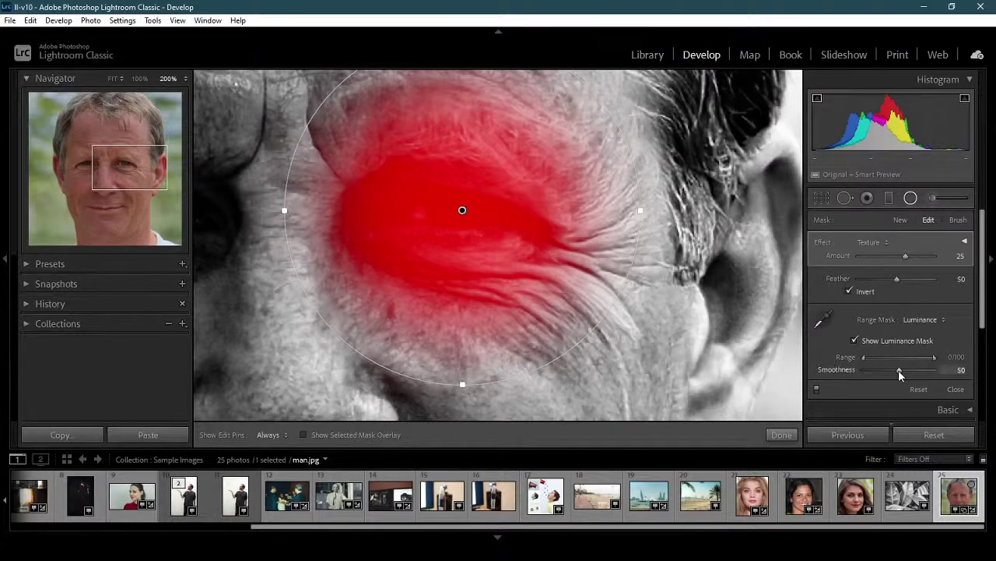
{"action": "left_click_drag", "start_coordinate": [899, 371], "coordinate": [925, 370]}
{"action": "left_click_drag", "start_coordinate": [863, 357], "coordinate": [856, 357]}
Switch the radial filter's range mask to Color, sample the iris color and set the amount to 62.
{"action": "left_click", "coordinate": [922, 320]}
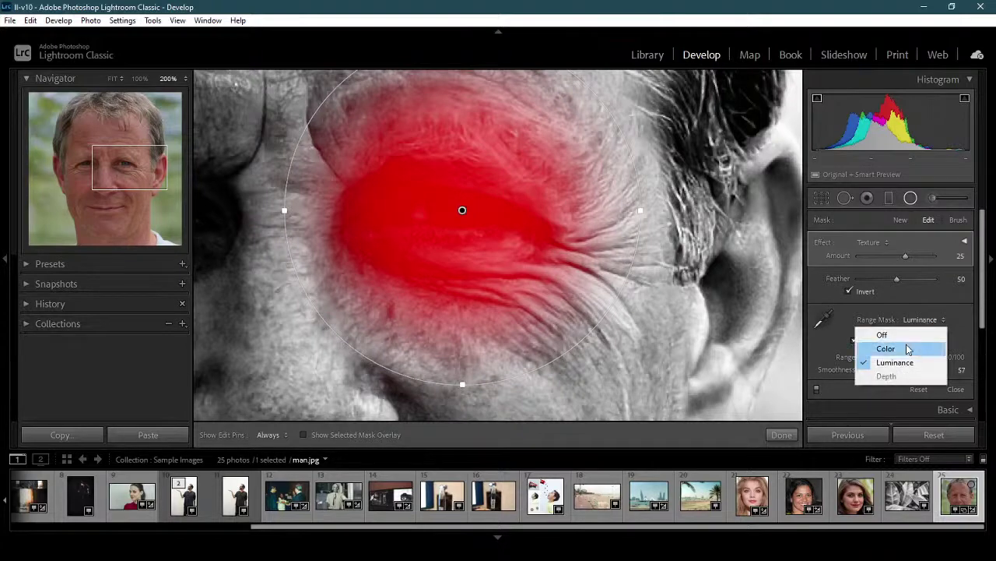
{"action": "left_click", "coordinate": [908, 348]}
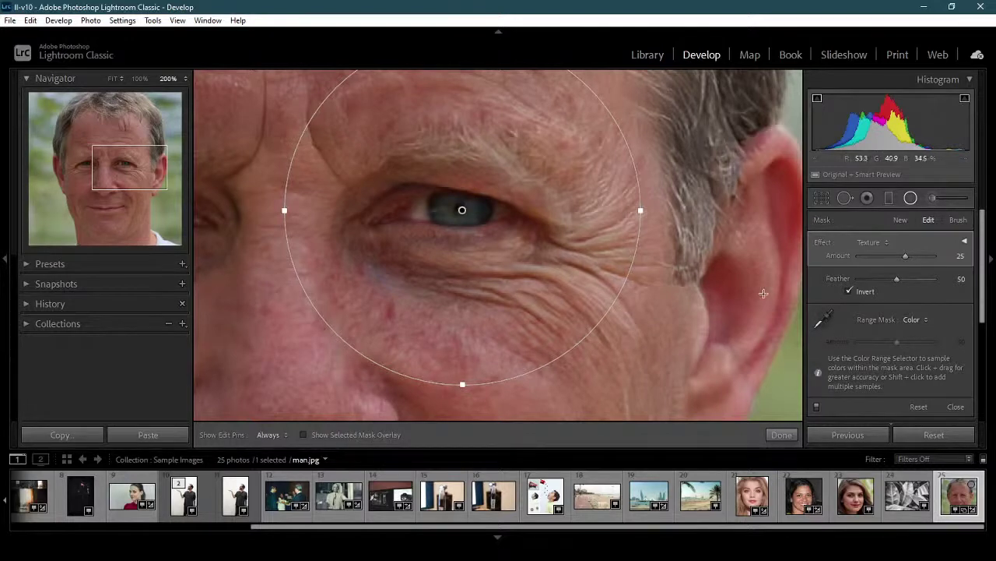
{"action": "left_click", "coordinate": [821, 319]}
{"action": "left_click", "coordinate": [460, 209]}
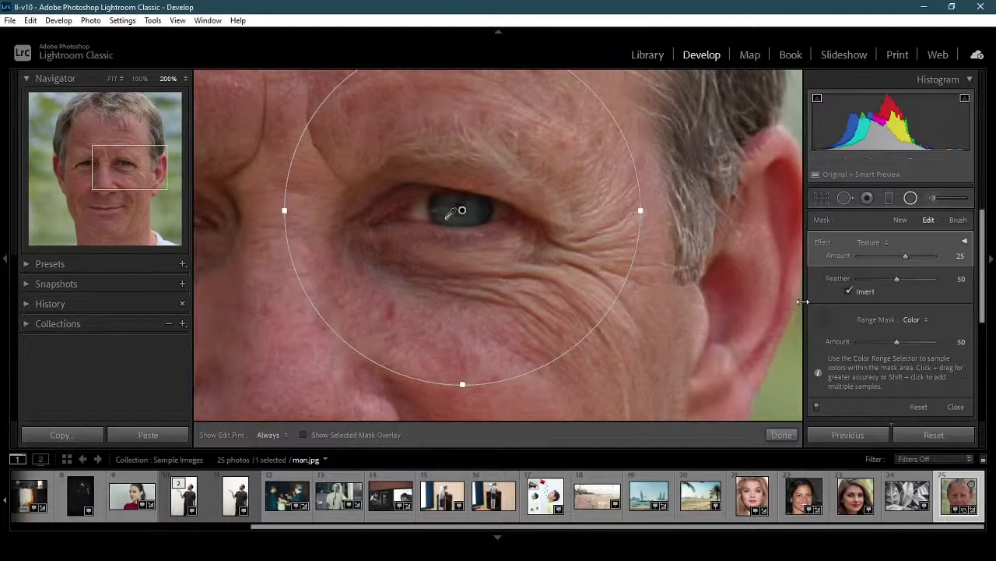
{"action": "left_click", "coordinate": [820, 321]}
{"action": "left_click_drag", "start_coordinate": [899, 344], "coordinate": [909, 344]}
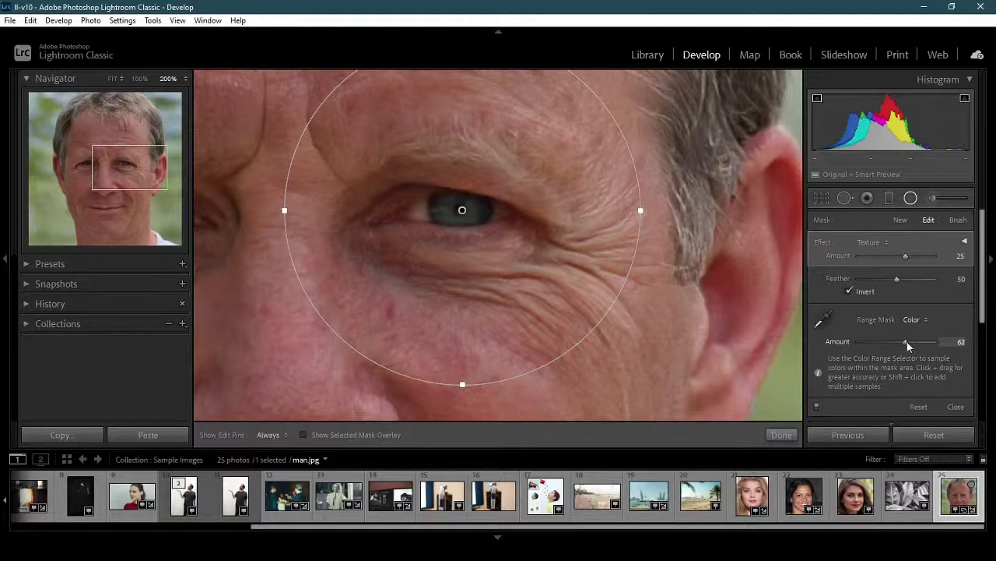
{"action": "left_click", "coordinate": [926, 320]}
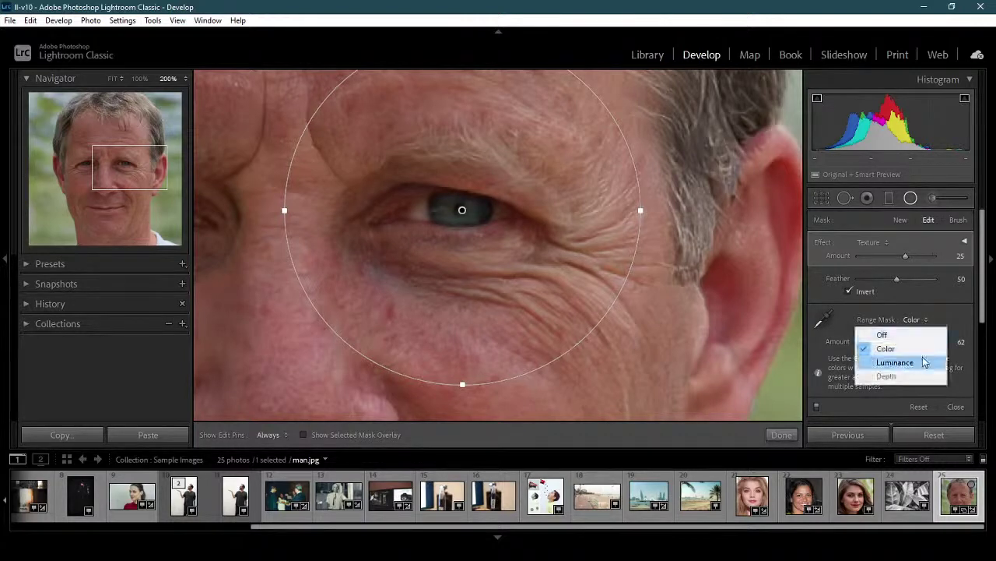
{"action": "left_click", "coordinate": [895, 348]}
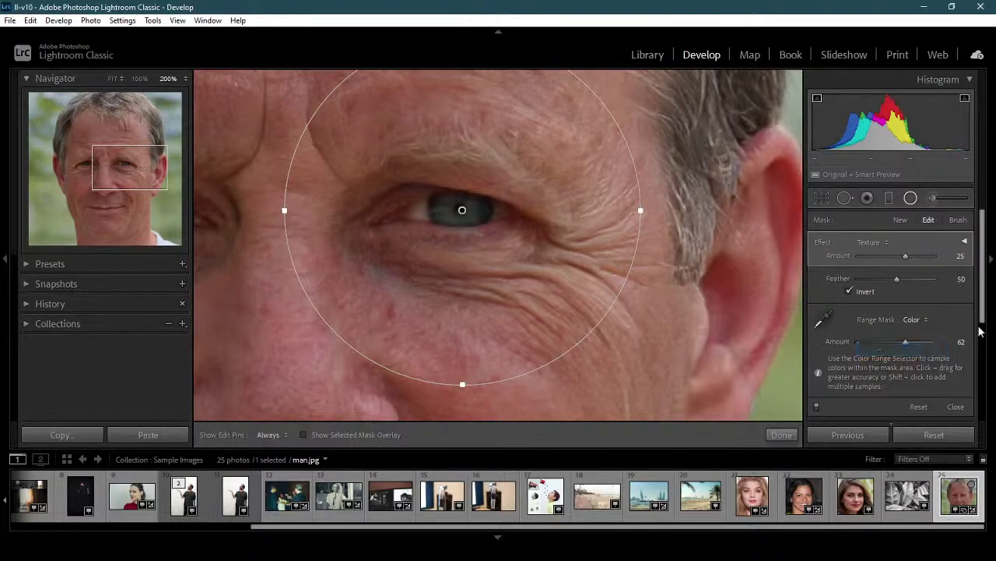
Reduce the color range amount to 18 with the mask overlay shown, and hide the overlay.
{"action": "left_click", "coordinate": [304, 434]}
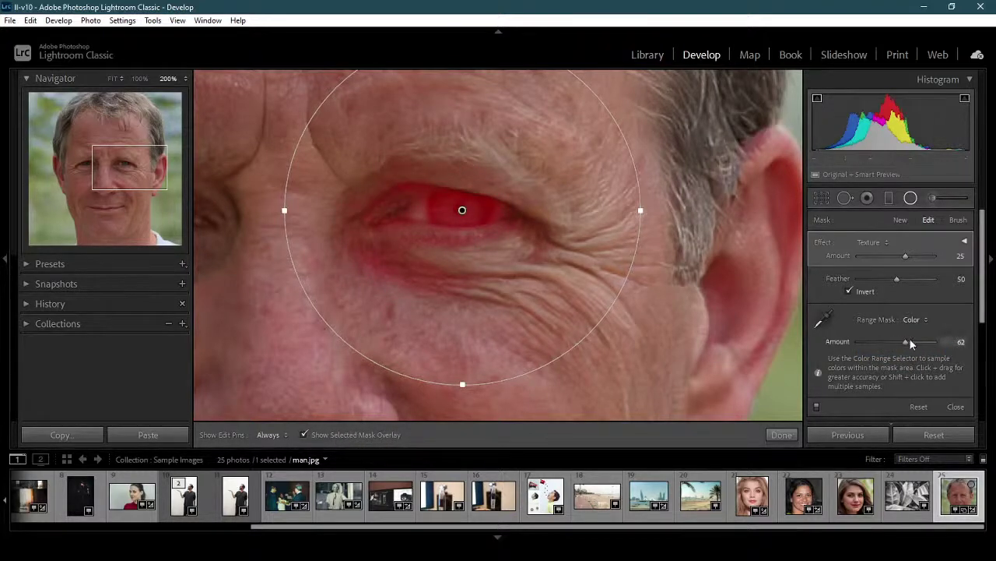
{"action": "left_click_drag", "start_coordinate": [911, 343], "coordinate": [874, 345]}
{"action": "double_click", "coordinate": [868, 344]}
{"action": "left_click_drag", "start_coordinate": [897, 345], "coordinate": [872, 345]}
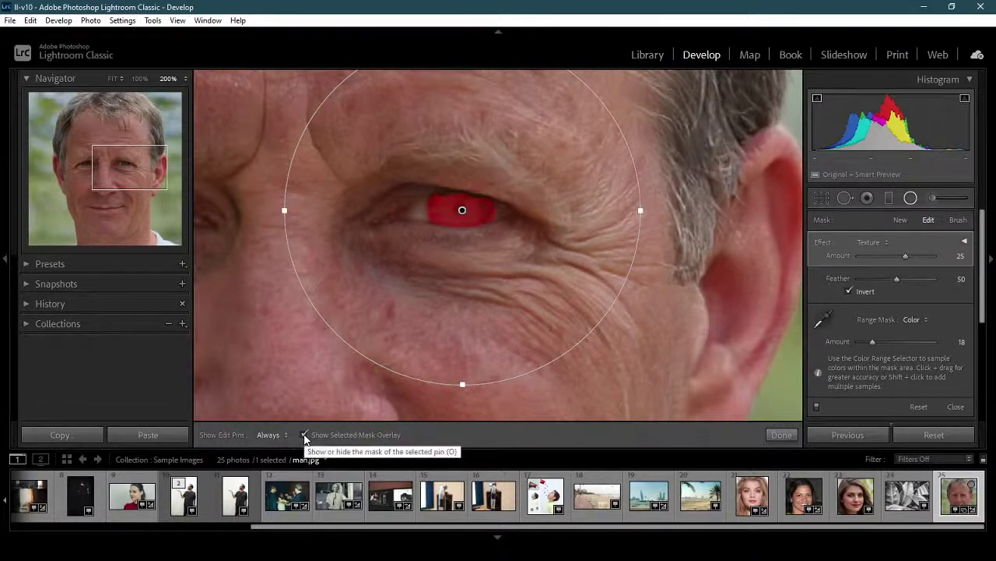
{"action": "left_click", "coordinate": [303, 436]}
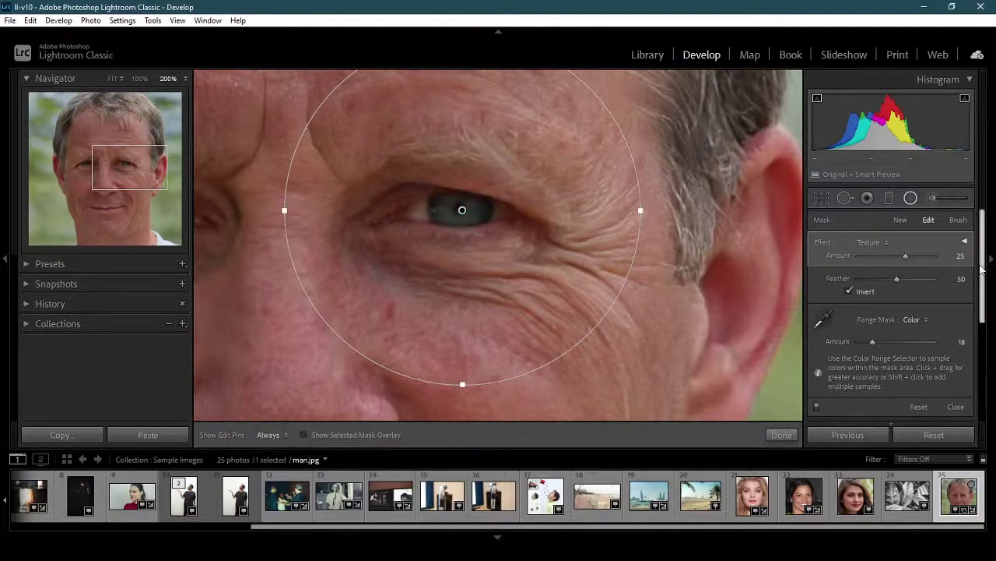
Change the radial filter's effect to Color and set the tint to red with hue 2 and saturation 91%.
{"action": "left_click", "coordinate": [892, 244]}
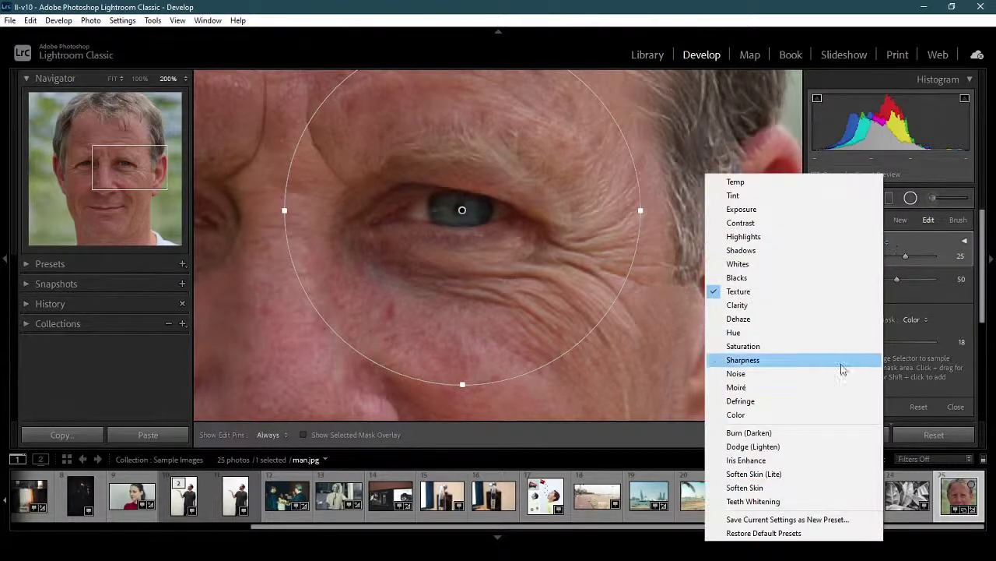
{"action": "left_click", "coordinate": [819, 418]}
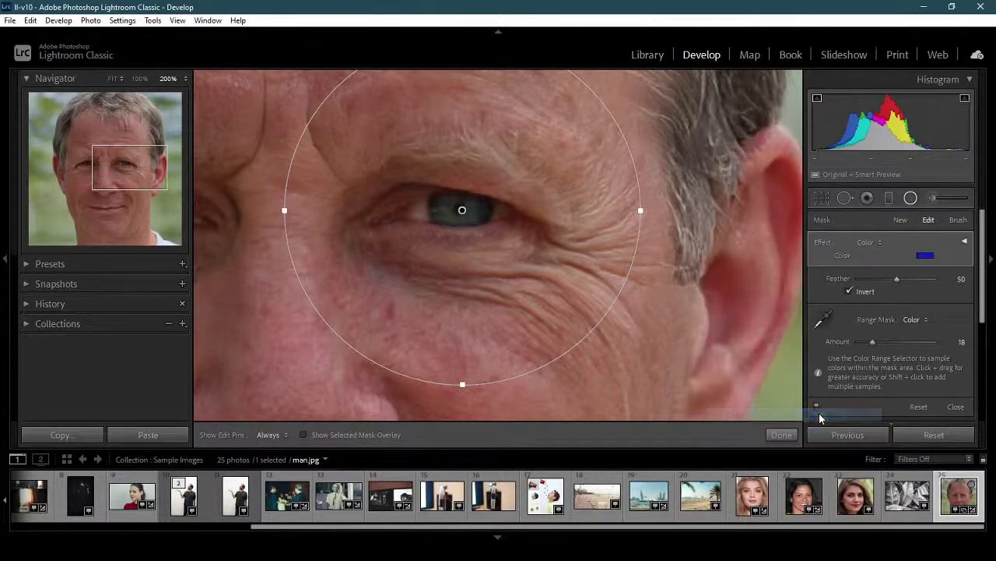
{"action": "left_click", "coordinate": [925, 256]}
{"action": "left_click", "coordinate": [691, 261]}
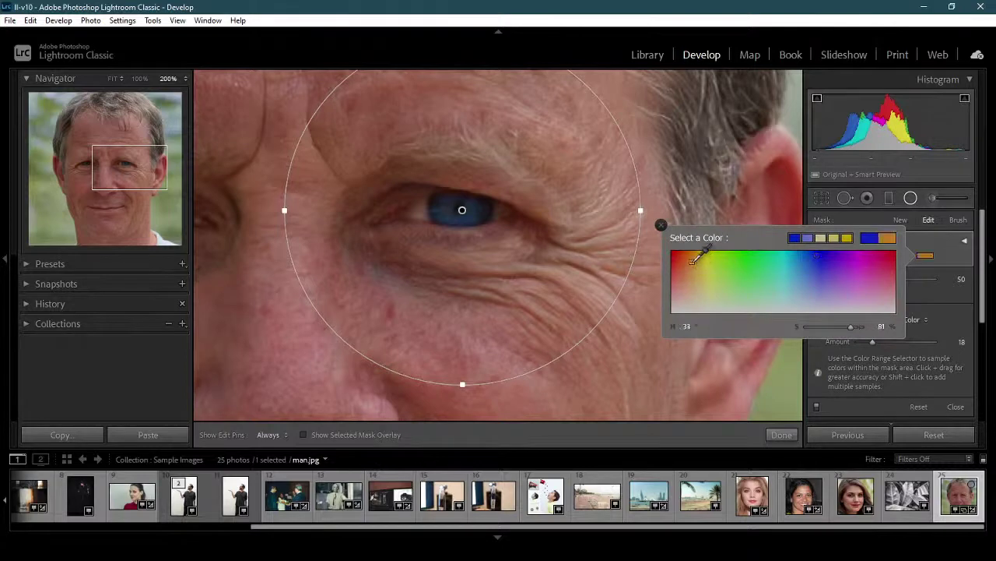
{"action": "left_click", "coordinate": [673, 257]}
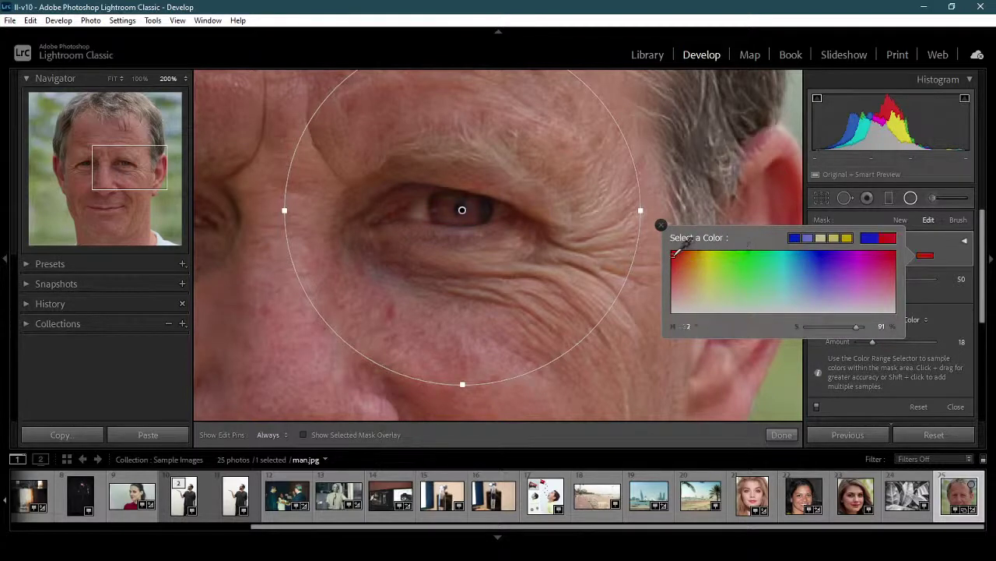
Try red, yellow, pale teal and magenta tints on the eye mask, and restore the blue with hue 234 and saturation 92%.
{"action": "left_click", "coordinate": [889, 257]}
{"action": "left_click", "coordinate": [848, 236]}
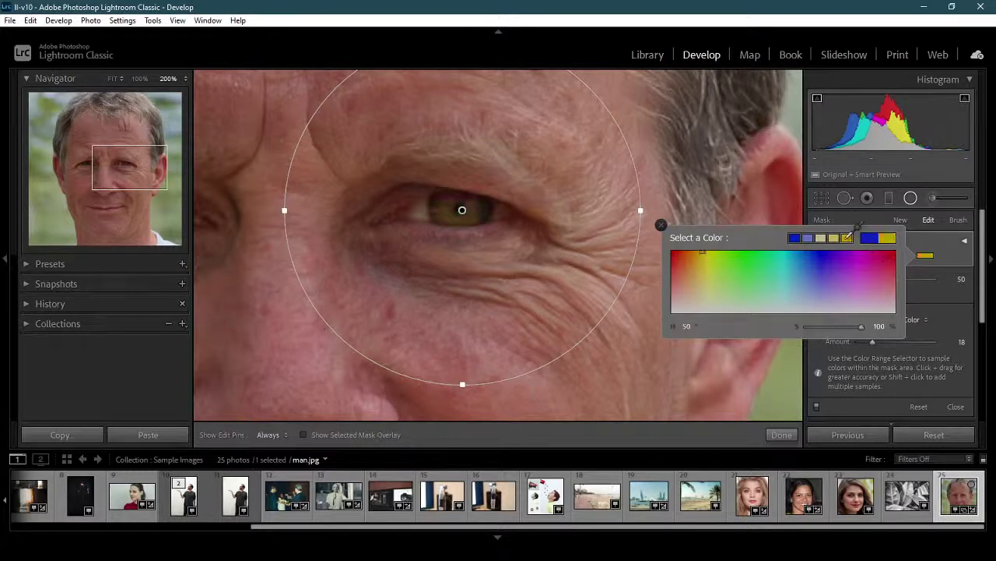
{"action": "left_click", "coordinate": [783, 299]}
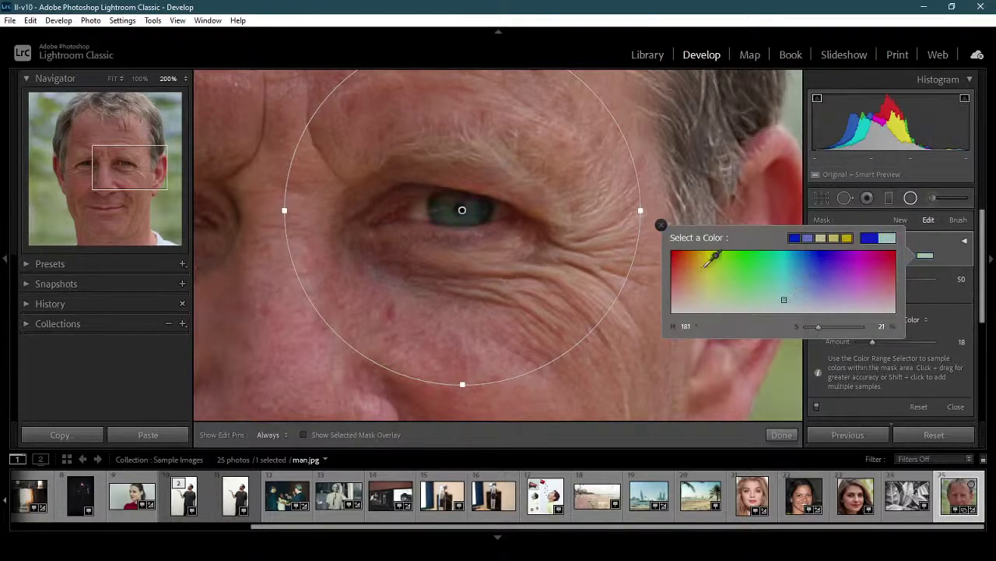
{"action": "left_click_drag", "start_coordinate": [685, 257], "coordinate": [901, 242]}
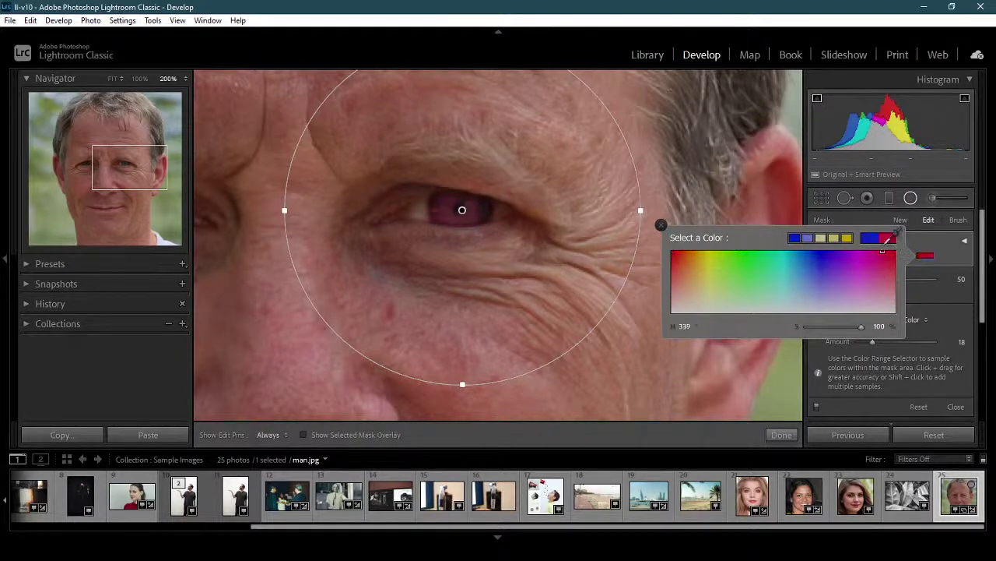
{"action": "left_click", "coordinate": [874, 238]}
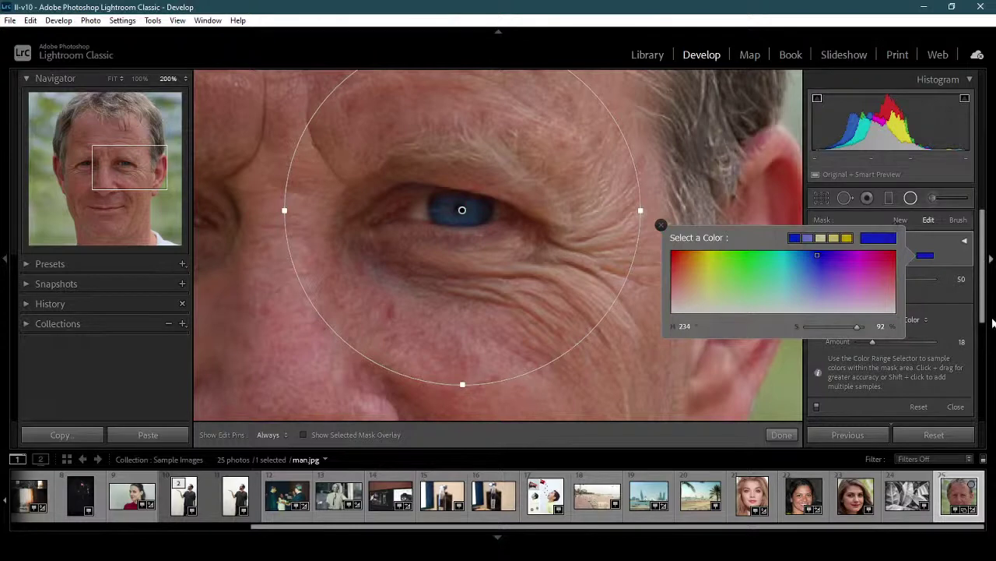
{"action": "left_click", "coordinate": [977, 325]}
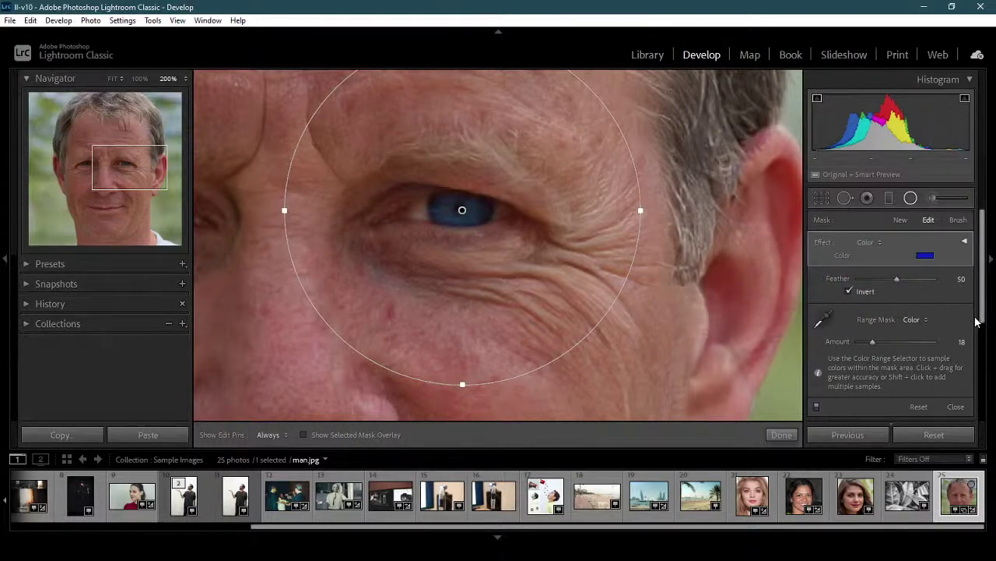
Switch the eye mask's range mask to Luminance and set its smoothness to 31, using the mask overlay to check coverage.
{"action": "left_click", "coordinate": [303, 434]}
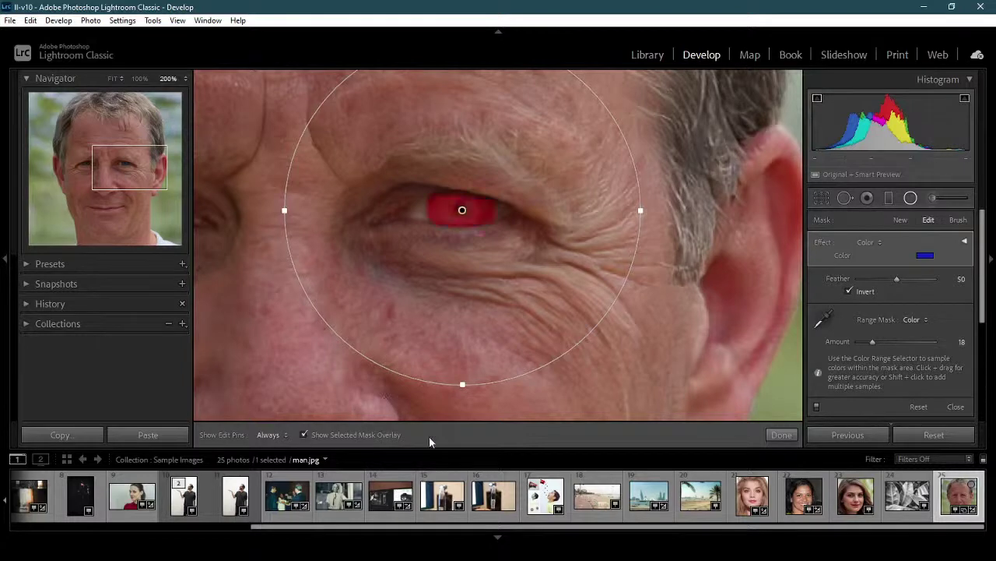
{"action": "left_click", "coordinate": [926, 319]}
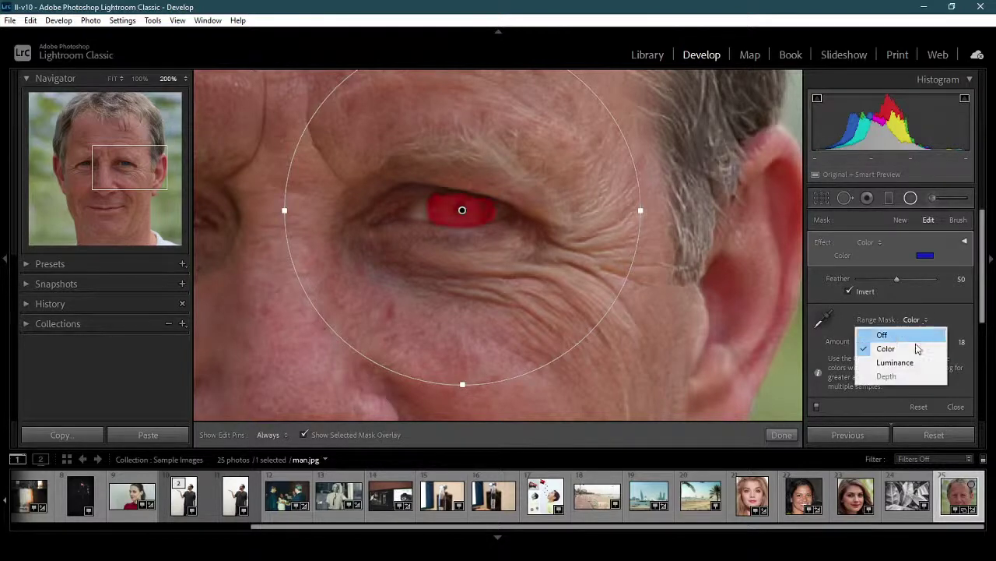
{"action": "left_click", "coordinate": [918, 363]}
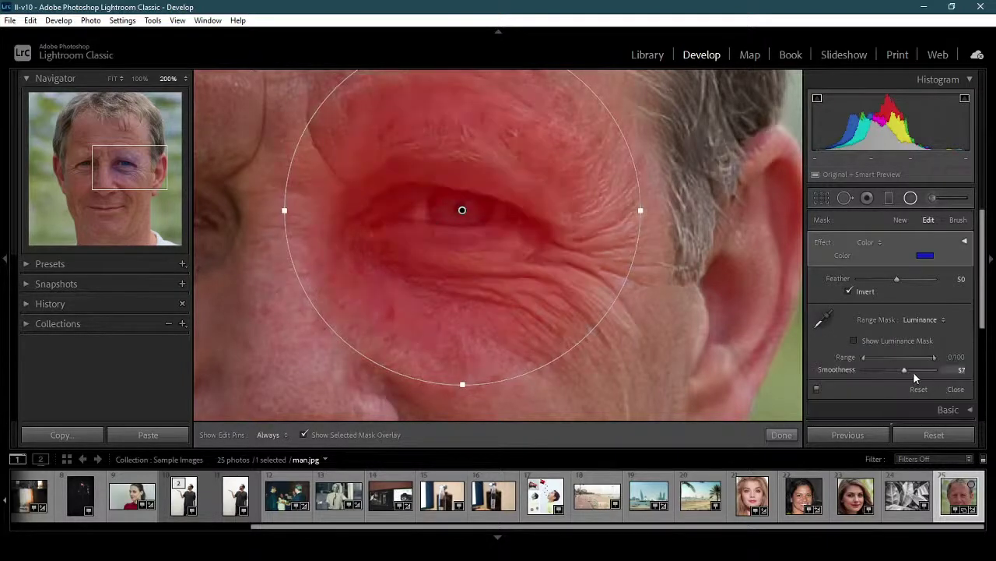
{"action": "mouse_move", "coordinate": [902, 368]}
{"action": "left_mouse_down"}
{"action": "mouse_move", "coordinate": [893, 369]}
{"action": "mouse_move", "coordinate": [917, 368]}
{"action": "mouse_move", "coordinate": [887, 370]}
{"action": "left_mouse_up"}
{"action": "left_click", "coordinate": [303, 435]}
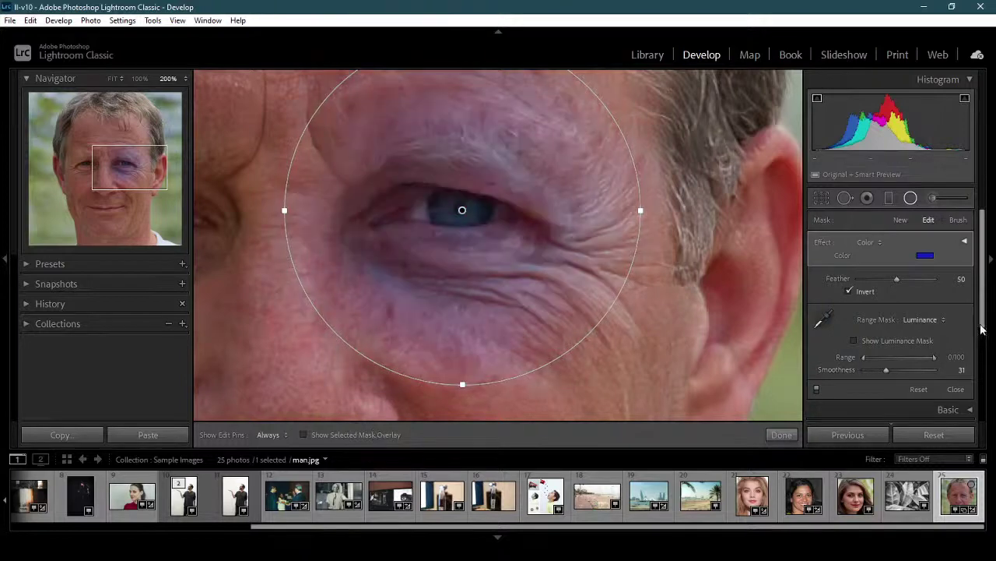
Expand the eye mask's full set of effect sliders and keep Color as the effect.
{"action": "left_click", "coordinate": [886, 247]}
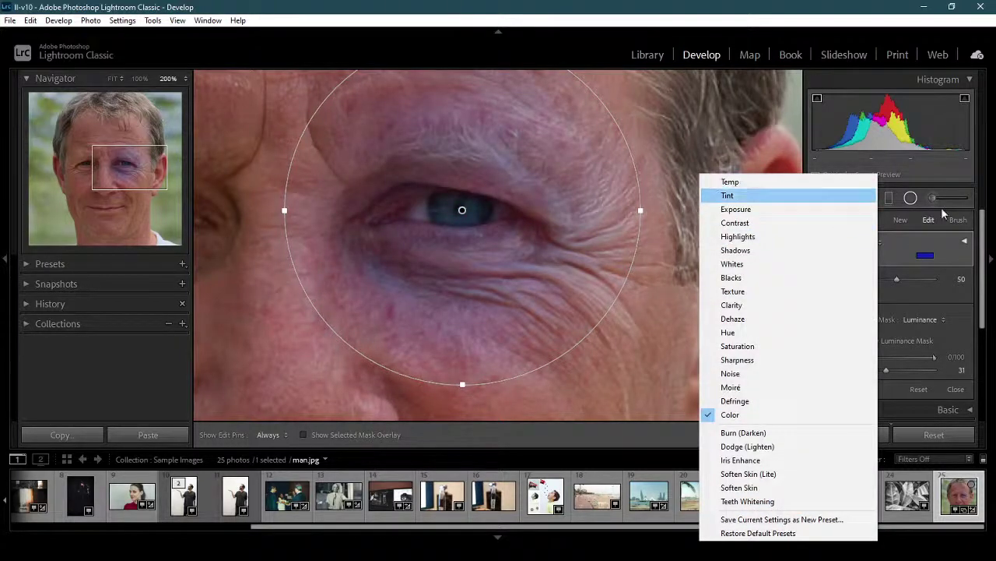
{"action": "left_click", "coordinate": [965, 241]}
{"action": "left_click", "coordinate": [965, 242]}
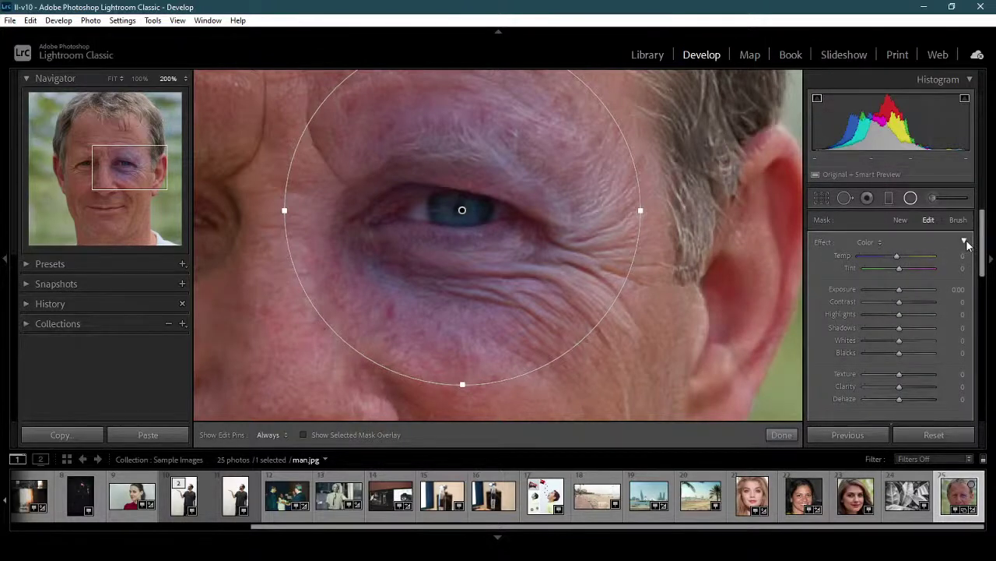
{"action": "left_click", "coordinate": [886, 245]}
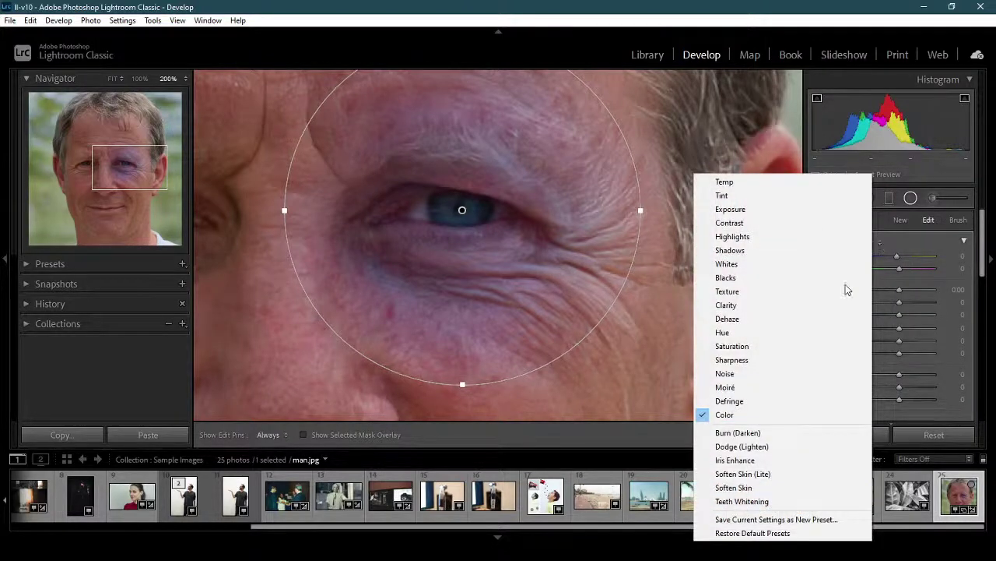
{"action": "left_click", "coordinate": [795, 416]}
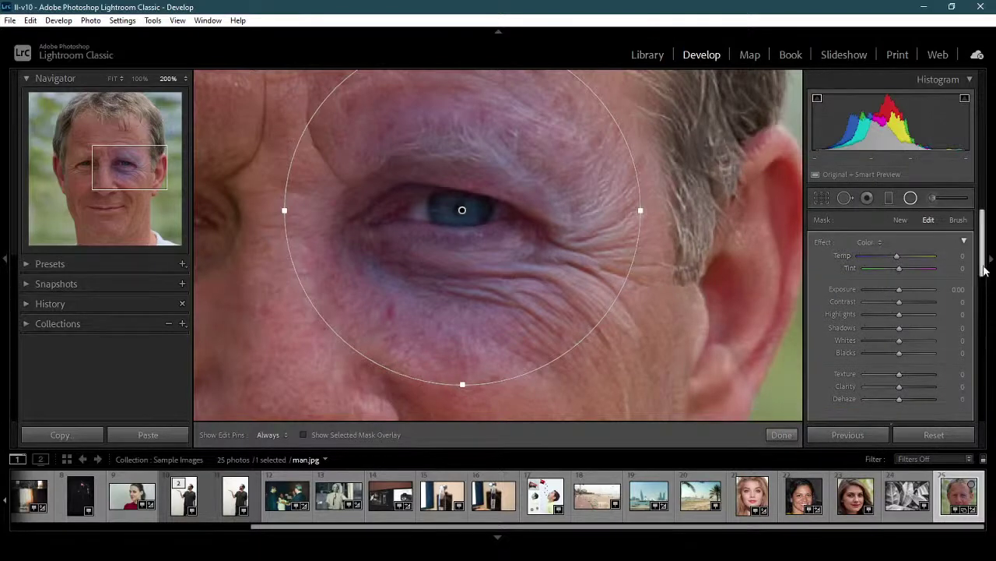
Remove the eye mask's color tint by setting its hue to 0 and saturation to 0%.
{"action": "left_click_drag", "start_coordinate": [983, 270], "coordinate": [982, 324]}
{"action": "left_click", "coordinate": [924, 353]}
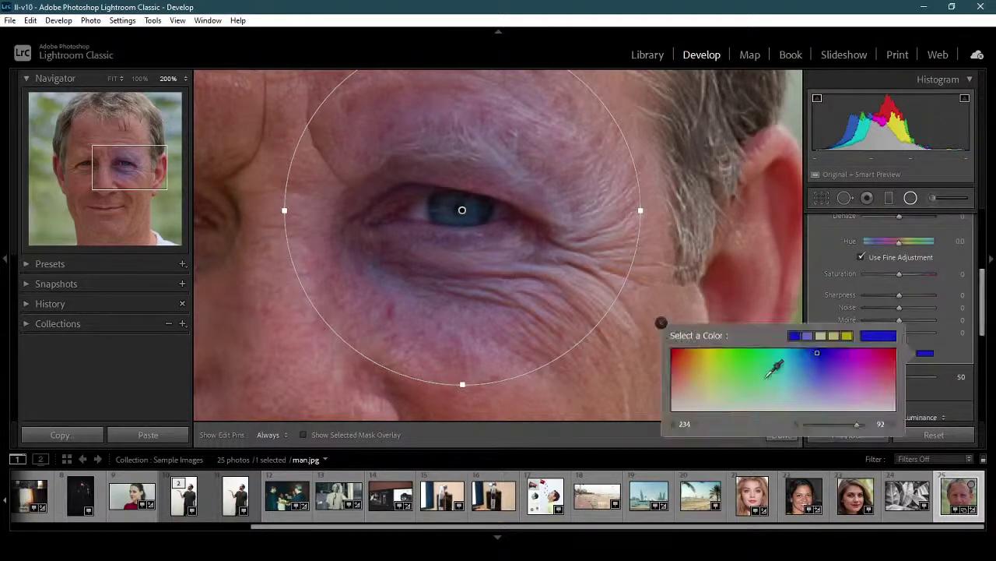
{"action": "left_click", "coordinate": [694, 393]}
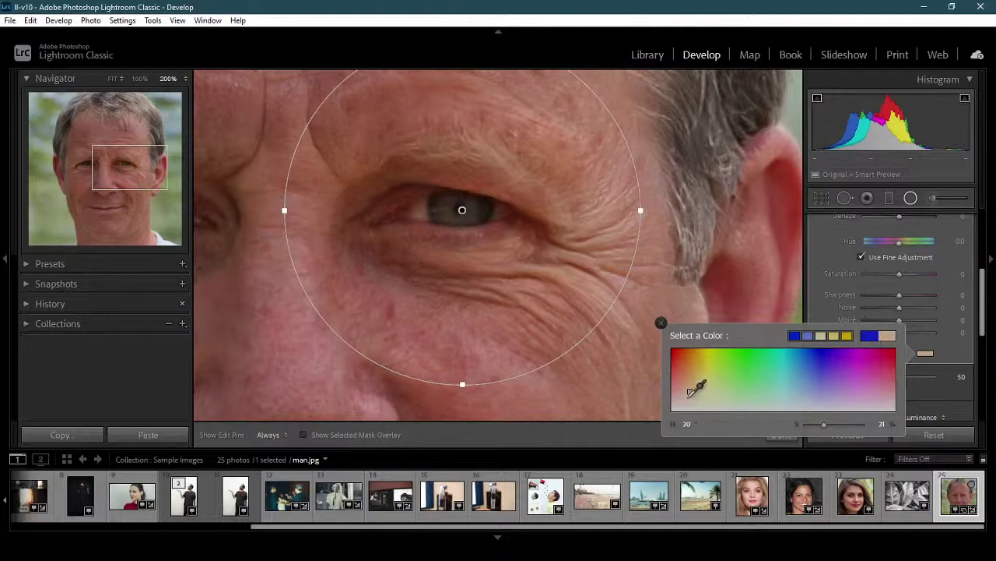
{"action": "left_click_drag", "start_coordinate": [692, 391], "coordinate": [667, 411]}
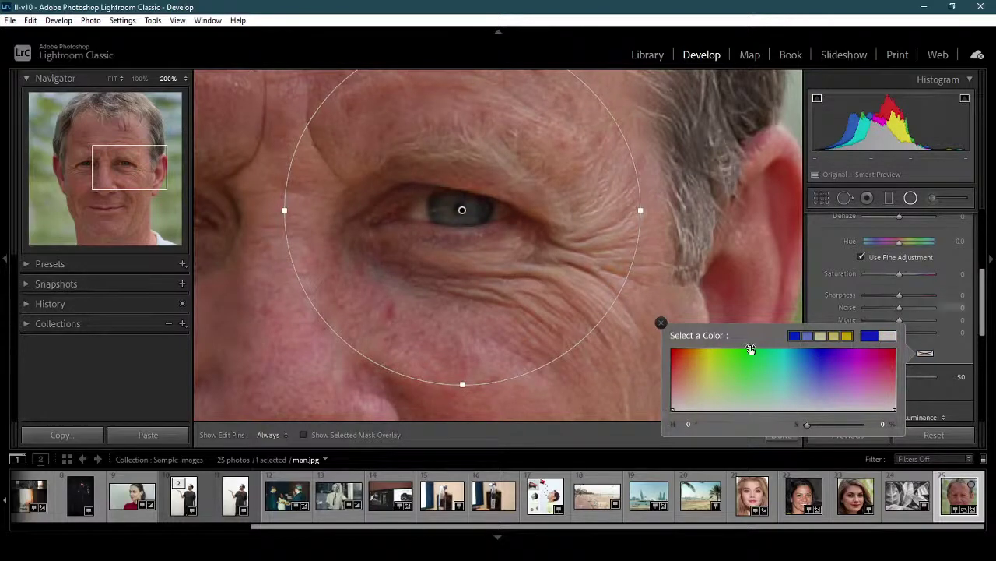
{"action": "left_click", "coordinate": [661, 322]}
{"action": "scroll", "coordinate": [983, 304], "scroll_direction": "up", "scroll_amount": 5}
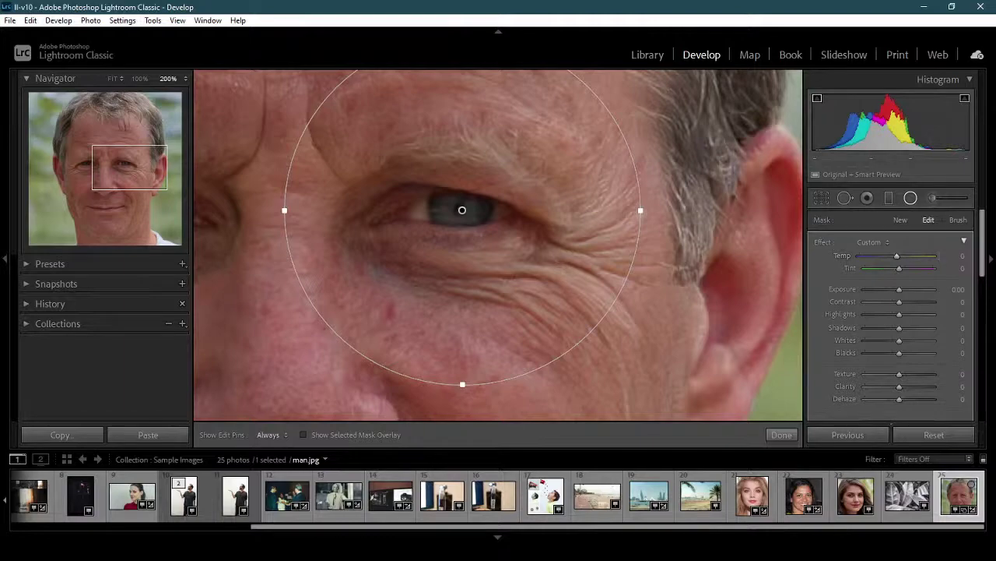
Apply the B&W Flat preset to the portrait and collapse the preset list.
{"action": "left_click", "coordinate": [24, 265]}
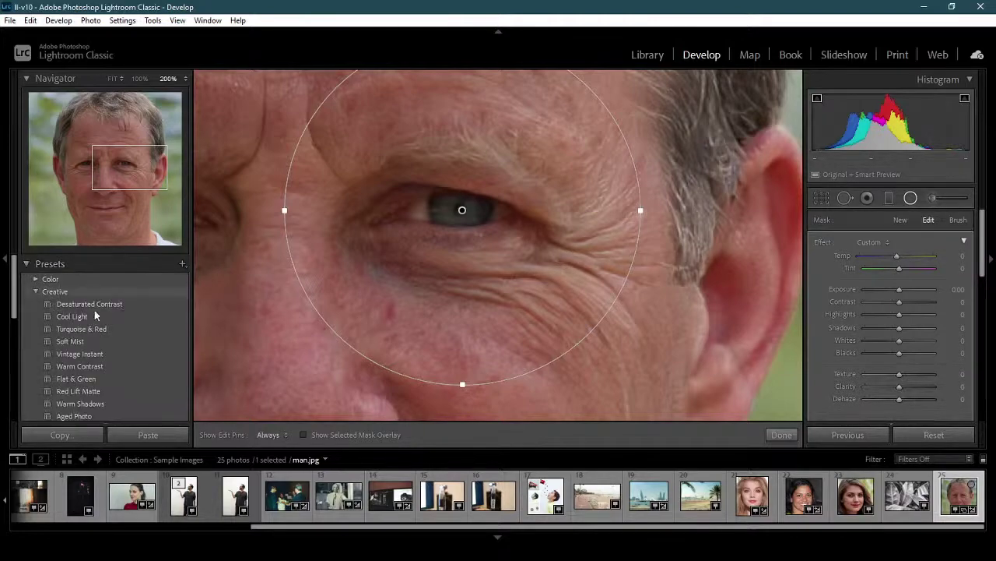
{"action": "left_click", "coordinate": [36, 292]}
{"action": "left_click", "coordinate": [36, 304]}
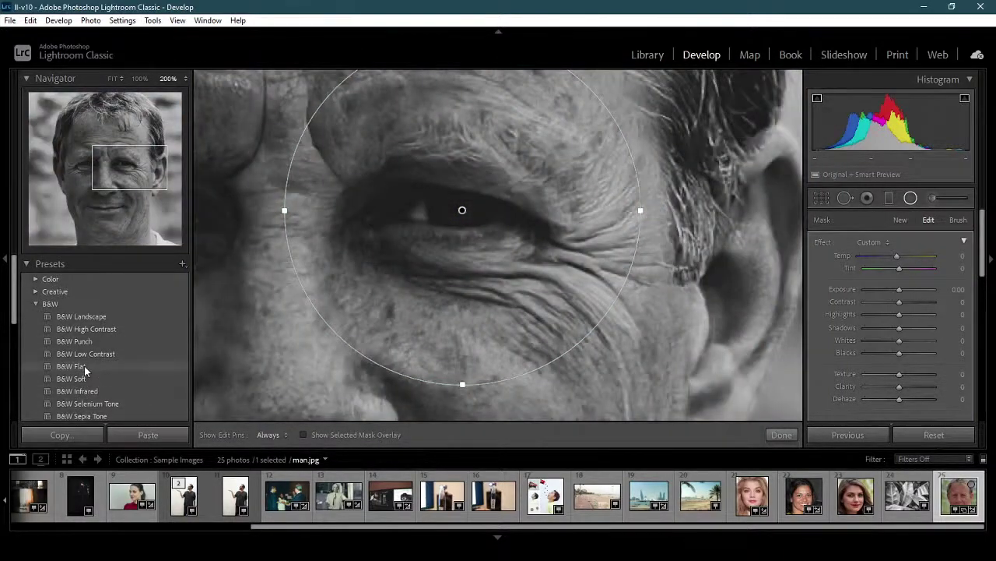
{"action": "left_click", "coordinate": [85, 368]}
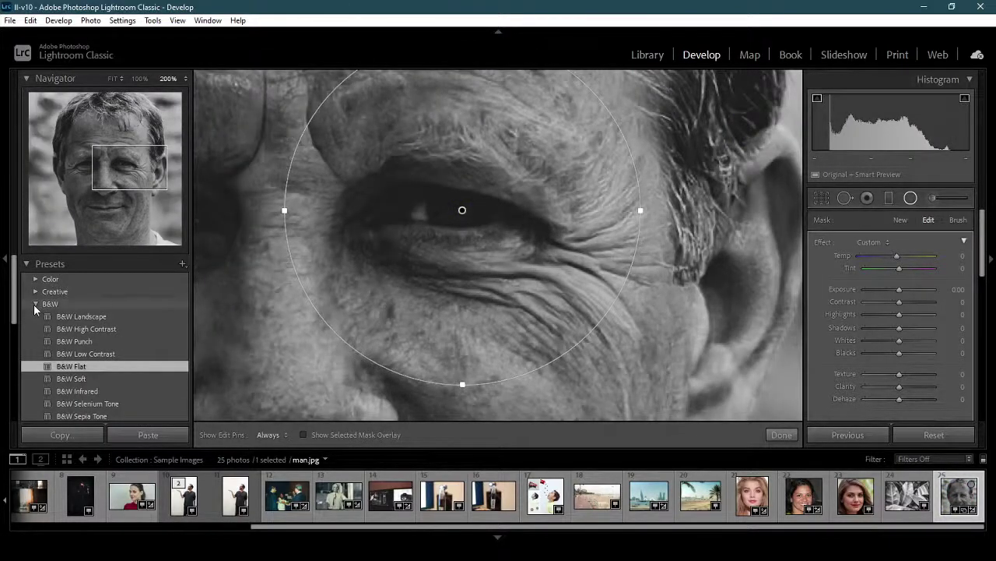
{"action": "left_click", "coordinate": [35, 304]}
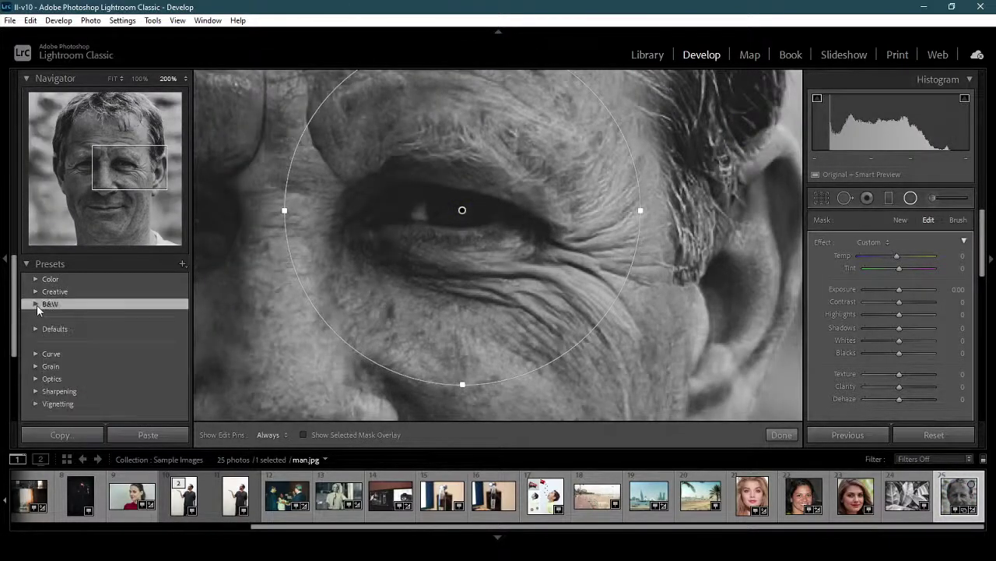
{"action": "left_click", "coordinate": [27, 263]}
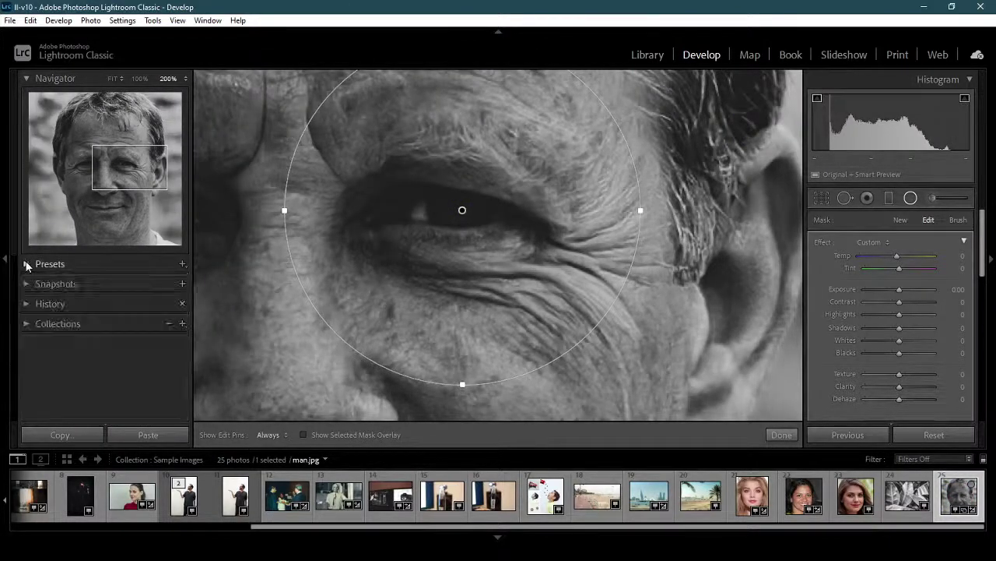
Reset all of the portrait's develop adjustments and create an inverted radial filter centered on the iris.
{"action": "left_click", "coordinate": [940, 438]}
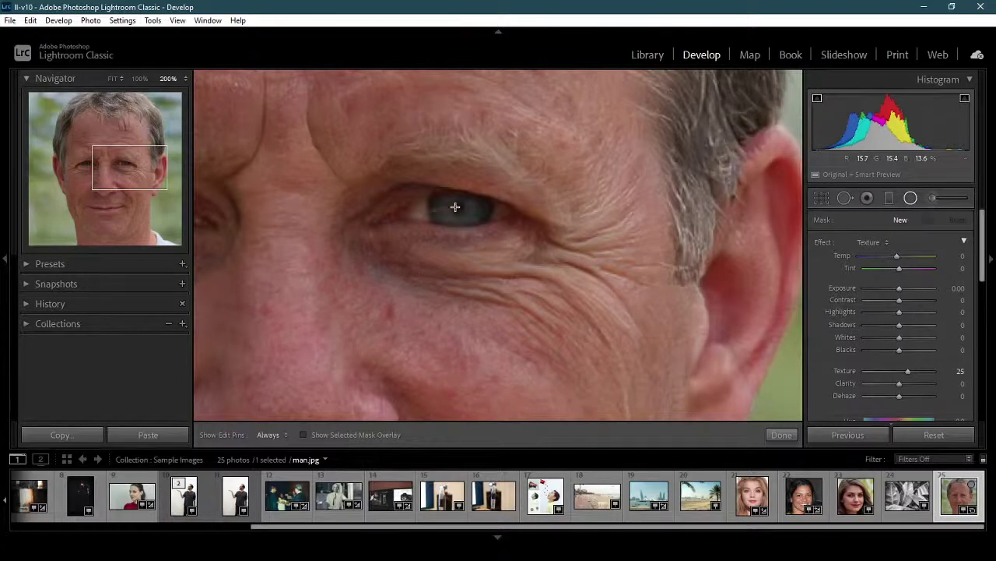
{"action": "left_click_drag", "start_coordinate": [456, 206], "coordinate": [620, 363]}
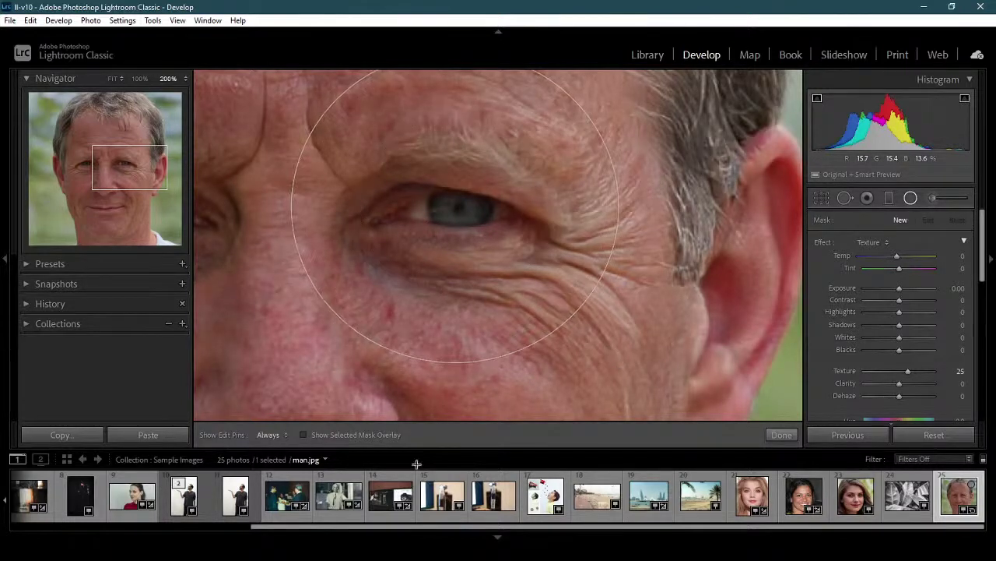
{"action": "left_click", "coordinate": [364, 434]}
{"action": "left_click", "coordinate": [364, 434]}
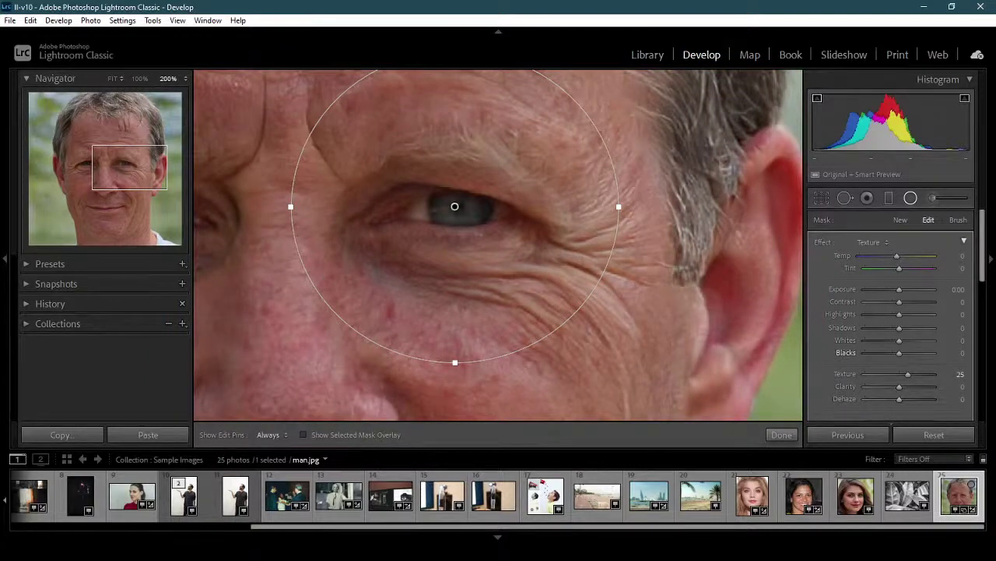
{"action": "scroll", "coordinate": [927, 272], "scroll_direction": "down", "scroll_amount": 5}
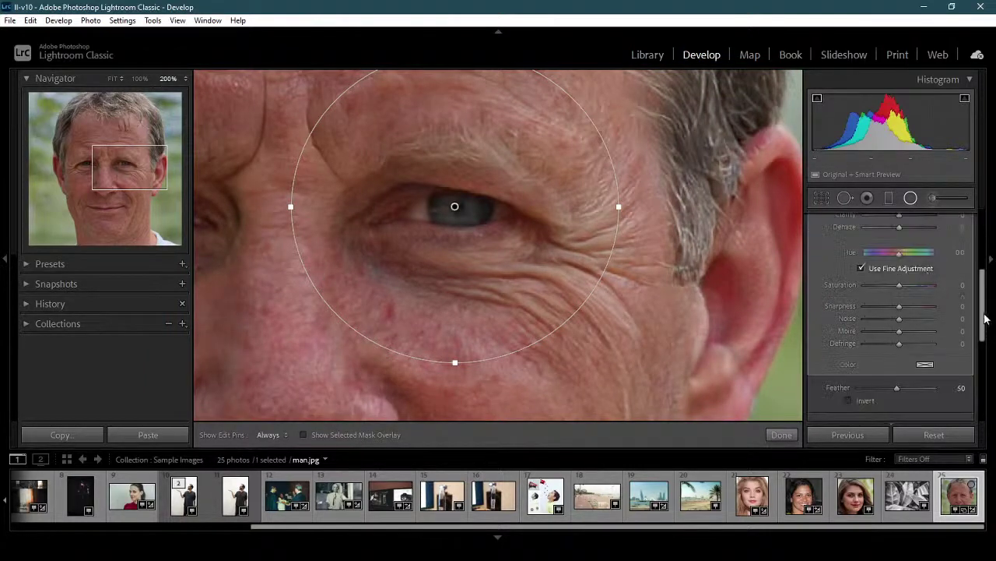
{"action": "scroll", "coordinate": [984, 315], "scroll_direction": "up", "scroll_amount": 1}
{"action": "scroll", "coordinate": [984, 315], "scroll_direction": "down", "scroll_amount": 3}
{"action": "left_click", "coordinate": [865, 336]}
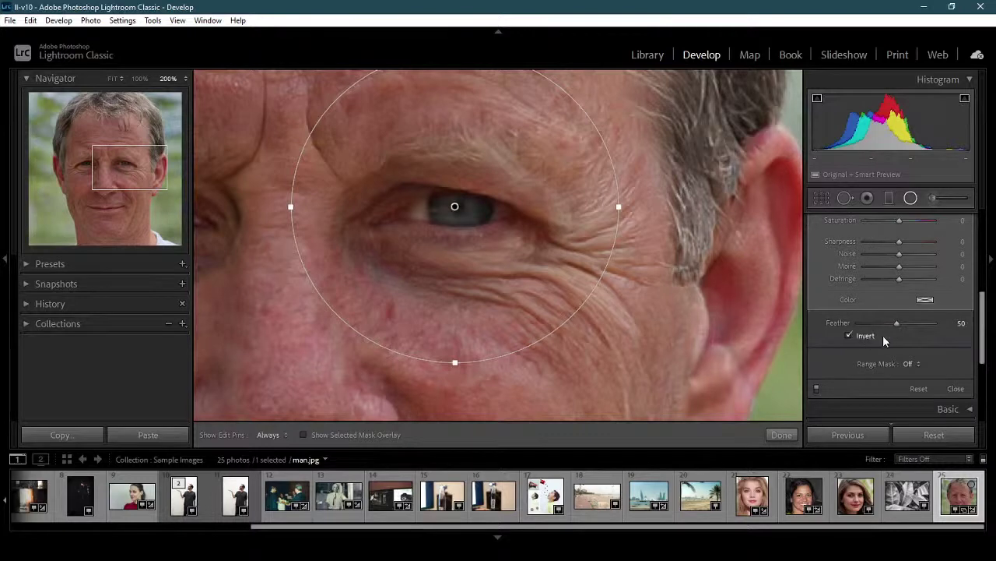
Try the radial filter's Temp at -100 and at 9, and return it to 0.
{"action": "scroll", "coordinate": [982, 341], "scroll_direction": "up", "scroll_amount": 5}
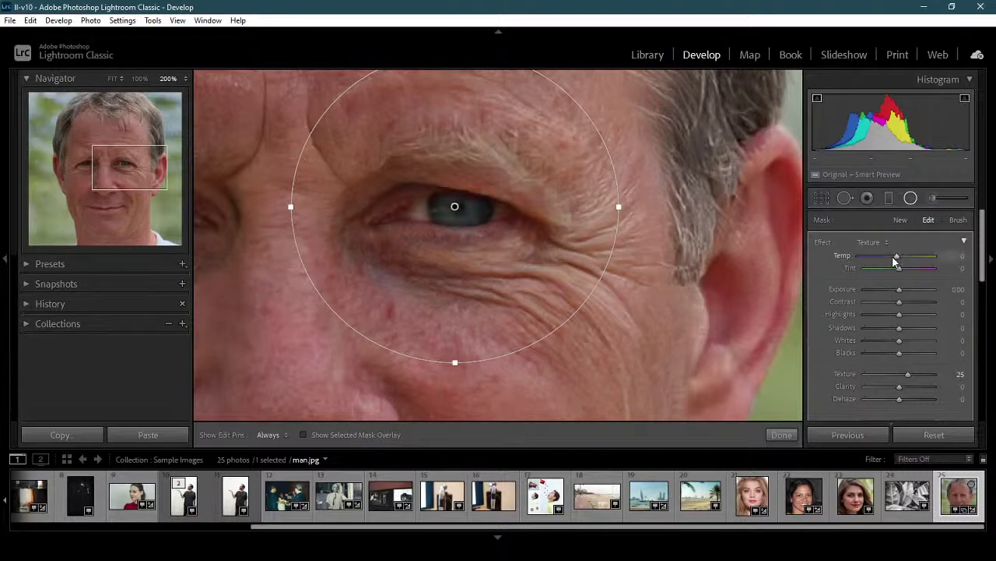
{"action": "left_click_drag", "start_coordinate": [897, 258], "coordinate": [844, 261]}
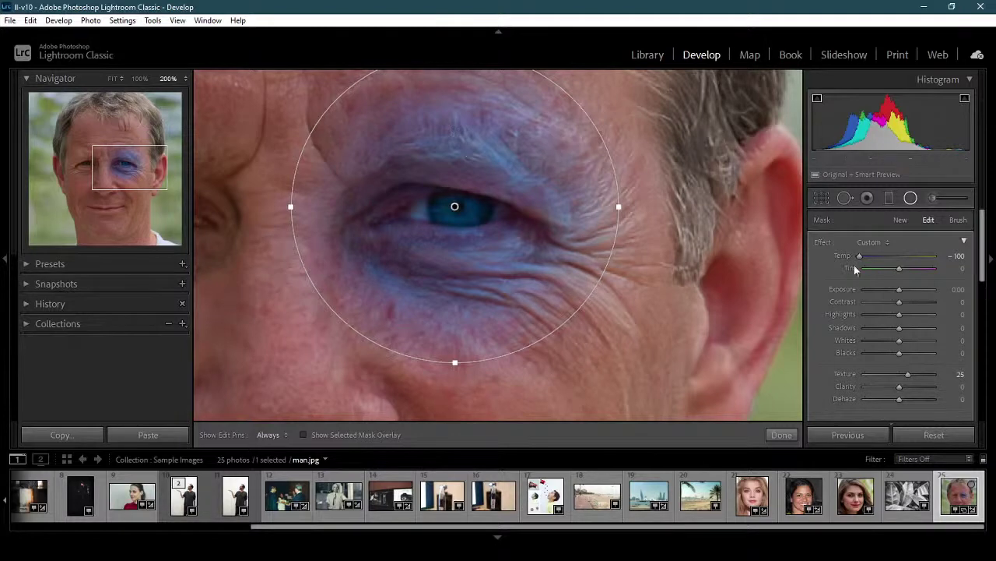
{"action": "left_click_drag", "start_coordinate": [859, 256], "coordinate": [900, 265]}
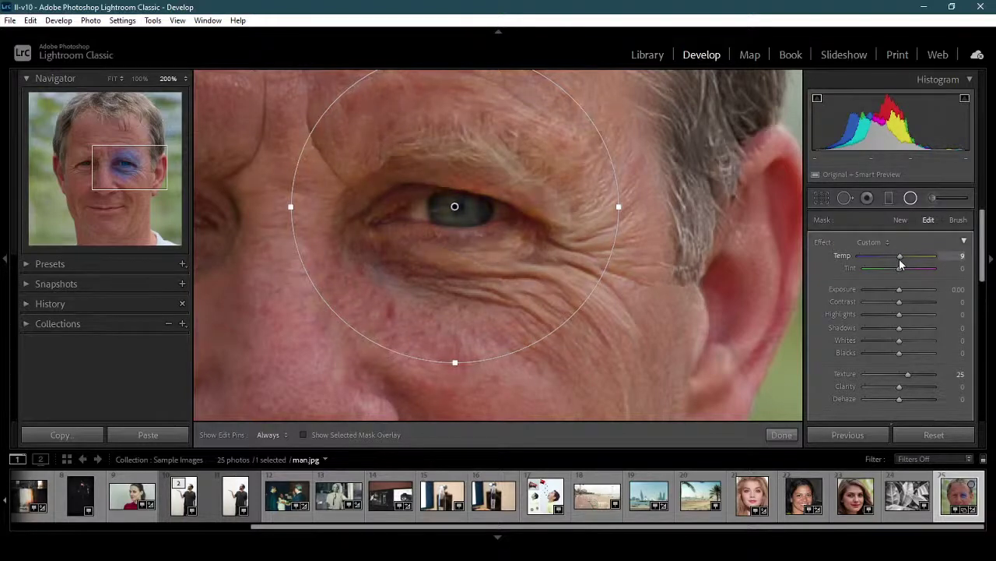
{"action": "left_click", "coordinate": [955, 257]}
{"action": "type", "text": "0"}
{"action": "key", "text": "Return"}
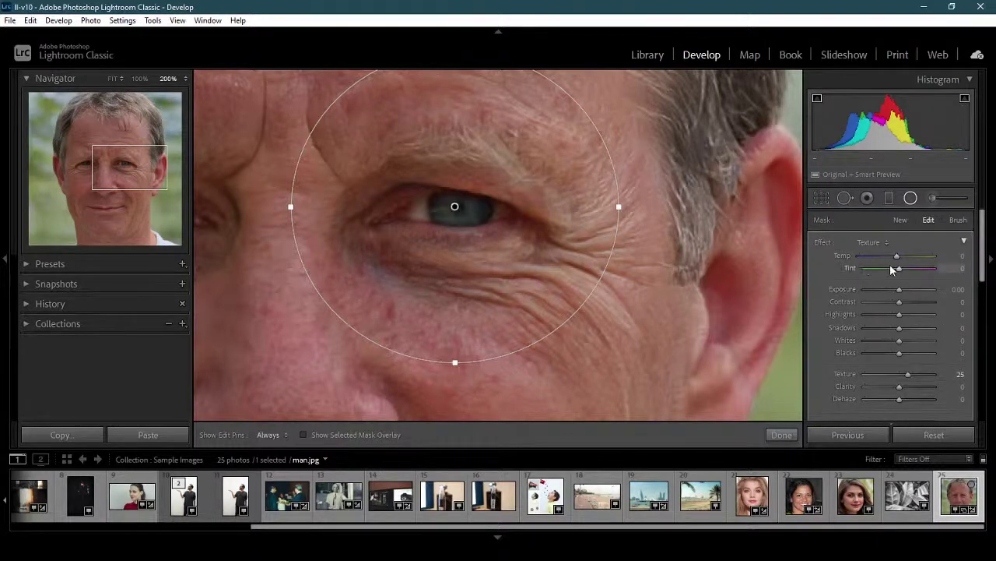
Try the radial filter's Tint at -100 and Temp at -48, and return both values to 0.
{"action": "left_click_drag", "start_coordinate": [899, 272], "coordinate": [850, 278]}
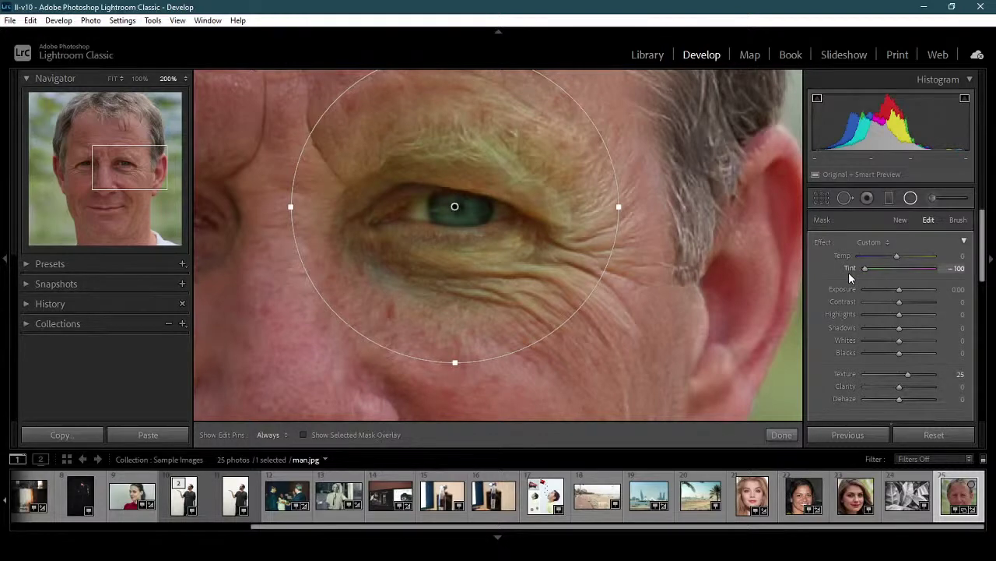
{"action": "left_click_drag", "start_coordinate": [850, 278], "coordinate": [900, 271]}
{"action": "left_click", "coordinate": [954, 269]}
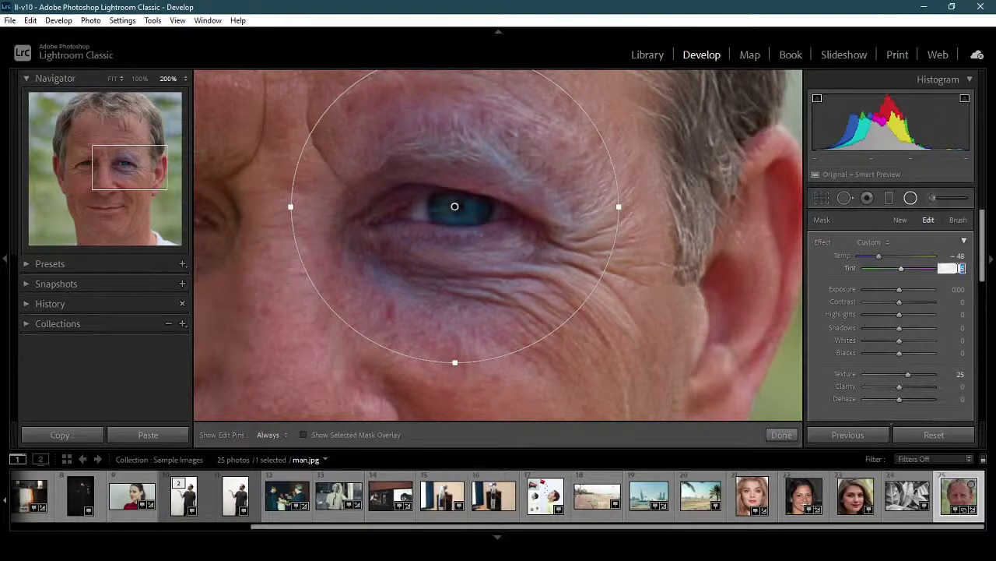
{"action": "type", "text": "0"}
{"action": "key", "text": "shift+Tab"}
{"action": "type", "text": "0"}
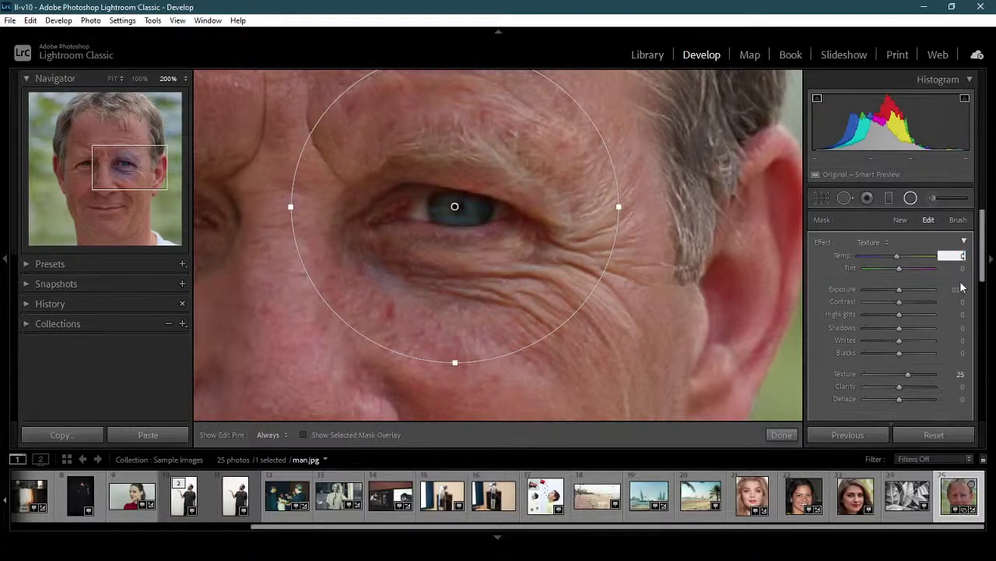
{"action": "scroll", "coordinate": [983, 249], "scroll_direction": "down", "scroll_amount": 2}
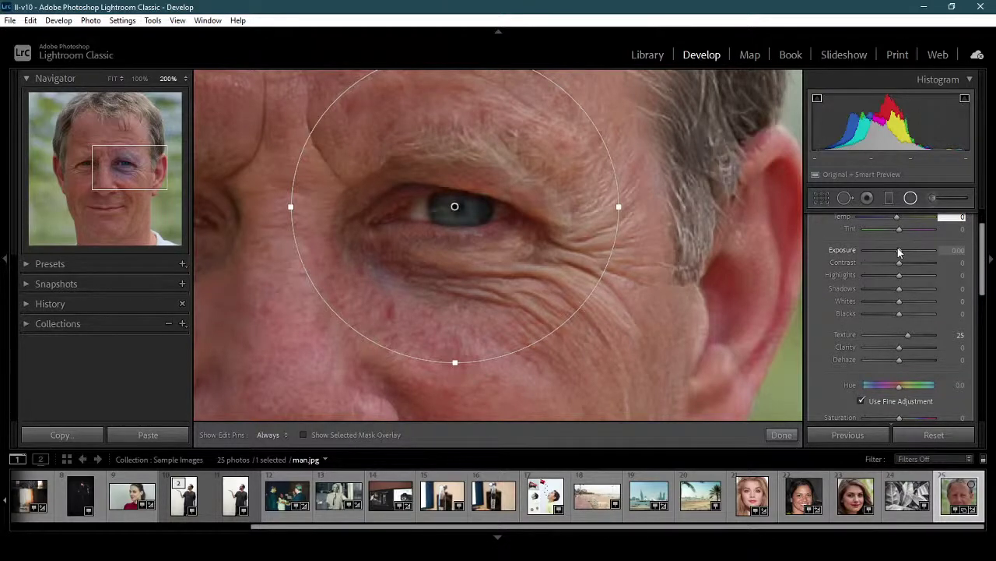
Try the radial filter's Exposure at 4.00 and -4.00, and set it to -3.27.
{"action": "left_click_drag", "start_coordinate": [898, 252], "coordinate": [949, 257]}
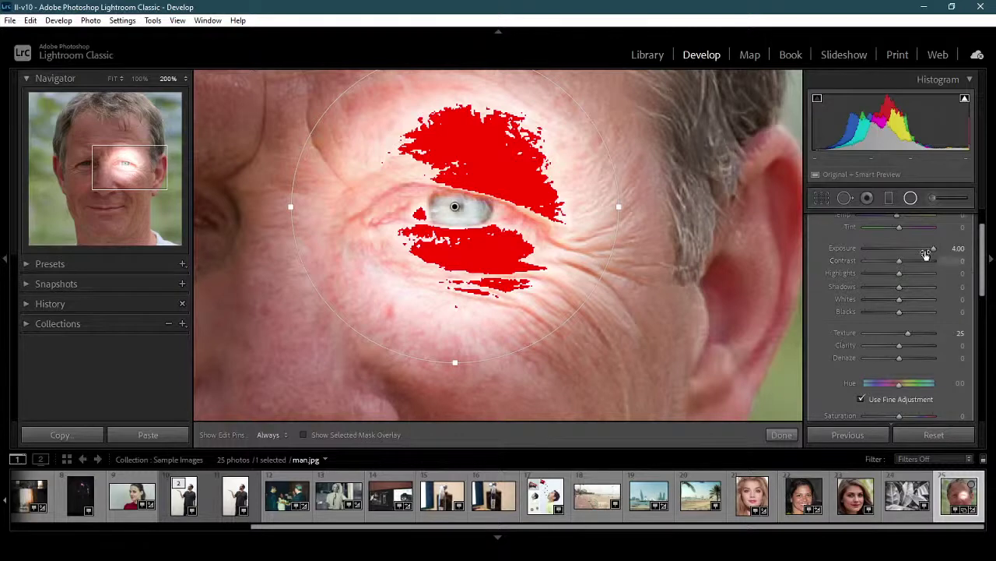
{"action": "left_click_drag", "start_coordinate": [934, 249], "coordinate": [845, 256]}
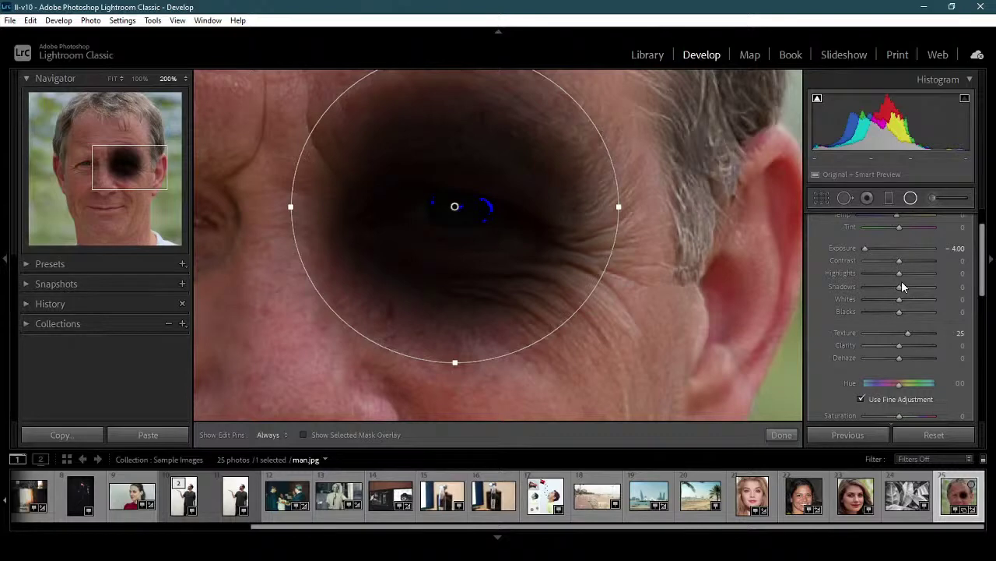
{"action": "left_click_drag", "start_coordinate": [865, 250], "coordinate": [872, 249]}
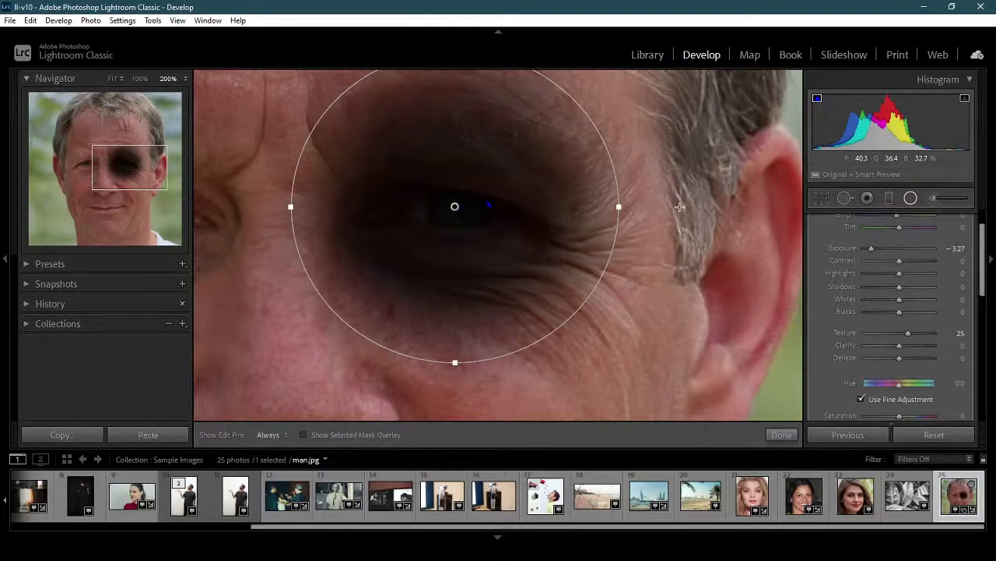
Flatten the radial filter into a wide ellipse around the eye, center it just below the iris and tilt it slightly clockwise.
{"action": "left_click_drag", "start_coordinate": [137, 172], "coordinate": [130, 164]}
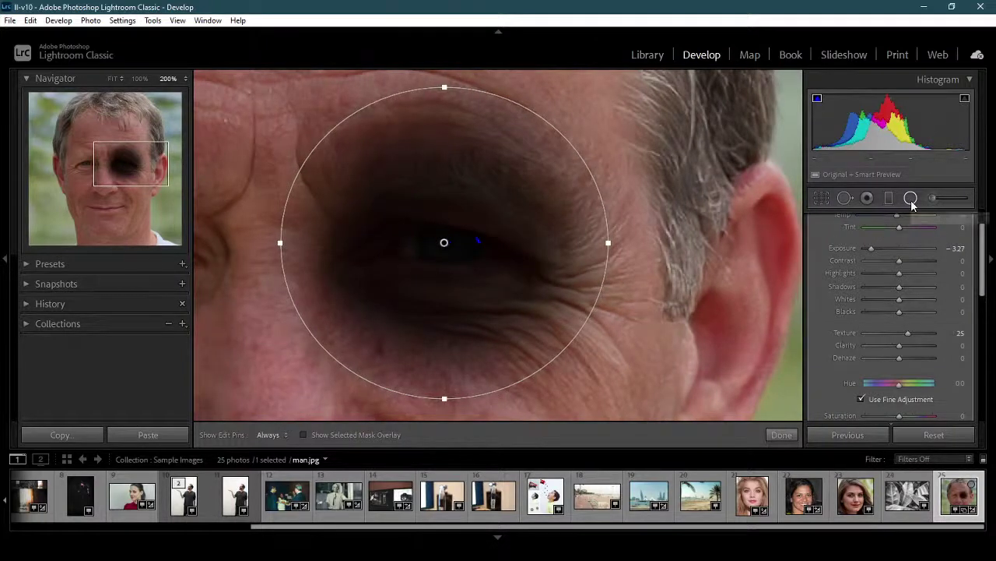
{"action": "left_click_drag", "start_coordinate": [445, 88], "coordinate": [445, 136]}
{"action": "left_click_drag", "start_coordinate": [443, 244], "coordinate": [465, 260]}
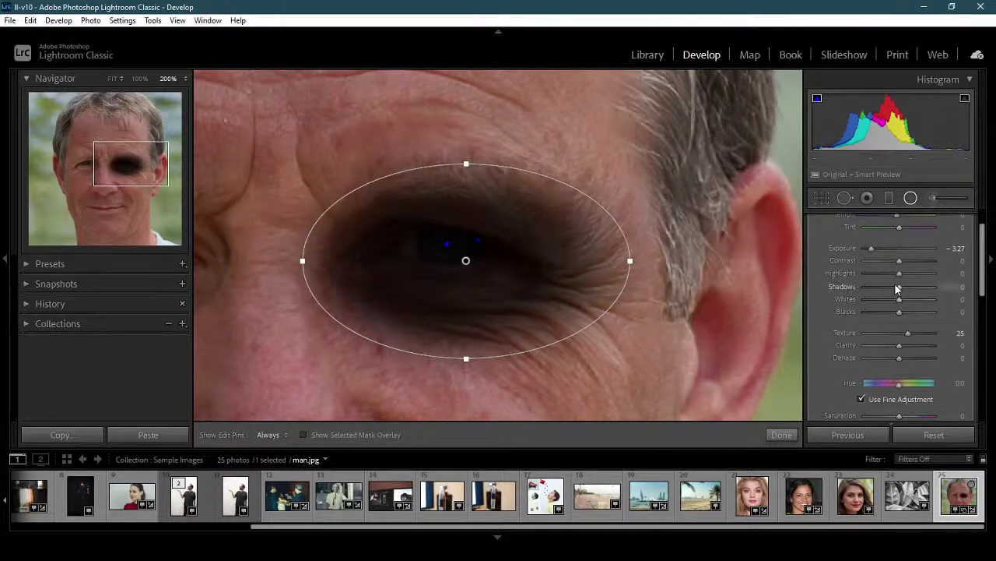
{"action": "left_click_drag", "start_coordinate": [871, 248], "coordinate": [871, 250]}
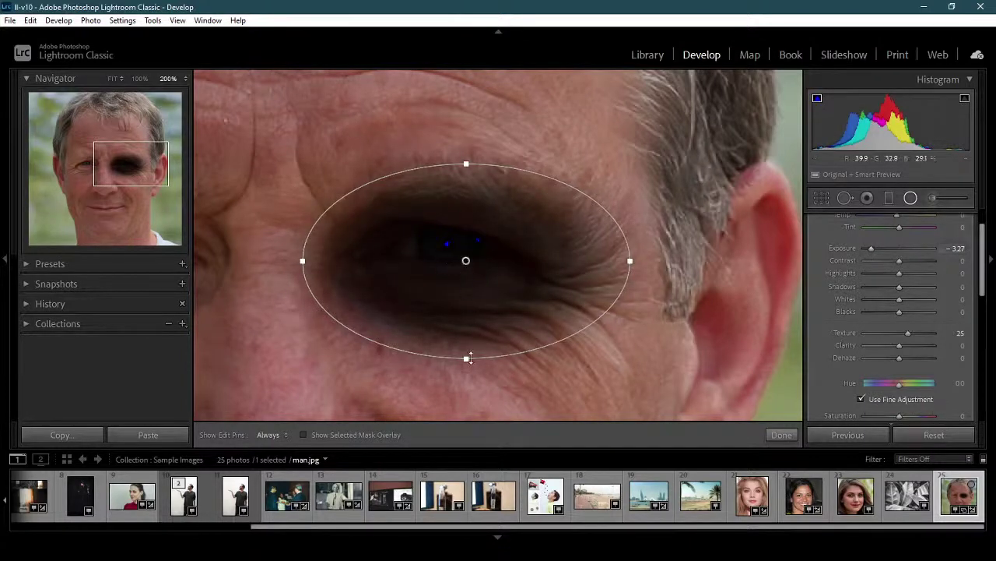
{"action": "left_click_drag", "start_coordinate": [468, 358], "coordinate": [468, 327]}
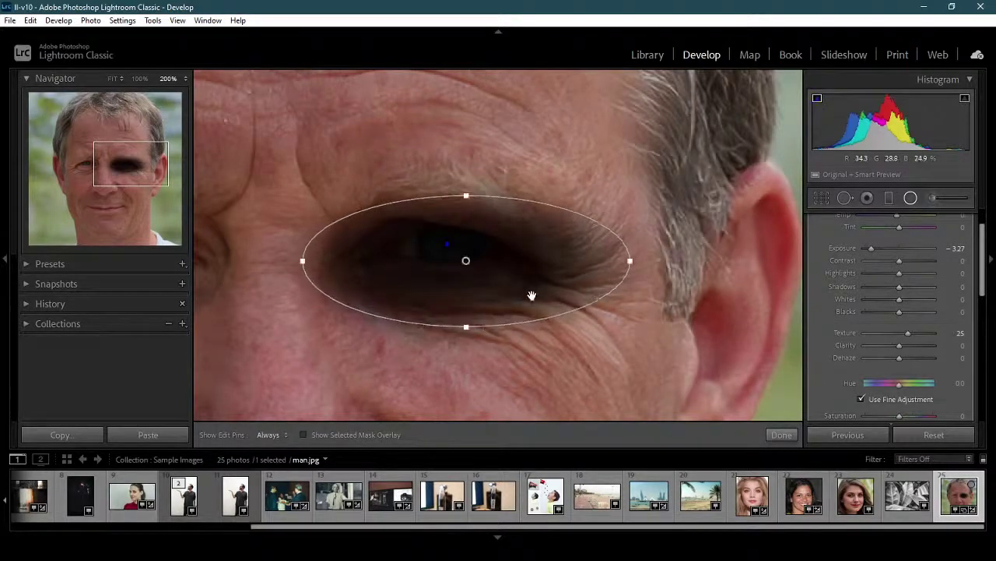
{"action": "left_click_drag", "start_coordinate": [610, 237], "coordinate": [609, 237]}
{"action": "left_click_drag", "start_coordinate": [469, 260], "coordinate": [467, 259]}
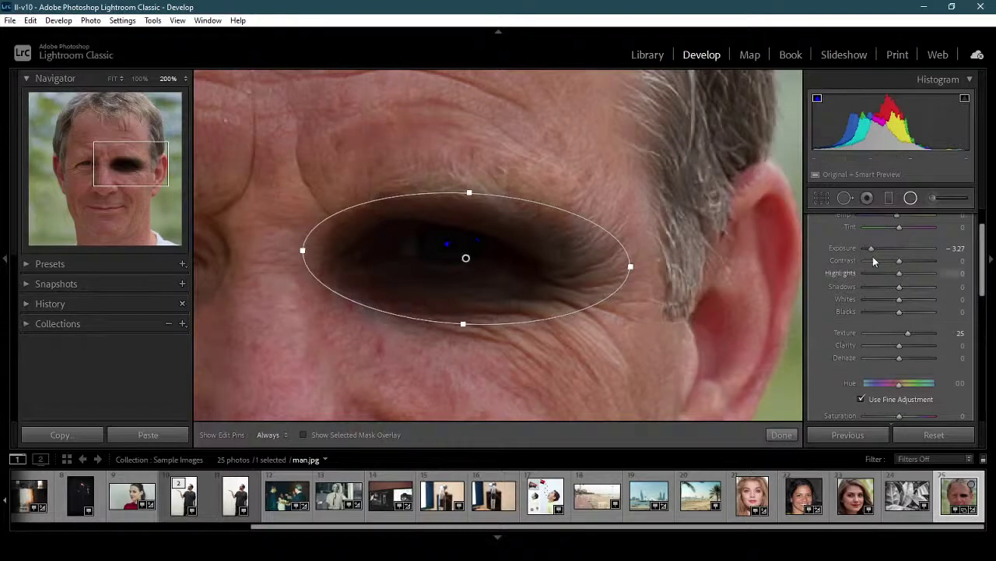
Try the radial filter's Exposure at -2.18 and -2.84, and return it to 0.
{"action": "left_click_drag", "start_coordinate": [873, 250], "coordinate": [884, 245]}
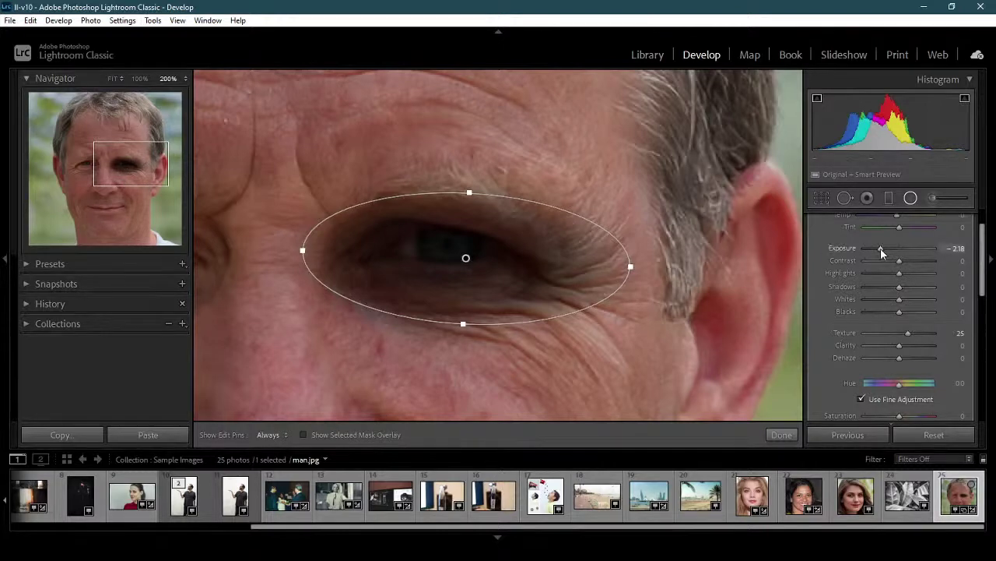
{"action": "left_click_drag", "start_coordinate": [882, 252], "coordinate": [874, 252]}
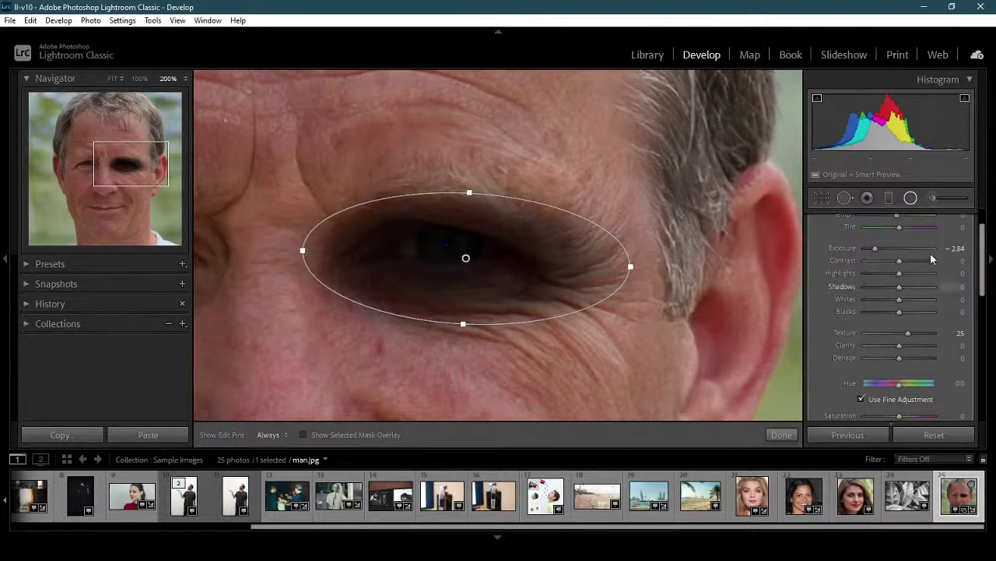
{"action": "left_click", "coordinate": [953, 248]}
{"action": "type", "text": "0"}
{"action": "key", "text": "Return"}
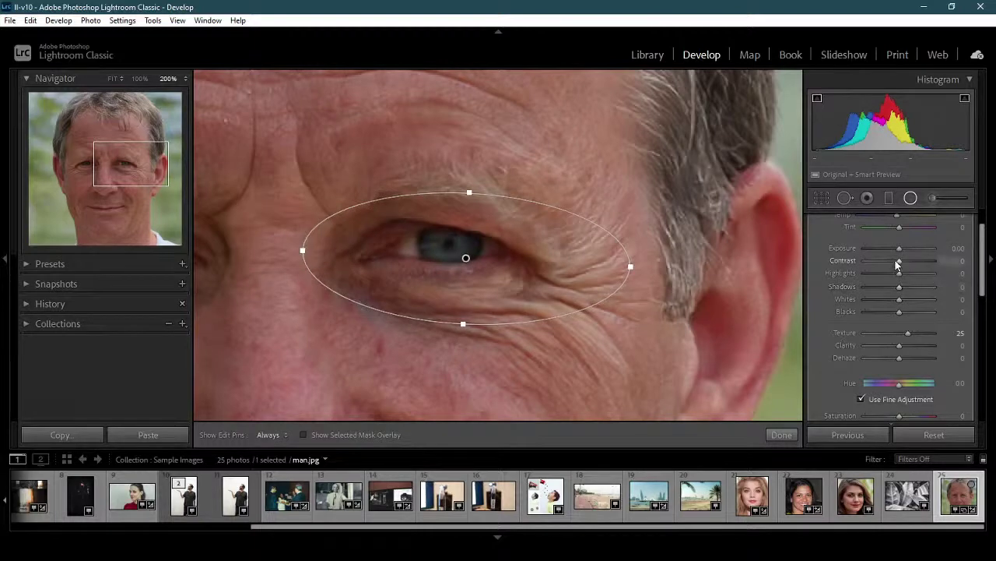
Try the radial filter's Contrast at -100 and 100, and return it to 0.
{"action": "left_click_drag", "start_coordinate": [901, 266], "coordinate": [840, 264]}
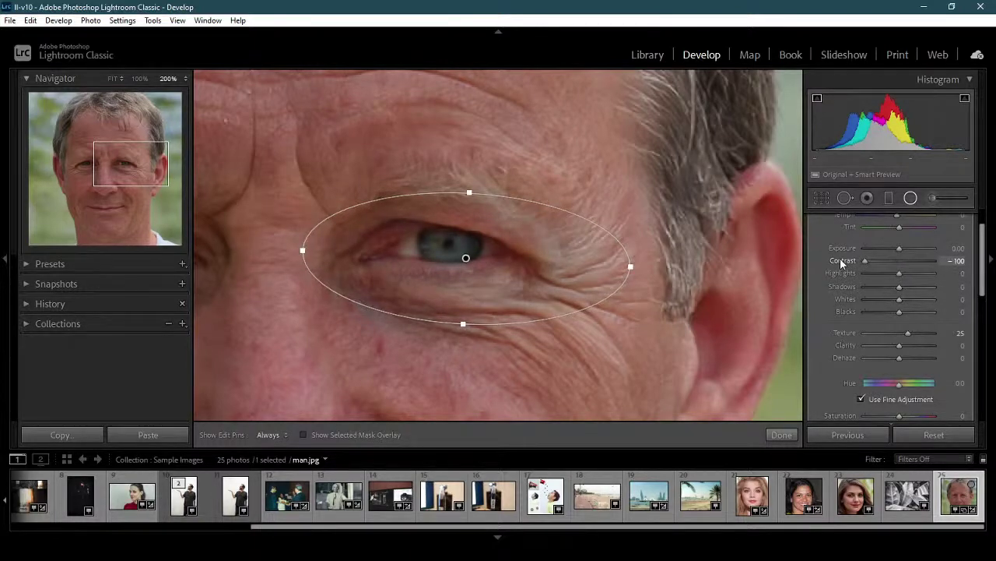
{"action": "left_click_drag", "start_coordinate": [841, 264], "coordinate": [972, 267]}
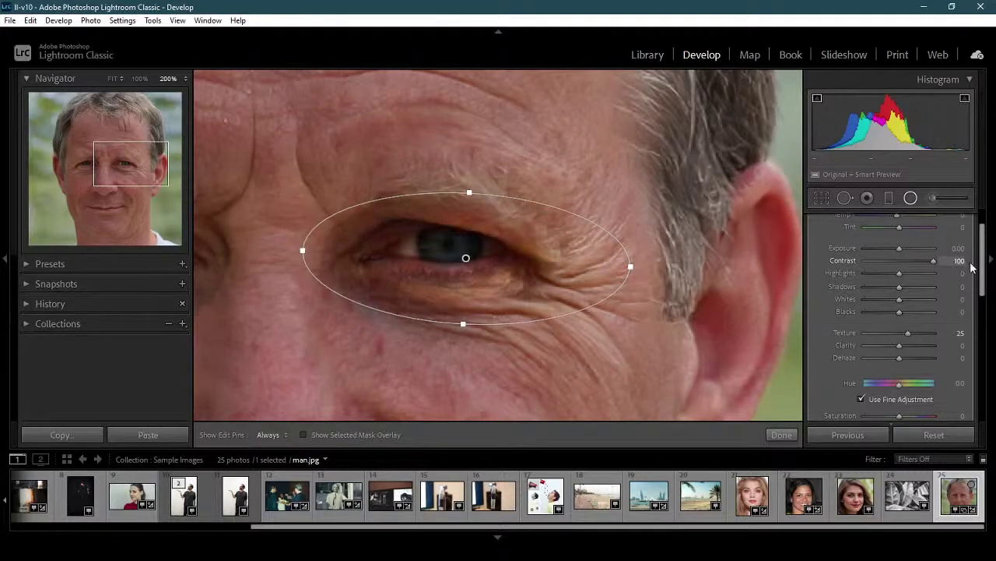
{"action": "double_click", "coordinate": [961, 261]}
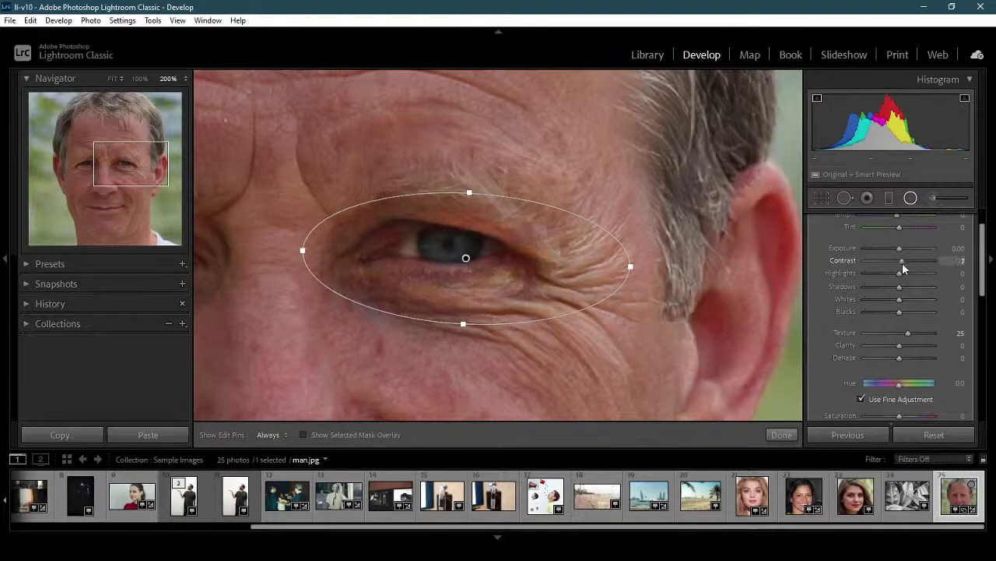
{"action": "key", "text": "ctrl+z"}
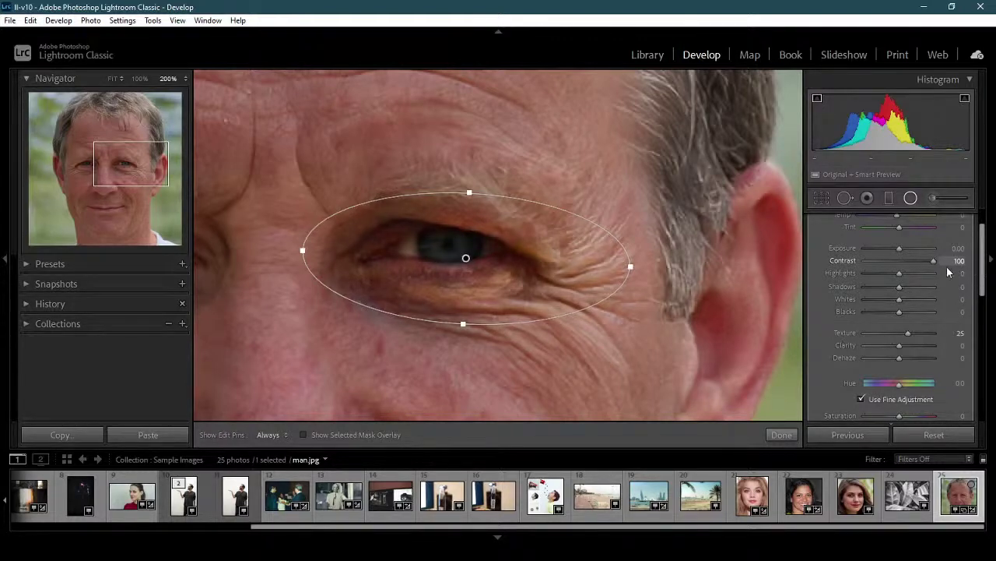
{"action": "left_click_drag", "start_coordinate": [949, 268], "coordinate": [847, 273]}
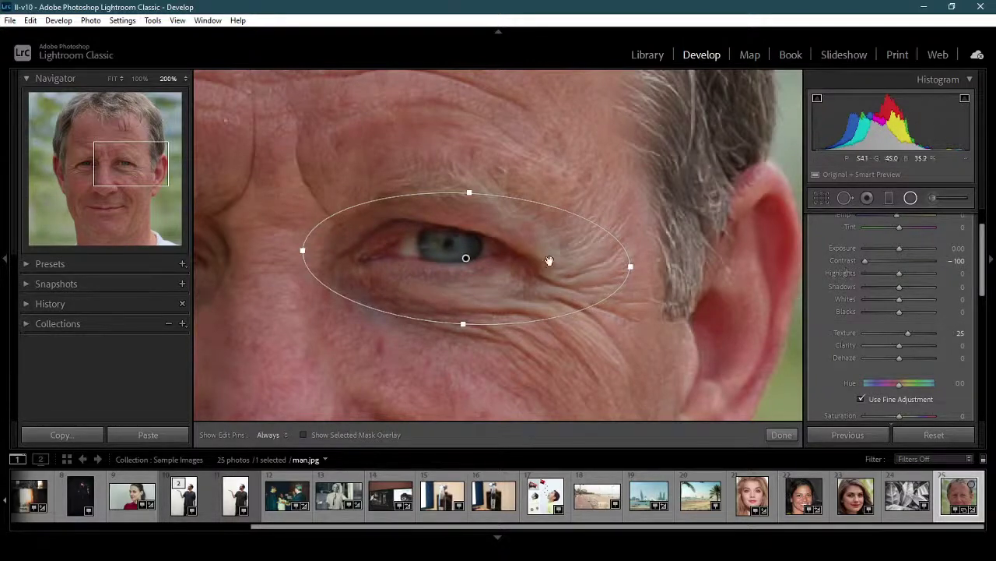
{"action": "left_click", "coordinate": [957, 264]}
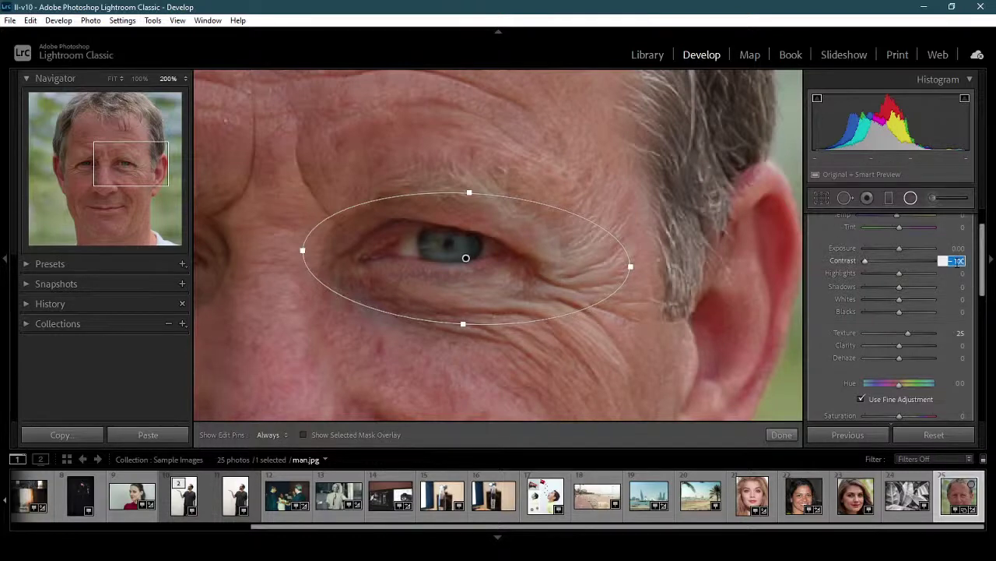
{"action": "type", "text": "0"}
{"action": "key", "text": "Return"}
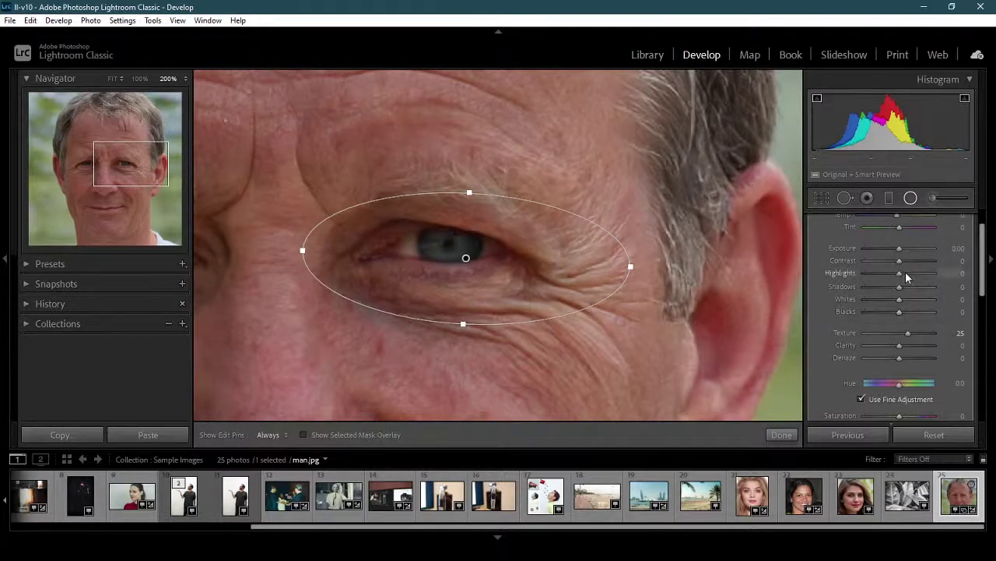
Try lowering the radial filter's Highlights and return the value to 0.
{"action": "left_click_drag", "start_coordinate": [901, 273], "coordinate": [826, 278]}
{"action": "left_click", "coordinate": [956, 273]}
{"action": "type", "text": "00"}
{"action": "key", "text": "Return"}
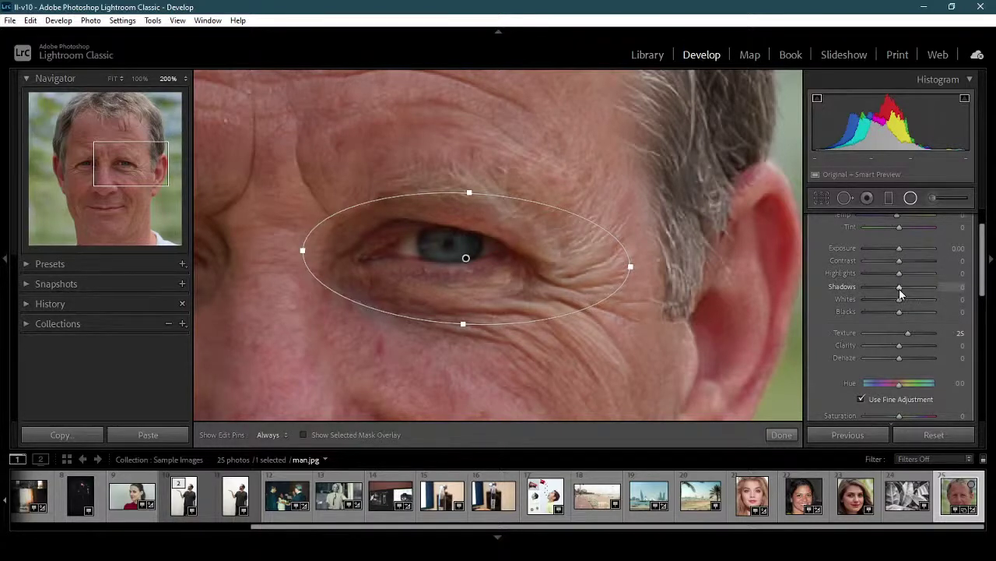
Try the radial filter's Shadows at 100 and -100, and return the value to 0.
{"action": "left_click_drag", "start_coordinate": [900, 291], "coordinate": [934, 288]}
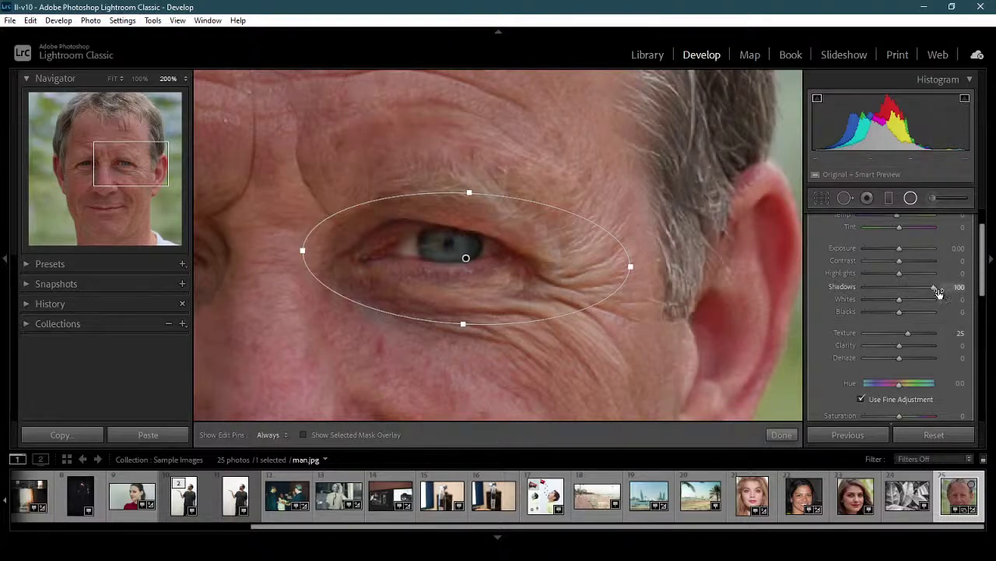
{"action": "left_click_drag", "start_coordinate": [939, 291], "coordinate": [865, 288]}
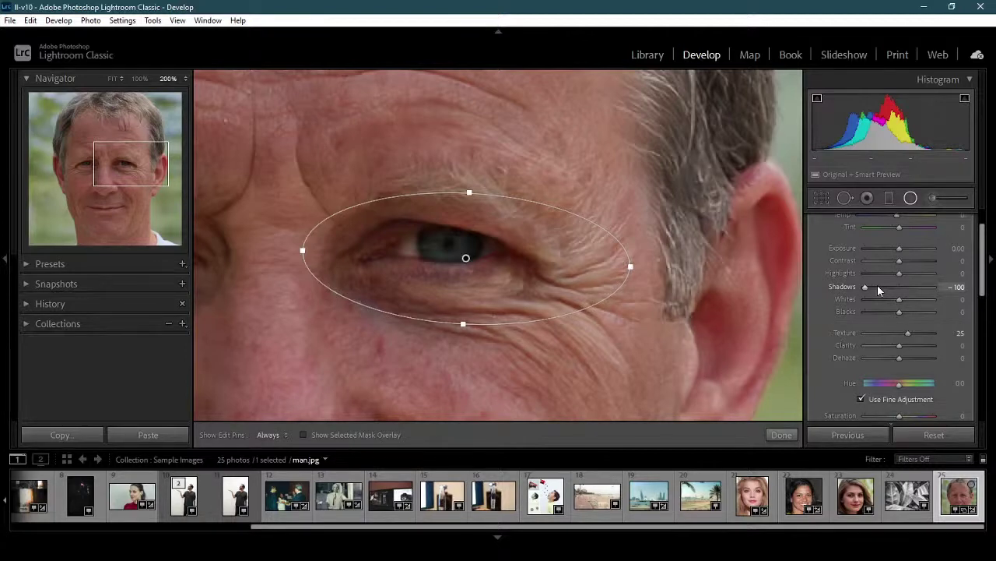
{"action": "key", "text": "0"}
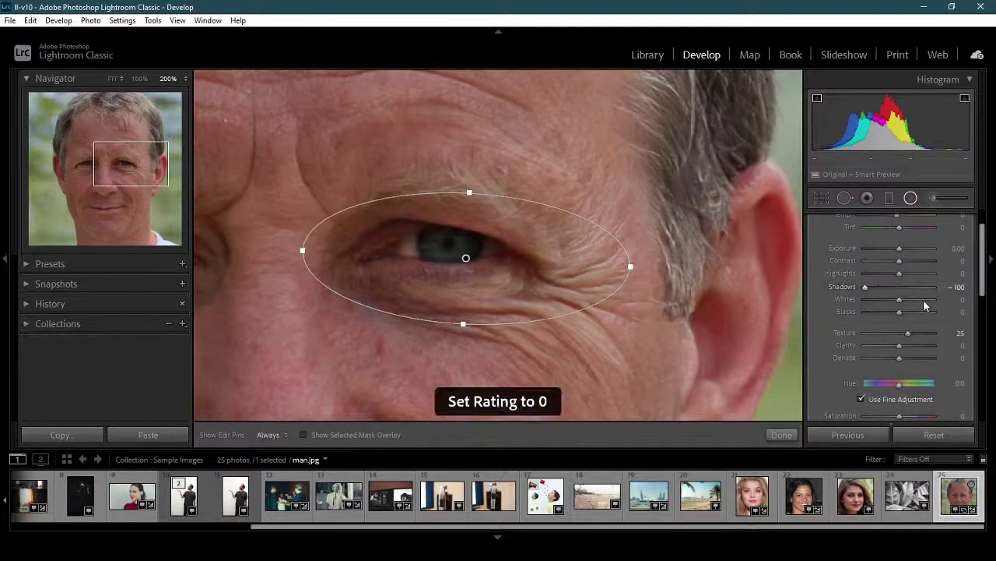
{"action": "left_click", "coordinate": [960, 287]}
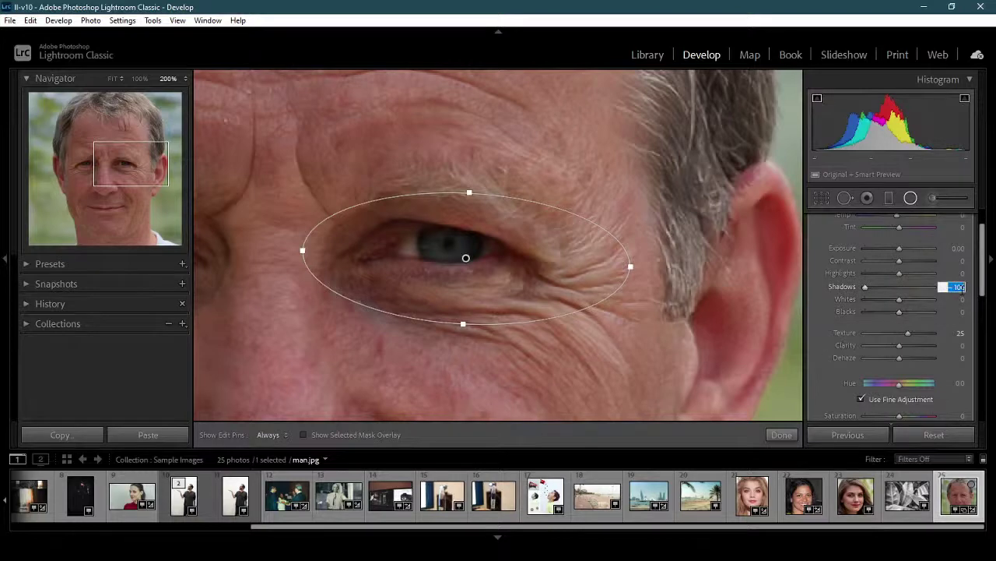
{"action": "type", "text": "0"}
{"action": "key", "text": "Return"}
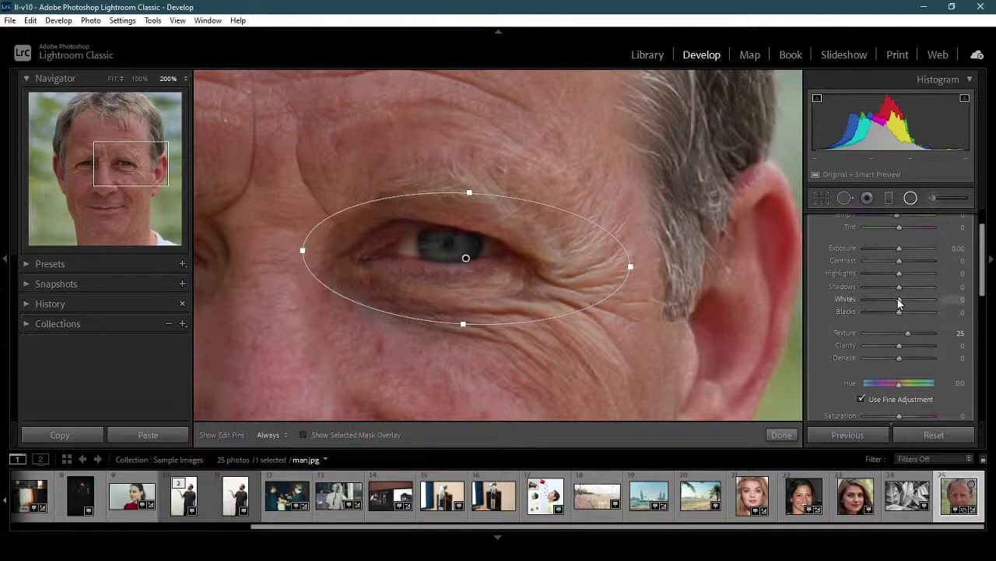
Try the radial filter's Whites at 100 and 18 and Blacks at -9, and return both values to 0.
{"action": "left_click_drag", "start_coordinate": [901, 303], "coordinate": [963, 305]}
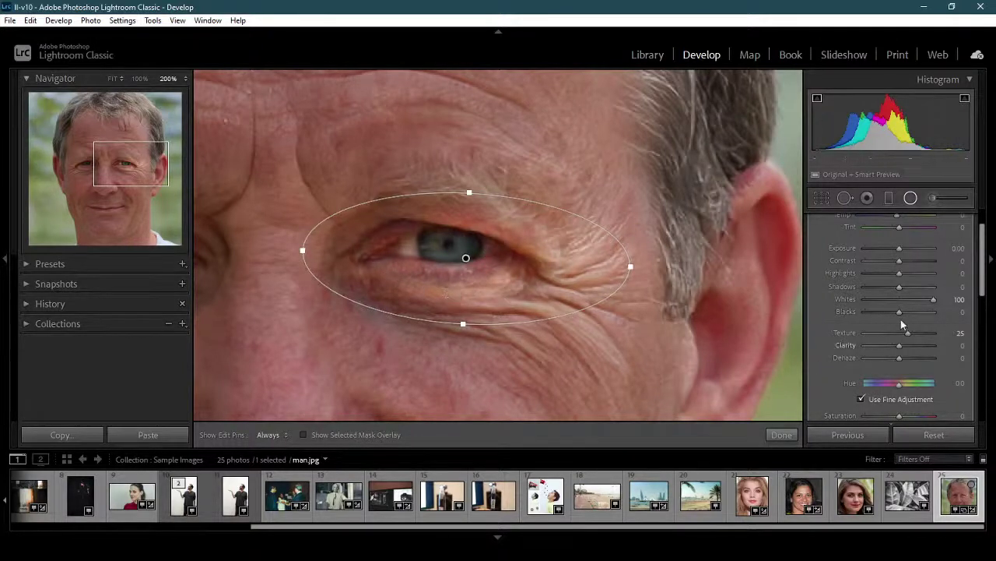
{"action": "mouse_move", "coordinate": [899, 314]}
{"action": "left_mouse_down"}
{"action": "mouse_move", "coordinate": [849, 314]}
{"action": "mouse_move", "coordinate": [904, 314]}
{"action": "mouse_move", "coordinate": [888, 315]}
{"action": "mouse_move", "coordinate": [930, 300]}
{"action": "mouse_move", "coordinate": [885, 315]}
{"action": "mouse_move", "coordinate": [896, 316]}
{"action": "left_mouse_up"}
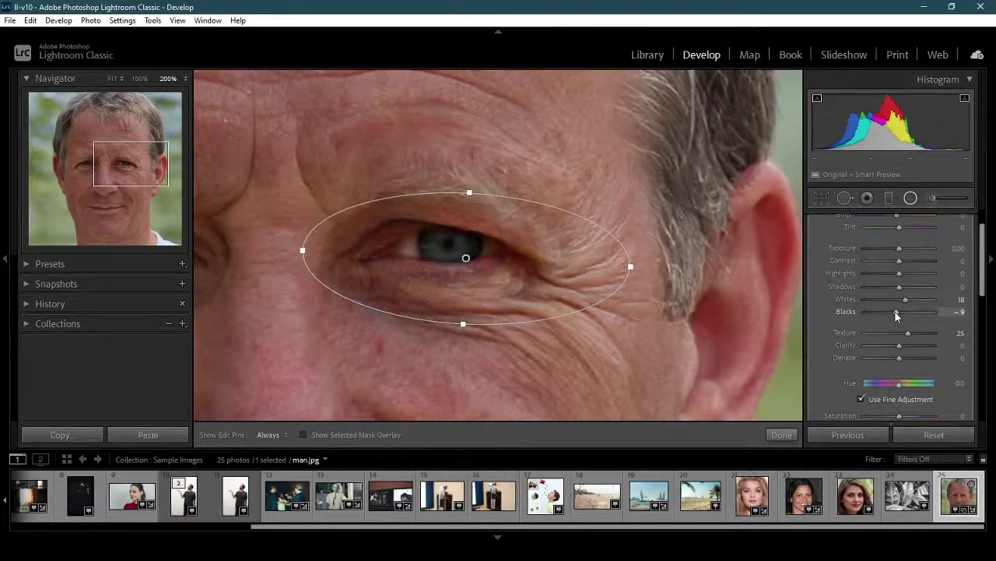
{"action": "left_click", "coordinate": [957, 311]}
{"action": "type", "text": "0"}
{"action": "left_click", "coordinate": [953, 299]}
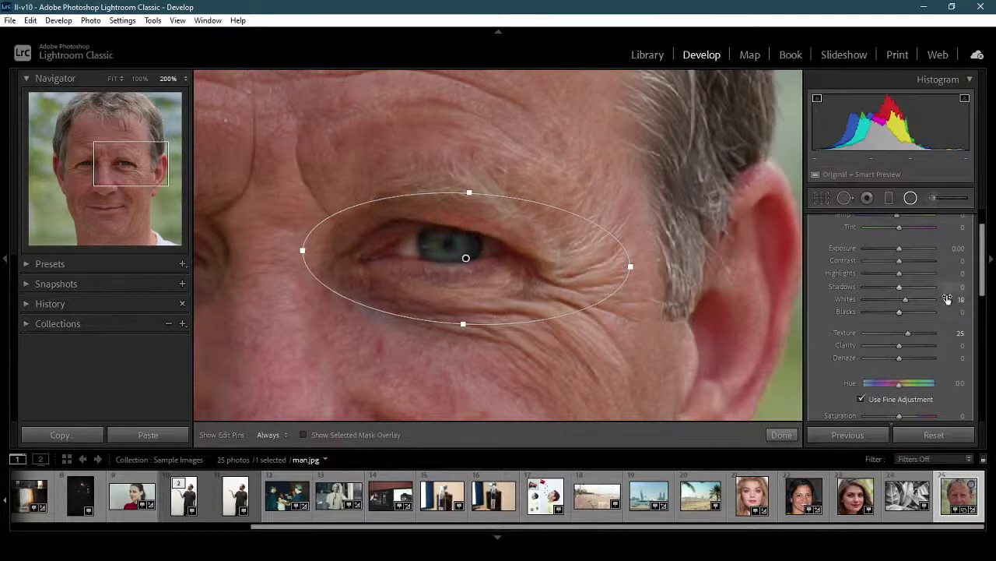
{"action": "type", "text": "0"}
{"action": "key", "text": "Return"}
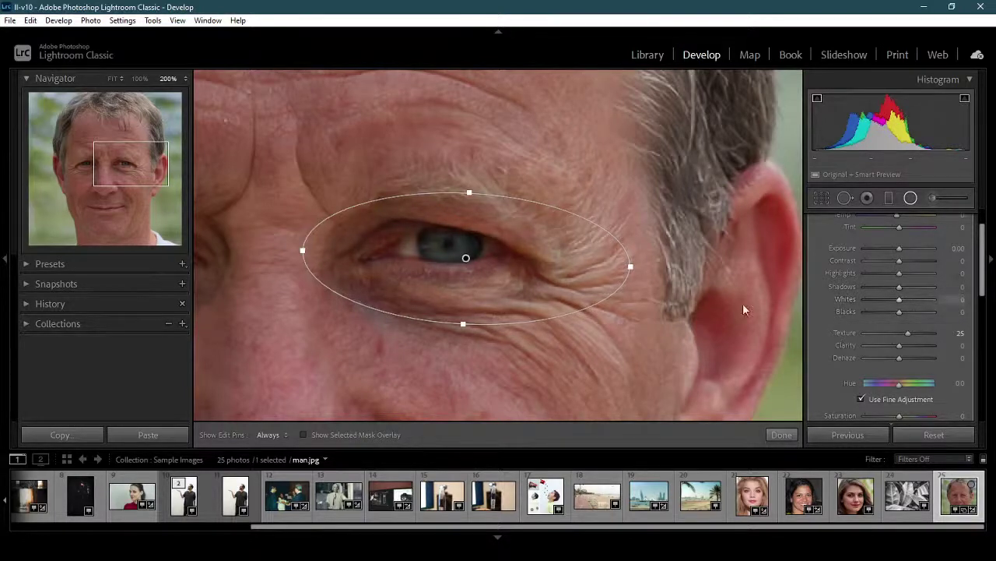
Enlarge the radial filter to a nearly round shape covering the eyebrow, the eye and the wrinkles around it.
{"action": "left_click_drag", "start_coordinate": [463, 324], "coordinate": [461, 417]}
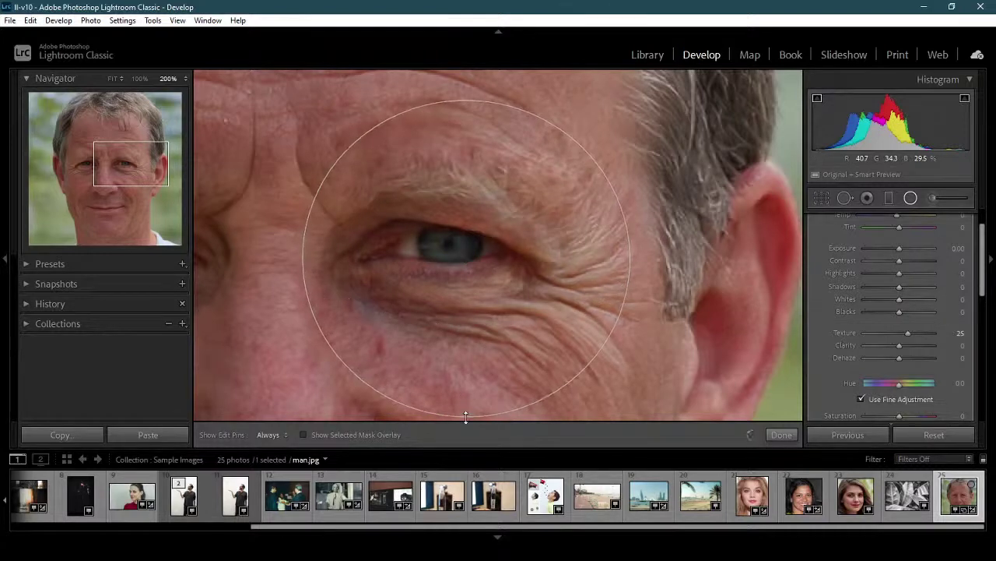
{"action": "left_click_drag", "start_coordinate": [458, 292], "coordinate": [475, 307]}
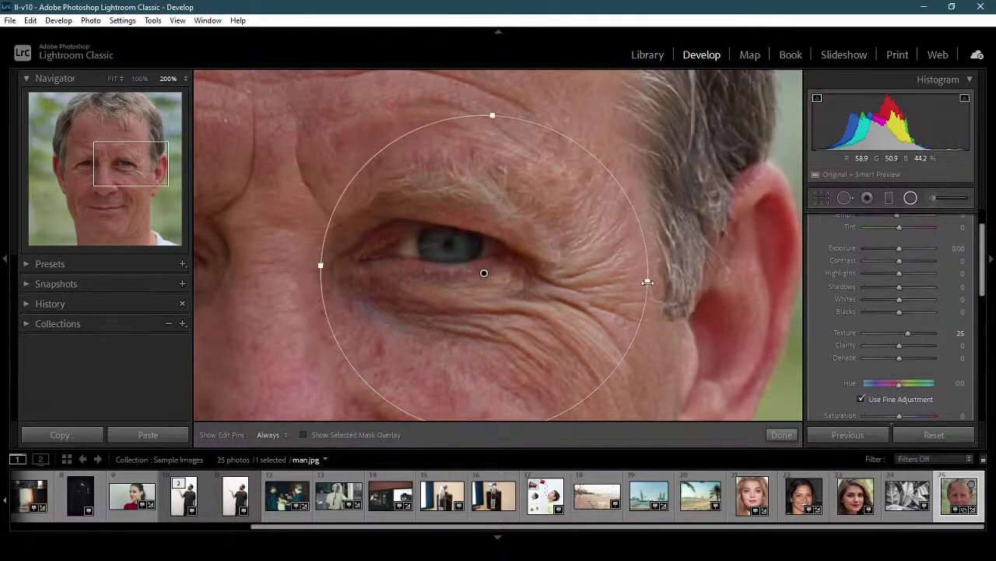
{"action": "left_click_drag", "start_coordinate": [647, 281], "coordinate": [668, 281]}
{"action": "left_click_drag", "start_coordinate": [505, 281], "coordinate": [496, 269]}
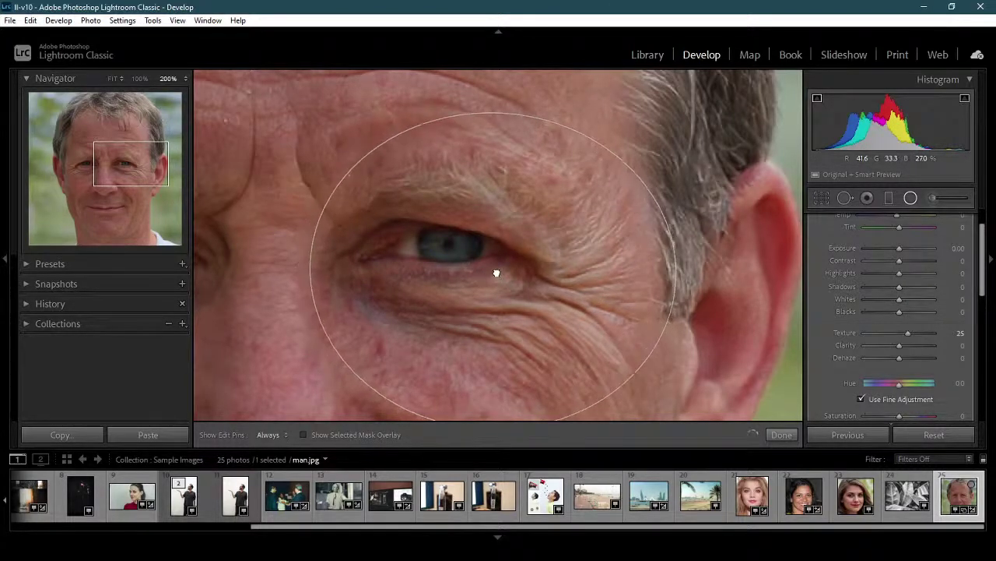
Try the radial filter's Texture at 100 and -100 on the wrinkles around the eye, and set the value to 0.
{"action": "left_click_drag", "start_coordinate": [151, 179], "coordinate": [134, 167]}
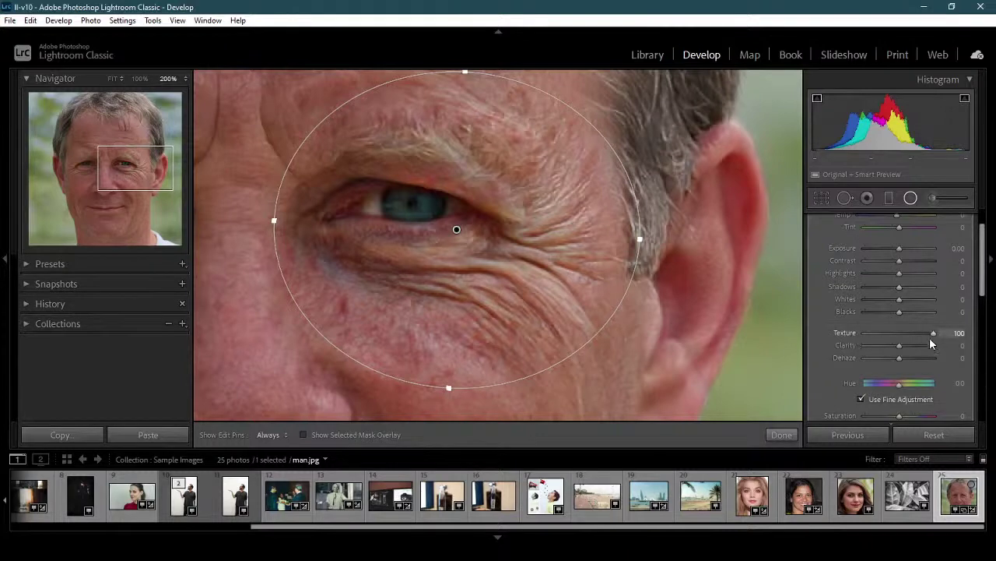
{"action": "left_click_drag", "start_coordinate": [932, 334], "coordinate": [859, 338]}
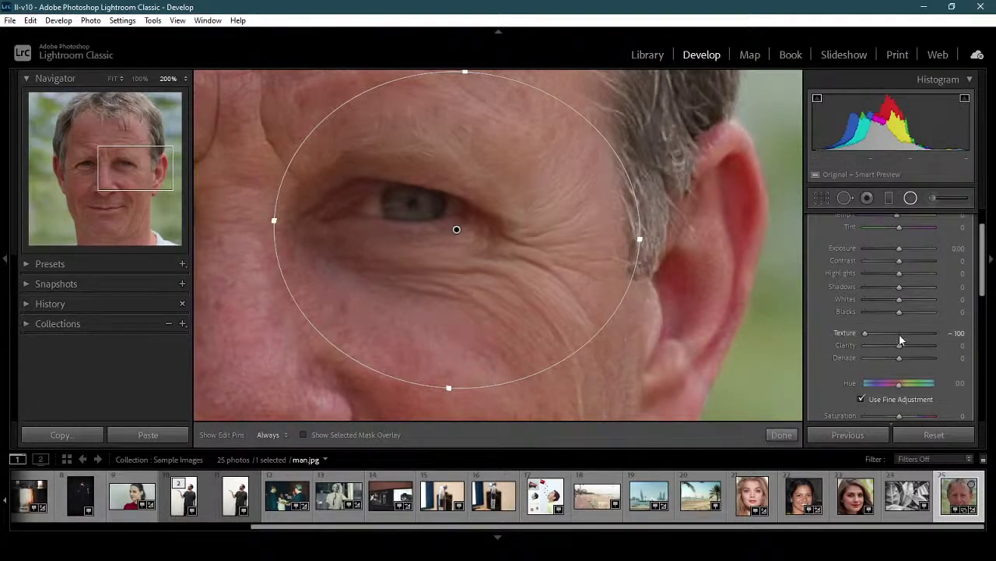
{"action": "left_click_drag", "start_coordinate": [902, 336], "coordinate": [942, 342]}
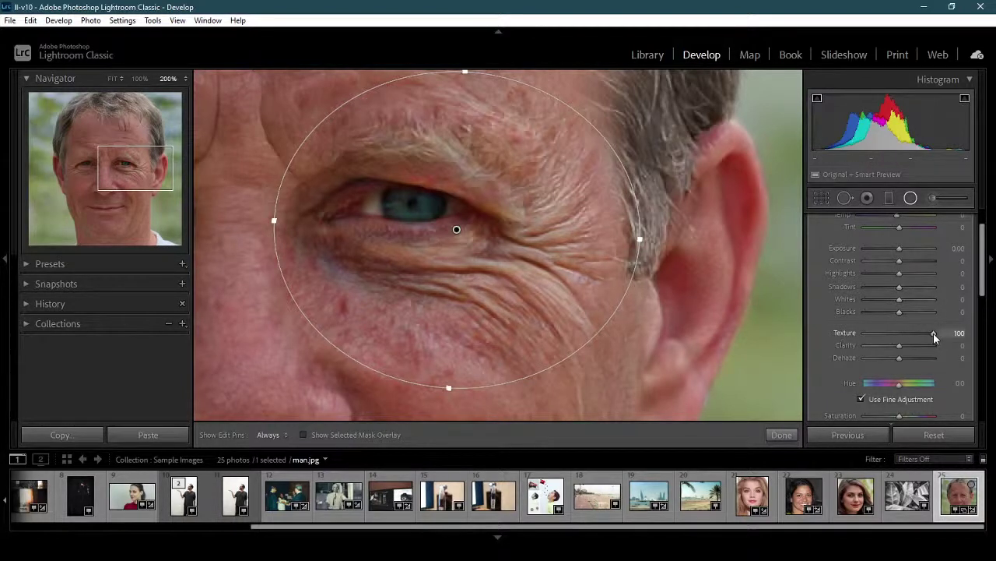
{"action": "left_click_drag", "start_coordinate": [933, 332], "coordinate": [897, 339]}
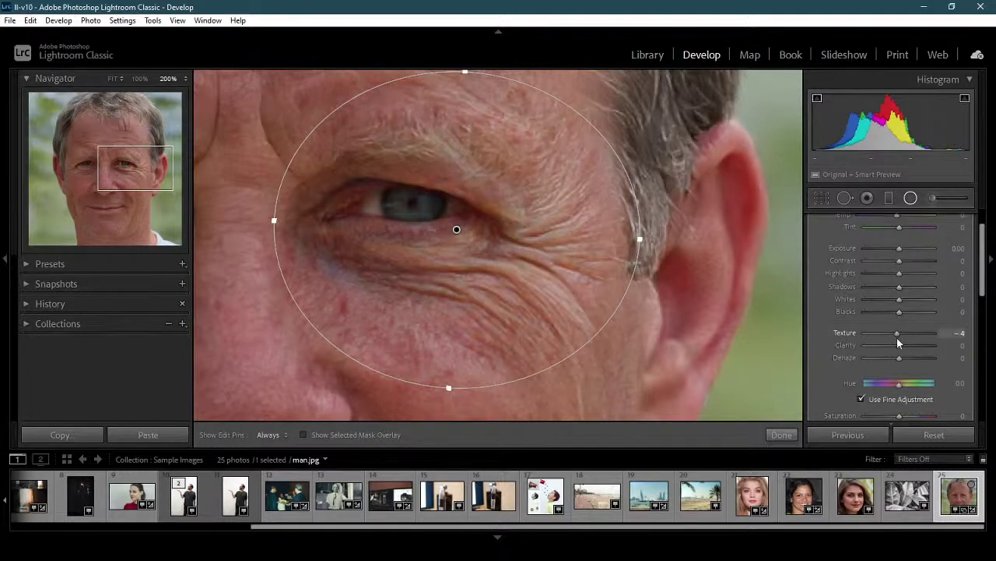
{"action": "left_click", "coordinate": [942, 332]}
{"action": "type", "text": "0"}
{"action": "key", "text": "Return"}
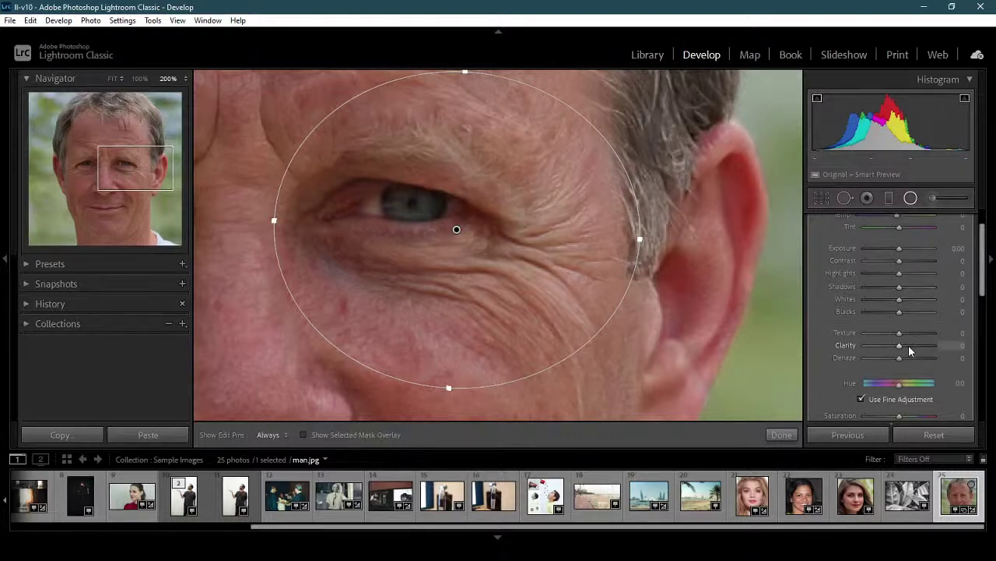
Try the radial filter's Clarity at -100 and 100, and return the value to 0.
{"action": "left_click_drag", "start_coordinate": [905, 340], "coordinate": [847, 348]}
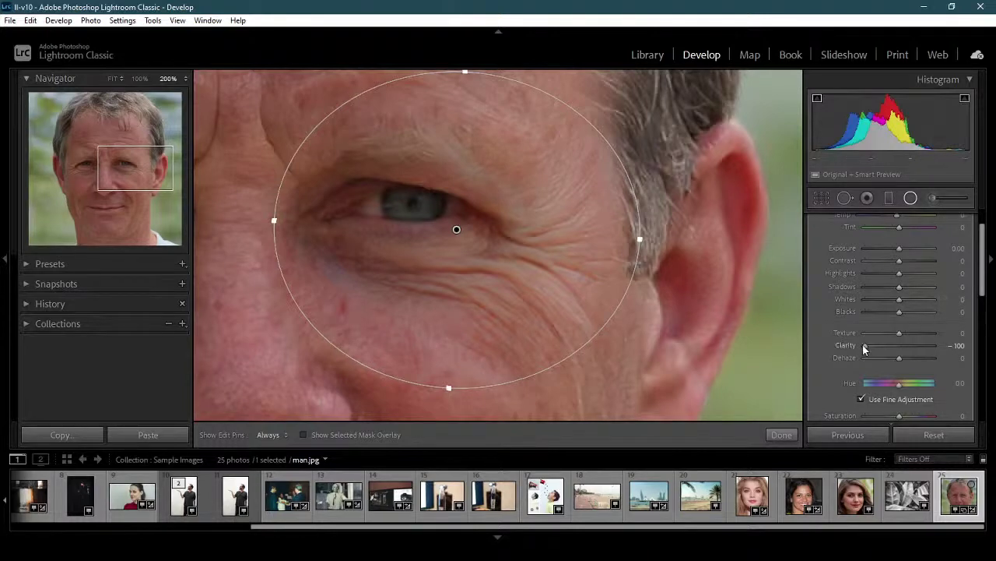
{"action": "left_click_drag", "start_coordinate": [865, 346], "coordinate": [933, 348]}
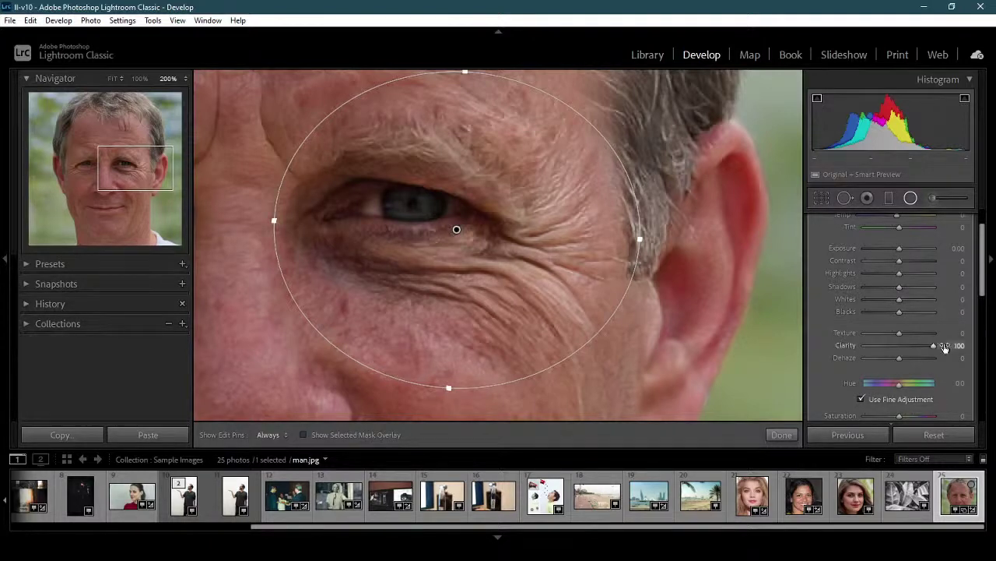
{"action": "left_click", "coordinate": [957, 344]}
{"action": "type", "text": "0"}
{"action": "key", "text": "Return"}
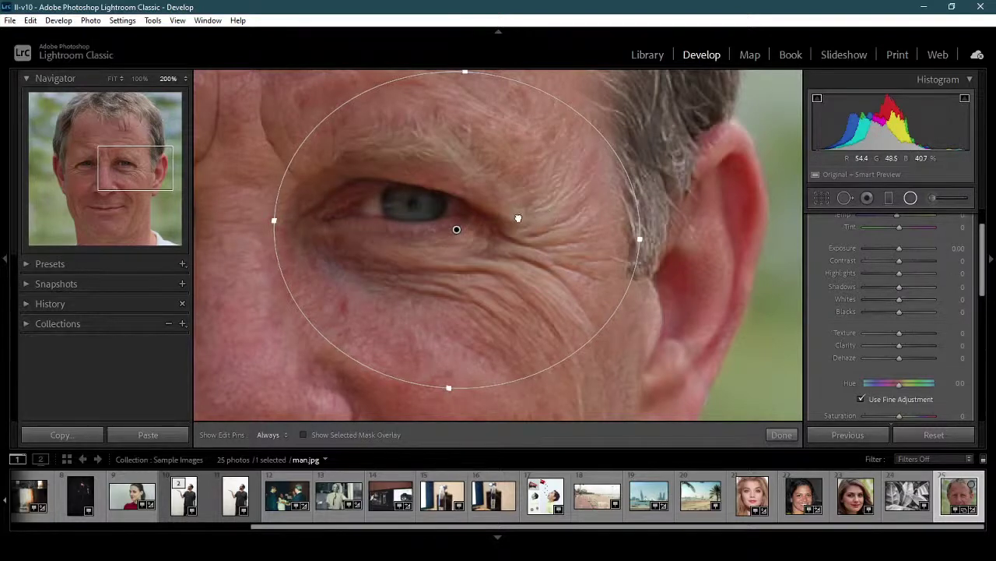
Move the radial filter from the eye onto the ear and adjacent background, and try its Dehaze at 100 and -27.
{"action": "key", "text": "Delete"}
{"action": "key", "text": "ctrl+z"}
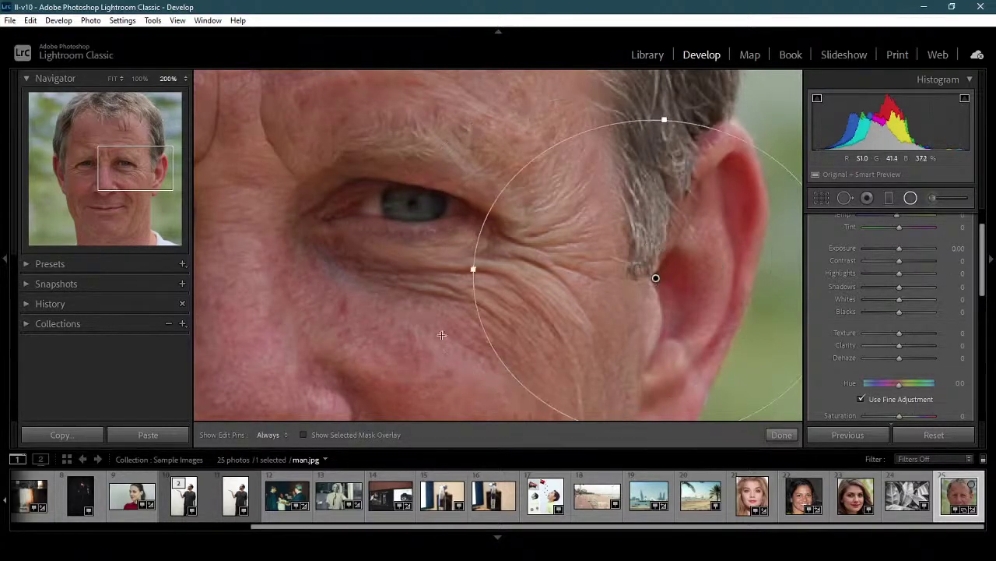
{"action": "left_click", "coordinate": [153, 179]}
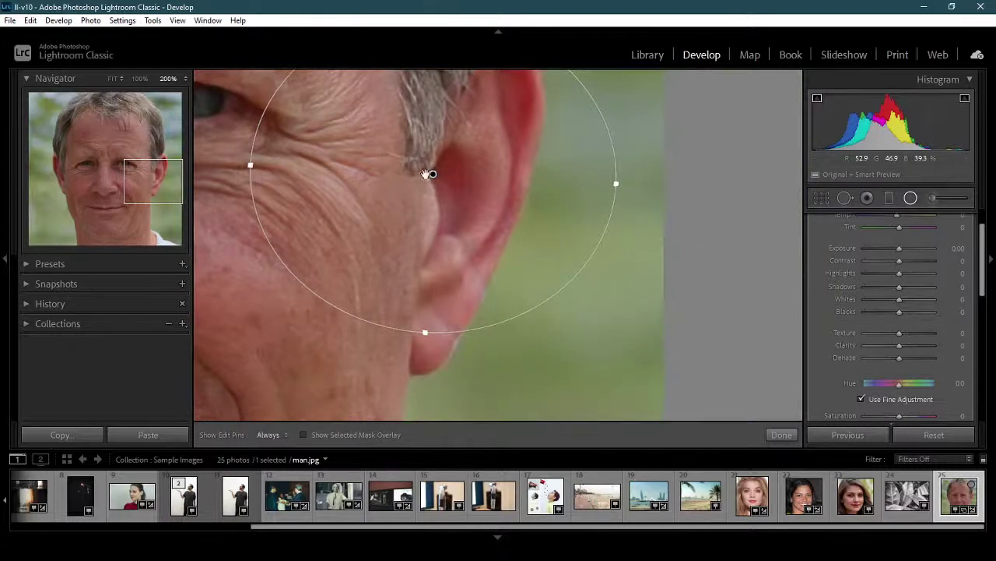
{"action": "left_click_drag", "start_coordinate": [429, 175], "coordinate": [460, 260]}
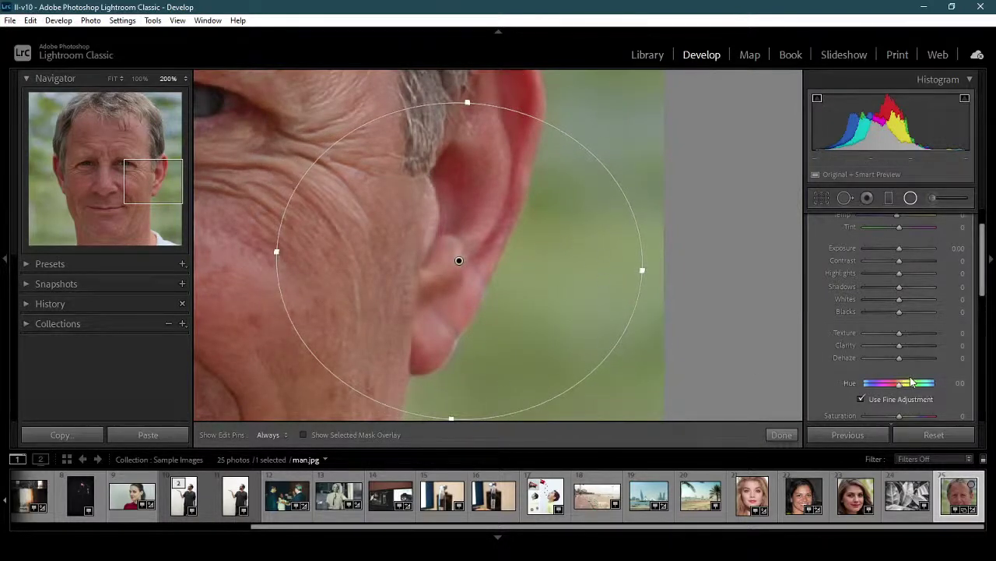
{"action": "left_click_drag", "start_coordinate": [899, 363], "coordinate": [939, 366]}
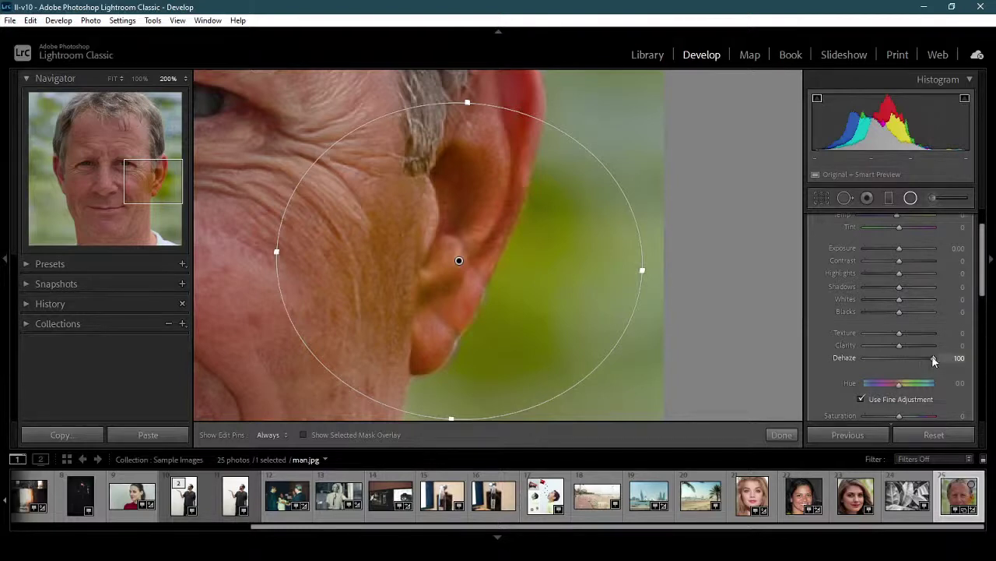
{"action": "left_click_drag", "start_coordinate": [934, 358], "coordinate": [888, 360]}
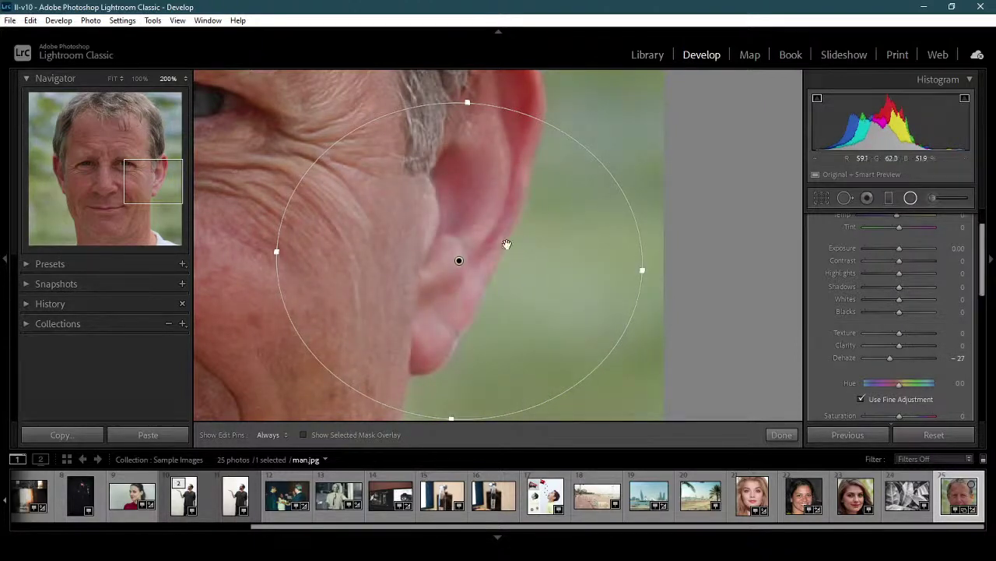
With the whole portrait in view, widen and heighten the radial filter into a large ellipse covering most of the face.
{"action": "left_click", "coordinate": [154, 178]}
{"action": "left_click_drag", "start_coordinate": [153, 177], "coordinate": [157, 179]}
{"action": "left_click", "coordinate": [140, 79]}
{"action": "left_click", "coordinate": [117, 79]}
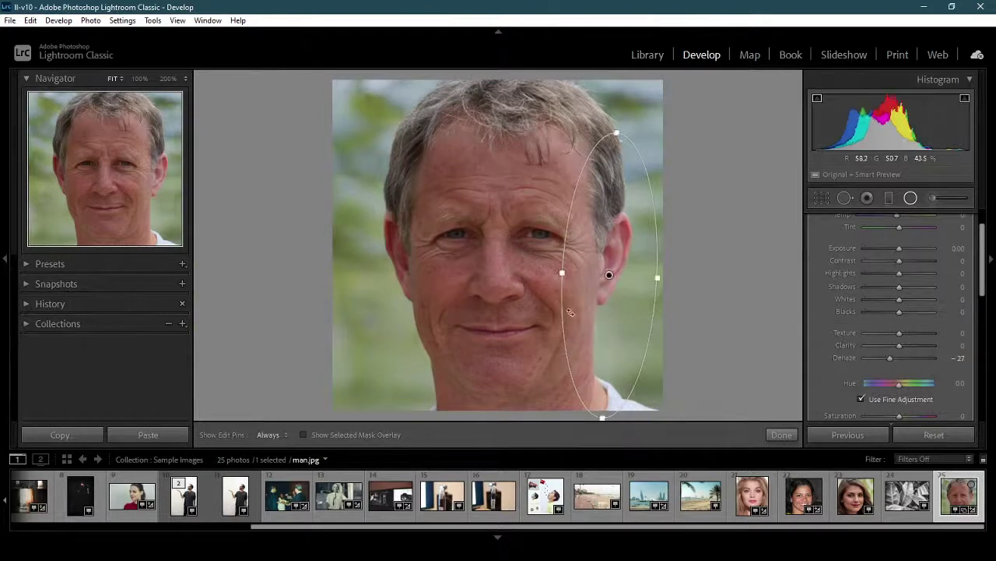
{"action": "left_click_drag", "start_coordinate": [565, 271], "coordinate": [280, 258]}
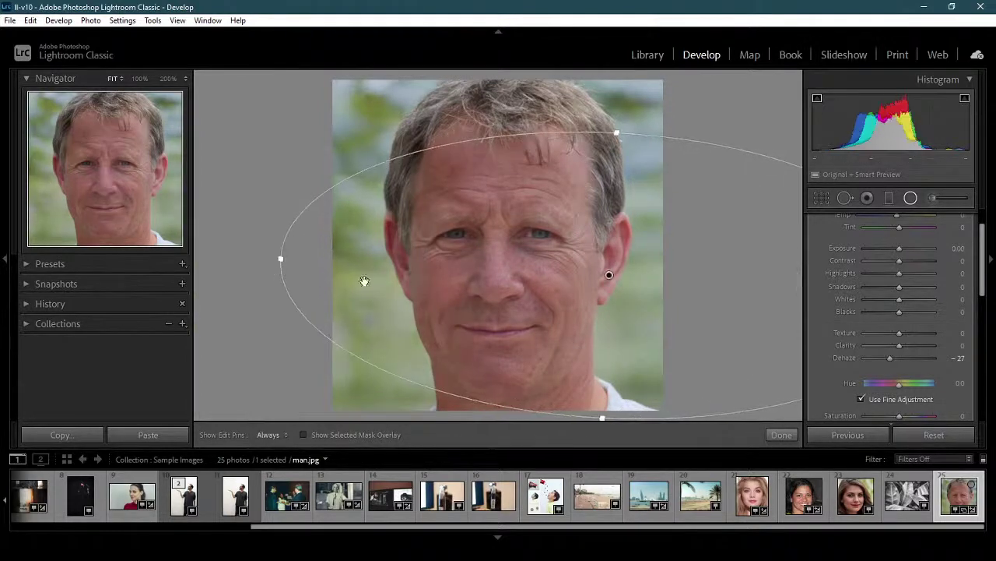
{"action": "left_click_drag", "start_coordinate": [615, 138], "coordinate": [615, 70]}
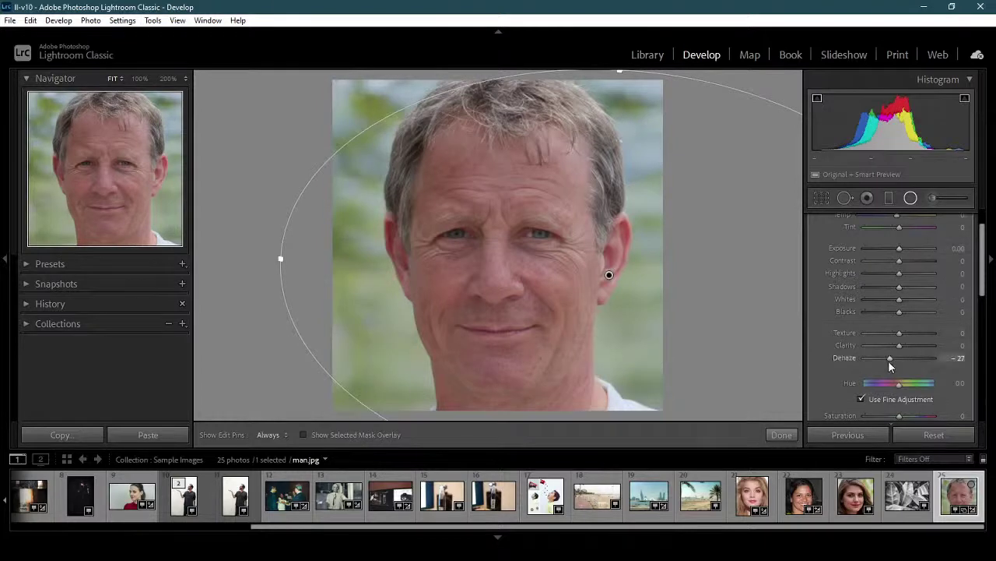
Try Dehaze at -65 with the radial filter moved onto the cheek beside the nose, and set Dehaze to 4.
{"action": "mouse_move", "coordinate": [875, 358]}
{"action": "left_mouse_down"}
{"action": "mouse_move", "coordinate": [859, 357]}
{"action": "mouse_move", "coordinate": [875, 357]}
{"action": "left_mouse_up"}
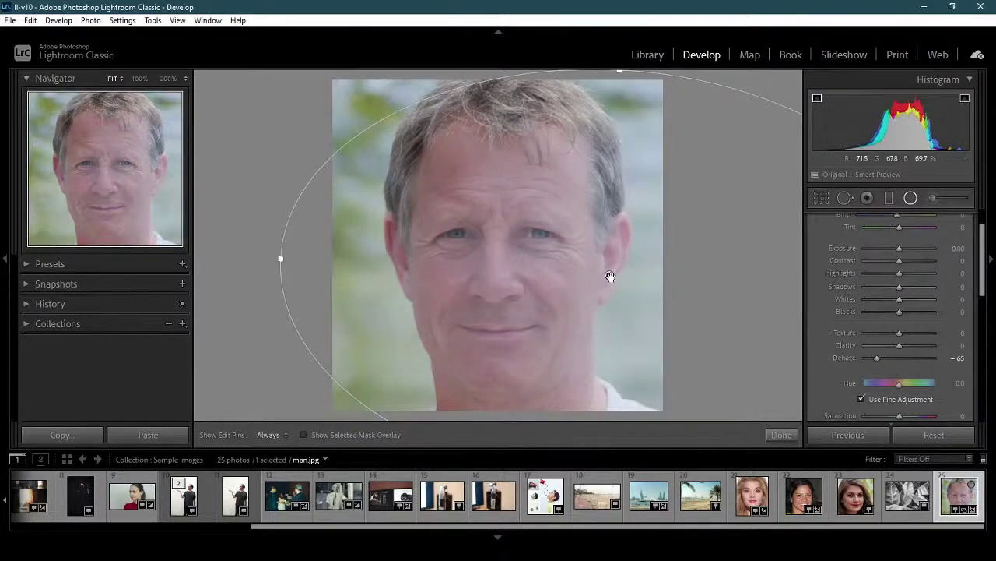
{"action": "left_click_drag", "start_coordinate": [659, 291], "coordinate": [542, 273]}
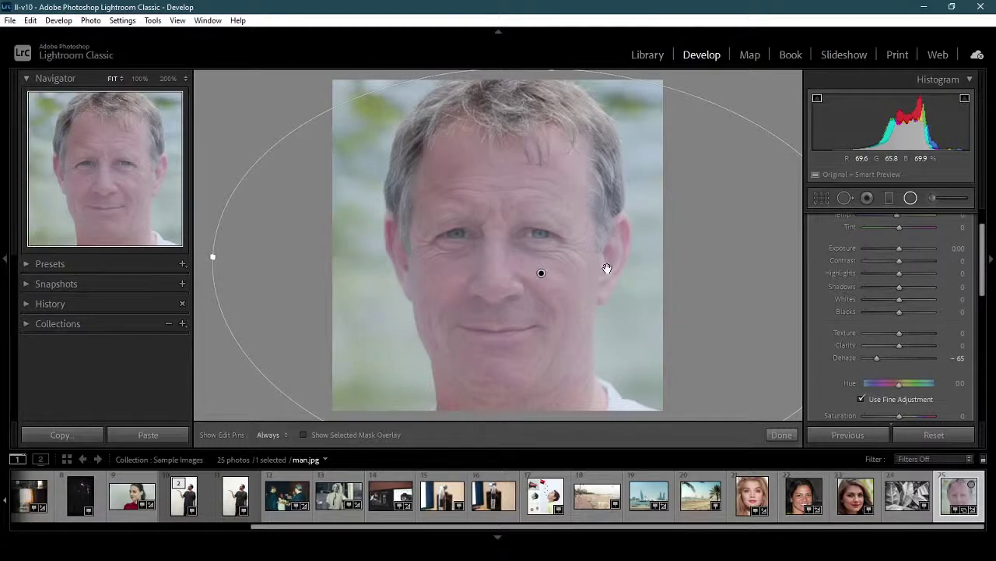
{"action": "left_click_drag", "start_coordinate": [878, 359], "coordinate": [902, 381]}
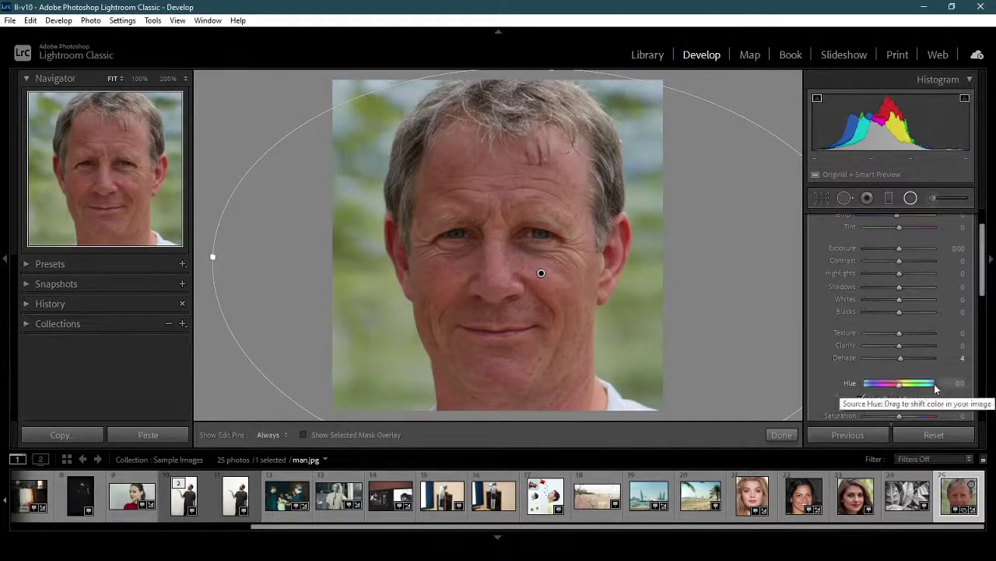
Try shifting the radial filter's Hue to -6.6 and 15.4 with fine adjustment on.
{"action": "scroll", "coordinate": [963, 317], "scroll_direction": "down", "scroll_amount": 3}
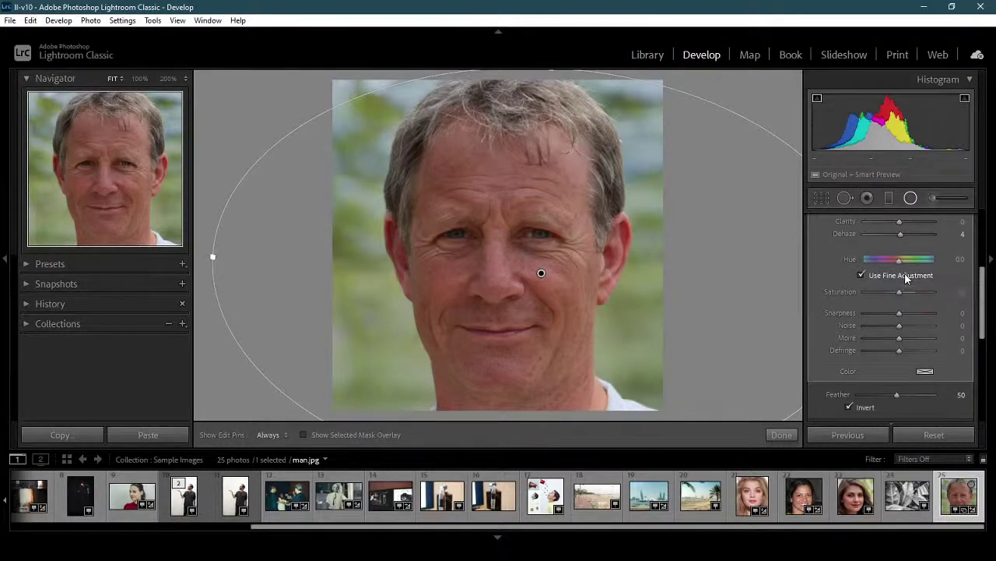
{"action": "mouse_move", "coordinate": [900, 260]}
{"action": "left_mouse_down"}
{"action": "mouse_move", "coordinate": [889, 267]}
{"action": "mouse_move", "coordinate": [944, 267]}
{"action": "mouse_move", "coordinate": [899, 267]}
{"action": "left_mouse_up"}
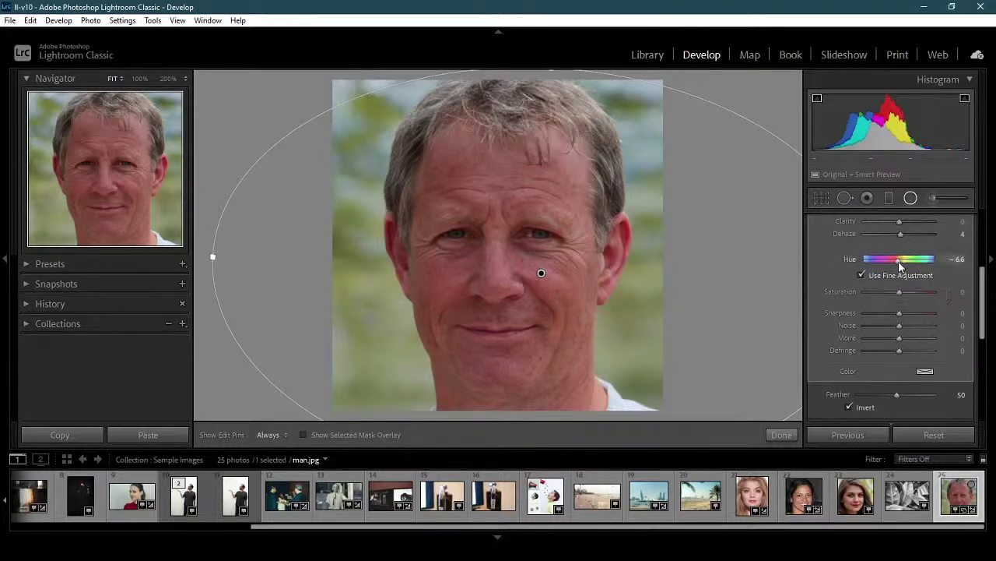
{"action": "left_click_drag", "start_coordinate": [900, 265], "coordinate": [987, 268]}
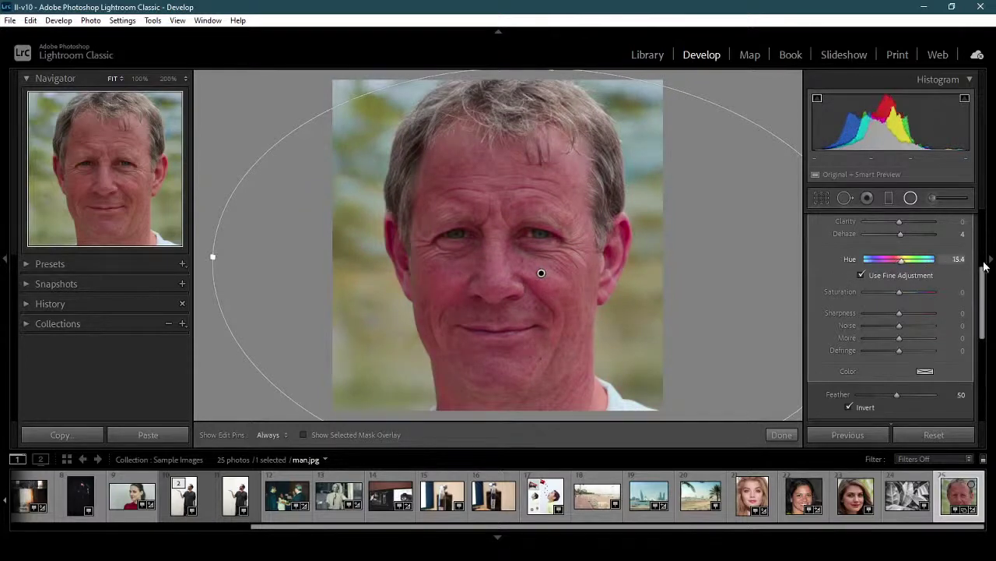
{"action": "mouse_move", "coordinate": [905, 266]}
{"action": "left_mouse_down"}
{"action": "mouse_move", "coordinate": [903, 277]}
{"action": "mouse_move", "coordinate": [926, 267]}
{"action": "mouse_move", "coordinate": [884, 269]}
{"action": "mouse_move", "coordinate": [896, 273]}
{"action": "left_mouse_up"}
Try the Hue at -20.8 and -10.4 with fine adjustment off, reset it to 0 and turn fine adjustment back on.
{"action": "left_click", "coordinate": [903, 276]}
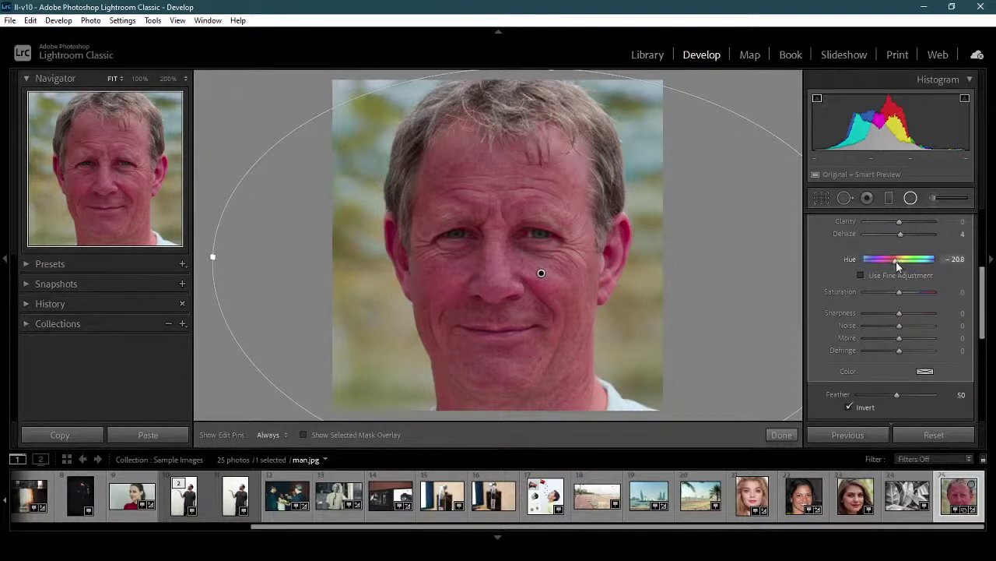
{"action": "mouse_move", "coordinate": [897, 265]}
{"action": "left_mouse_down"}
{"action": "mouse_move", "coordinate": [932, 265]}
{"action": "mouse_move", "coordinate": [891, 270]}
{"action": "mouse_move", "coordinate": [907, 271]}
{"action": "left_mouse_up"}
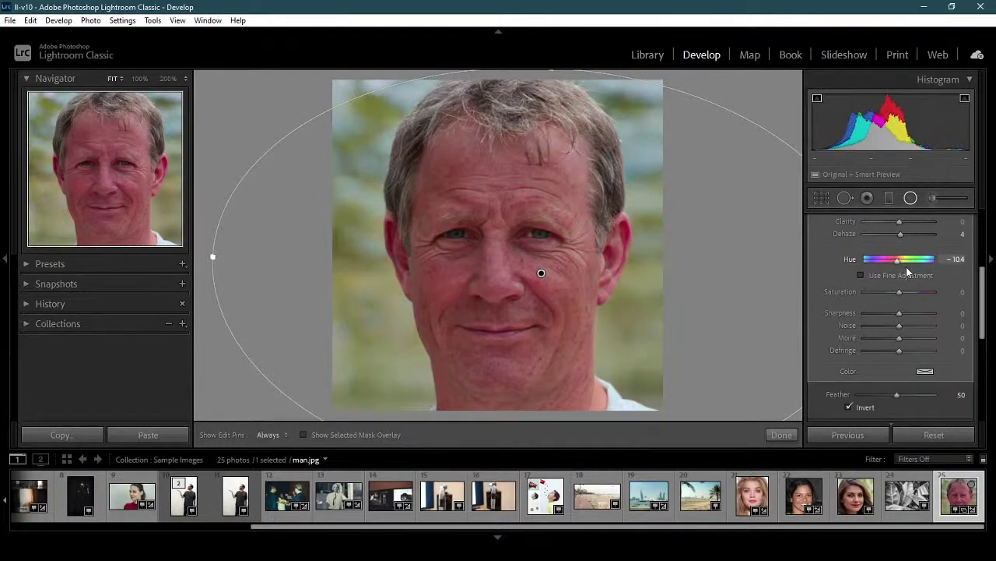
{"action": "key", "text": "ctrl+z"}
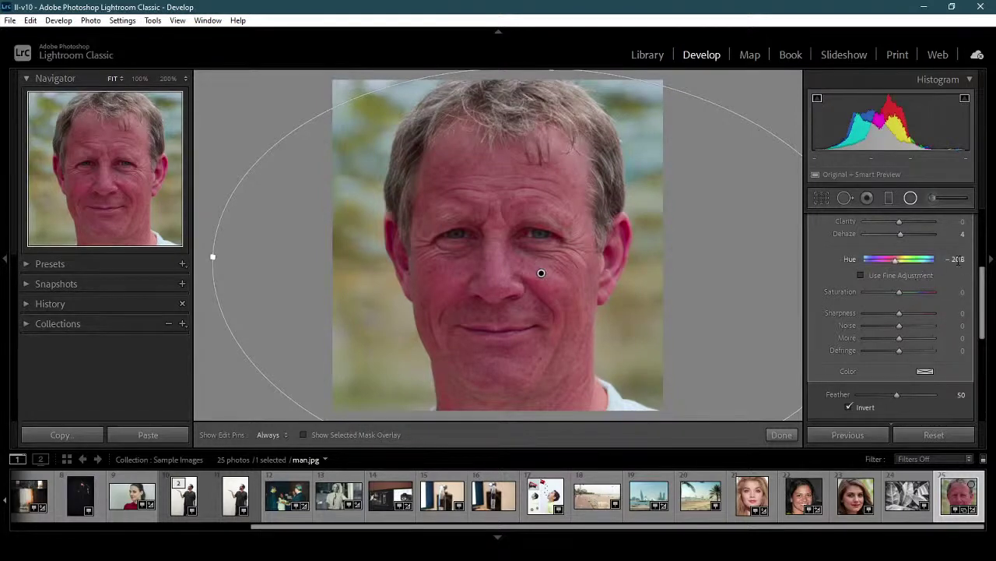
{"action": "left_click", "coordinate": [956, 258]}
{"action": "type", "text": "0"}
{"action": "key", "text": "Return"}
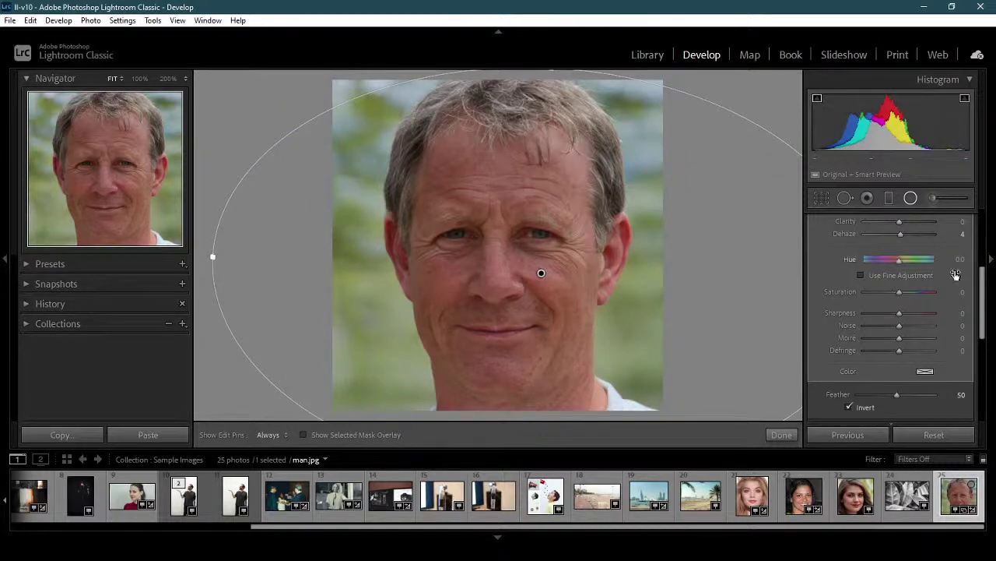
{"action": "left_click", "coordinate": [911, 276]}
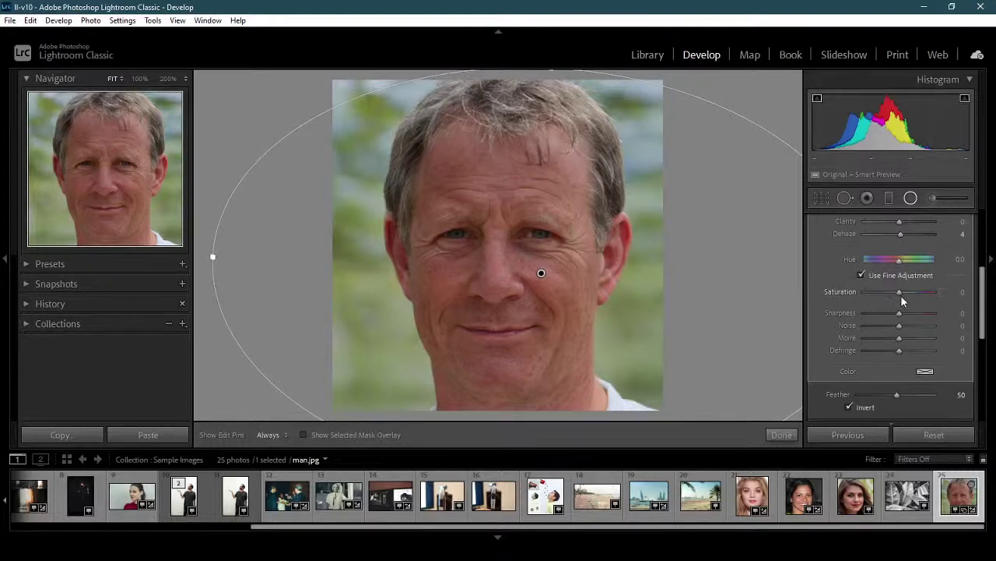
Lower the radial filter's Saturation to -100 and center the filter on the face just below the nose.
{"action": "left_click_drag", "start_coordinate": [900, 299], "coordinate": [847, 300]}
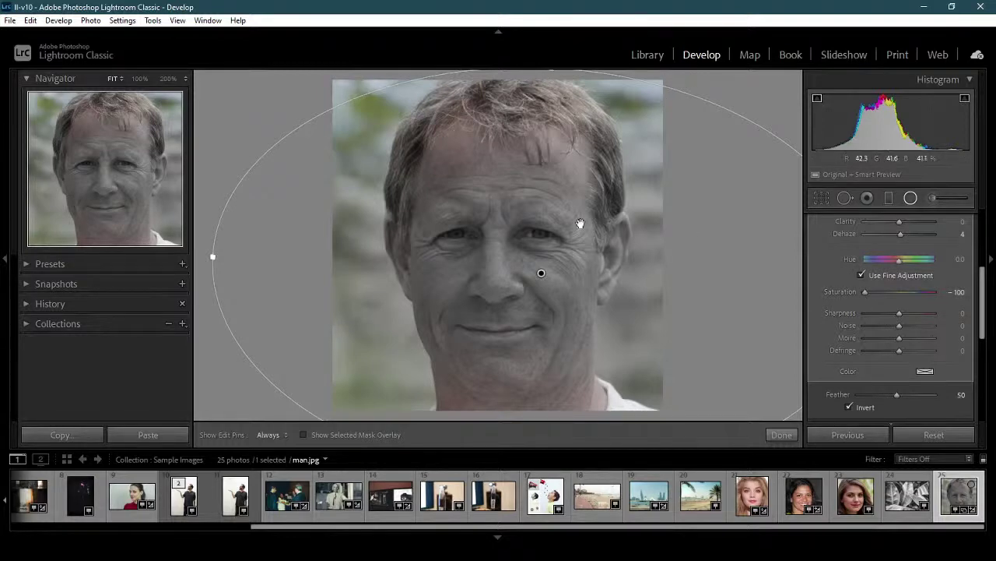
{"action": "left_click_drag", "start_coordinate": [541, 272], "coordinate": [545, 322]}
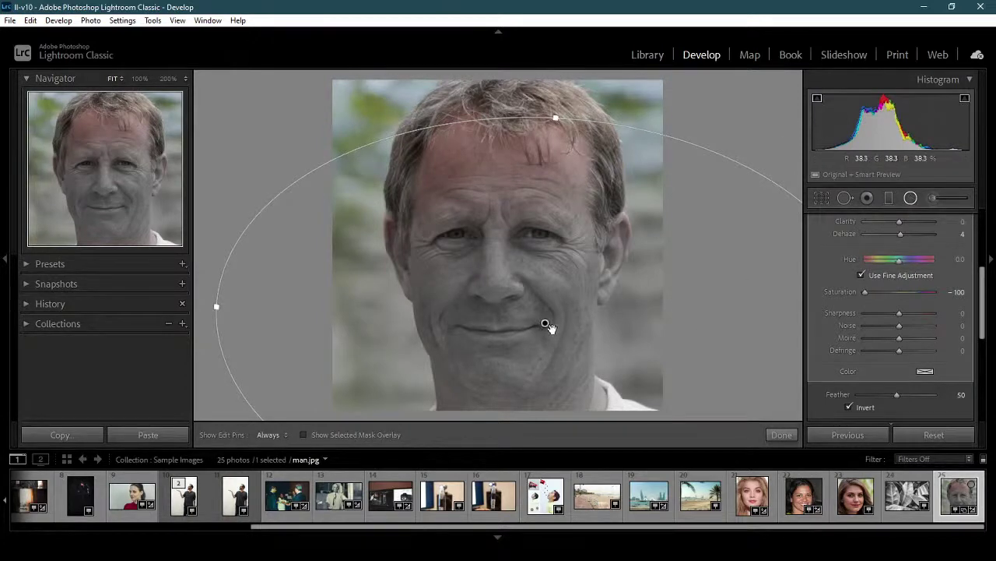
{"action": "left_click_drag", "start_coordinate": [545, 324], "coordinate": [494, 305]}
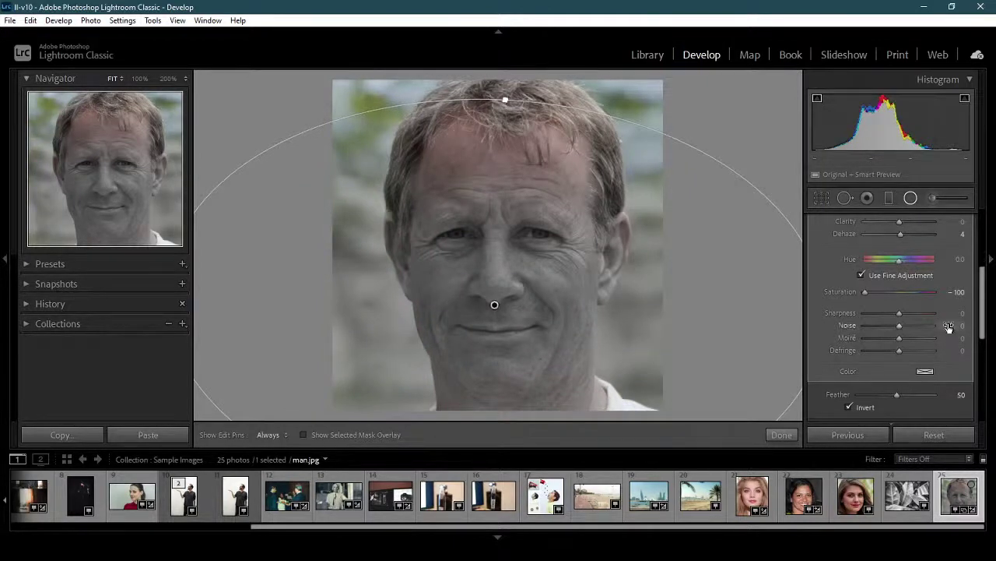
Try the radial filter's Saturation at 100 and return the value to 0.
{"action": "left_click_drag", "start_coordinate": [862, 289], "coordinate": [979, 302]}
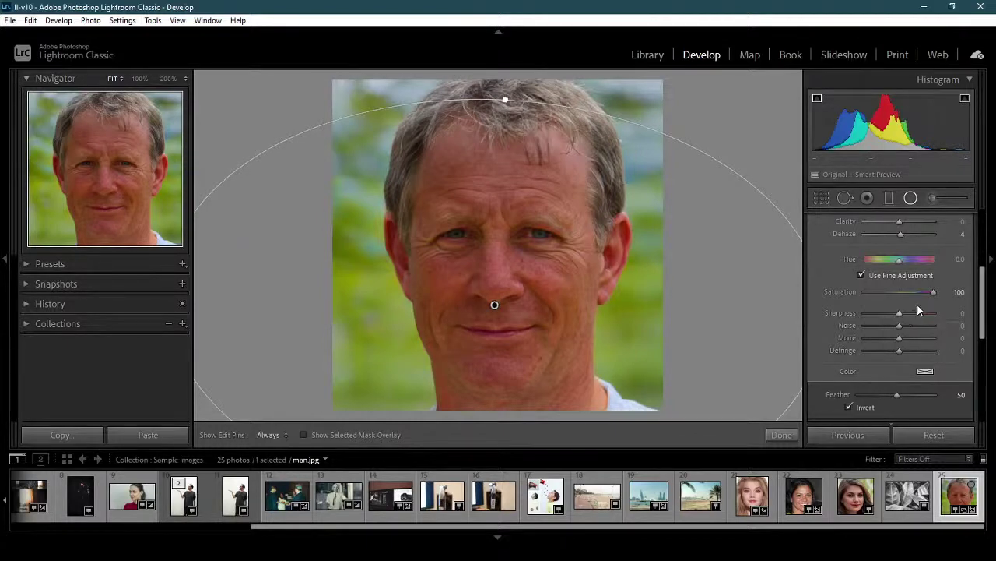
{"action": "left_click", "coordinate": [959, 292]}
{"action": "type", "text": "0"}
{"action": "key", "text": "Return"}
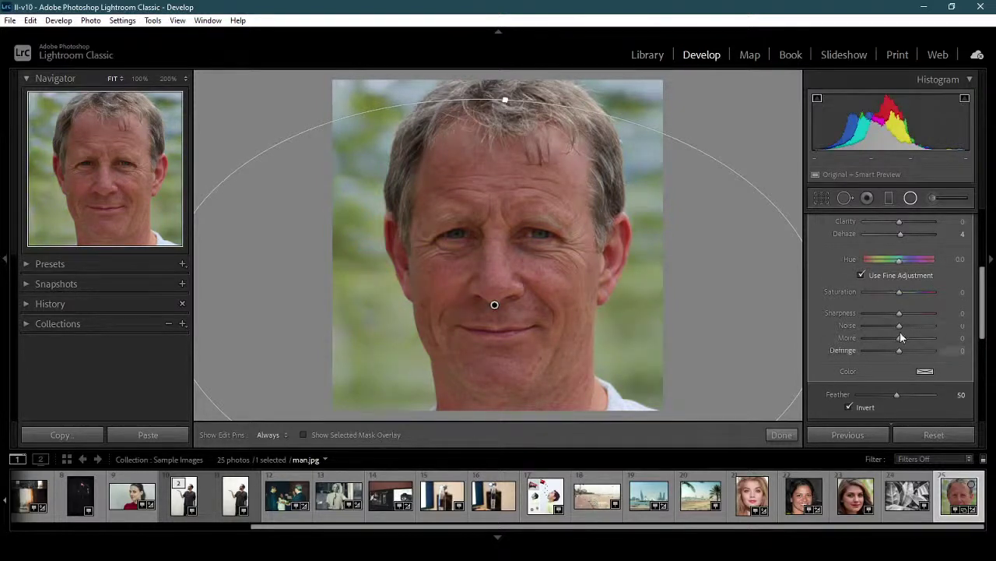
Try the radial filter's Sharpness at -100 and 100, inspecting the face at 100% zoom, and reset it to 0.
{"action": "left_click_drag", "start_coordinate": [900, 316], "coordinate": [857, 317]}
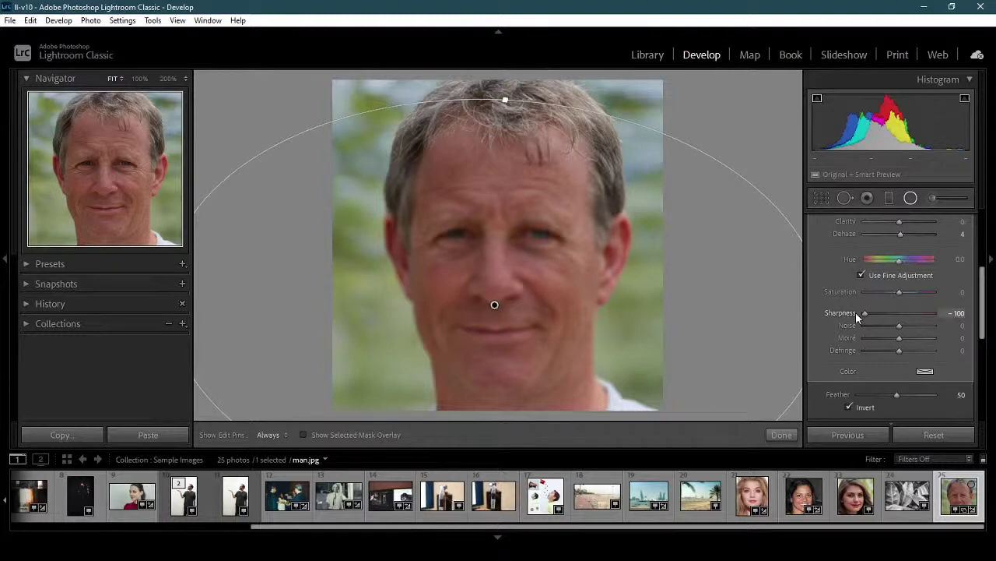
{"action": "left_click_drag", "start_coordinate": [856, 315], "coordinate": [938, 314]}
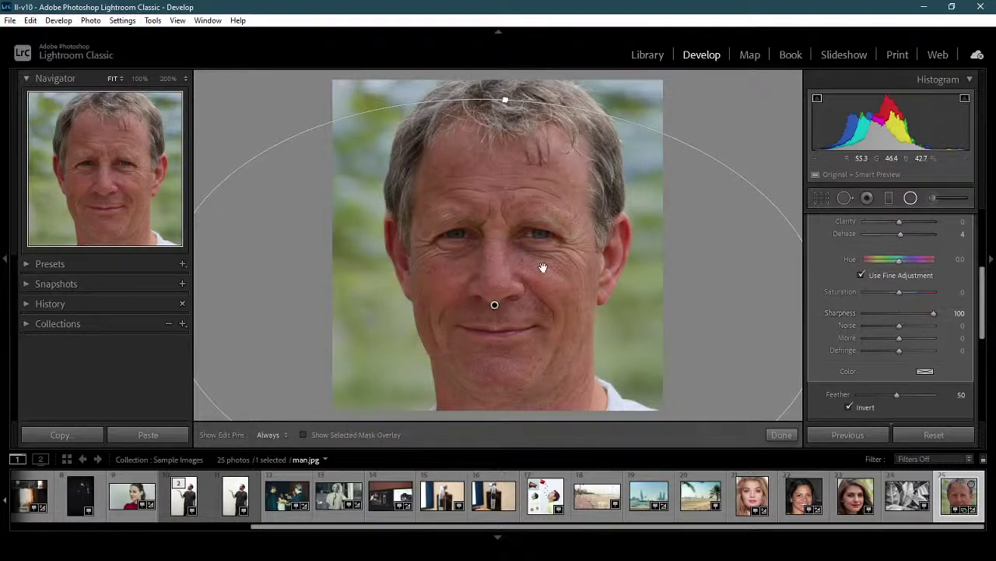
{"action": "left_click", "coordinate": [141, 80]}
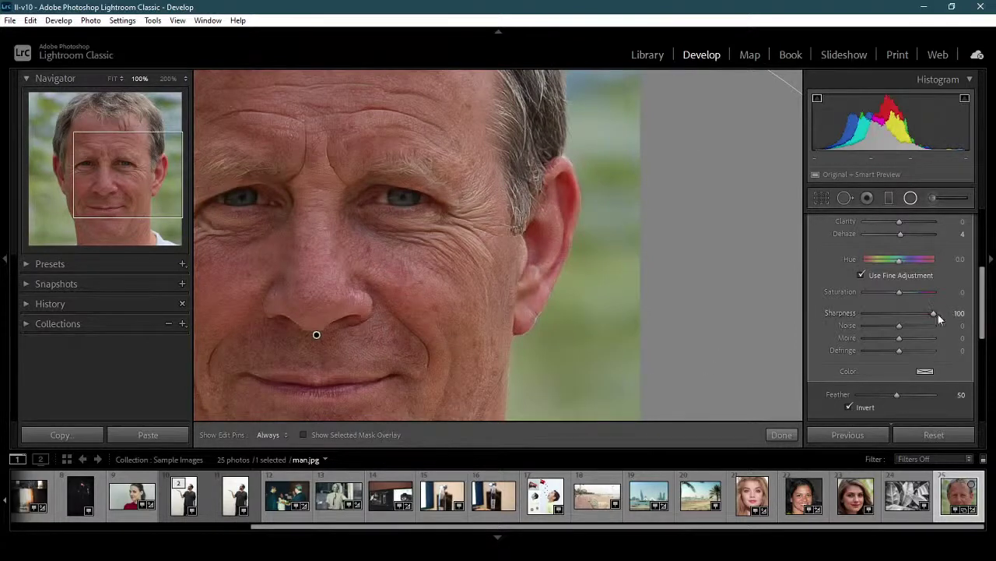
{"action": "mouse_move", "coordinate": [932, 313]}
{"action": "left_mouse_down"}
{"action": "mouse_move", "coordinate": [807, 313]}
{"action": "mouse_move", "coordinate": [938, 313]}
{"action": "left_mouse_up"}
{"action": "left_click", "coordinate": [959, 313]}
{"action": "type", "text": "0"}
{"action": "key", "text": "Return"}
Try the radial filter's Noise at 100 and at the opposite extreme, and reset the value to 0.
{"action": "left_click_drag", "start_coordinate": [900, 328], "coordinate": [960, 339]}
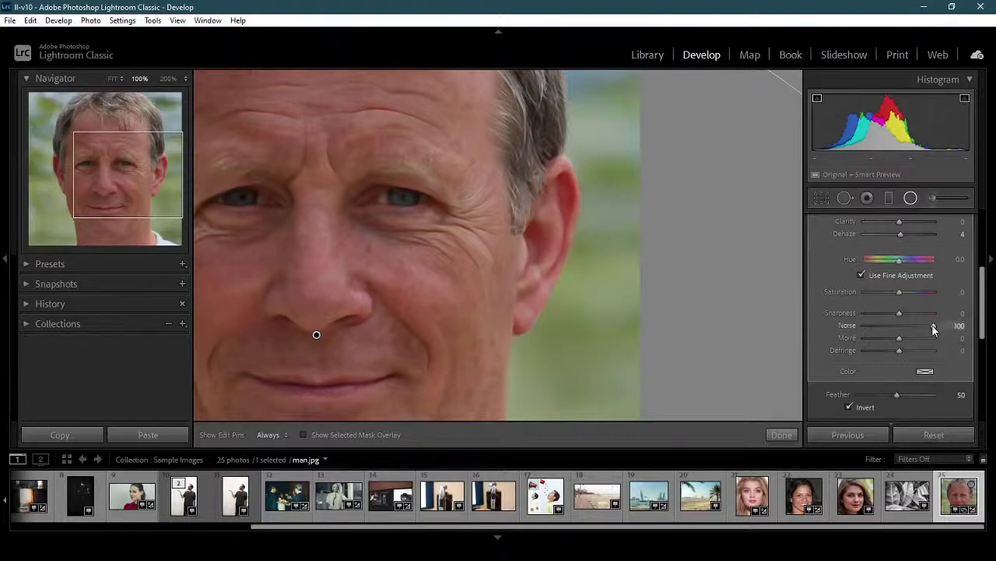
{"action": "left_click_drag", "start_coordinate": [934, 326], "coordinate": [840, 336]}
{"action": "left_click", "coordinate": [957, 326]}
{"action": "key", "text": "BackSpace"}
{"action": "key", "text": "Return"}
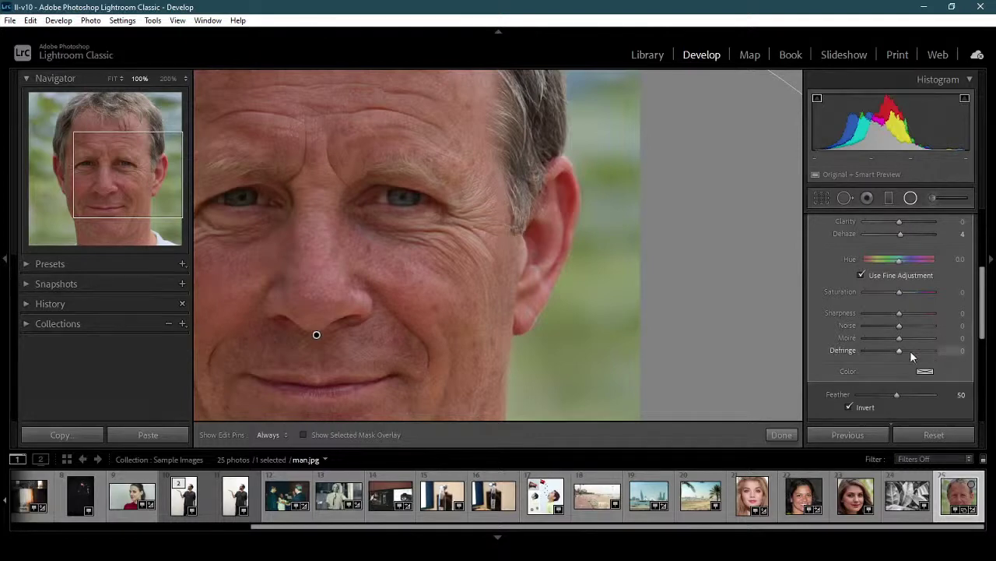
{"action": "mouse_move", "coordinate": [897, 355]}
{"action": "left_mouse_down"}
{"action": "mouse_move", "coordinate": [949, 355]}
{"action": "mouse_move", "coordinate": [864, 351]}
{"action": "mouse_move", "coordinate": [972, 352]}
{"action": "mouse_move", "coordinate": [879, 351]}
{"action": "mouse_move", "coordinate": [953, 362]}
{"action": "mouse_move", "coordinate": [911, 363]}
{"action": "mouse_move", "coordinate": [900, 352]}
{"action": "mouse_move", "coordinate": [900, 366]}
{"action": "left_mouse_up"}
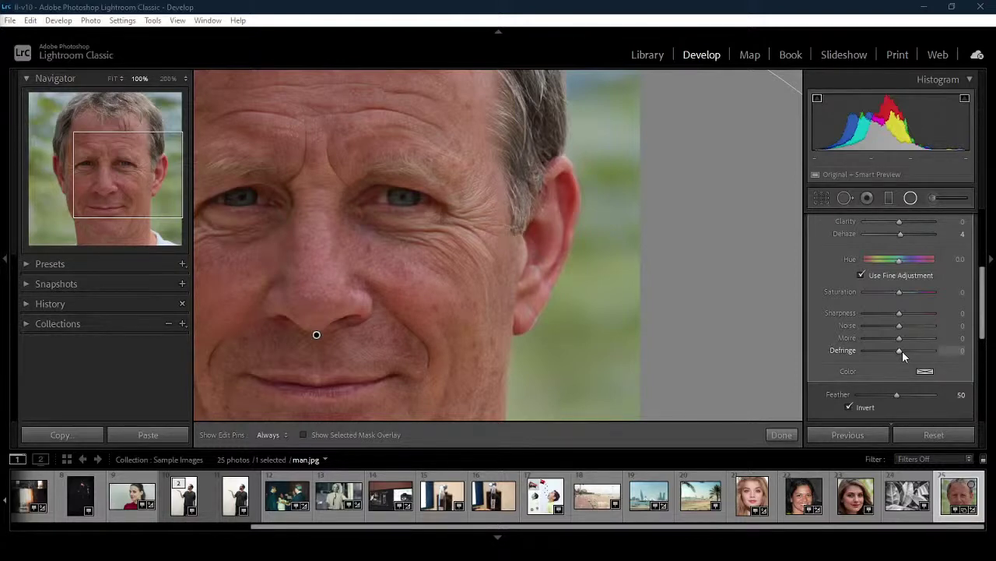
{"action": "left_click", "coordinate": [989, 346]}
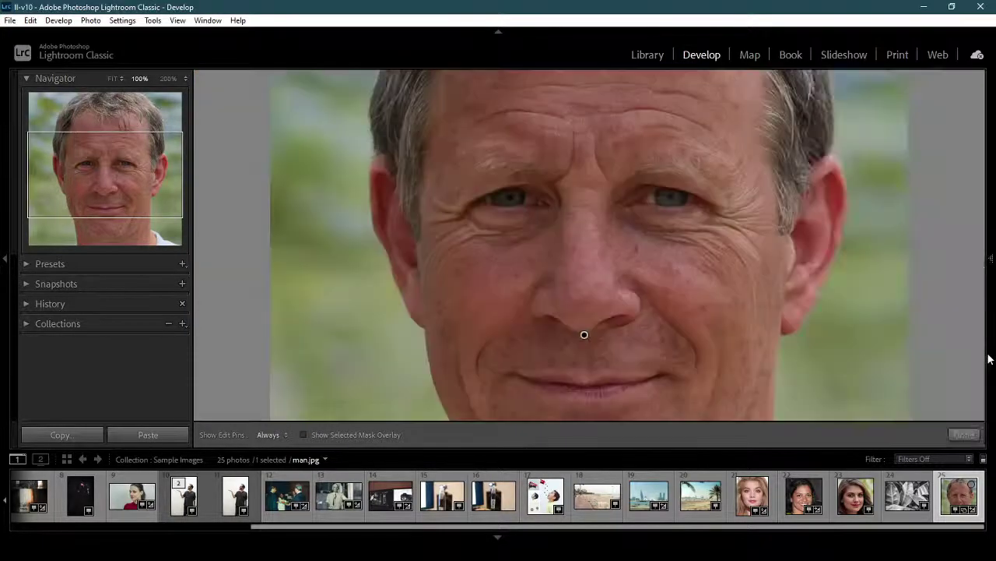
{"action": "mouse_move", "coordinate": [991, 261]}
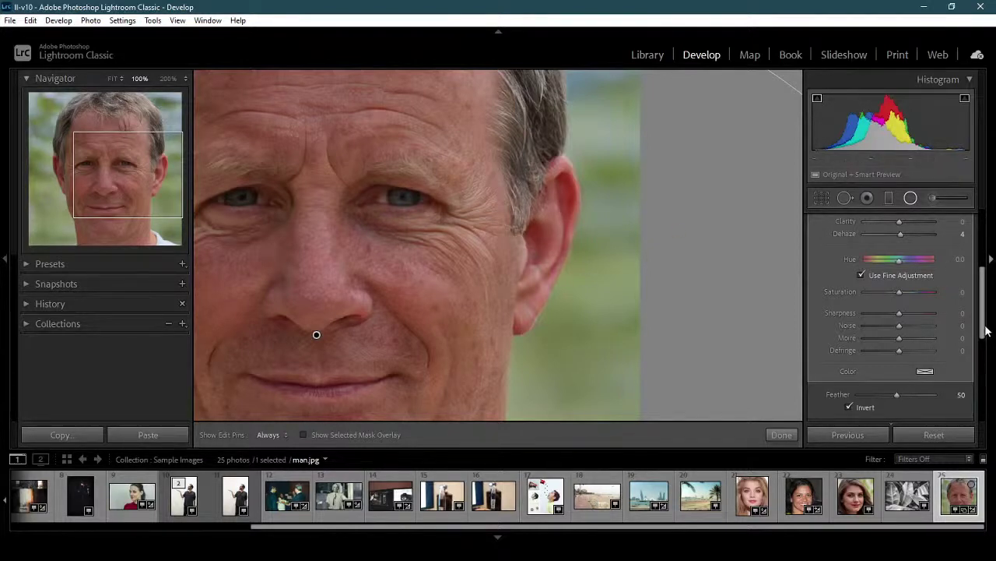
{"action": "key", "text": "shift+r"}
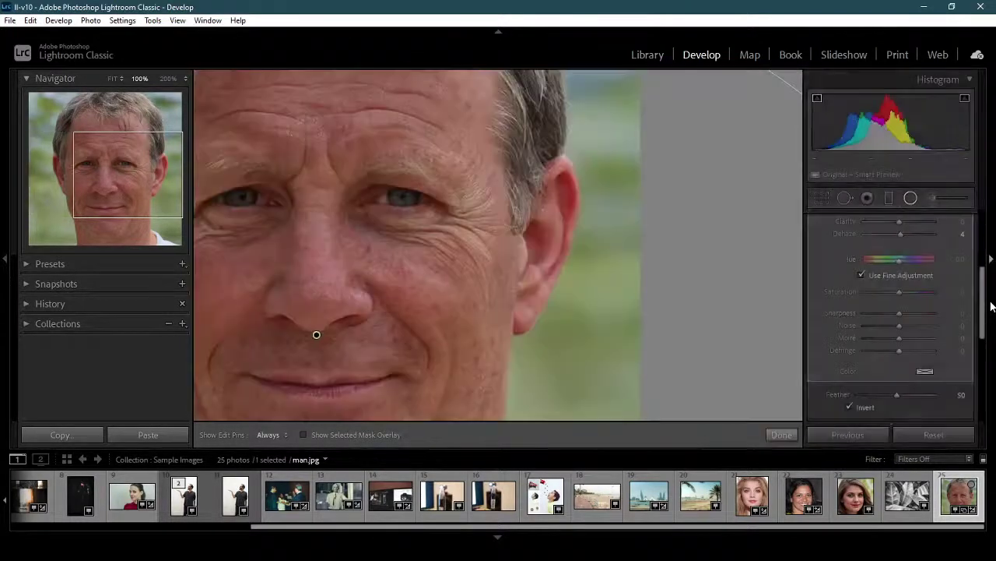
{"action": "left_click_drag", "start_coordinate": [983, 306], "coordinate": [972, 185]}
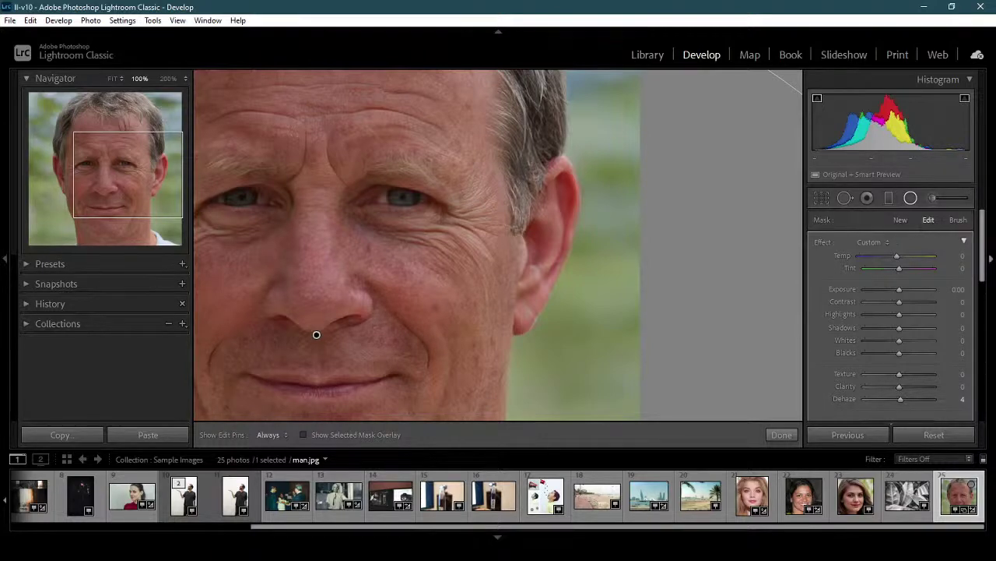
{"action": "key", "text": "shift+r"}
{"action": "key", "text": "shift+r"}
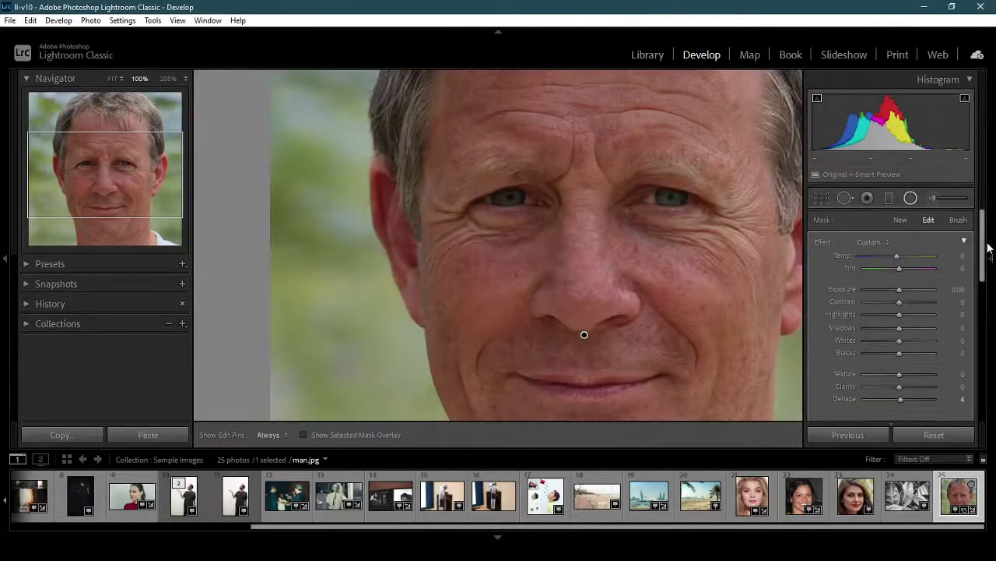
{"action": "key", "text": "shift+r"}
{"action": "key", "text": "shift+r"}
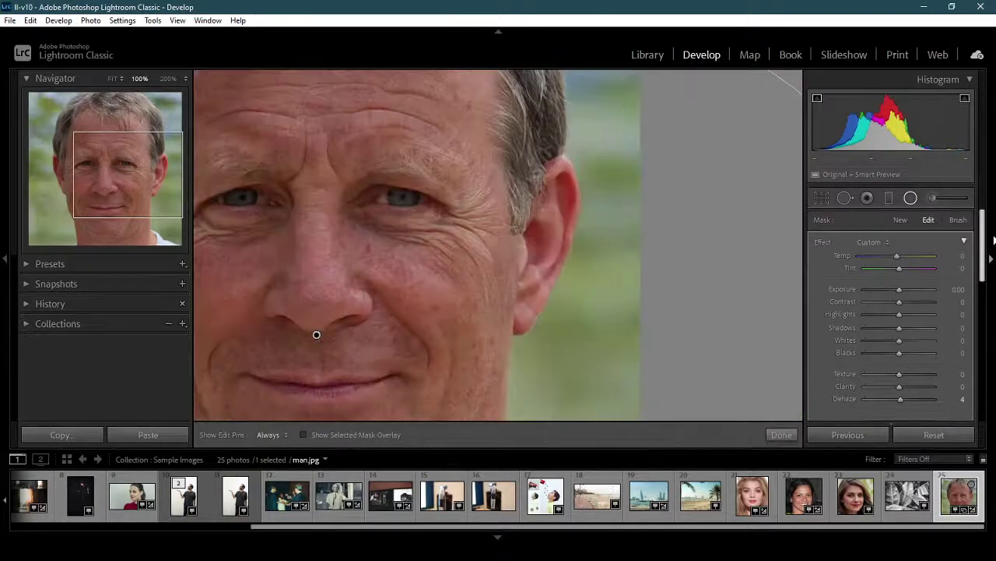
{"action": "key", "text": "shift+r"}
{"action": "key", "text": "shift+r"}
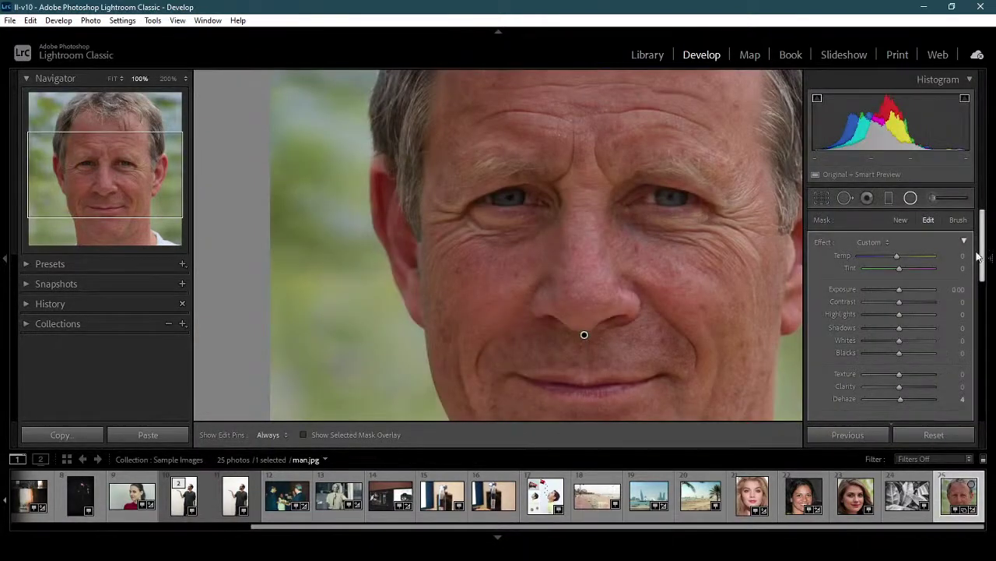
{"action": "scroll", "coordinate": [984, 243], "scroll_direction": "down", "scroll_amount": 3}
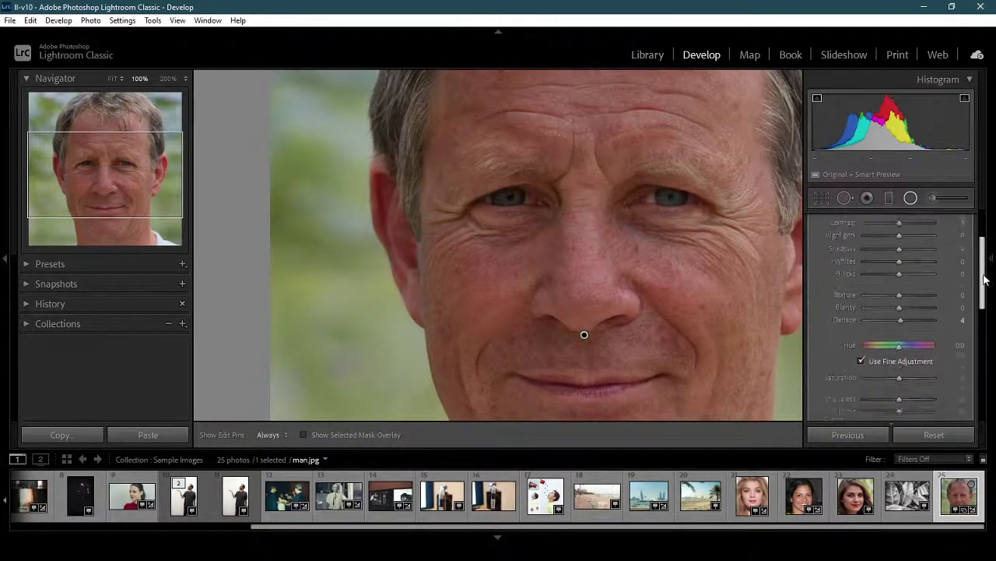
{"action": "scroll", "coordinate": [984, 243], "scroll_direction": "up", "scroll_amount": 3}
{"action": "left_click_drag", "start_coordinate": [984, 243], "coordinate": [900, 197]}
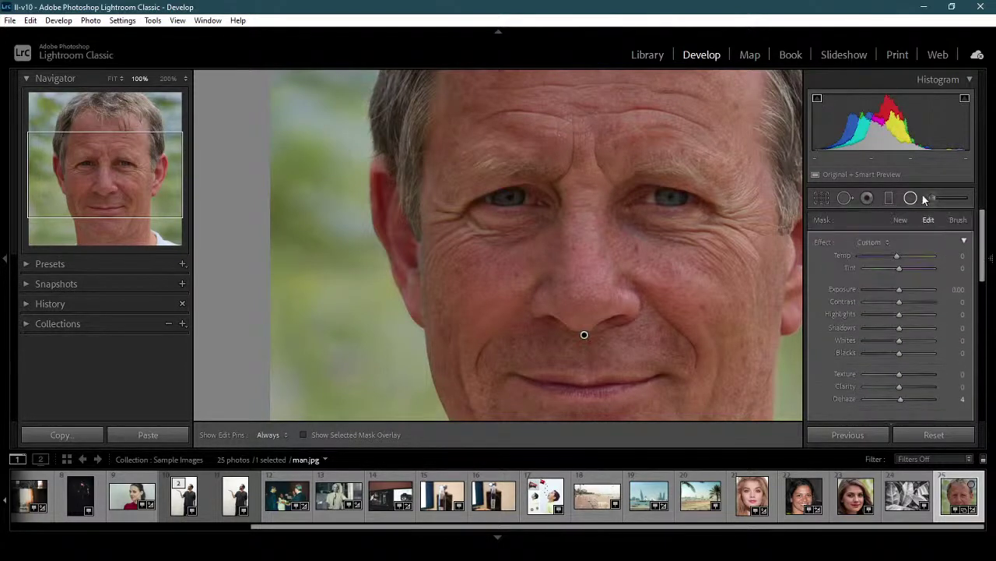
Collapse the radial filter's sliders into the single Amount control and look through the list of effect presets.
{"action": "left_click", "coordinate": [966, 242]}
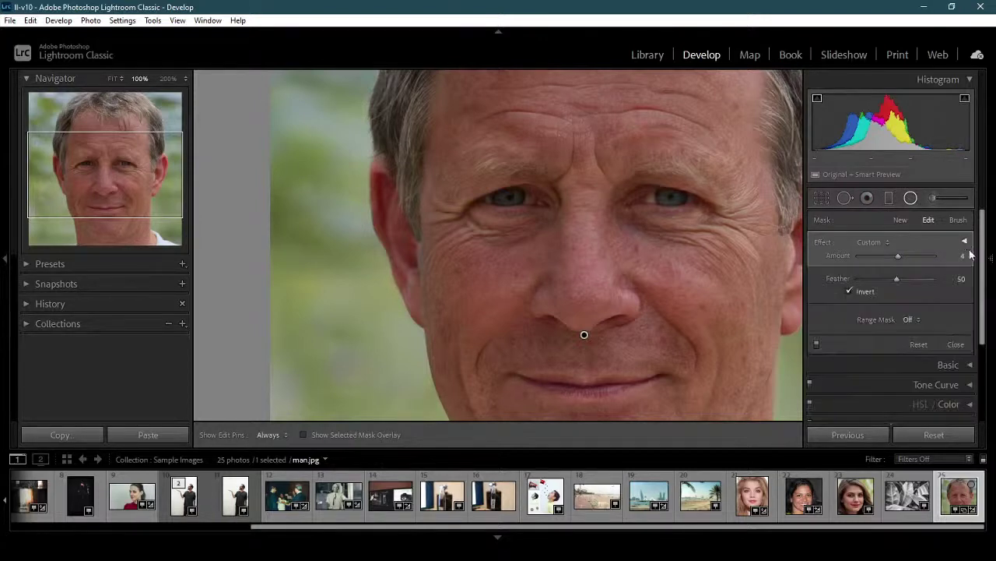
{"action": "left_click", "coordinate": [878, 240]}
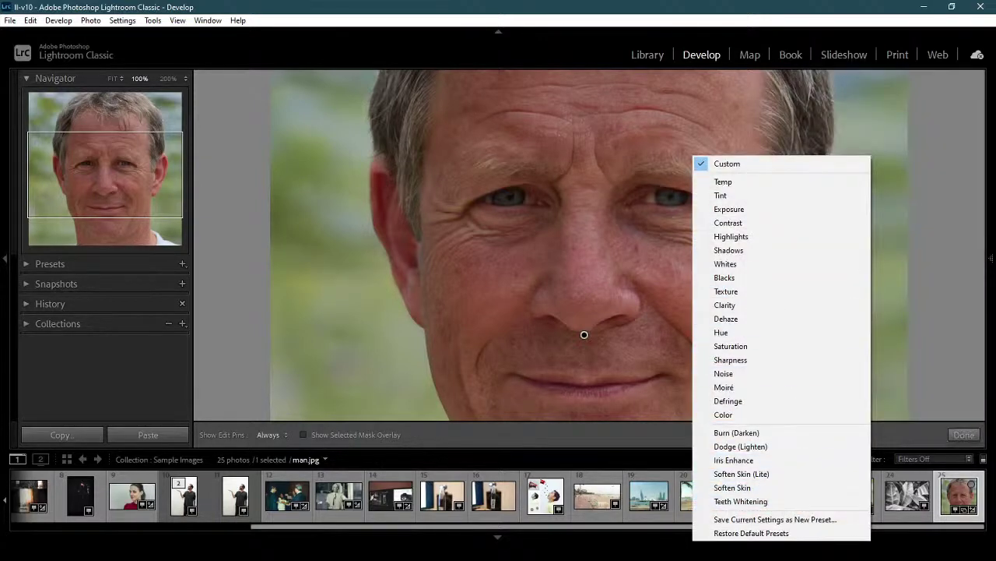
{"action": "left_click", "coordinate": [992, 260]}
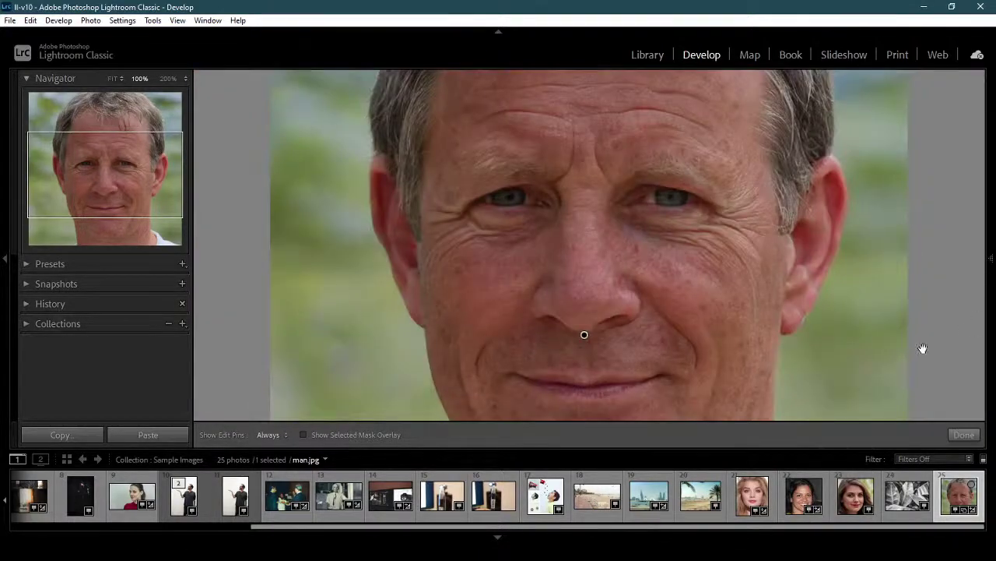
{"action": "mouse_move", "coordinate": [994, 274]}
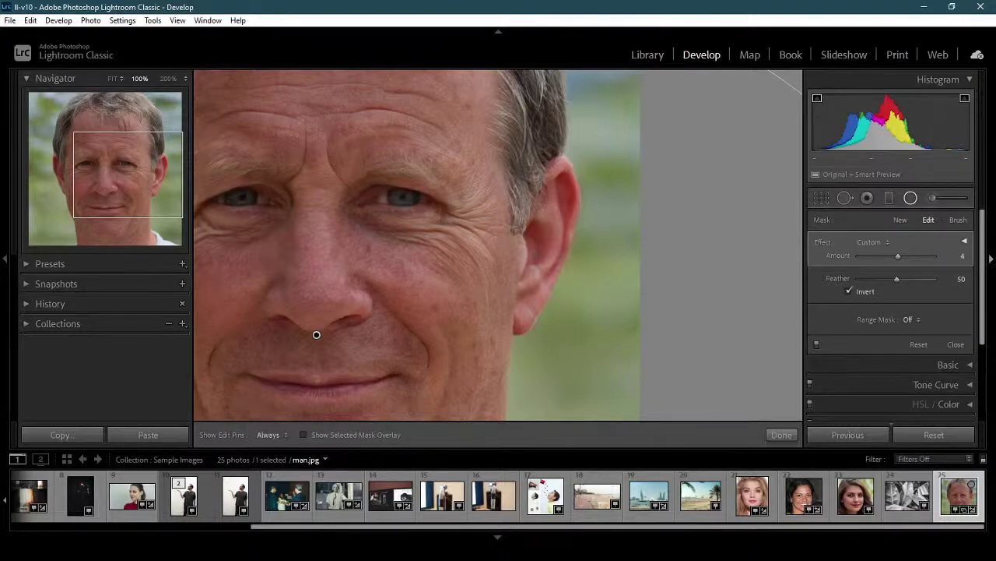
Expand the Basic adjustments, finish editing the radial filter and fit the whole portrait in view.
{"action": "left_click", "coordinate": [923, 363]}
{"action": "scroll", "coordinate": [923, 363], "scroll_direction": "down", "scroll_amount": 3}
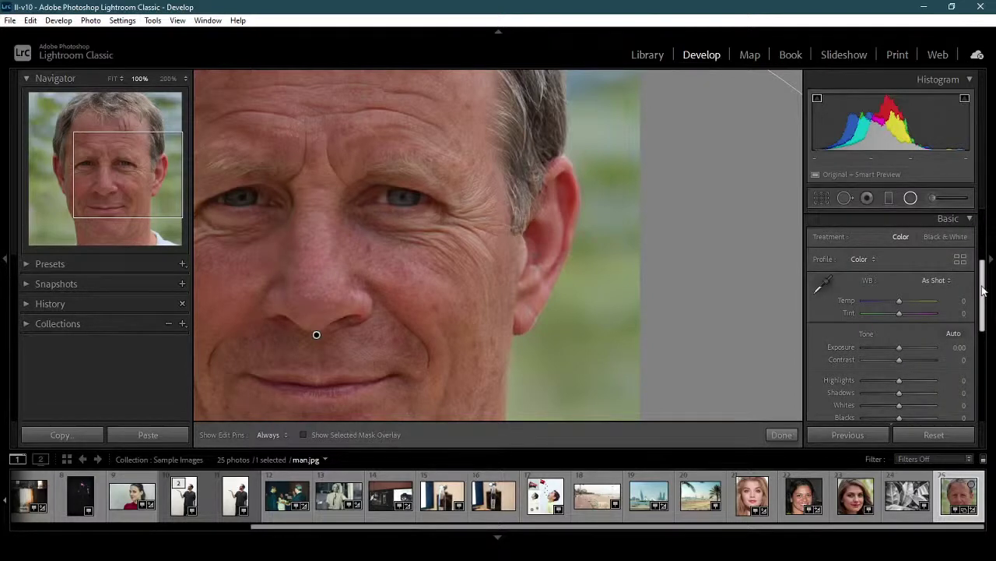
{"action": "left_click_drag", "start_coordinate": [982, 290], "coordinate": [985, 224]}
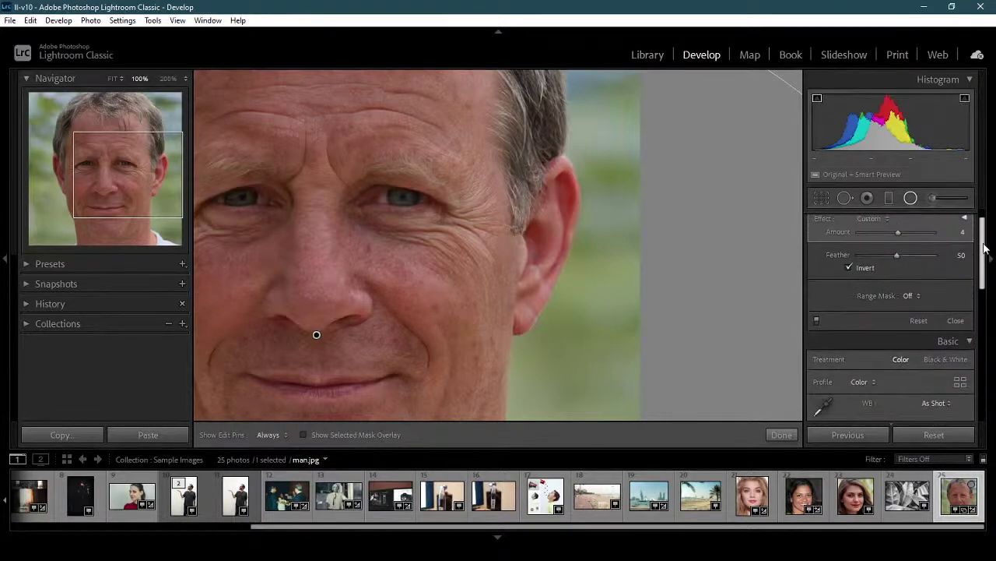
{"action": "left_click", "coordinate": [782, 434]}
{"action": "left_click", "coordinate": [146, 188]}
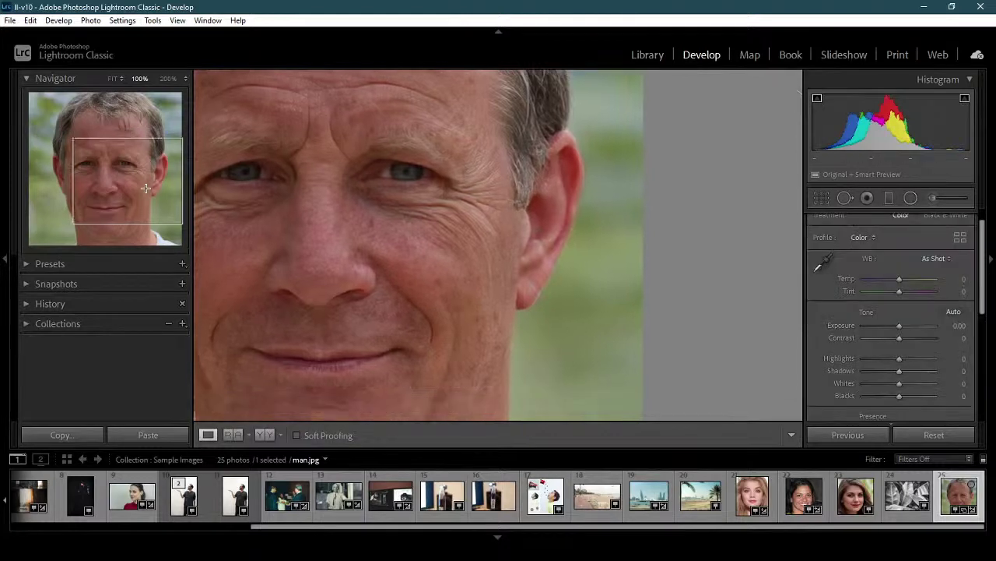
{"action": "left_click", "coordinate": [467, 258]}
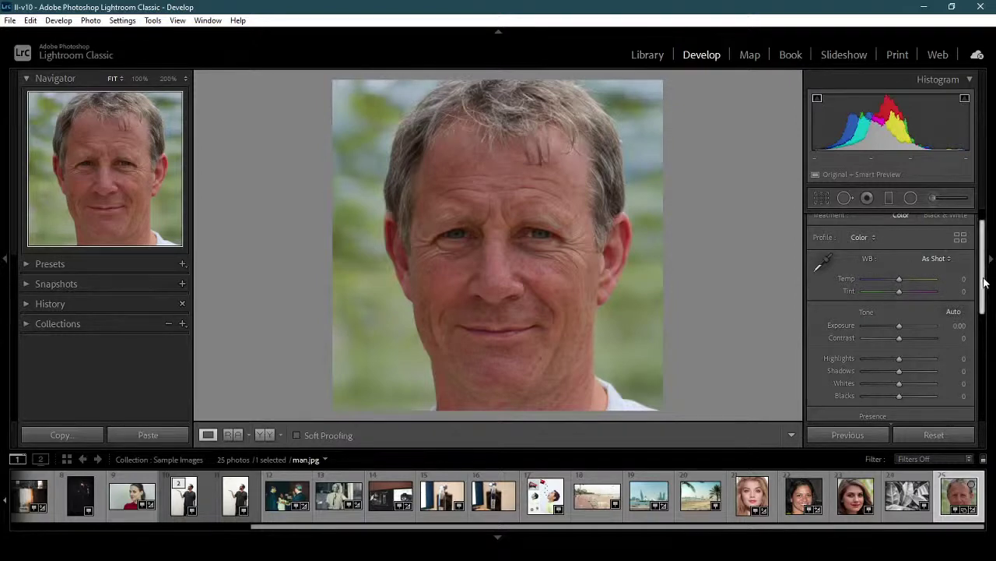
{"action": "left_click_drag", "start_coordinate": [985, 278], "coordinate": [985, 257]}
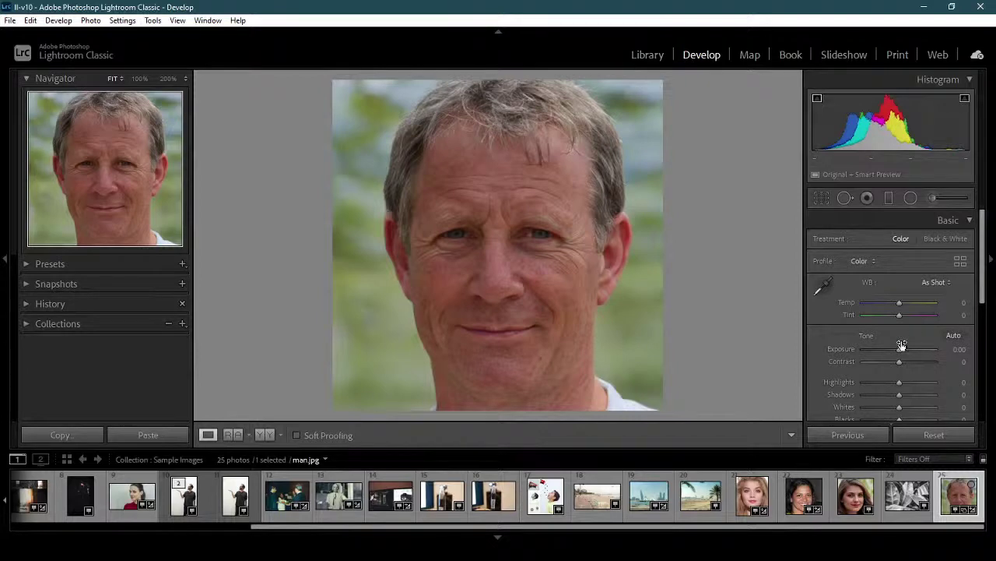
Compare the two pen photos DSC_4170.NEF and DSC_4171.NEF and keep DSC_4171.NEF open for editing.
{"action": "left_click_drag", "start_coordinate": [840, 528], "coordinate": [866, 522]}
{"action": "left_click", "coordinate": [494, 495]}
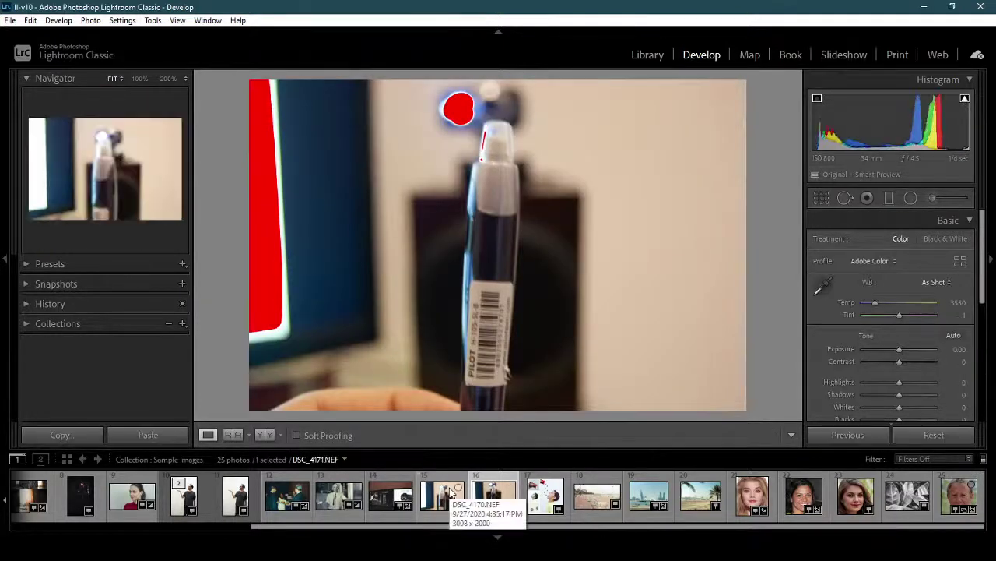
{"action": "left_click", "coordinate": [451, 492]}
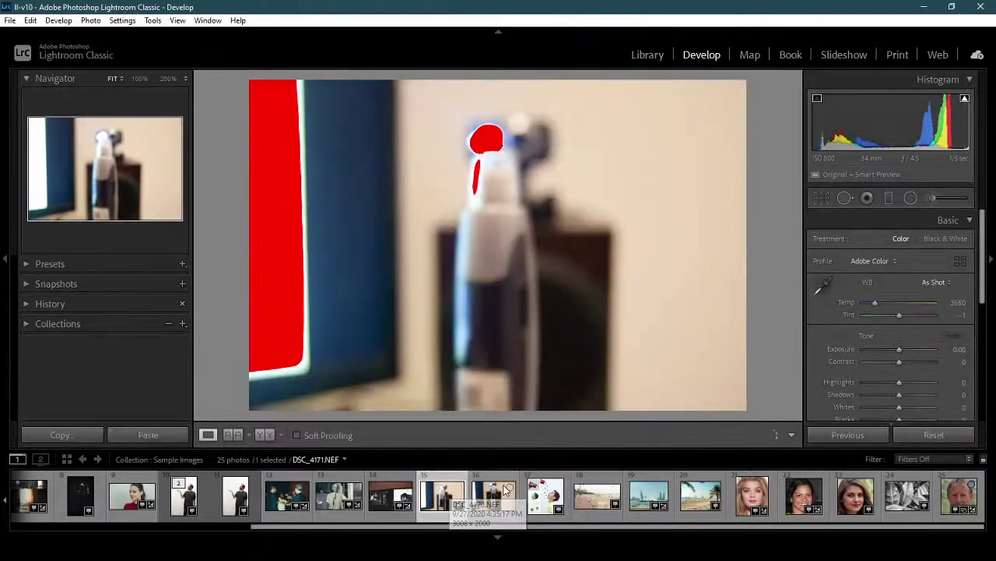
{"action": "left_click", "coordinate": [514, 491]}
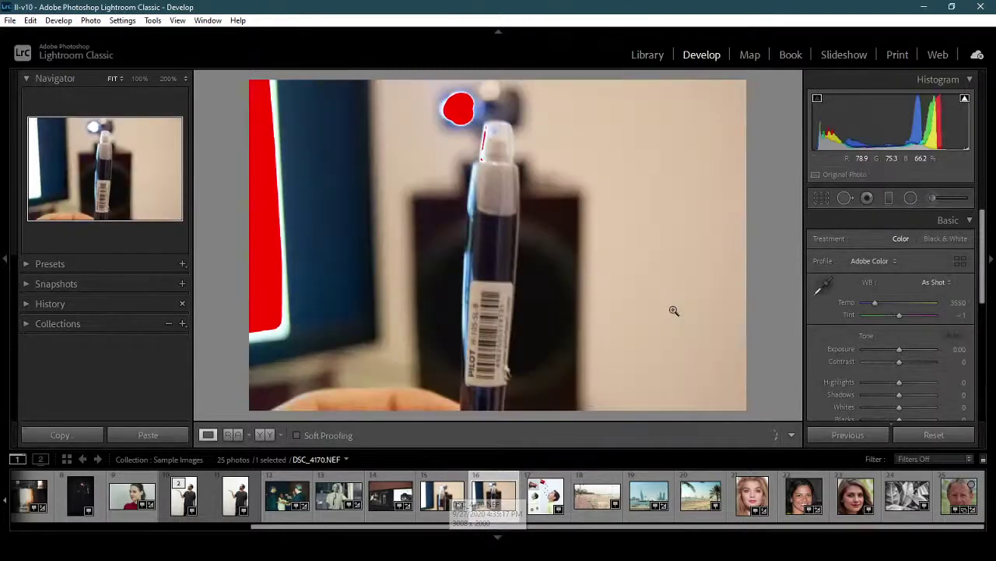
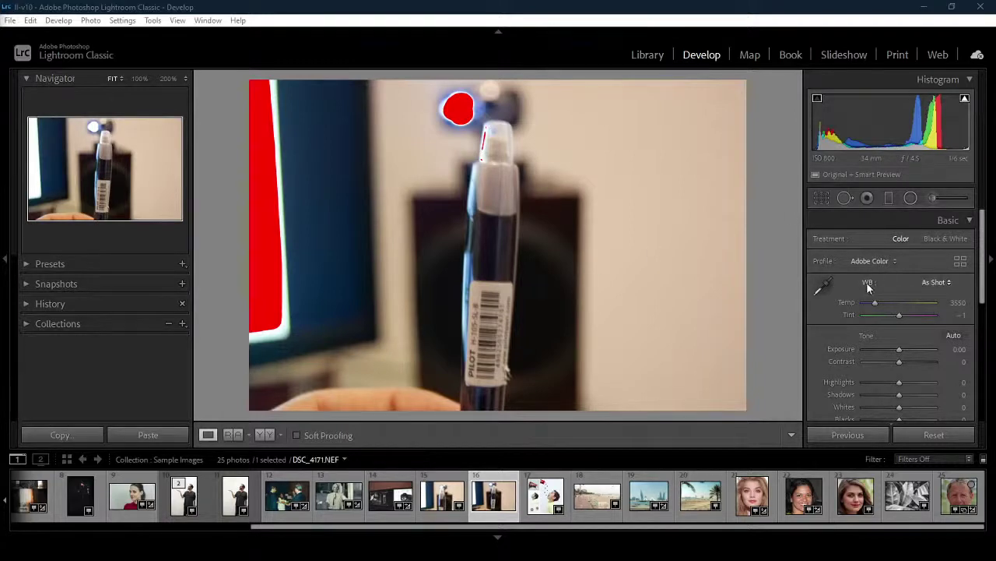
Try the Auto and Daylight white balance presets on the pen photo.
{"action": "left_click", "coordinate": [936, 283]}
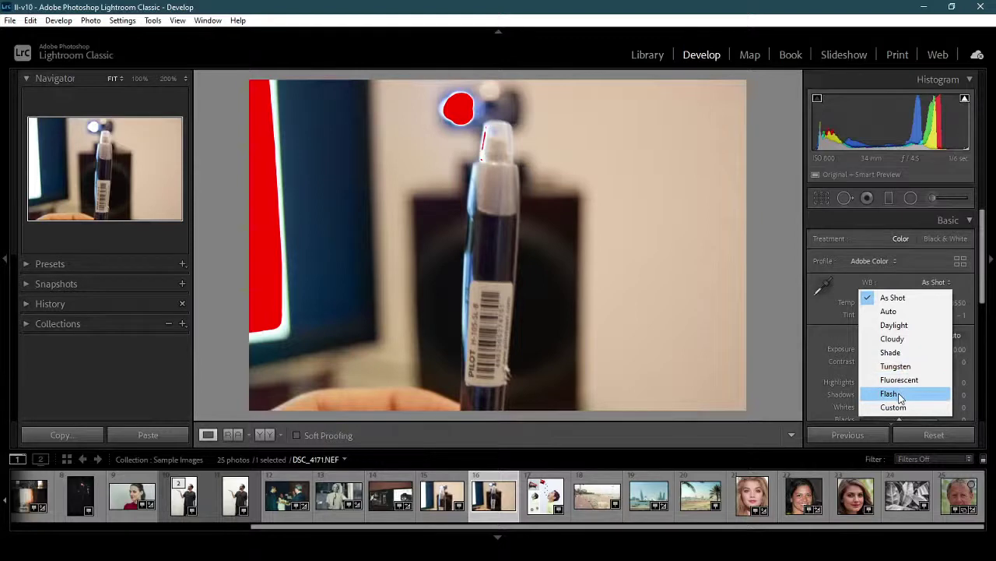
{"action": "left_click", "coordinate": [909, 312]}
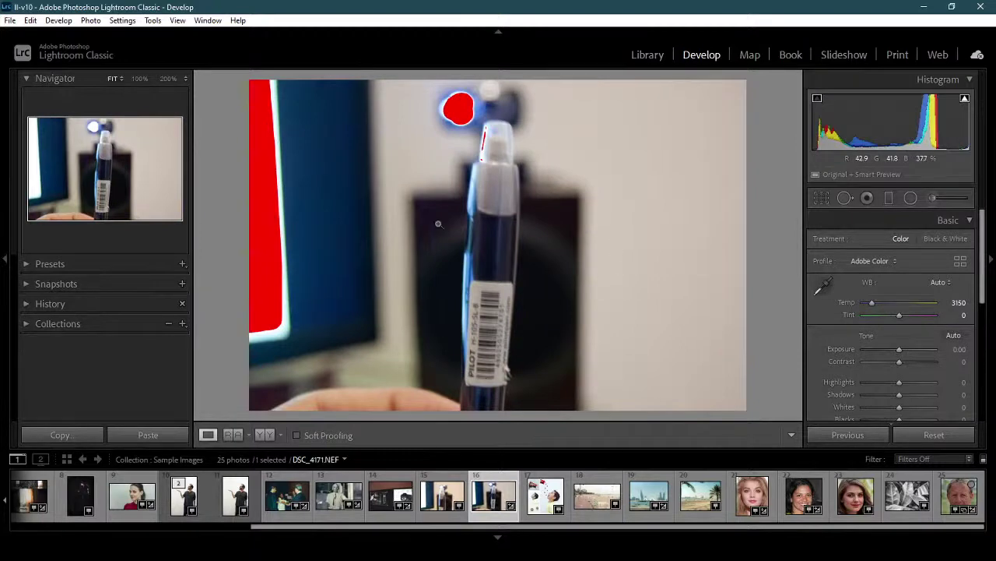
{"action": "left_click", "coordinate": [942, 283]}
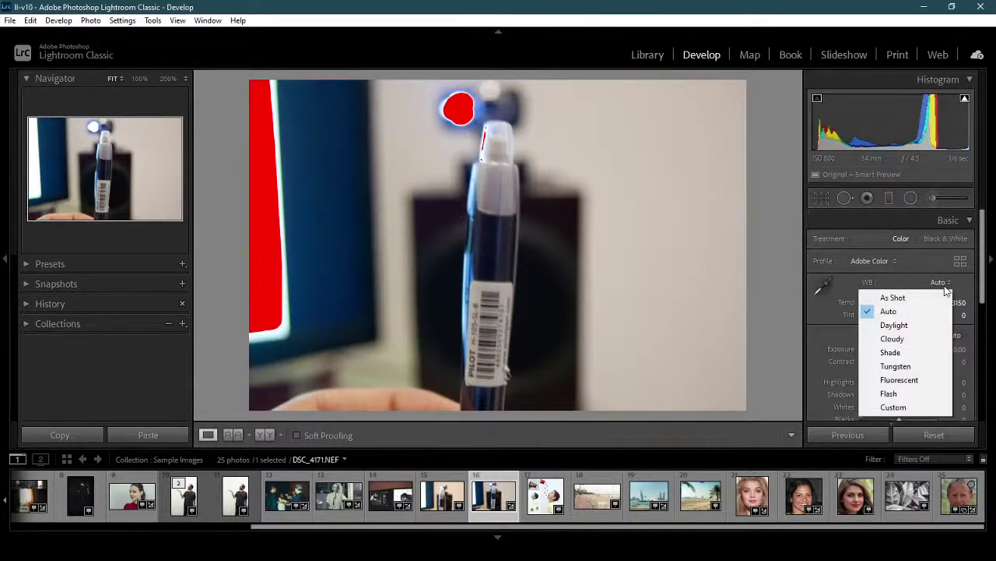
{"action": "left_click", "coordinate": [938, 326]}
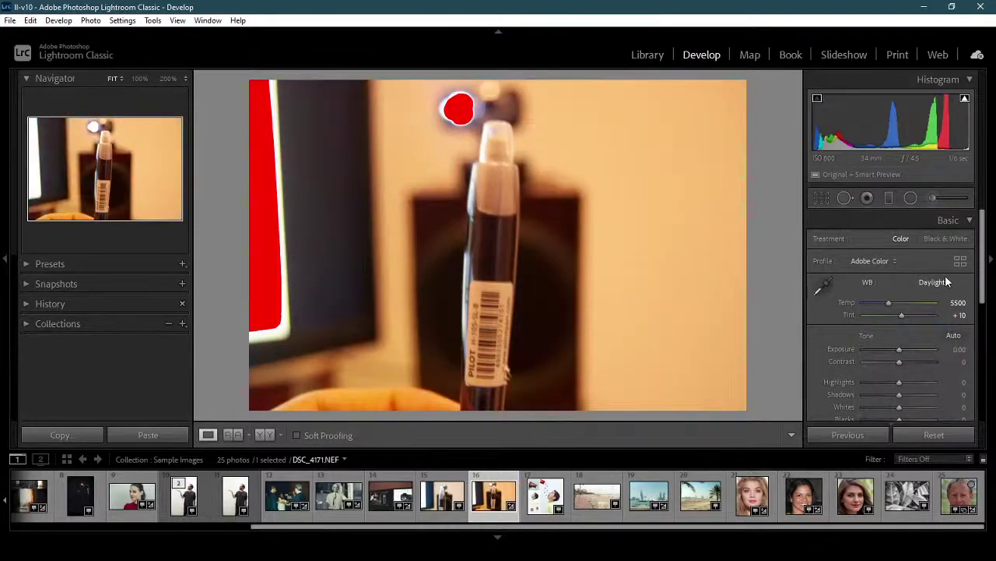
Try the Cloudy, Shade and Auto white balance presets on the pen photo.
{"action": "left_click", "coordinate": [946, 282]}
{"action": "left_click", "coordinate": [919, 338]}
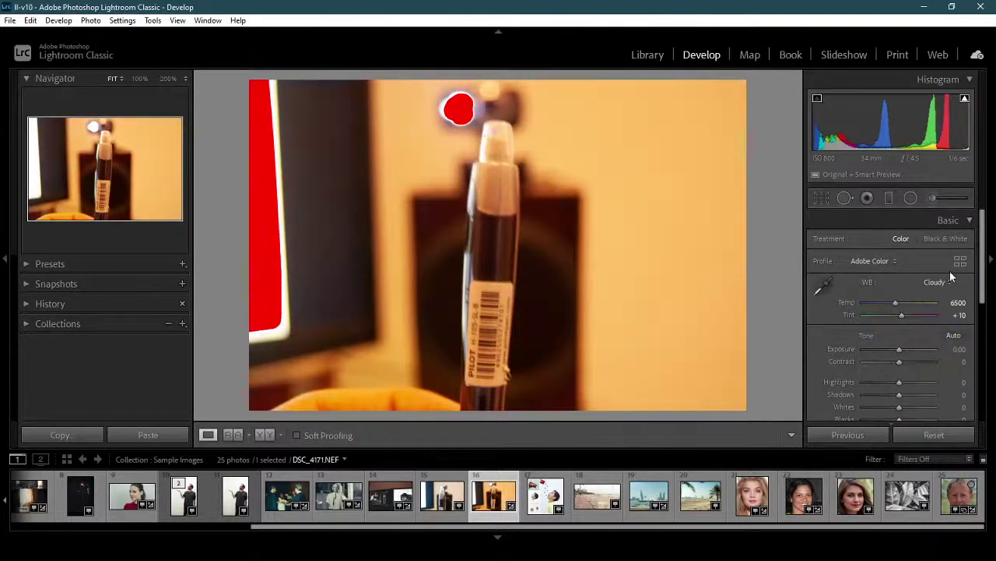
{"action": "left_click", "coordinate": [934, 283]}
{"action": "left_click", "coordinate": [917, 355]}
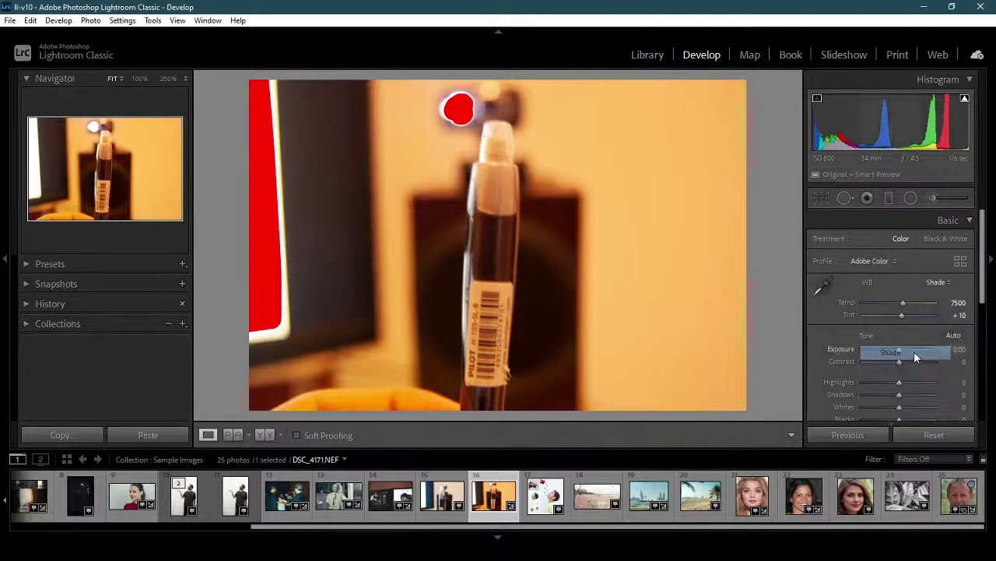
{"action": "left_click", "coordinate": [943, 282]}
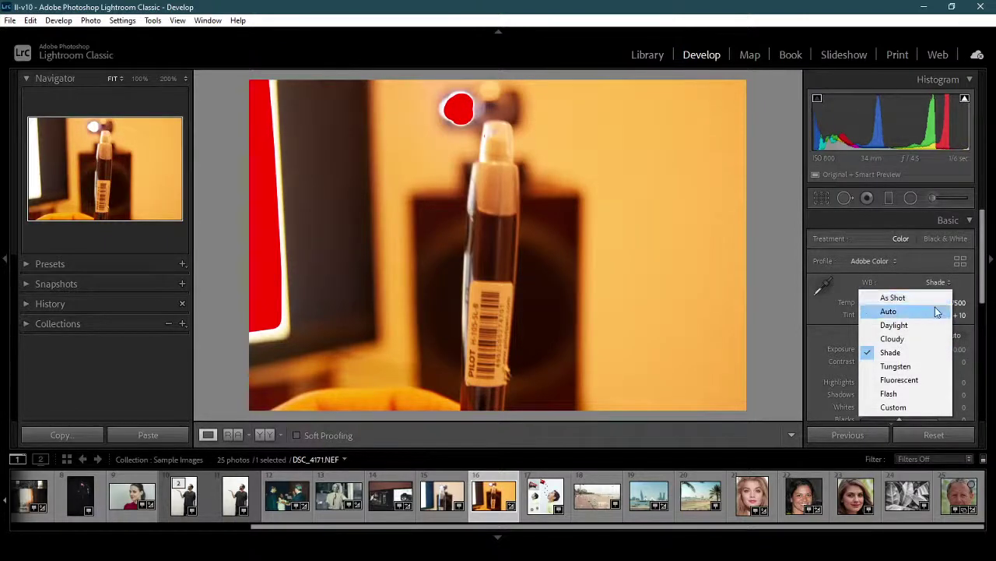
{"action": "left_click", "coordinate": [930, 312]}
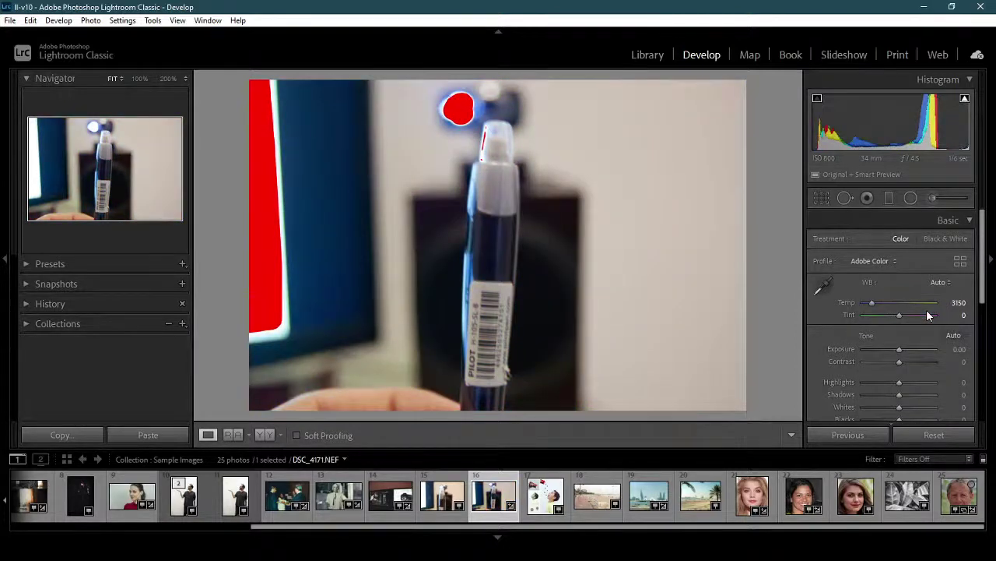
Switch the white balance to Custom, back to As Shot and to Custom again.
{"action": "left_click", "coordinate": [933, 285]}
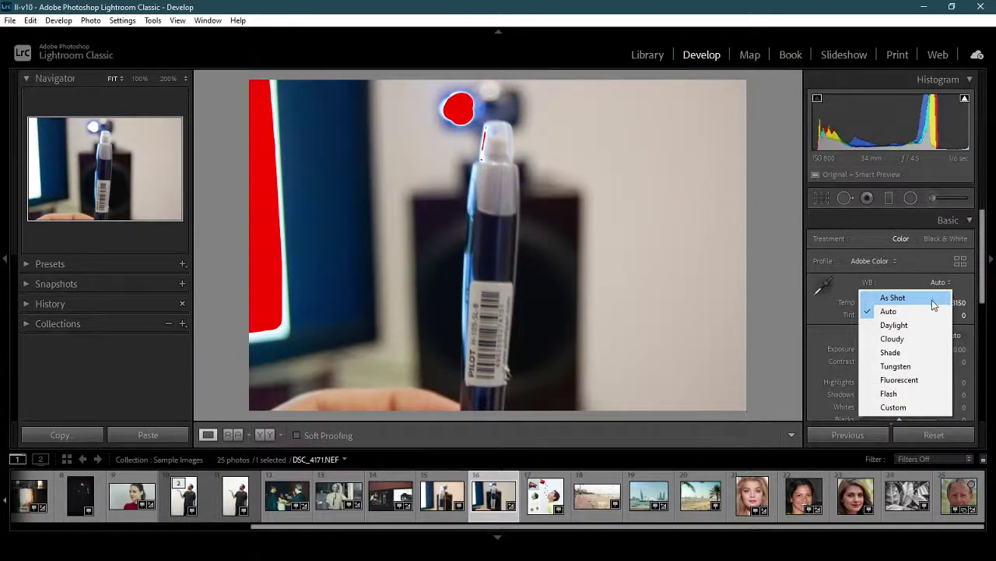
{"action": "left_click", "coordinate": [921, 408]}
{"action": "left_click", "coordinate": [932, 283]}
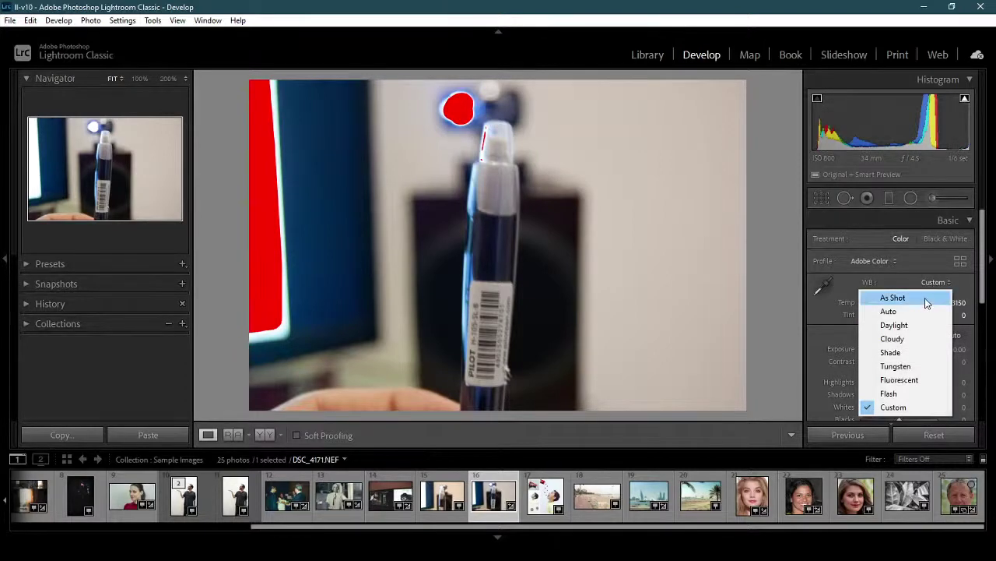
{"action": "left_click", "coordinate": [928, 296]}
{"action": "left_click", "coordinate": [947, 285]}
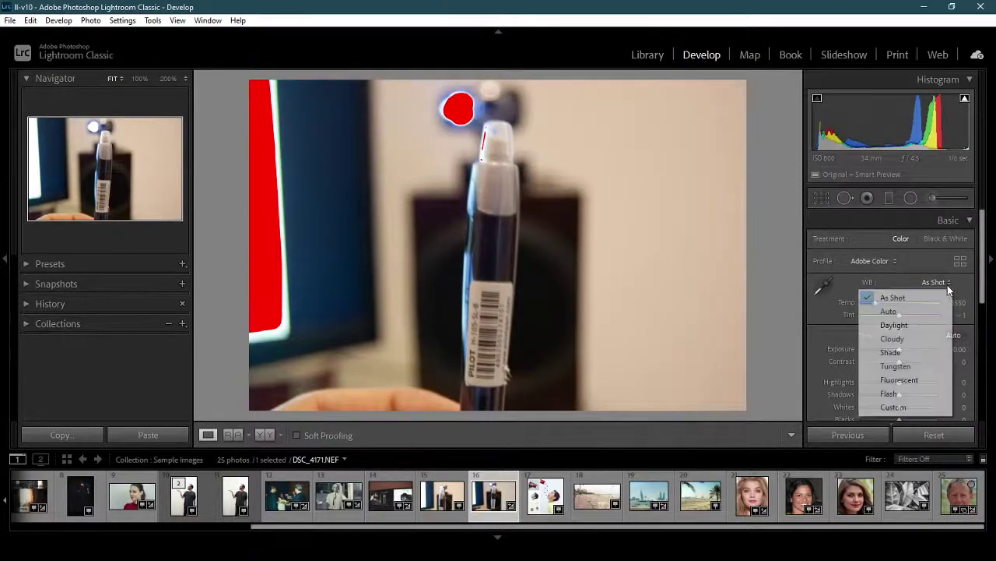
{"action": "left_click", "coordinate": [917, 407]}
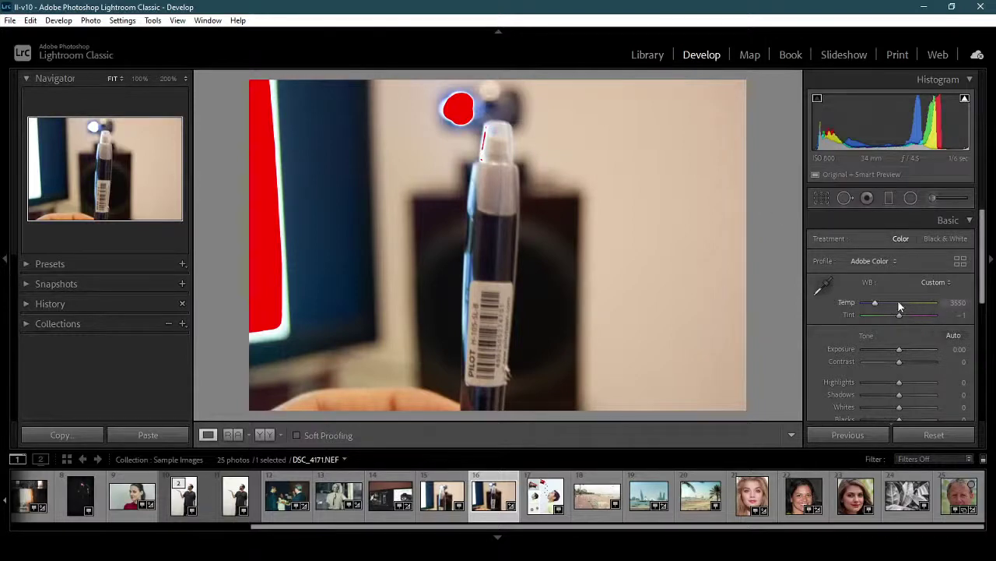
Sample the pen's white barcode label as the neutral target with the White Balance Selector, undo it and sample the label again.
{"action": "left_click", "coordinate": [824, 286]}
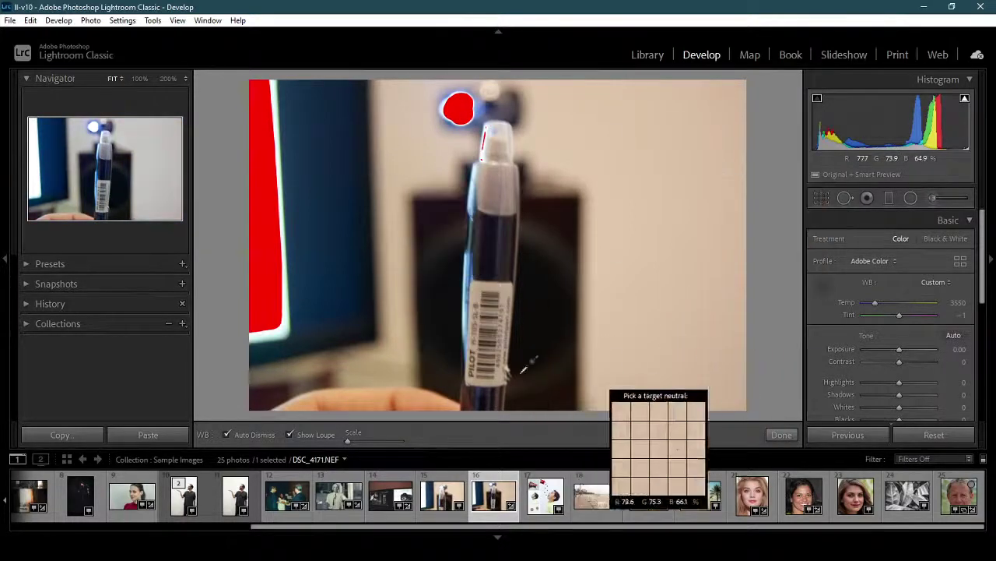
{"action": "left_click", "coordinate": [505, 288]}
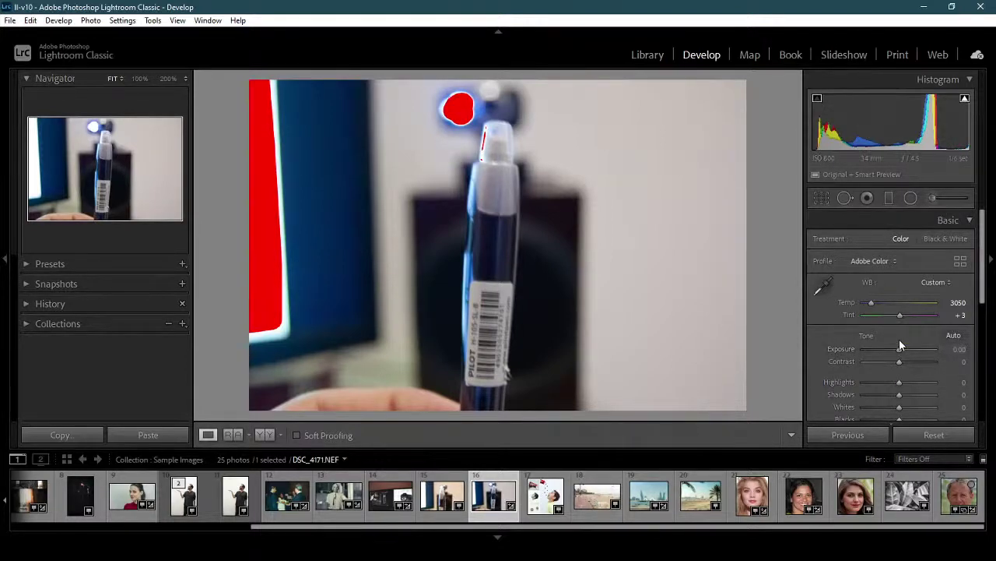
{"action": "key", "text": "ctrl+z"}
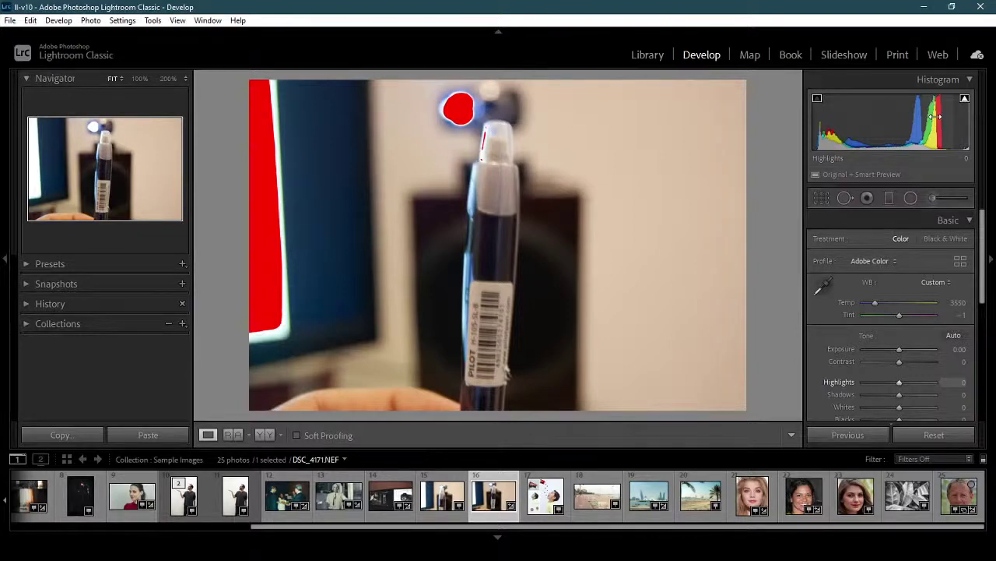
{"action": "left_click", "coordinate": [821, 287]}
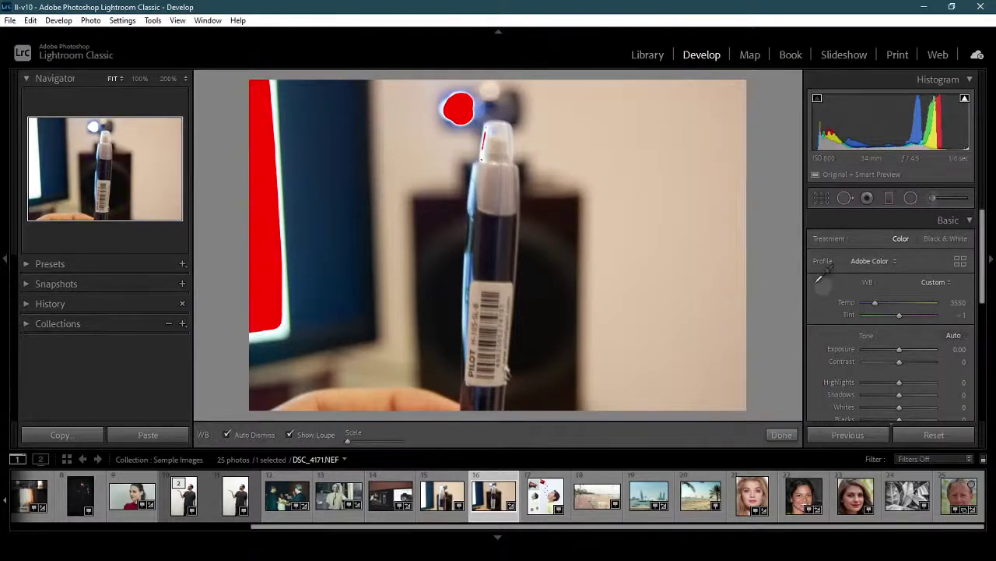
{"action": "left_click", "coordinate": [507, 288]}
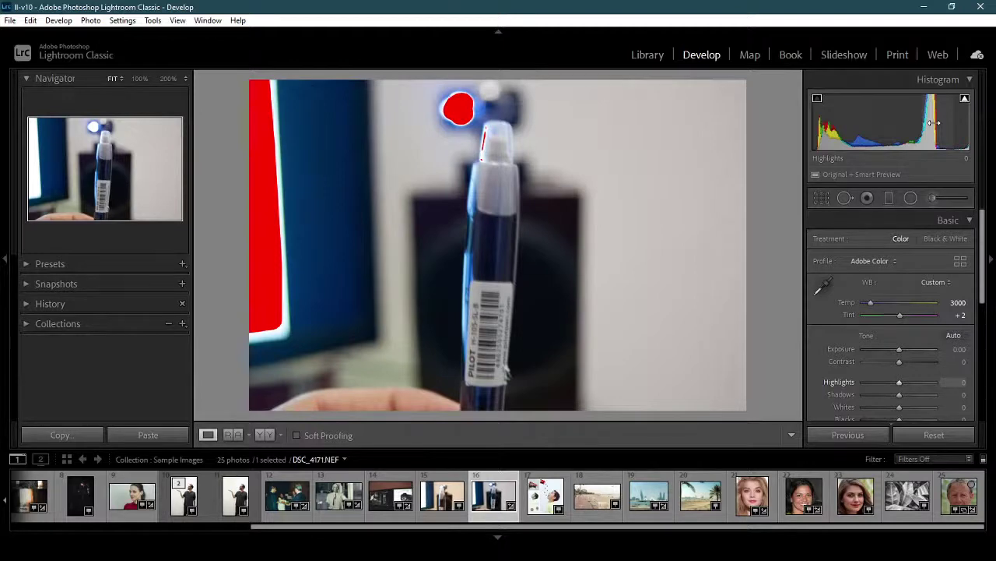
Return the white balance to As Shot and adjust it manually to Temp 2965 and Tint +5.
{"action": "left_click", "coordinate": [934, 284]}
{"action": "left_click", "coordinate": [930, 295]}
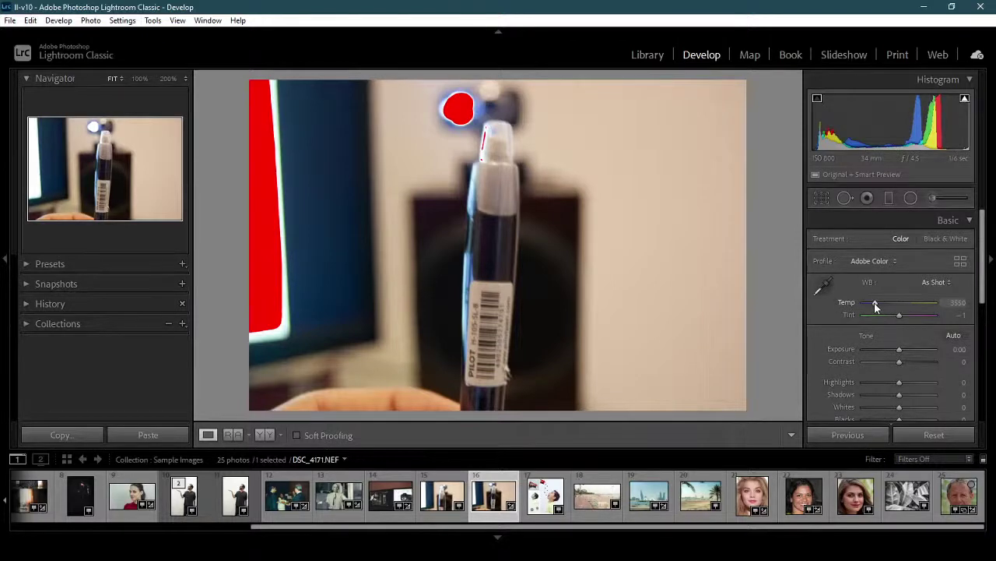
{"action": "mouse_move", "coordinate": [875, 305]}
{"action": "left_mouse_down"}
{"action": "mouse_move", "coordinate": [922, 302]}
{"action": "mouse_move", "coordinate": [870, 302]}
{"action": "left_mouse_up"}
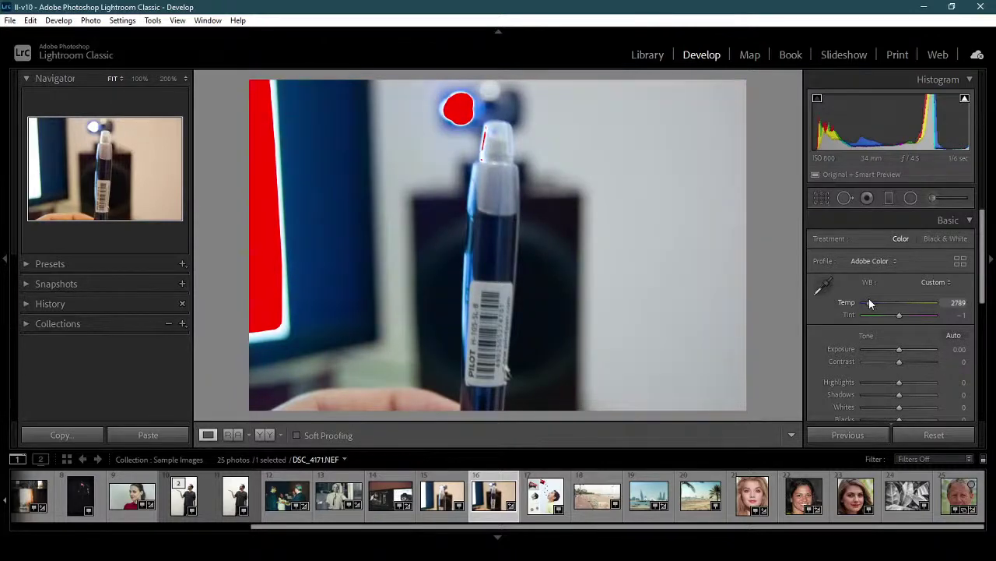
{"action": "left_click_drag", "start_coordinate": [869, 301], "coordinate": [871, 302]}
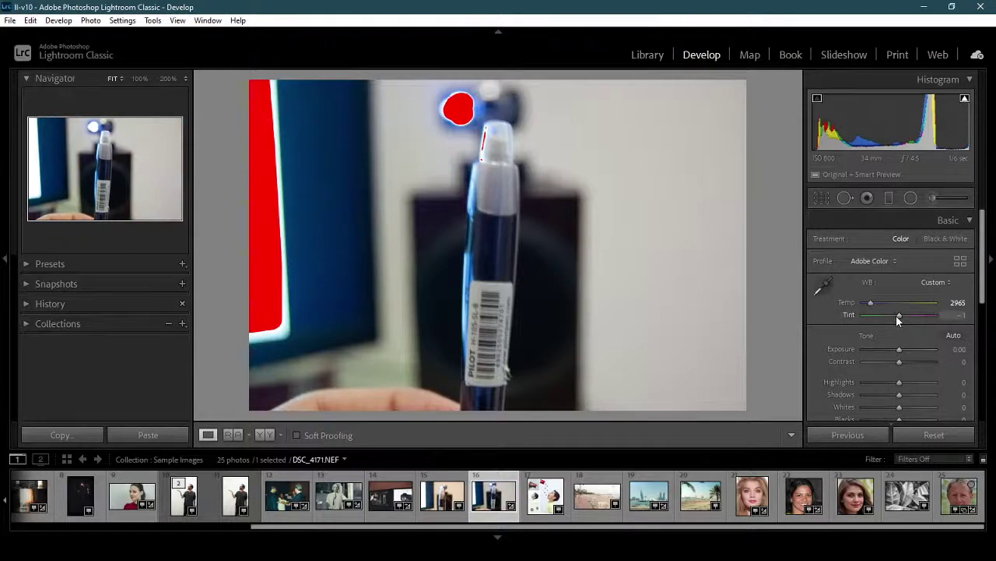
{"action": "mouse_move", "coordinate": [899, 315]}
{"action": "left_mouse_down"}
{"action": "mouse_move", "coordinate": [914, 314]}
{"action": "mouse_move", "coordinate": [897, 313]}
{"action": "left_mouse_up"}
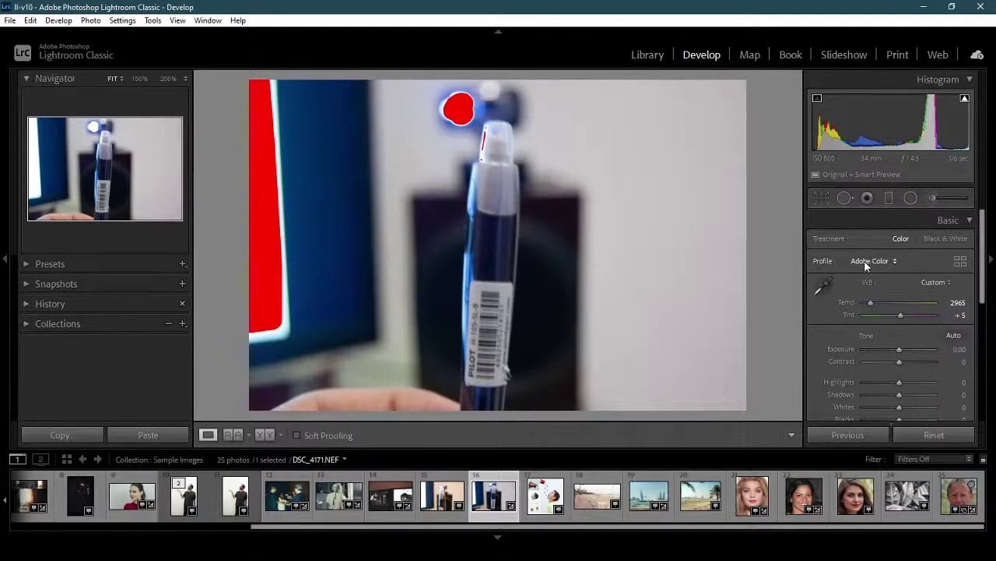
Look through the Camera Matching and Artistic groups in the Profile Browser and close it with Adobe Color kept.
{"action": "left_click", "coordinate": [959, 262]}
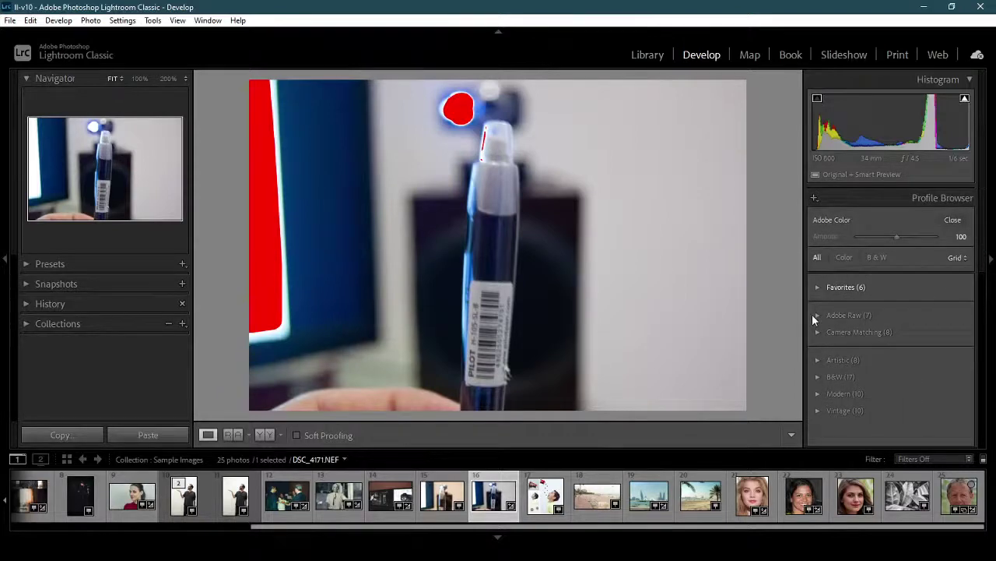
{"action": "left_click", "coordinate": [818, 332]}
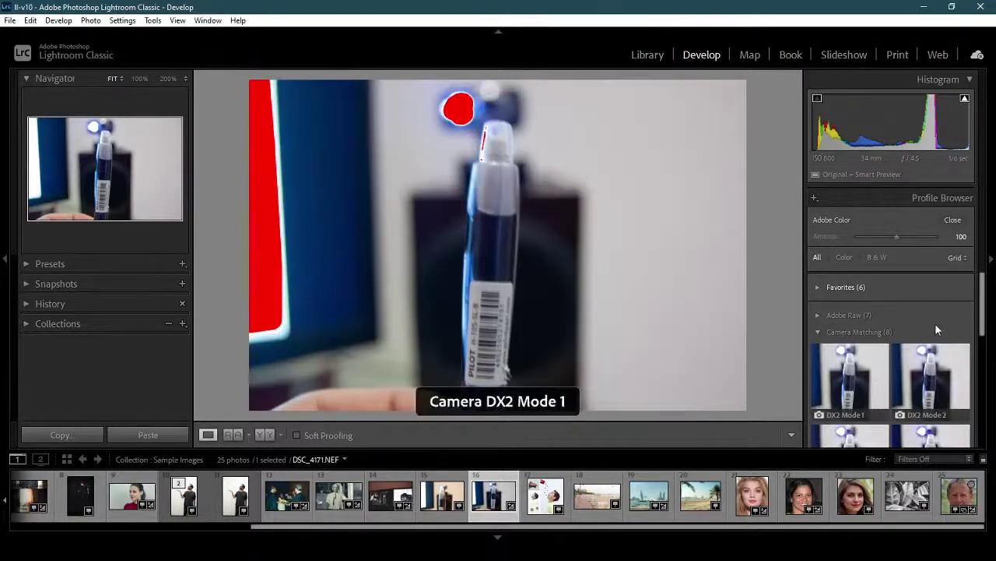
{"action": "left_click_drag", "start_coordinate": [982, 327], "coordinate": [982, 413]}
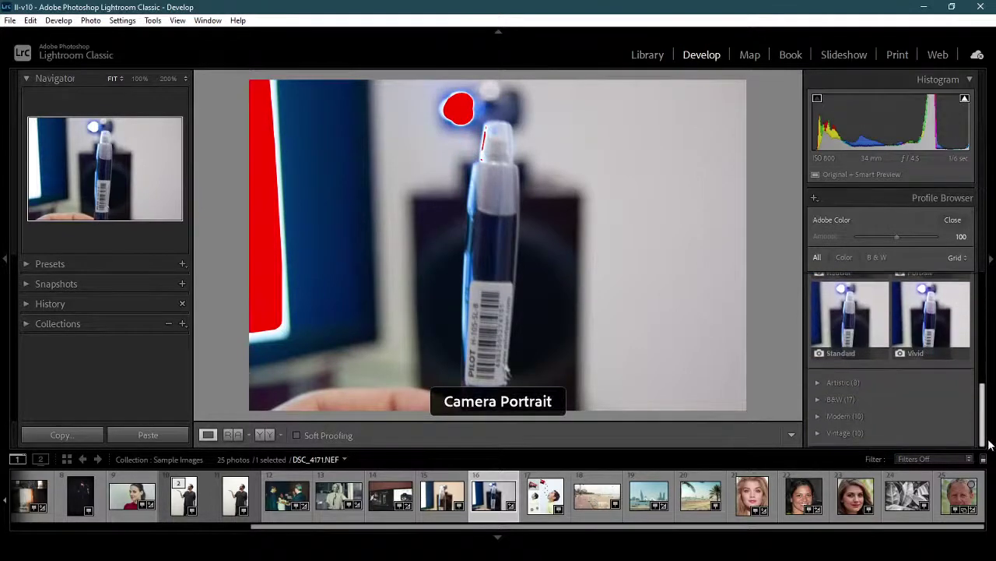
{"action": "left_click", "coordinate": [846, 383]}
{"action": "mouse_move", "coordinate": [981, 351]}
{"action": "left_mouse_down"}
{"action": "mouse_move", "coordinate": [982, 413]}
{"action": "mouse_move", "coordinate": [985, 383]}
{"action": "mouse_move", "coordinate": [993, 404]}
{"action": "mouse_move", "coordinate": [985, 367]}
{"action": "left_mouse_up"}
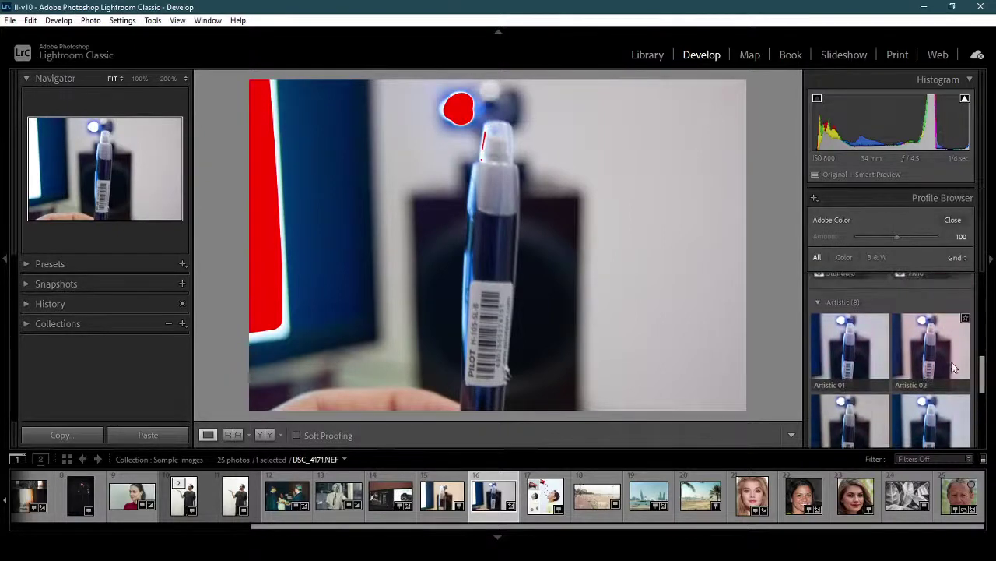
{"action": "left_click", "coordinate": [952, 366]}
{"action": "left_click_drag", "start_coordinate": [982, 372], "coordinate": [983, 286]}
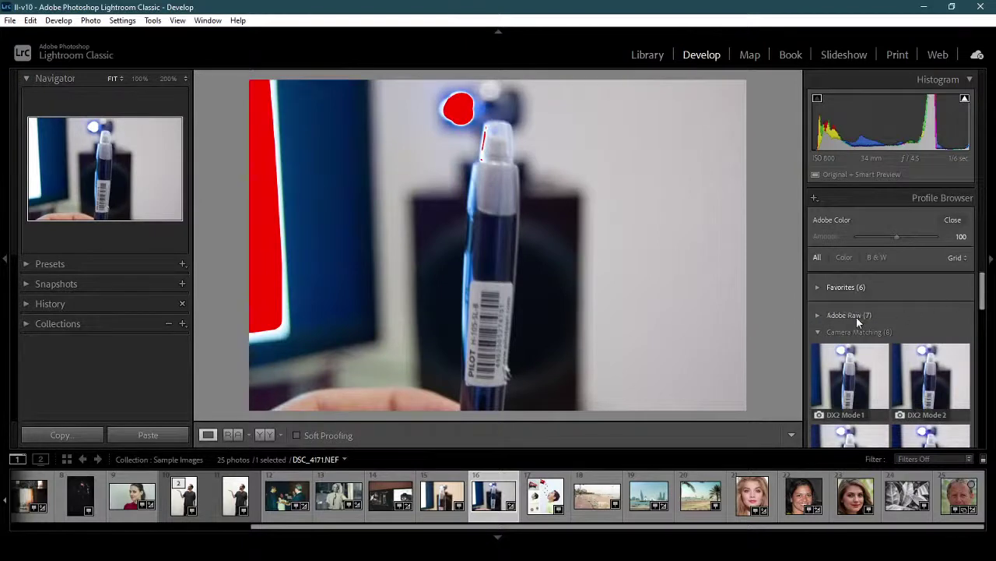
{"action": "left_click", "coordinate": [819, 331]}
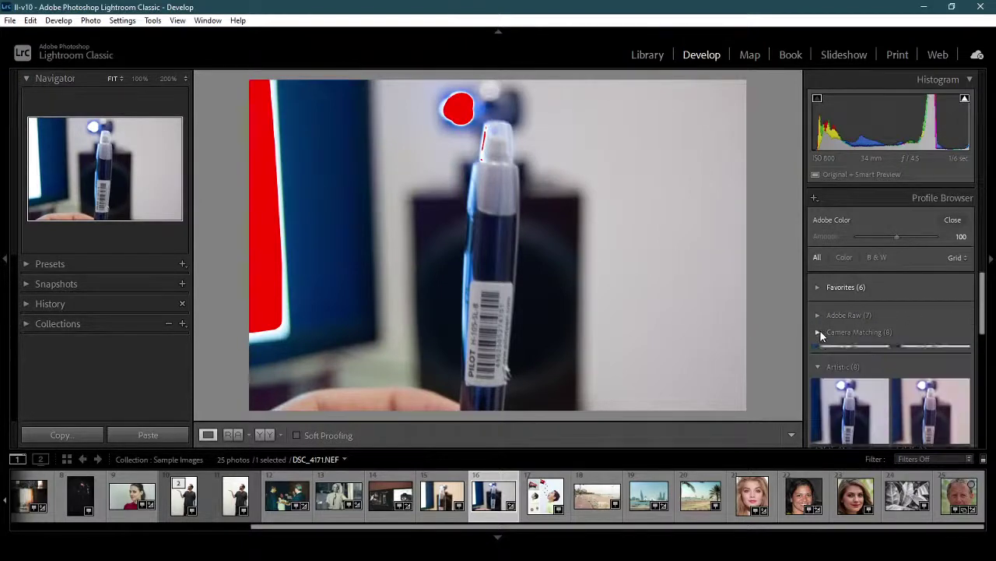
{"action": "left_click", "coordinate": [950, 222]}
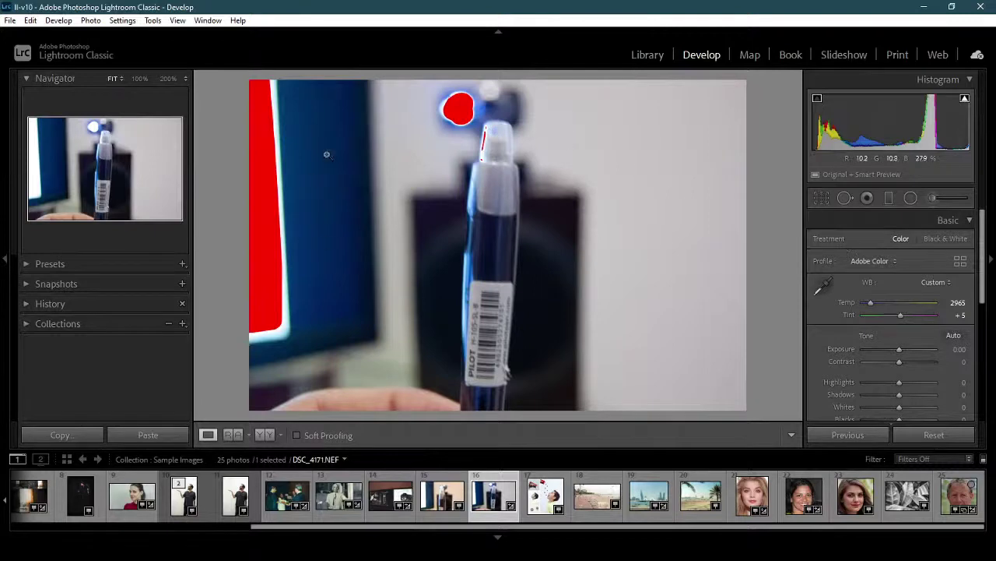
Try the Black & White treatment on the pen photo and return it to Color.
{"action": "left_click", "coordinate": [944, 239]}
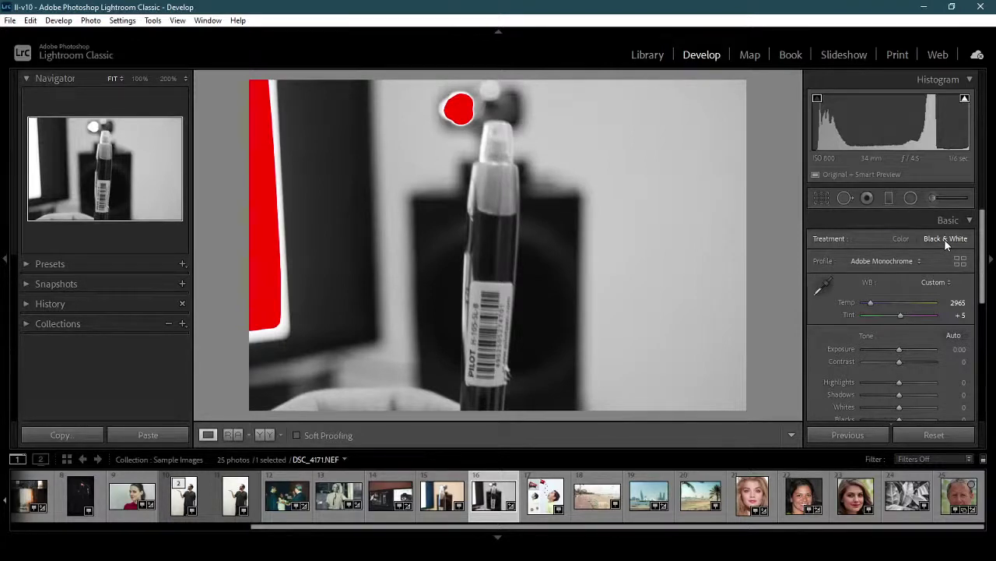
{"action": "left_click", "coordinate": [900, 240]}
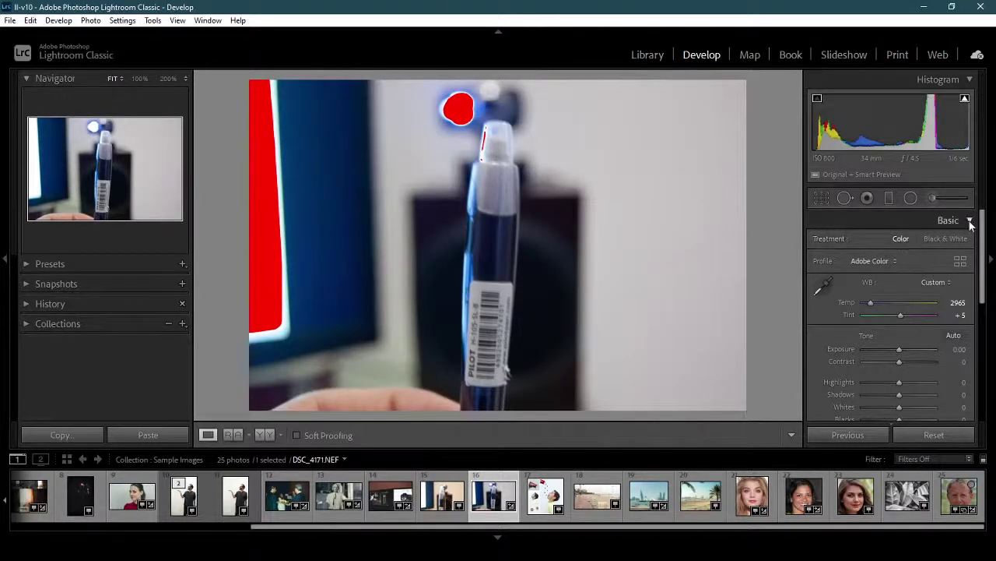
Collapse the Tone Curve and Basic adjustment sections.
{"action": "left_click_drag", "start_coordinate": [984, 257], "coordinate": [984, 357]}
{"action": "left_click", "coordinate": [950, 318]}
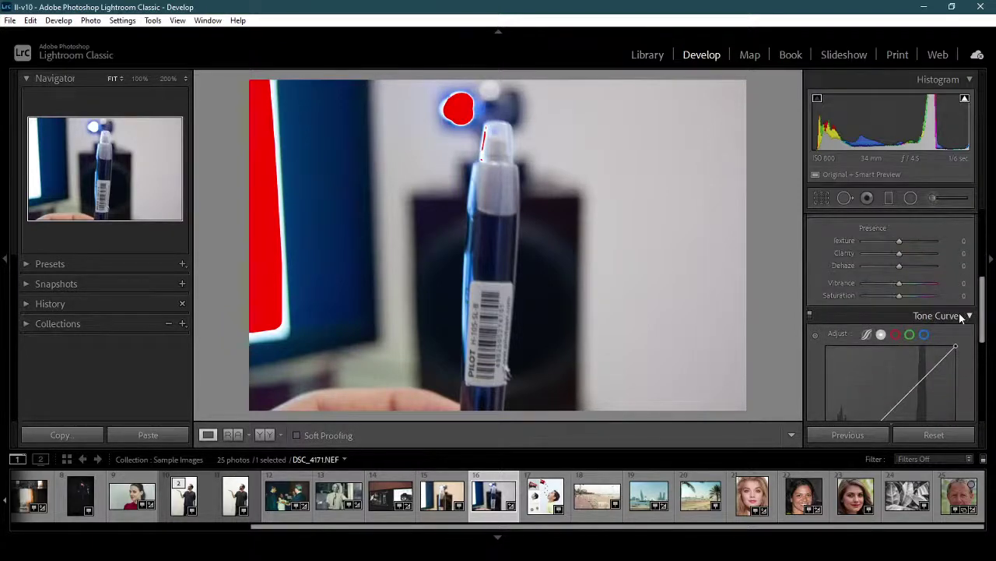
{"action": "left_click", "coordinate": [965, 316]}
{"action": "left_click", "coordinate": [986, 350]}
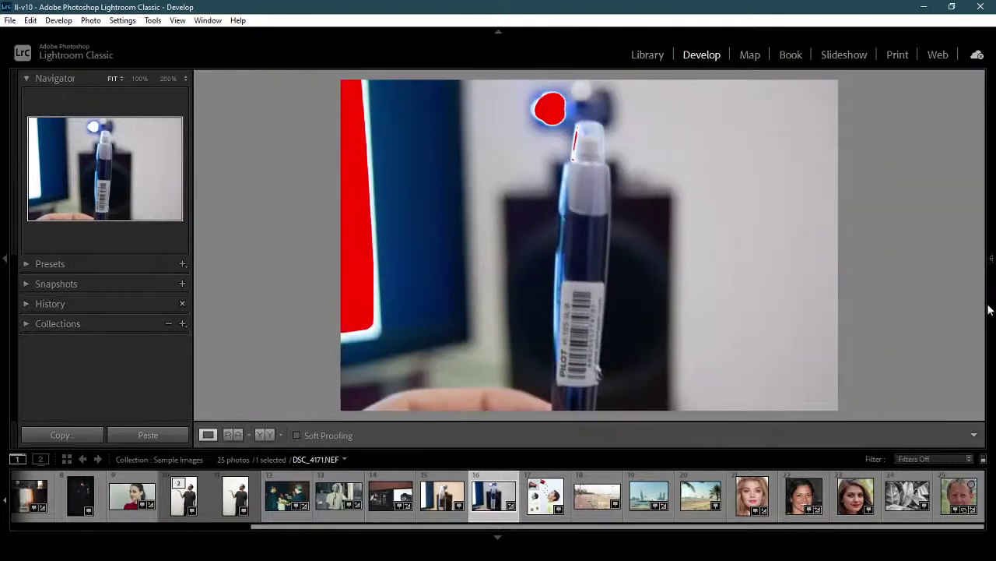
{"action": "left_click", "coordinate": [986, 349]}
{"action": "scroll", "coordinate": [983, 335], "scroll_direction": "up", "scroll_amount": 5}
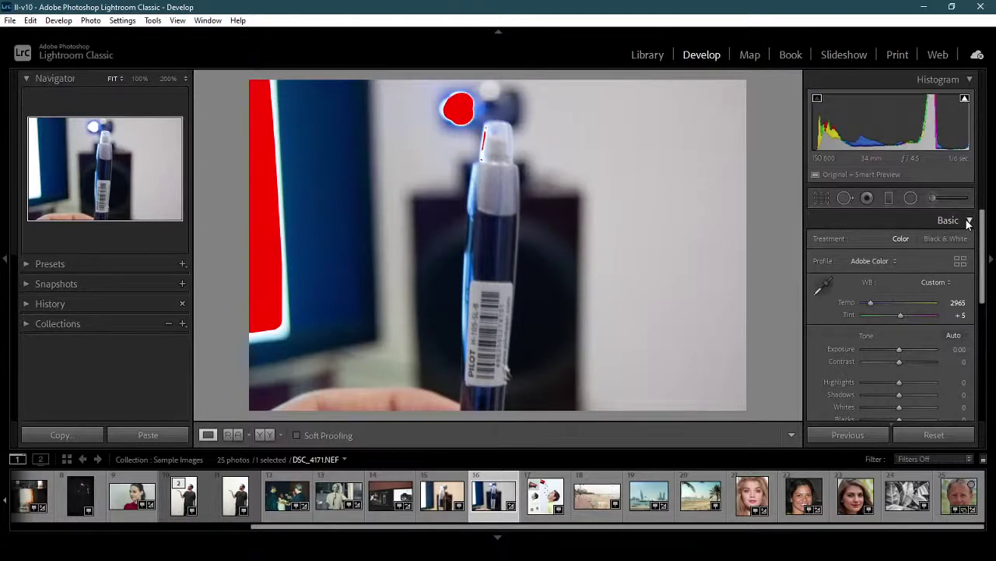
{"action": "left_click", "coordinate": [969, 222]}
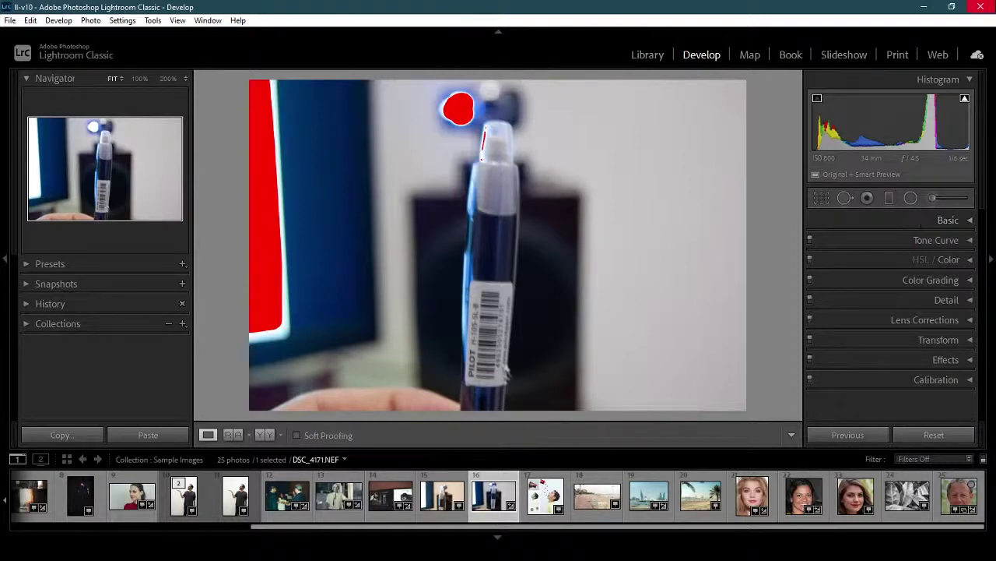
Open the Print module and look through the Lightroom Templates, collapsing their list again.
{"action": "left_click", "coordinate": [898, 55]}
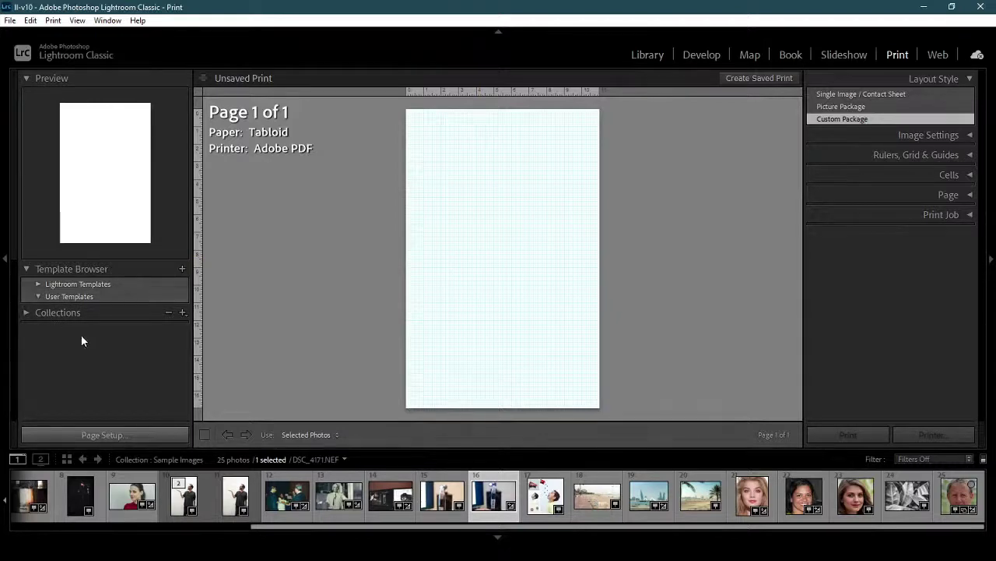
{"action": "left_click", "coordinate": [36, 284]}
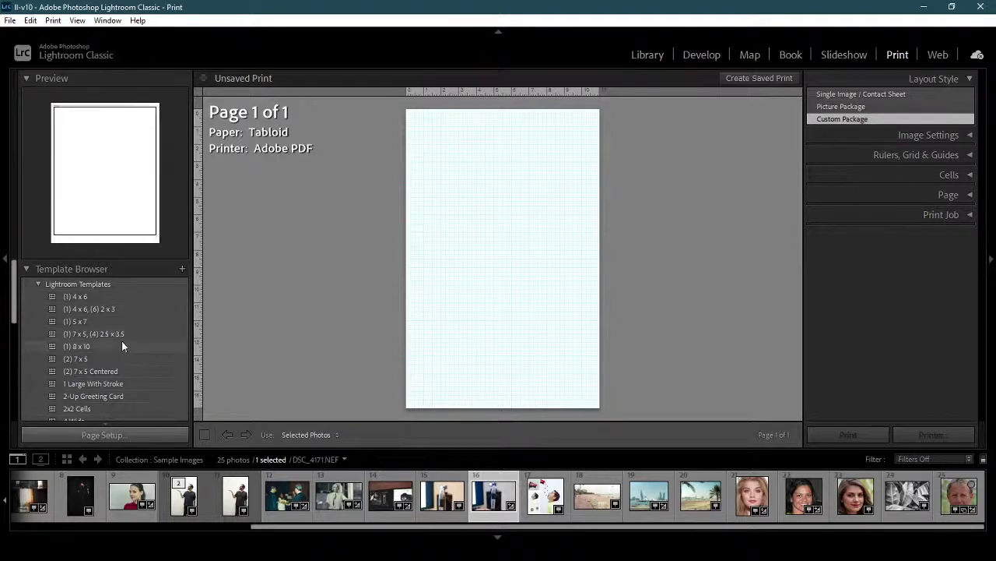
{"action": "scroll", "coordinate": [121, 340], "scroll_direction": "down", "scroll_amount": 10}
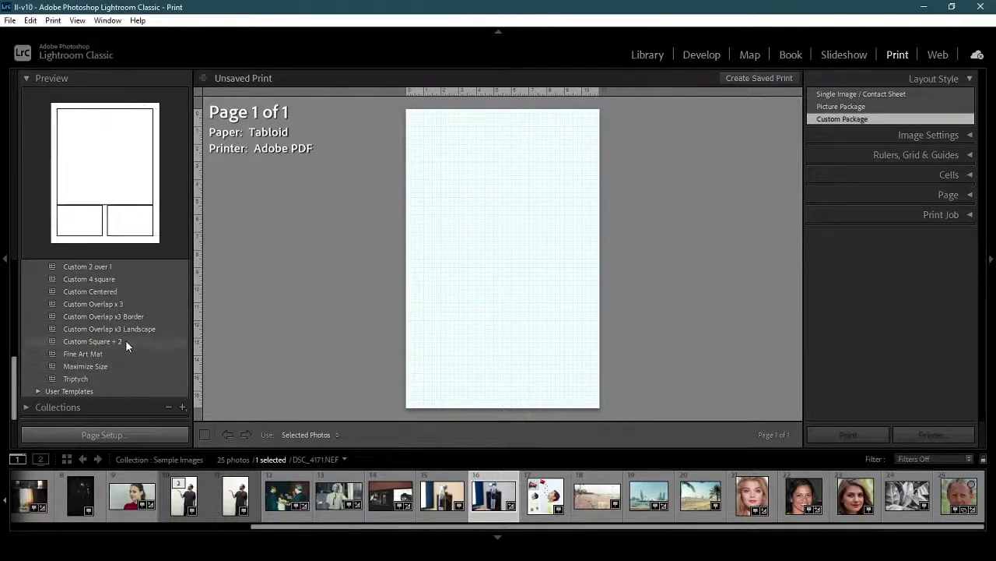
{"action": "scroll", "coordinate": [126, 337], "scroll_direction": "up", "scroll_amount": 10}
{"action": "scroll", "coordinate": [126, 338], "scroll_direction": "up", "scroll_amount": 1}
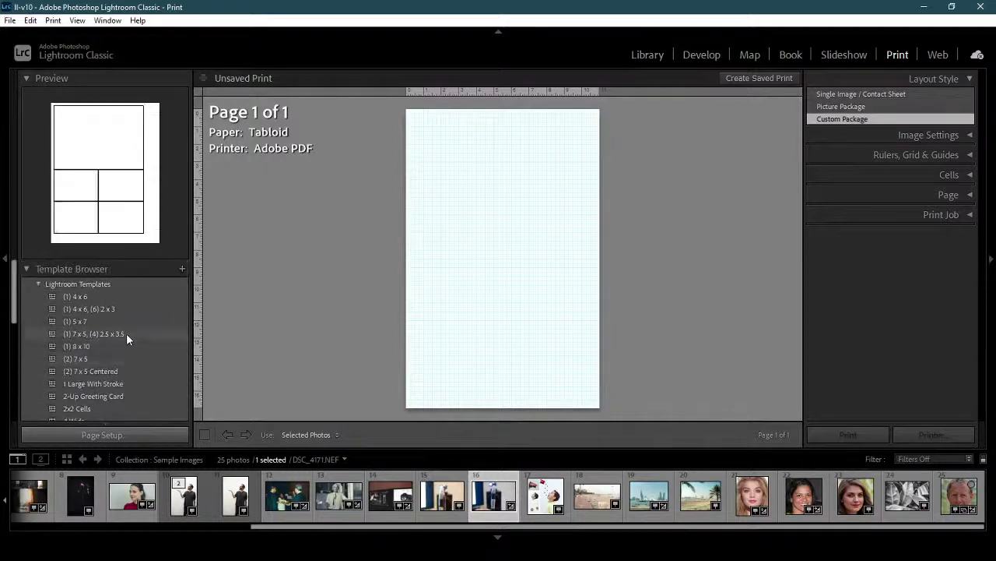
{"action": "left_click", "coordinate": [38, 284]}
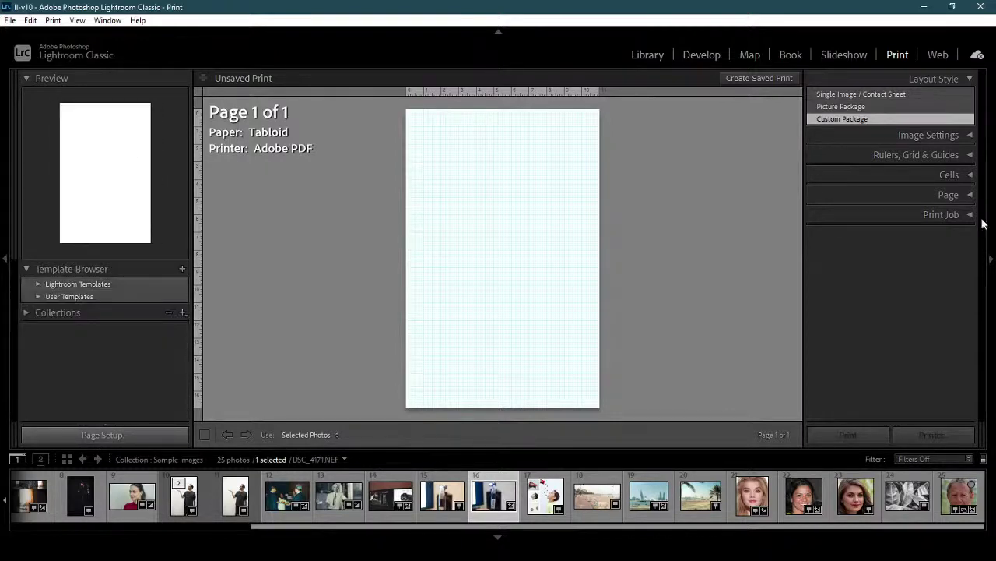
Compare the Single Image / Contact Sheet and Picture Package layout styles, and return to Custom Package.
{"action": "left_click", "coordinate": [847, 105]}
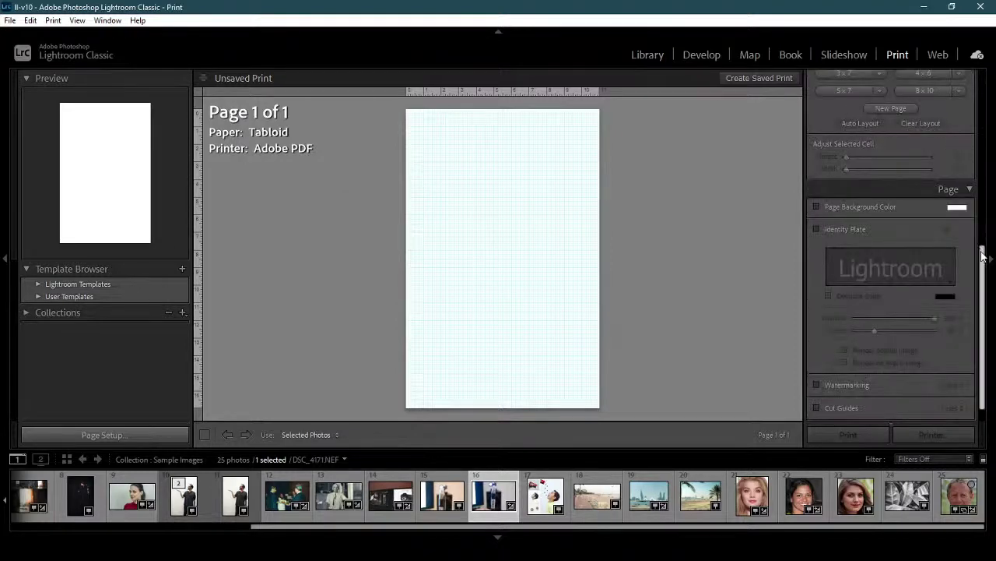
{"action": "scroll", "coordinate": [965, 115], "scroll_direction": "up", "scroll_amount": 5}
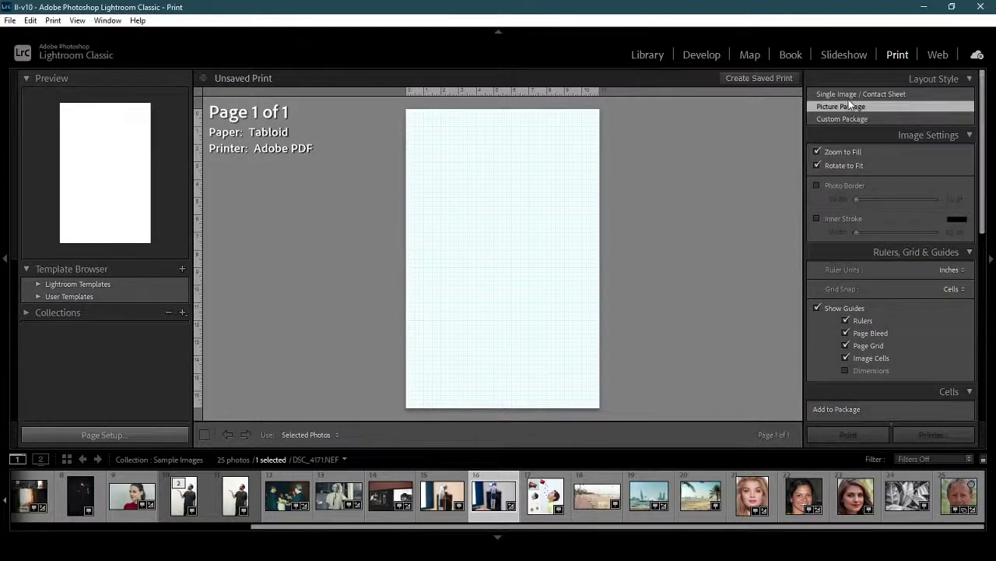
{"action": "left_click", "coordinate": [848, 97]}
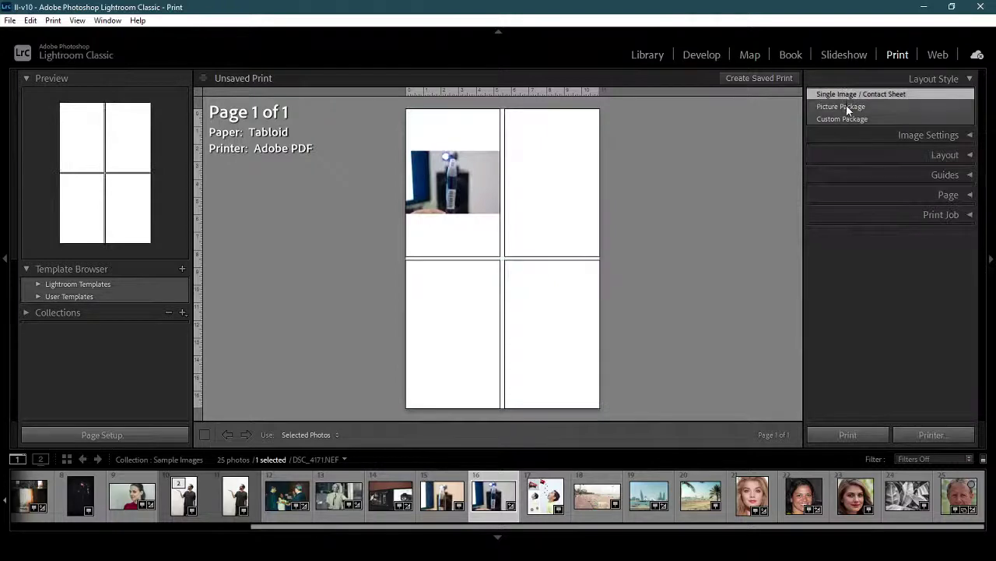
{"action": "left_click", "coordinate": [846, 104]}
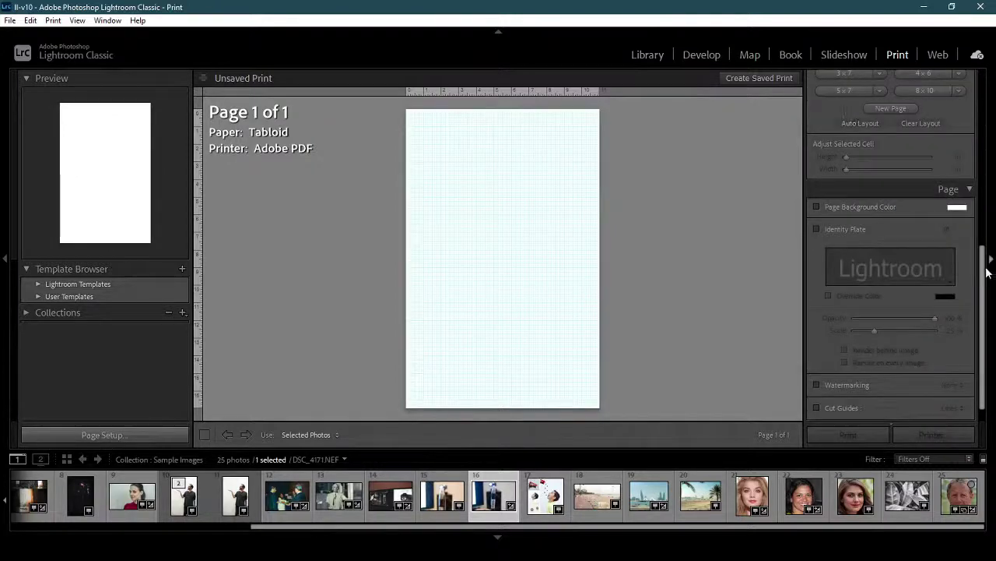
{"action": "scroll", "coordinate": [957, 105], "scroll_direction": "up", "scroll_amount": 5}
{"action": "left_click", "coordinate": [839, 119]}
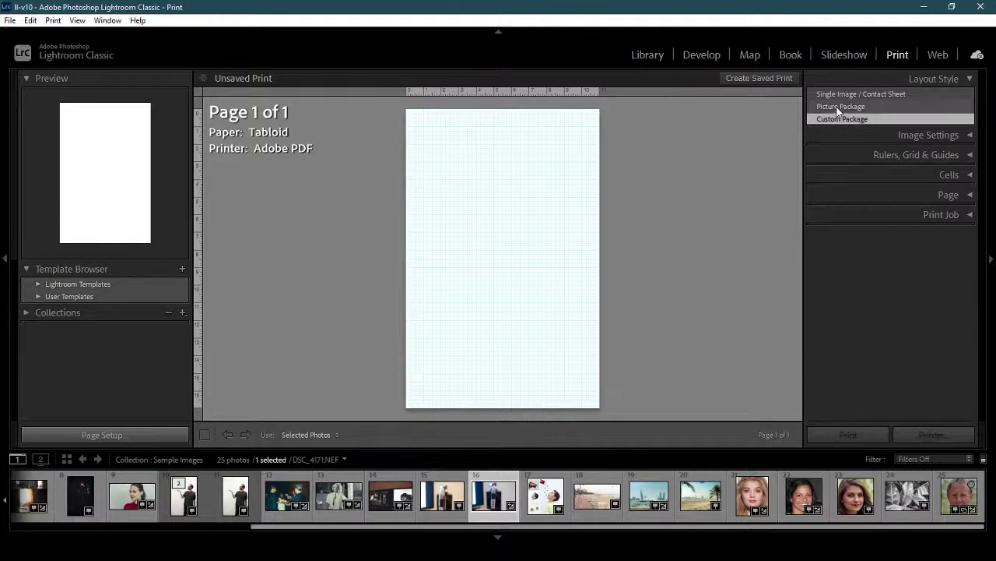
{"action": "left_click", "coordinate": [841, 107]}
{"action": "scroll", "coordinate": [968, 98], "scroll_direction": "up", "scroll_amount": 5}
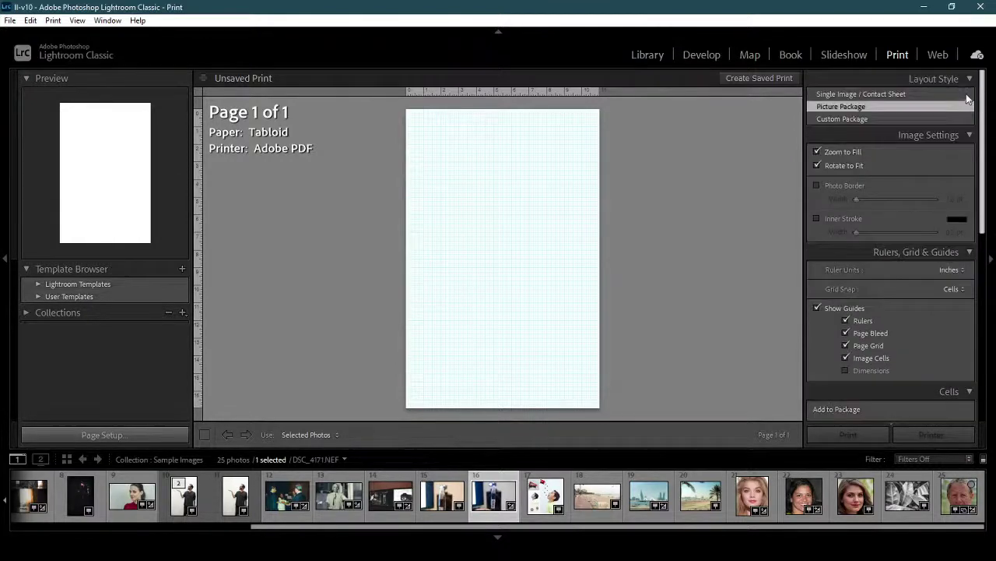
{"action": "left_click", "coordinate": [844, 120]}
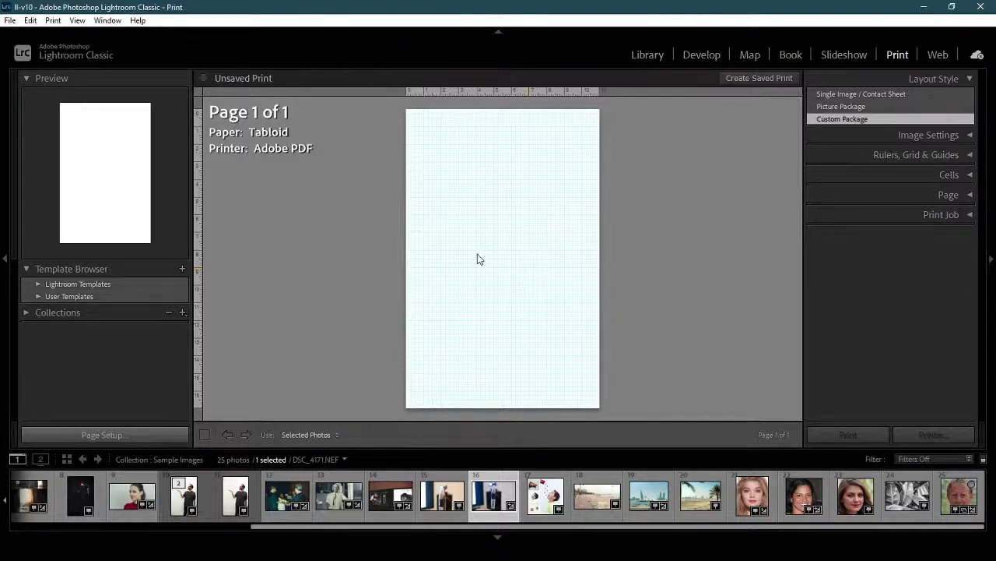
Set the page orientation to Landscape for the Tabloid paper in the page setup.
{"action": "left_click", "coordinate": [137, 433]}
{"action": "left_click", "coordinate": [589, 324]}
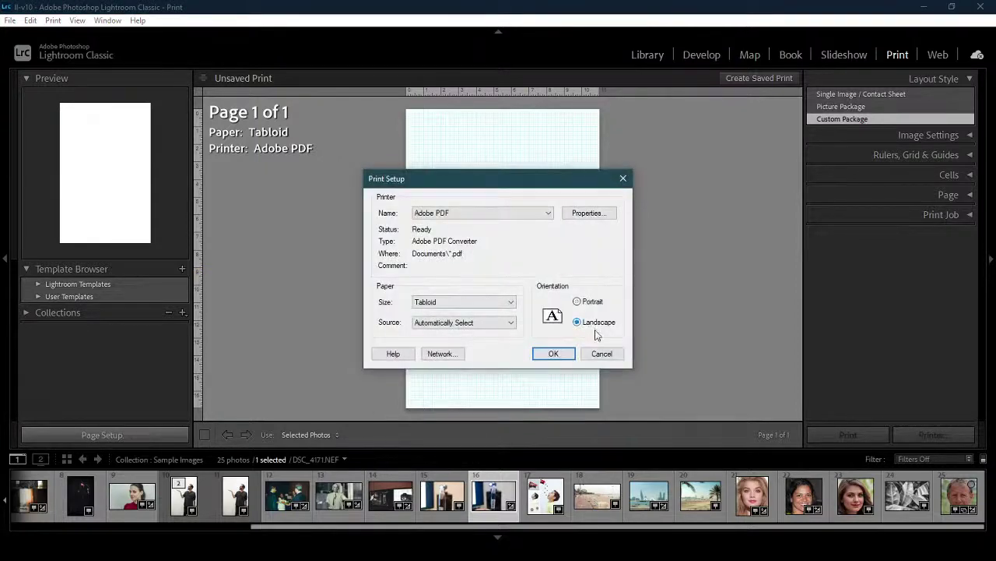
{"action": "left_click", "coordinate": [554, 355]}
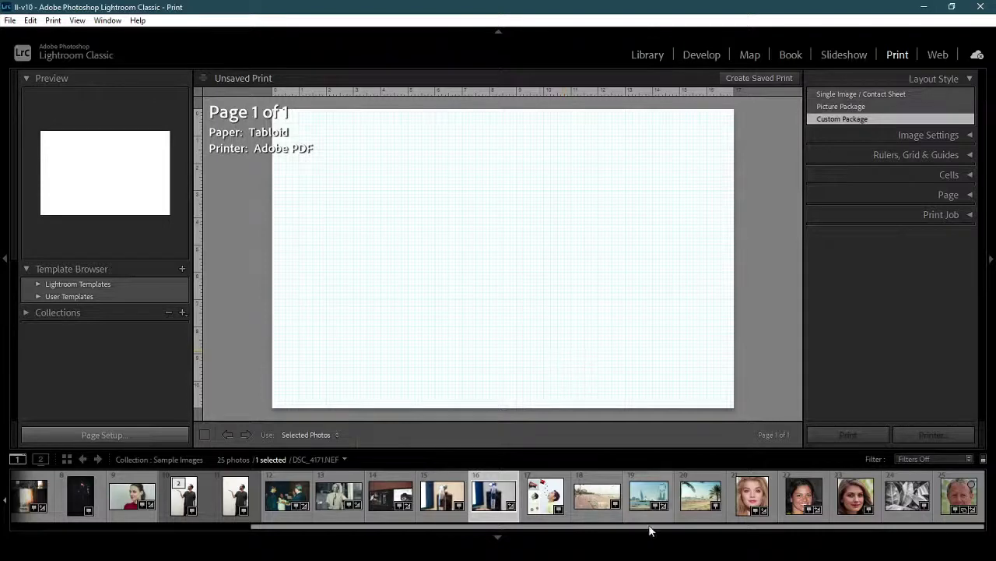
Place portrait photos 21 and 22 side by side on the page, each enlarged to about 6 inches wide and nearly full page height.
{"action": "left_click_drag", "start_coordinate": [750, 493], "coordinate": [352, 233]}
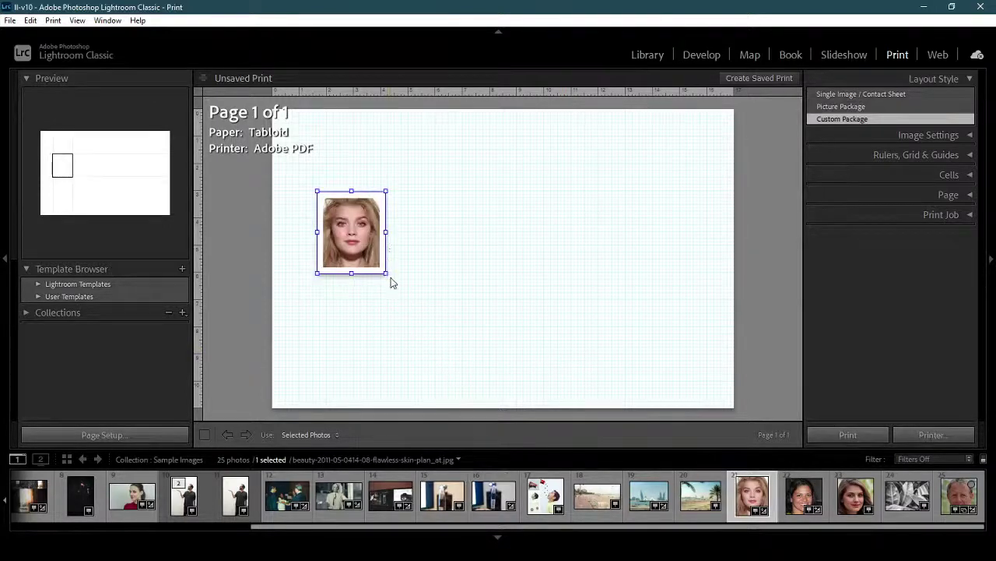
{"action": "left_click_drag", "start_coordinate": [387, 275], "coordinate": [484, 400]}
{"action": "left_click_drag", "start_coordinate": [413, 343], "coordinate": [380, 274]}
{"action": "left_click_drag", "start_coordinate": [369, 330], "coordinate": [387, 398]}
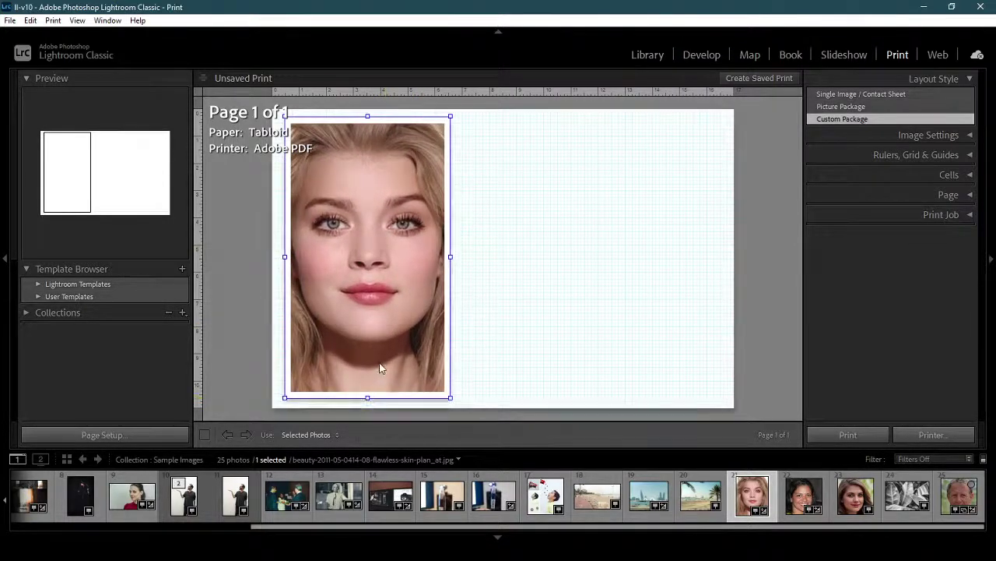
{"action": "left_click_drag", "start_coordinate": [381, 362], "coordinate": [374, 369]}
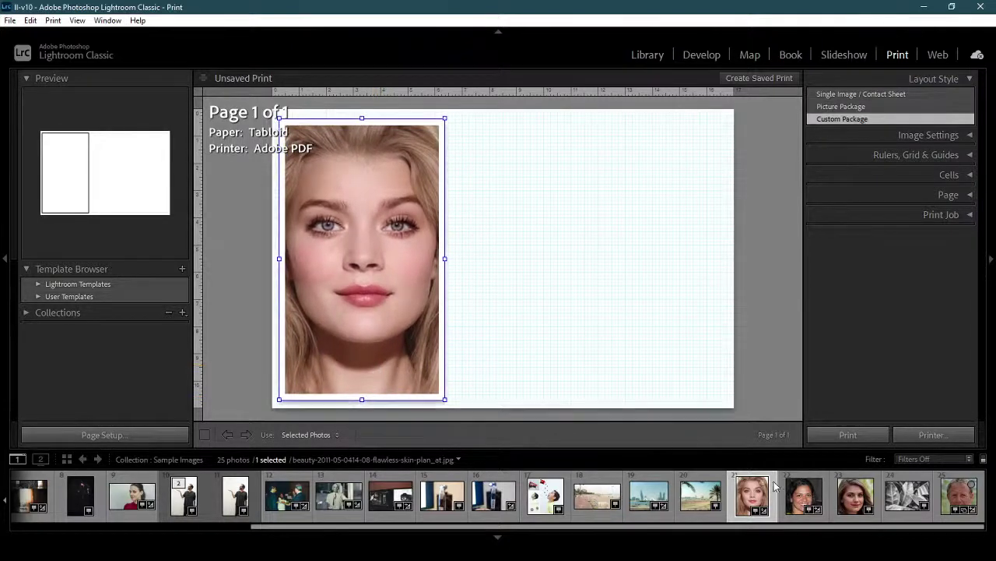
{"action": "left_click_drag", "start_coordinate": [803, 495], "coordinate": [501, 377]}
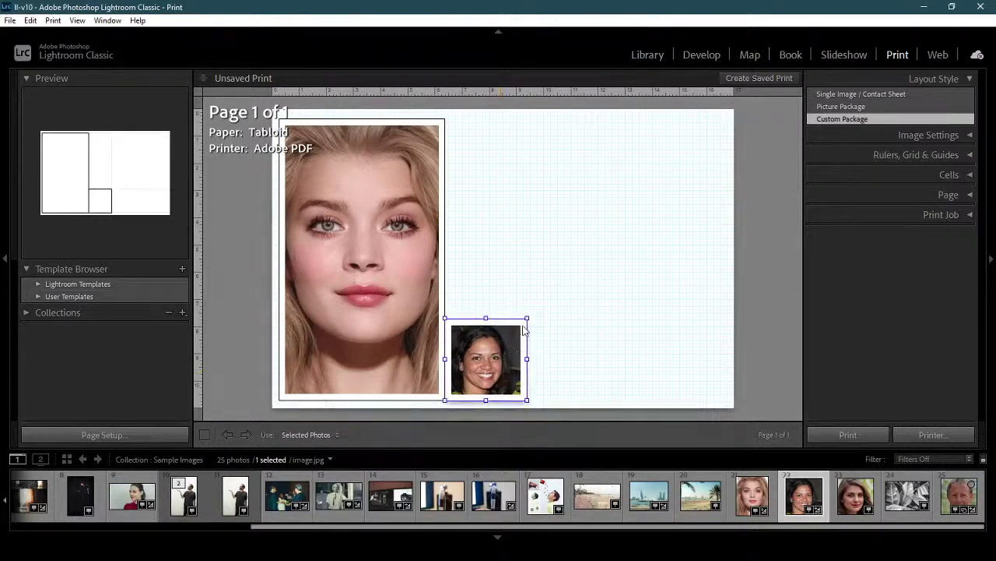
{"action": "left_click_drag", "start_coordinate": [528, 319], "coordinate": [617, 117]}
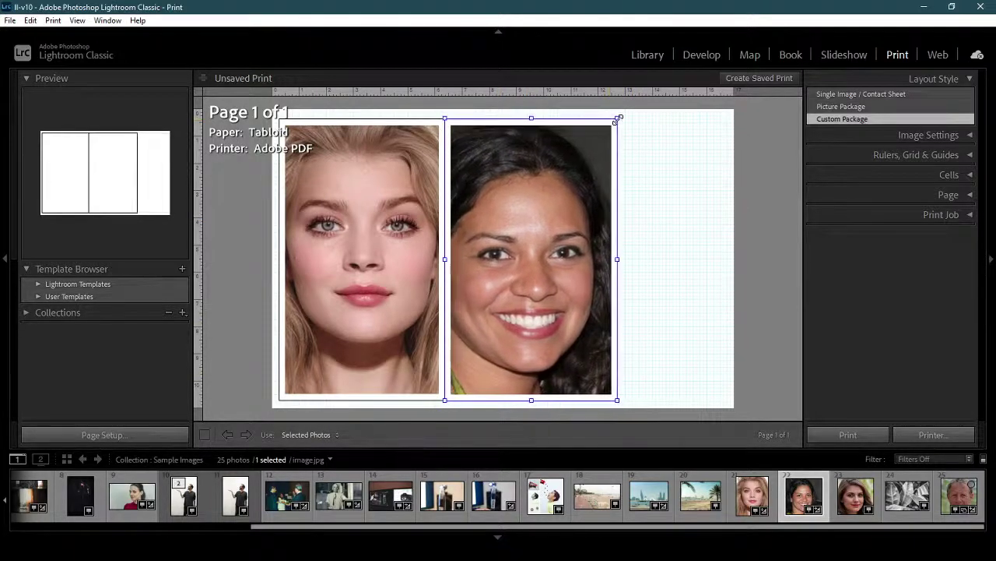
Narrow both portrait cells to about 5.5 inches and move the second one flush against the first, aligning their edges.
{"action": "left_click", "coordinate": [392, 217]}
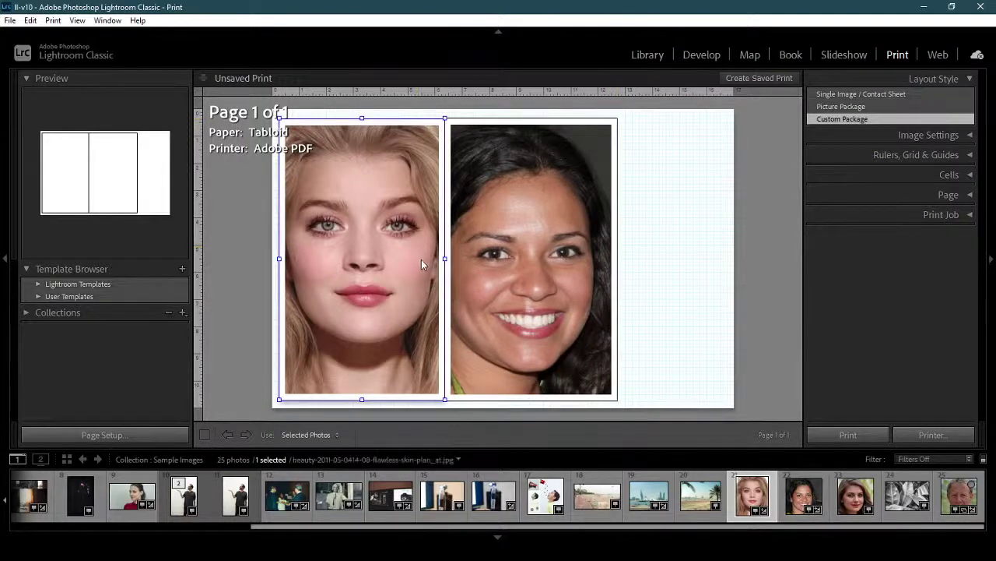
{"action": "left_click_drag", "start_coordinate": [445, 259], "coordinate": [429, 259]}
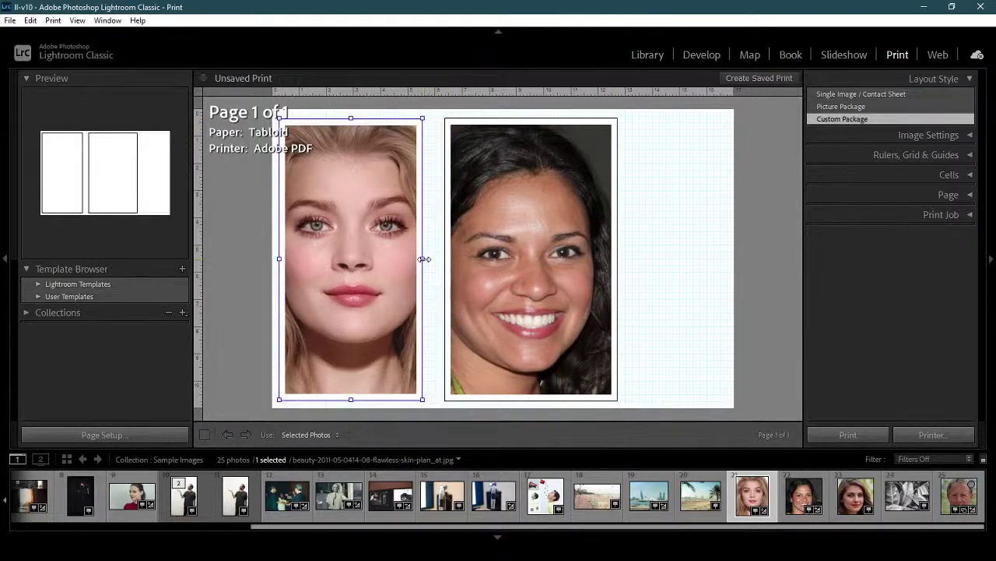
{"action": "left_click", "coordinate": [611, 263]}
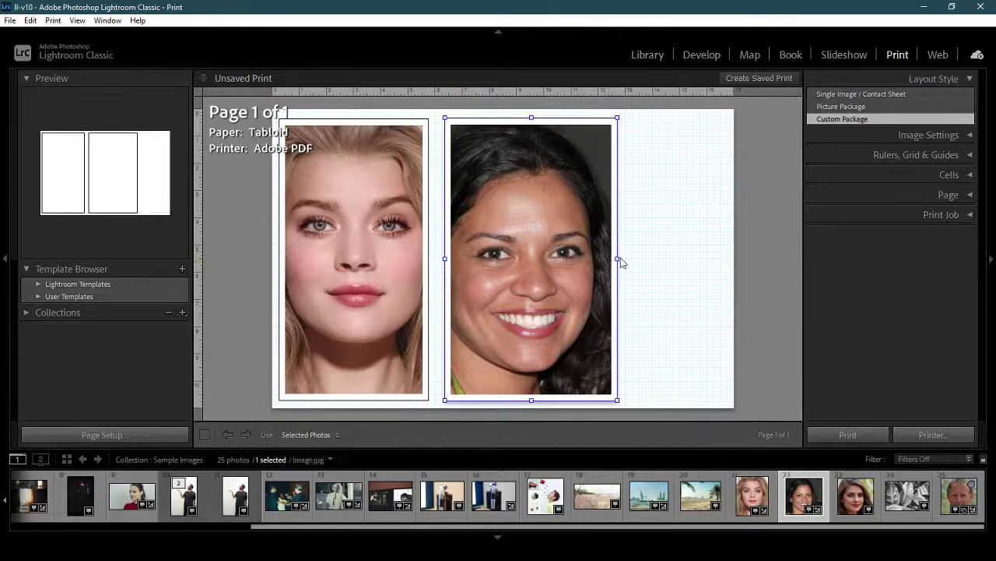
{"action": "left_click_drag", "start_coordinate": [617, 259], "coordinate": [600, 259]}
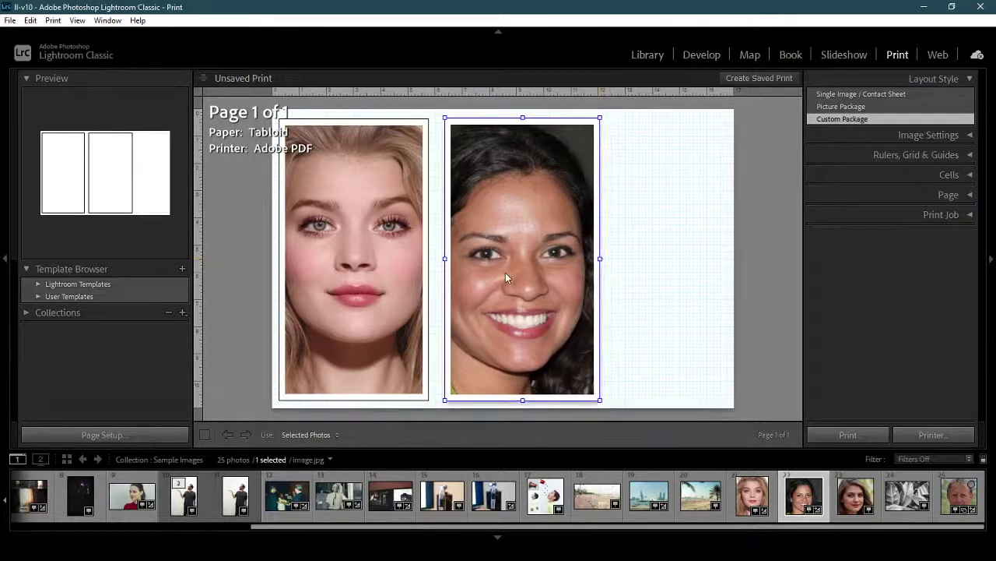
{"action": "left_click_drag", "start_coordinate": [505, 272], "coordinate": [489, 273]}
{"action": "left_click", "coordinate": [609, 279]}
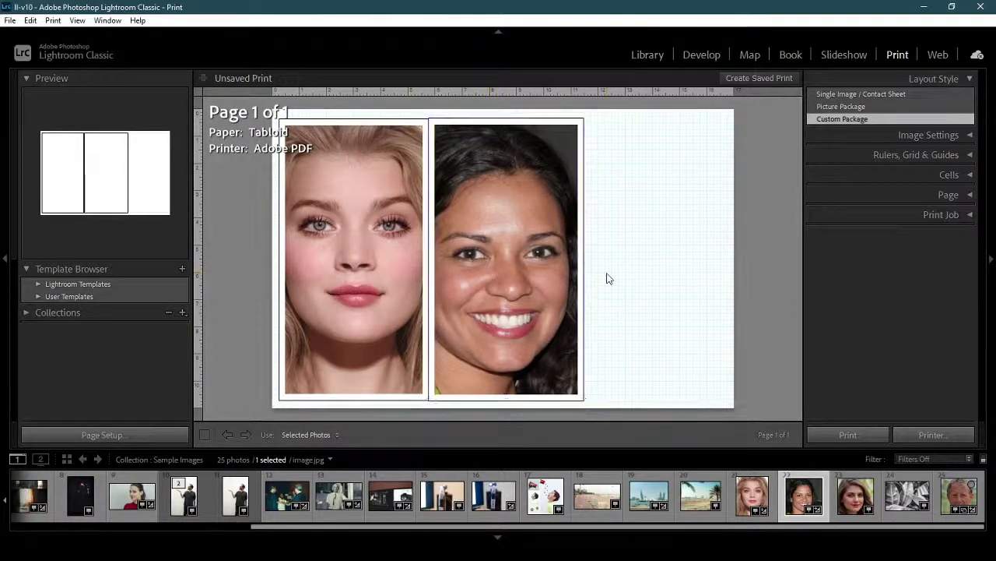
{"action": "left_click", "coordinate": [489, 231]}
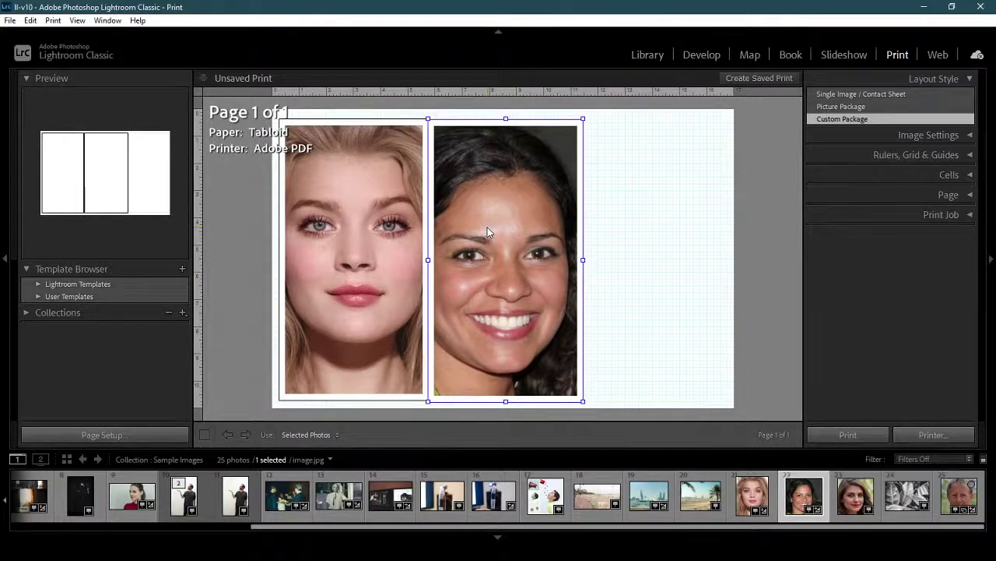
{"action": "left_click_drag", "start_coordinate": [489, 231], "coordinate": [488, 229]}
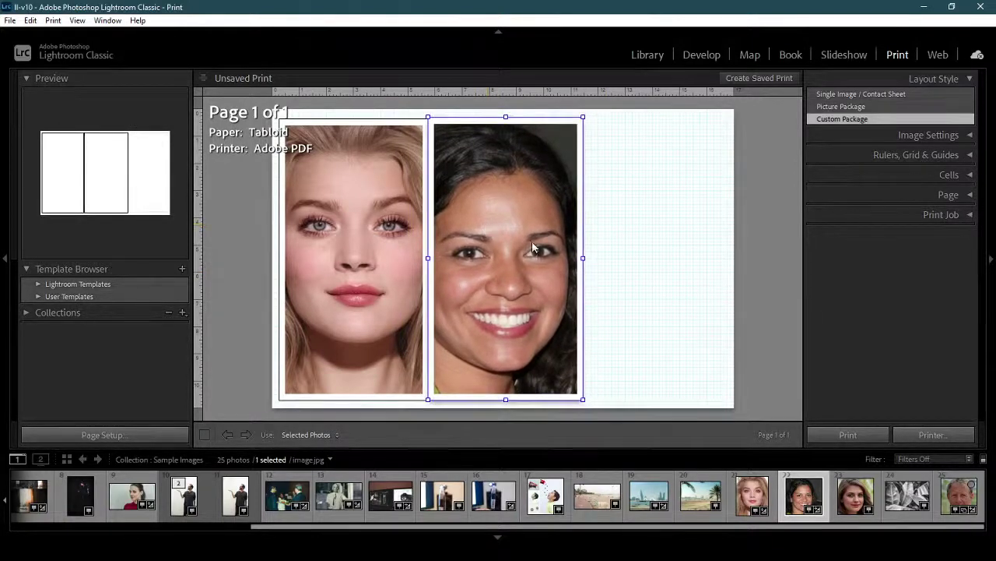
{"action": "left_click", "coordinate": [597, 268]}
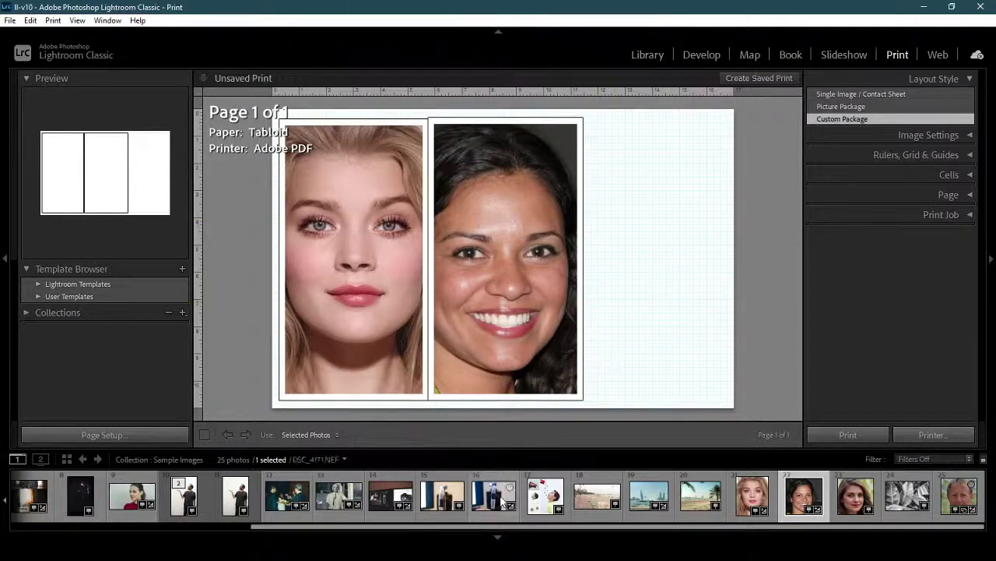
Place portrait photo 23 beside the other two and enlarge its cell to fill the remaining page space.
{"action": "left_click_drag", "start_coordinate": [857, 504], "coordinate": [629, 165]}
{"action": "left_click_drag", "start_coordinate": [666, 200], "coordinate": [727, 399]}
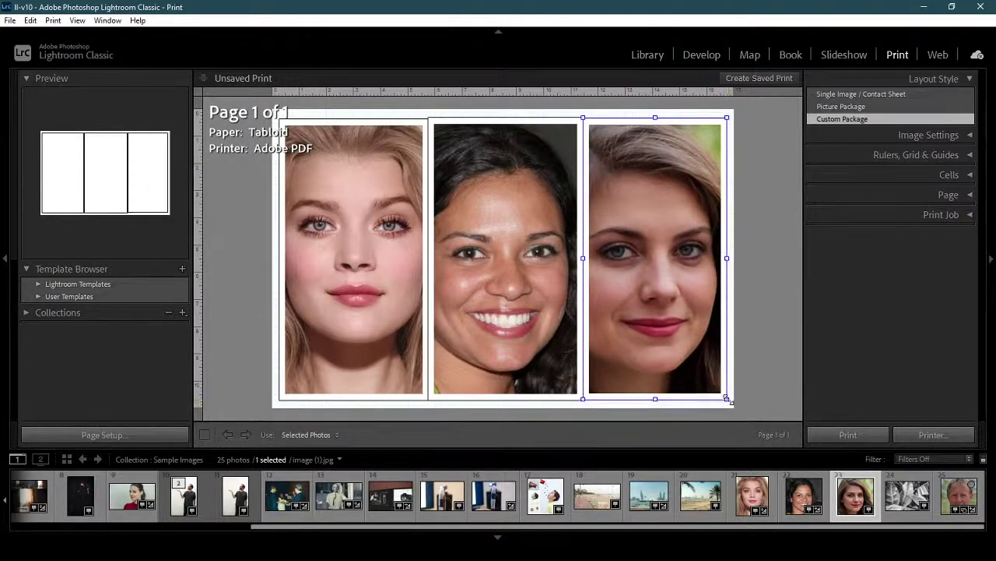
{"action": "left_click", "coordinate": [779, 364]}
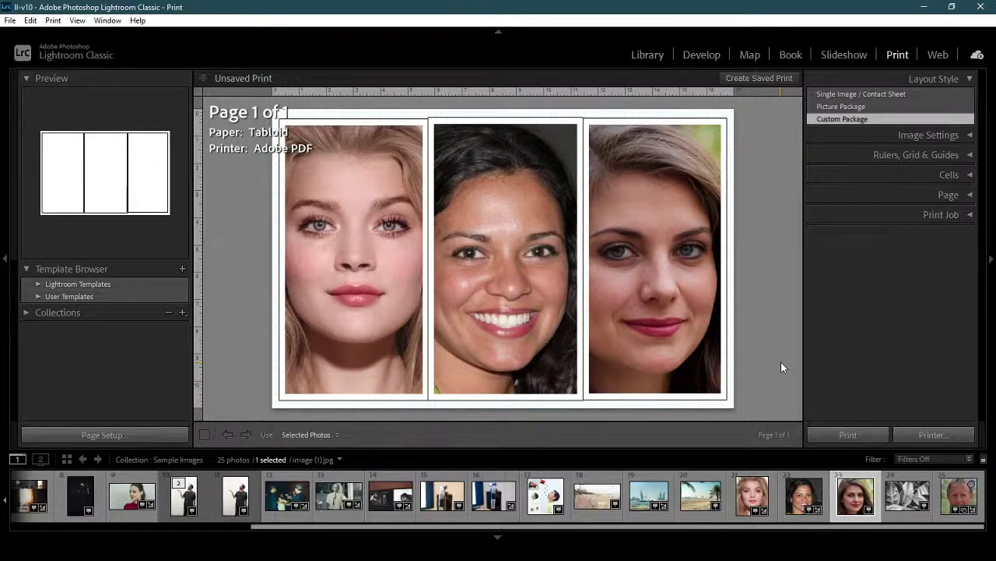
Switch the page orientation to Portrait in the page setup, keeping the Tabloid paper.
{"action": "left_click", "coordinate": [137, 431]}
{"action": "left_click", "coordinate": [592, 303]}
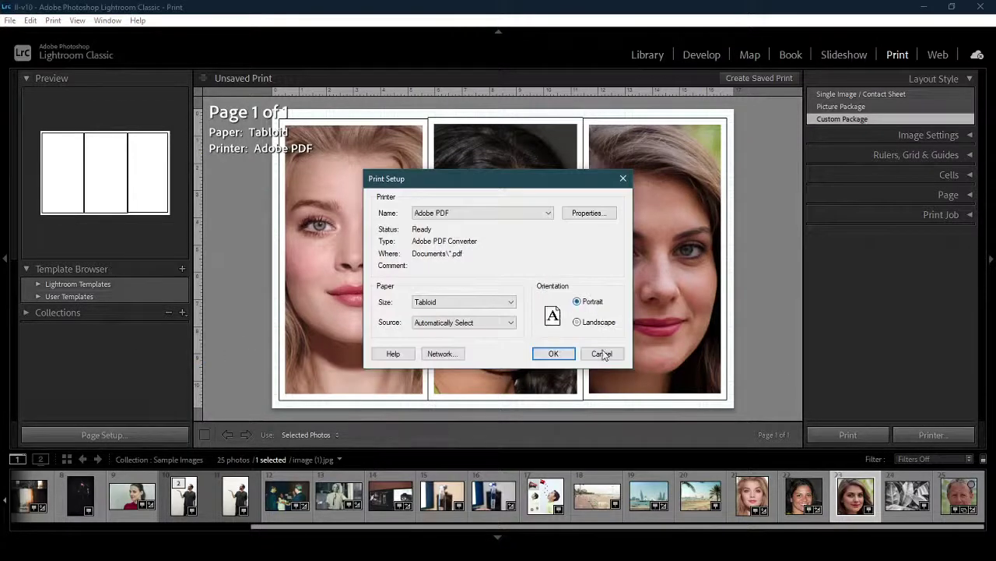
{"action": "left_click", "coordinate": [545, 358]}
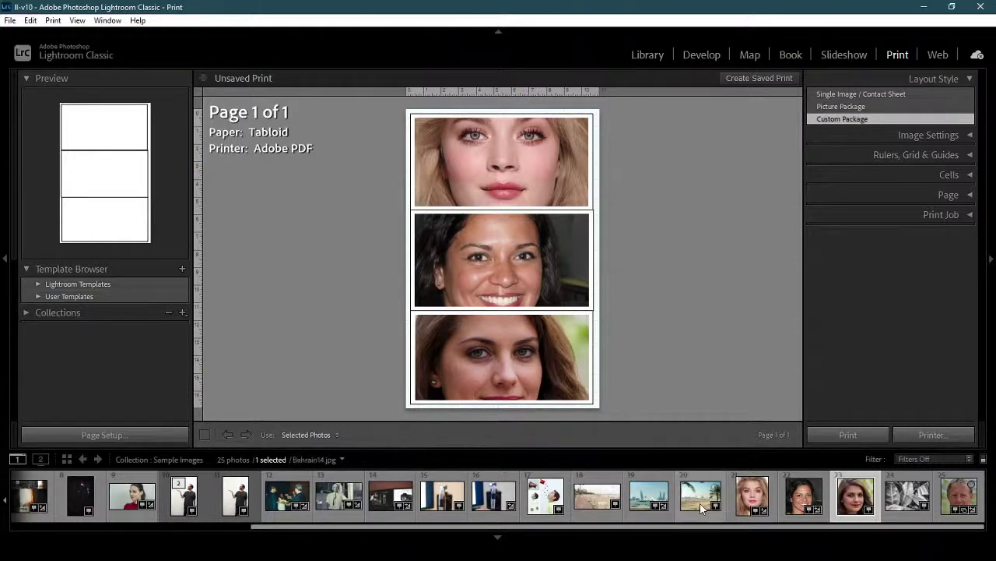
Replace the three portraits with landscape photos: 18 in the bottom cell, 19 in the middle and 20 at the top.
{"action": "left_click_drag", "start_coordinate": [603, 502], "coordinate": [526, 379]}
{"action": "left_click_drag", "start_coordinate": [649, 496], "coordinate": [537, 288]}
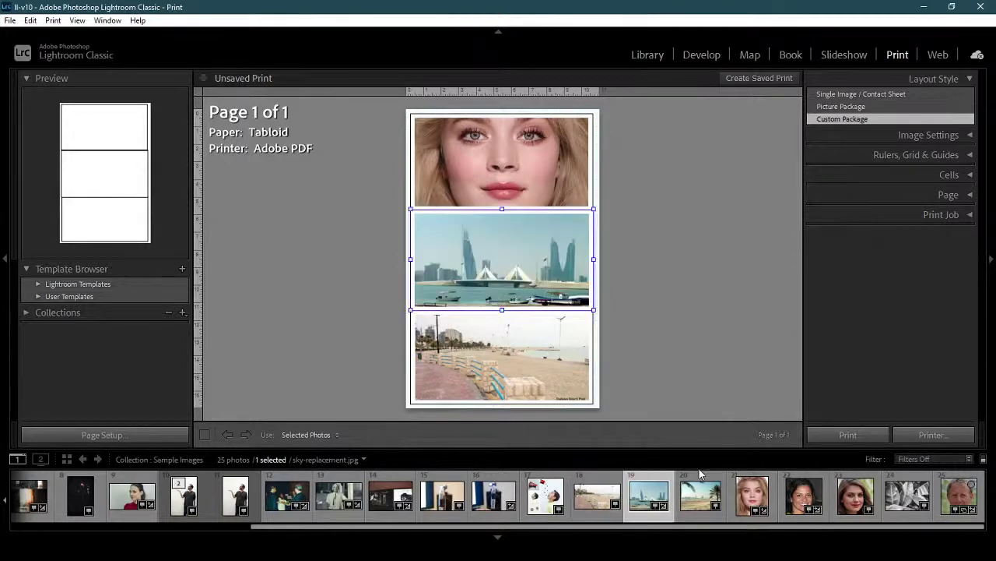
{"action": "left_click_drag", "start_coordinate": [699, 477], "coordinate": [541, 165]}
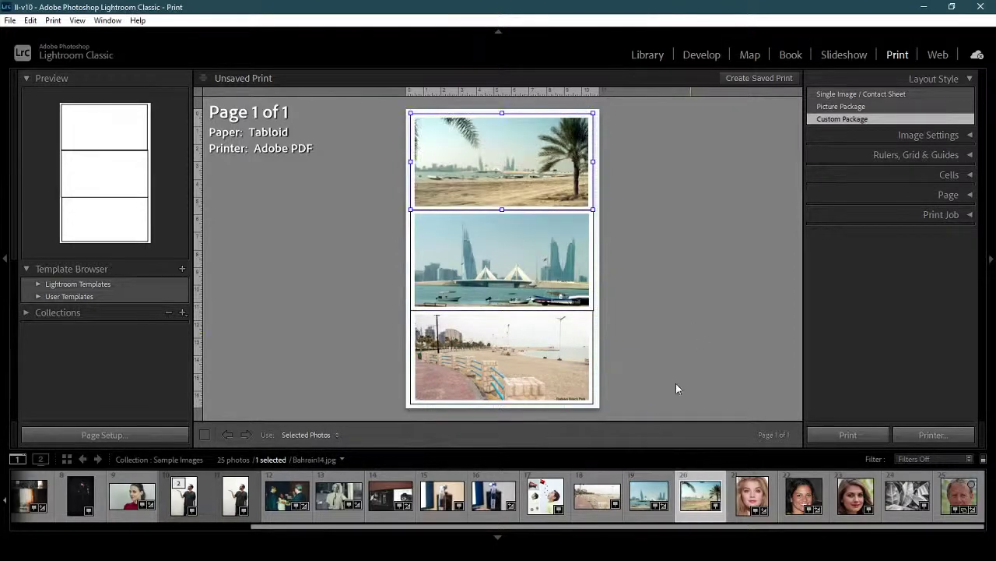
{"action": "left_click", "coordinate": [638, 297]}
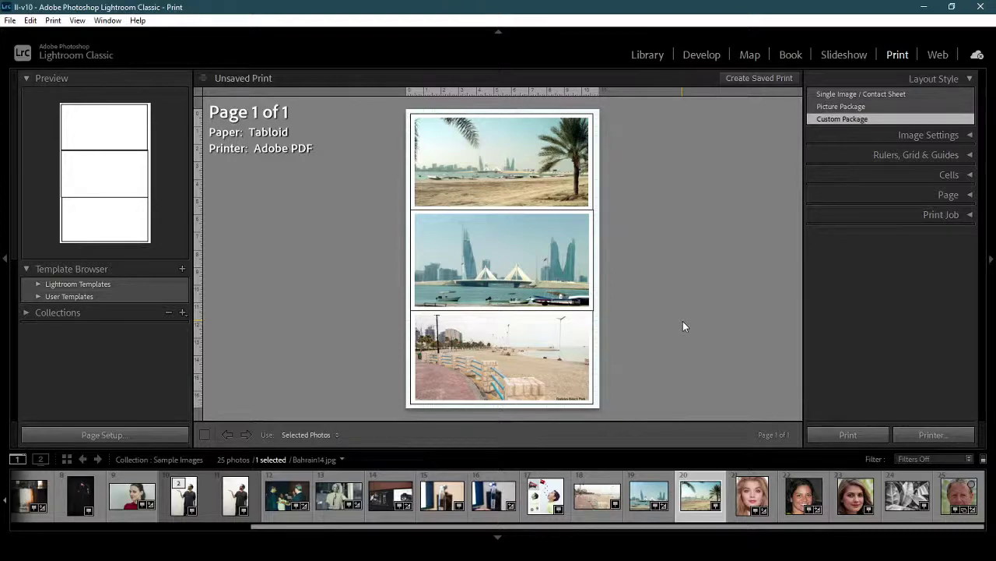
Look through the available printers in the print dialog, keep Adobe PDF and open its document properties.
{"action": "left_click", "coordinate": [931, 435]}
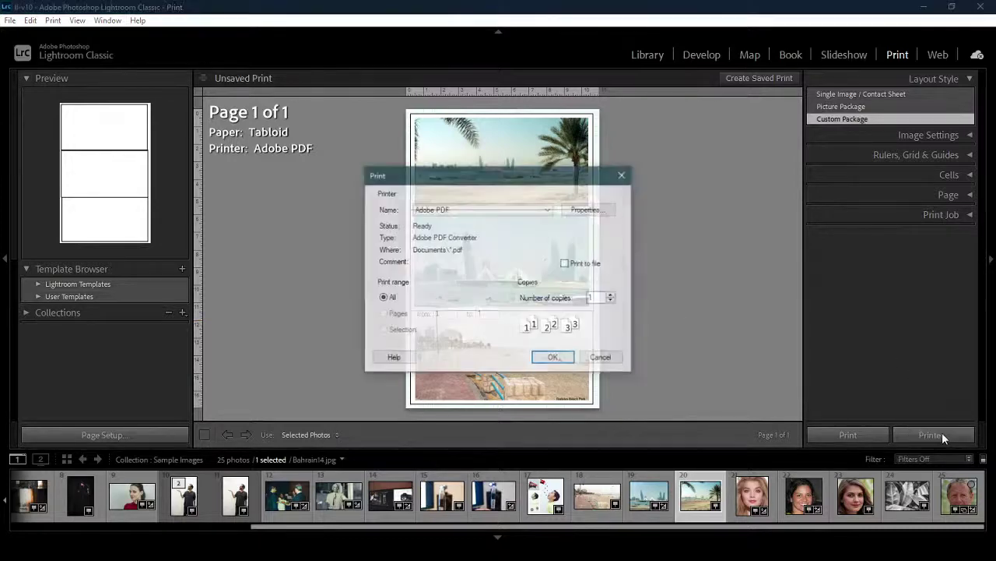
{"action": "left_click", "coordinate": [506, 209]}
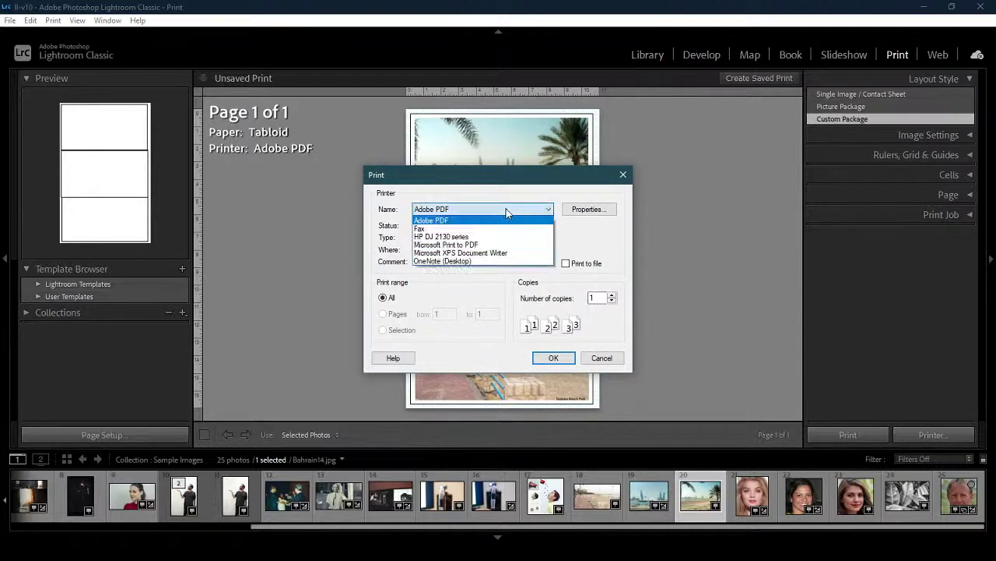
{"action": "left_click", "coordinate": [505, 212]}
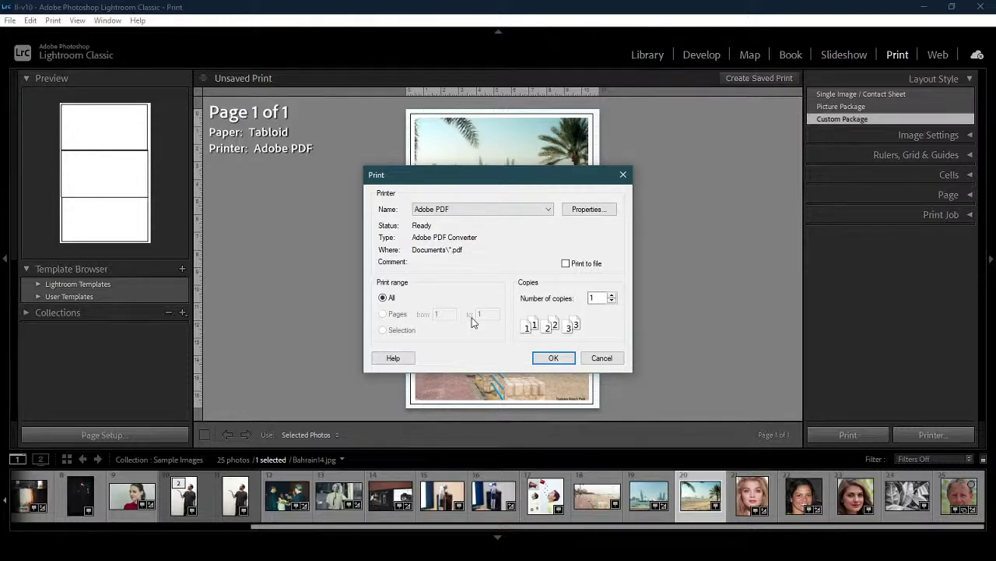
{"action": "left_click", "coordinate": [453, 211]}
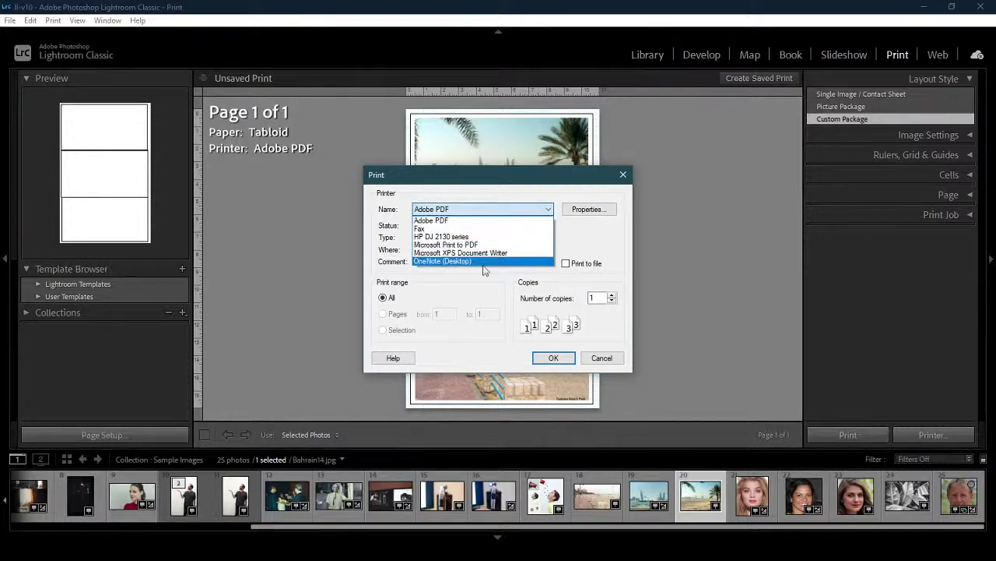
{"action": "left_click", "coordinate": [606, 253]}
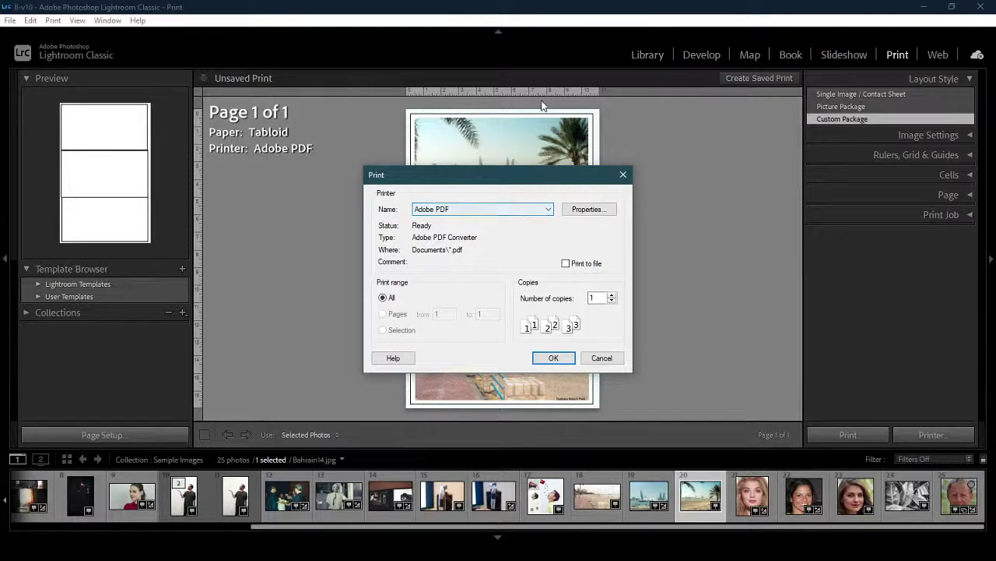
{"action": "left_click", "coordinate": [578, 211]}
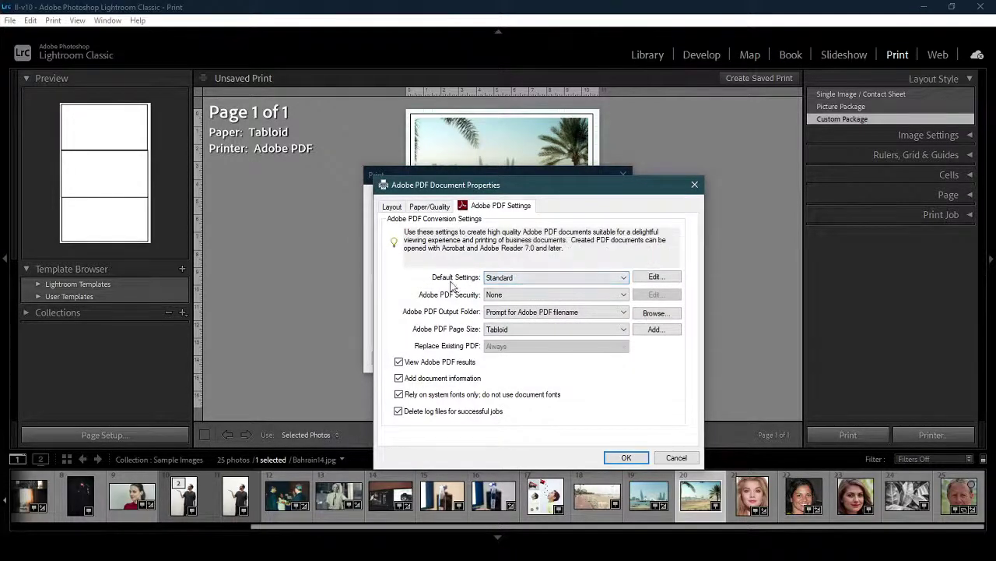
Set the Adobe PDF default conversion settings to High Quality Print, and recheck them in the document properties.
{"action": "left_click", "coordinate": [506, 280]}
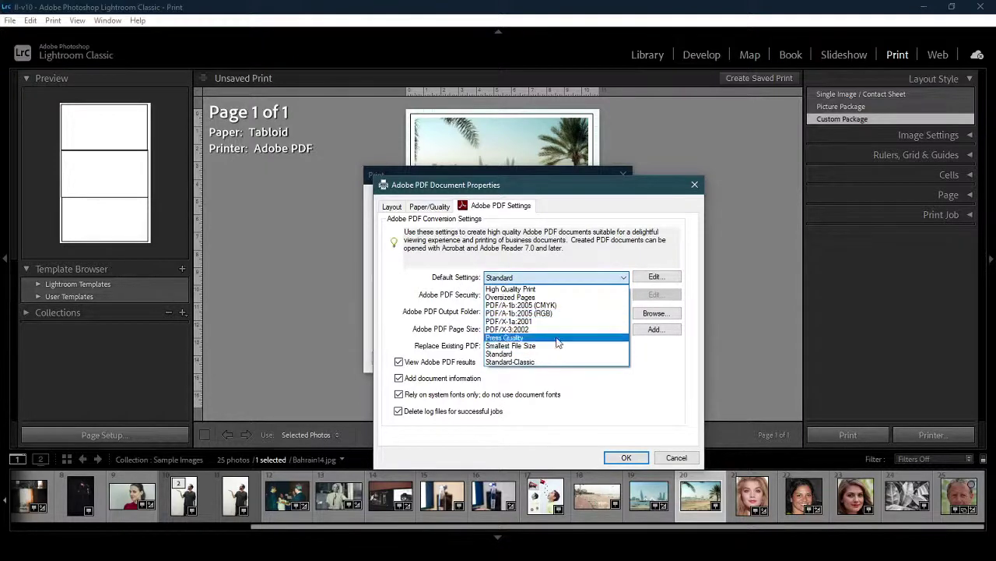
{"action": "left_click", "coordinate": [556, 289]}
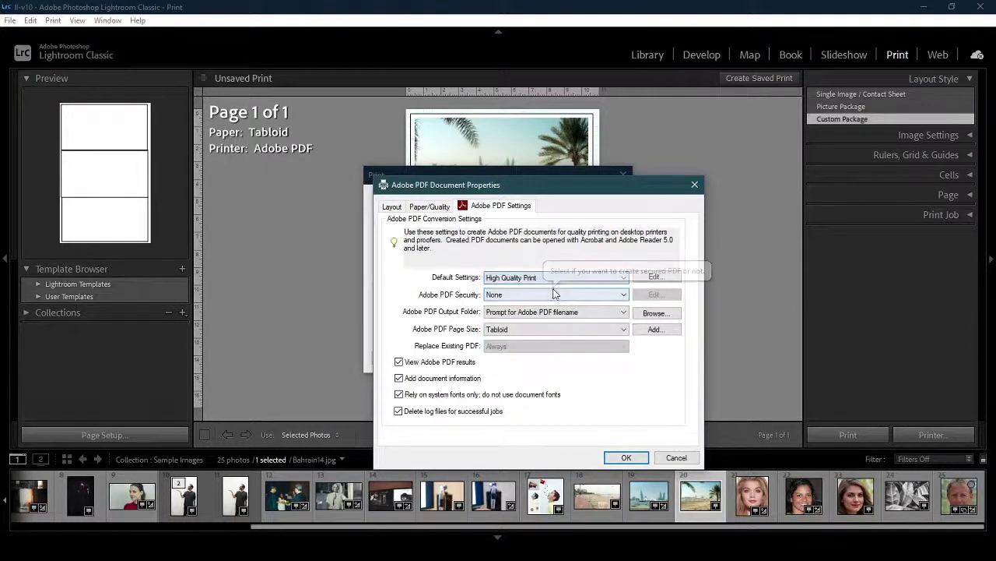
{"action": "left_click", "coordinate": [626, 457]}
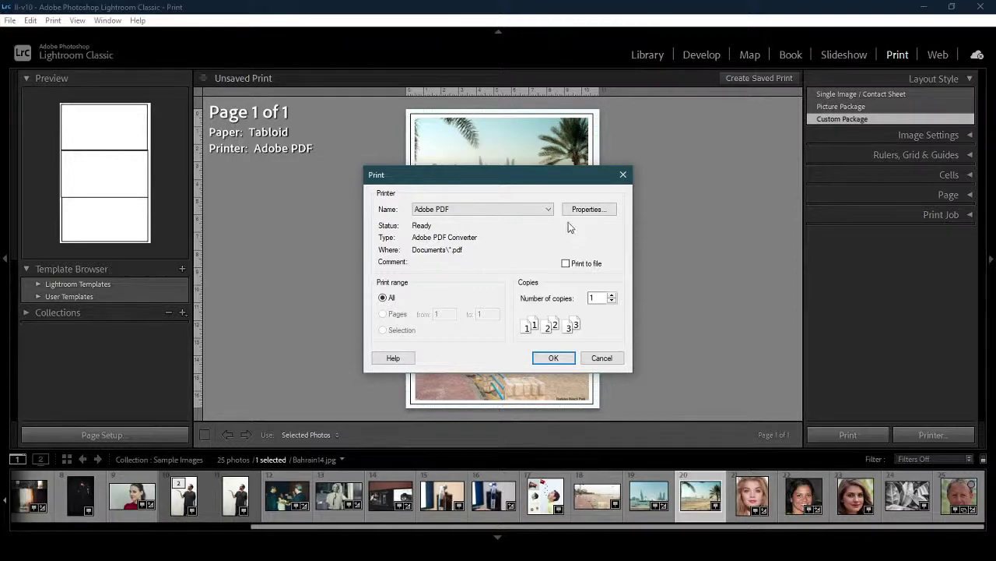
{"action": "left_click", "coordinate": [589, 208]}
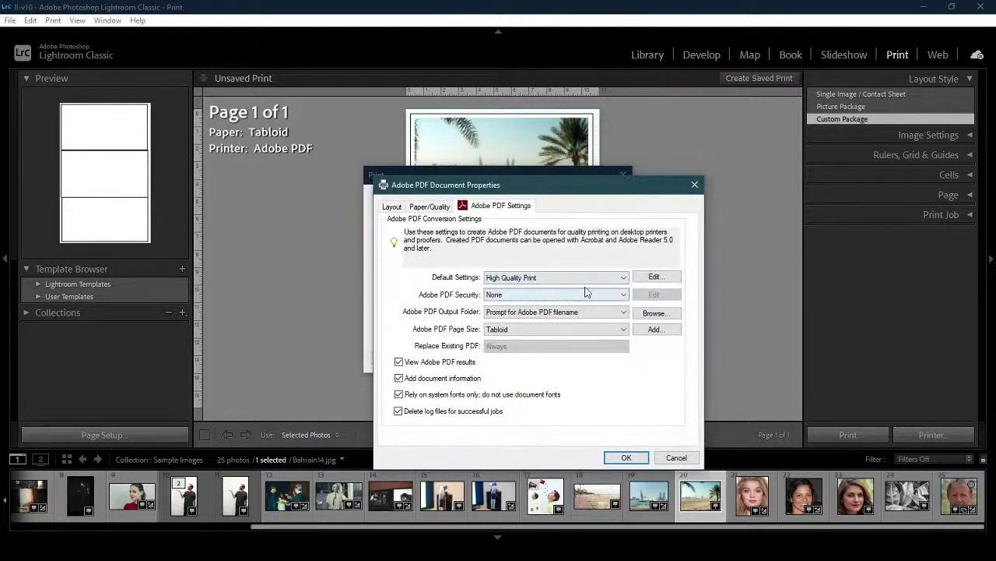
{"action": "left_click", "coordinate": [674, 457]}
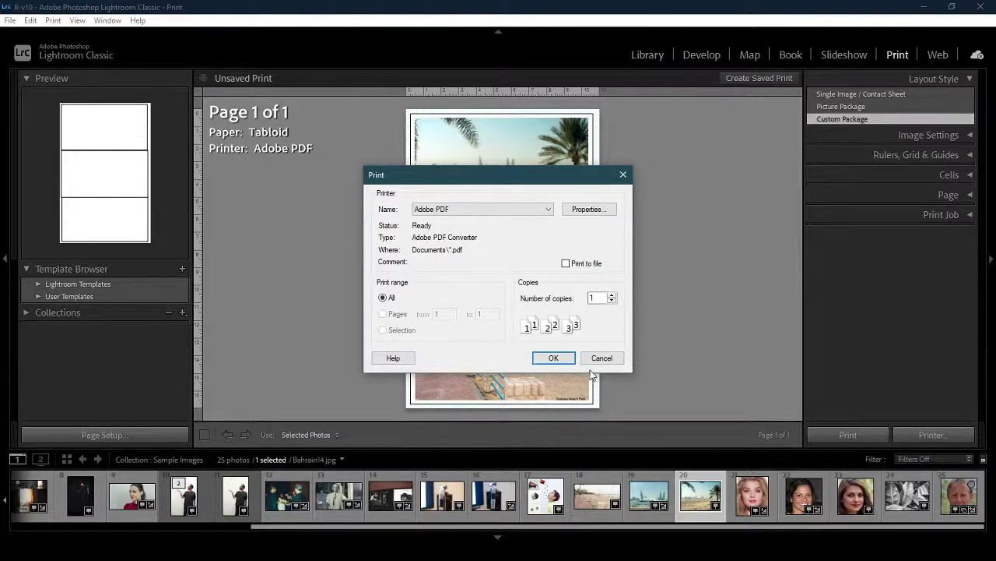
Start the print to Adobe PDF and browse the save location to Documents > UOB 2020-21 > FA-221.
{"action": "left_click", "coordinate": [567, 359]}
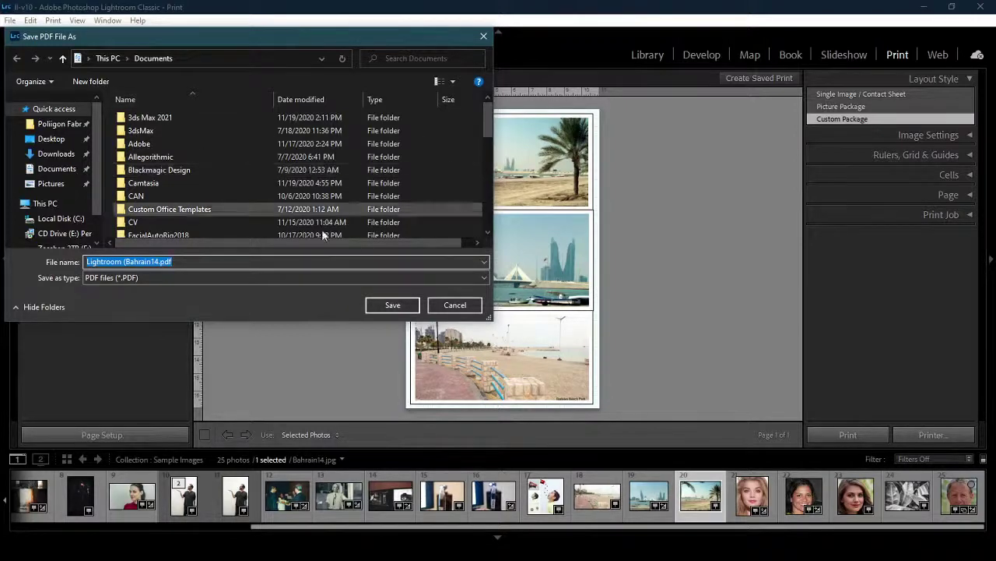
{"action": "left_click", "coordinate": [456, 306]}
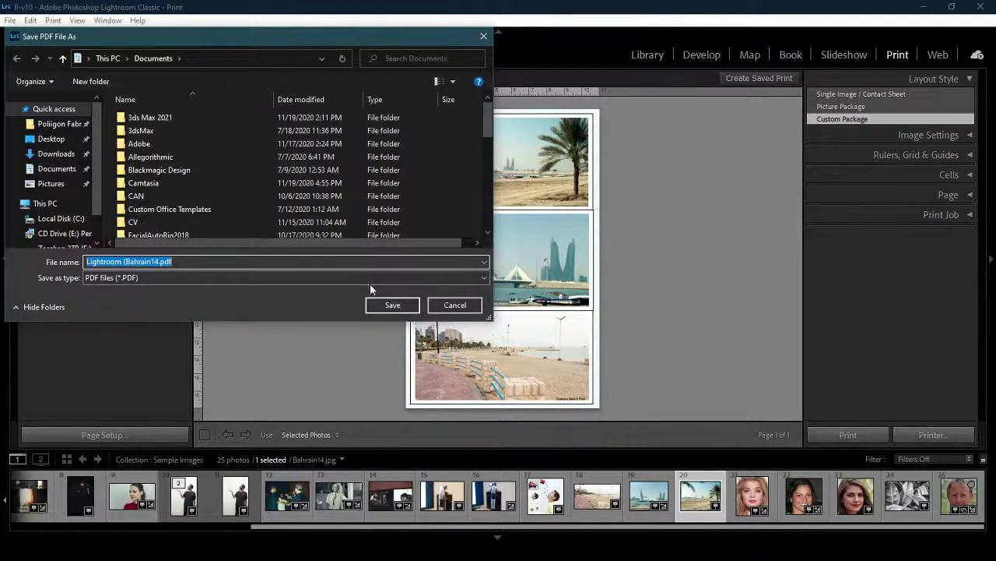
{"action": "left_click", "coordinate": [58, 169]}
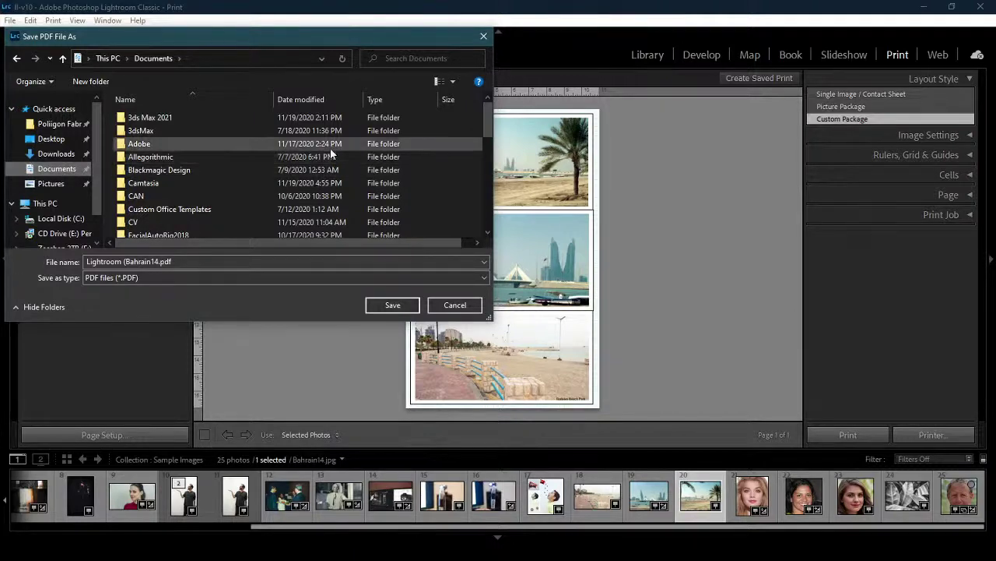
{"action": "scroll", "coordinate": [330, 153], "scroll_direction": "down", "scroll_amount": 3}
{"action": "scroll", "coordinate": [332, 153], "scroll_direction": "down", "scroll_amount": 2}
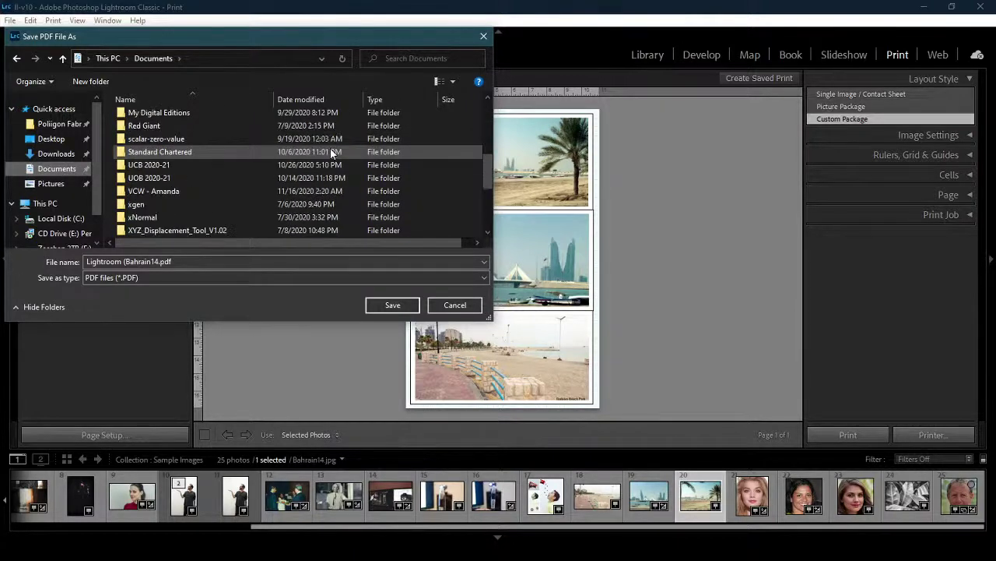
{"action": "scroll", "coordinate": [331, 153], "scroll_direction": "up", "scroll_amount": 1}
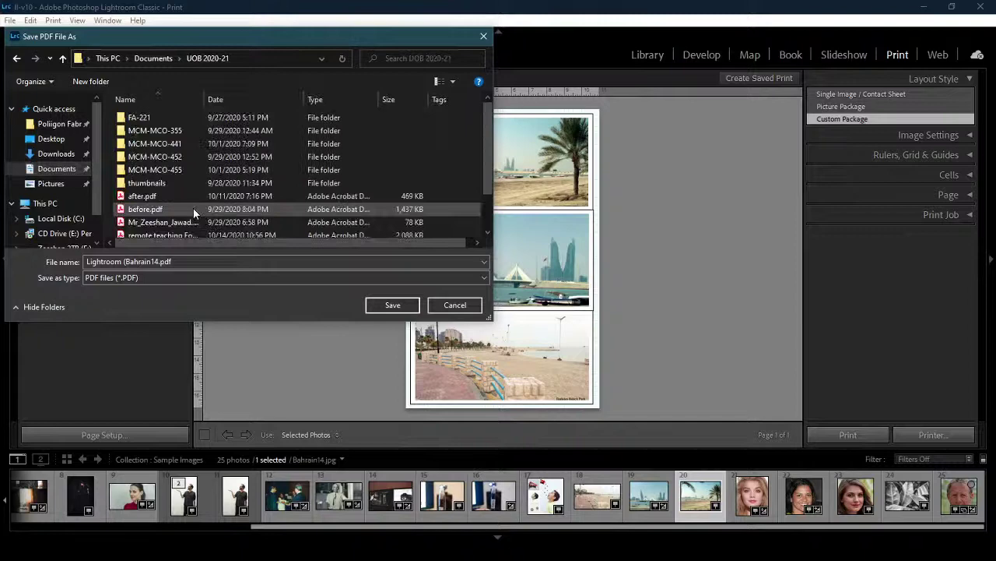
{"action": "double_click", "coordinate": [172, 120]}
{"action": "scroll", "coordinate": [338, 216], "scroll_direction": "down", "scroll_amount": 5}
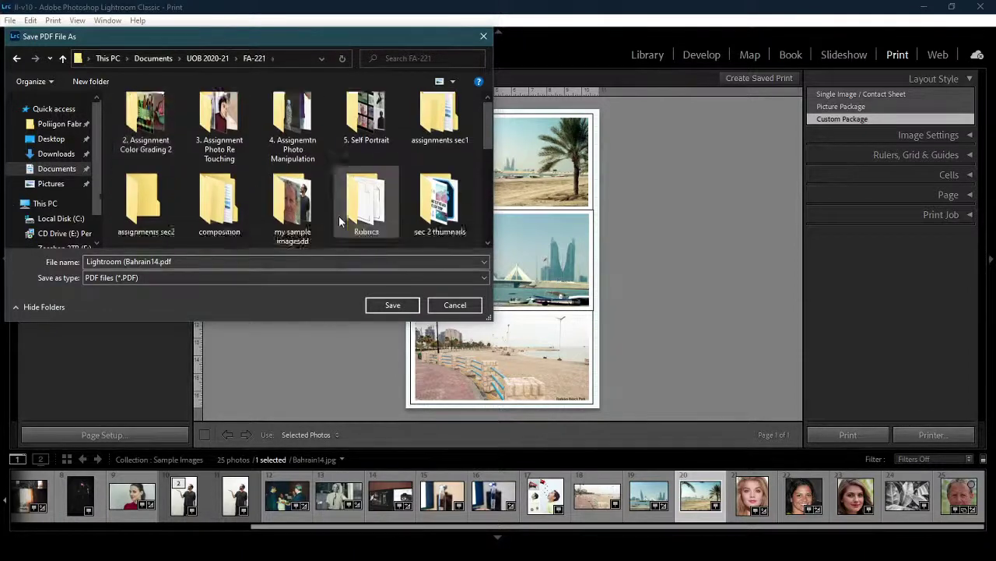
{"action": "scroll", "coordinate": [338, 216], "scroll_direction": "up", "scroll_amount": 3}
{"action": "scroll", "coordinate": [339, 221], "scroll_direction": "down", "scroll_amount": 1}
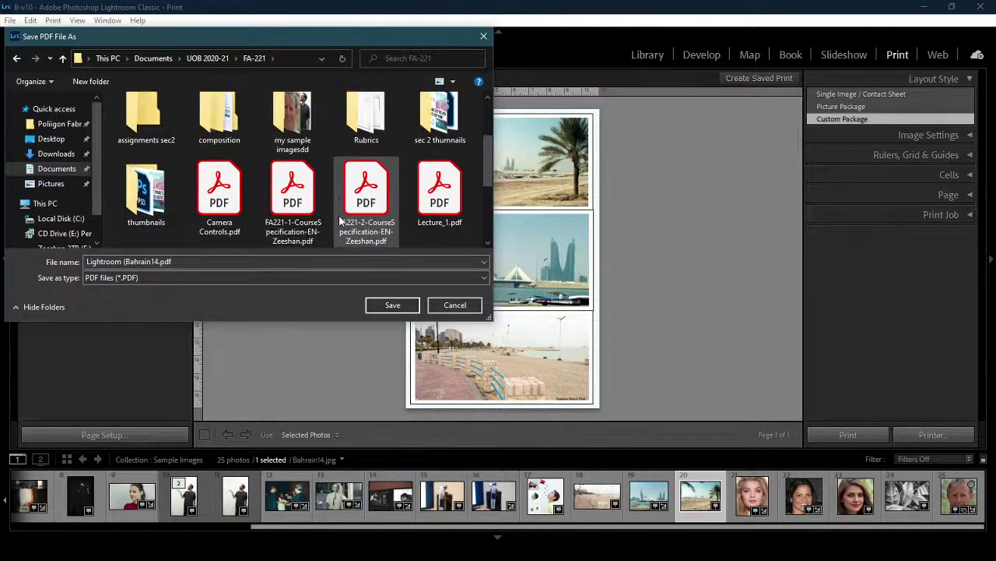
{"action": "scroll", "coordinate": [340, 221], "scroll_direction": "down", "scroll_amount": 2}
{"action": "scroll", "coordinate": [338, 213], "scroll_direction": "up", "scroll_amount": 5}
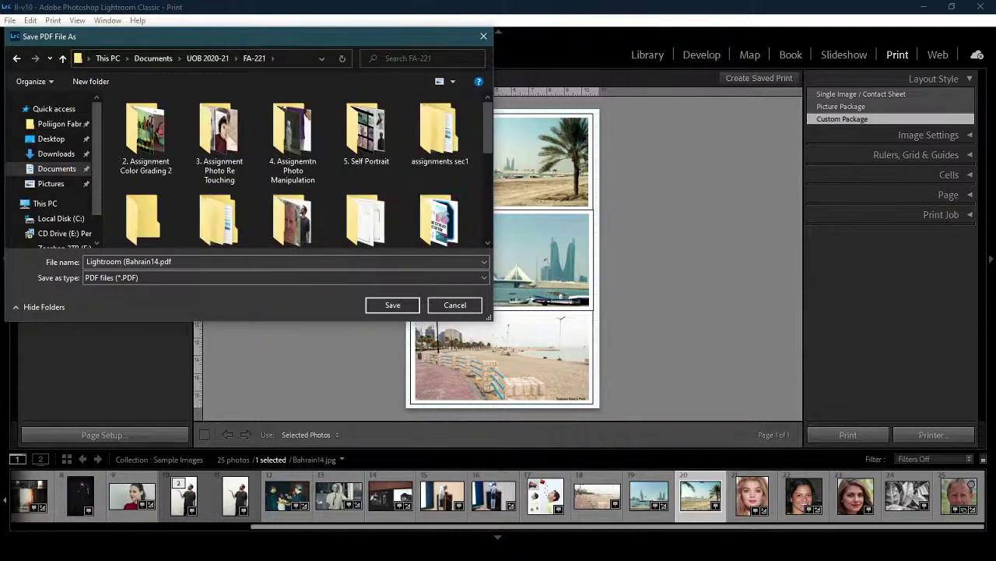
Create a folder named llk inside FA-221 and save the PDF in it under the suggested file name.
{"action": "left_click", "coordinate": [91, 81]}
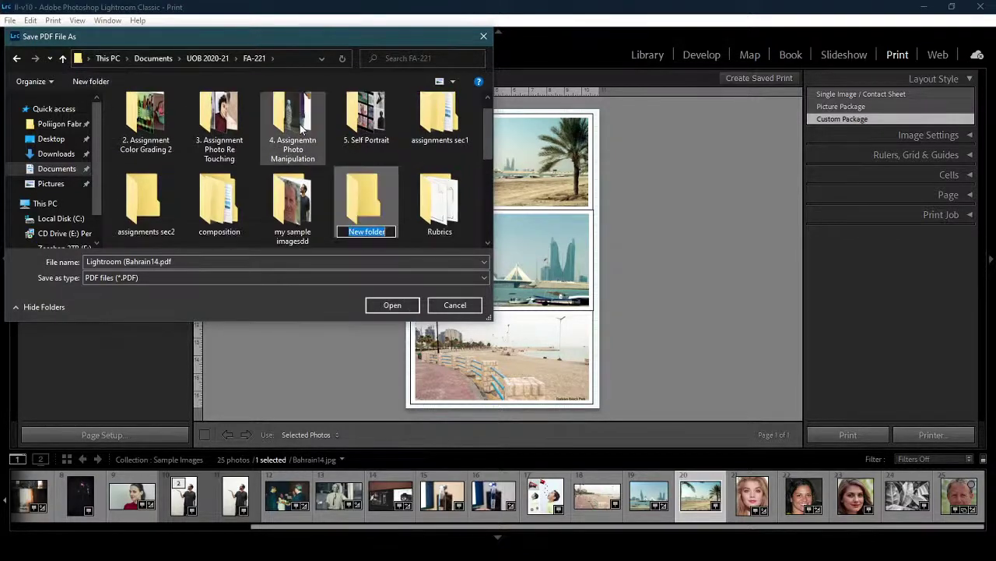
{"action": "type", "text": "llk"}
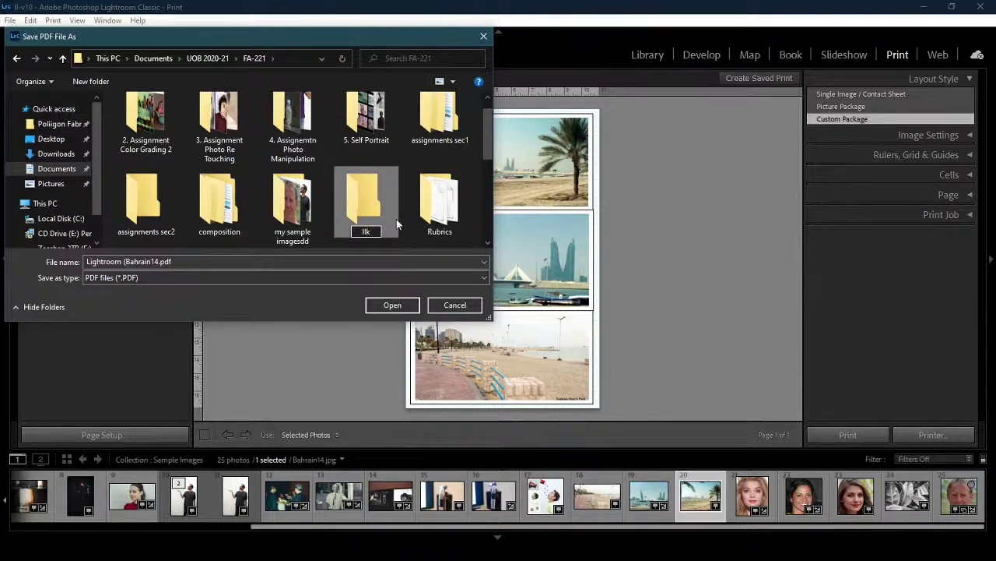
{"action": "key", "text": "Return"}
{"action": "double_click", "coordinate": [298, 220]}
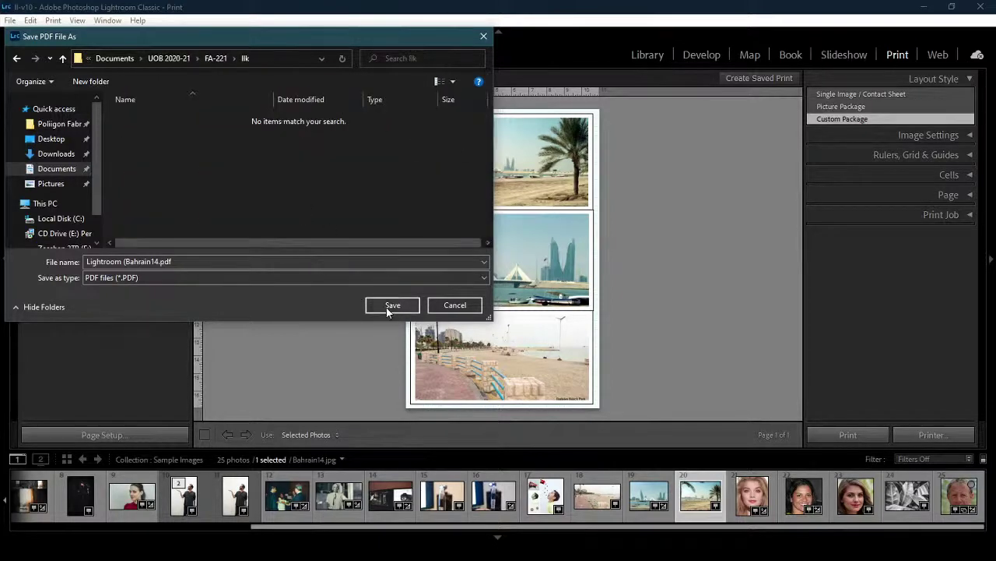
{"action": "left_click", "coordinate": [389, 305]}
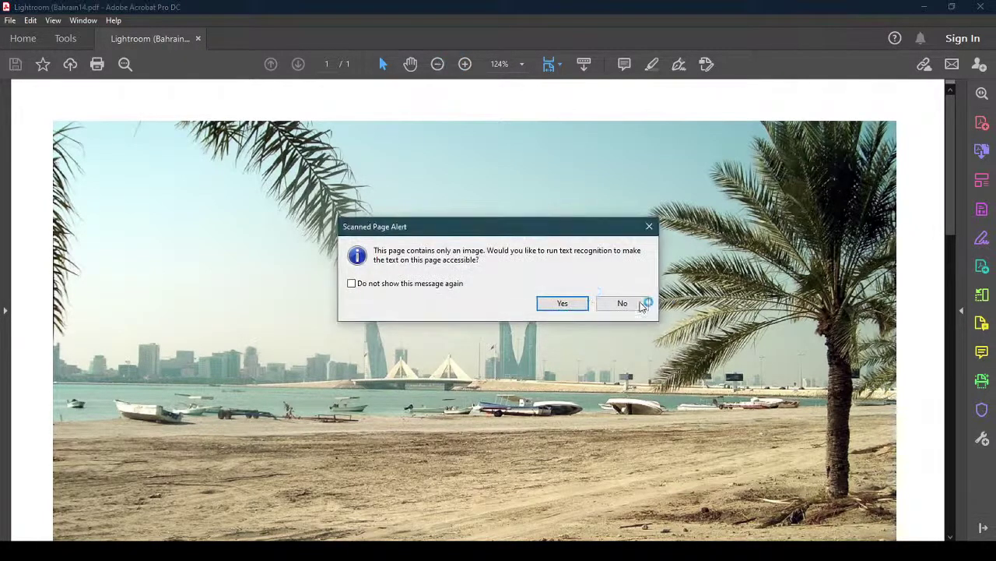
Decline text recognition and the assistive reading setup in Acrobat, and view the full page of the printed PDF.
{"action": "left_click", "coordinate": [607, 303]}
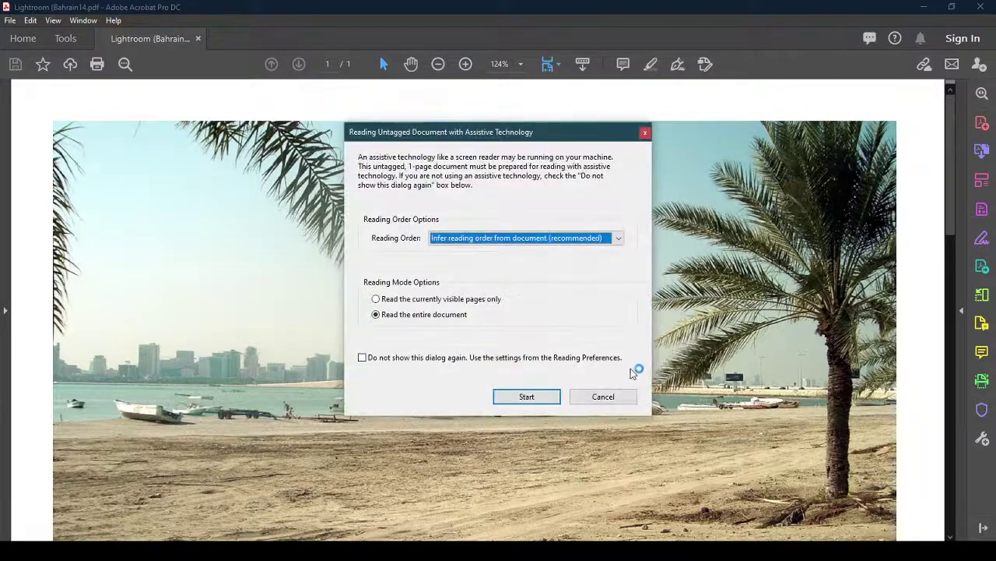
{"action": "left_click", "coordinate": [605, 397]}
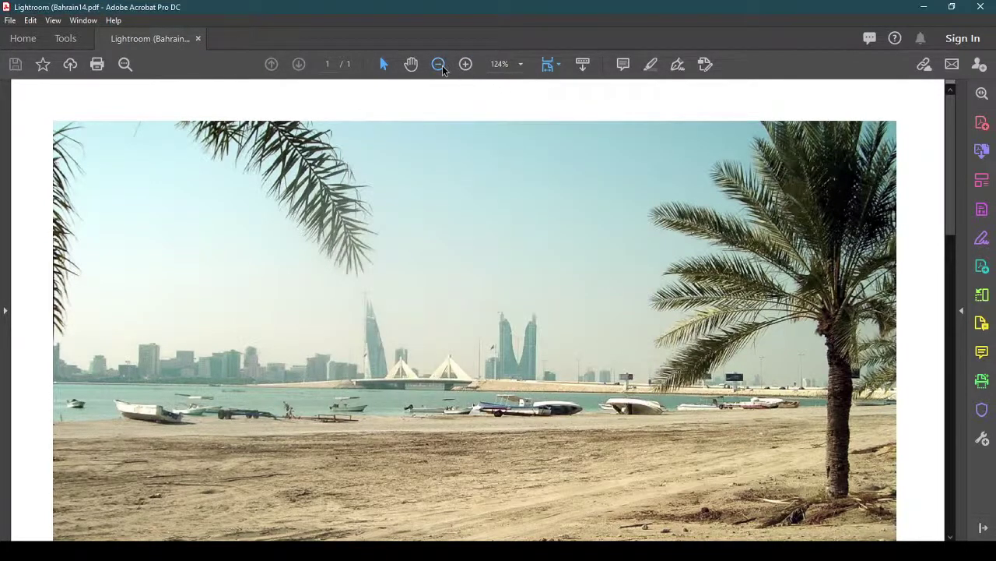
{"action": "left_click", "coordinate": [438, 64]}
{"action": "left_click", "coordinate": [439, 64]}
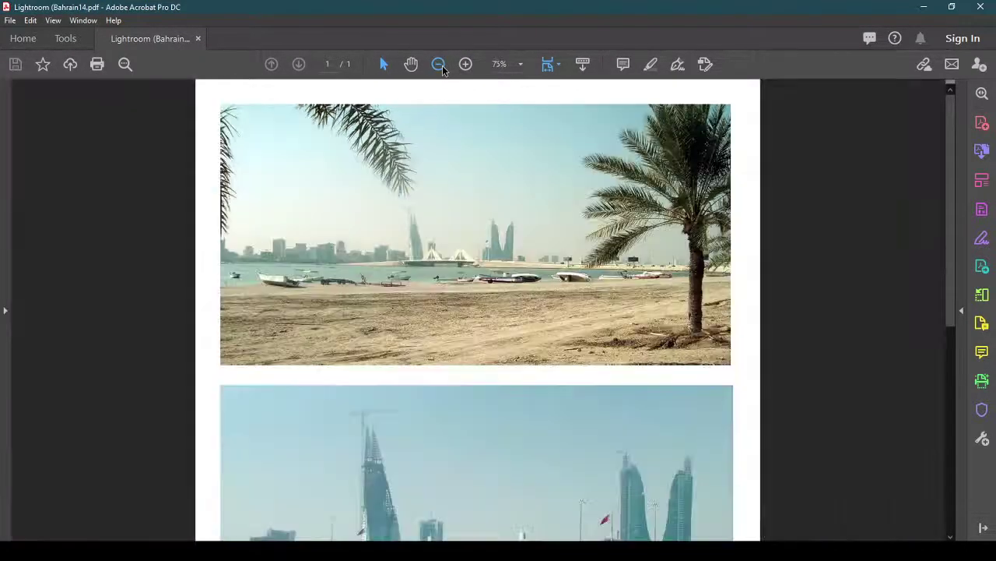
{"action": "left_click", "coordinate": [438, 64]}
{"action": "left_click", "coordinate": [439, 64]}
{"action": "left_click", "coordinate": [438, 64]}
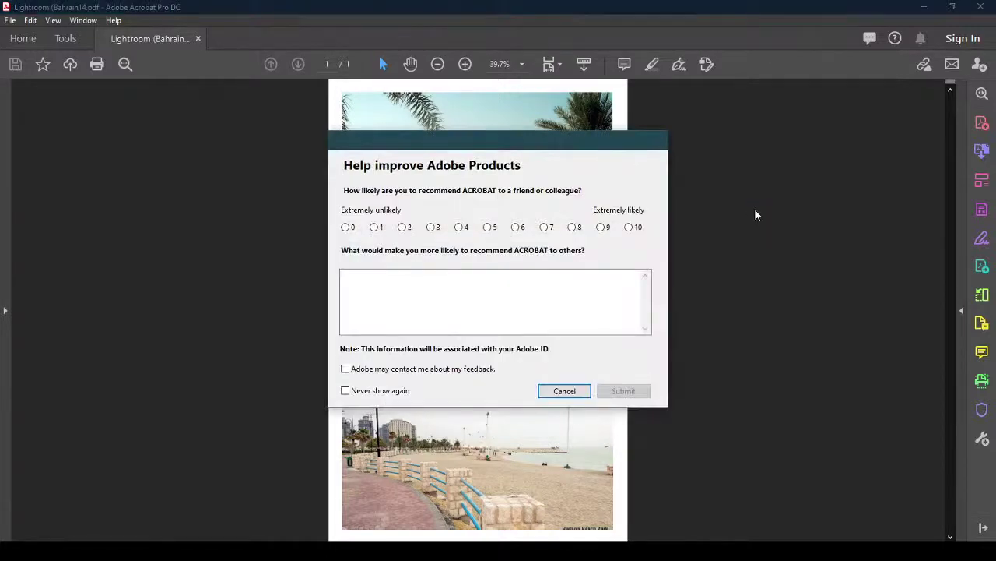
Dismiss the product feedback survey and the file-sharing tip, and close Acrobat to return to Lightroom.
{"action": "left_click", "coordinate": [586, 393]}
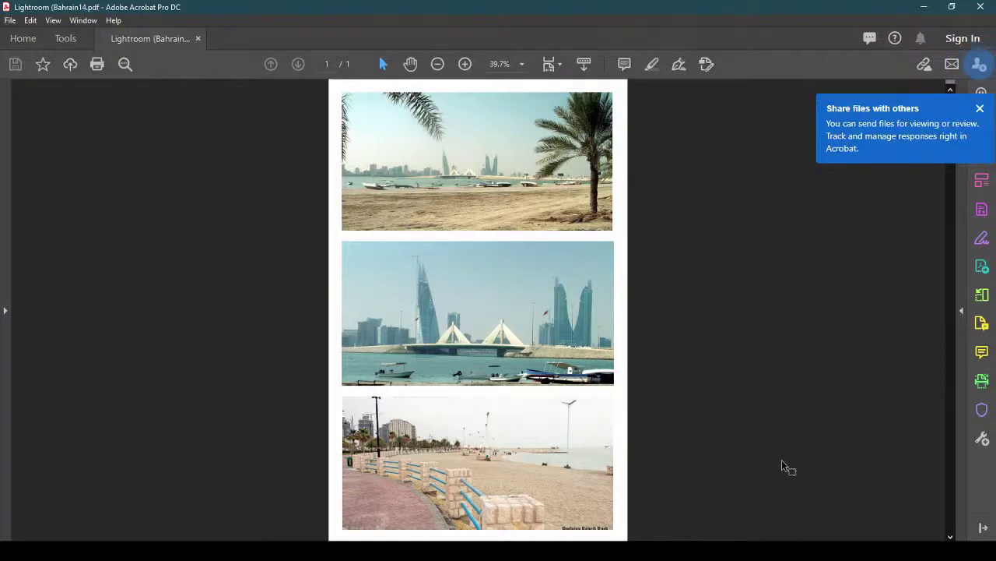
{"action": "left_click", "coordinate": [980, 108]}
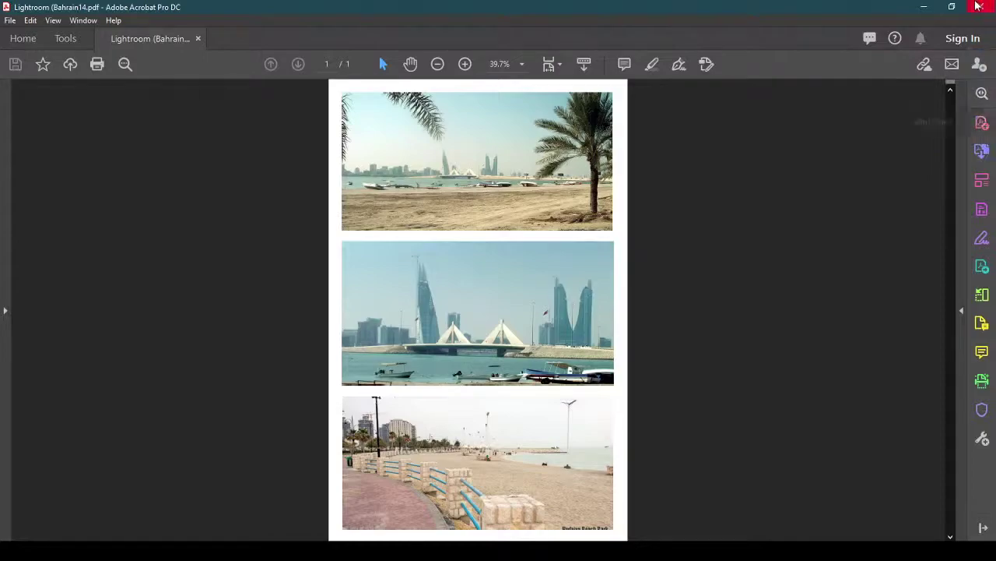
{"action": "key", "text": "ctrl+q"}
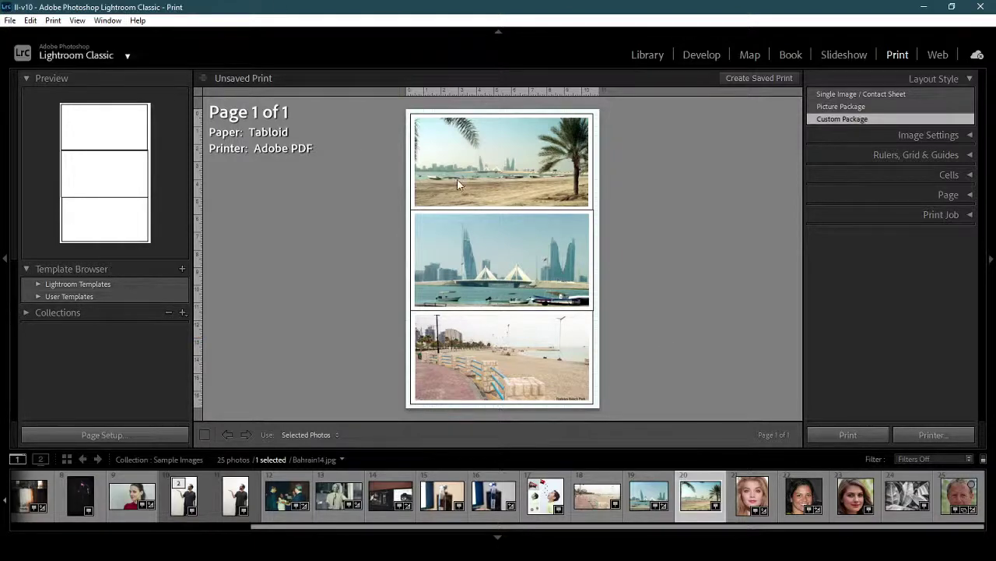
Export the selected photo 20 to the Desktop in the My new photos subfolder, keeping the existing file naming settings.
{"action": "left_click", "coordinate": [9, 20]}
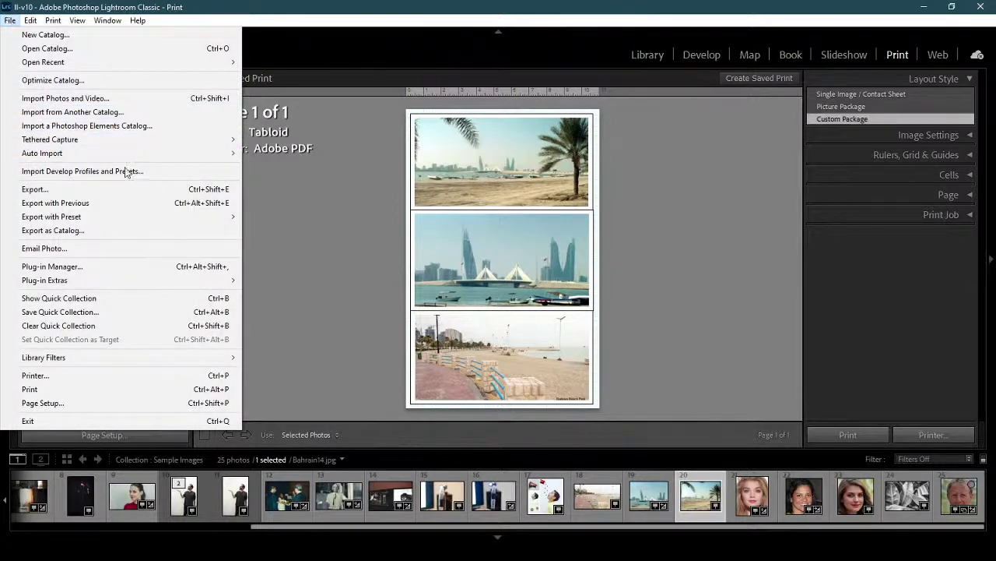
{"action": "left_click", "coordinate": [128, 195]}
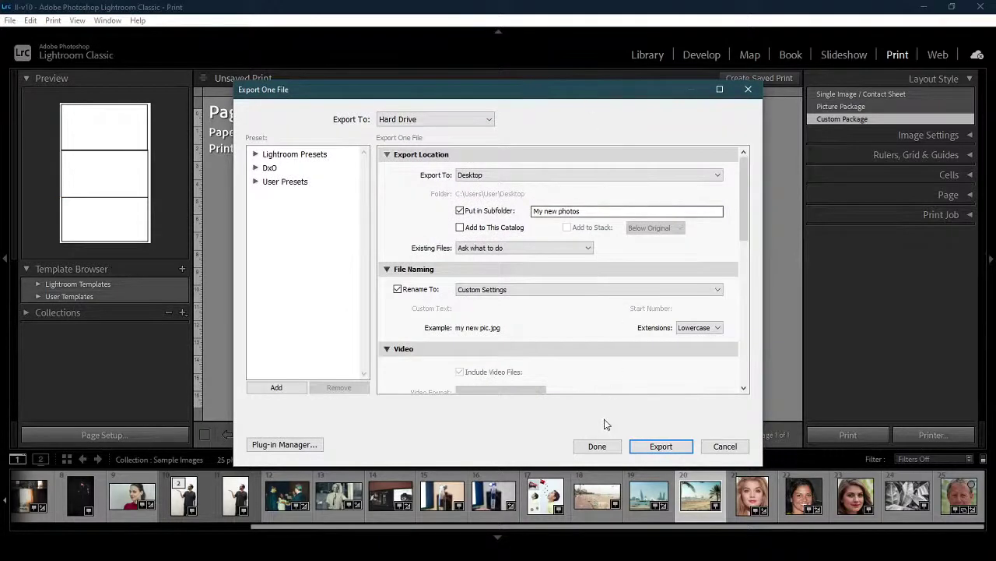
{"action": "left_click_drag", "start_coordinate": [479, 91], "coordinate": [666, 401]}
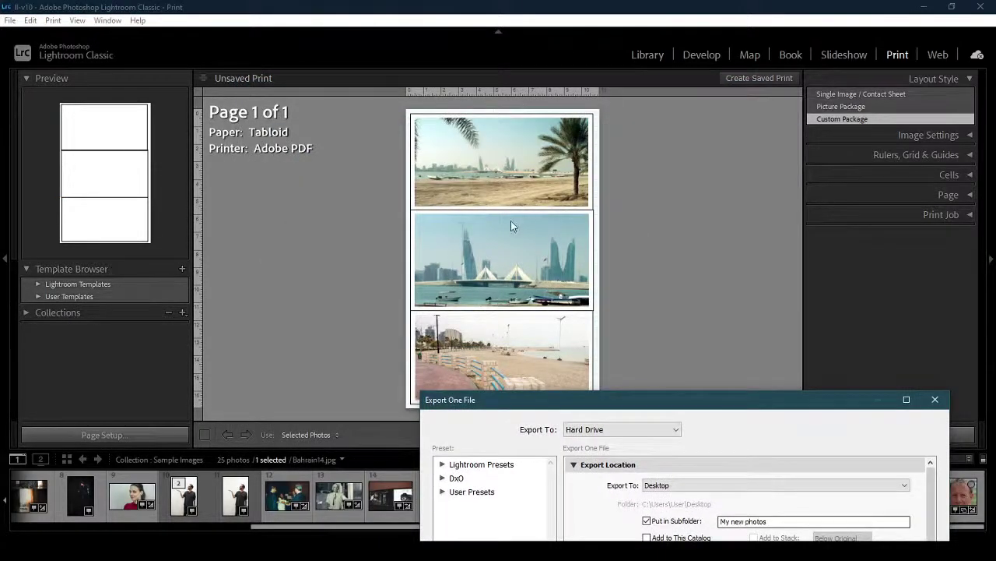
{"action": "left_click_drag", "start_coordinate": [710, 406], "coordinate": [495, 93]}
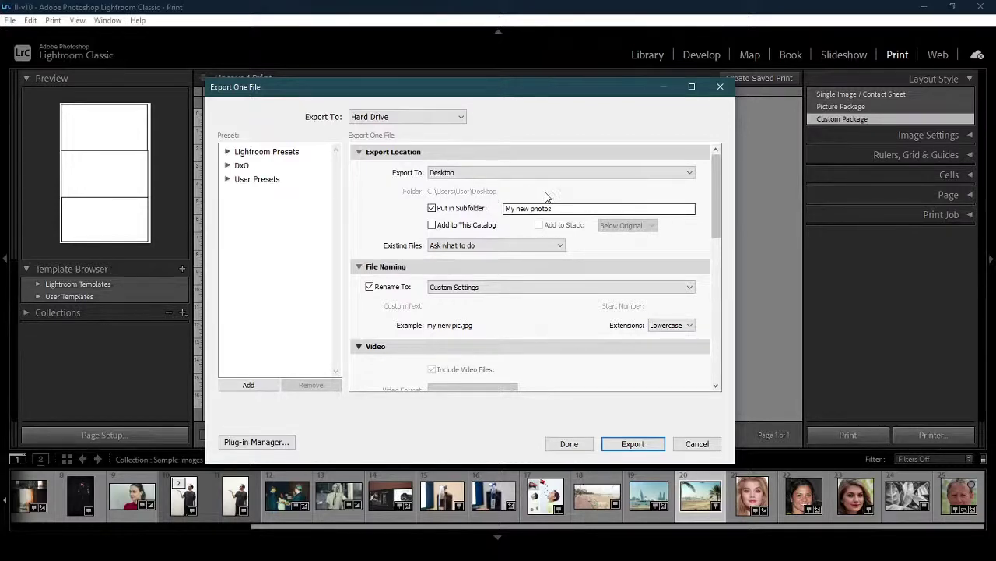
{"action": "left_click", "coordinate": [647, 176]}
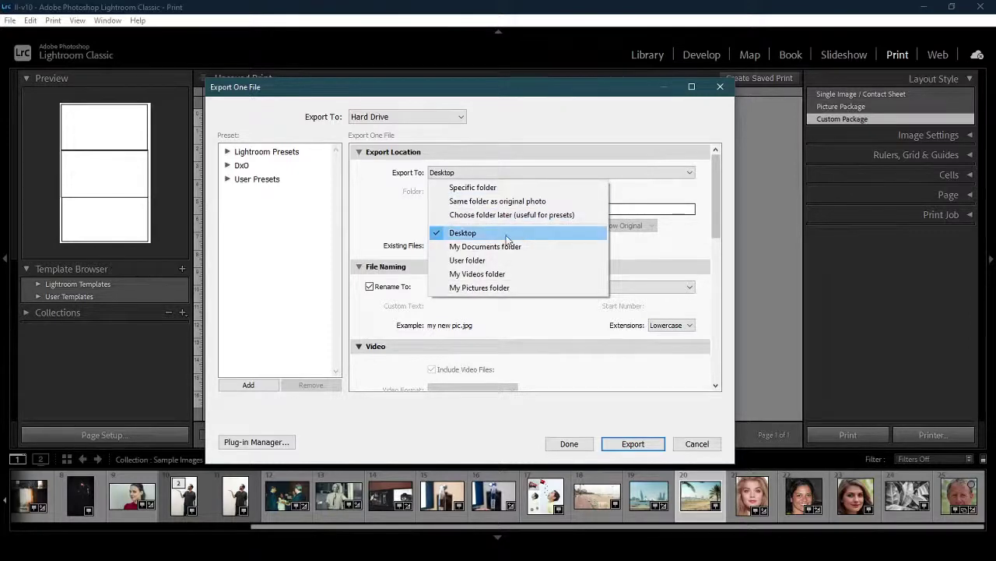
{"action": "left_click", "coordinate": [696, 241]}
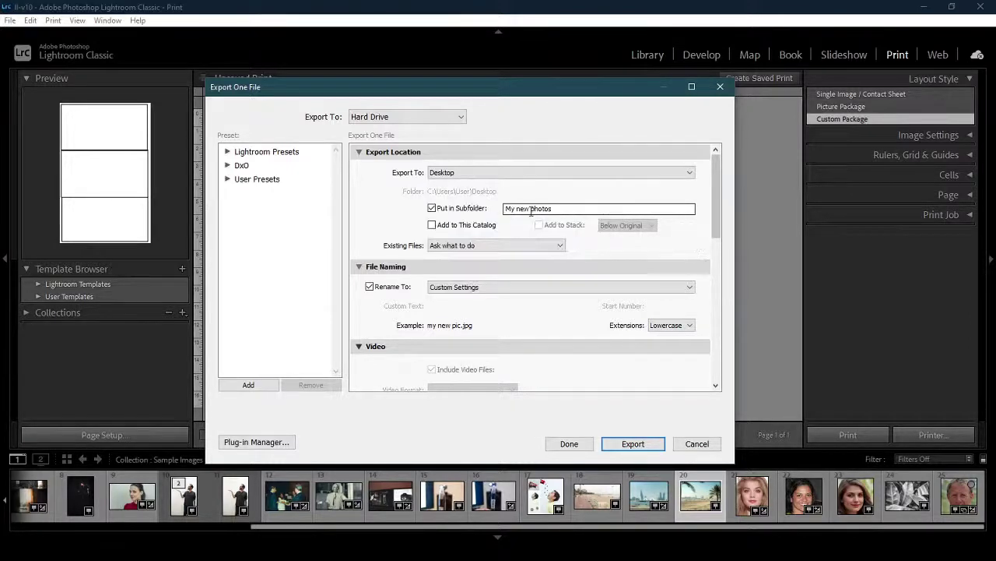
{"action": "left_click", "coordinate": [623, 445]}
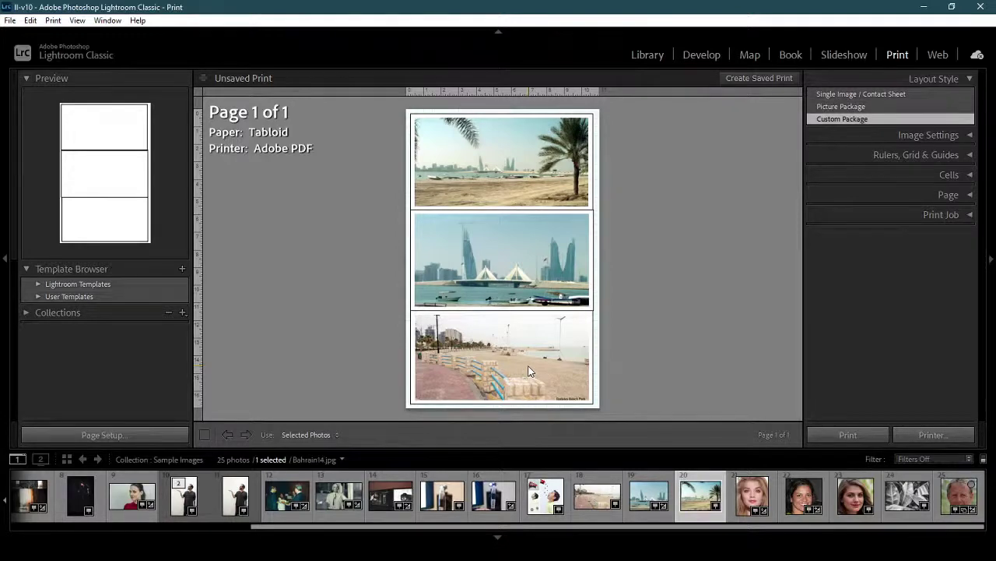
Select portrait photo 21, reveal the print image settings, and open the photo in Develop at 200% zoom.
{"action": "left_click", "coordinate": [751, 494]}
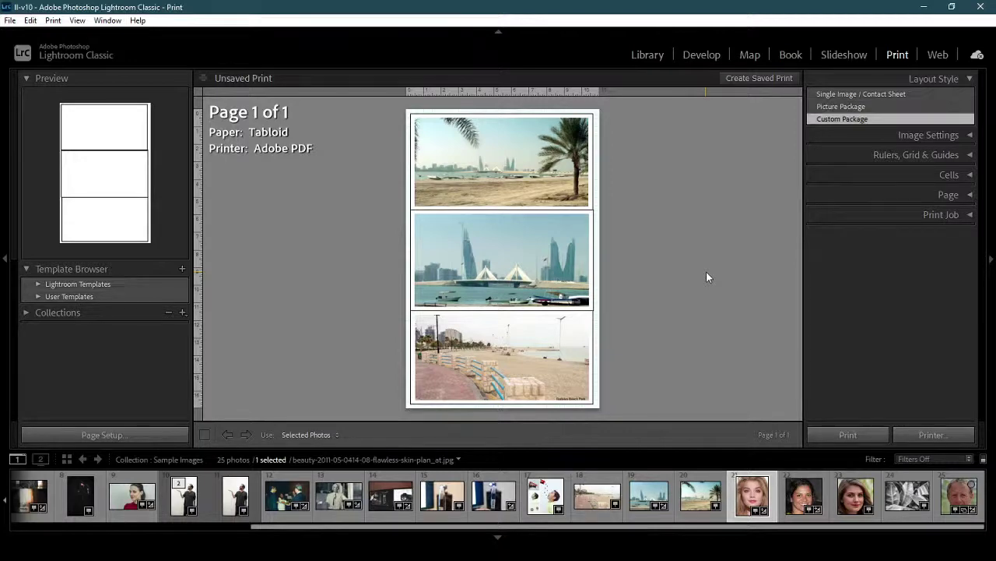
{"action": "left_click", "coordinate": [946, 135]}
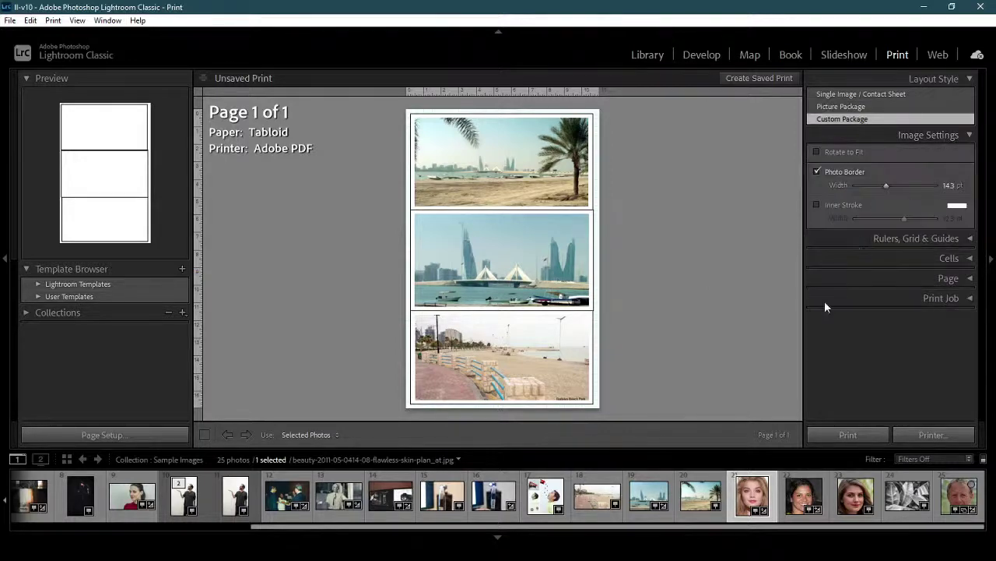
{"action": "left_click", "coordinate": [702, 55]}
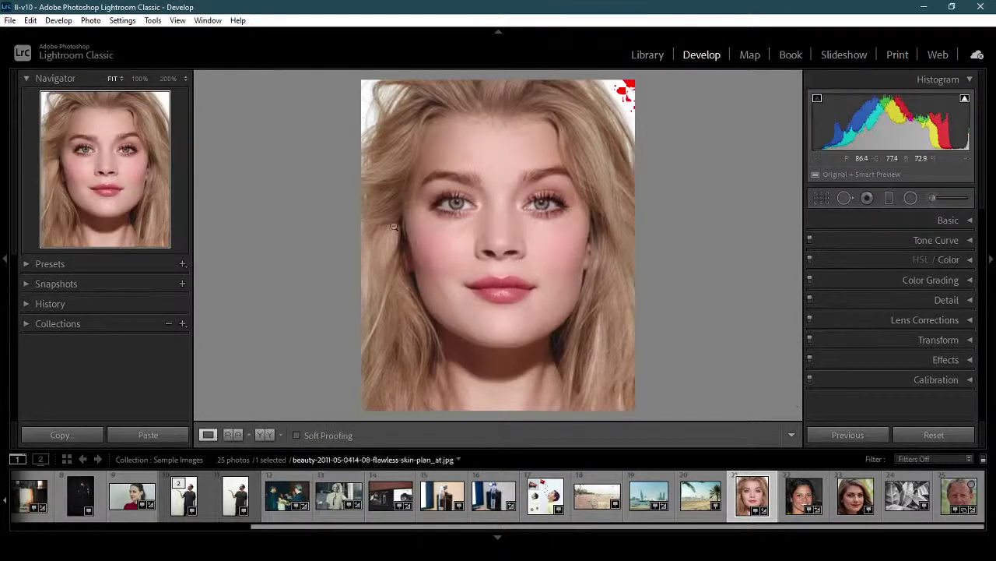
{"action": "left_click", "coordinate": [166, 79]}
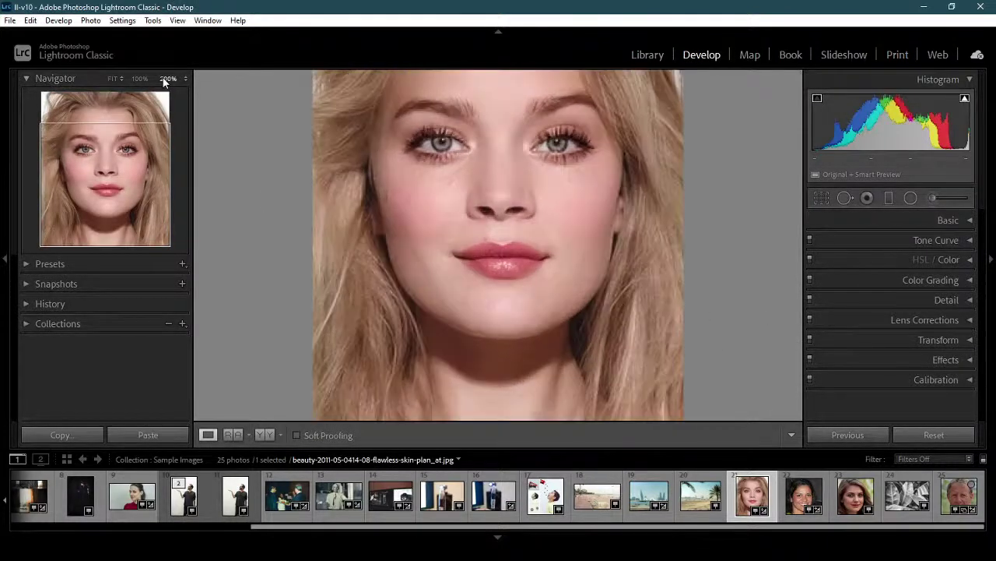
Open portrait photo 22 in Develop and view it at 100% zoom.
{"action": "left_click_drag", "start_coordinate": [510, 195], "coordinate": [511, 303]}
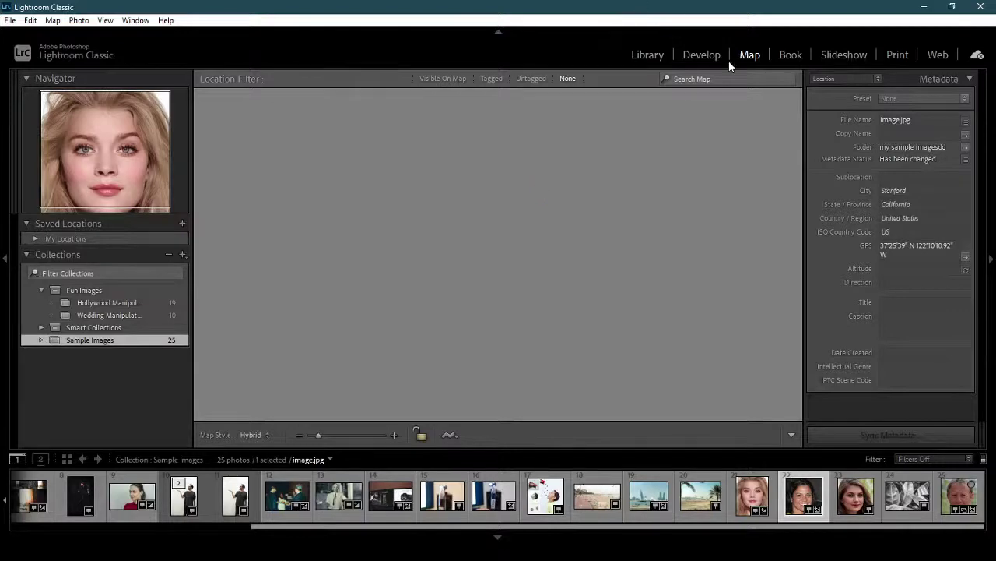
{"action": "left_click", "coordinate": [701, 55]}
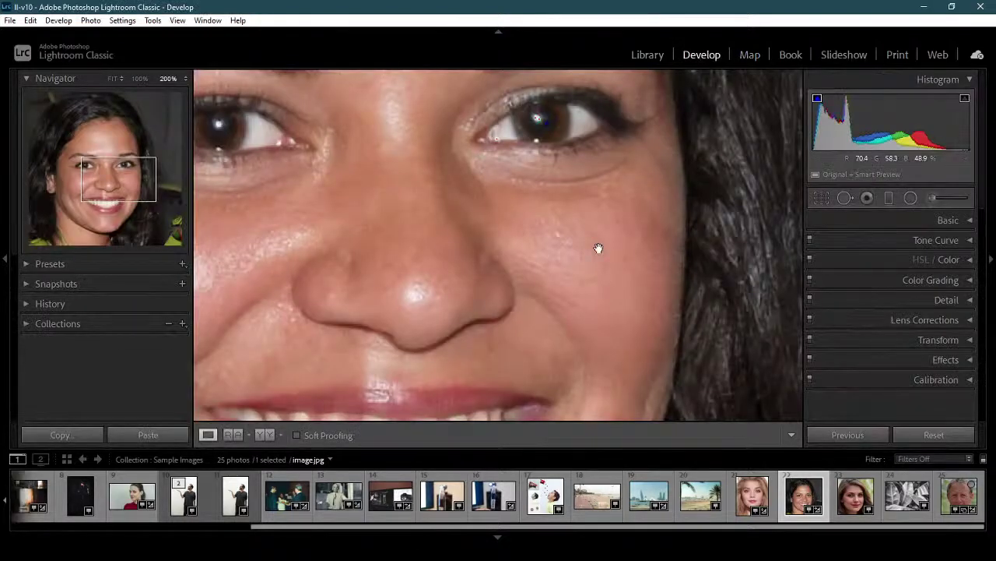
{"action": "left_click", "coordinate": [139, 79]}
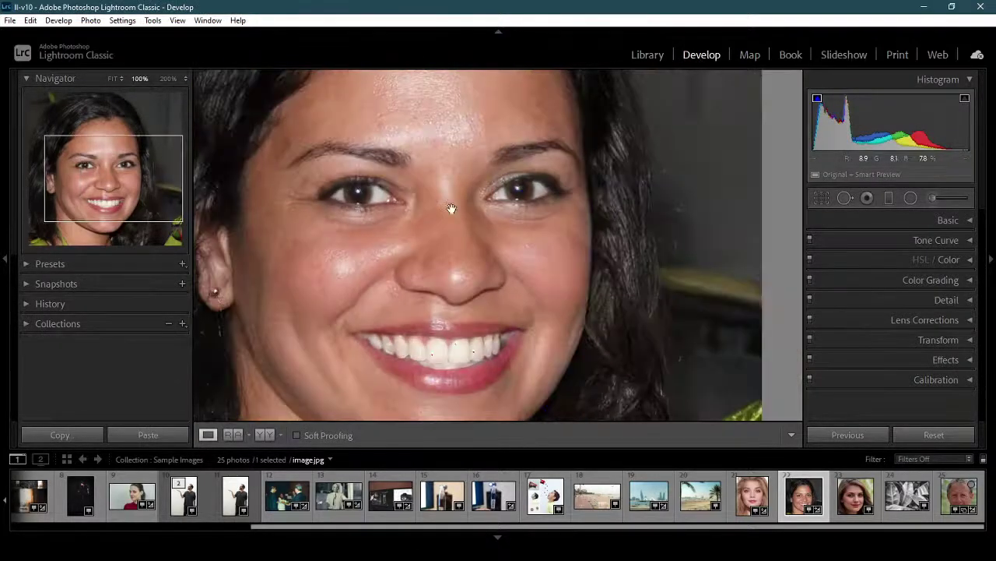
Activate the Adjustment Brush on photo 22 and collapse its effect sliders to the single Texture amount.
{"action": "left_click", "coordinate": [932, 197]}
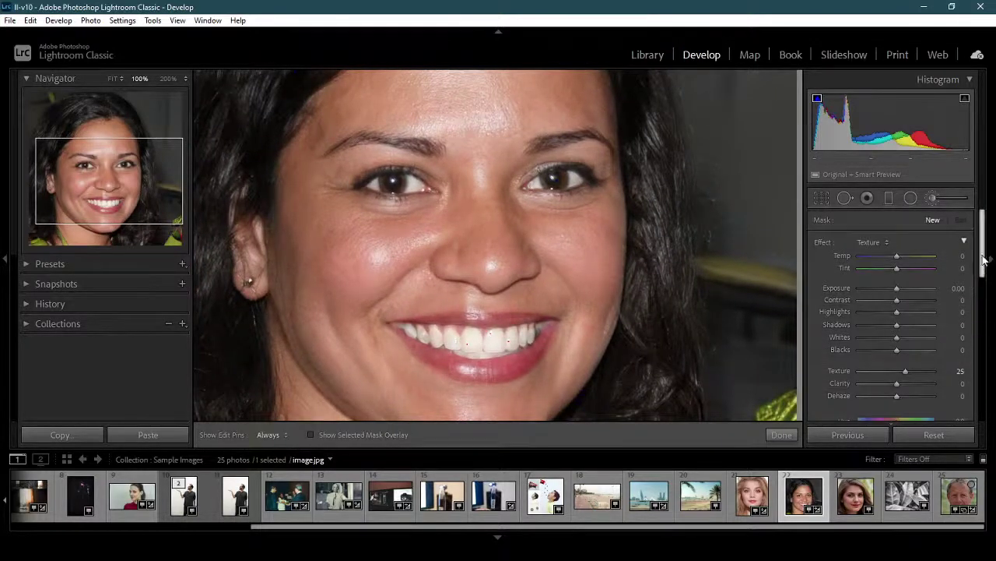
{"action": "mouse_move", "coordinate": [984, 260]}
{"action": "left_mouse_down"}
{"action": "mouse_move", "coordinate": [989, 288]}
{"action": "mouse_move", "coordinate": [970, 235]}
{"action": "left_mouse_up"}
{"action": "left_click", "coordinate": [965, 243]}
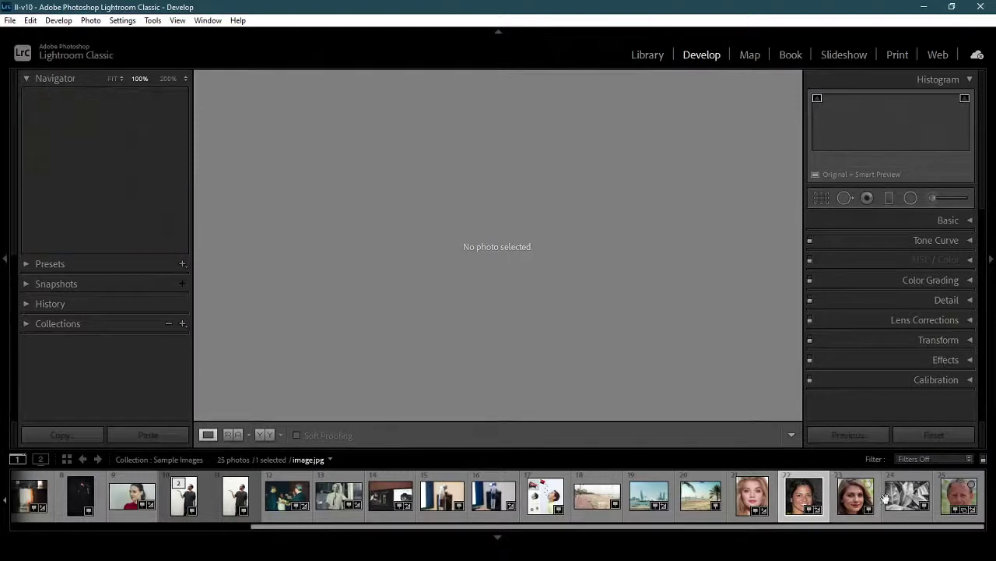
{"action": "left_click", "coordinate": [803, 496]}
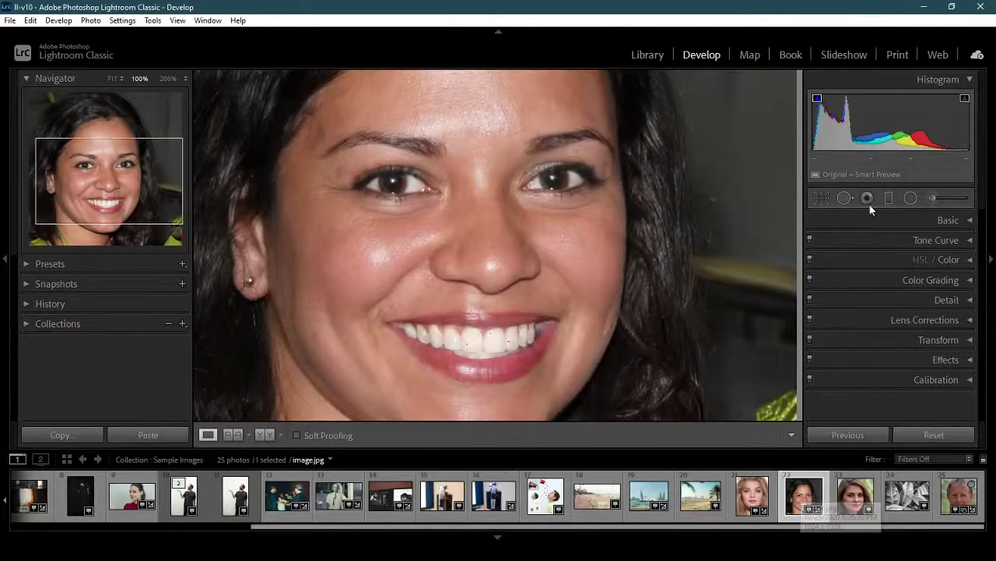
{"action": "left_click", "coordinate": [911, 200]}
{"action": "left_click", "coordinate": [931, 199]}
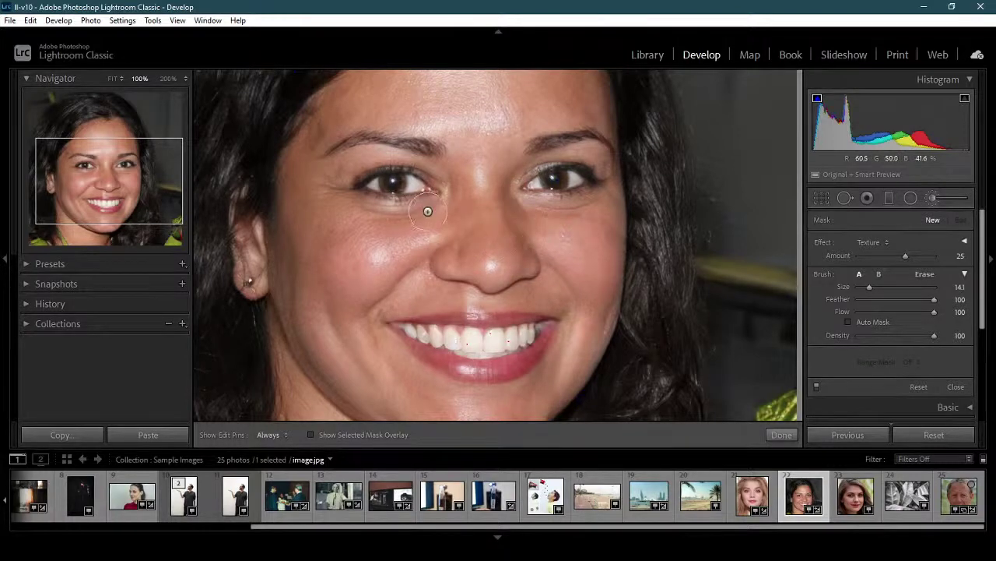
Paint a Texture mask over the image-right eye, the cheek below it and the nose with the mask overlay on, and hide the overlay.
{"action": "key", "text": "h"}
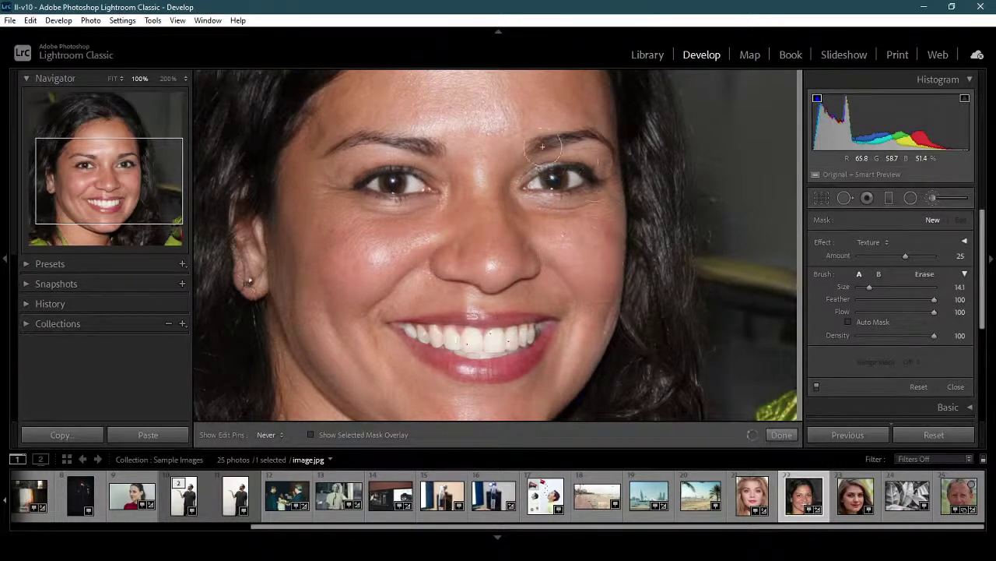
{"action": "key", "text": "h"}
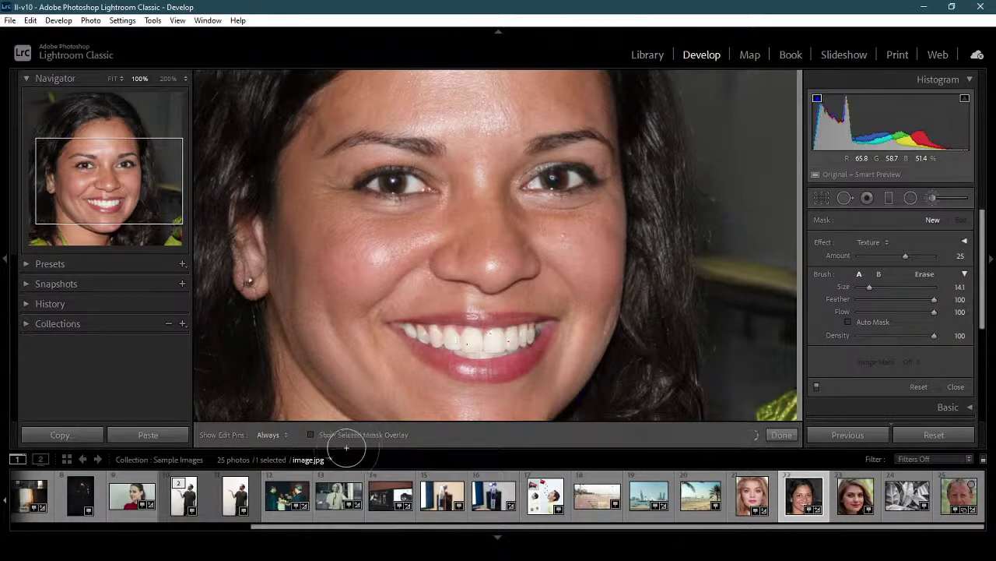
{"action": "left_click", "coordinate": [311, 434]}
{"action": "key", "text": "h"}
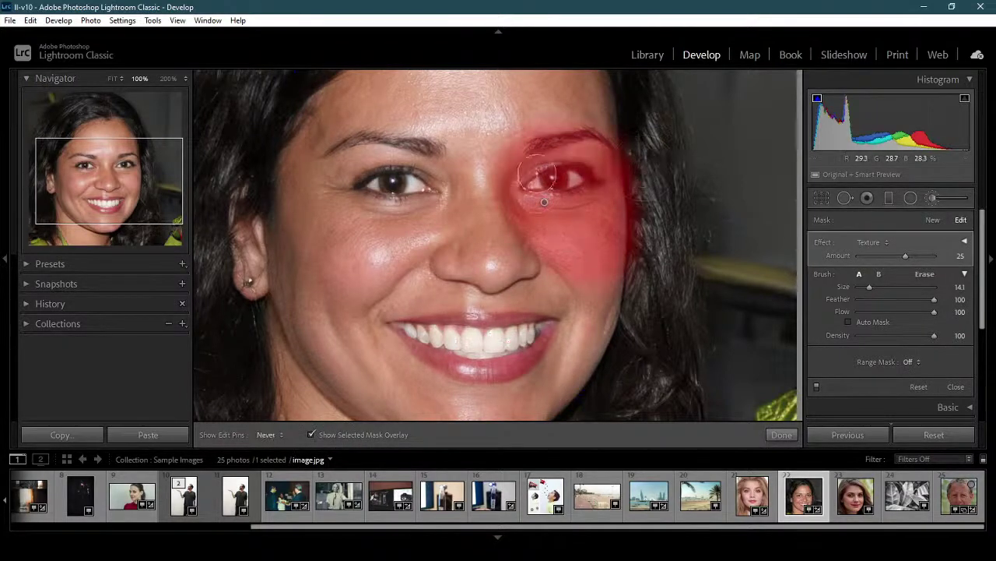
{"action": "mouse_move", "coordinate": [543, 176]}
{"action": "left_mouse_down"}
{"action": "mouse_move", "coordinate": [481, 199]}
{"action": "mouse_move", "coordinate": [496, 240]}
{"action": "mouse_move", "coordinate": [593, 300]}
{"action": "mouse_move", "coordinate": [535, 229]}
{"action": "left_mouse_up"}
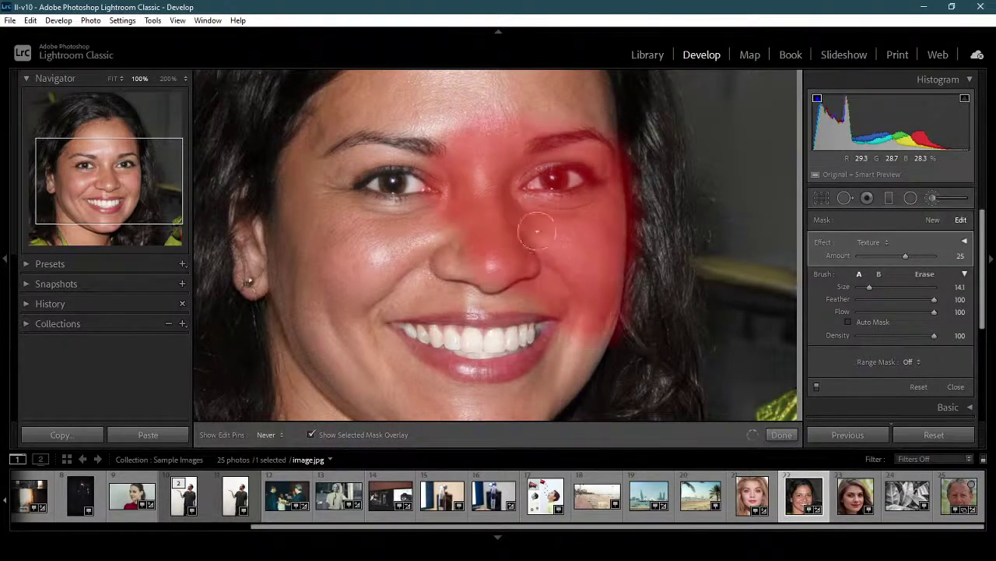
{"action": "key", "text": "h"}
{"action": "left_click", "coordinate": [310, 434]}
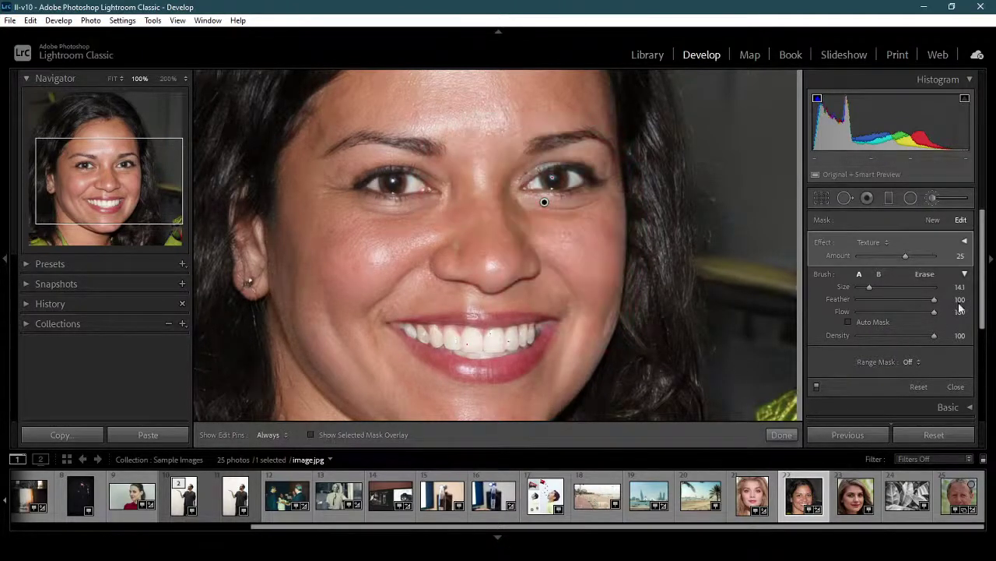
Switch the mask's effect to Color, choose a green tint, and set the brush size to 15.8.
{"action": "left_click", "coordinate": [885, 241]}
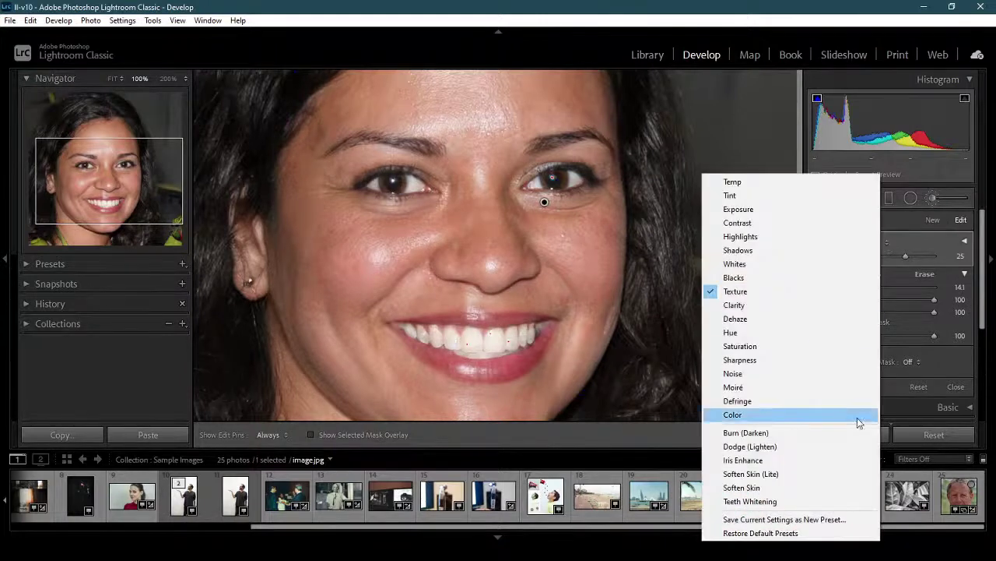
{"action": "left_click", "coordinate": [786, 415]}
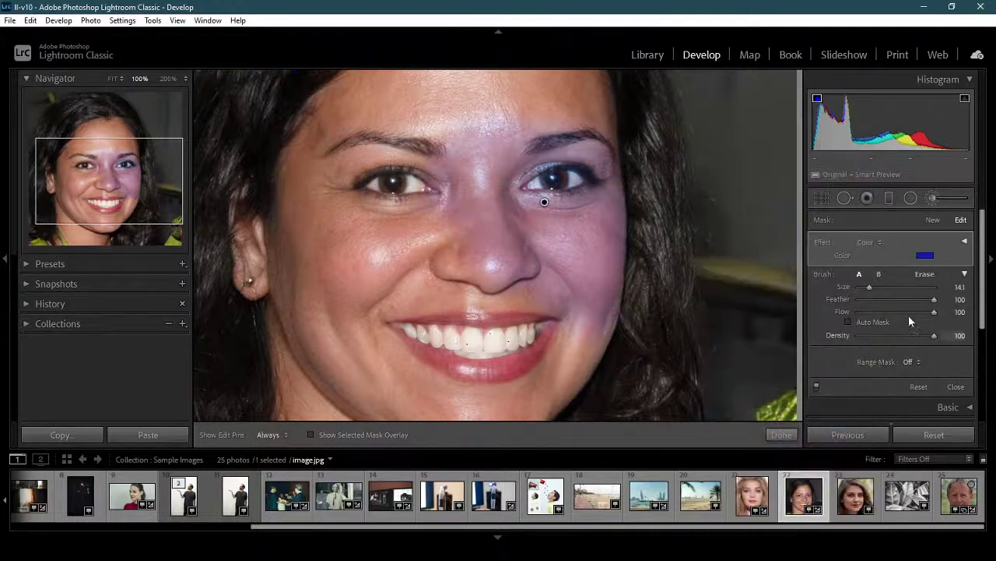
{"action": "left_click", "coordinate": [925, 255]}
{"action": "left_click_drag", "start_coordinate": [794, 255], "coordinate": [750, 260]}
{"action": "left_click", "coordinate": [988, 305]}
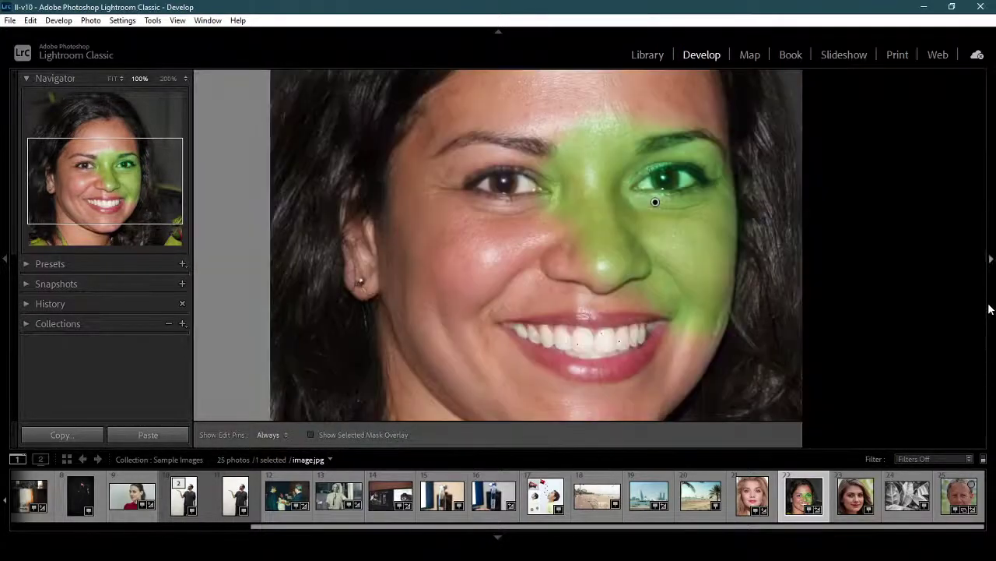
{"action": "left_click", "coordinate": [988, 309]}
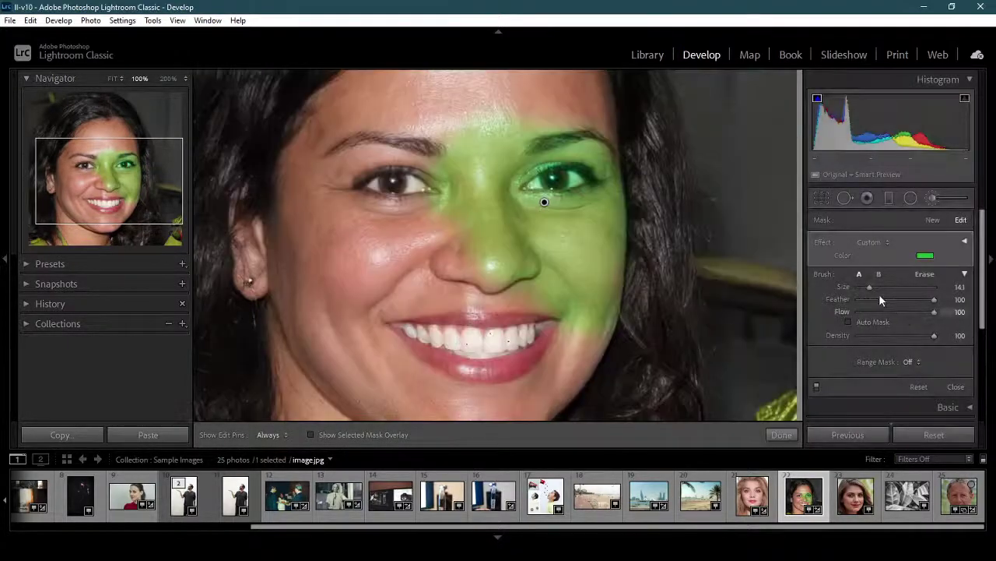
{"action": "mouse_move", "coordinate": [872, 288]}
{"action": "left_mouse_down"}
{"action": "mouse_move", "coordinate": [892, 288]}
{"action": "mouse_move", "coordinate": [870, 289]}
{"action": "left_mouse_up"}
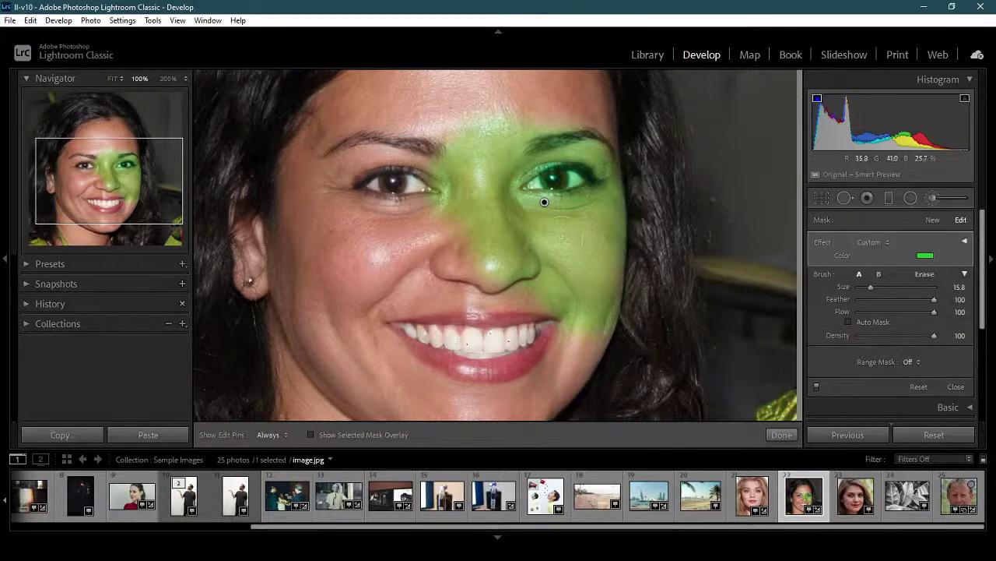
Erase the green mask from the nose, forehead and cheek with a size 20.7 eraser, leaving only the area around the image-right eye.
{"action": "left_click", "coordinate": [313, 437]}
{"action": "left_click", "coordinate": [312, 437]}
{"action": "left_click", "coordinate": [926, 278]}
{"action": "left_click_drag", "start_coordinate": [861, 287], "coordinate": [875, 287]}
{"action": "left_click_drag", "start_coordinate": [468, 187], "coordinate": [502, 272]}
{"action": "mouse_move", "coordinate": [494, 225]}
{"action": "left_mouse_down"}
{"action": "mouse_move", "coordinate": [566, 316]}
{"action": "mouse_move", "coordinate": [537, 264]}
{"action": "mouse_move", "coordinate": [618, 334]}
{"action": "left_mouse_up"}
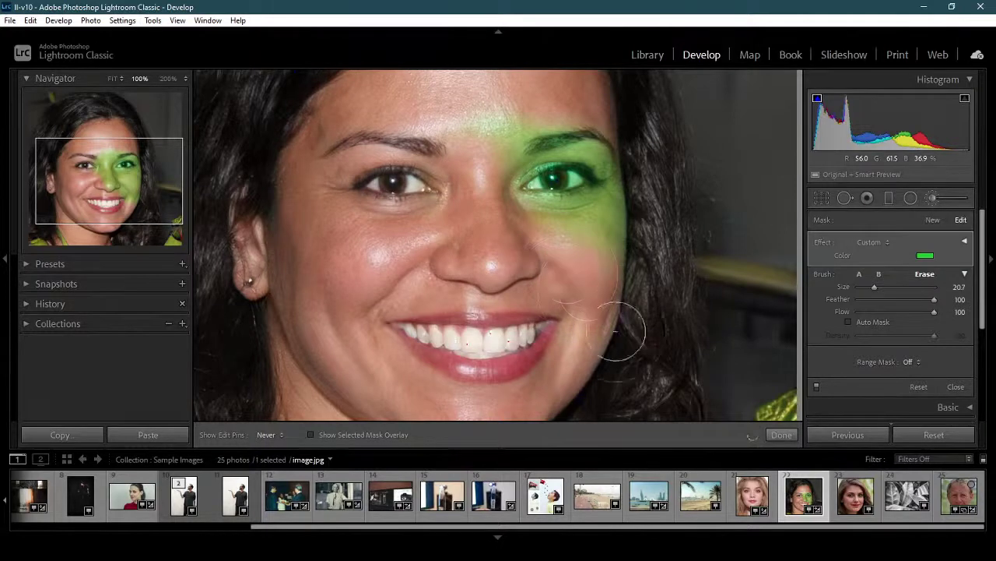
{"action": "mouse_move", "coordinate": [563, 272]}
{"action": "left_mouse_down"}
{"action": "mouse_move", "coordinate": [611, 265]}
{"action": "mouse_move", "coordinate": [606, 235]}
{"action": "mouse_move", "coordinate": [629, 246]}
{"action": "mouse_move", "coordinate": [629, 264]}
{"action": "mouse_move", "coordinate": [650, 203]}
{"action": "mouse_move", "coordinate": [624, 132]}
{"action": "mouse_move", "coordinate": [604, 112]}
{"action": "mouse_move", "coordinate": [547, 102]}
{"action": "mouse_move", "coordinate": [480, 119]}
{"action": "mouse_move", "coordinate": [518, 119]}
{"action": "mouse_move", "coordinate": [469, 141]}
{"action": "mouse_move", "coordinate": [588, 114]}
{"action": "mouse_move", "coordinate": [662, 140]}
{"action": "mouse_move", "coordinate": [584, 116]}
{"action": "mouse_move", "coordinate": [654, 225]}
{"action": "left_mouse_up"}
{"action": "key", "text": "h"}
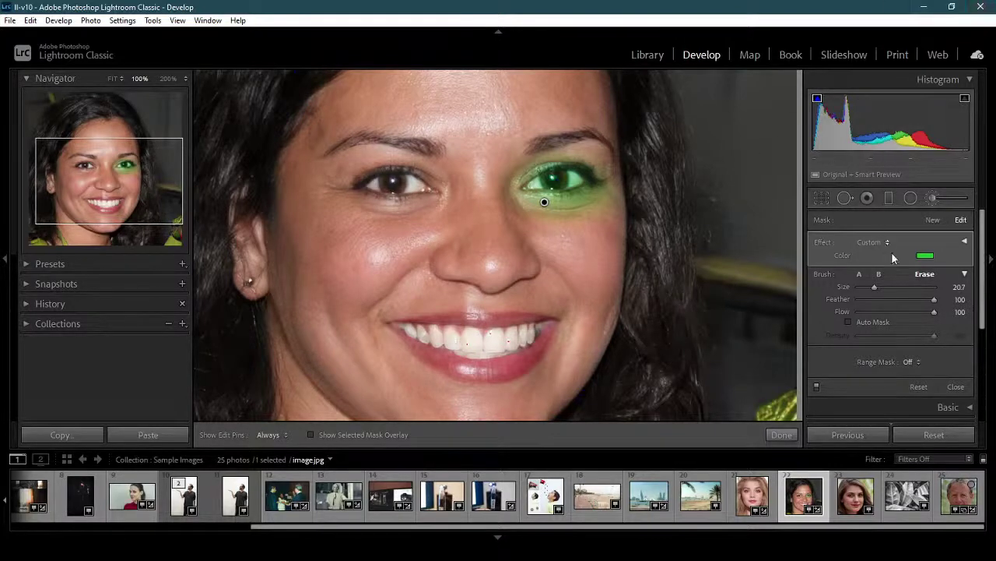
Compare brushes A and B, and paint green over the image-left cheek with the soft brush A.
{"action": "left_click", "coordinate": [859, 274]}
{"action": "left_click", "coordinate": [878, 275]}
{"action": "left_click", "coordinate": [860, 276]}
{"action": "key", "text": "h"}
{"action": "mouse_move", "coordinate": [322, 307]}
{"action": "left_mouse_down"}
{"action": "mouse_move", "coordinate": [345, 316]}
{"action": "mouse_move", "coordinate": [359, 284]}
{"action": "left_mouse_up"}
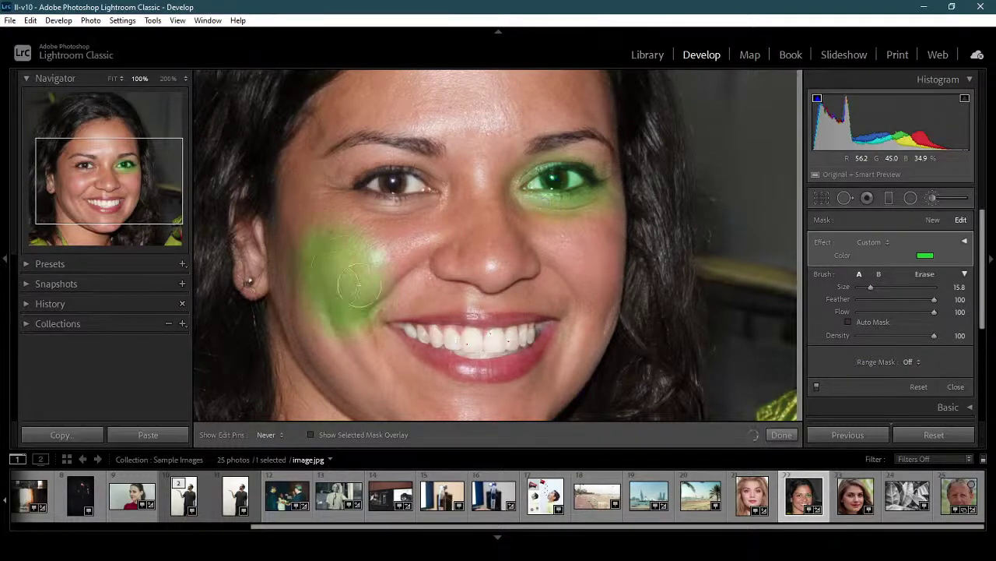
{"action": "key", "text": "h"}
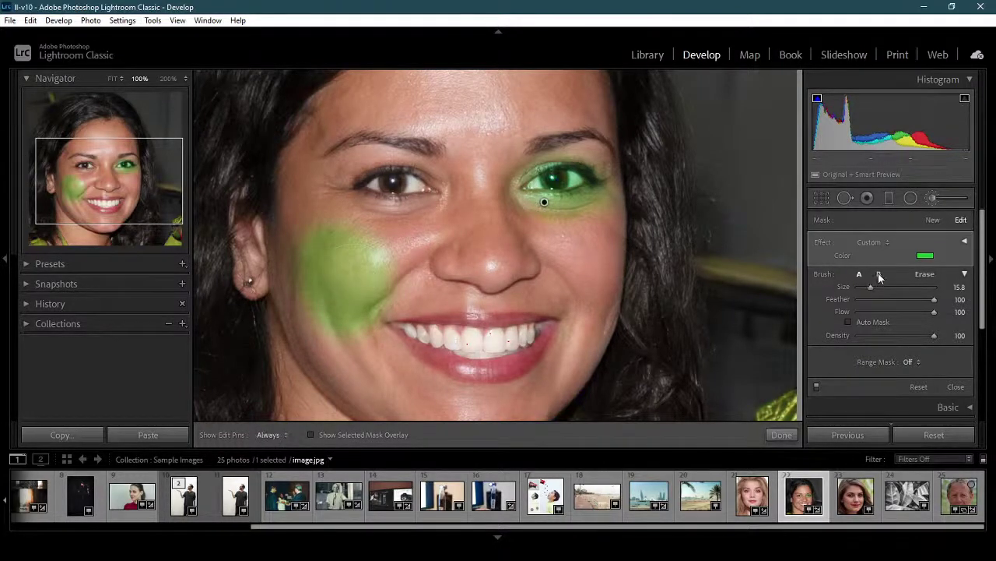
Add a hard-edged green stroke from the image-left cheek to the nose with brush B at size 5.0 and feather 0.
{"action": "left_click", "coordinate": [879, 275]}
{"action": "key", "text": "h"}
{"action": "mouse_move", "coordinate": [433, 252]}
{"action": "left_mouse_down"}
{"action": "mouse_move", "coordinate": [418, 264]}
{"action": "mouse_move", "coordinate": [437, 243]}
{"action": "left_mouse_up"}
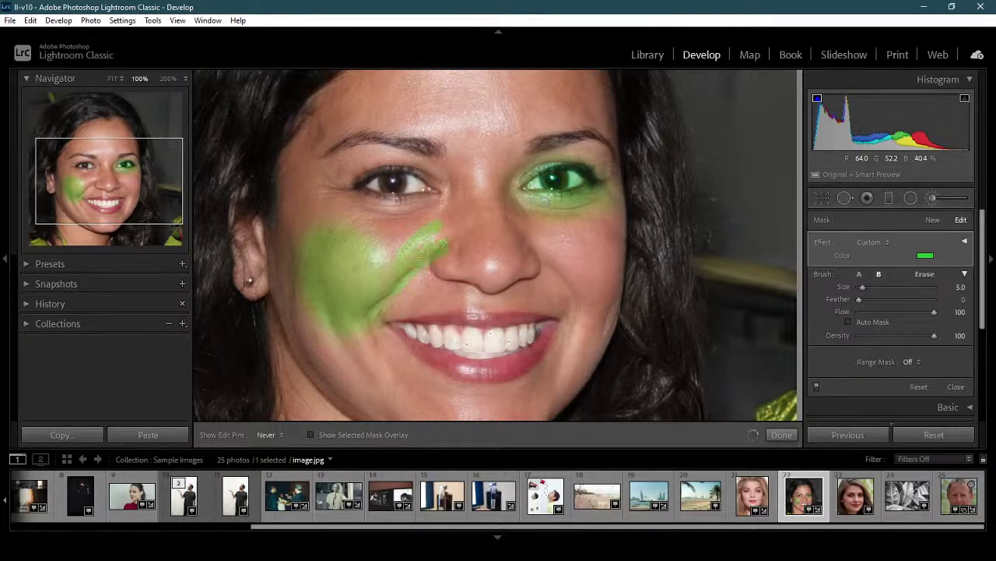
{"action": "key", "text": "h"}
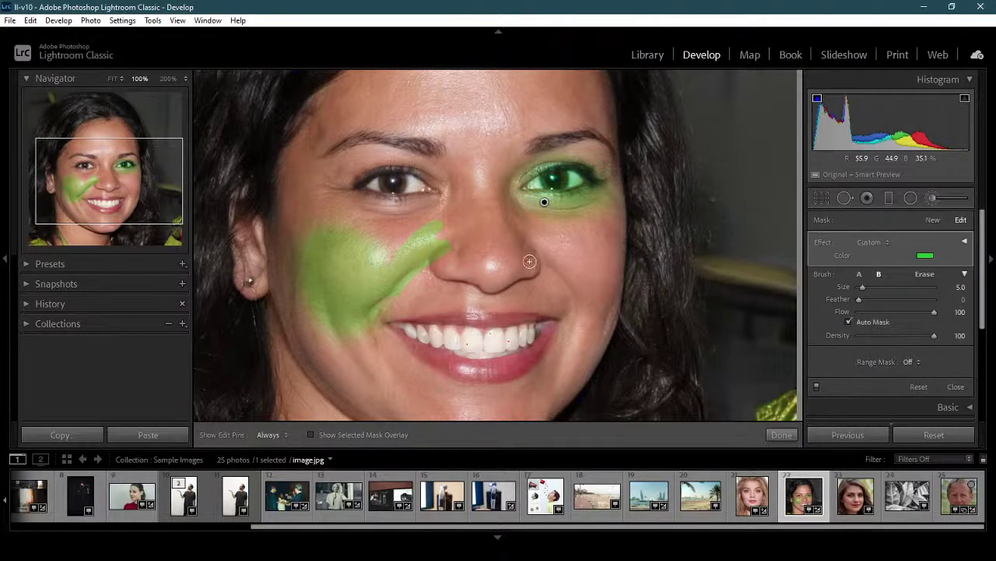
Paint green over the image-right cheek with brush A, and add strokes beside the nose with brush B.
{"action": "left_click", "coordinate": [859, 274]}
{"action": "left_click_drag", "start_coordinate": [592, 233], "coordinate": [545, 281]}
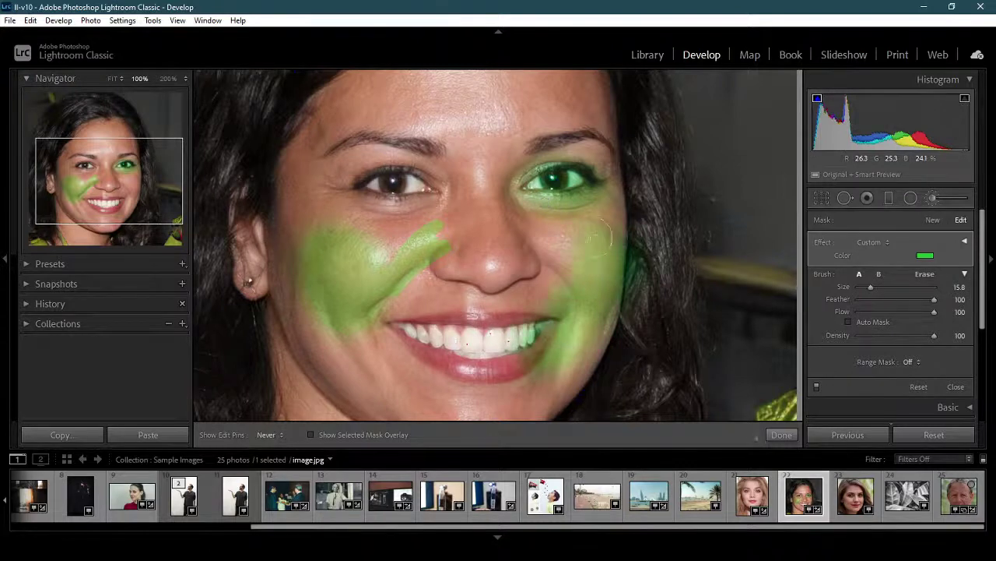
{"action": "left_click", "coordinate": [879, 274]}
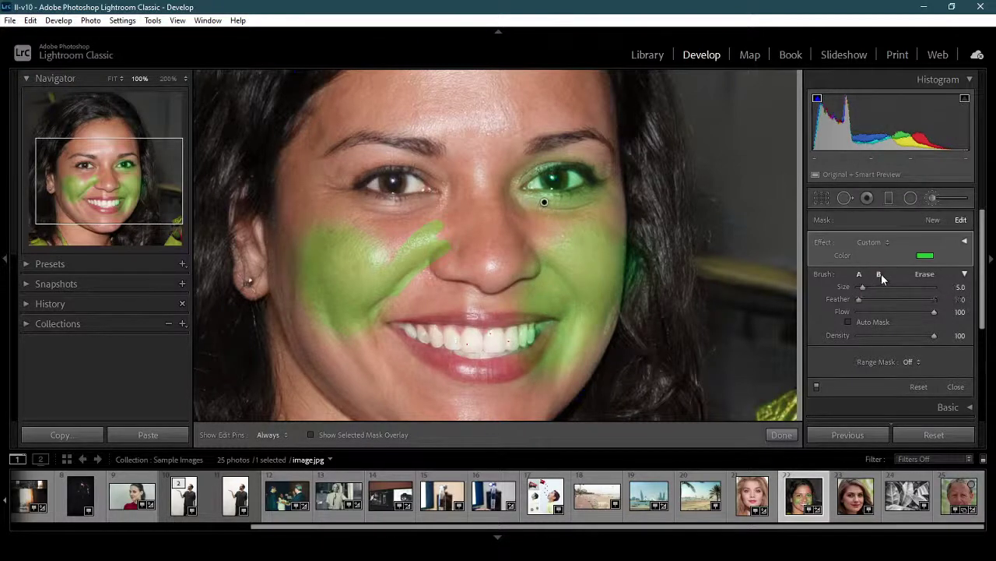
{"action": "key", "text": "h"}
{"action": "key", "text": "h"}
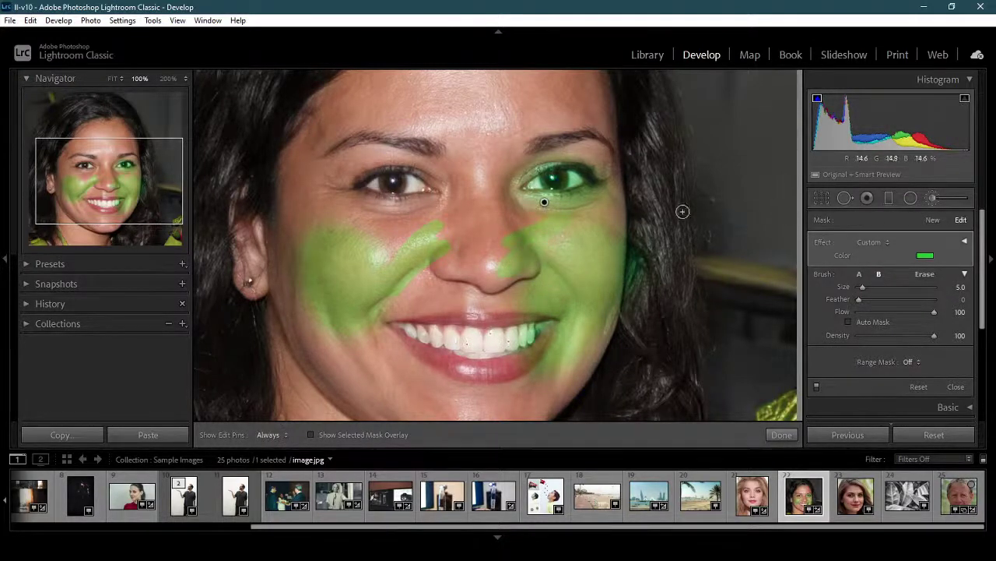
Erase the green mask from both cheeks, the nose and the eye area with the size 20.7 eraser.
{"action": "left_click", "coordinate": [933, 276]}
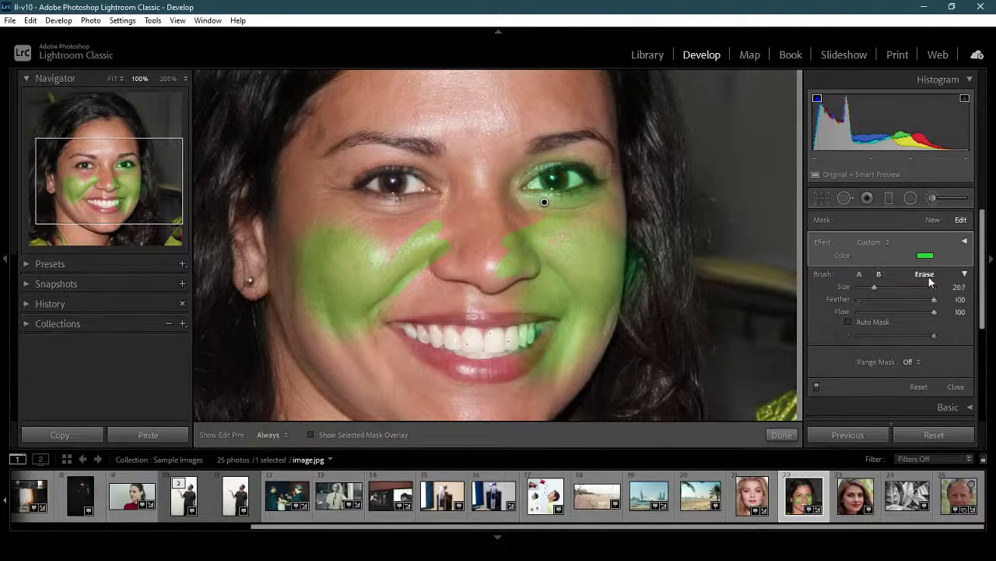
{"action": "mouse_move", "coordinate": [560, 251]}
{"action": "left_mouse_down"}
{"action": "mouse_move", "coordinate": [549, 358]}
{"action": "mouse_move", "coordinate": [627, 226]}
{"action": "mouse_move", "coordinate": [591, 303]}
{"action": "left_mouse_up"}
{"action": "key", "text": "h"}
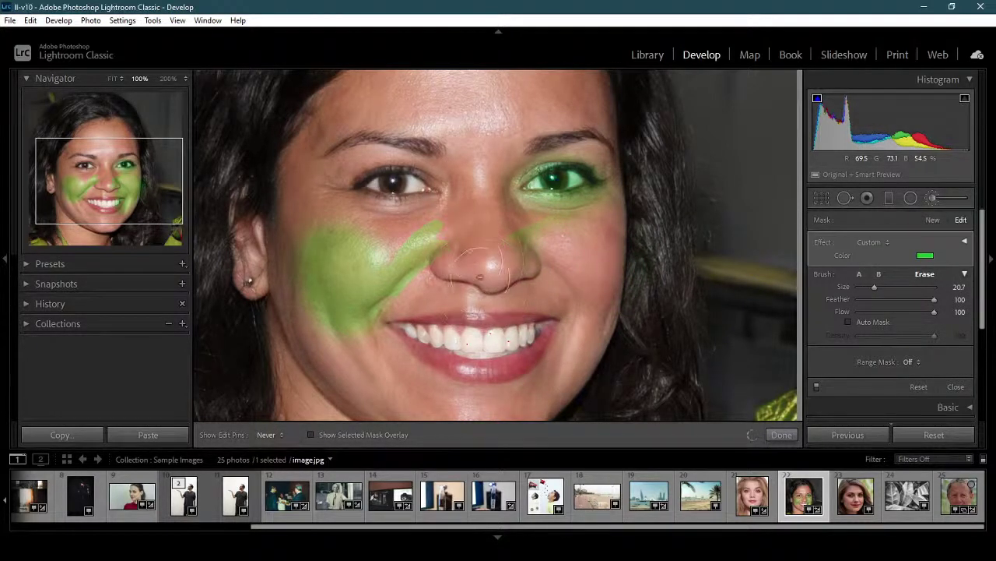
{"action": "mouse_move", "coordinate": [499, 148]}
{"action": "left_mouse_down"}
{"action": "mouse_move", "coordinate": [554, 165]}
{"action": "mouse_move", "coordinate": [393, 303]}
{"action": "mouse_move", "coordinate": [420, 292]}
{"action": "mouse_move", "coordinate": [373, 286]}
{"action": "left_mouse_up"}
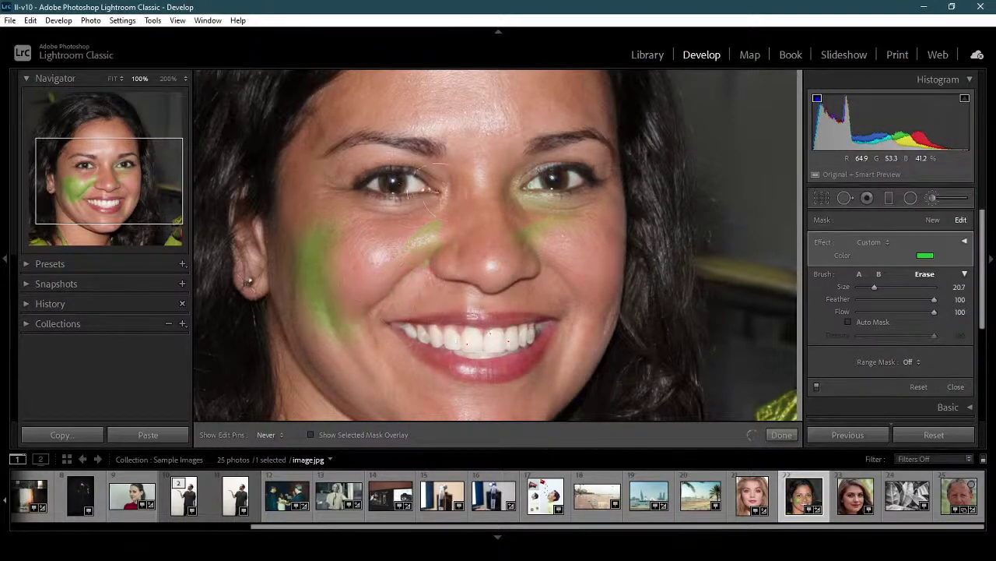
{"action": "mouse_move", "coordinate": [304, 351]}
{"action": "left_mouse_down"}
{"action": "mouse_move", "coordinate": [335, 226]}
{"action": "mouse_move", "coordinate": [331, 184]}
{"action": "left_mouse_up"}
{"action": "key", "text": "h"}
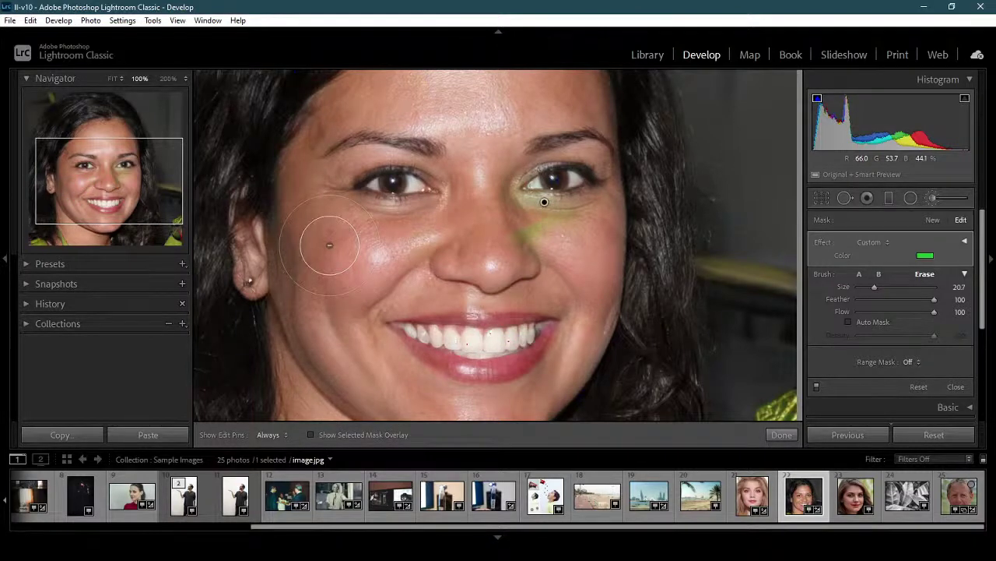
Fit the whole photo in view, erase the remaining green around the eye and nose, and finish the brush edit.
{"action": "left_click_drag", "start_coordinate": [110, 180], "coordinate": [113, 176]}
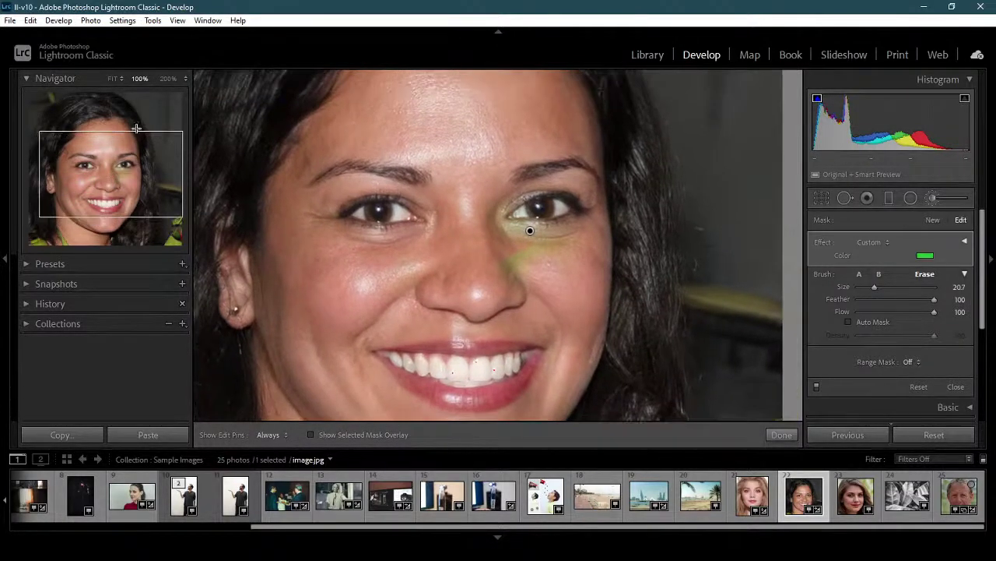
{"action": "left_click", "coordinate": [114, 79]}
{"action": "left_click", "coordinate": [83, 92]}
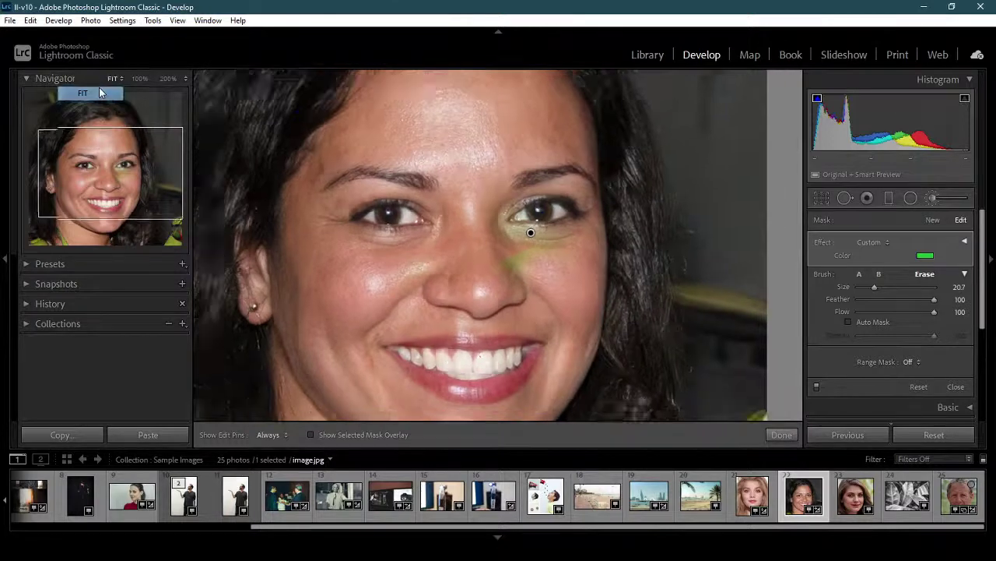
{"action": "left_click_drag", "start_coordinate": [570, 229], "coordinate": [510, 292]}
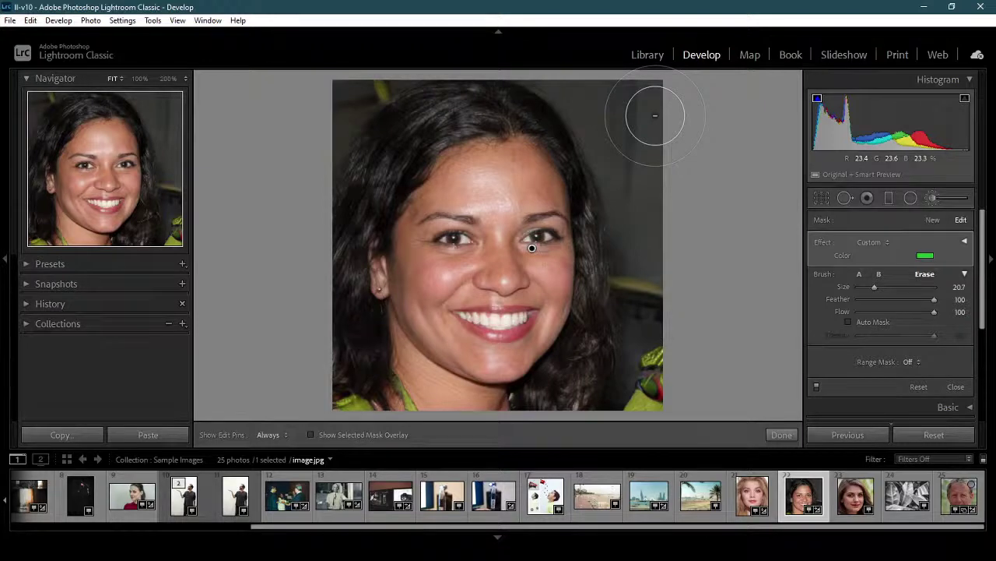
{"action": "left_click", "coordinate": [781, 435]}
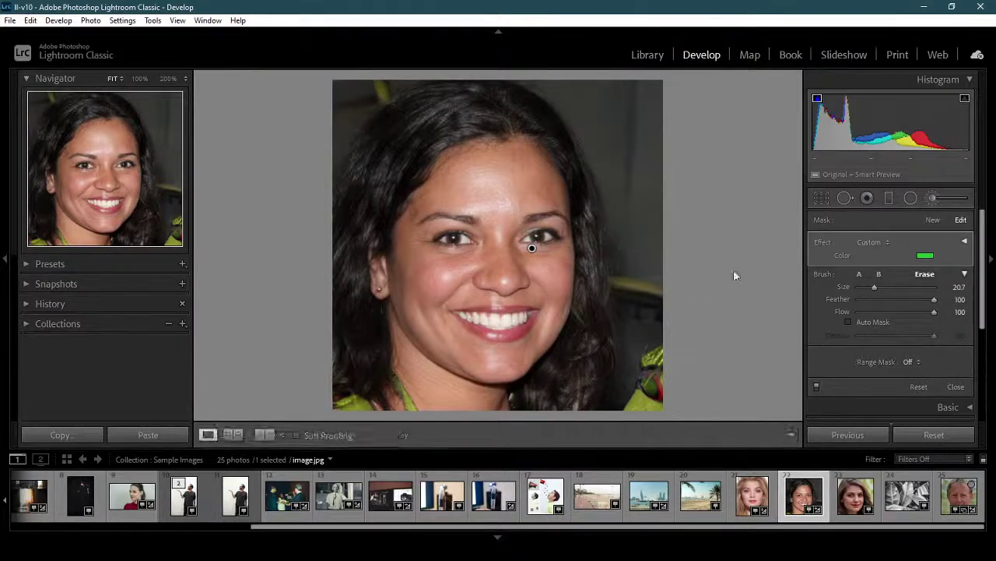